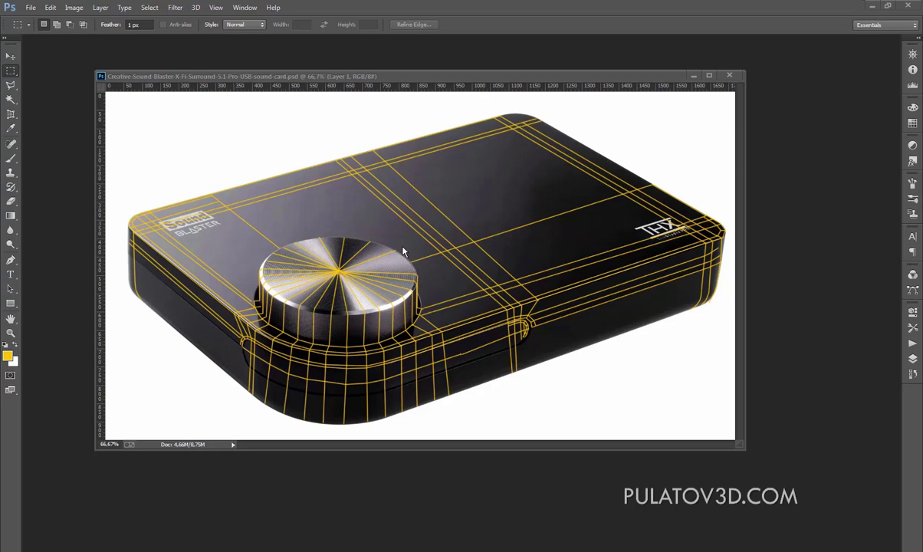
# Activate the sound card document with the Move tool and zoom to 100%
pyautogui.click(582, 192)
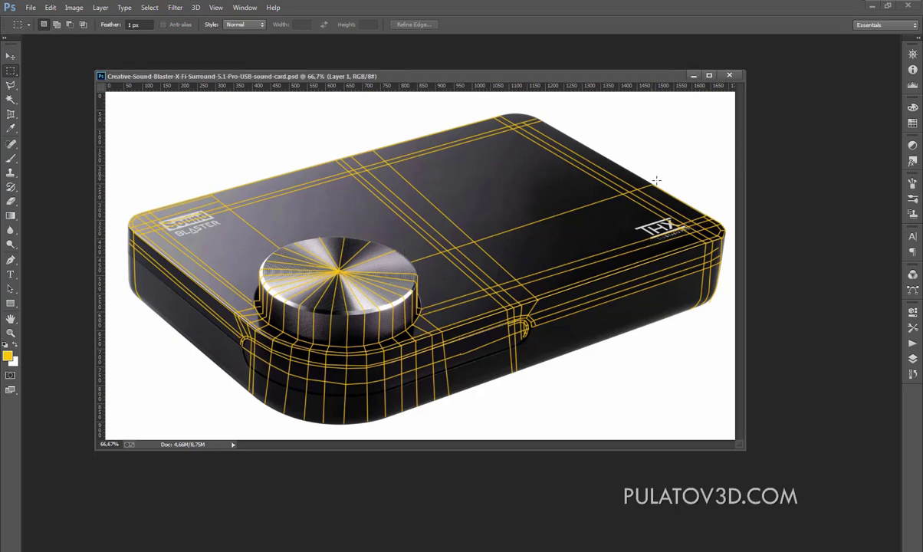
pyautogui.click(11, 56)
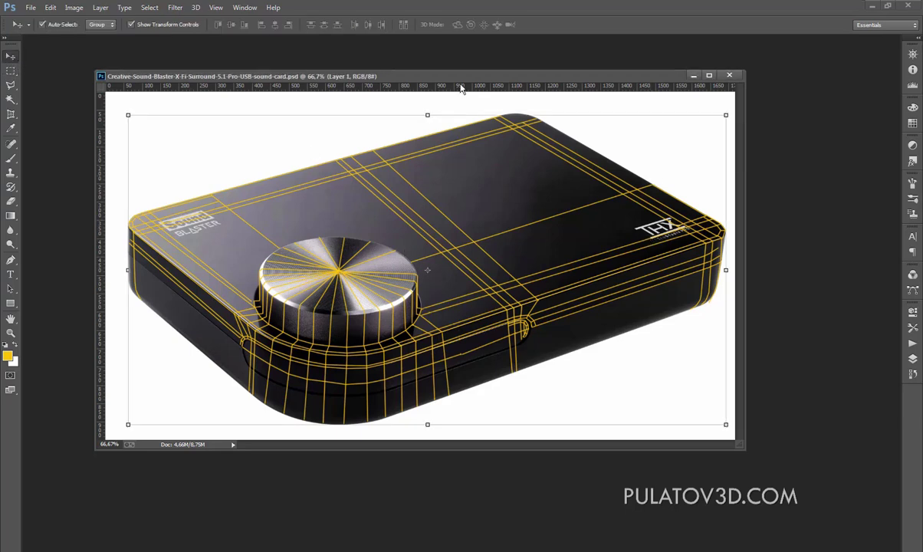
pyautogui.moveTo(460, 86); pyautogui.dragTo(470, 90)
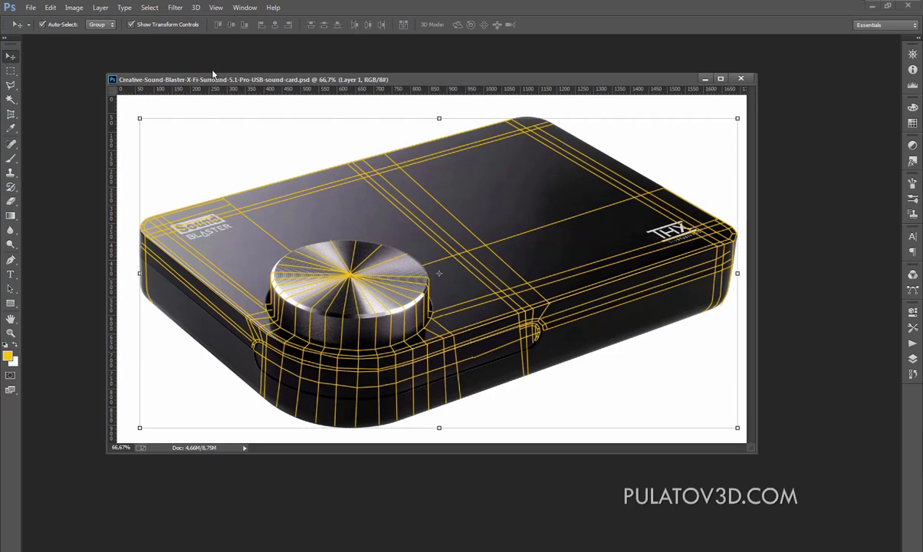
pyautogui.moveTo(213, 76); pyautogui.dragTo(199, 82)
pyautogui.hotkey('ctrl', 'e')
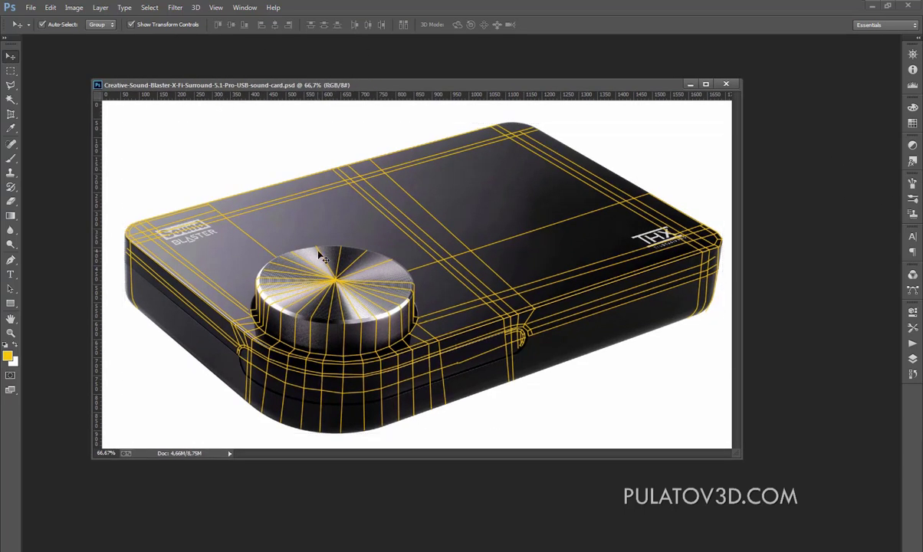
pyautogui.click(323, 270)
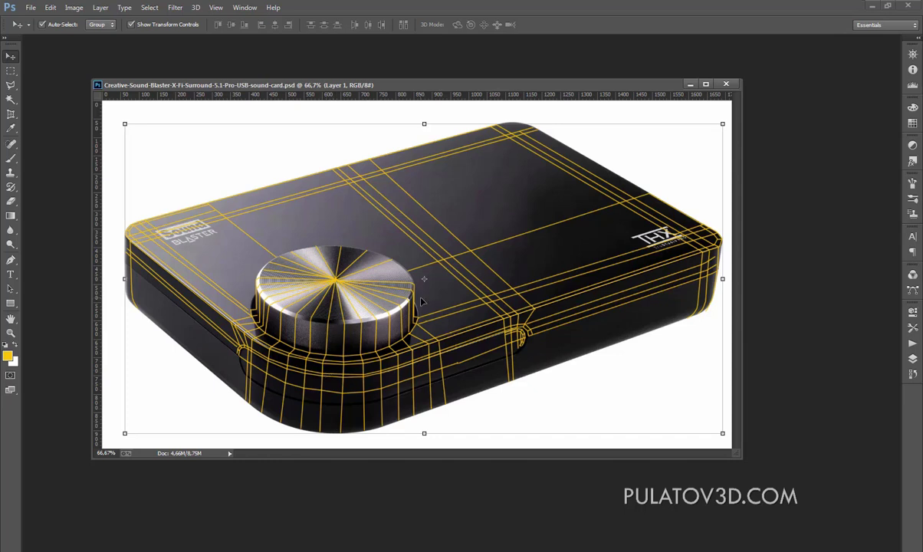
pyautogui.hotkey('ctrl', '+')
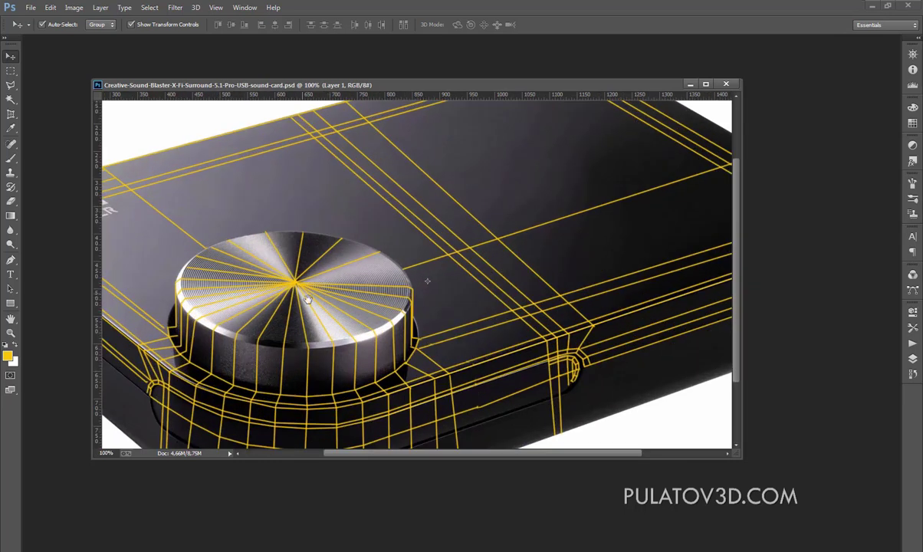
# Centre the knob in view and show the Layers panel with Layer 1 above Background
pyautogui.moveTo(289, 282); pyautogui.dragTo(453, 230)
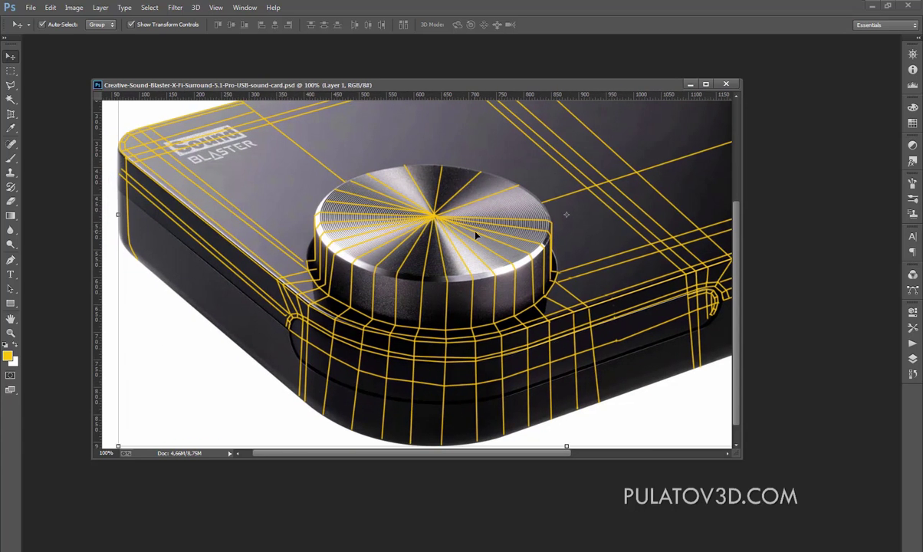
pyautogui.press('F7')
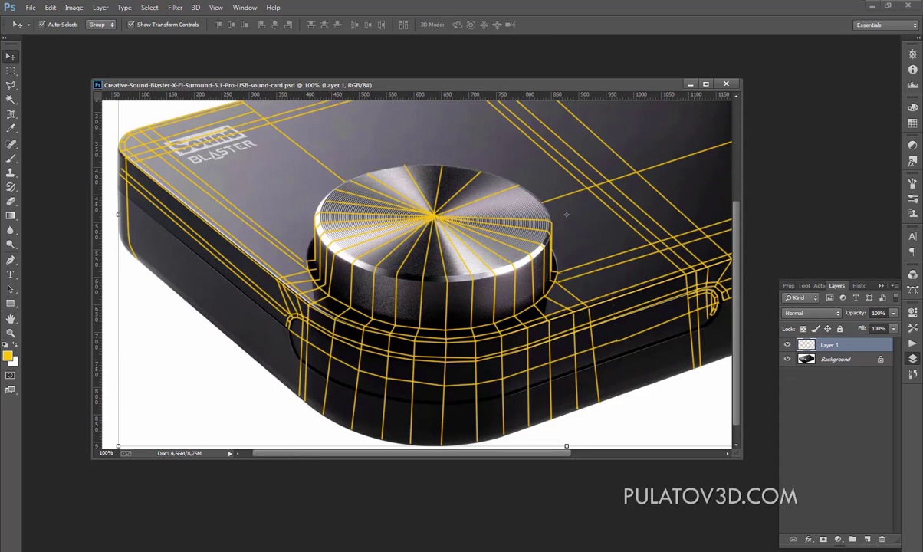
# Add a new empty Layer 2 above Layer 1 and select it
pyautogui.click(913, 358)
pyautogui.click(912, 358)
pyautogui.click(867, 539)
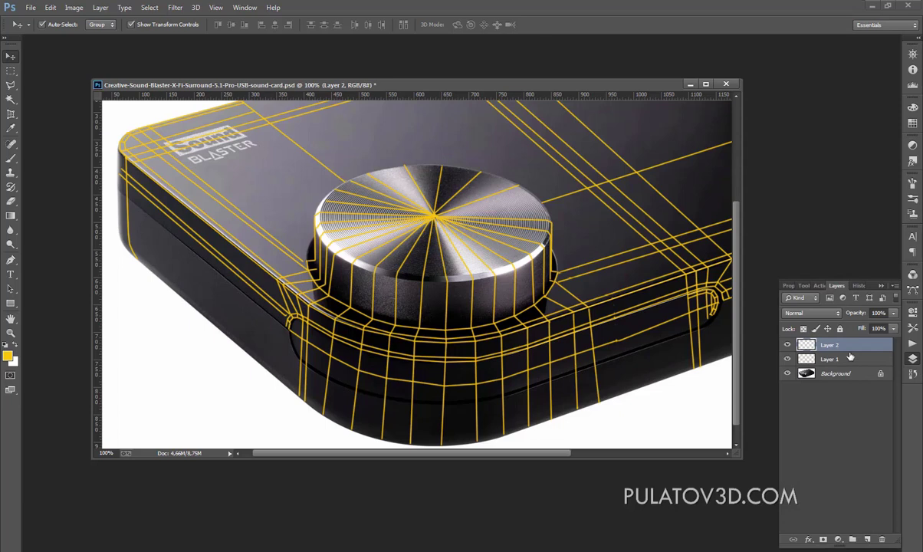
# Choose the Brush tool and set the foreground colour to pure red (ff0000)
pyautogui.click(9, 354)
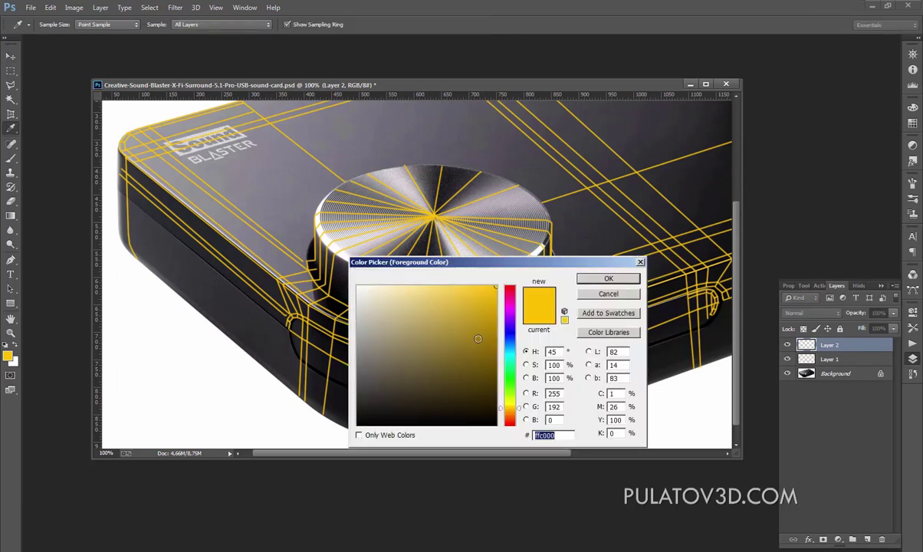
pyautogui.click(358, 287)
pyautogui.click(605, 279)
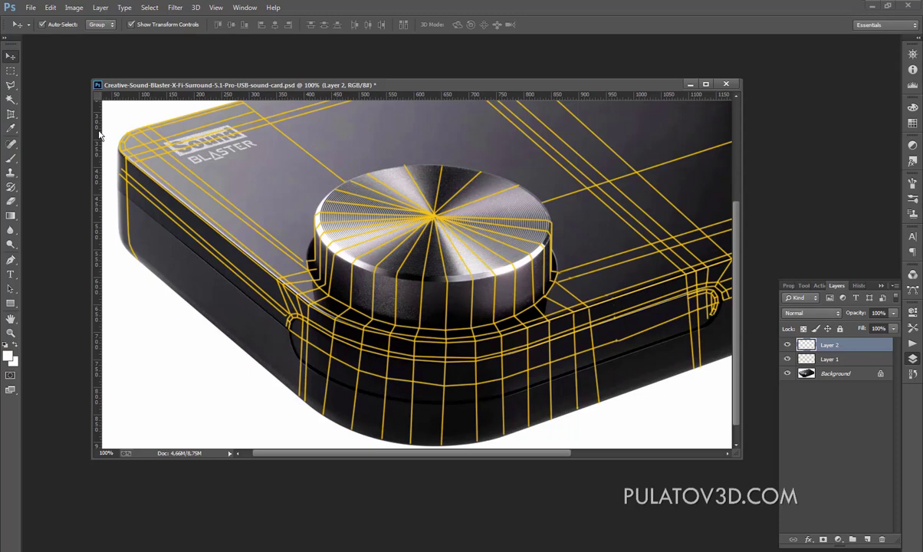
pyautogui.click(9, 354)
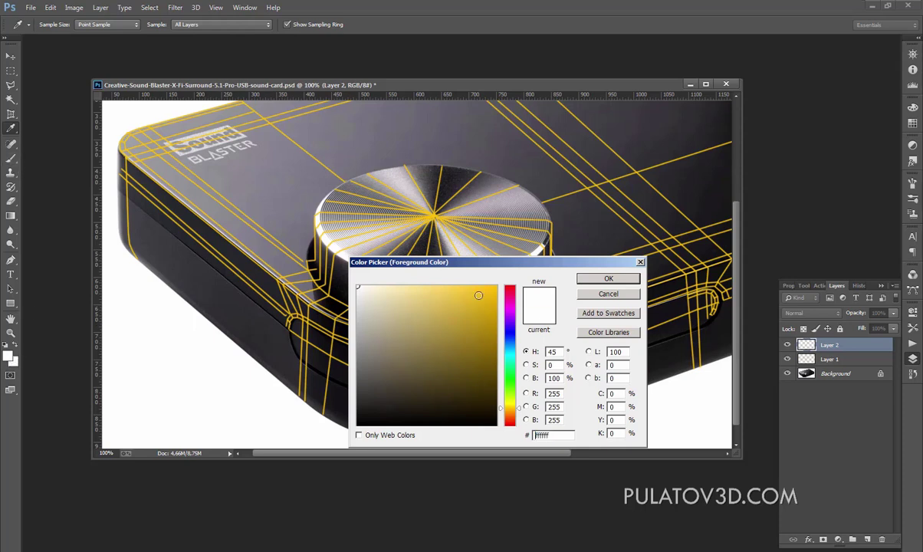
pyautogui.click(603, 293)
pyautogui.click(11, 158)
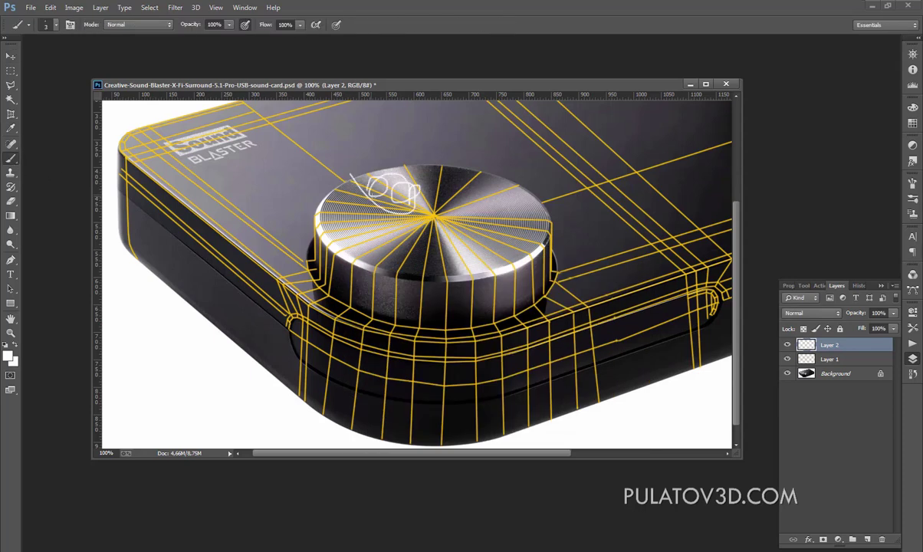
pyautogui.click(7, 355)
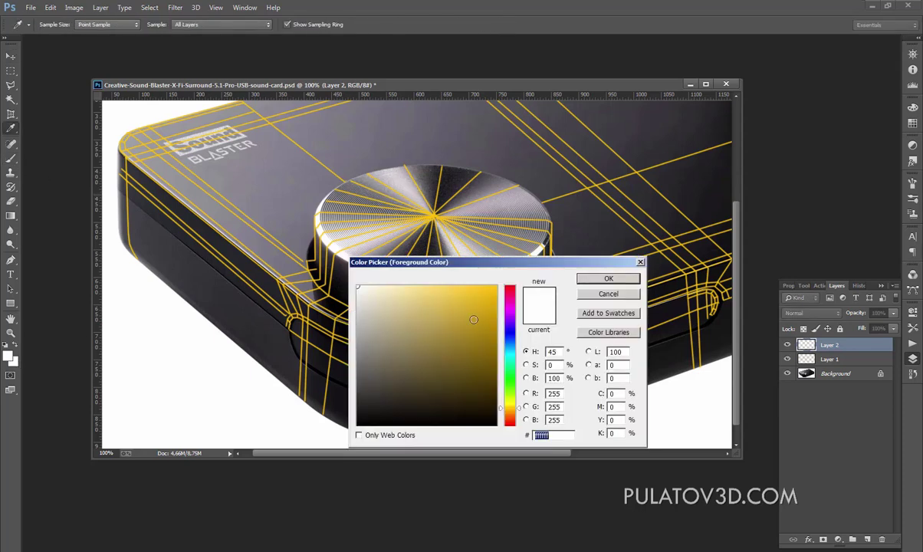
pyautogui.moveTo(509, 406); pyautogui.dragTo(519, 443)
pyautogui.click(497, 287)
# Trace red lines across the knob top and down its right side to the bottom edge
pyautogui.click(606, 277)
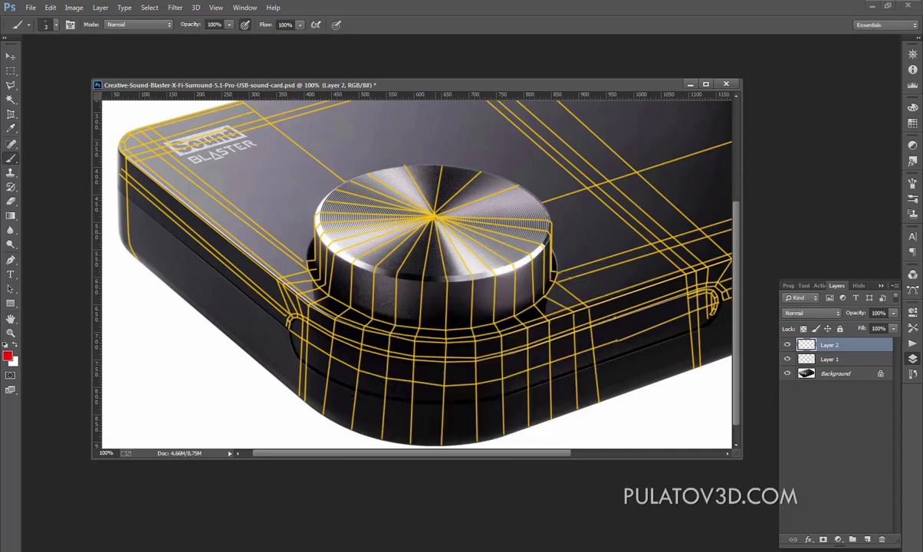
pyautogui.moveTo(357, 178); pyautogui.dragTo(429, 218)
pyautogui.hotkey('ctrl', 'z')
pyautogui.hotkey('ctrl', '+')
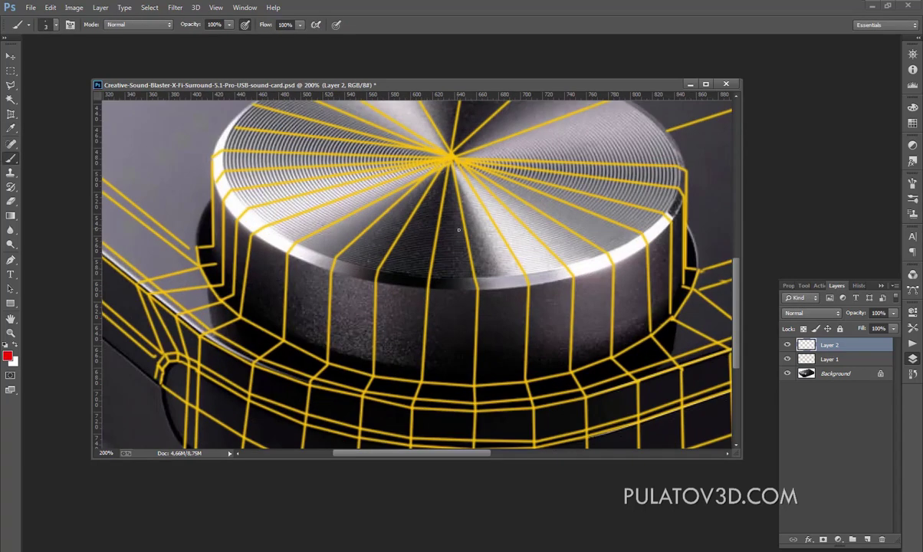
pyautogui.moveTo(385, 202)
pyautogui.mouseDown()
pyautogui.moveTo(500, 124)
pyautogui.moveTo(465, 169)
pyautogui.mouseUp()
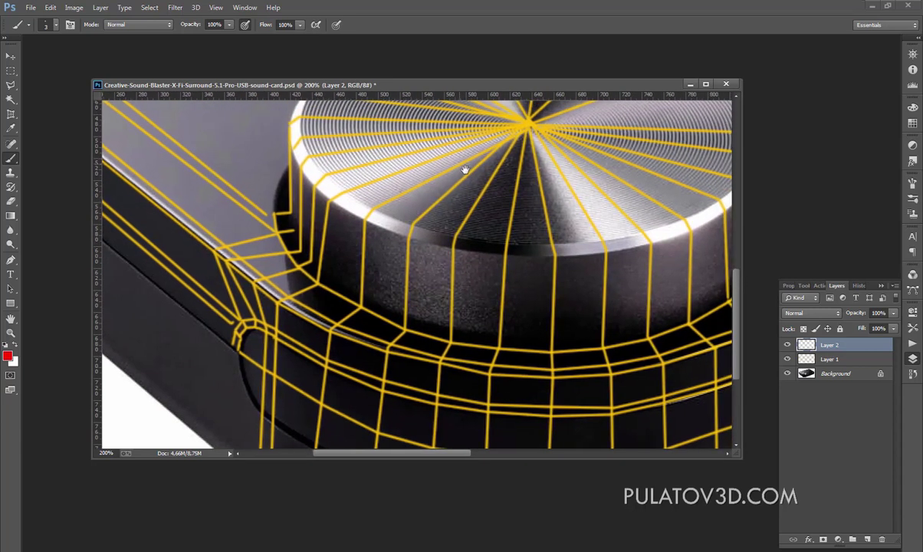
pyautogui.hotkey('ctrl', '-')
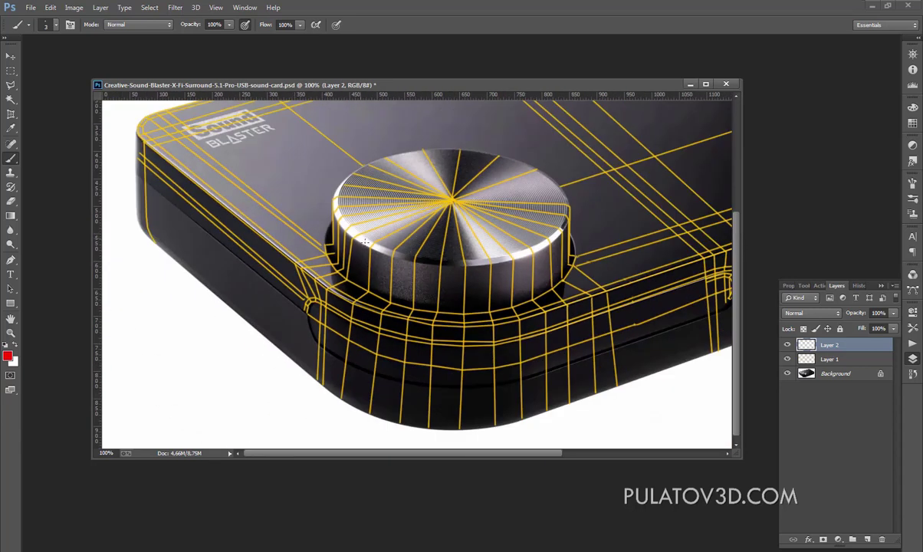
pyautogui.moveTo(357, 241); pyautogui.dragTo(364, 239)
pyautogui.keyDown('shift'); pyautogui.click(537, 173); pyautogui.keyUp('shift')
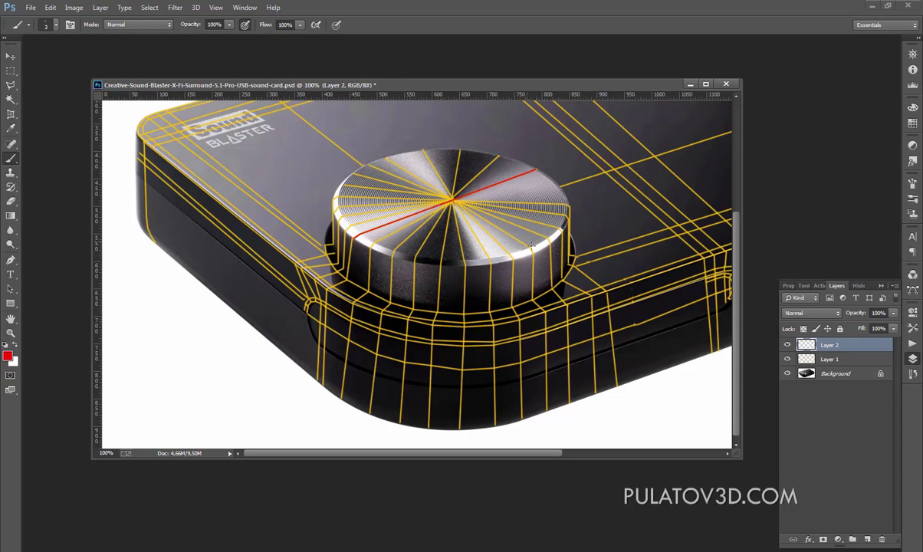
pyautogui.moveTo(383, 155); pyautogui.dragTo(530, 247)
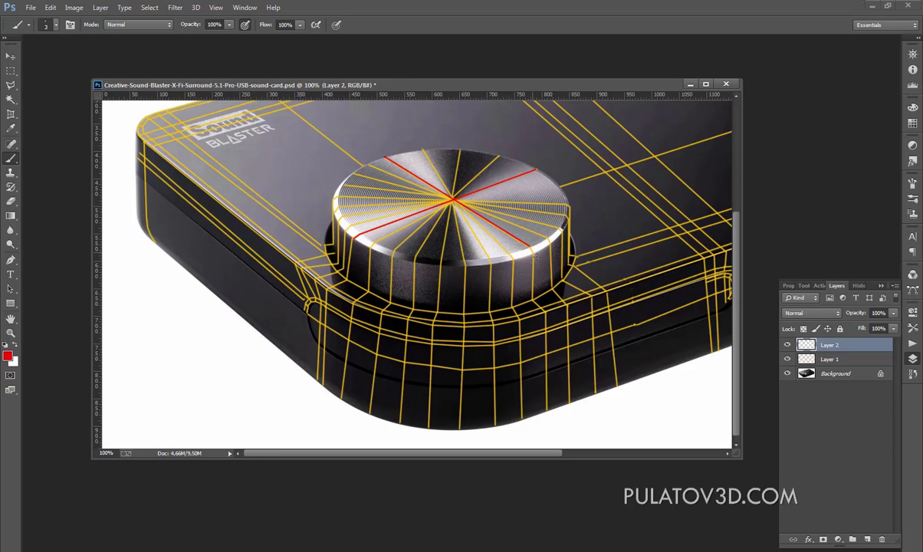
pyautogui.keyDown('shift'); pyautogui.click(537, 304); pyautogui.keyUp('shift')
pyautogui.keyDown('shift'); pyautogui.click(546, 410); pyautogui.keyUp('shift')
# Trace red lines down the knob's left side and from the centre to the bottom edge
pyautogui.keyDown('shift'); pyautogui.click(349, 279); pyautogui.keyUp('shift')
pyautogui.keyDown('shift'); pyautogui.click(328, 291); pyautogui.keyUp('shift')
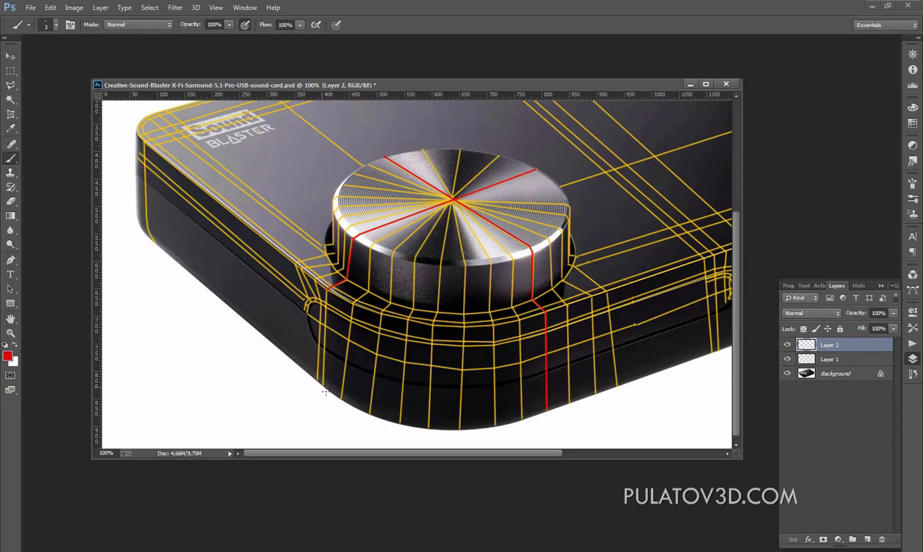
pyautogui.keyDown('shift'); pyautogui.click(324, 391); pyautogui.keyUp('shift')
pyautogui.keyDown('shift'); pyautogui.click(444, 263); pyautogui.keyUp('shift')
pyautogui.keyDown('shift'); pyautogui.click(440, 315); pyautogui.keyUp('shift')
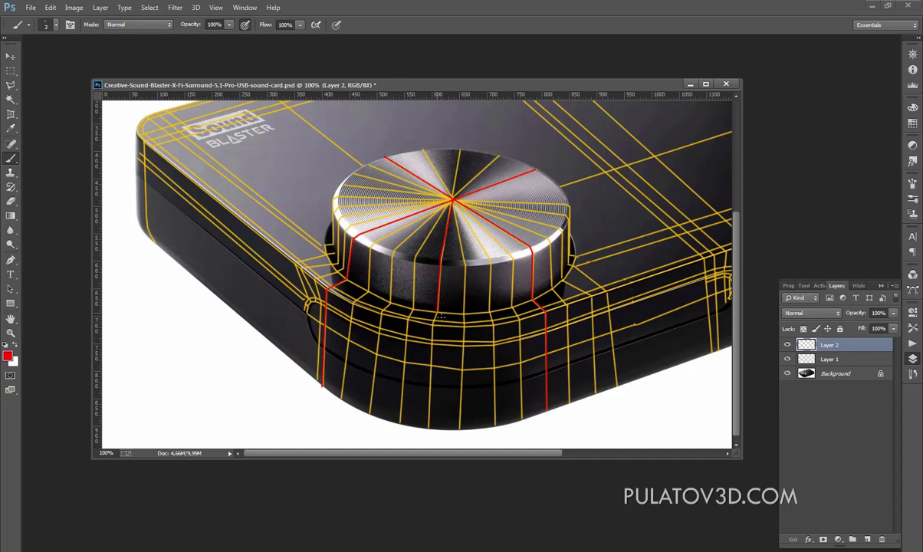
pyautogui.keyDown('shift'); pyautogui.click(437, 328); pyautogui.keyUp('shift')
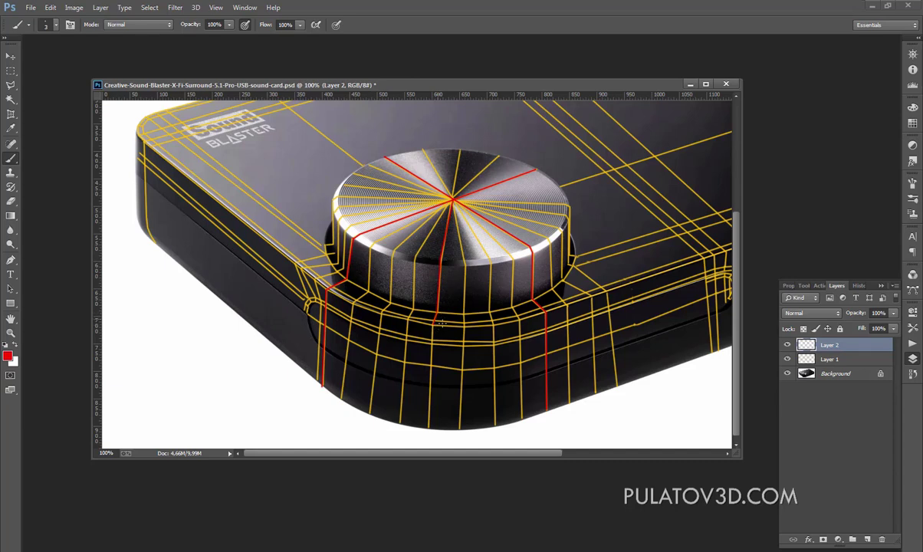
pyautogui.keyDown('shift'); pyautogui.click(432, 429); pyautogui.keyUp('shift')
# Trace two more red radial lines from the knob centre down to the bottom edge
pyautogui.keyDown('shift'); pyautogui.click(491, 260); pyautogui.keyUp('shift')
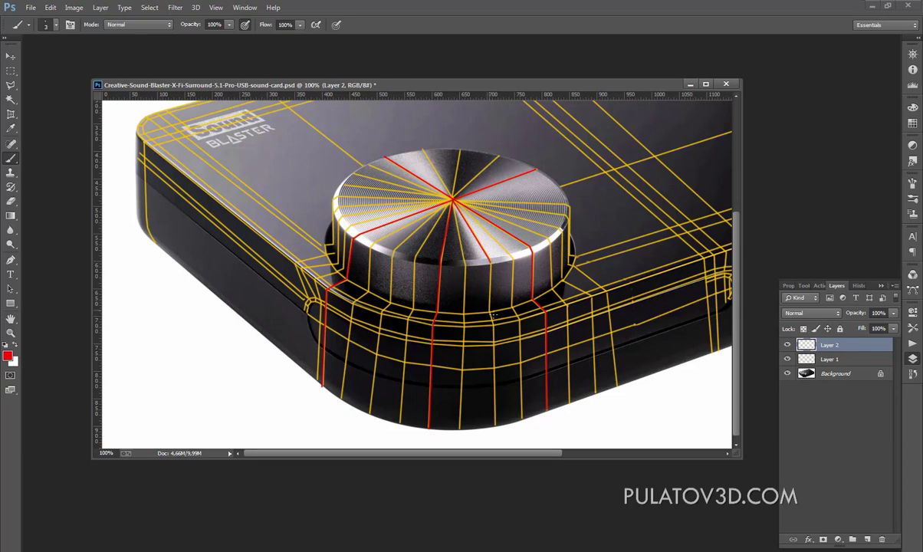
pyautogui.keyDown('shift'); pyautogui.click(493, 312); pyautogui.keyUp('shift')
pyautogui.keyDown('shift'); pyautogui.click(495, 424); pyautogui.keyUp('shift')
pyautogui.keyDown('shift'); pyautogui.click(398, 253); pyautogui.keyUp('shift')
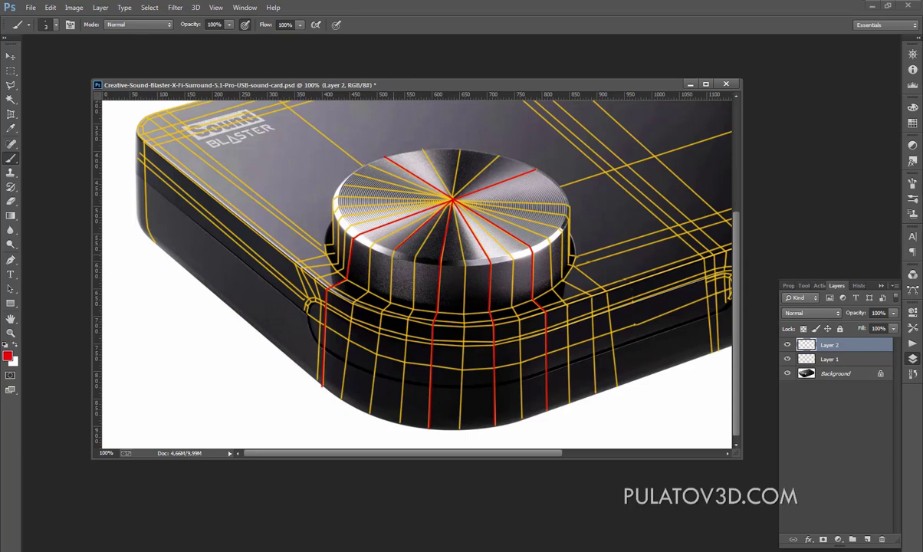
pyautogui.keyDown('shift'); pyautogui.click(390, 302); pyautogui.keyUp('shift')
pyautogui.keyDown('shift'); pyautogui.click(373, 415); pyautogui.keyUp('shift')
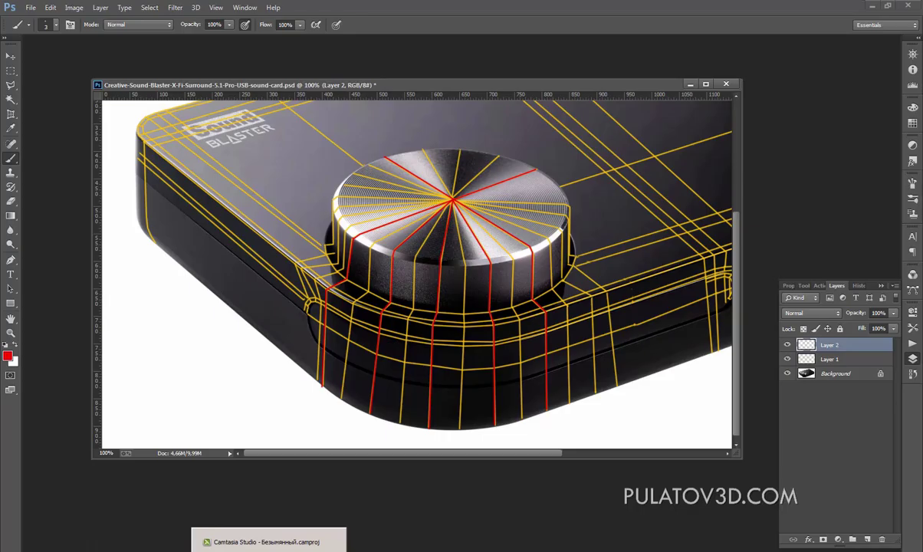
# In 3ds Max, set up a tilted perspective view of the knob recess
pyautogui.click(115, 542)
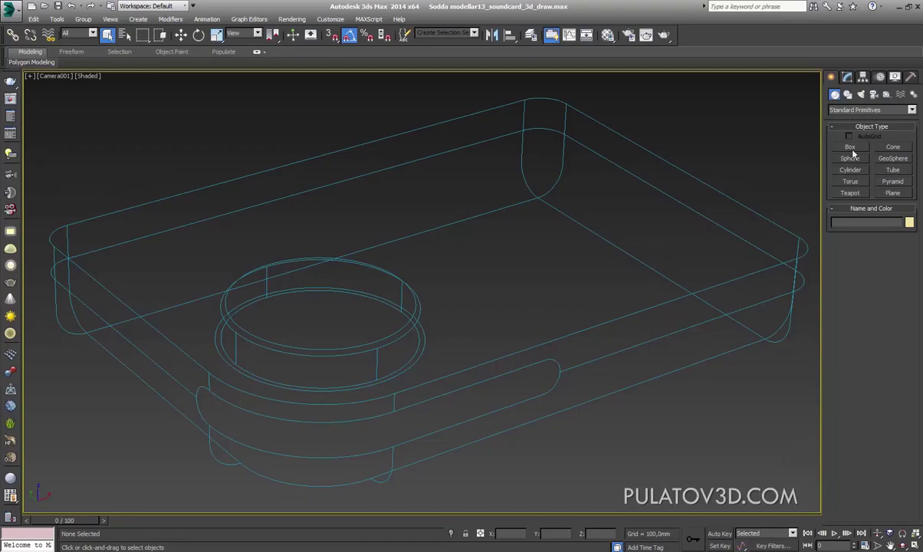
pyautogui.press('p')
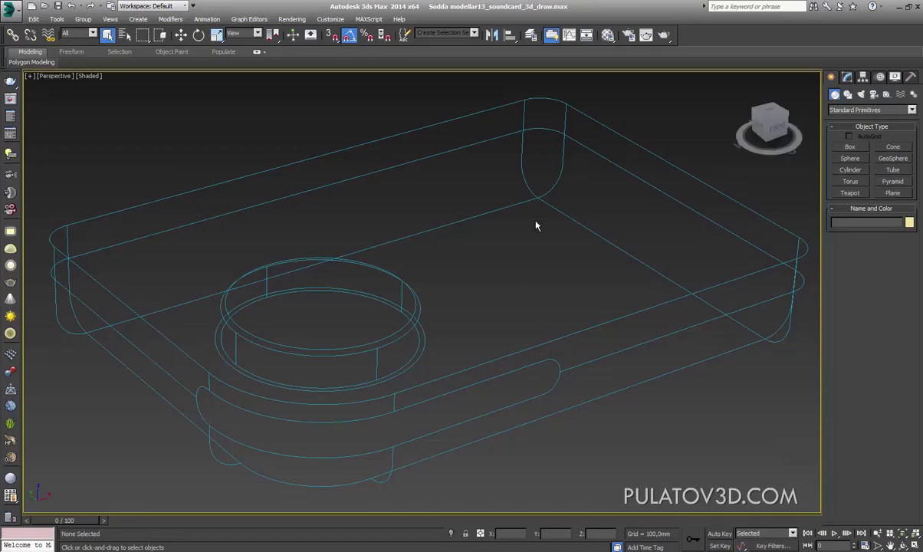
pyautogui.scroll(-5, 503, 245)
pyautogui.scroll(-3, 483, 291)
pyautogui.keyDown('alt'); pyautogui.moveTo(484, 290); pyautogui.dragTo(386, 251, button='middle'); pyautogui.keyUp('alt')
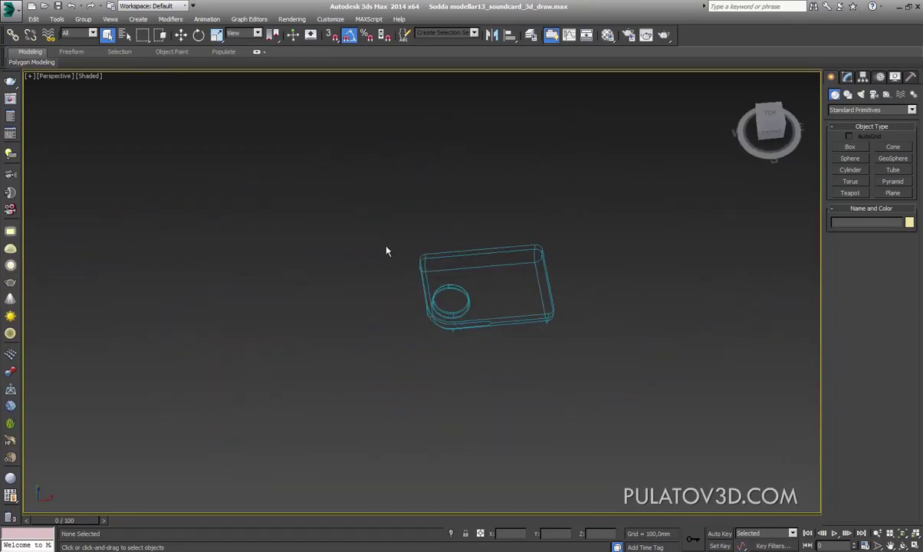
pyautogui.moveTo(533, 245); pyautogui.dragTo(552, 261)
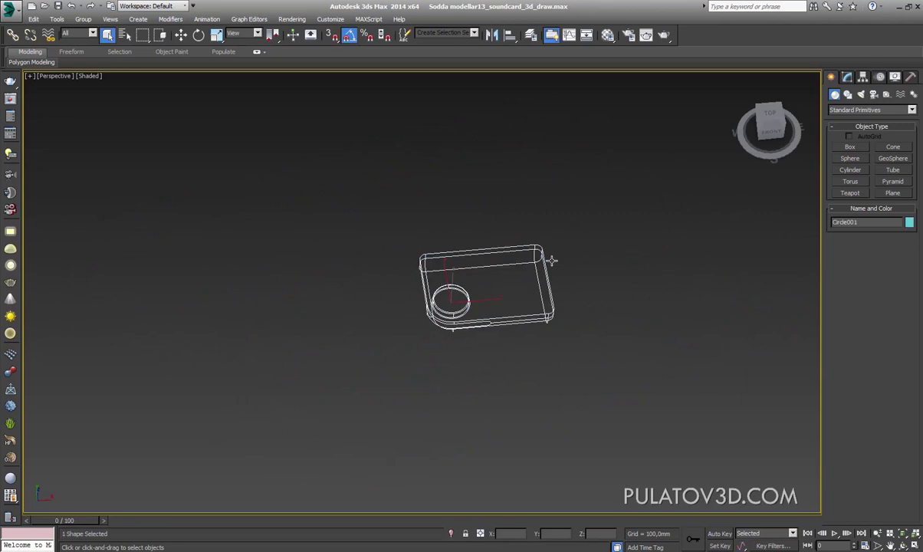
pyautogui.scroll(6, 552, 261)
pyautogui.click(463, 289)
pyautogui.moveTo(462, 289)
pyautogui.keyDown('alt'); pyautogui.mouseDown(button='middle')
pyautogui.moveTo(506, 260)
pyautogui.moveTo(489, 278)
pyautogui.moveTo(497, 274)
pyautogui.mouseUp(button='middle'); pyautogui.keyUp('alt')
# Draw the magenta knob cylinder inside the round recess, 37.655 mm tall
pyautogui.click(850, 169)
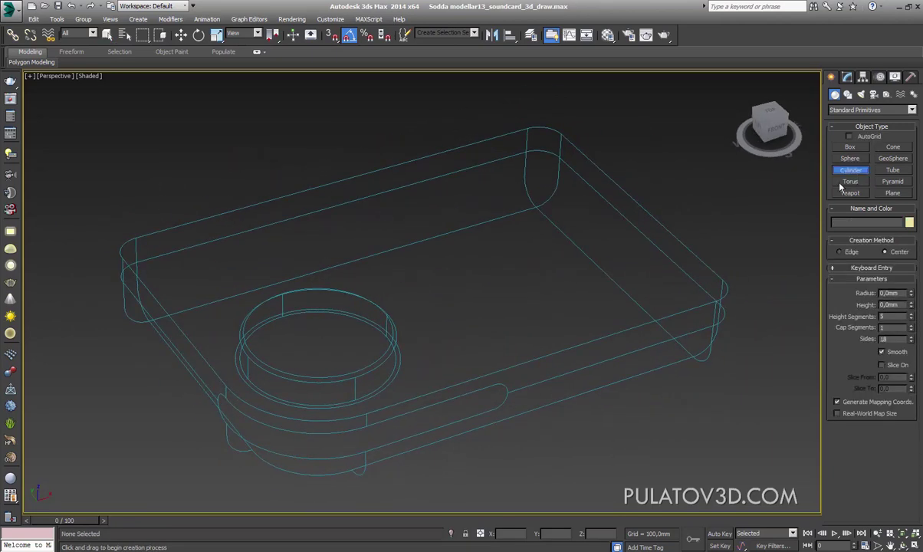
pyautogui.moveTo(424, 315)
pyautogui.keyDown('alt'); pyautogui.mouseDown(button='middle')
pyautogui.moveTo(412, 366)
pyautogui.moveTo(427, 365)
pyautogui.moveTo(386, 363)
pyautogui.mouseUp(button='middle'); pyautogui.keyUp('alt')
pyautogui.moveTo(347, 363); pyautogui.dragTo(389, 394)
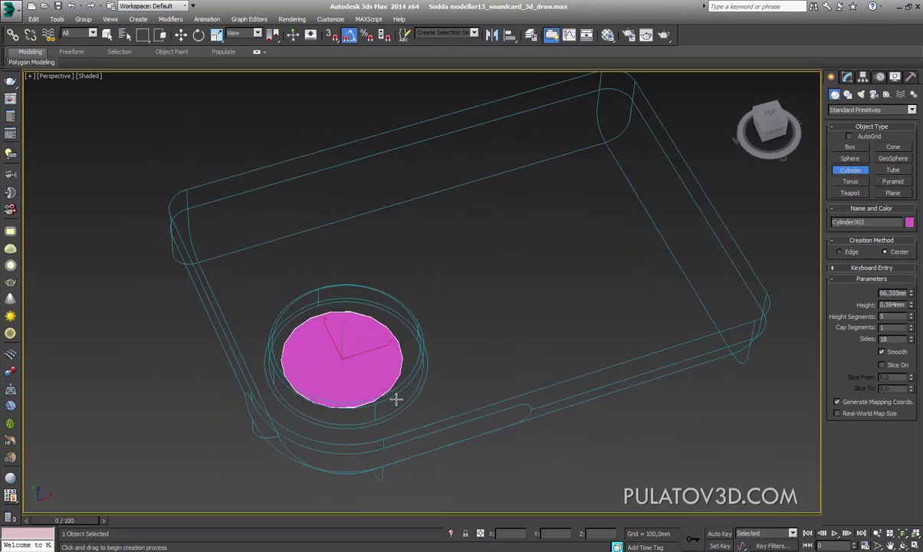
pyautogui.click(367, 344)
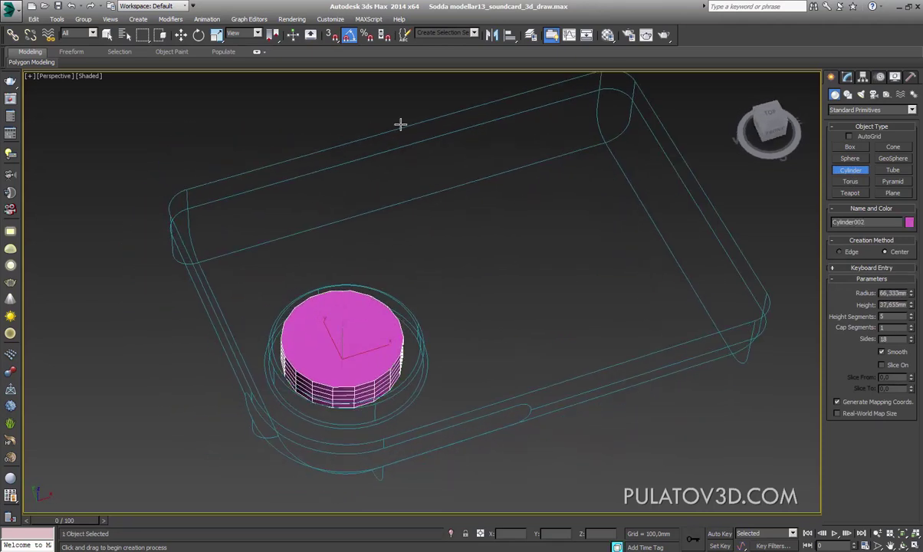
# With Select and Move, select the Circle001 outline, inspect the knob, then deselect
pyautogui.click(181, 35)
pyautogui.moveTo(414, 322)
pyautogui.keyDown('alt'); pyautogui.mouseDown(button='middle')
pyautogui.moveTo(425, 301)
pyautogui.moveTo(494, 282)
pyautogui.moveTo(406, 307)
pyautogui.moveTo(428, 365)
pyautogui.moveTo(447, 369)
pyautogui.moveTo(484, 306)
pyautogui.moveTo(383, 385)
pyautogui.mouseUp(button='middle'); pyautogui.keyUp('alt')
pyautogui.click(428, 366)
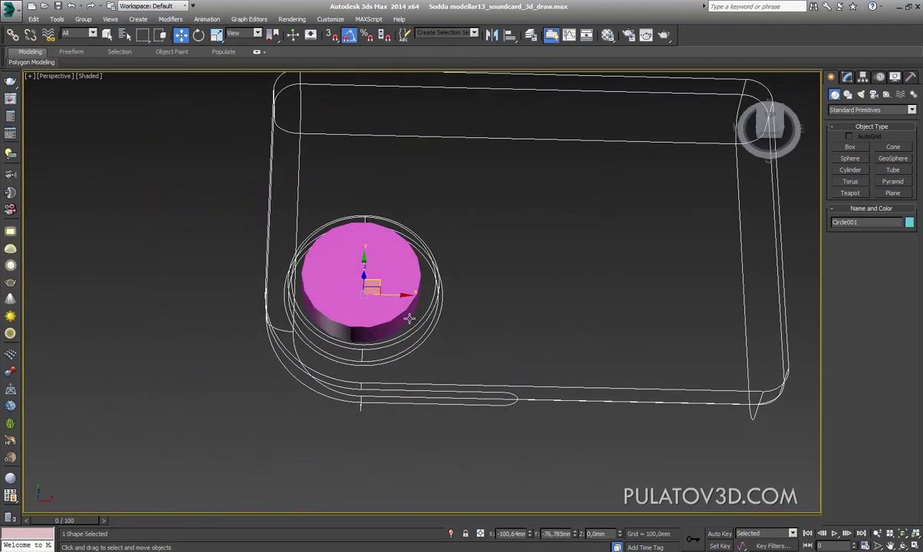
pyautogui.scroll(3, 342, 308)
pyautogui.keyDown('alt'); pyautogui.moveTo(342, 309); pyautogui.dragTo(471, 329, button='middle'); pyautogui.keyUp('alt')
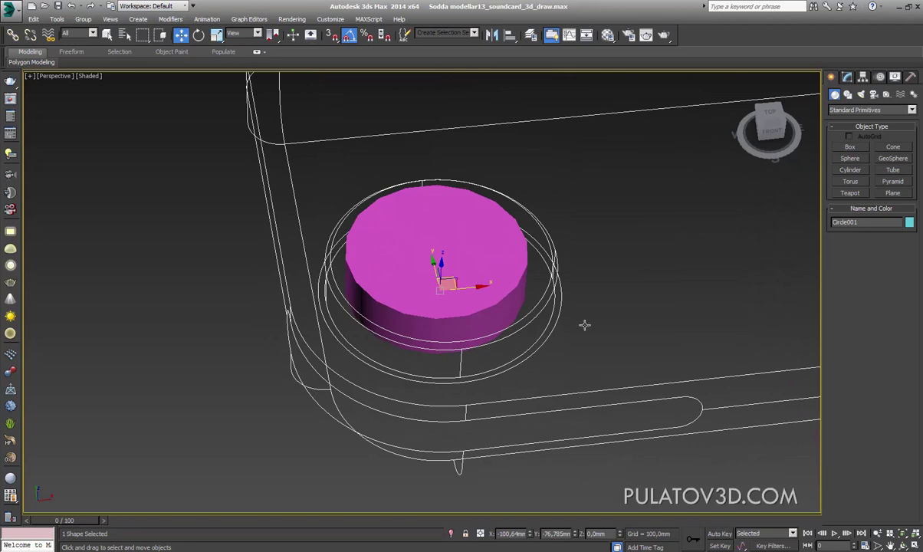
pyautogui.click(759, 261)
# At Circle001's Spline level, select the ring splines around the knob
pyautogui.click(561, 293)
pyautogui.click(847, 76)
pyautogui.press('3')
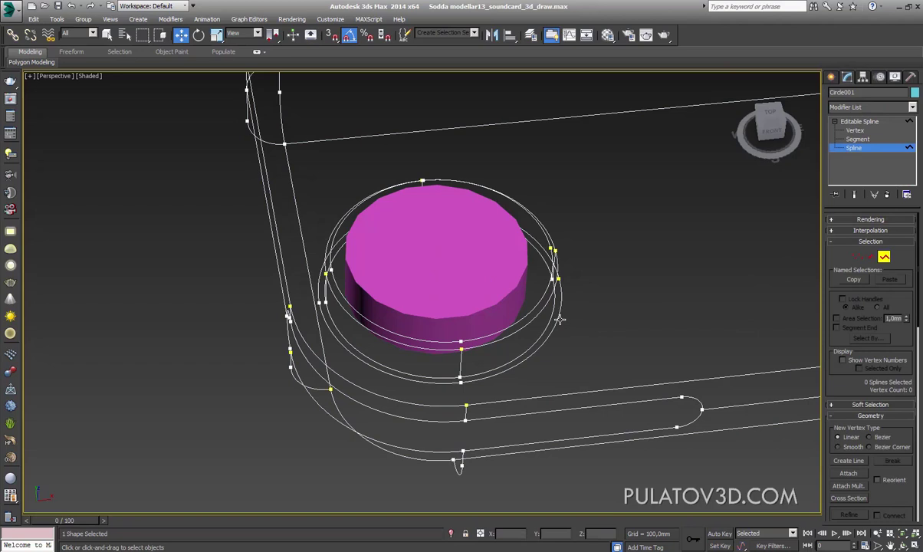
pyautogui.click(556, 313)
pyautogui.scroll(3, 543, 328)
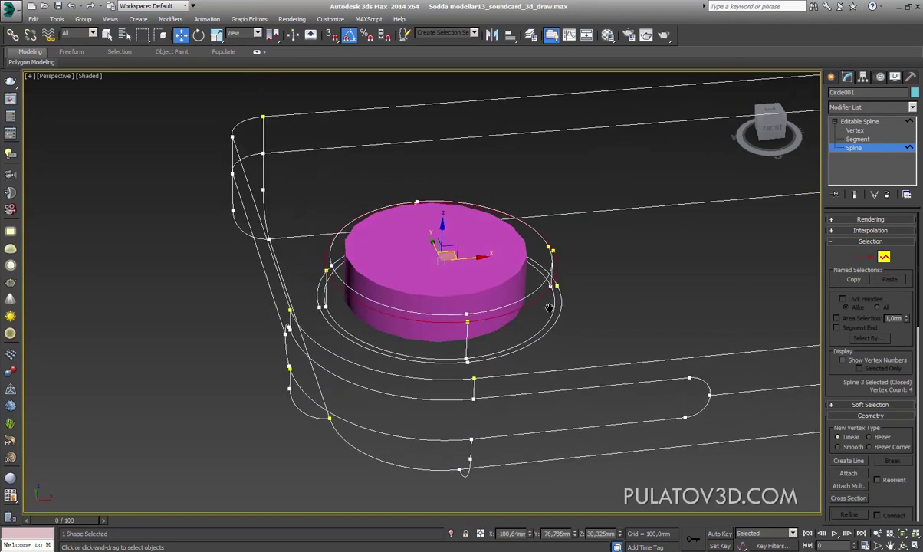
pyautogui.keyDown('ctrl'); pyautogui.click(565, 333); pyautogui.keyUp('ctrl')
pyautogui.keyDown('ctrl'); pyautogui.click(566, 331); pyautogui.keyUp('ctrl')
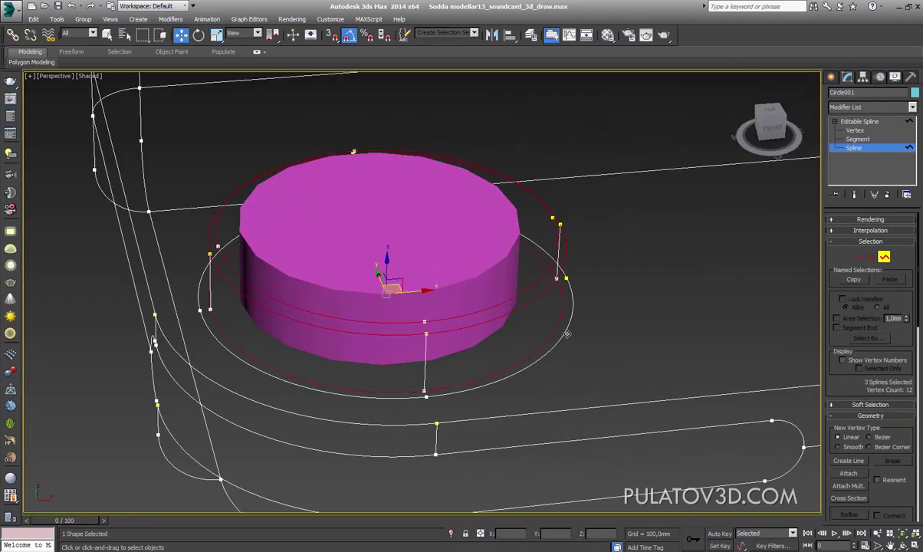
pyautogui.keyDown('ctrl'); pyautogui.click(574, 330); pyautogui.keyUp('ctrl')
pyautogui.moveTo(575, 329)
pyautogui.keyDown('alt'); pyautogui.mouseDown(button='middle')
pyautogui.moveTo(615, 335)
pyautogui.moveTo(588, 333)
pyautogui.mouseUp(button='middle'); pyautogui.keyUp('alt')
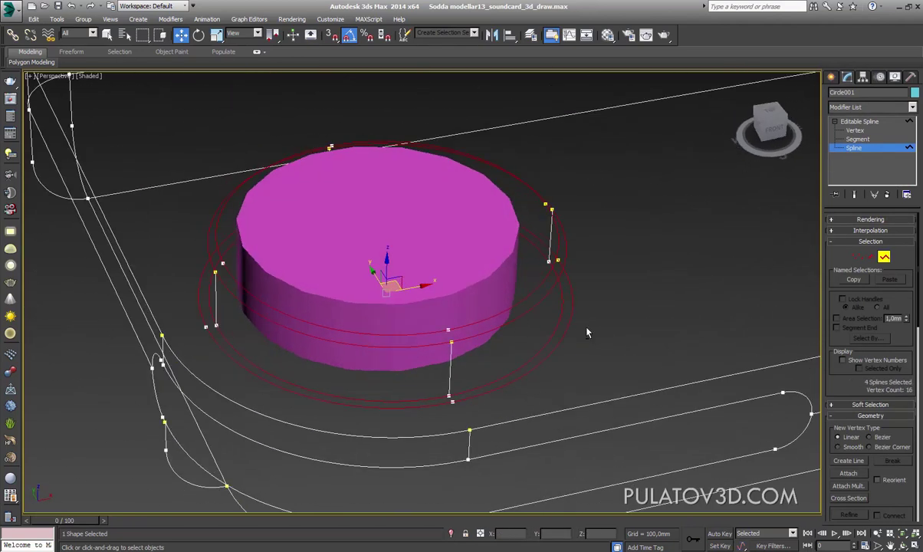
# Add the short connector lines to the ring selection and check it from several angles
pyautogui.click(549, 247)
pyautogui.click(454, 394)
pyautogui.moveTo(459, 397)
pyautogui.keyDown('alt'); pyautogui.mouseDown(button='middle')
pyautogui.moveTo(452, 381)
pyautogui.moveTo(344, 394)
pyautogui.mouseUp(button='middle'); pyautogui.keyUp('alt')
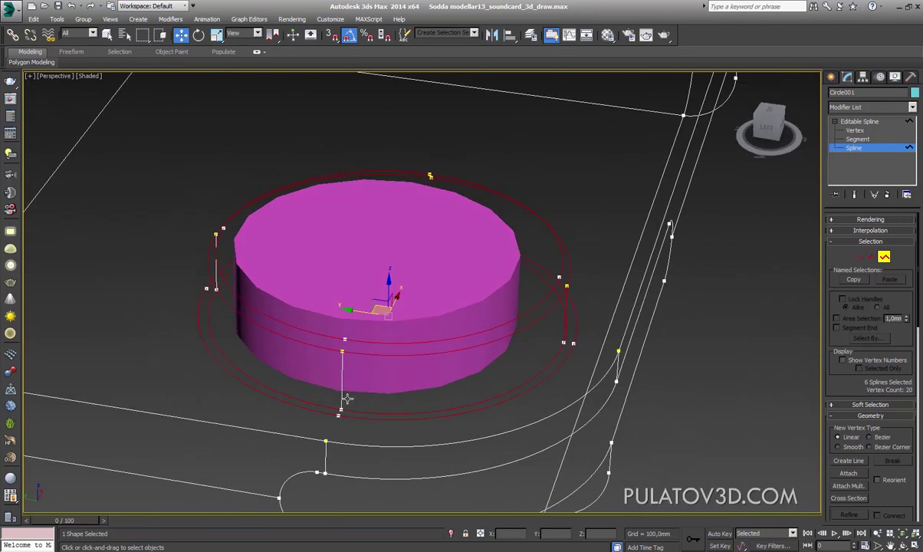
pyautogui.keyDown('ctrl'); pyautogui.click(342, 379); pyautogui.keyUp('ctrl')
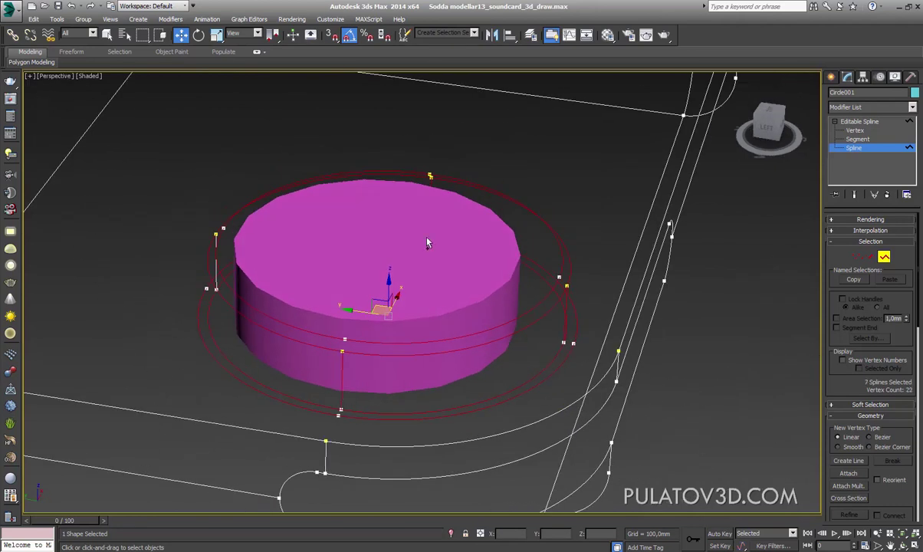
pyautogui.keyDown('ctrl'); pyautogui.click(218, 266); pyautogui.keyUp('ctrl')
pyautogui.moveTo(441, 314)
pyautogui.keyDown('alt'); pyautogui.mouseDown(button='middle')
pyautogui.moveTo(323, 294)
pyautogui.moveTo(243, 253)
pyautogui.mouseUp(button='middle'); pyautogui.keyUp('alt')
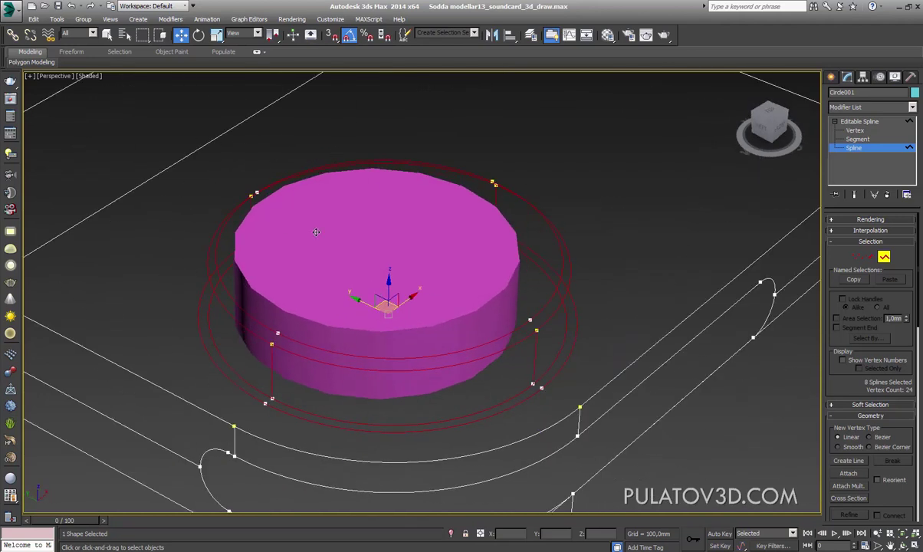
pyautogui.keyDown('alt'); pyautogui.moveTo(316, 232); pyautogui.dragTo(450, 154, button='middle'); pyautogui.keyUp('alt')
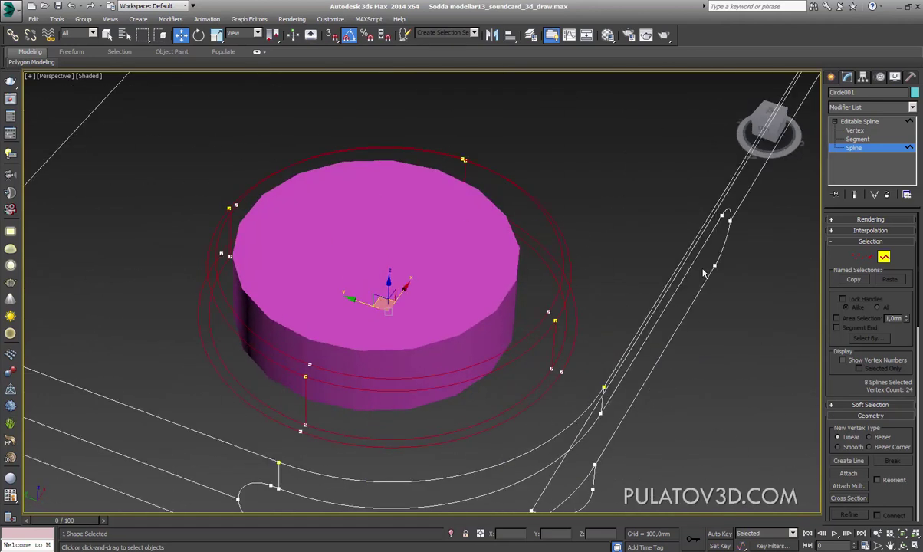
pyautogui.moveTo(889, 399); pyautogui.dragTo(888, 166)
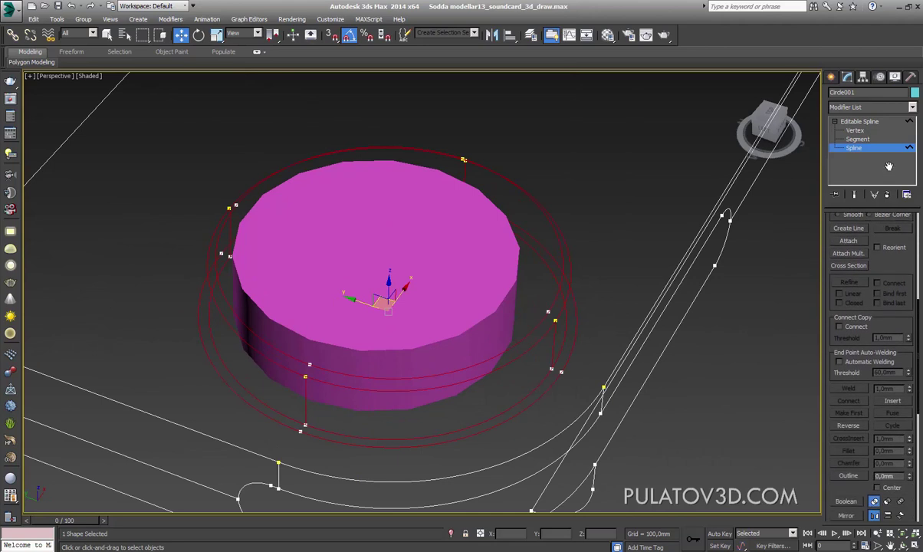
pyautogui.scroll(-2, 874, 307)
pyautogui.scroll(-3, 863, 443)
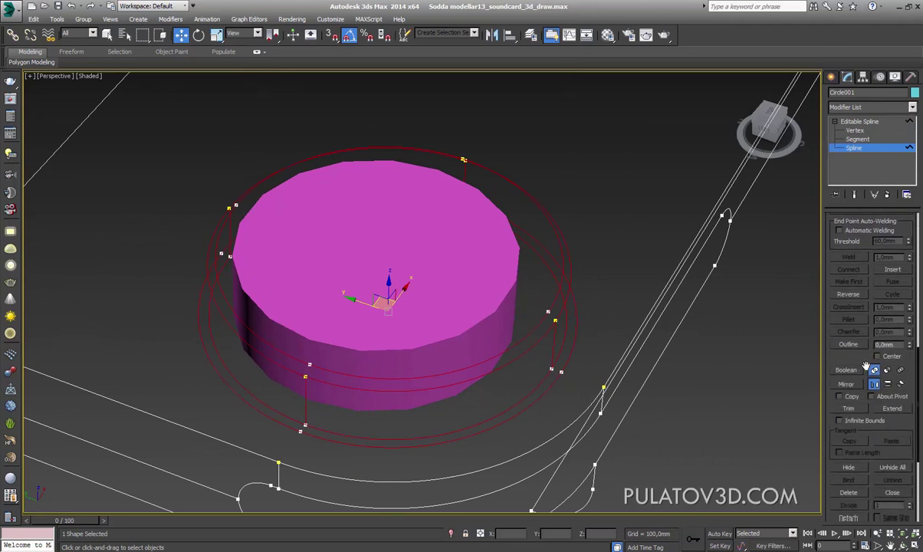
pyautogui.scroll(-3, 855, 437)
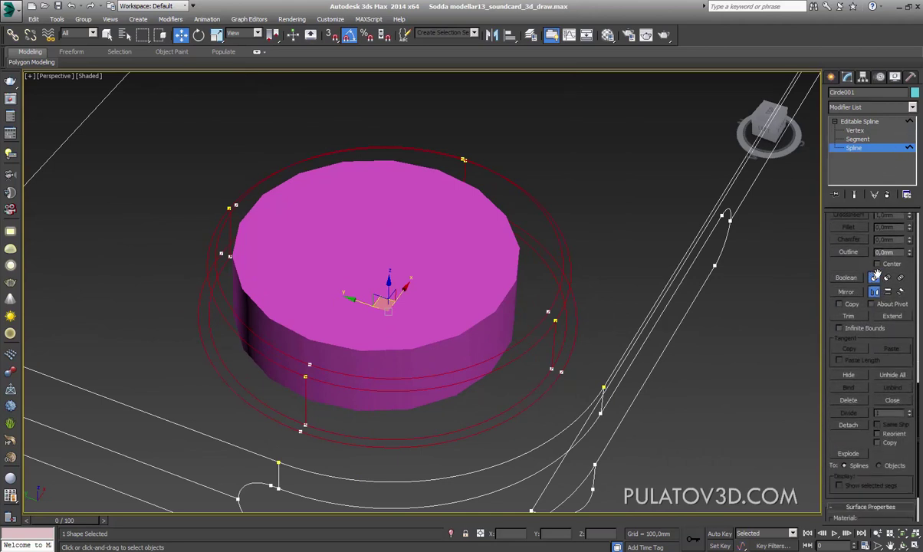
# Detach the selected splines as a new shape named Shape001
pyautogui.click(856, 431)
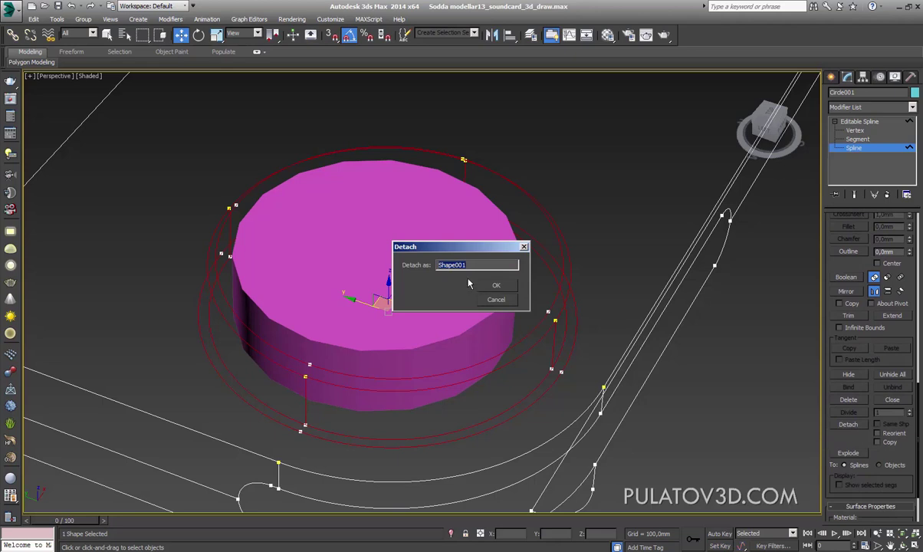
pyautogui.click(505, 286)
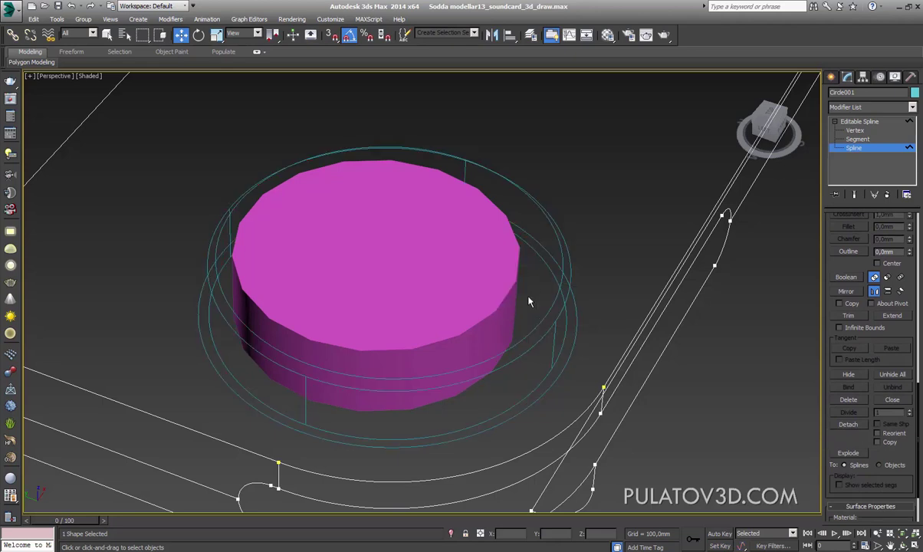
pyautogui.scroll(-4, 528, 301)
pyautogui.scroll(-2, 556, 323)
pyautogui.click(831, 76)
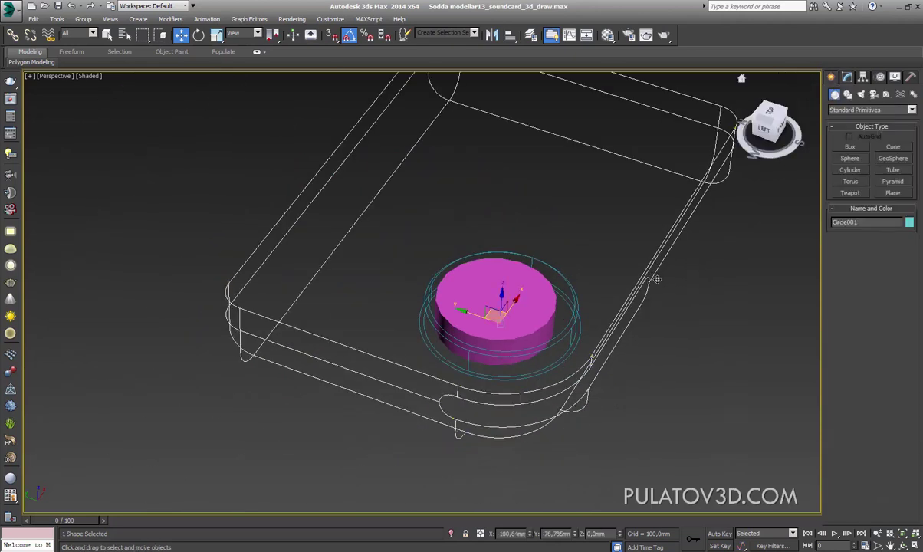
# Frame the knob area and select the Cylinder002 knob cylinder
pyautogui.click(585, 312)
pyautogui.click(629, 317)
pyautogui.keyDown('alt'); pyautogui.moveTo(629, 316); pyautogui.dragTo(531, 327, button='middle'); pyautogui.keyUp('alt')
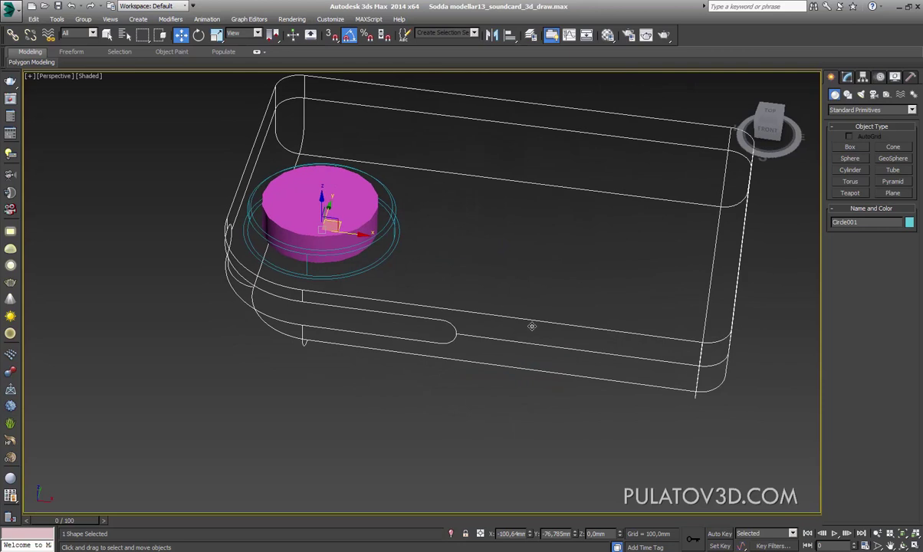
pyautogui.click(399, 257)
pyautogui.press('z')
pyautogui.moveTo(405, 273)
pyautogui.keyDown('alt'); pyautogui.mouseDown(button='middle')
pyautogui.moveTo(405, 330)
pyautogui.moveTo(469, 285)
pyautogui.mouseUp(button='middle'); pyautogui.keyUp('alt')
pyautogui.click(470, 285)
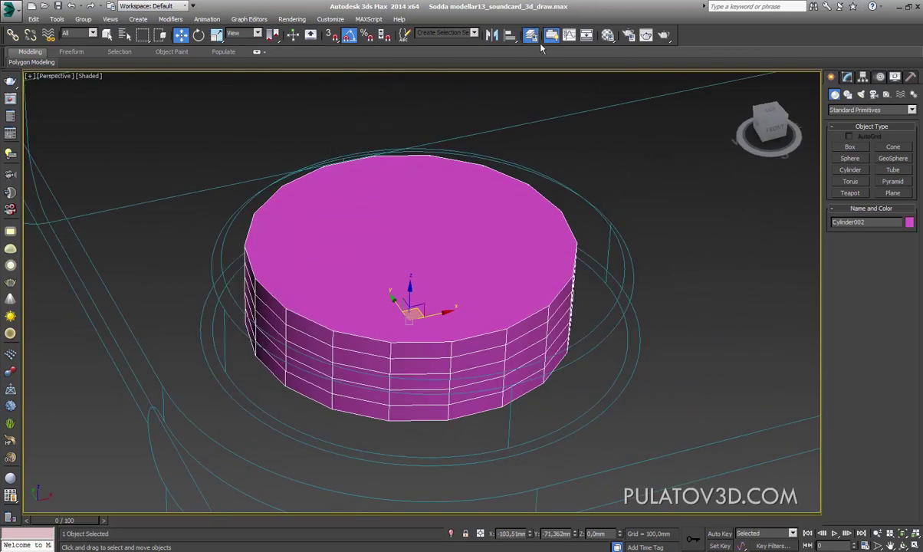
pyautogui.click(547, 37)
pyautogui.click(358, 86)
# Align Cylinder002 to Shape001 centre-to-centre on X, Y and Z positions
pyautogui.click(509, 34)
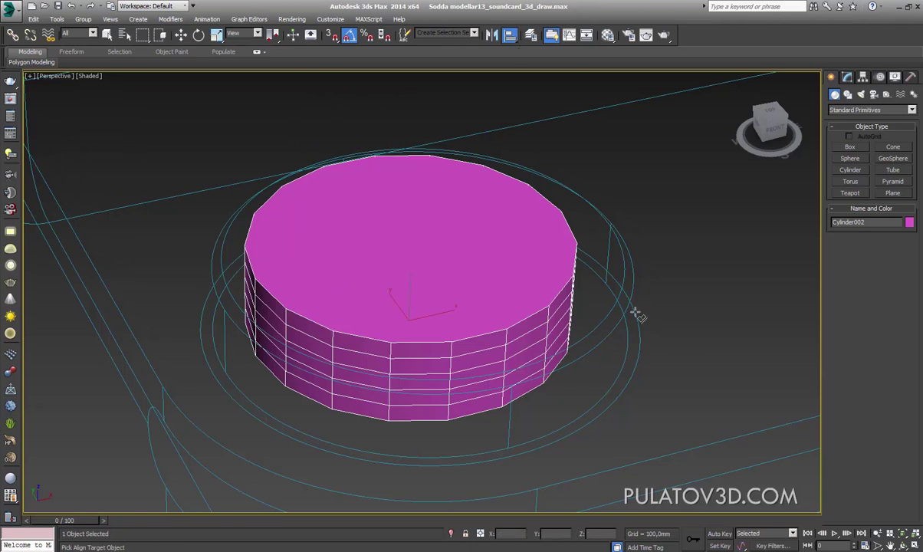
pyautogui.click(594, 291)
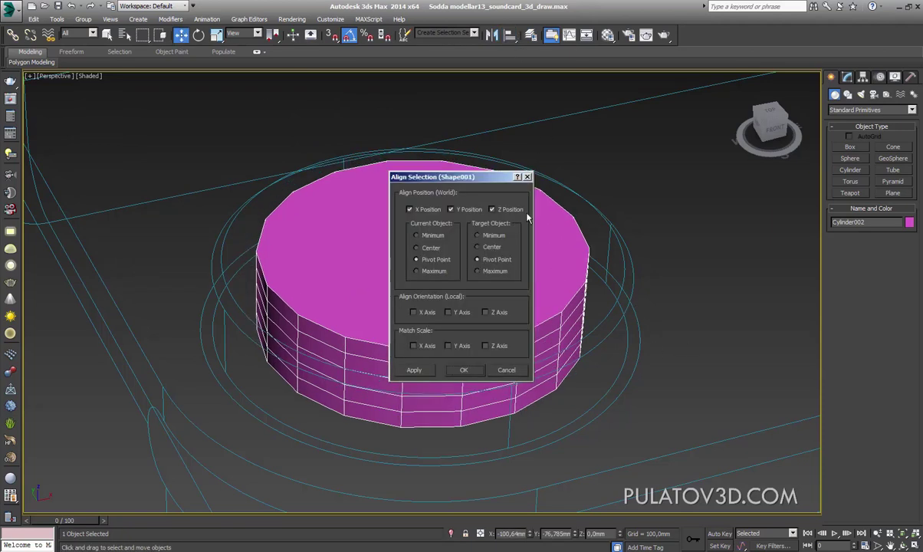
pyautogui.click(430, 248)
pyautogui.click(481, 247)
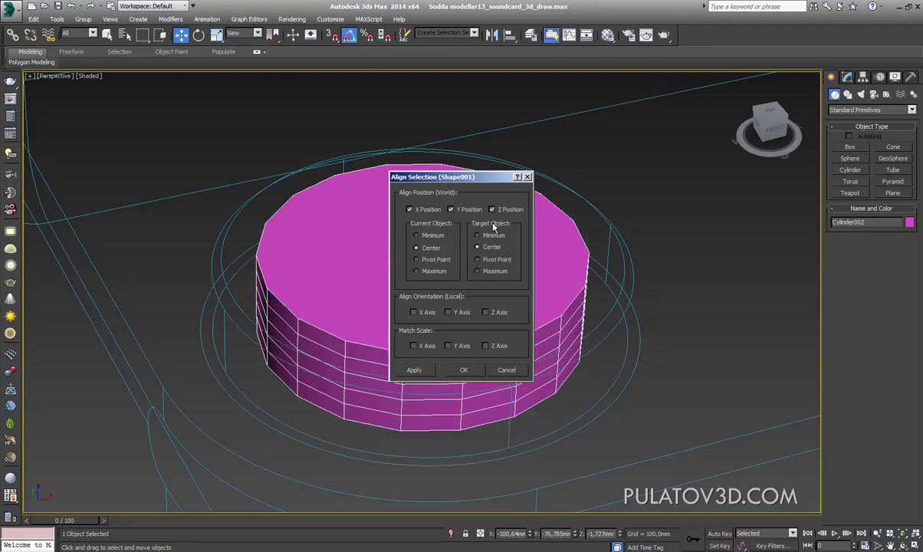
pyautogui.click(492, 209)
pyautogui.click(491, 210)
pyautogui.click(410, 209)
pyautogui.click(452, 210)
pyautogui.click(452, 209)
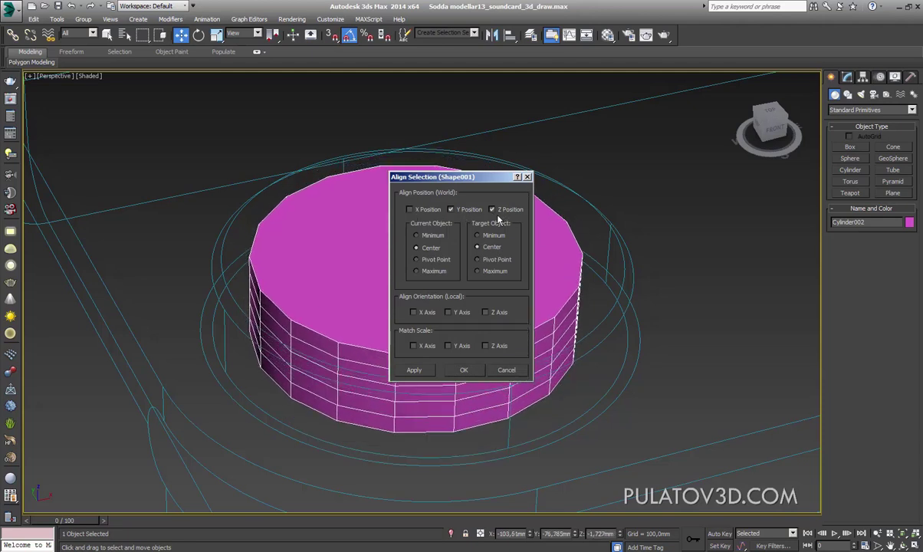
pyautogui.click(410, 209)
pyautogui.click(463, 370)
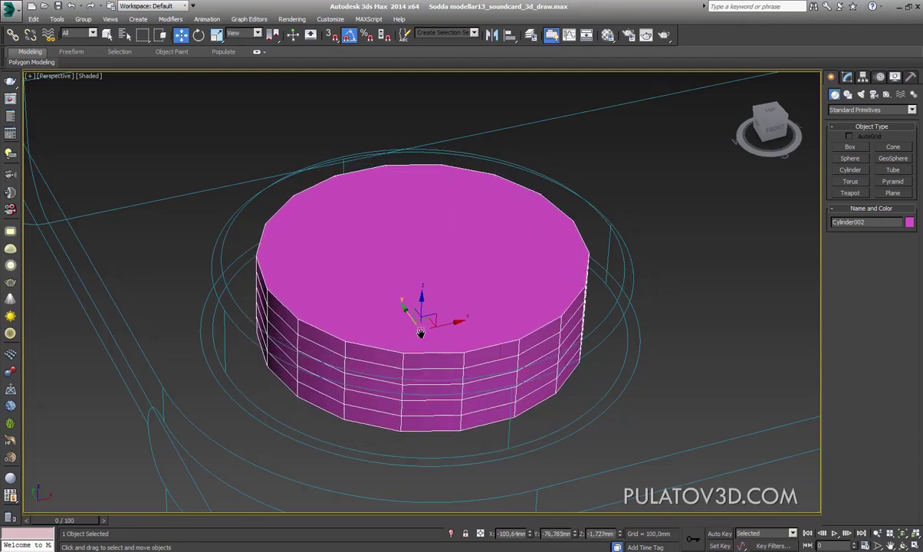
pyautogui.scroll(-5, 443, 338)
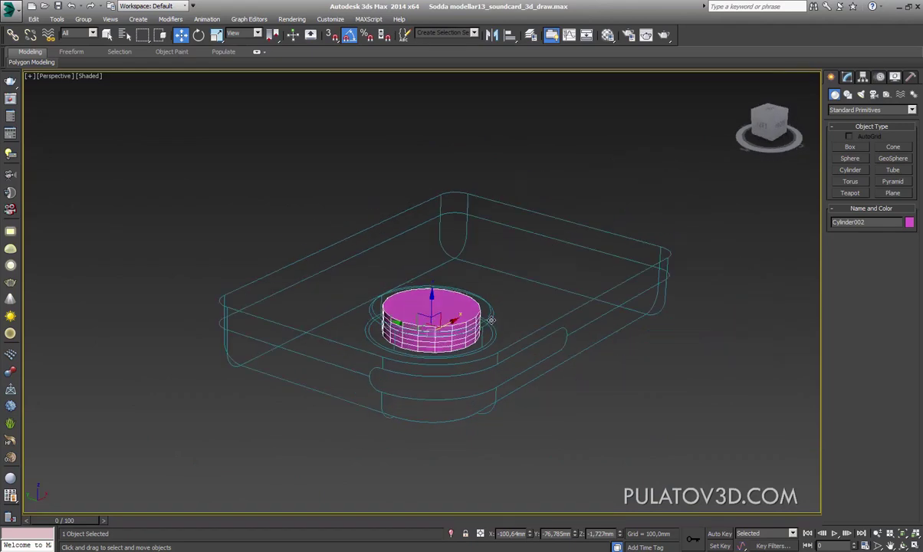
pyautogui.scroll(6, 443, 338)
# Set the cylinder's height segments to 1 and widen its radius
pyautogui.click(847, 77)
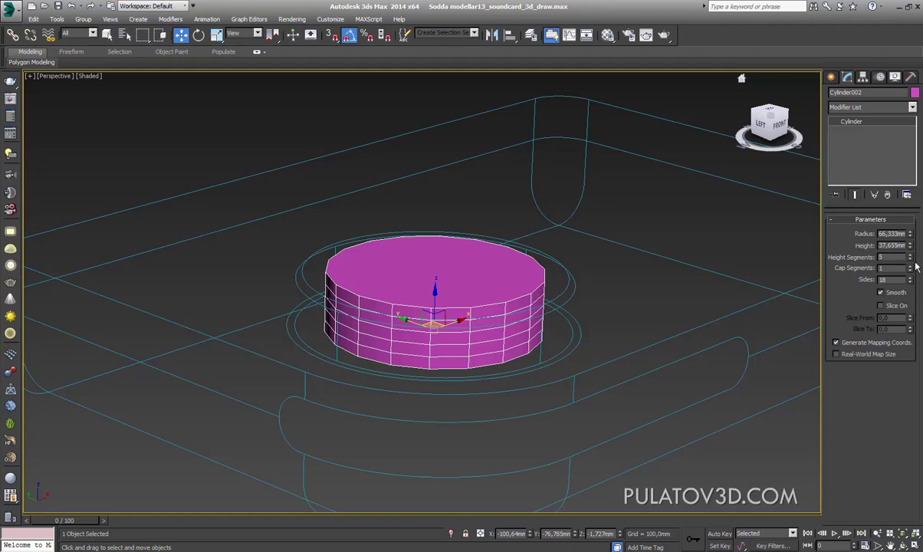
pyautogui.rightClick(911, 259)
pyautogui.keyDown('alt'); pyautogui.moveTo(512, 406); pyautogui.dragTo(795, 285, button='middle'); pyautogui.keyUp('alt')
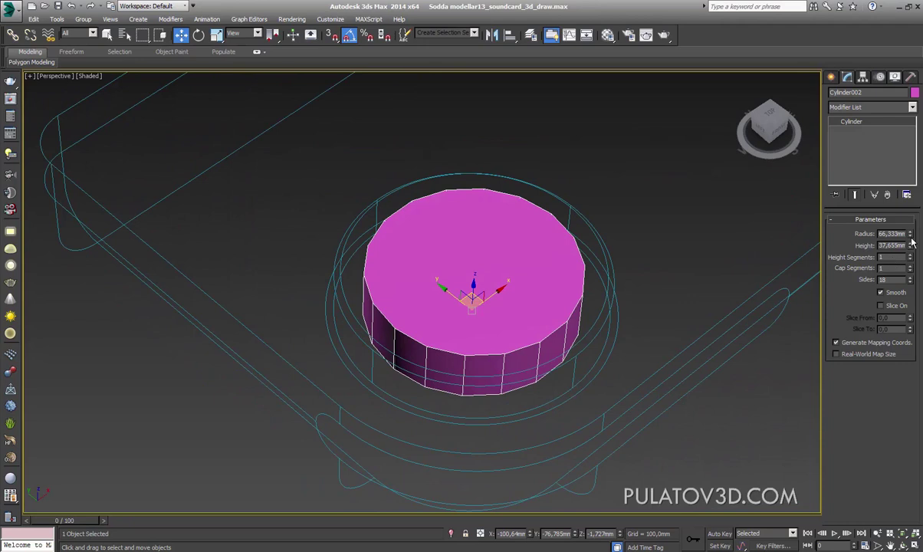
pyautogui.moveTo(910, 232)
pyautogui.mouseDown()
pyautogui.moveTo(919, 239)
pyautogui.moveTo(920, 222)
pyautogui.mouseUp()
# Check the cylinder from the top view, then return to a three-quarter perspective
pyautogui.press('t')
pyautogui.scroll(3, 566, 300)
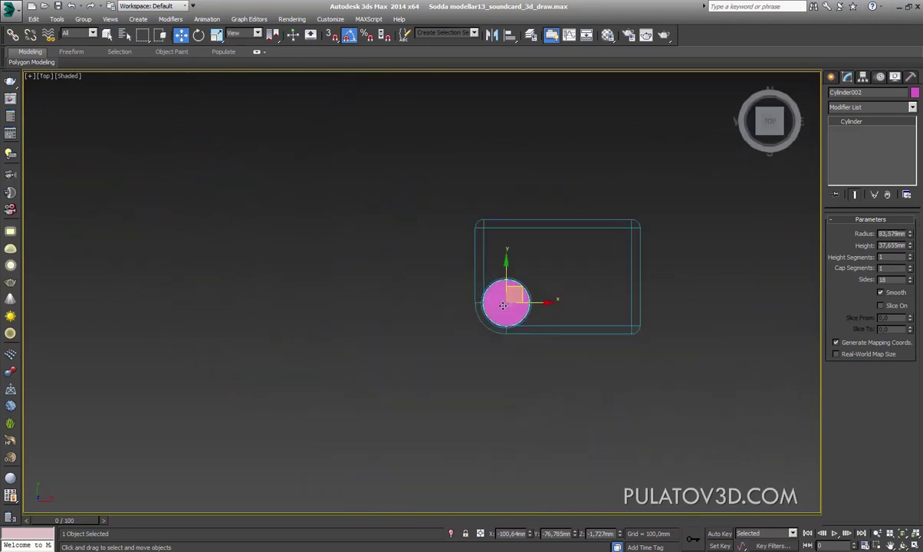
pyautogui.scroll(3, 565, 300)
pyautogui.moveTo(566, 301); pyautogui.dragTo(466, 301, button='middle')
pyautogui.scroll(-2, 445, 296)
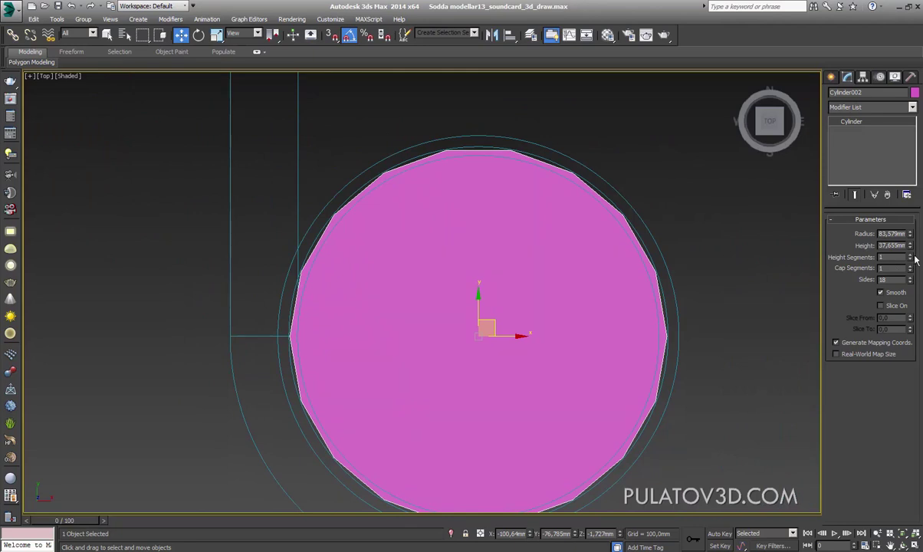
pyautogui.press('p')
pyautogui.scroll(-3, 537, 313)
pyautogui.keyDown('alt'); pyautogui.moveTo(538, 313); pyautogui.dragTo(563, 277, button='middle'); pyautogui.keyUp('alt')
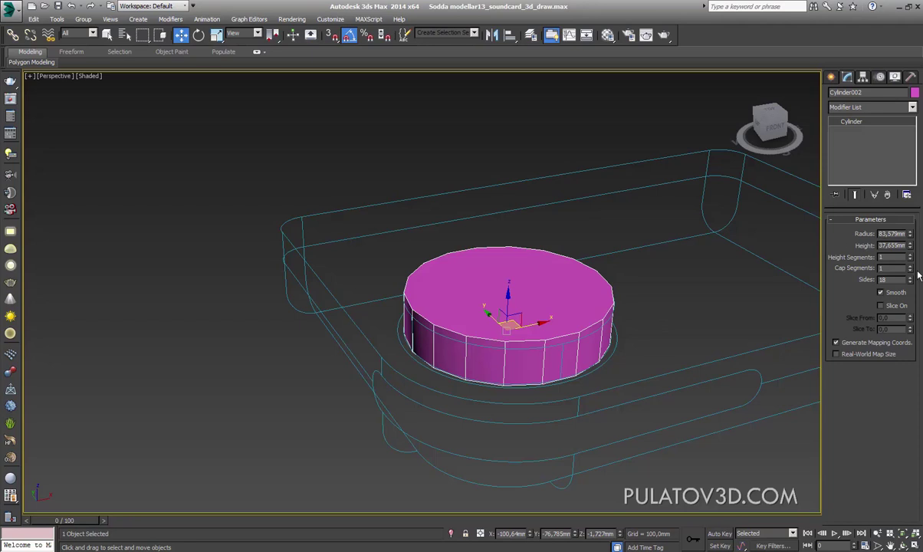
# Set cap segments to 2 and recentre the 18-sided knob in the top view
pyautogui.click(910, 265)
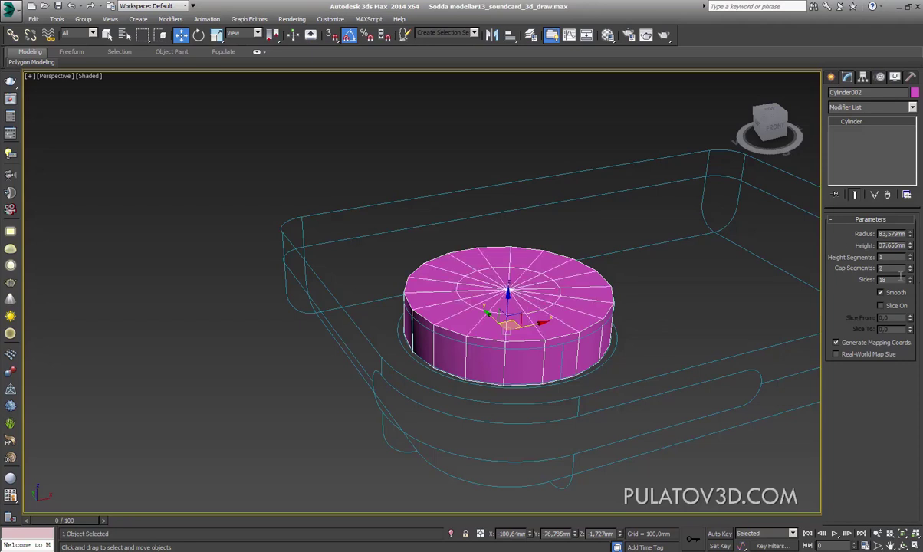
pyautogui.scroll(2, 569, 391)
pyautogui.scroll(2, 521, 322)
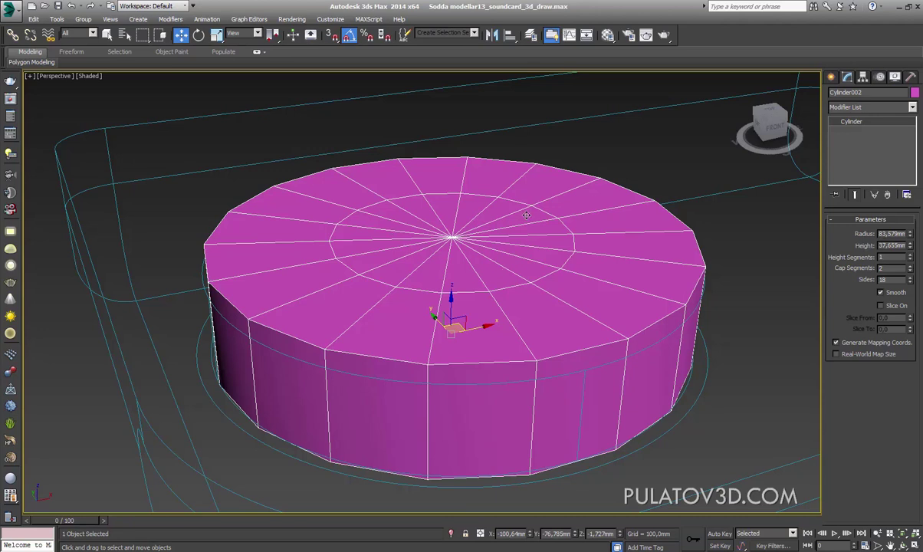
pyautogui.scroll(-1, 399, 262)
pyautogui.scroll(-3, 456, 293)
pyautogui.keyDown('alt'); pyautogui.moveTo(455, 294); pyautogui.dragTo(400, 374, button='middle'); pyautogui.keyUp('alt')
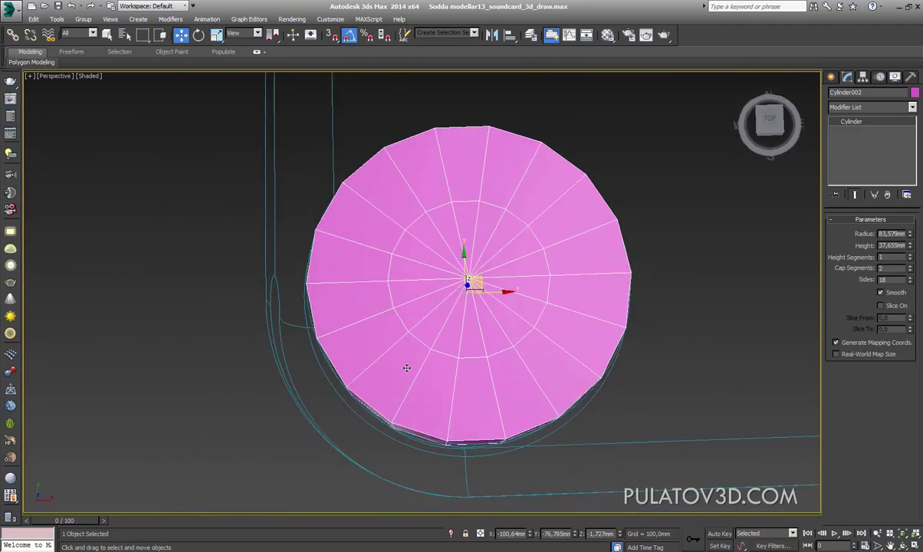
pyautogui.press('t')
pyautogui.scroll(3, 435, 346)
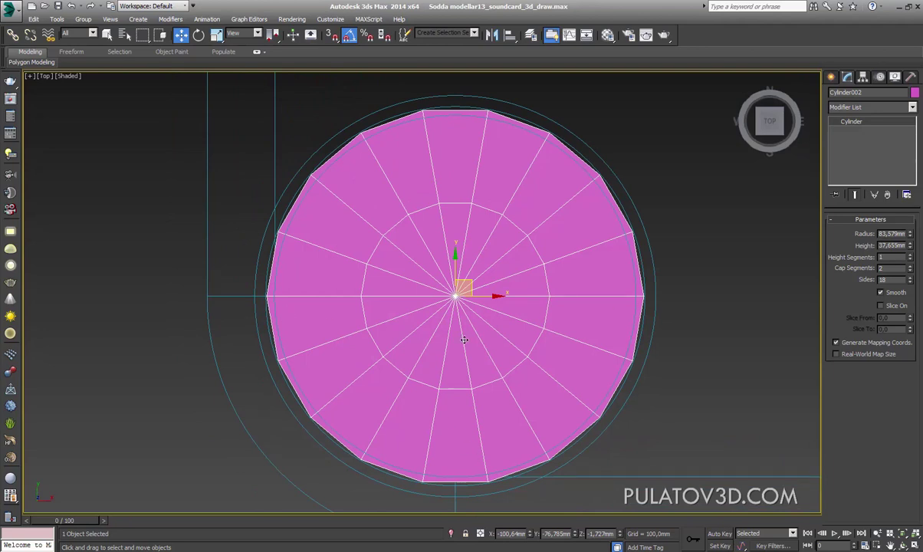
pyautogui.moveTo(535, 399); pyautogui.dragTo(528, 387, button='middle')
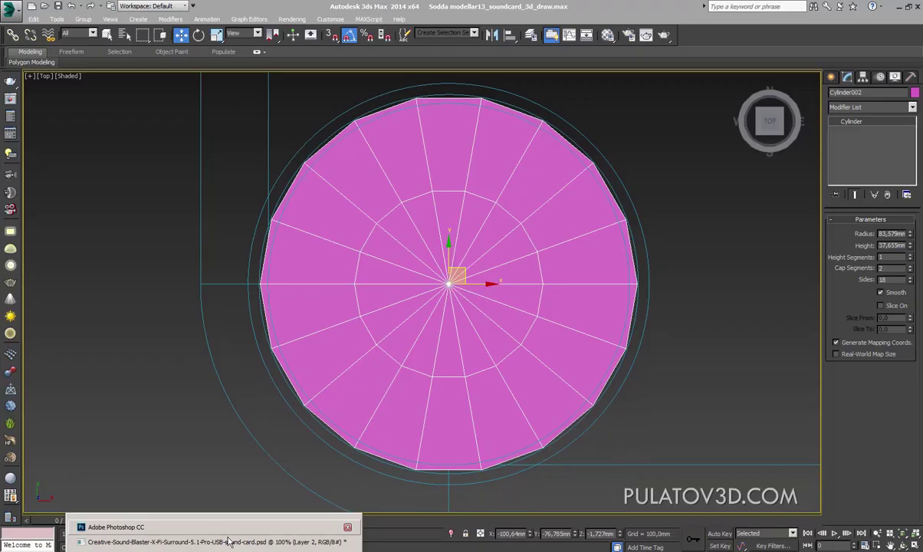
pyautogui.click(215, 507)
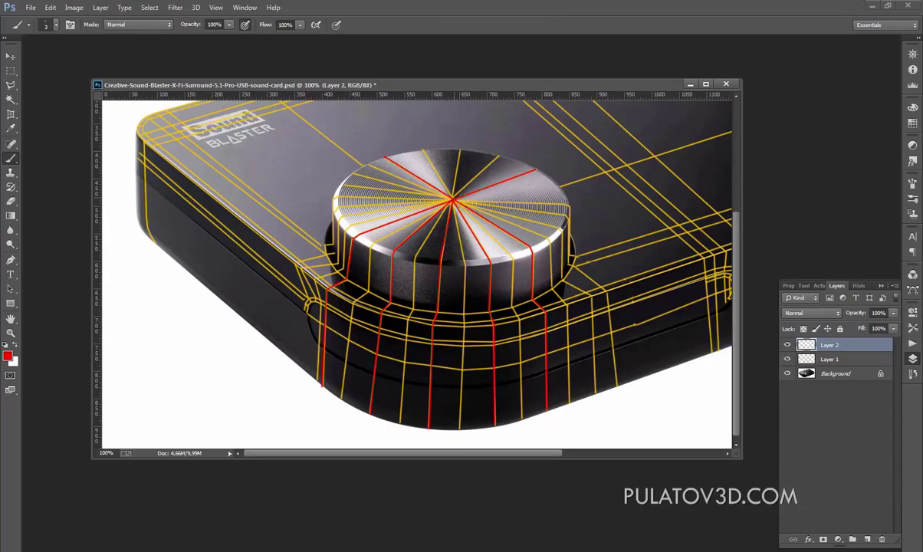
# Compare the reference's knob edge layout, then switch back to 3ds Max
pyautogui.click(873, 6)
# Raise the knob cylinder's sides to 20 and bring the Photoshop reference forward
pyautogui.click(908, 277)
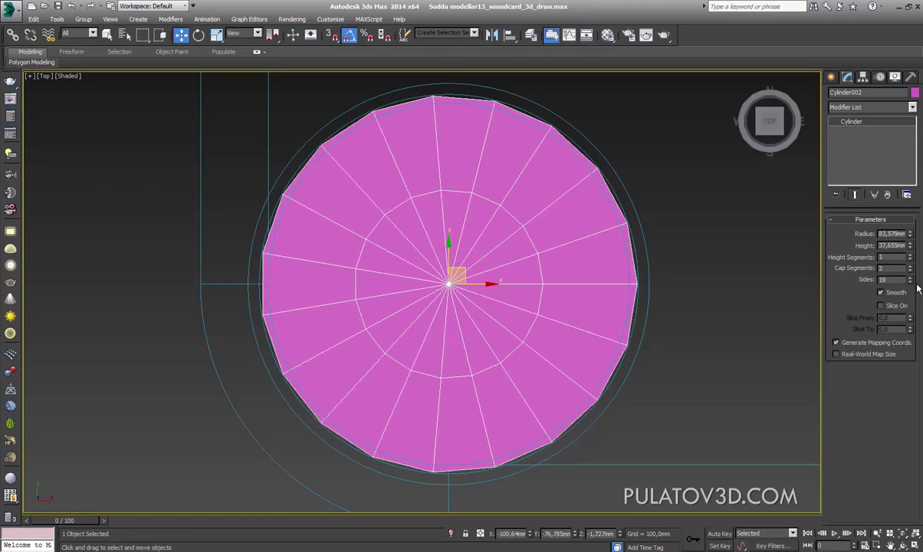
pyautogui.click(909, 278)
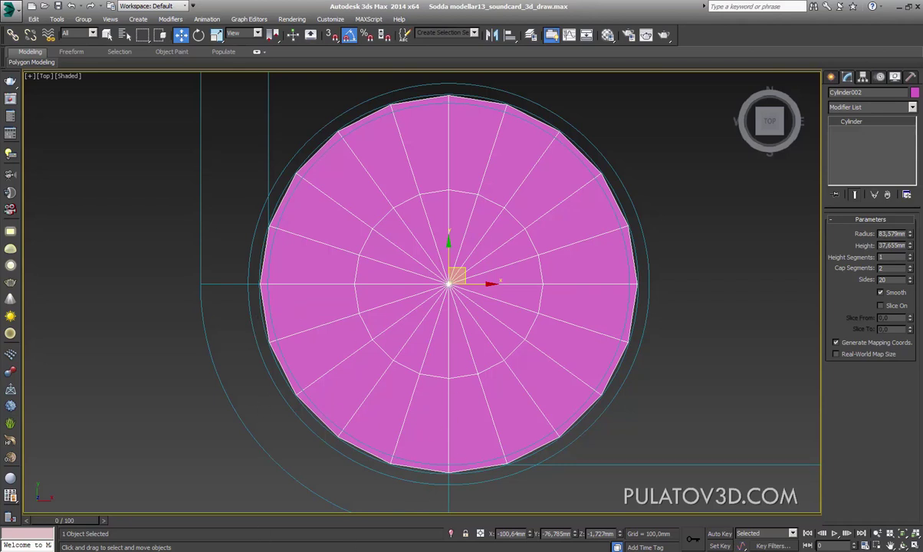
pyautogui.moveTo(212, 542)
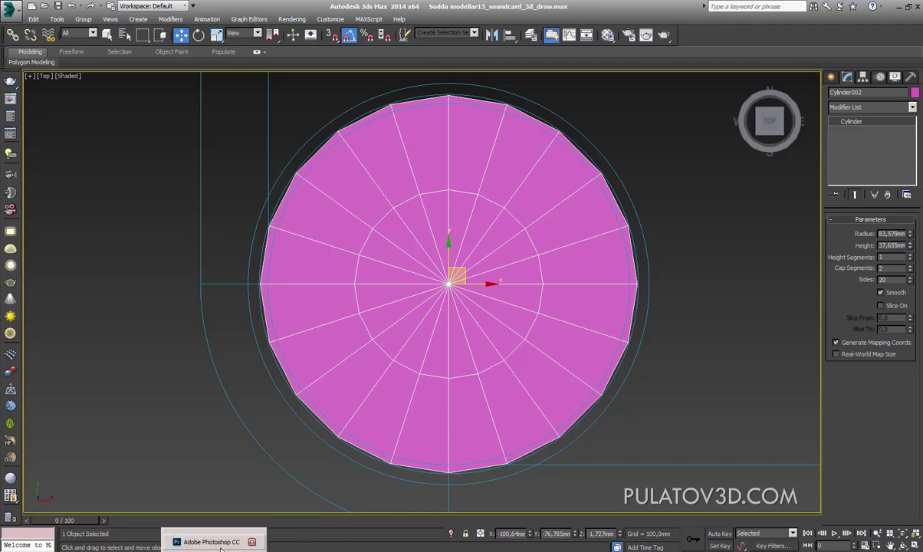
pyautogui.click(222, 547)
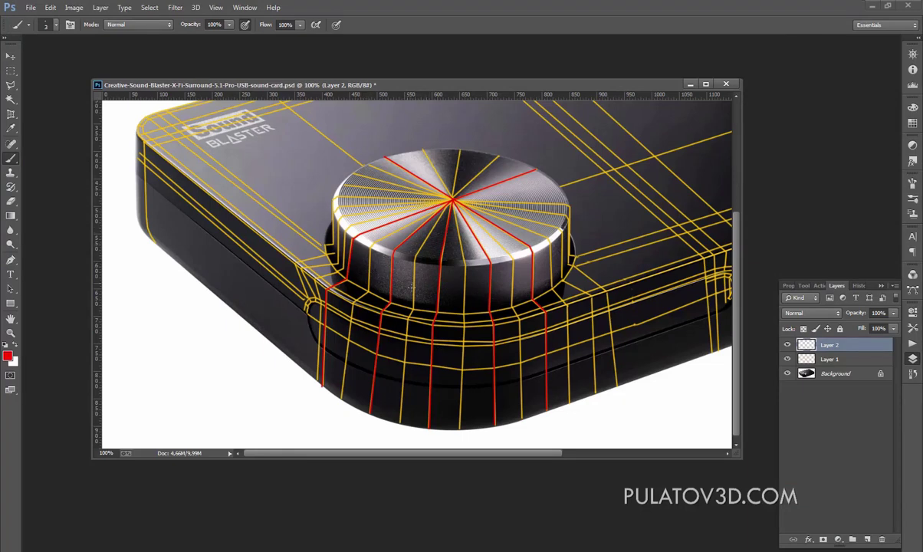
pyautogui.click(873, 6)
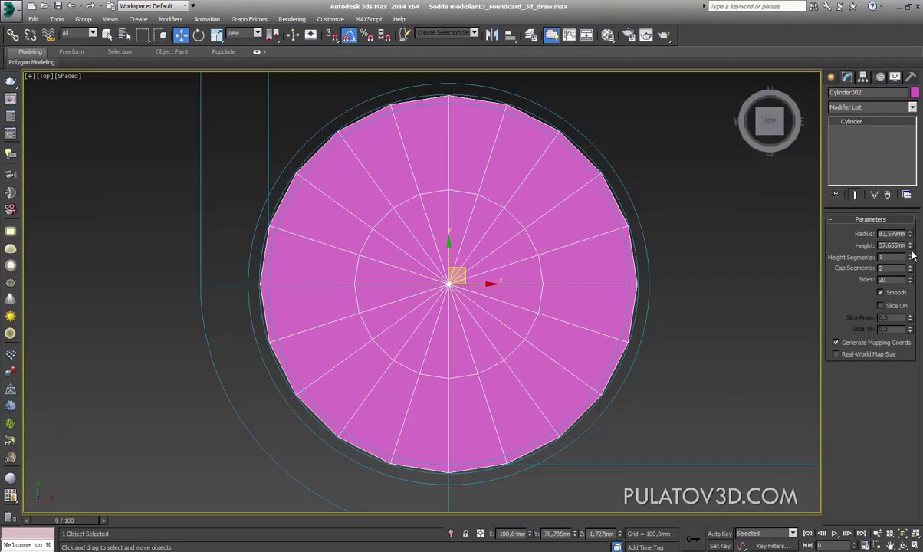
# Set the knob cylinder's Sides to 32, then zoom in on its rim in the Top view
pyautogui.doubleClick(896, 280)
pyautogui.write('2')
pyautogui.press('Return')
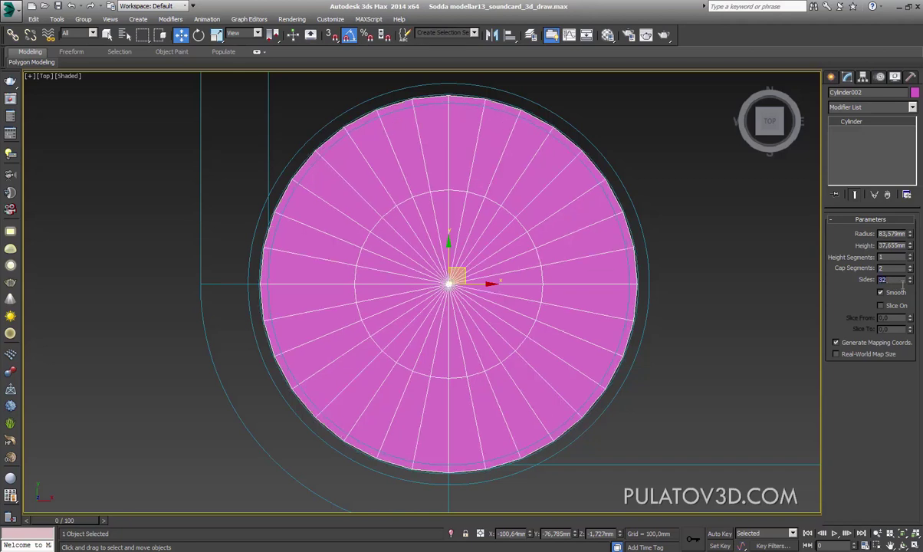
pyautogui.moveTo(628, 355); pyautogui.dragTo(642, 349, button='middle')
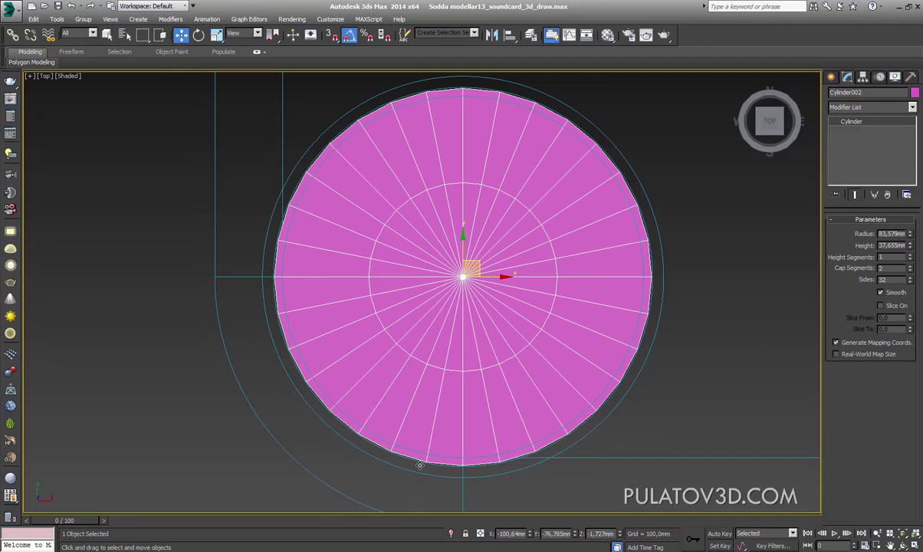
pyautogui.scroll(-2, 471, 362)
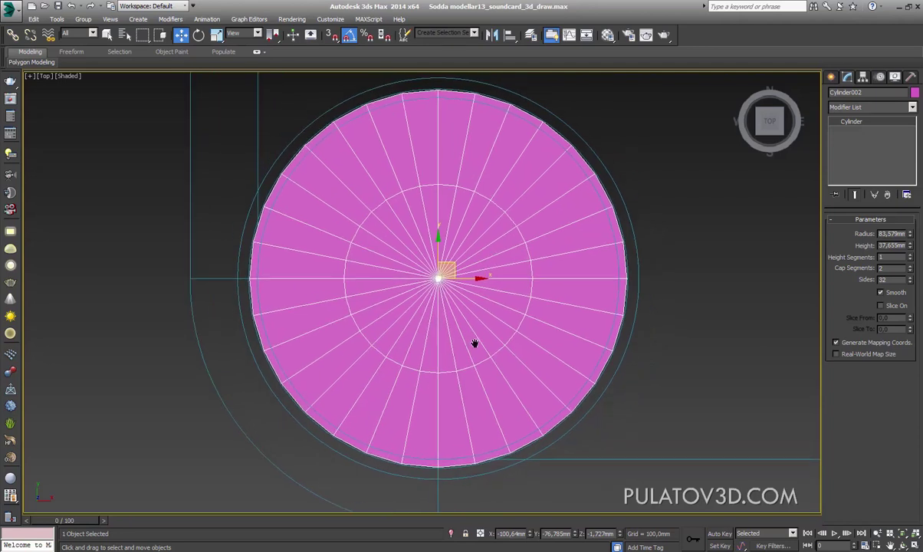
pyautogui.moveTo(476, 263); pyautogui.dragTo(478, 332, button='middle')
pyautogui.scroll(4, 477, 332)
pyautogui.scroll(2, 447, 293)
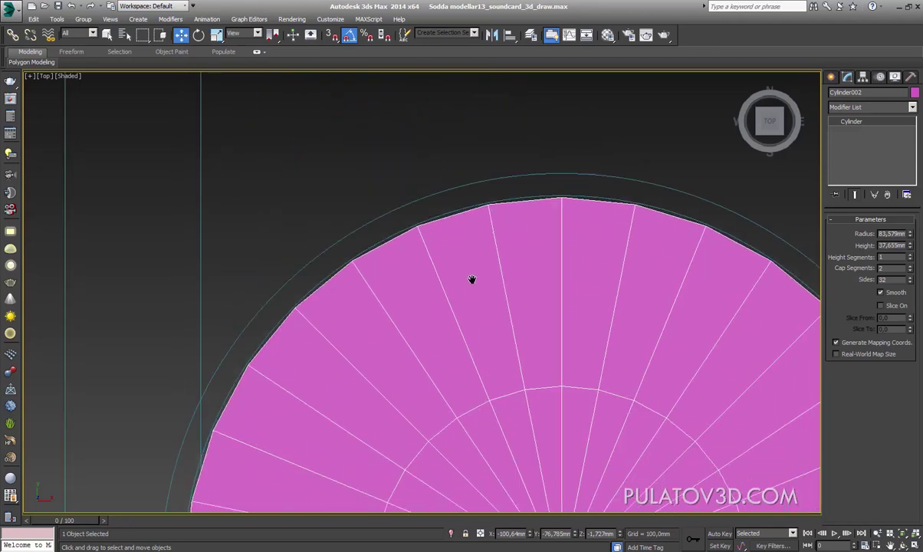
pyautogui.scroll(1, 472, 281)
pyautogui.scroll(3, 598, 254)
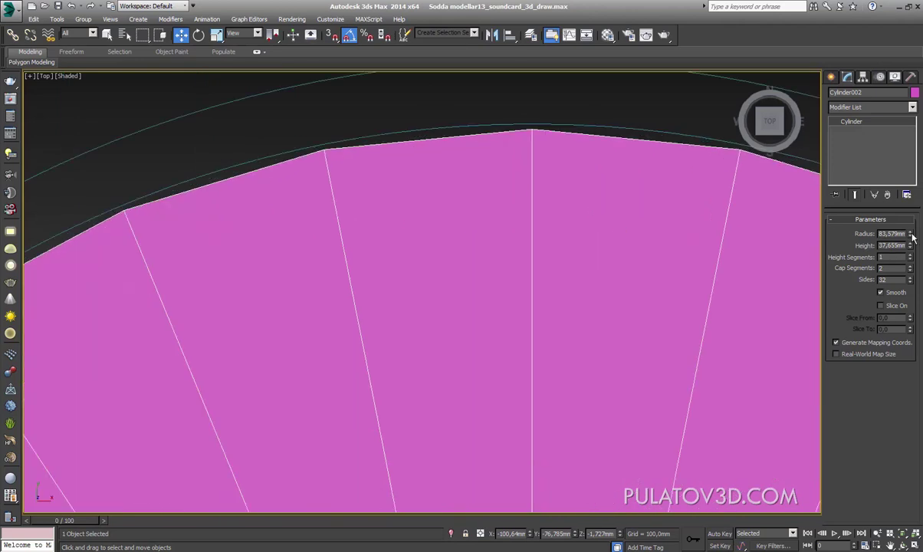
# Set the knob cylinder's radius to 84,407mm and switch the display to wireframe
pyautogui.moveTo(914, 236); pyautogui.dragTo(917, 247)
pyautogui.scroll(2, 669, 207)
pyautogui.moveTo(669, 206); pyautogui.dragTo(637, 290, button='middle')
pyautogui.moveTo(910, 233); pyautogui.dragTo(910, 229)
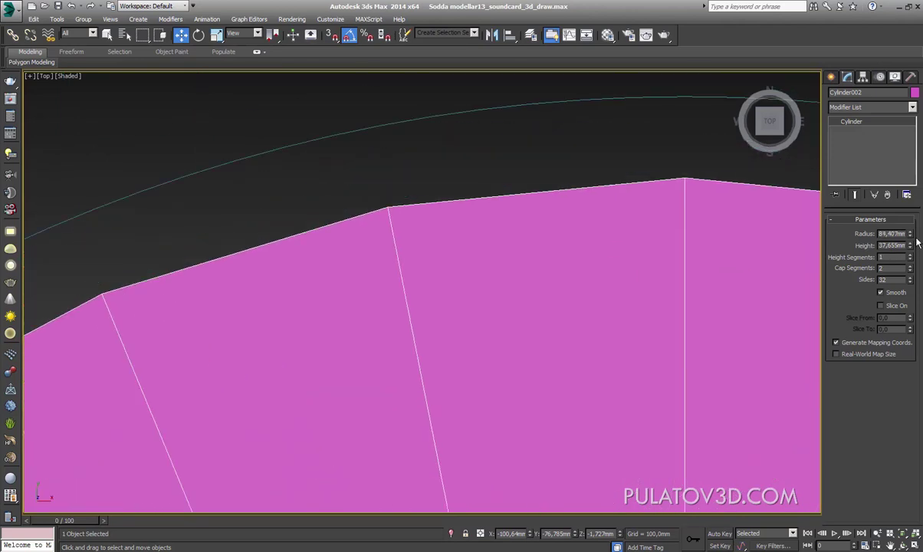
pyautogui.moveTo(588, 257); pyautogui.dragTo(588, 285, button='middle')
pyautogui.press('F3')
pyautogui.scroll(2, 410, 278)
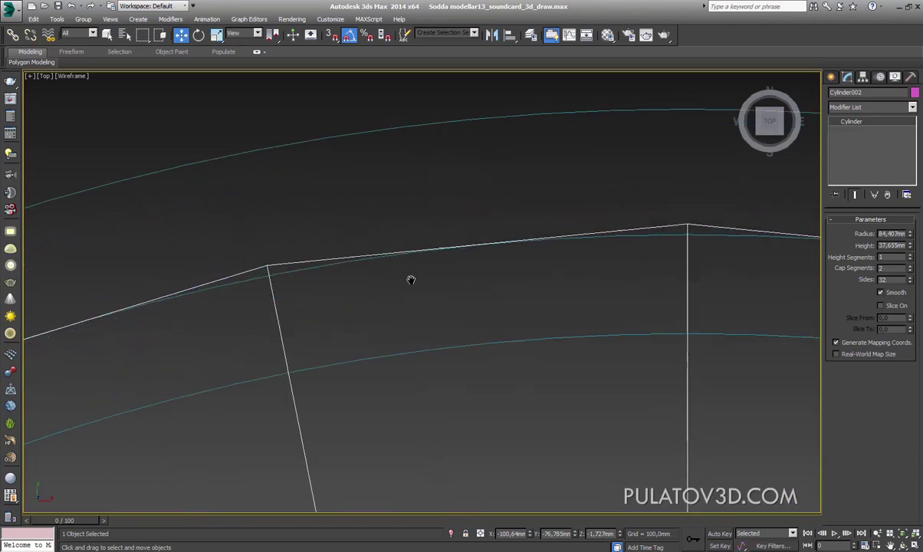
pyautogui.scroll(2, 488, 245)
pyautogui.scroll(-4, 494, 242)
pyautogui.scroll(-3, 495, 241)
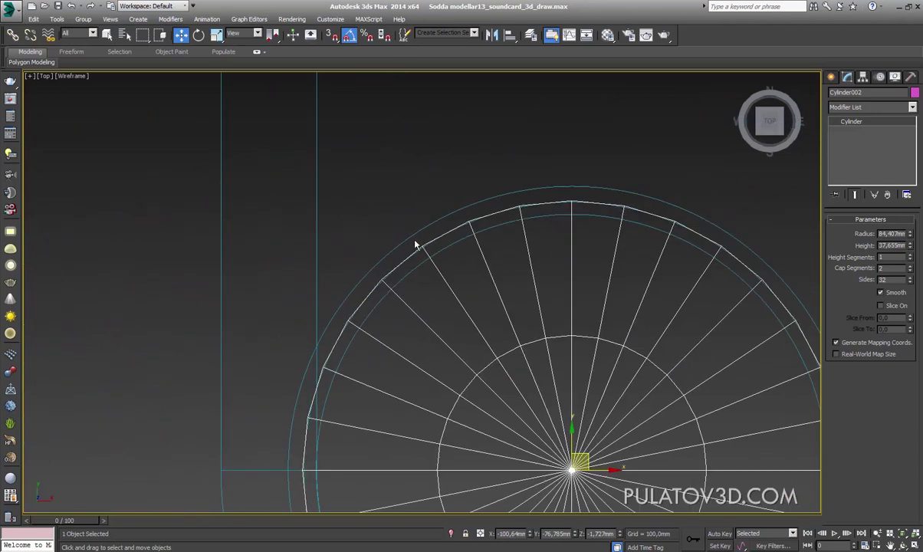
pyautogui.scroll(3, 418, 243)
pyautogui.scroll(3, 483, 265)
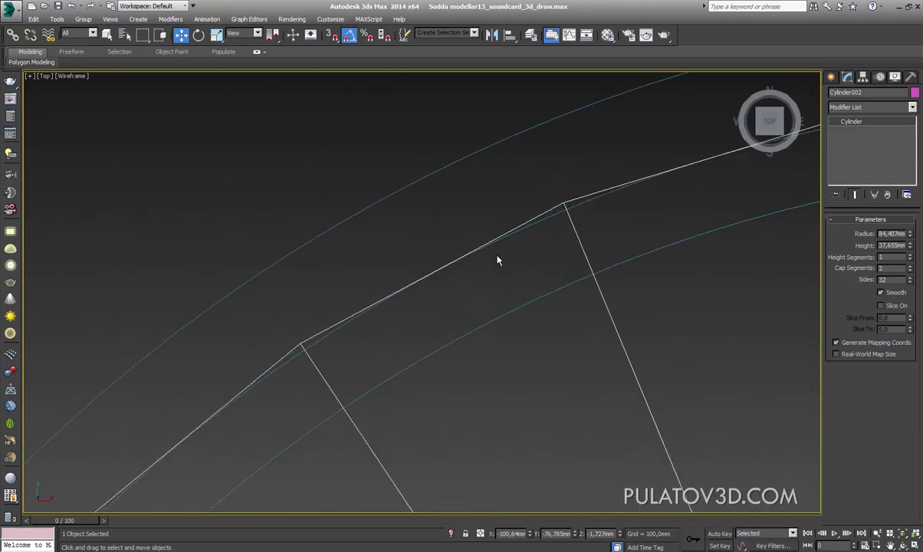
pyautogui.scroll(2, 499, 259)
pyautogui.scroll(-3, 468, 299)
pyautogui.scroll(-2, 452, 270)
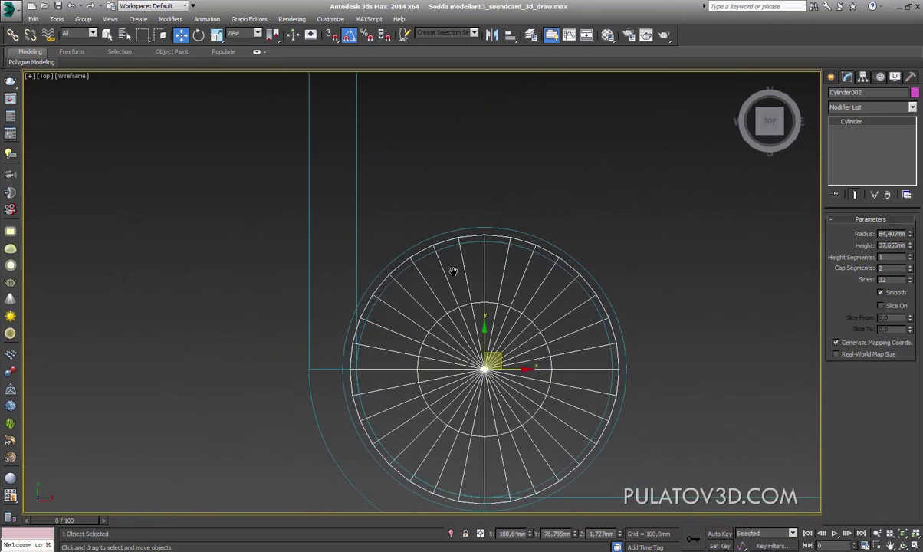
# In Front view, raise the cylinder toward the top of the card body
pyautogui.press('f')
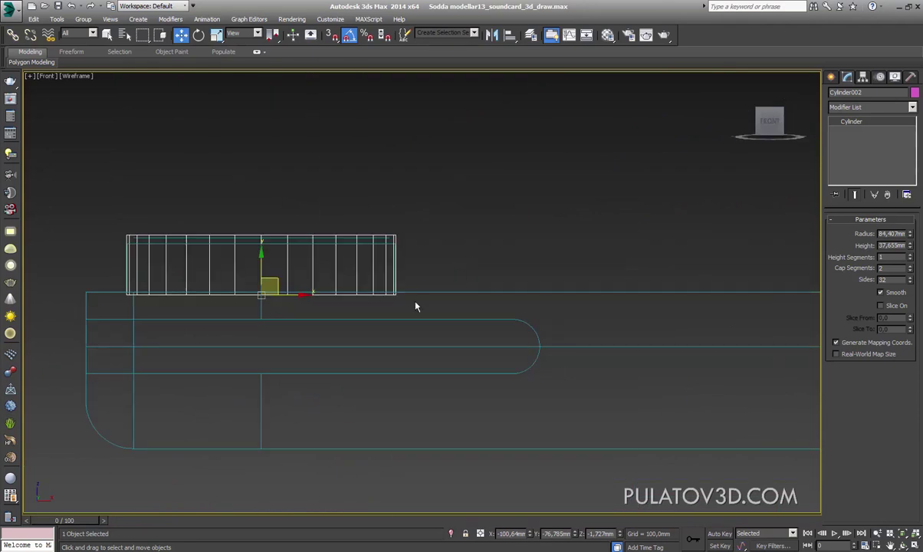
pyautogui.moveTo(416, 307); pyautogui.dragTo(623, 259, button='middle')
pyautogui.scroll(4, 541, 266)
pyautogui.moveTo(541, 266); pyautogui.dragTo(539, 250)
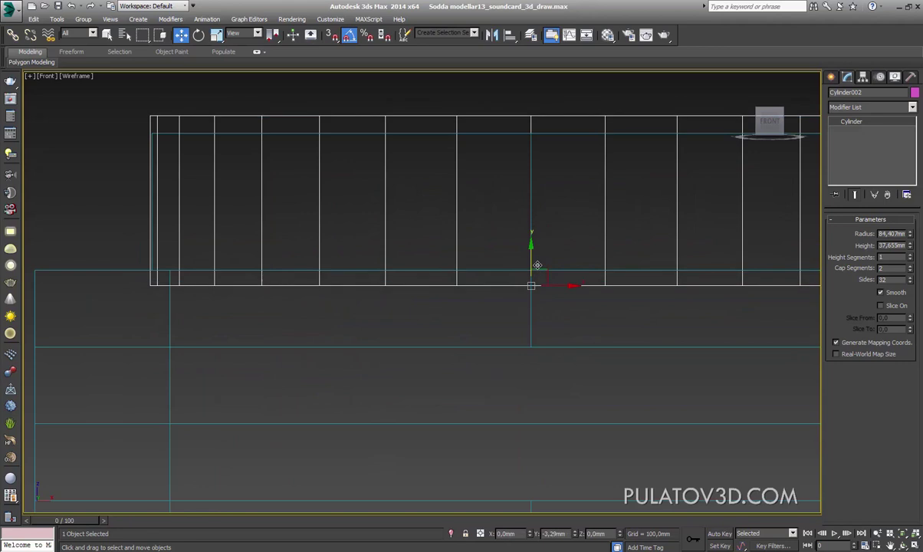
pyautogui.scroll(-2, 540, 250)
pyautogui.scroll(-3, 262, 259)
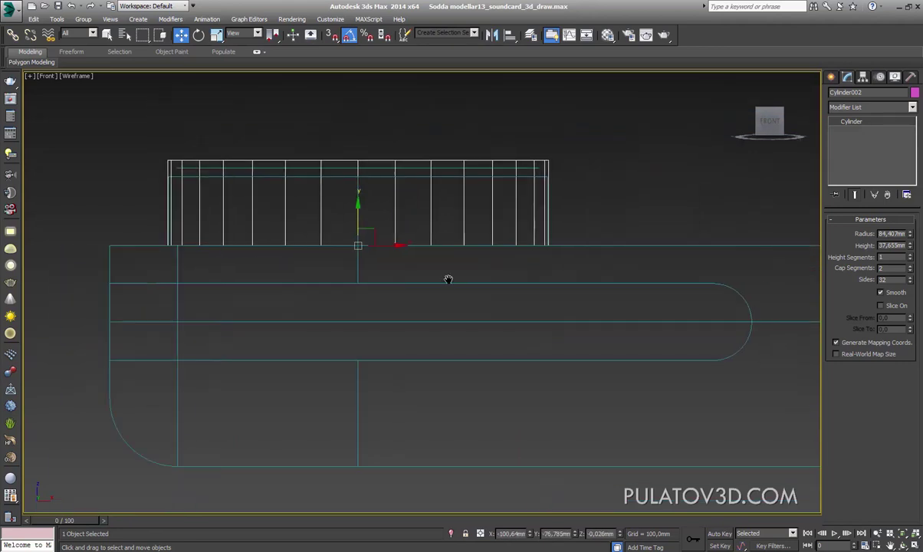
pyautogui.scroll(-1, 449, 279)
pyautogui.scroll(3, 357, 252)
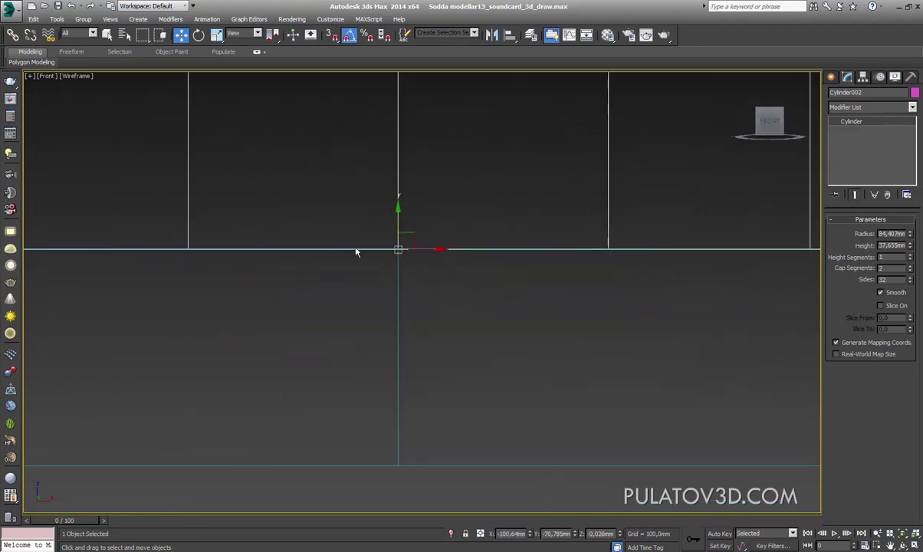
pyautogui.scroll(2, 478, 342)
pyautogui.scroll(2, 457, 253)
pyautogui.scroll(2, 458, 253)
pyautogui.scroll(2, 467, 269)
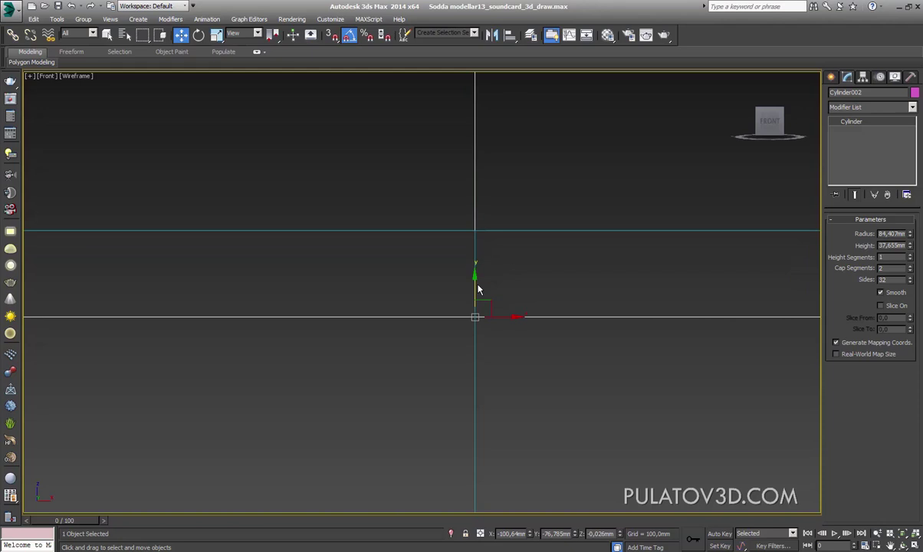
pyautogui.scroll(-1, 478, 286)
pyautogui.scroll(-4, 489, 253)
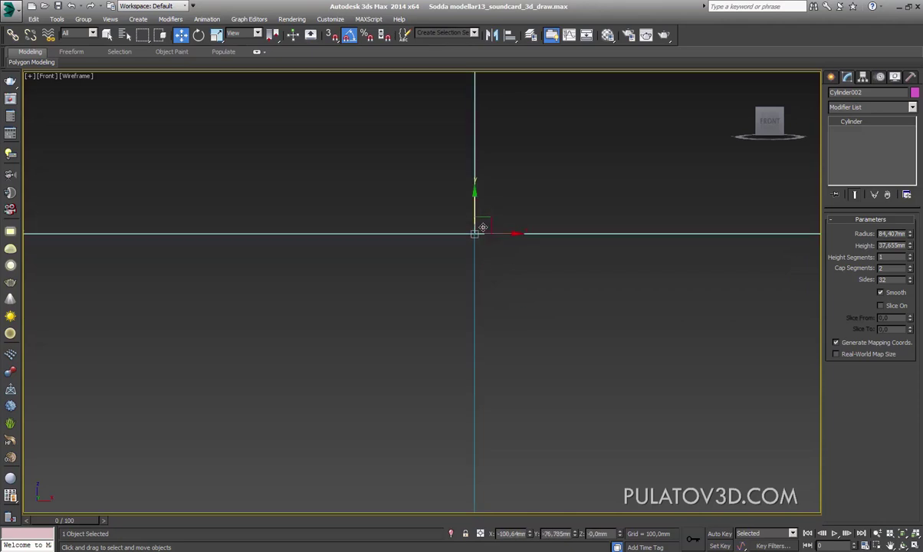
# Align the cylinder's base with the top edge of the card body
pyautogui.moveTo(496, 213)
pyautogui.mouseDown()
pyautogui.moveTo(483, 201)
pyautogui.moveTo(485, 231)
pyautogui.mouseUp()
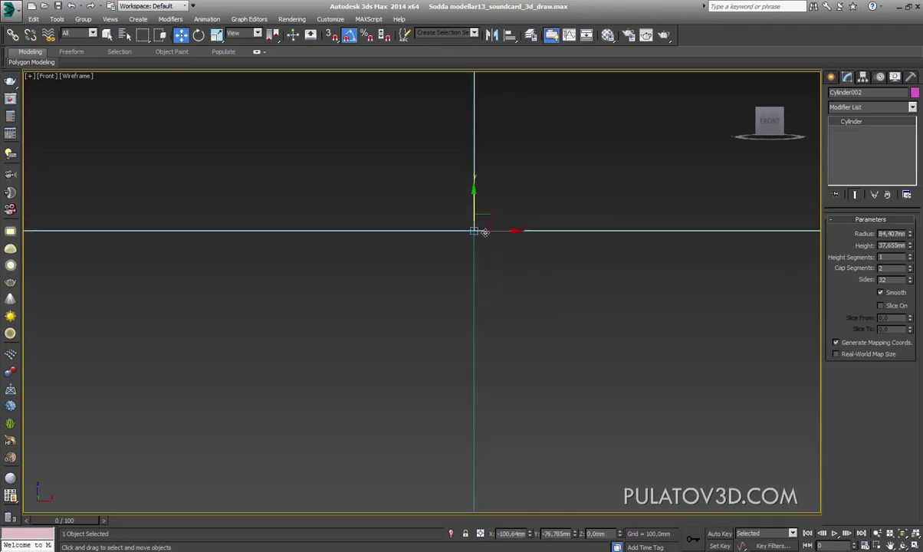
pyautogui.moveTo(488, 211)
pyautogui.mouseDown(button='middle')
pyautogui.moveTo(527, 327)
pyautogui.moveTo(422, 336)
pyautogui.mouseUp(button='middle')
pyautogui.scroll(-2, 436, 339)
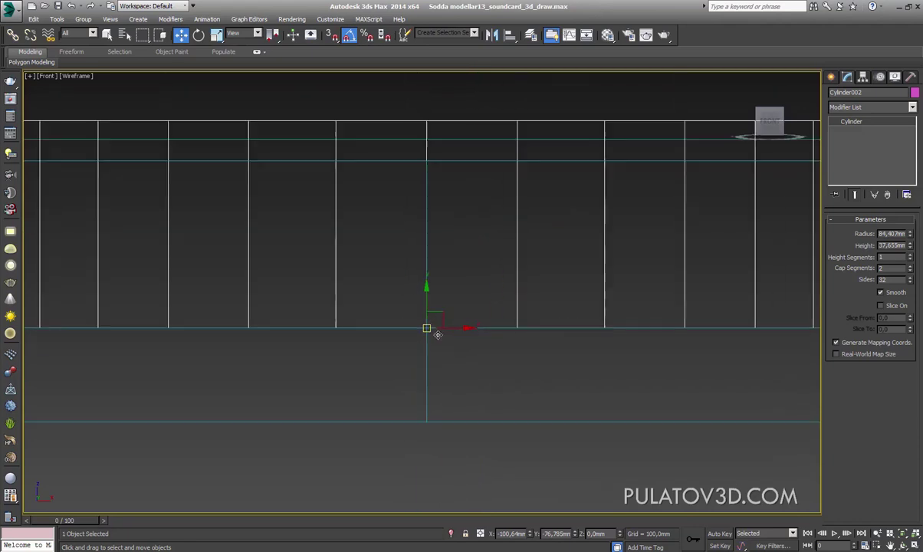
pyautogui.scroll(-2, 445, 342)
pyautogui.scroll(-3, 446, 343)
pyautogui.scroll(5, 450, 344)
pyautogui.scroll(2, 450, 345)
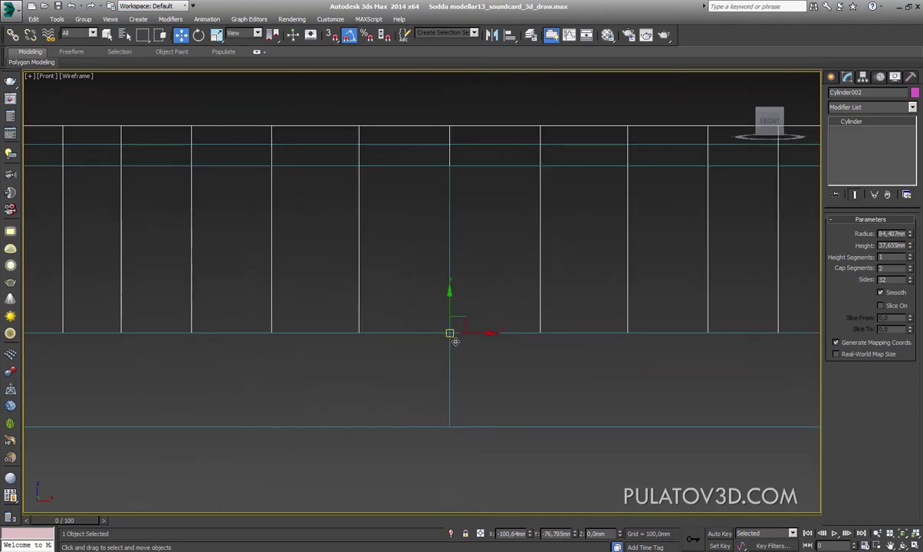
pyautogui.scroll(2, 429, 337)
pyautogui.scroll(2, 422, 345)
pyautogui.scroll(2, 445, 337)
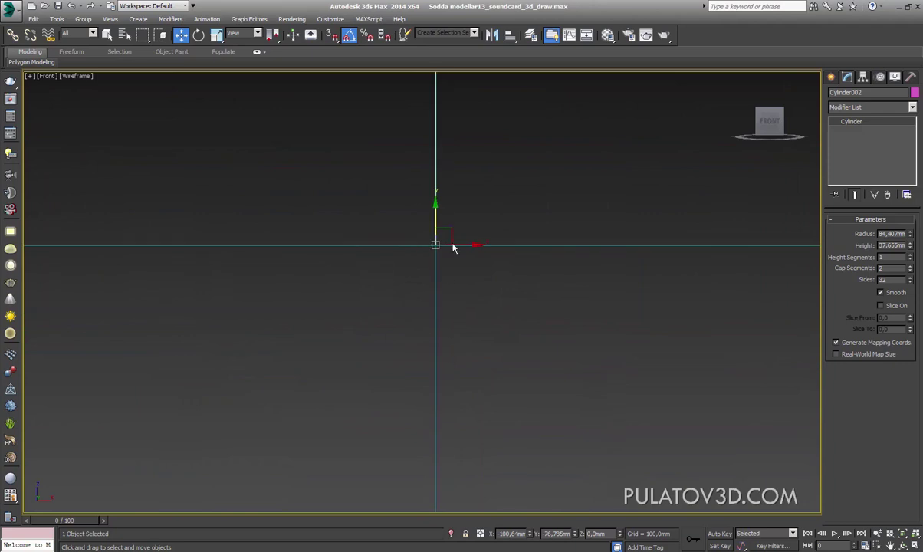
pyautogui.moveTo(453, 247); pyautogui.dragTo(450, 223)
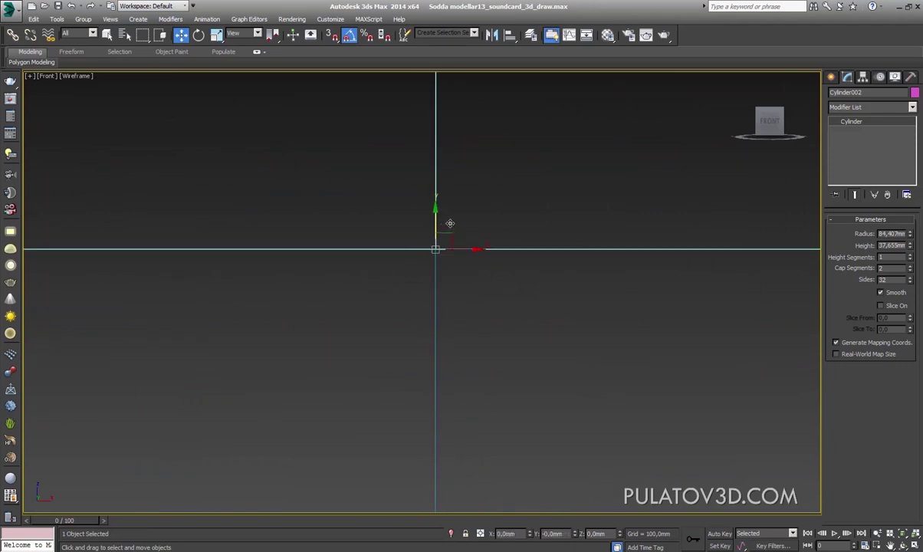
pyautogui.scroll(-2, 434, 284)
pyautogui.scroll(-2, 442, 307)
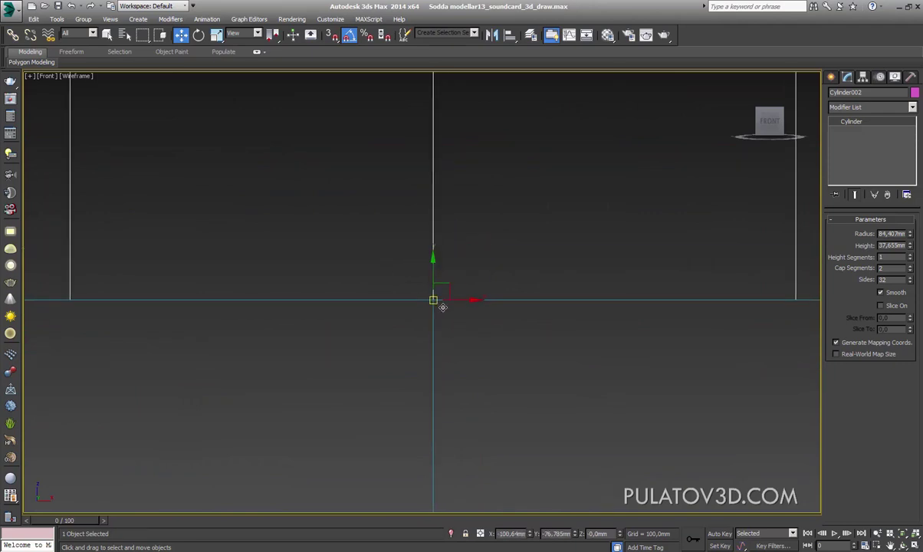
pyautogui.scroll(-2, 442, 307)
pyautogui.scroll(-2, 437, 303)
pyautogui.scroll(-2, 434, 318)
pyautogui.scroll(-1, 442, 317)
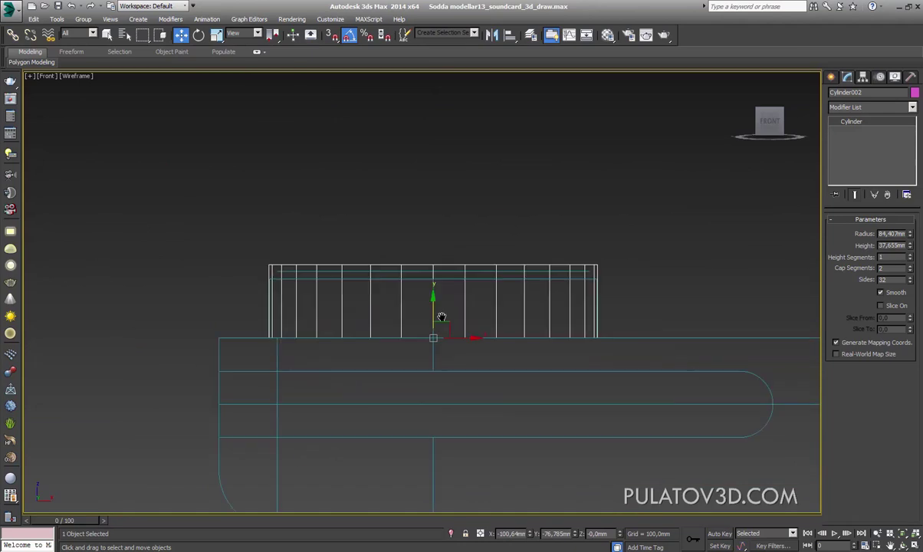
# Add an Edit Poly modifier to the knob cylinder and enter Vertex level
pyautogui.click(870, 107)
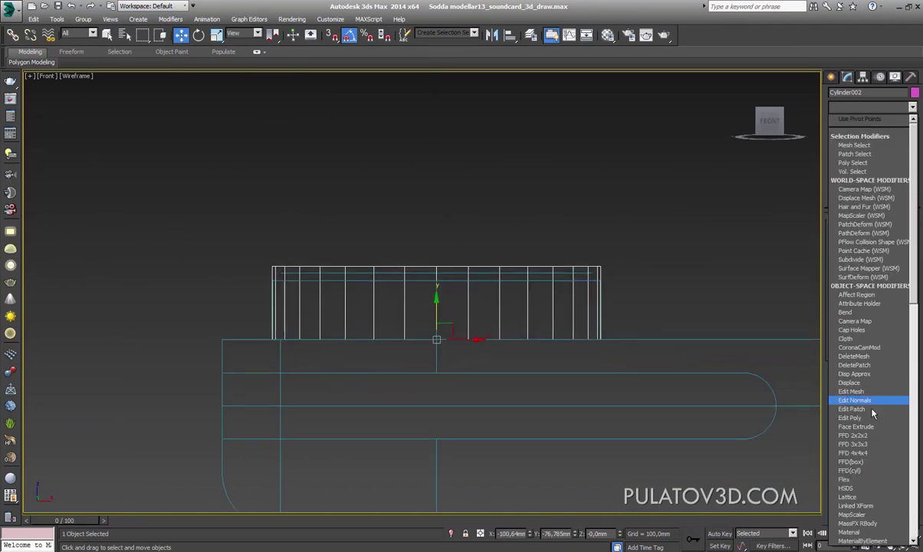
pyautogui.click(866, 418)
pyautogui.click(843, 306)
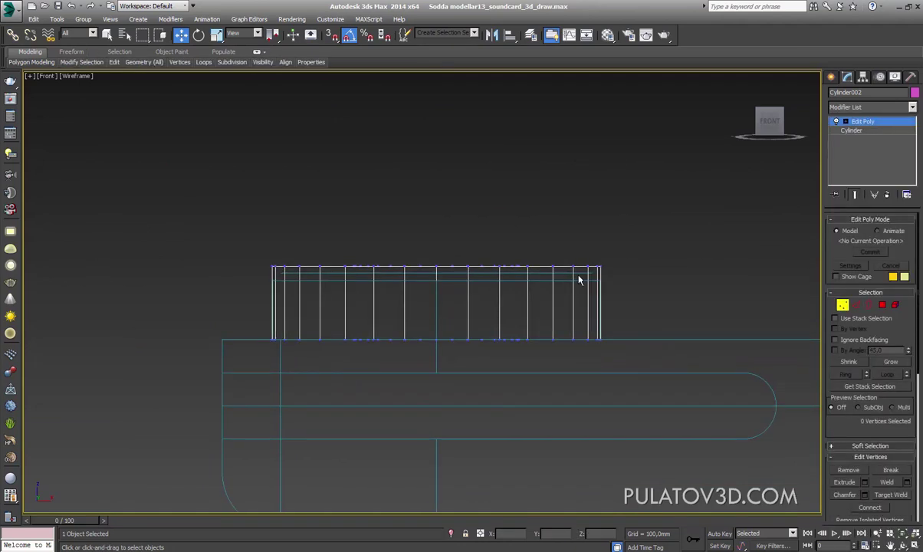
# Move the 65 top vertices to 30.325mm height, matching the reference edge
pyautogui.moveTo(635, 199); pyautogui.dragTo(284, 291)
pyautogui.scroll(5, 385, 291)
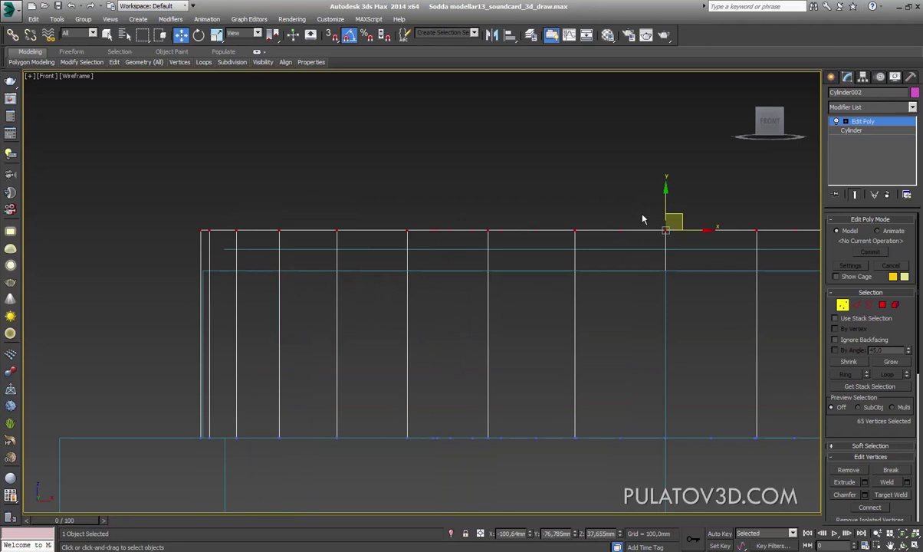
pyautogui.scroll(-5, 642, 218)
pyautogui.scroll(4, 562, 243)
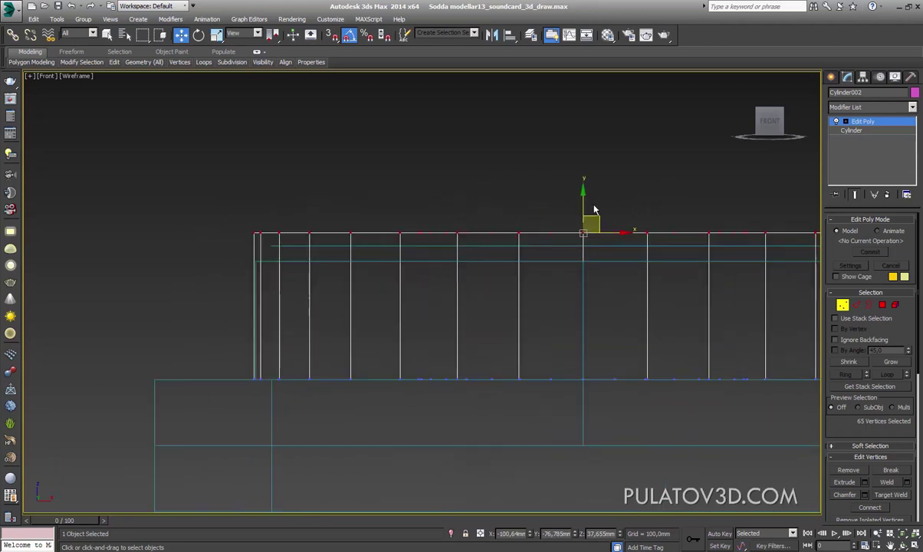
pyautogui.moveTo(593, 208); pyautogui.dragTo(599, 260)
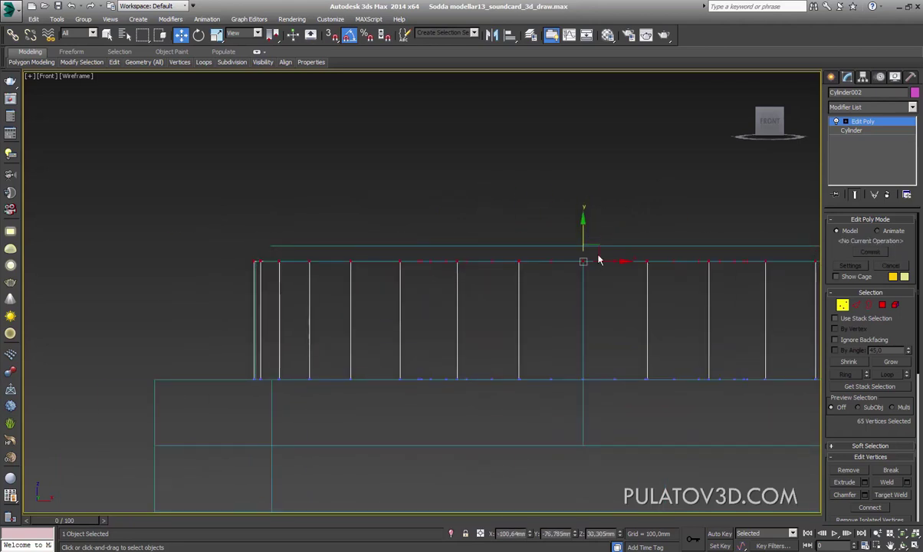
pyautogui.scroll(3, 575, 276)
pyautogui.scroll(3, 552, 299)
pyautogui.scroll(2, 521, 305)
pyautogui.scroll(2, 536, 303)
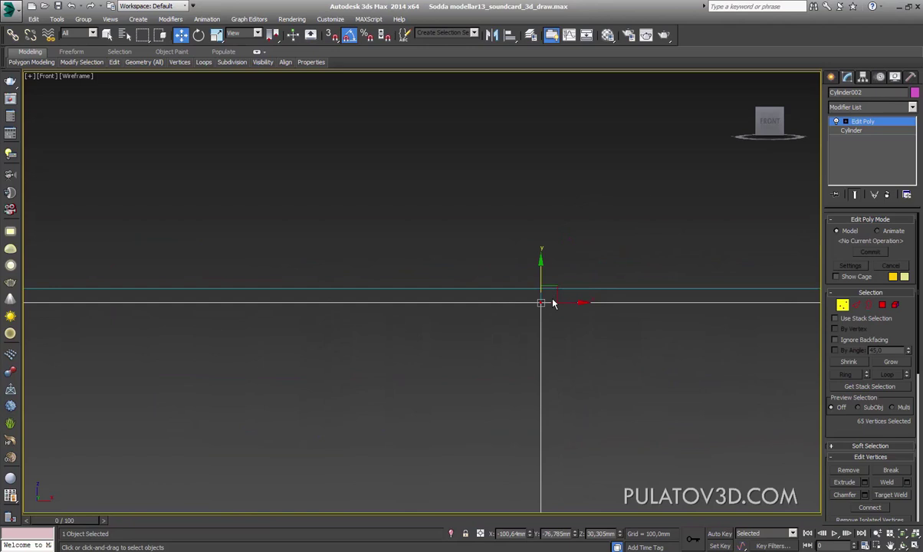
pyautogui.moveTo(519, 326)
pyautogui.mouseDown()
pyautogui.moveTo(549, 246)
pyautogui.moveTo(607, 245)
pyautogui.mouseUp()
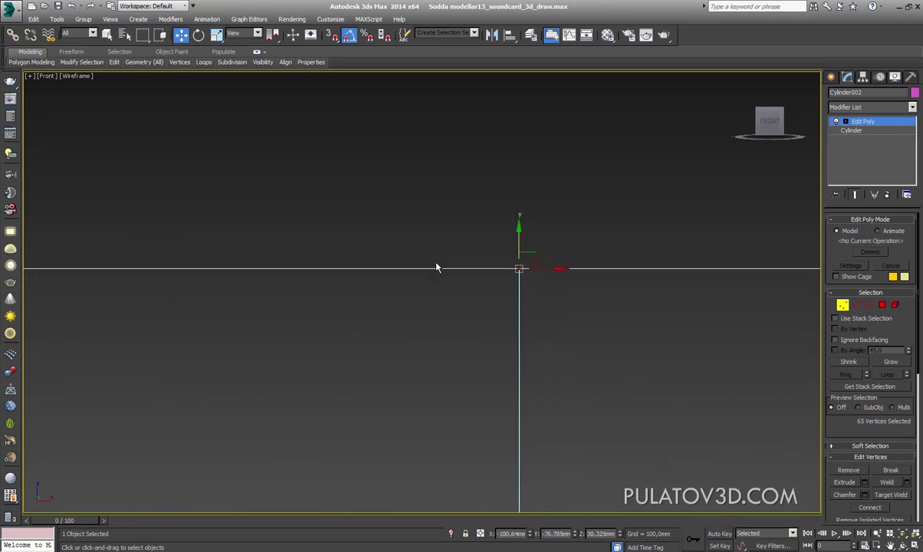
pyautogui.scroll(-1, 476, 253)
pyautogui.scroll(-2, 472, 262)
pyautogui.scroll(-2, 449, 272)
pyautogui.scroll(-2, 444, 274)
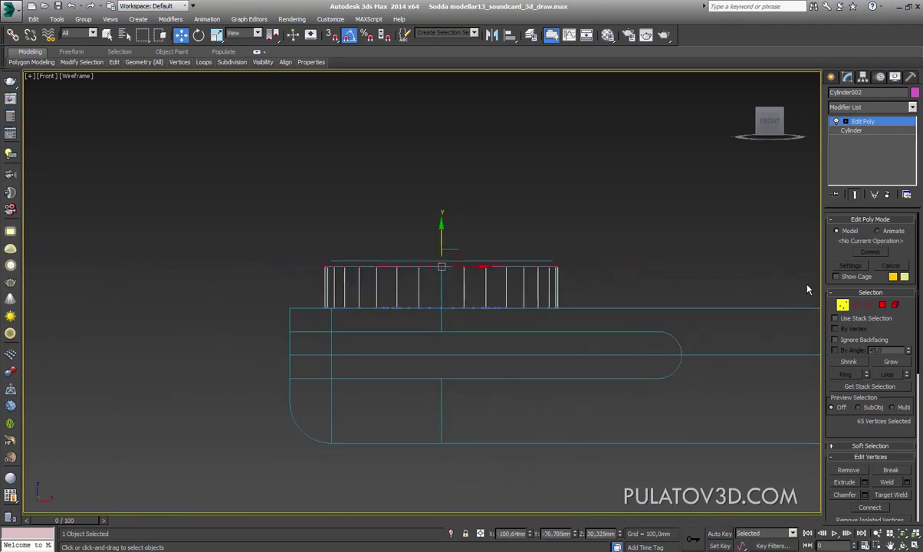
# Switch to Polygon level and try selecting the knob's upper polygons
pyautogui.click(882, 306)
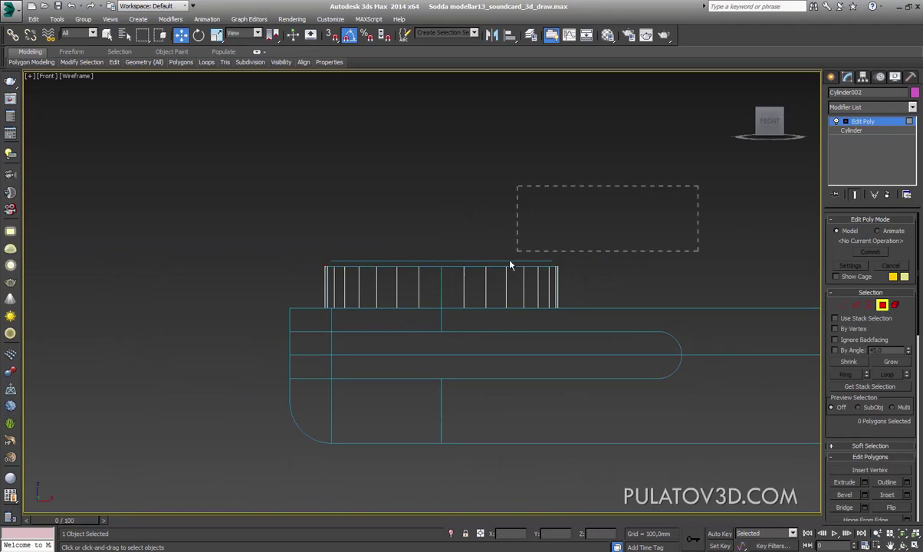
pyautogui.moveTo(510, 264); pyautogui.dragTo(834, 267)
pyautogui.moveTo(332, 280); pyautogui.dragTo(252, 286)
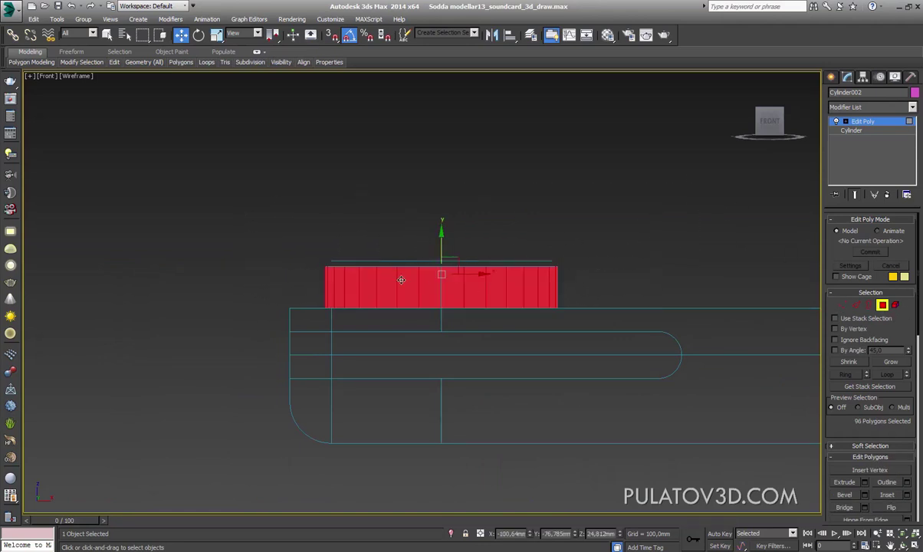
pyautogui.scroll(4, 361, 276)
pyautogui.scroll(-2, 245, 226)
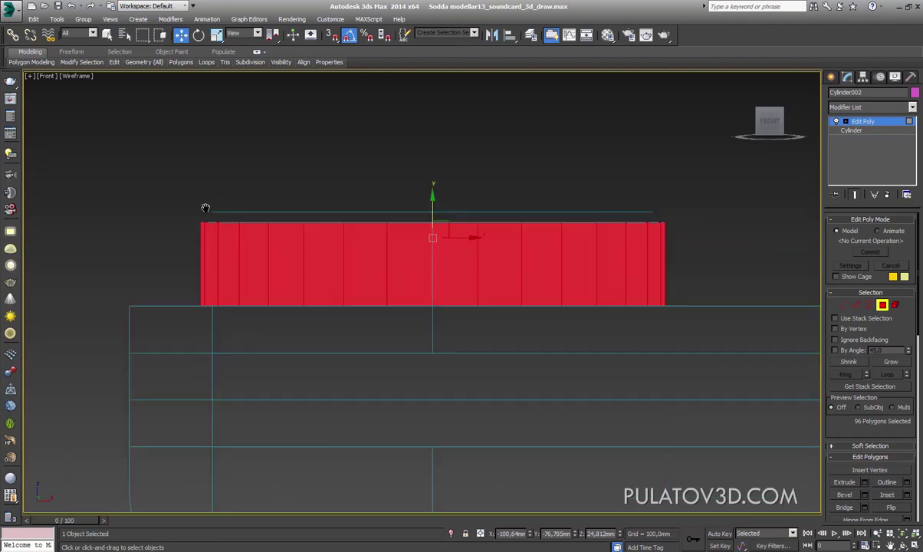
pyautogui.scroll(-3, 192, 176)
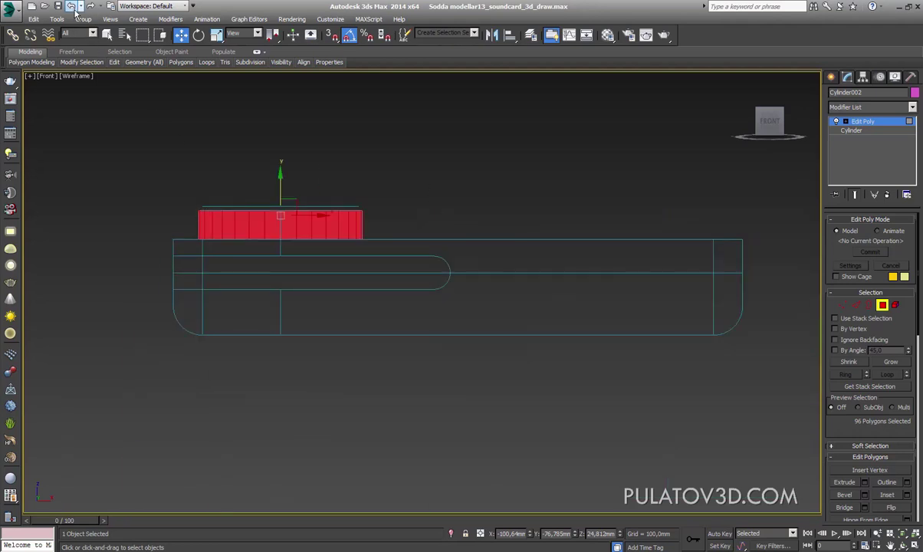
pyautogui.hotkey('ctrl', 'd')
pyautogui.scroll(2, 159, 216)
pyautogui.moveTo(516, 217); pyautogui.dragTo(517, 217)
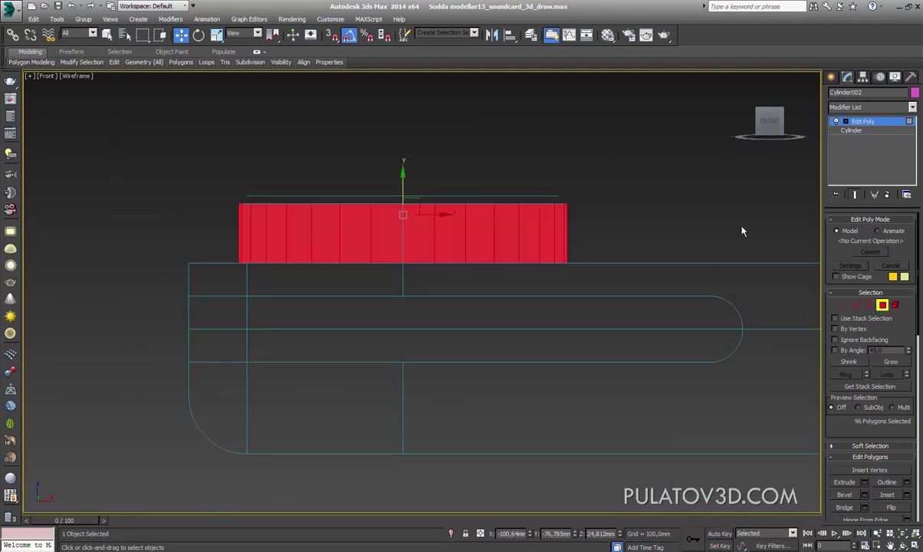
# Using Window selection in Perspective, select the 64 top cap polygons and delete them
pyautogui.press('p')
pyautogui.scroll(-3, 569, 293)
pyautogui.keyDown('alt'); pyautogui.moveTo(568, 293); pyautogui.dragTo(567, 337, button='middle'); pyautogui.keyUp('alt')
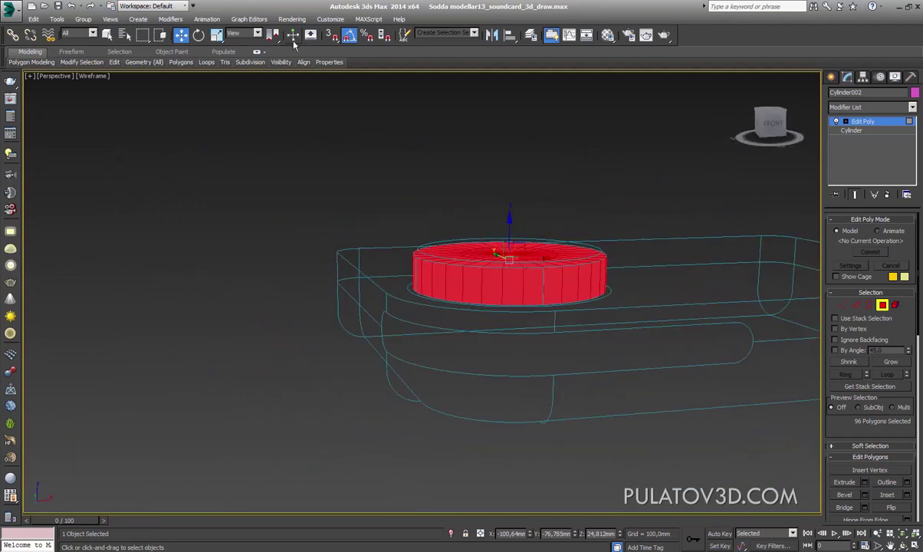
pyautogui.click(164, 38)
pyautogui.keyDown('alt'); pyautogui.moveTo(430, 307); pyautogui.dragTo(427, 258, button='middle'); pyautogui.keyUp('alt')
pyautogui.moveTo(692, 276); pyautogui.dragTo(692, 270)
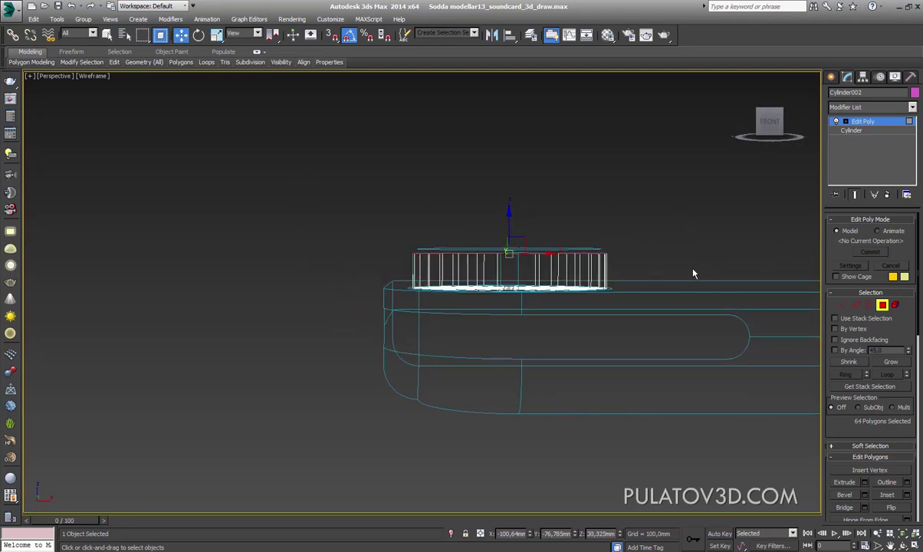
pyautogui.keyDown('alt'); pyautogui.moveTo(692, 270); pyautogui.dragTo(670, 197, button='middle'); pyautogui.keyUp('alt')
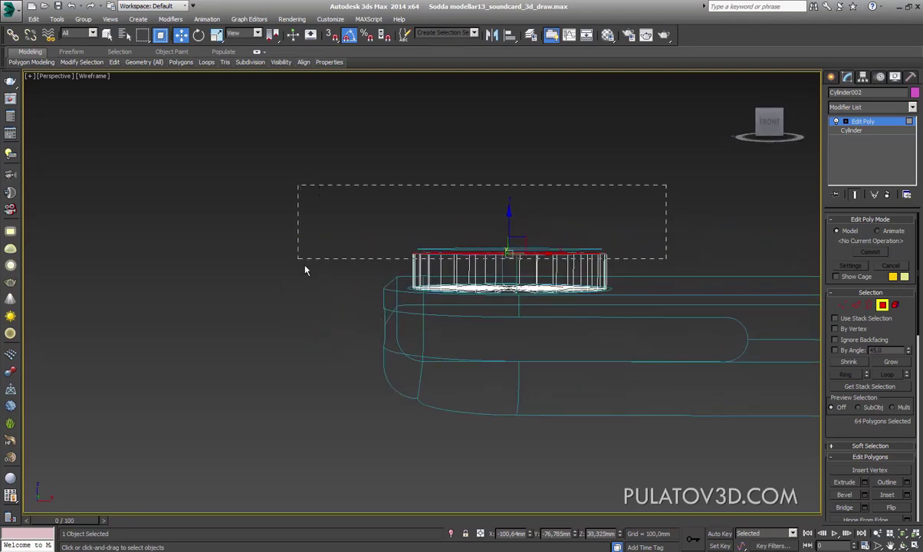
pyautogui.moveTo(305, 269); pyautogui.dragTo(306, 271)
pyautogui.moveTo(308, 271); pyautogui.dragTo(332, 270)
pyautogui.moveTo(332, 270)
pyautogui.keyDown('alt'); pyautogui.mouseDown(button='middle')
pyautogui.moveTo(398, 306)
pyautogui.moveTo(450, 291)
pyautogui.mouseUp(button='middle'); pyautogui.keyUp('alt')
pyautogui.scroll(2, 450, 292)
pyautogui.scroll(2, 451, 295)
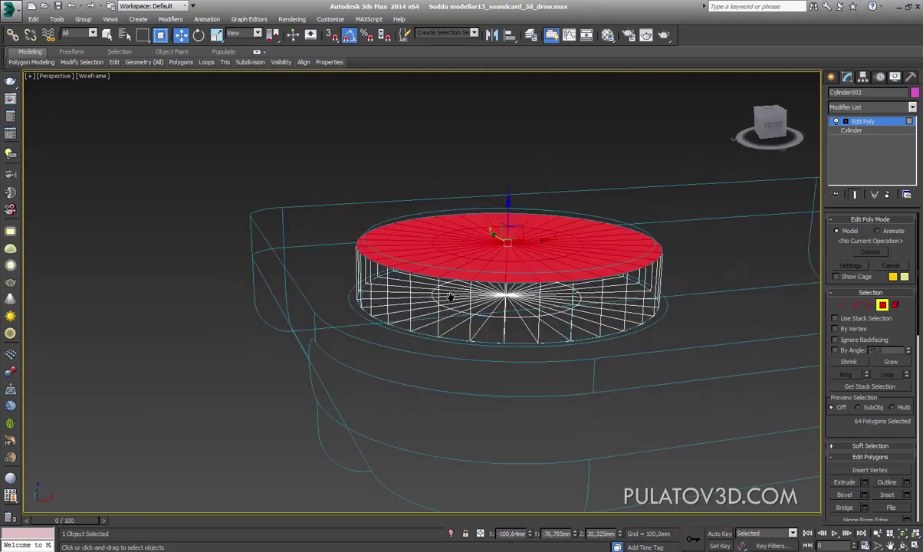
pyautogui.press('Delete')
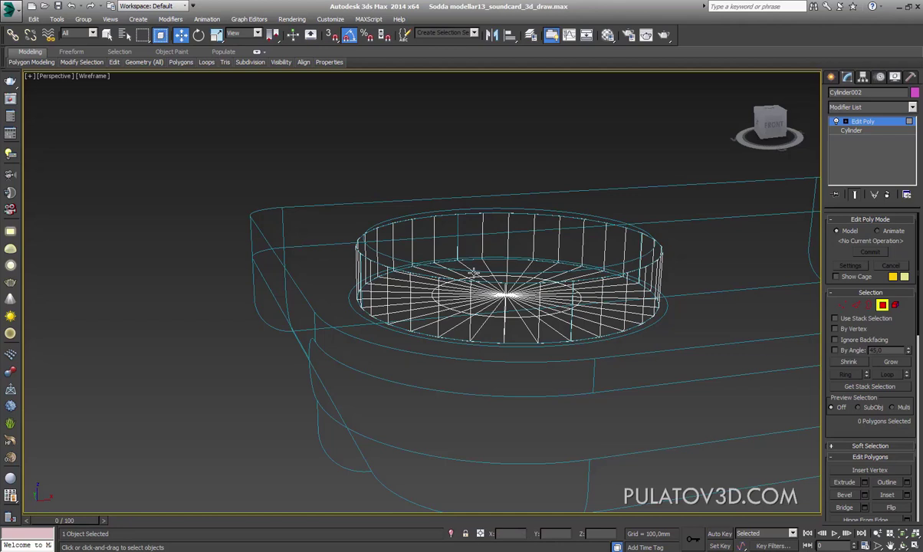
# Select the knob's open top border and frame it in the front view
pyautogui.click(870, 305)
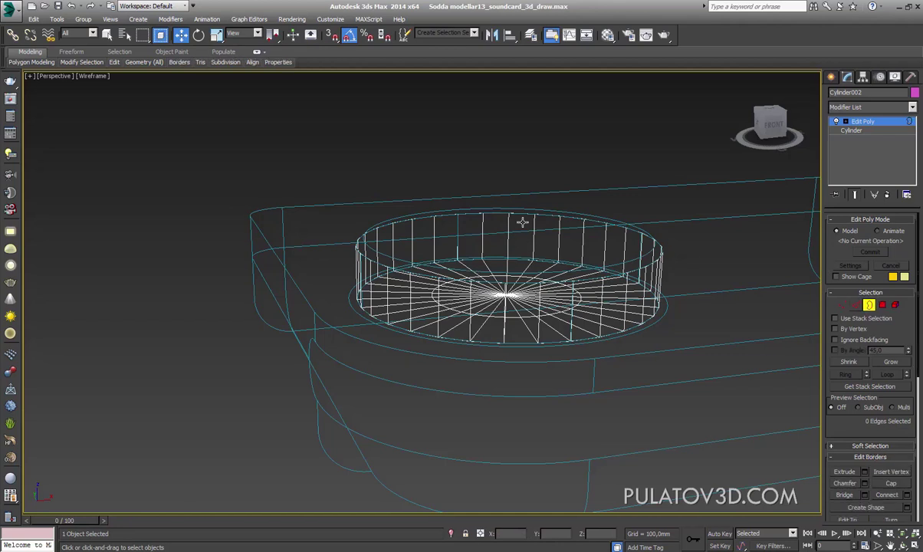
pyautogui.click(522, 222)
pyautogui.keyDown('alt'); pyautogui.moveTo(522, 222); pyautogui.dragTo(495, 268, button='middle'); pyautogui.keyUp('alt')
pyautogui.scroll(2, 494, 288)
pyautogui.scroll(2, 515, 285)
pyautogui.scroll(2, 537, 315)
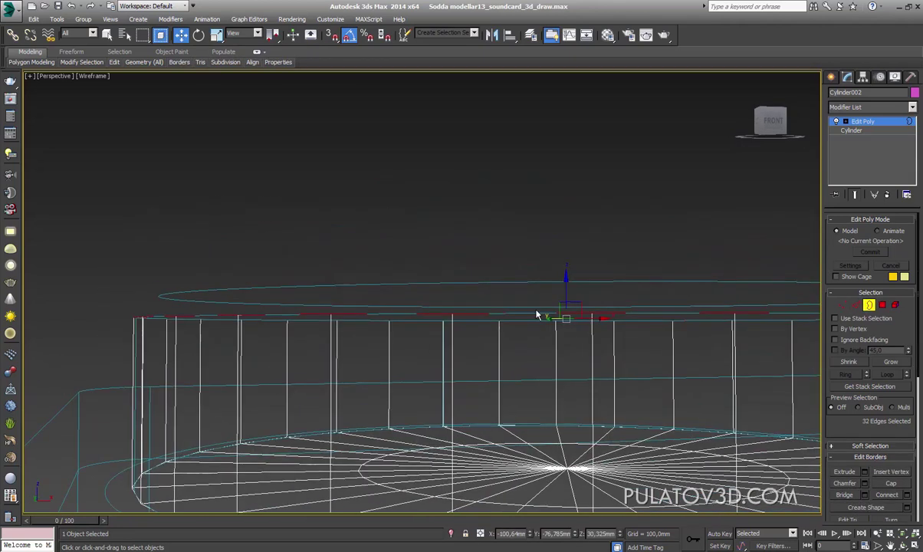
pyautogui.moveTo(537, 315); pyautogui.dragTo(520, 312, button='middle')
pyautogui.press('f')
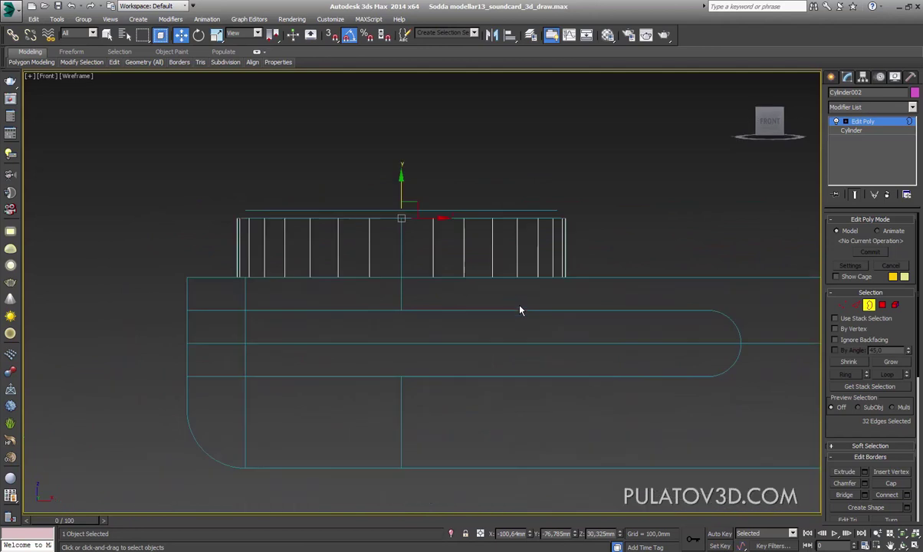
pyautogui.scroll(3, 514, 303)
pyautogui.scroll(2, 483, 290)
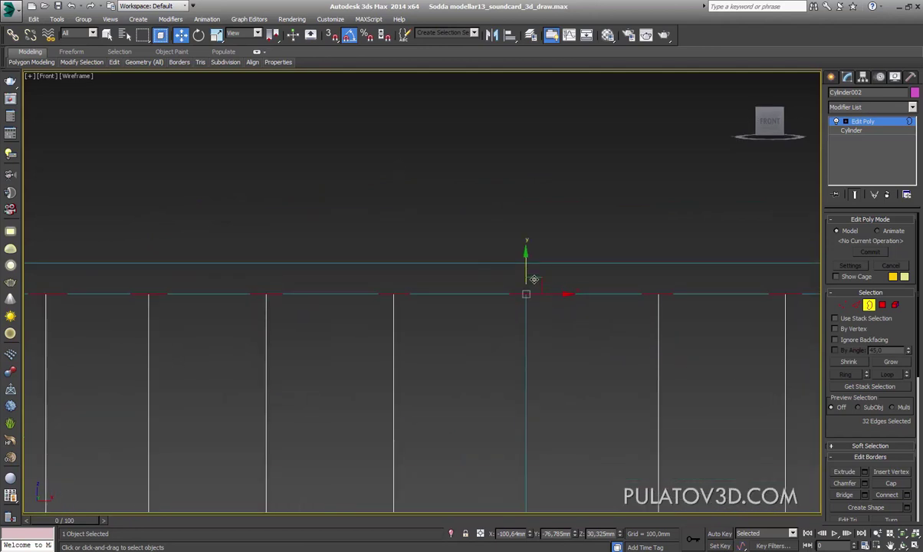
# Move the knob's top border upward to raise the rim
pyautogui.moveTo(534, 279); pyautogui.dragTo(536, 262)
pyautogui.scroll(4, 536, 257)
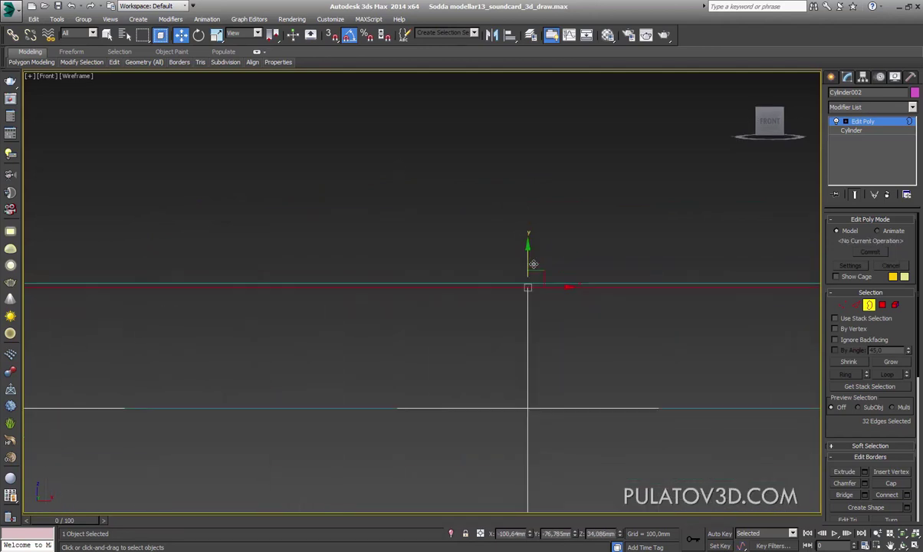
pyautogui.scroll(2, 533, 291)
pyautogui.scroll(5, 499, 301)
pyautogui.scroll(2, 492, 250)
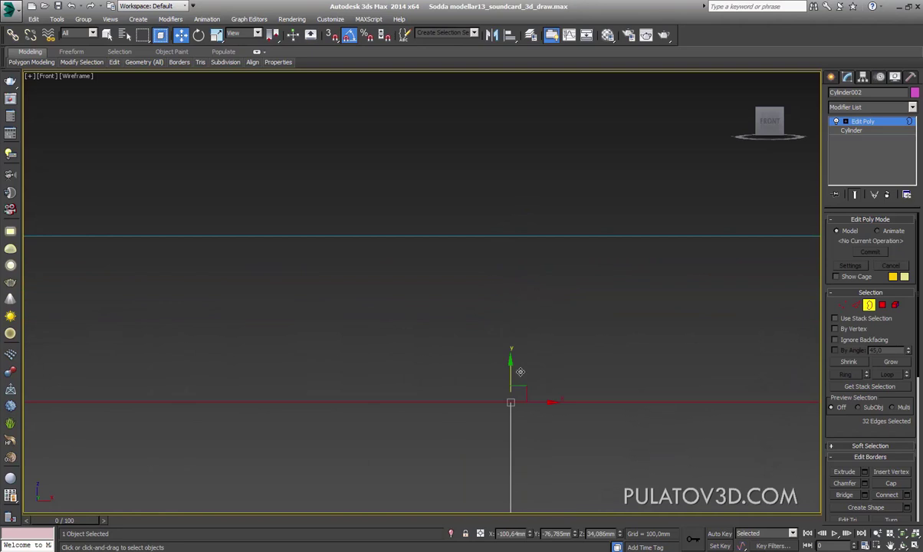
pyautogui.moveTo(518, 372); pyautogui.dragTo(526, 216)
pyautogui.moveTo(521, 227); pyautogui.dragTo(519, 249, button='middle')
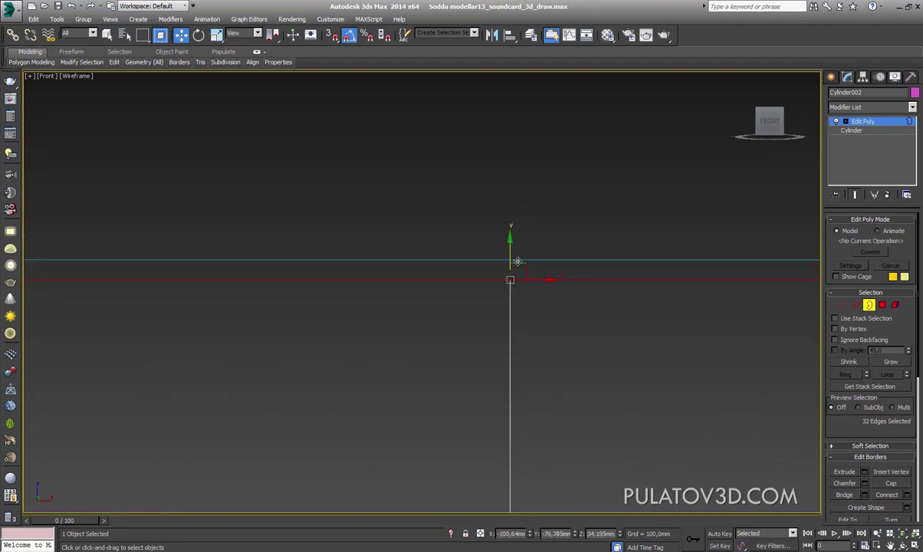
pyautogui.moveTo(514, 236); pyautogui.dragTo(522, 219)
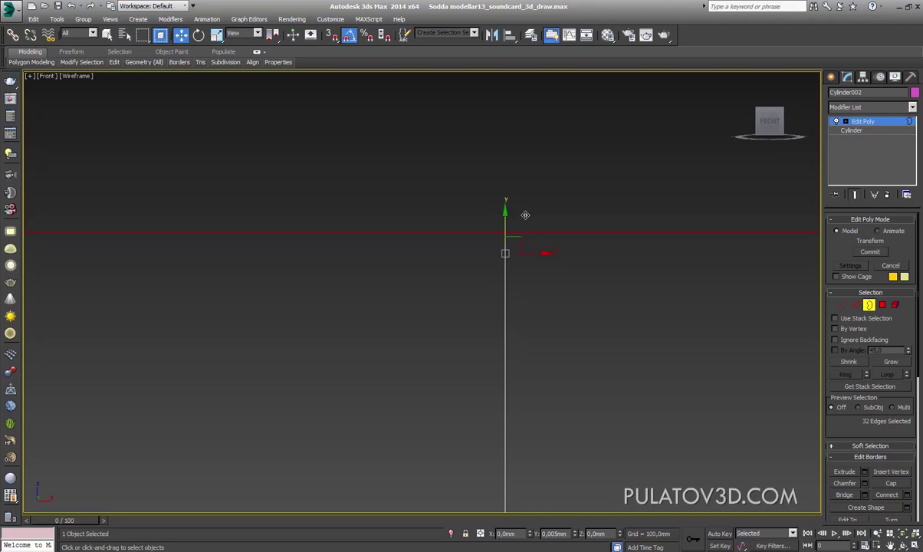
pyautogui.moveTo(521, 220); pyautogui.dragTo(523, 264, button='middle')
pyautogui.scroll(-3, 504, 262)
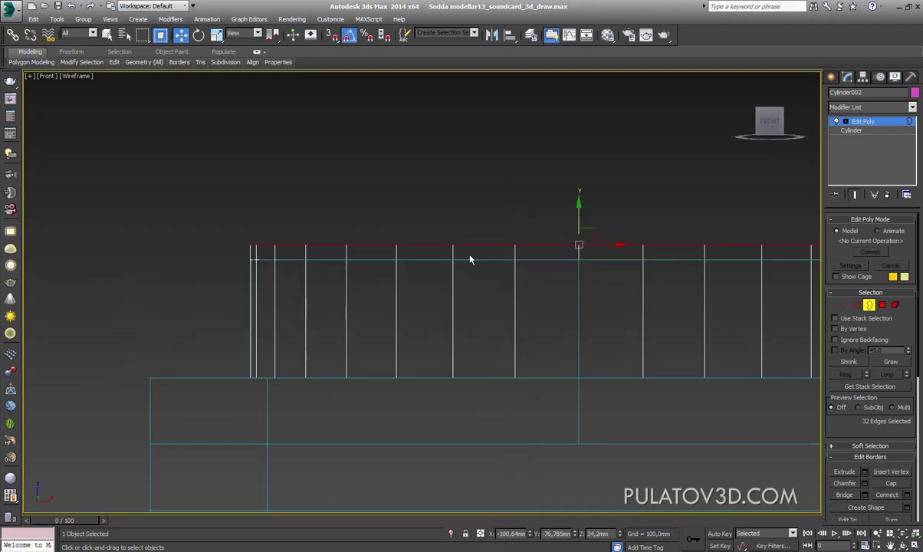
# Scale the top border ring inward, checking it from the top view
pyautogui.click(216, 35)
pyautogui.scroll(3, 561, 338)
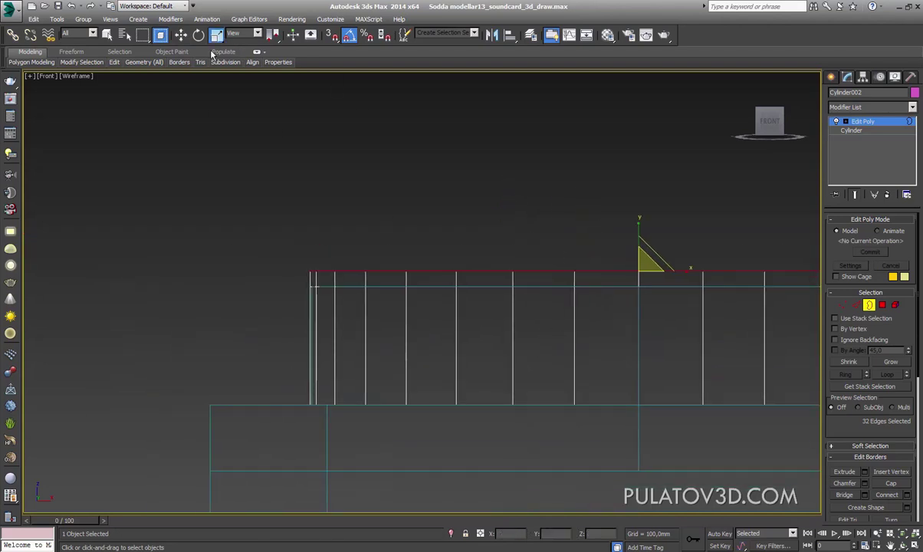
pyautogui.scroll(3, 484, 345)
pyautogui.scroll(-2, 583, 319)
pyautogui.moveTo(753, 272); pyautogui.dragTo(764, 270)
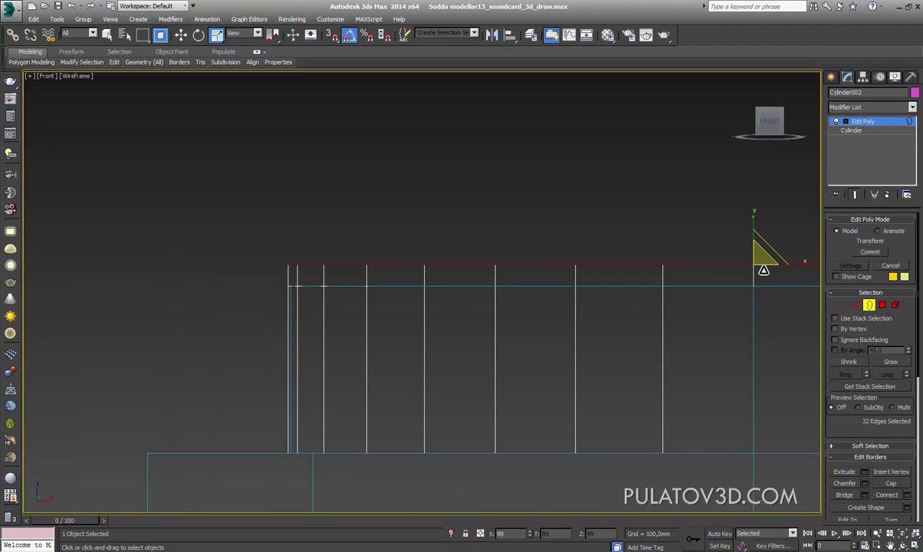
pyautogui.moveTo(594, 285); pyautogui.dragTo(606, 300, button='middle')
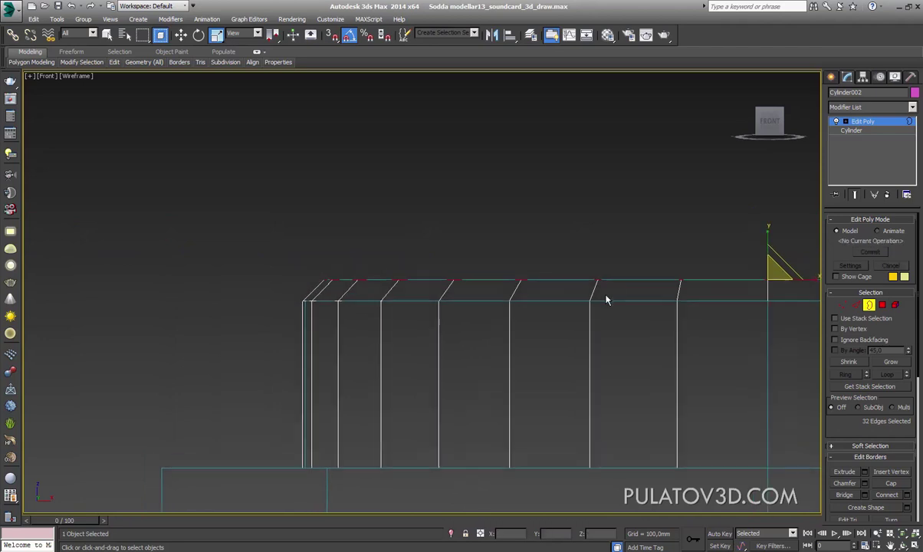
pyautogui.press('t')
pyautogui.scroll(3, 583, 309)
pyautogui.scroll(2, 636, 276)
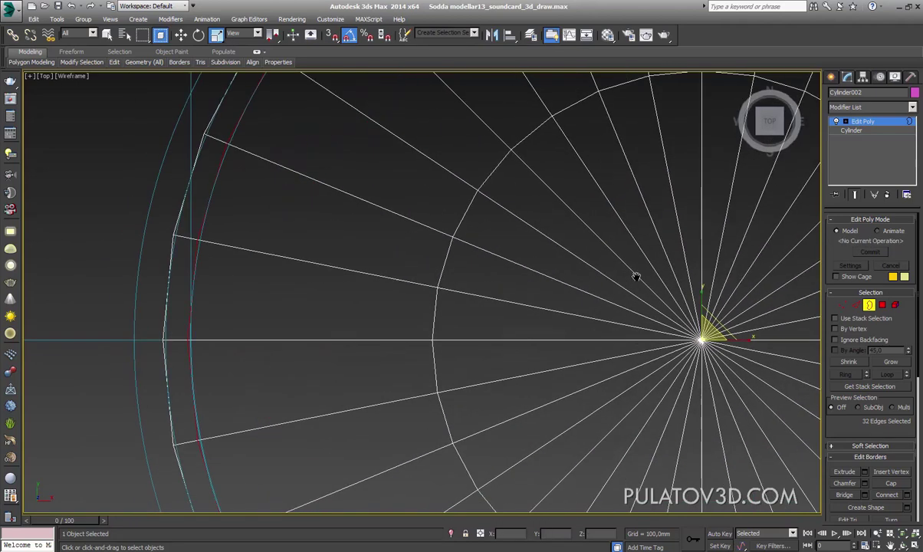
pyautogui.scroll(2, 457, 307)
pyautogui.scroll(3, 334, 346)
pyautogui.scroll(-2, 339, 339)
pyautogui.scroll(-3, 361, 309)
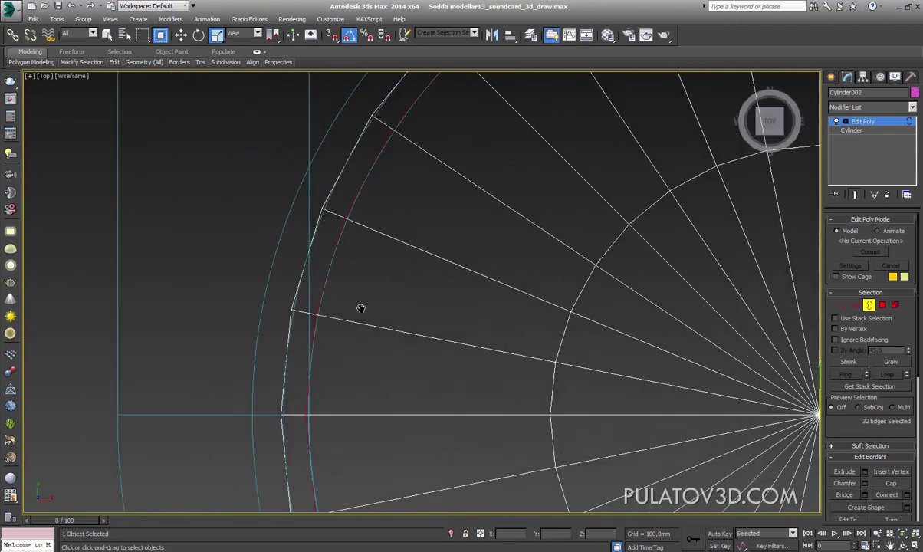
pyautogui.scroll(2, 360, 309)
pyautogui.scroll(3, 360, 309)
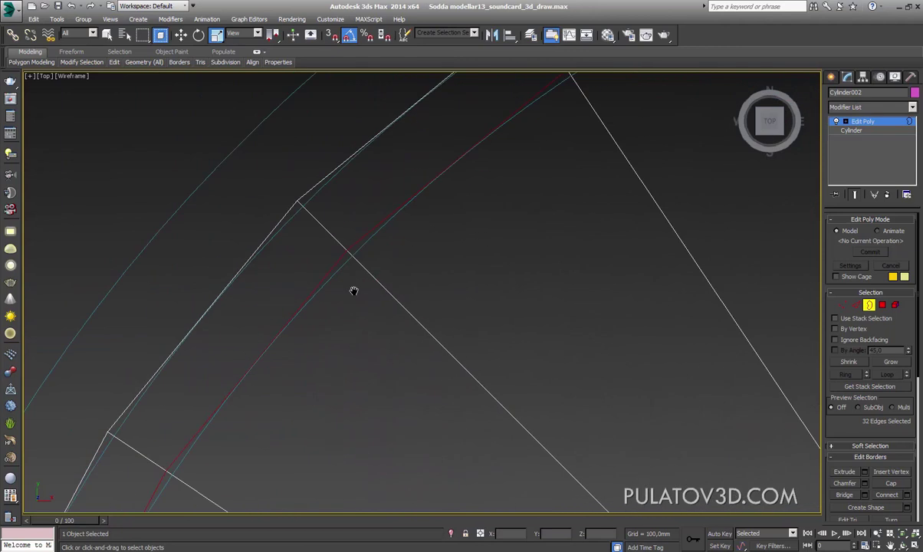
# Shrink the top border by a small percentage through the Scale type-in
pyautogui.rightClick(222, 39)
pyautogui.moveTo(234, 102)
pyautogui.mouseDown()
pyautogui.moveTo(553, 143)
pyautogui.moveTo(661, 144)
pyautogui.moveTo(712, 180)
pyautogui.mouseUp()
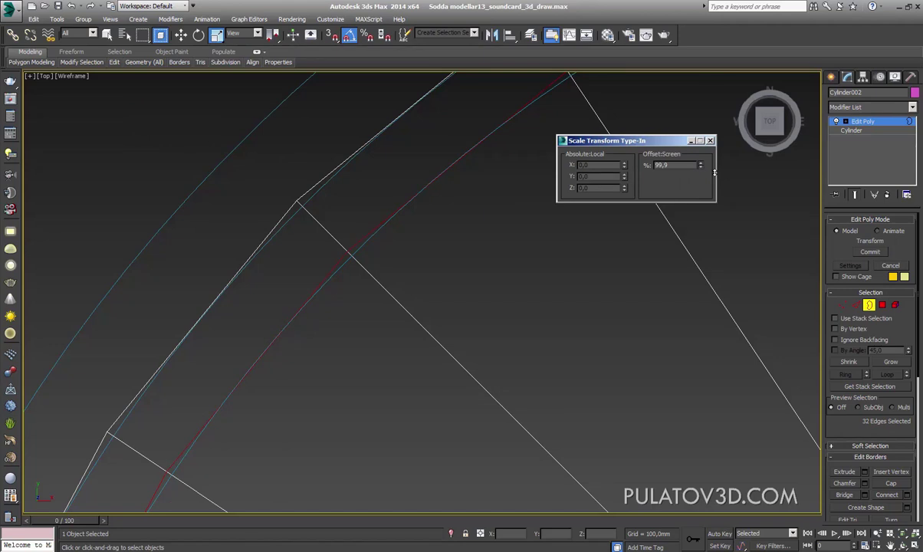
pyautogui.scroll(-3, 641, 272)
pyautogui.click(710, 140)
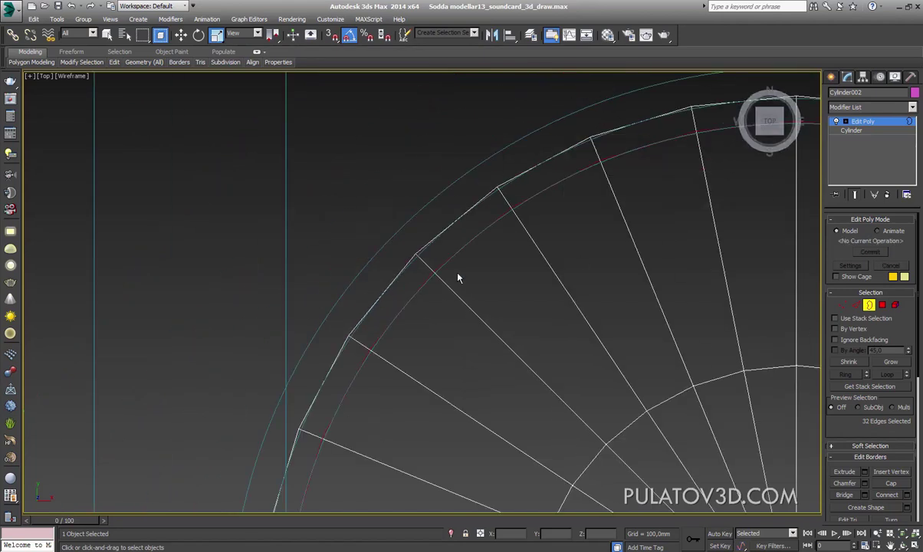
pyautogui.scroll(-5, 457, 277)
pyautogui.scroll(3, 373, 288)
pyautogui.scroll(-2, 397, 288)
pyautogui.scroll(-2, 402, 284)
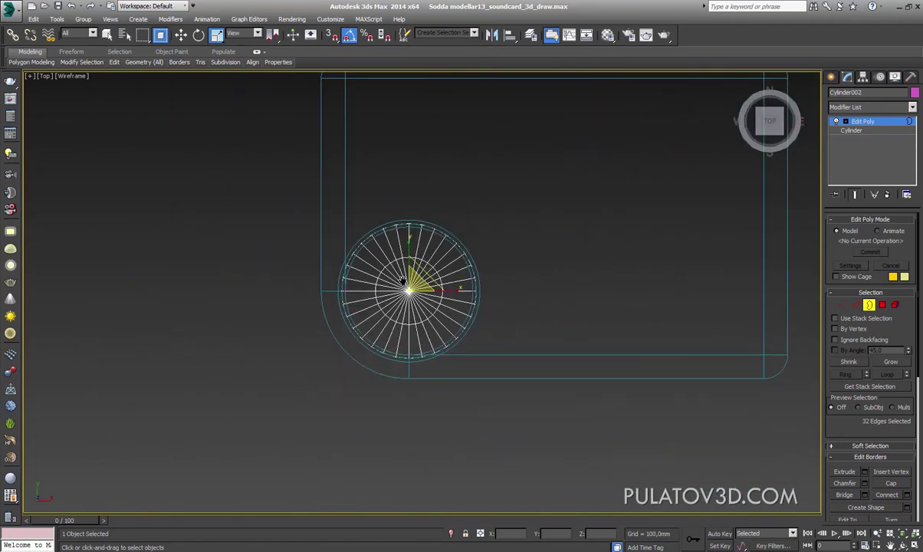
# Cap the knob's open end in shaded perspective, then go to Polygon level
pyautogui.press('p')
pyautogui.keyDown('alt'); pyautogui.moveTo(403, 281); pyautogui.dragTo(483, 295, button='middle'); pyautogui.keyUp('alt')
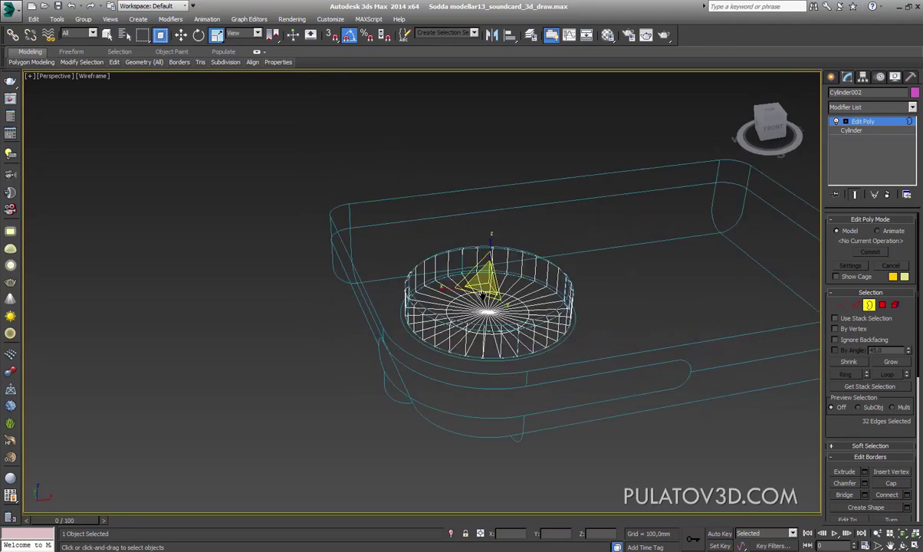
pyautogui.scroll(4, 483, 296)
pyautogui.keyDown('alt'); pyautogui.moveTo(495, 345); pyautogui.dragTo(470, 346, button='middle'); pyautogui.keyUp('alt')
pyautogui.press('F3')
pyautogui.scroll(-1, 470, 310)
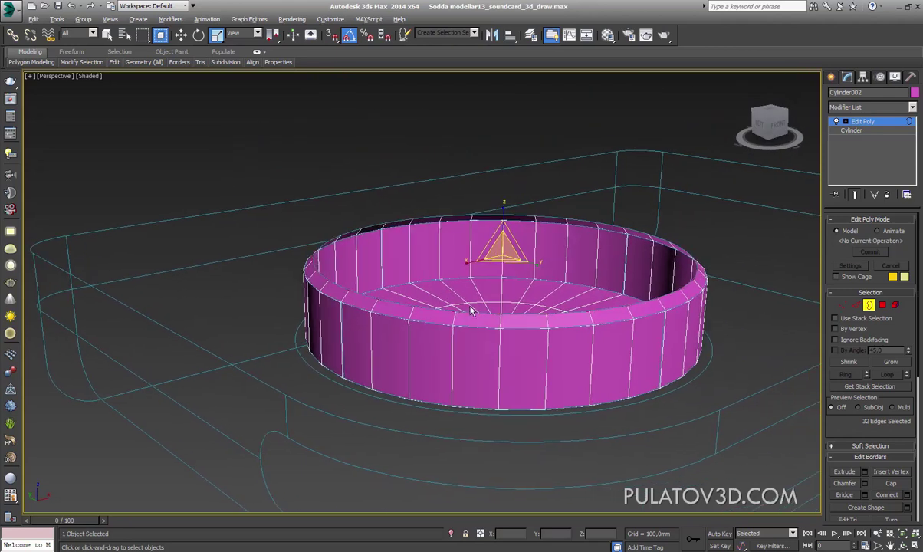
pyautogui.keyDown('alt'); pyautogui.moveTo(470, 309); pyautogui.dragTo(470, 295, button='middle'); pyautogui.keyUp('alt')
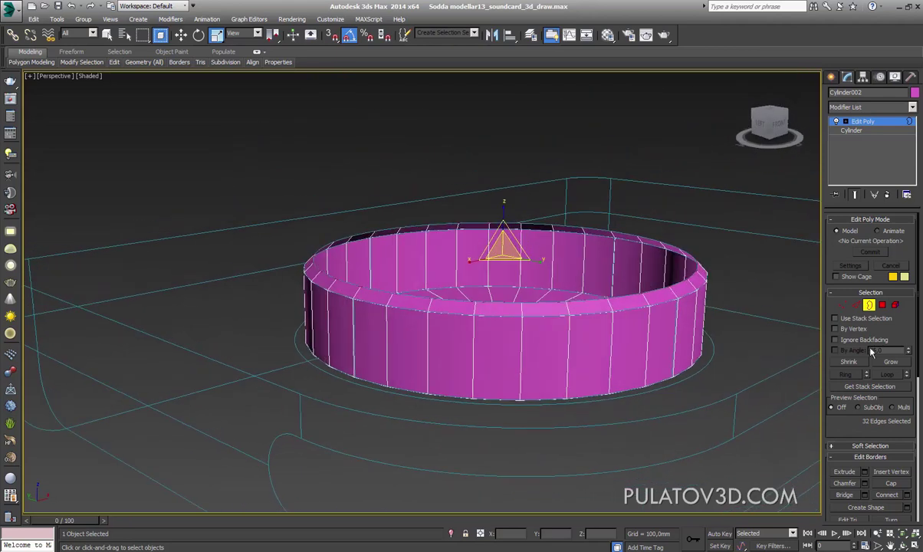
pyautogui.click(889, 485)
pyautogui.moveTo(633, 340)
pyautogui.keyDown('alt'); pyautogui.mouseDown(button='middle')
pyautogui.moveTo(635, 359)
pyautogui.moveTo(632, 338)
pyautogui.mouseUp(button='middle'); pyautogui.keyUp('alt')
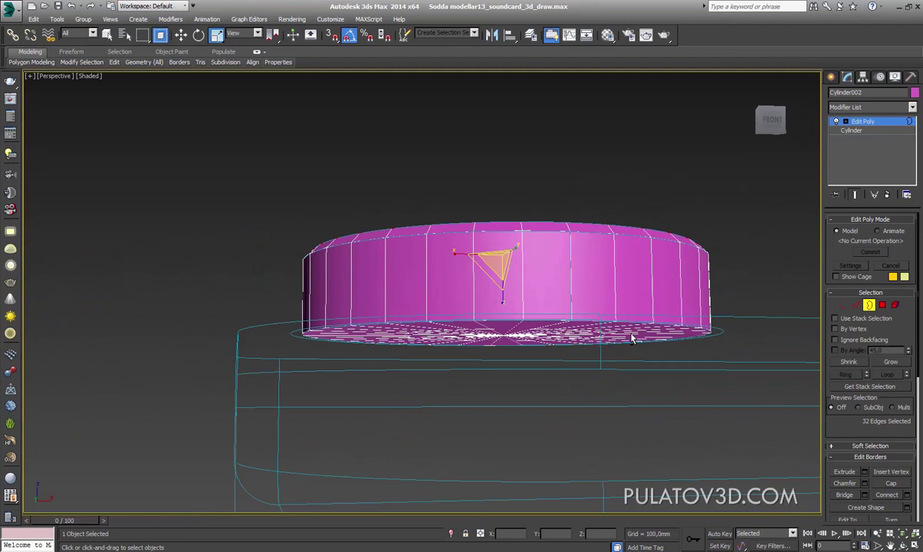
pyautogui.click(882, 305)
pyautogui.moveTo(552, 314)
pyautogui.keyDown('alt'); pyautogui.mouseDown(button='middle')
pyautogui.moveTo(563, 295)
pyautogui.moveTo(568, 316)
pyautogui.moveTo(416, 345)
pyautogui.mouseUp(button='middle'); pyautogui.keyUp('alt')
# Select the knob's open border in wireframe and scale it slightly outward
pyautogui.press('F3')
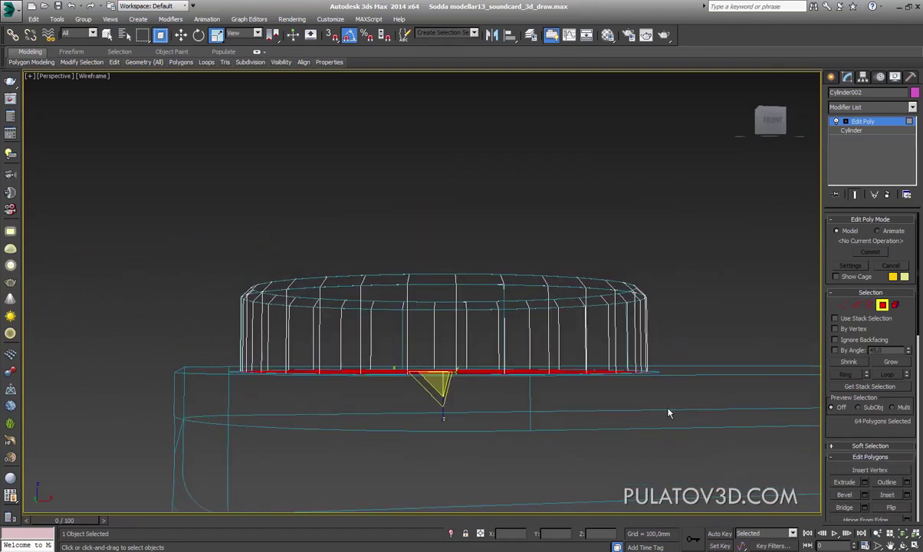
pyautogui.keyDown('alt'); pyautogui.moveTo(630, 388); pyautogui.dragTo(660, 334, button='middle'); pyautogui.keyUp('alt')
pyautogui.click(869, 305)
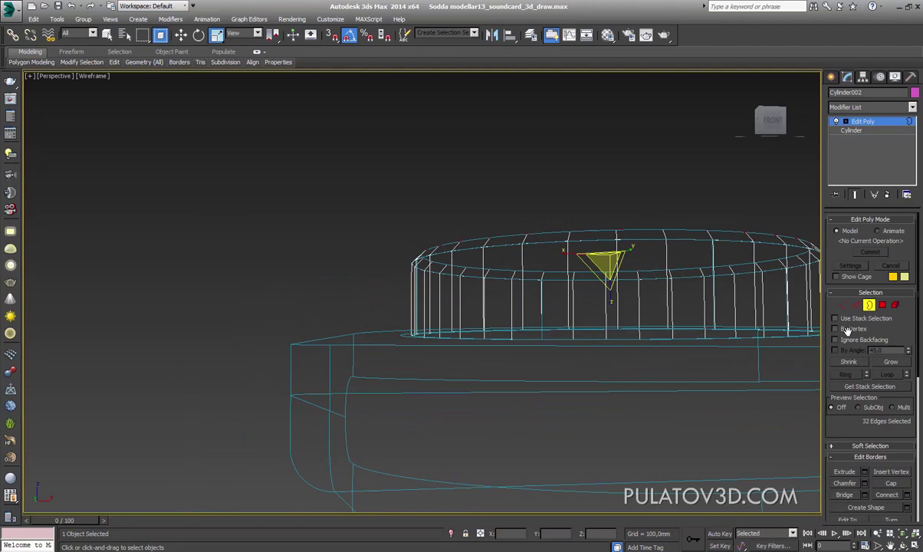
pyautogui.moveTo(642, 362)
pyautogui.keyDown('alt'); pyautogui.mouseDown(button='middle')
pyautogui.moveTo(601, 383)
pyautogui.moveTo(426, 354)
pyautogui.mouseUp(button='middle'); pyautogui.keyUp('alt')
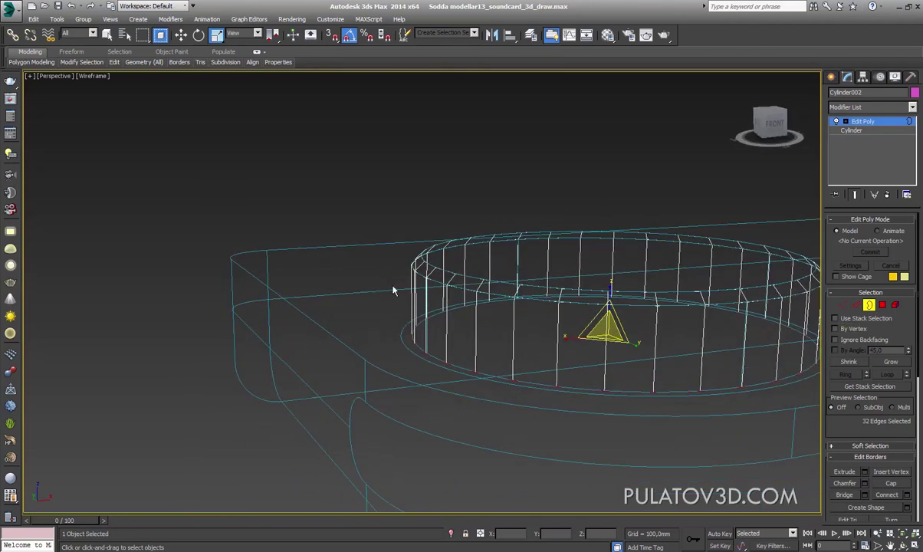
pyautogui.moveTo(386, 296)
pyautogui.keyDown('alt'); pyautogui.mouseDown(button='middle')
pyautogui.moveTo(544, 350)
pyautogui.moveTo(587, 354)
pyautogui.mouseUp(button='middle'); pyautogui.keyUp('alt')
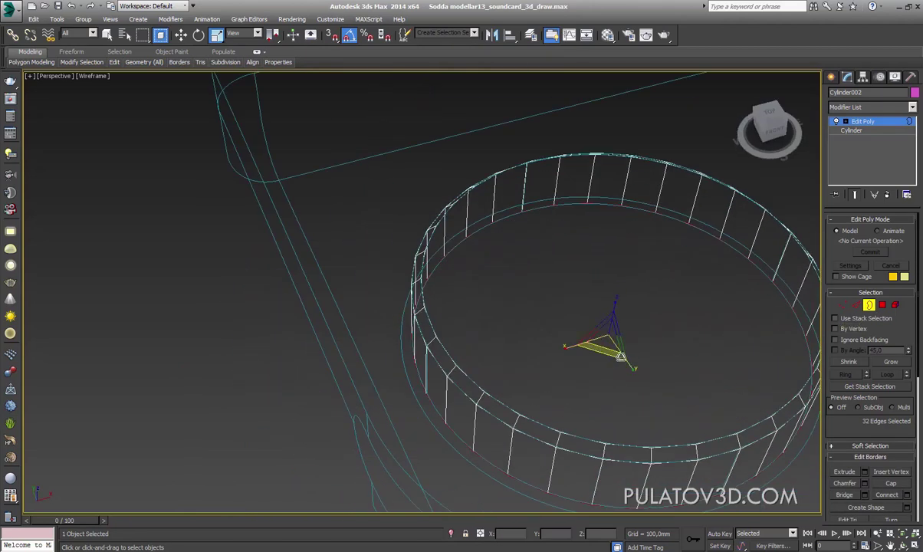
pyautogui.moveTo(614, 349); pyautogui.dragTo(617, 346)
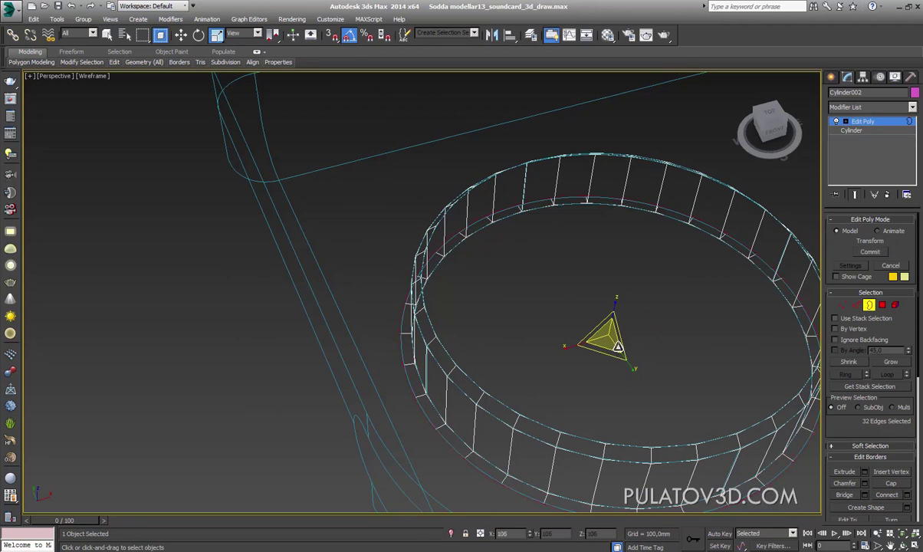
pyautogui.press('t')
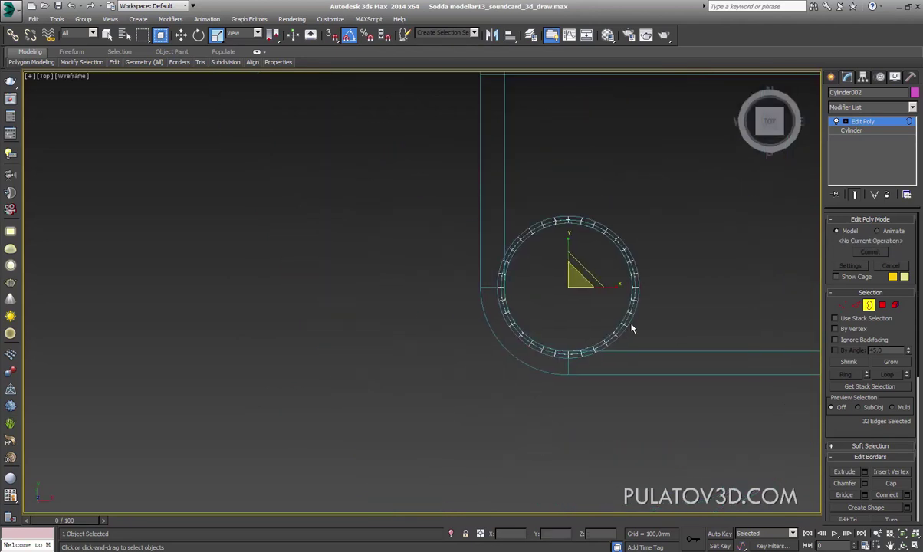
pyautogui.scroll(3, 632, 329)
pyautogui.scroll(2, 631, 346)
pyautogui.scroll(2, 585, 391)
pyautogui.scroll(2, 551, 435)
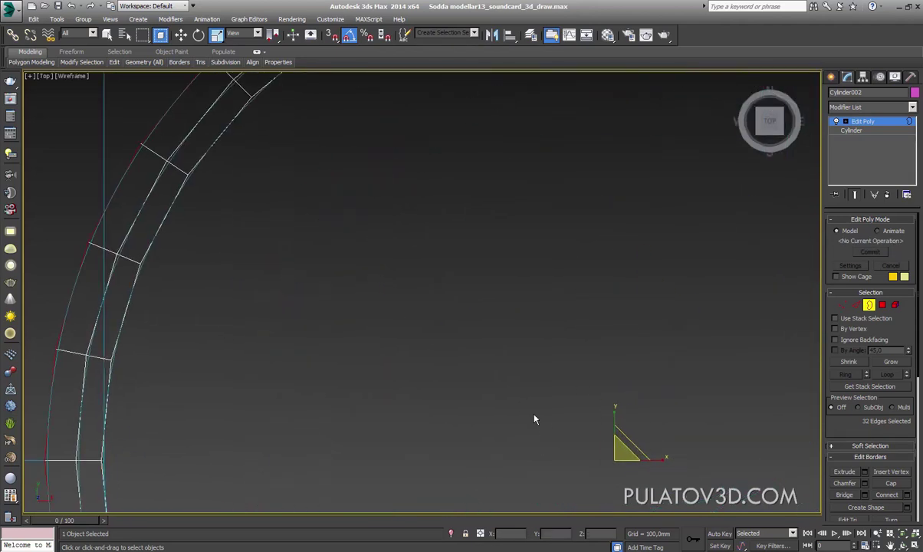
pyautogui.scroll(-4, 536, 392)
pyautogui.press('p')
pyautogui.scroll(2, 536, 373)
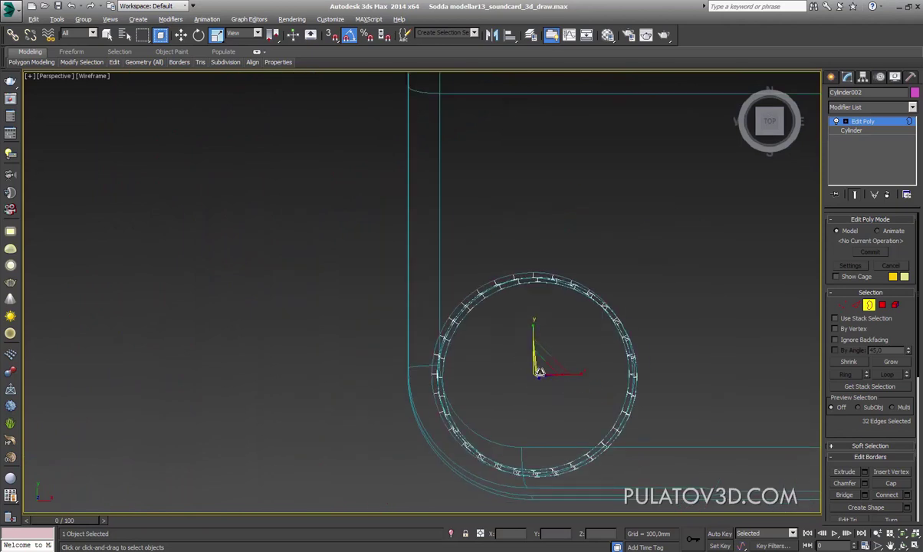
pyautogui.keyDown('alt'); pyautogui.moveTo(539, 372); pyautogui.dragTo(839, 292, button='middle'); pyautogui.keyUp('alt')
# In Top view, uniformly scale the border ring outward into a thin flange
pyautogui.click(882, 305)
pyautogui.keyDown('alt'); pyautogui.moveTo(682, 337); pyautogui.dragTo(686, 370, button='middle'); pyautogui.keyUp('alt')
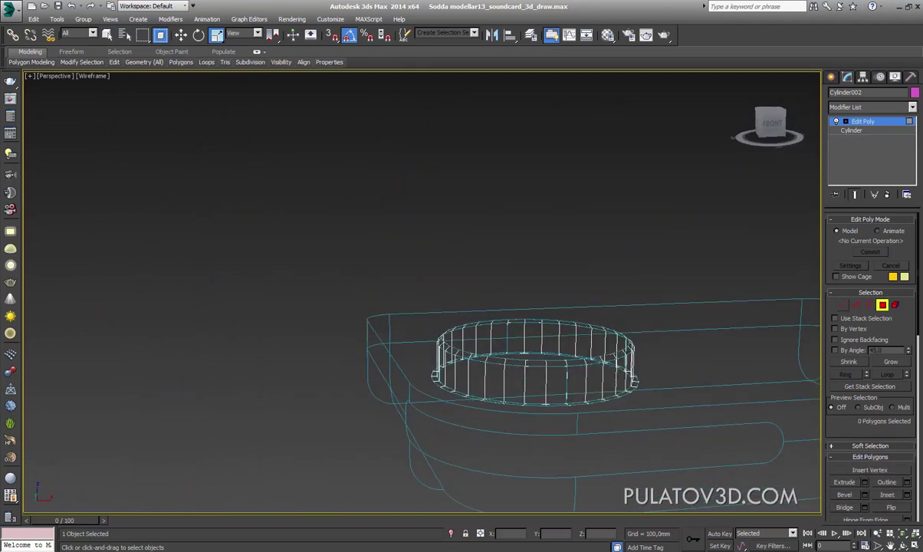
pyautogui.click(869, 305)
pyautogui.press('t')
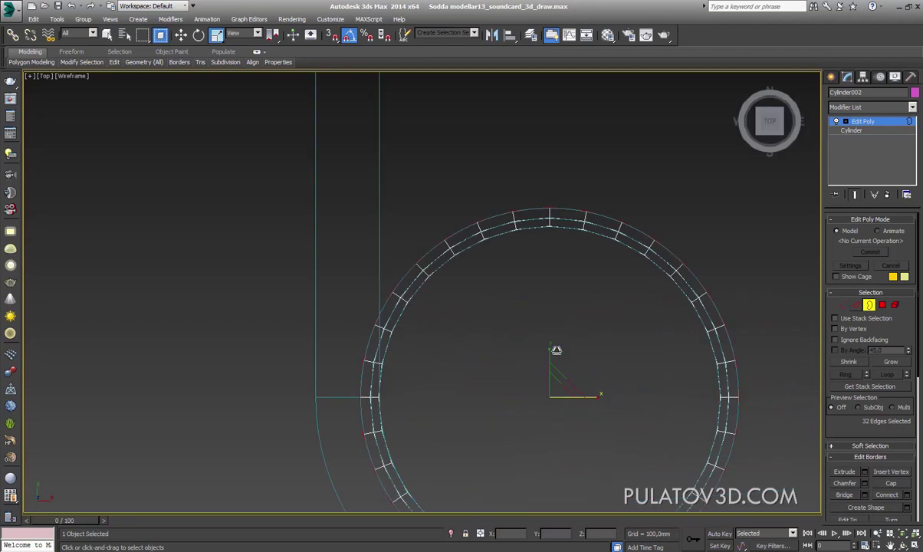
pyautogui.press('z')
pyautogui.scroll(5, 512, 339)
pyautogui.moveTo(587, 305); pyautogui.dragTo(694, 430, button='middle')
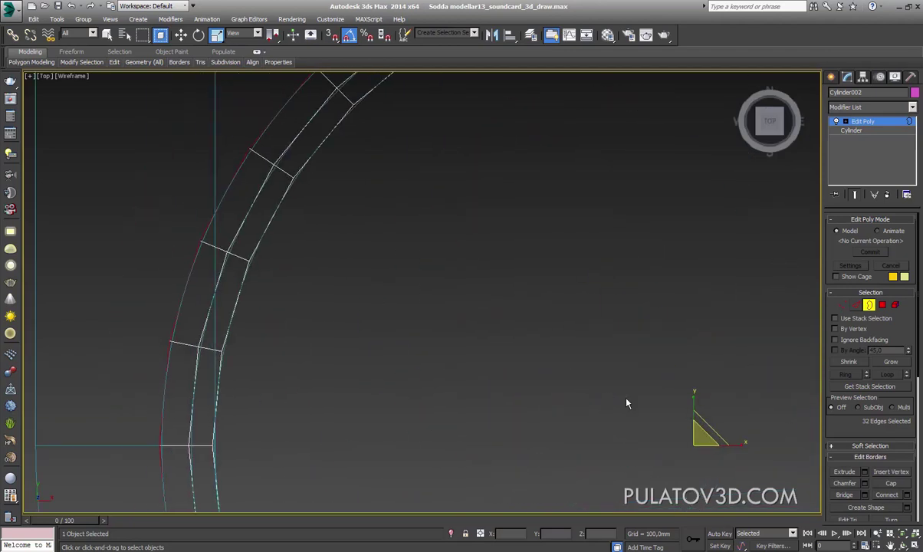
pyautogui.press('r')
pyautogui.moveTo(704, 437); pyautogui.dragTo(709, 441)
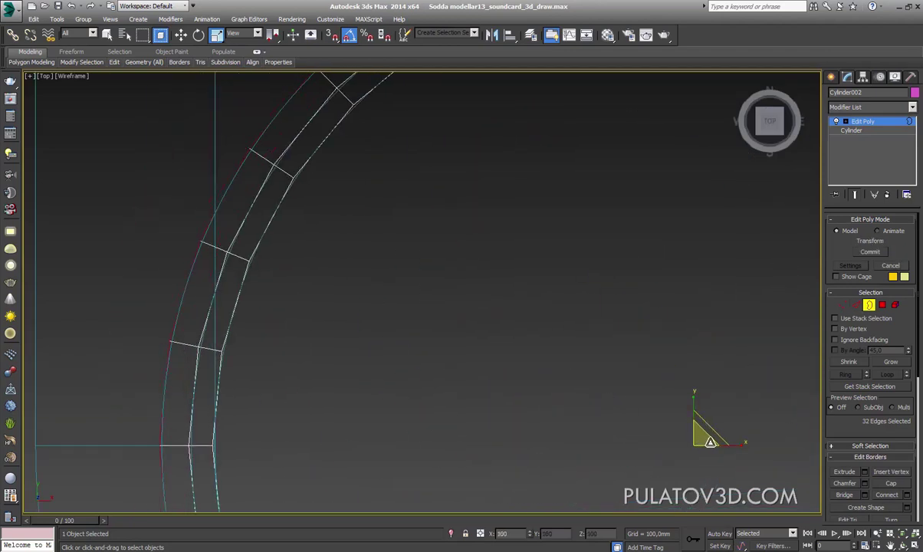
pyautogui.scroll(-5, 545, 381)
pyautogui.press('p')
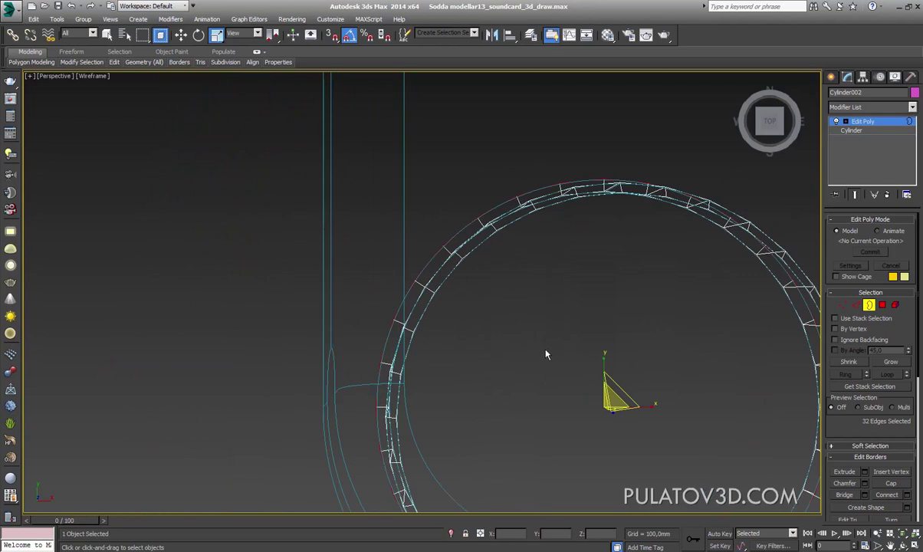
pyautogui.scroll(-4, 546, 354)
pyautogui.keyDown('alt'); pyautogui.moveTo(539, 323); pyautogui.dragTo(578, 314, button='middle'); pyautogui.keyUp('alt')
pyautogui.scroll(5, 578, 314)
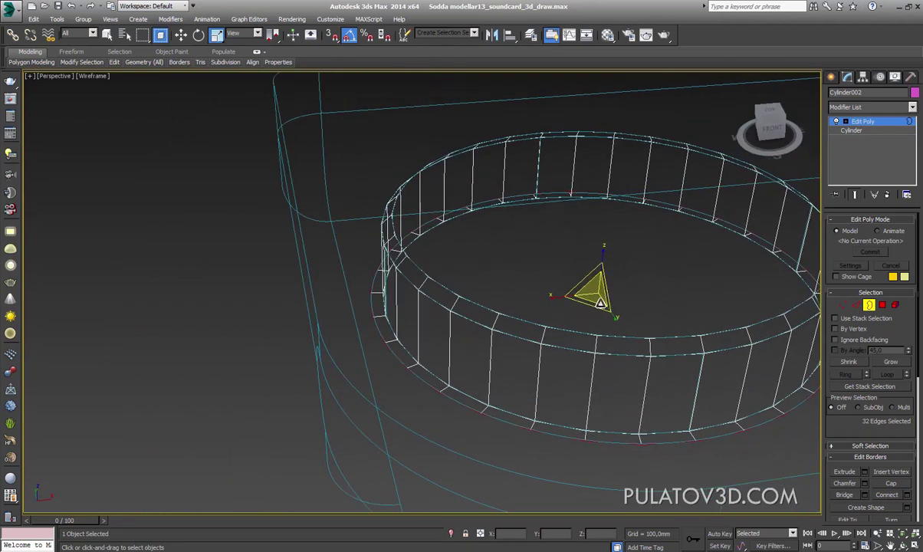
# Inspect the flange up close in perspective, then undo the outward border extrusion
pyautogui.keyDown('alt'); pyautogui.moveTo(379, 353); pyautogui.dragTo(379, 330, button='middle'); pyautogui.keyUp('alt')
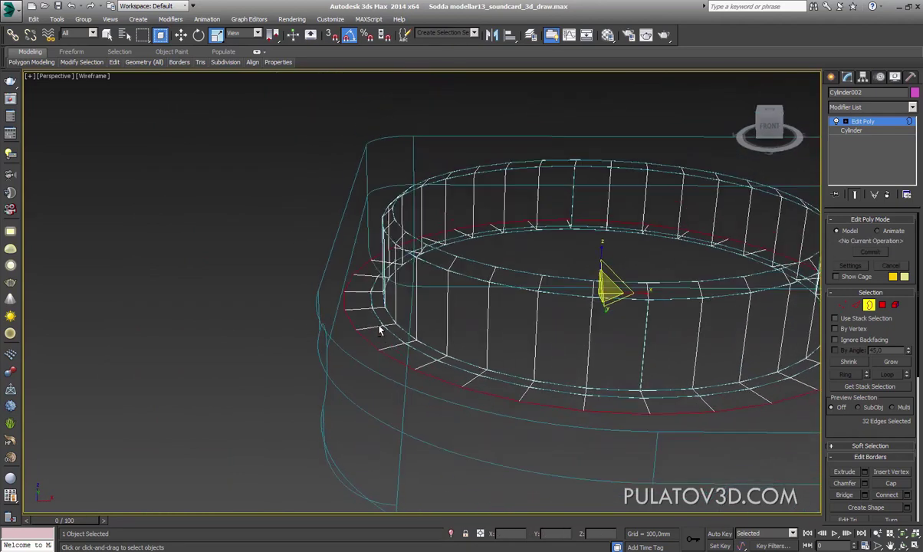
pyautogui.scroll(4, 383, 314)
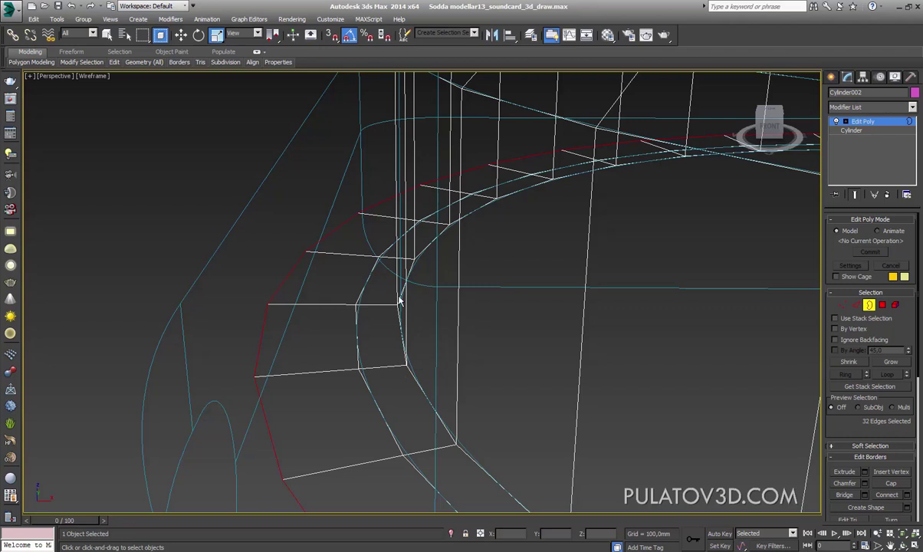
pyautogui.scroll(-4, 399, 360)
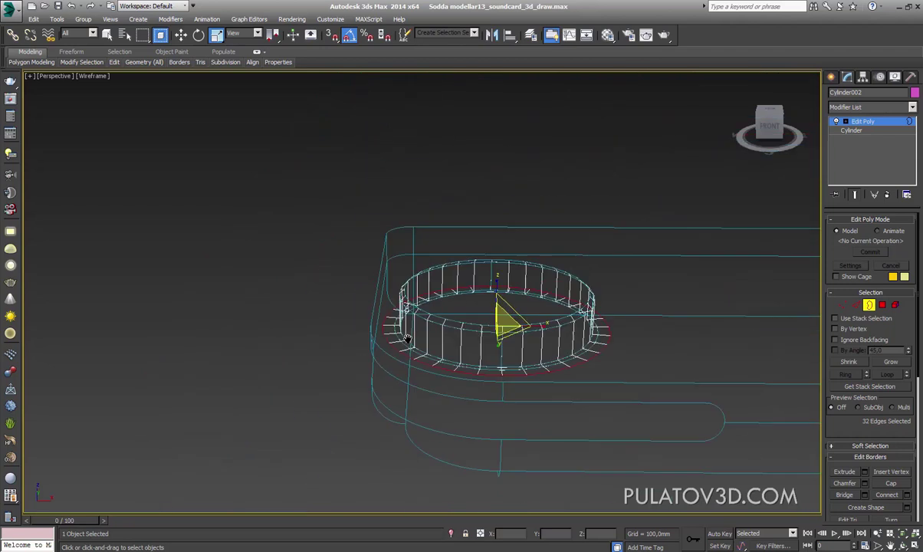
pyautogui.scroll(-1, 429, 344)
pyautogui.scroll(2, 429, 352)
pyautogui.scroll(2, 415, 358)
pyautogui.scroll(3, 415, 359)
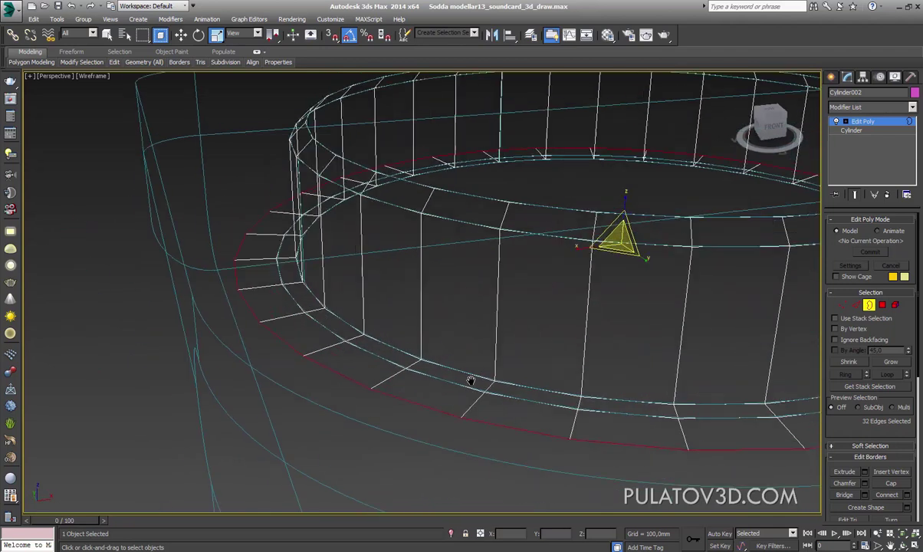
pyautogui.scroll(1, 335, 343)
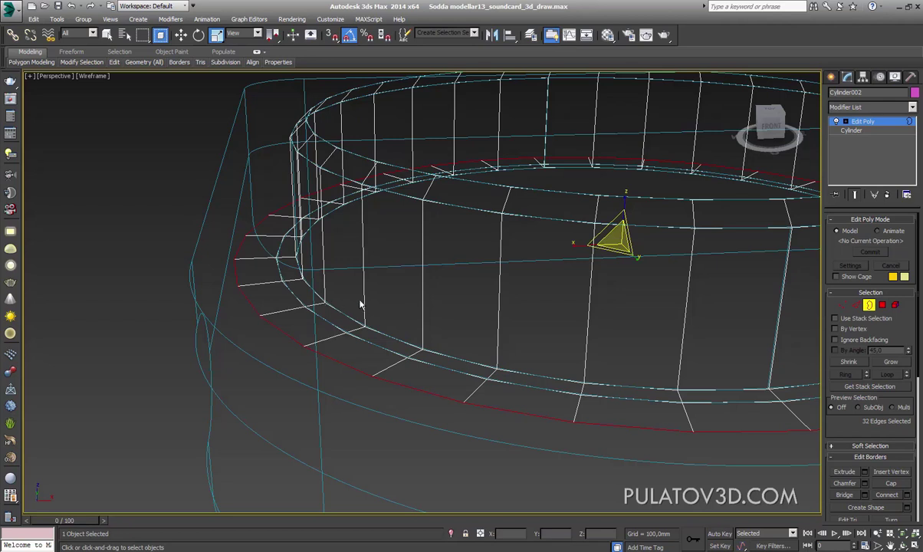
pyautogui.hotkey('ctrl', 'z')
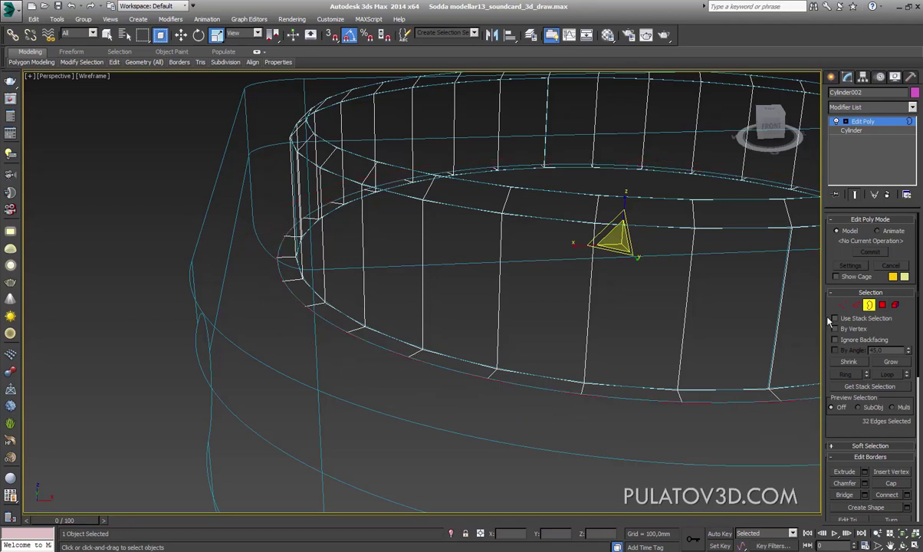
# Select the knob's base polygon ring and extrude it downward with height -15 mm
pyautogui.click(882, 304)
pyautogui.scroll(-5, 518, 316)
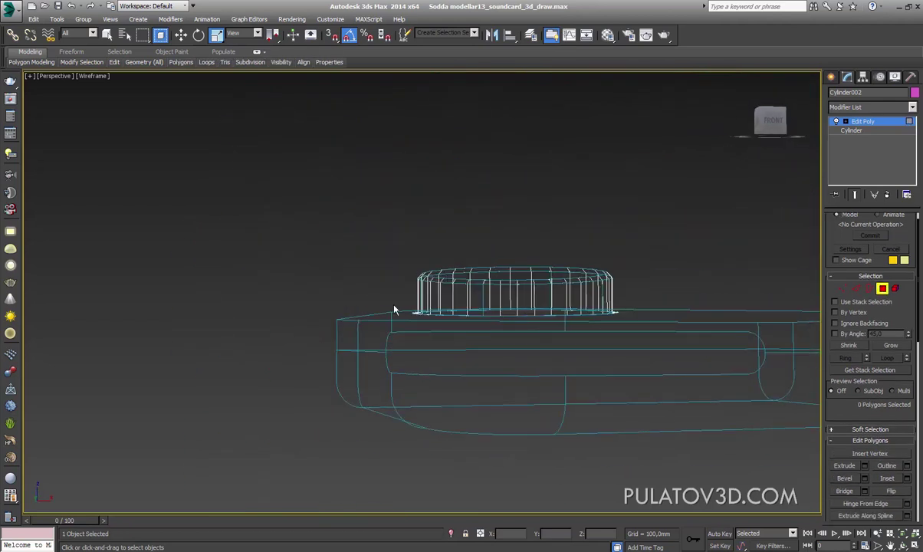
pyautogui.doubleClick(394, 310)
pyautogui.keyDown('alt'); pyautogui.moveTo(675, 372); pyautogui.dragTo(509, 362, button='middle'); pyautogui.keyUp('alt')
pyautogui.scroll(3, 509, 363)
pyautogui.scroll(3, 635, 407)
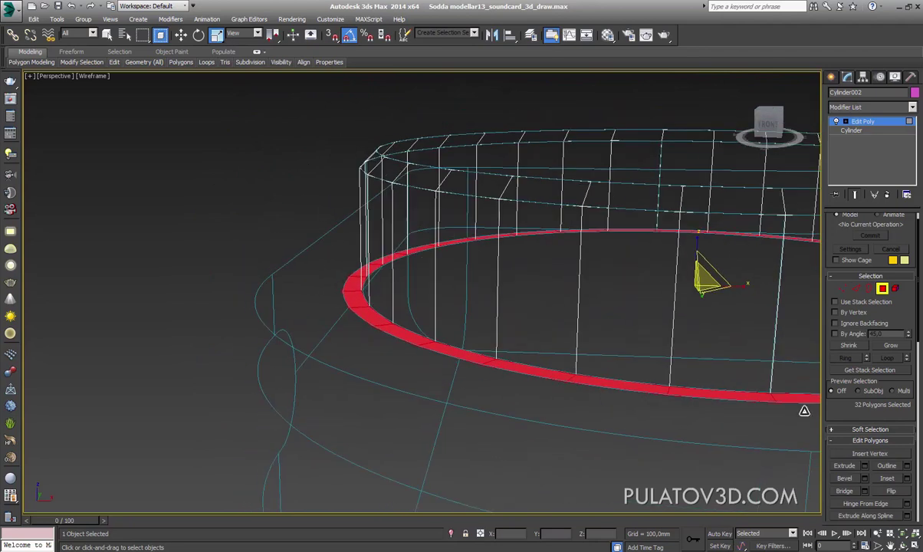
pyautogui.click(865, 465)
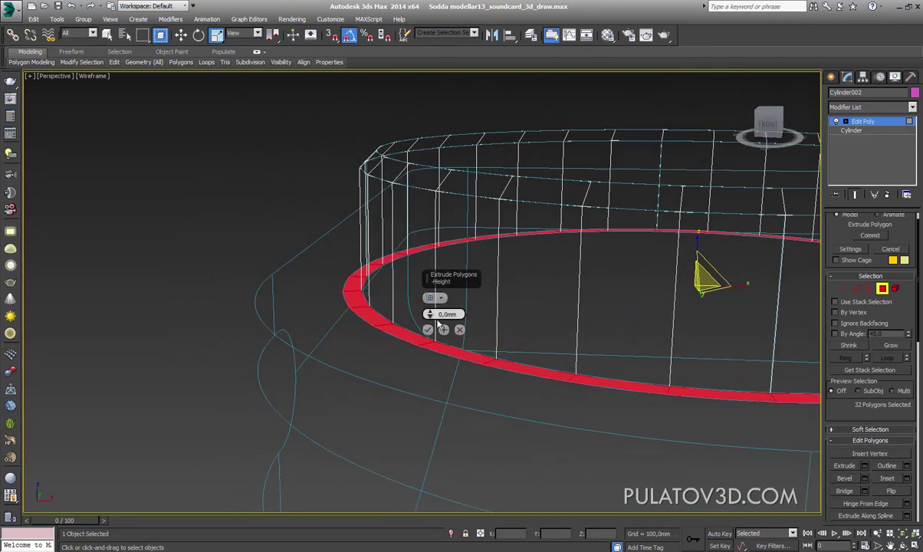
pyautogui.moveTo(430, 315); pyautogui.dragTo(439, 326)
pyautogui.keyDown('alt'); pyautogui.moveTo(437, 325); pyautogui.dragTo(525, 319, button='middle'); pyautogui.keyUp('alt')
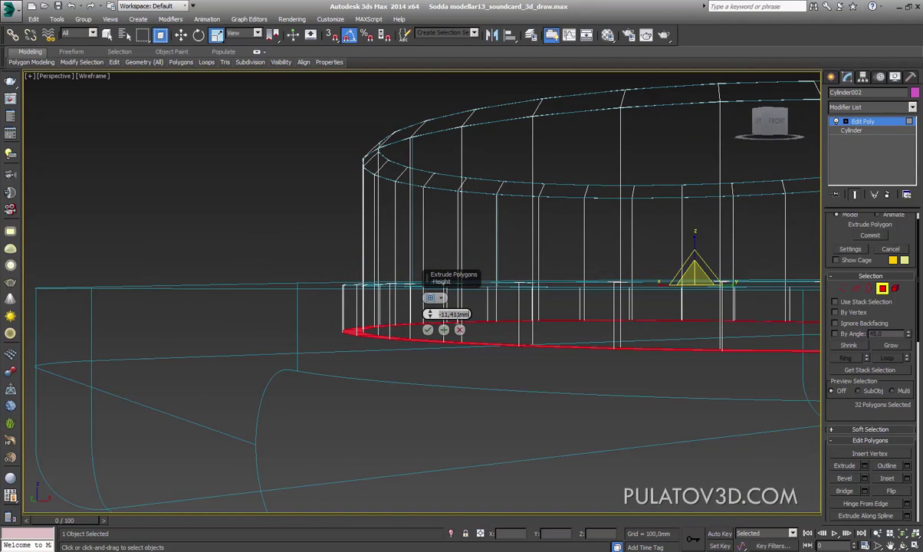
pyautogui.write('0')
pyautogui.press('Return')
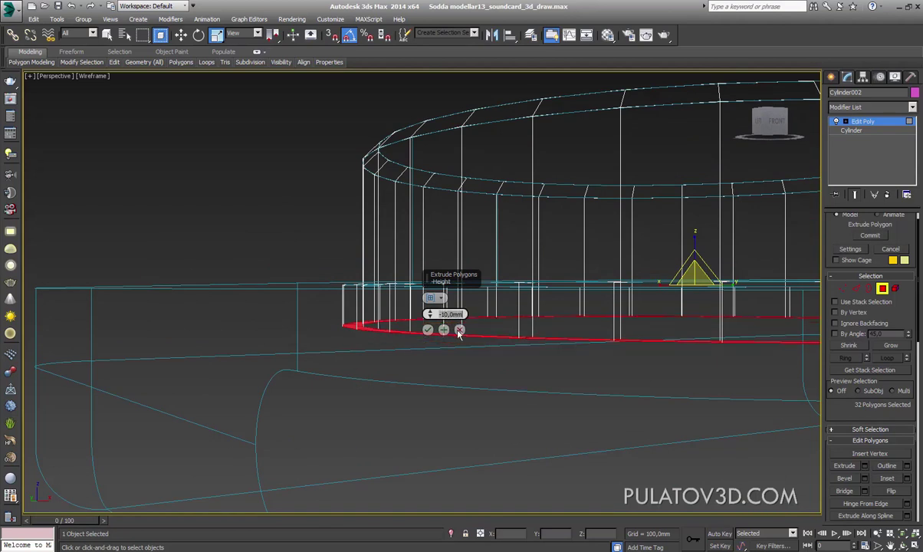
pyautogui.write('5')
pyautogui.press('Return')
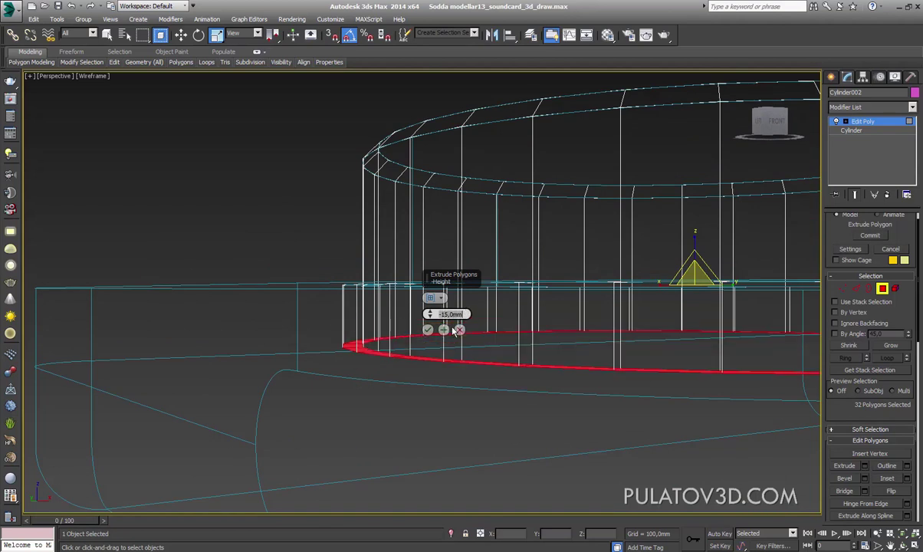
pyautogui.click(428, 329)
# Check the extruded knob from the front and perspective views in shaded display
pyautogui.press('f')
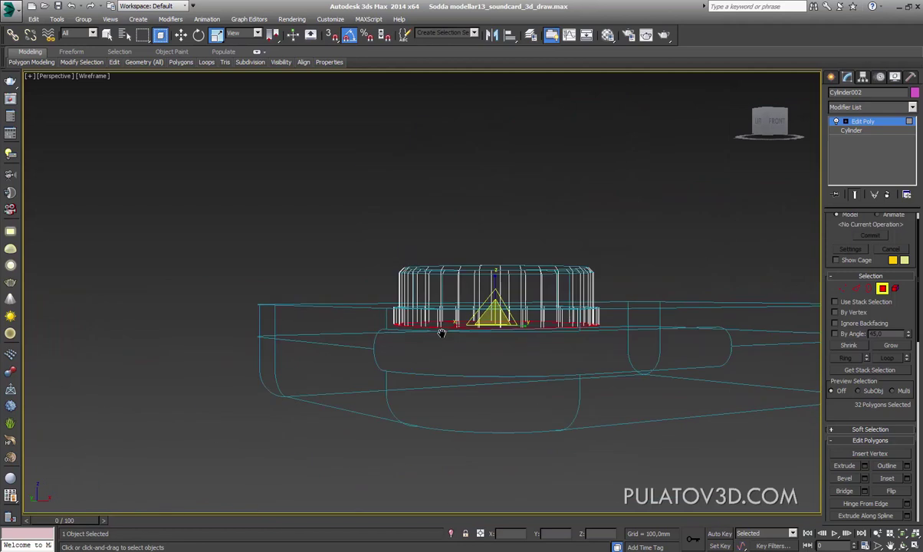
pyautogui.scroll(5, 434, 332)
pyautogui.scroll(-3, 434, 332)
pyautogui.scroll(-3, 458, 326)
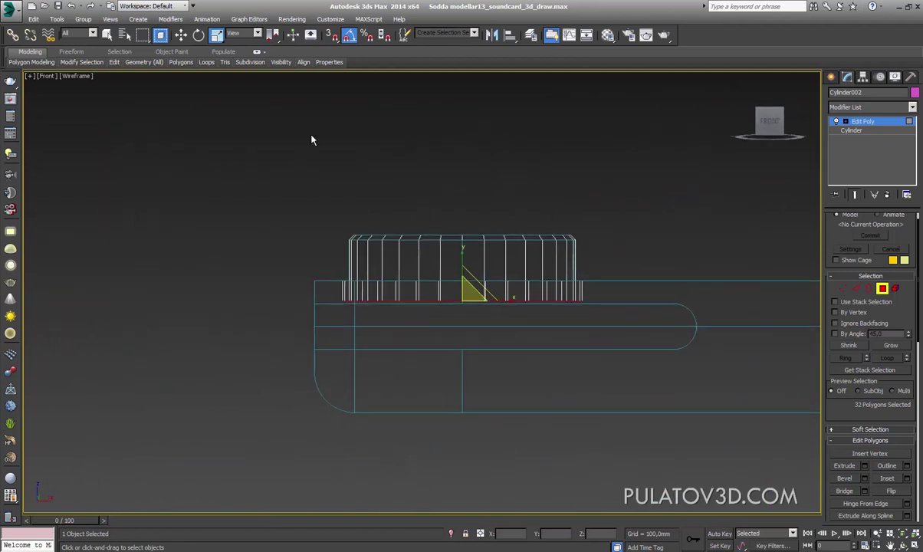
pyautogui.press('p')
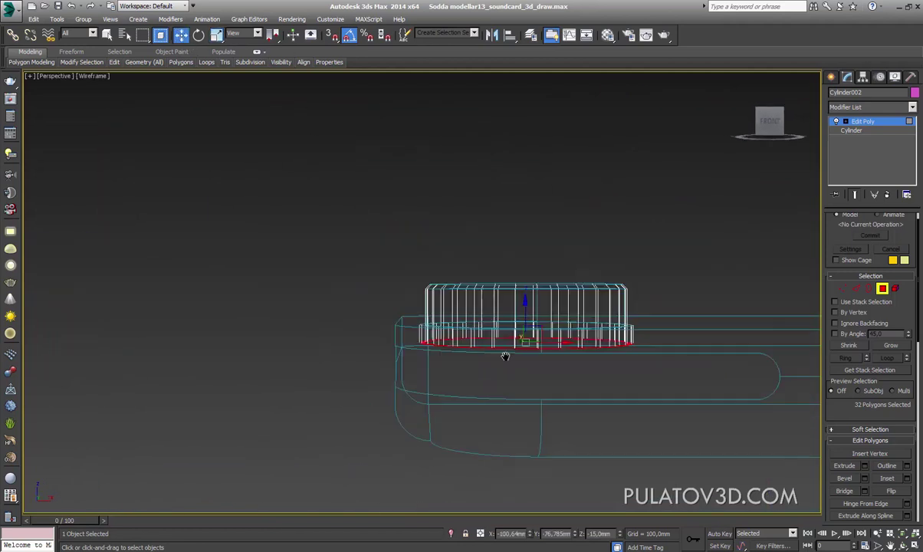
pyautogui.moveTo(504, 357)
pyautogui.keyDown('alt'); pyautogui.mouseDown(button='middle')
pyautogui.moveTo(507, 349)
pyautogui.moveTo(505, 364)
pyautogui.mouseUp(button='middle'); pyautogui.keyUp('alt')
pyautogui.scroll(3, 507, 343)
pyautogui.hotkey('ctrl', 'd')
pyautogui.scroll(1, 486, 350)
pyautogui.press('F3')
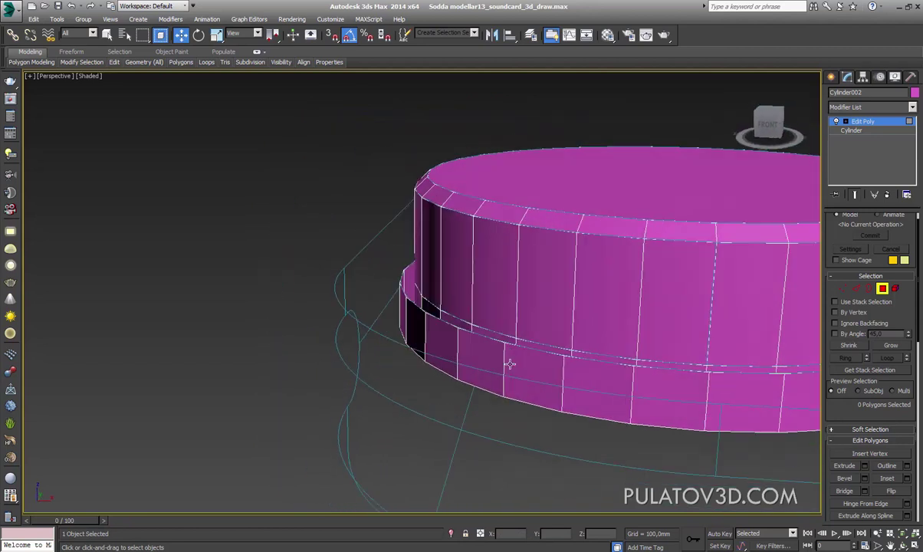
# At Border level, select the bottom border and Shift-scale it outward into a wider ring
pyautogui.press('3')
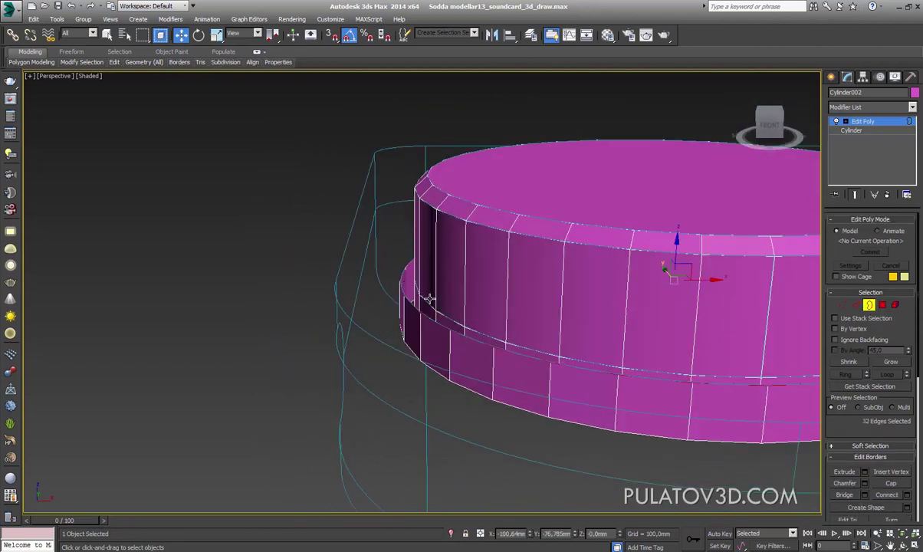
pyautogui.moveTo(429, 299)
pyautogui.keyDown('alt'); pyautogui.mouseDown(button='middle')
pyautogui.moveTo(478, 303)
pyautogui.moveTo(460, 291)
pyautogui.mouseUp(button='middle'); pyautogui.keyUp('alt')
pyautogui.click(216, 35)
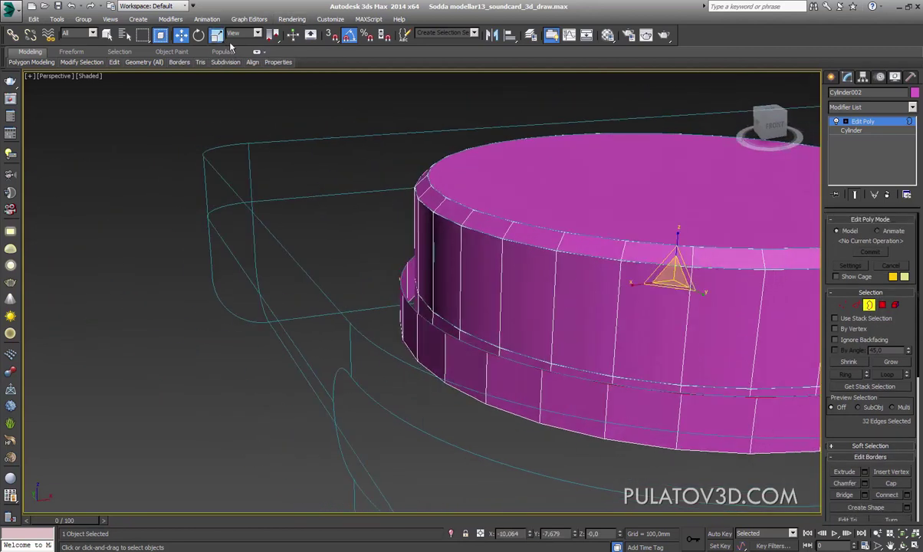
pyautogui.press('F3')
pyautogui.scroll(3, 470, 210)
pyautogui.hotkey('ctrl', 'd')
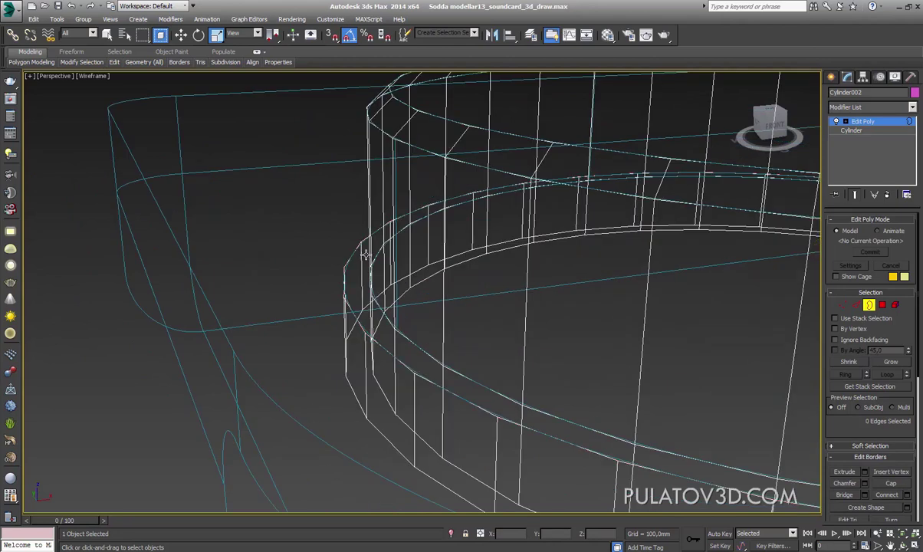
pyautogui.click(366, 254)
pyautogui.scroll(-4, 503, 290)
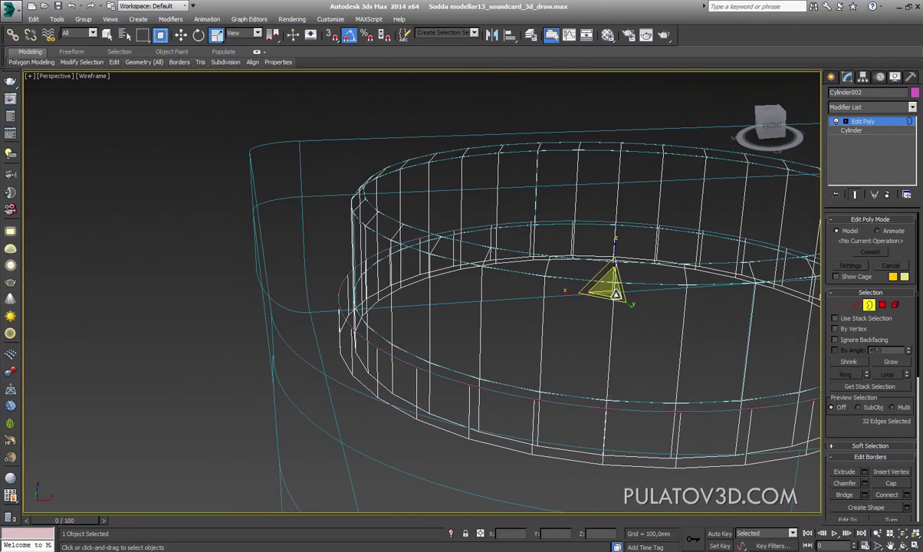
pyautogui.keyDown('shift'); pyautogui.moveTo(616, 294); pyautogui.dragTo(620, 282); pyautogui.keyUp('shift')
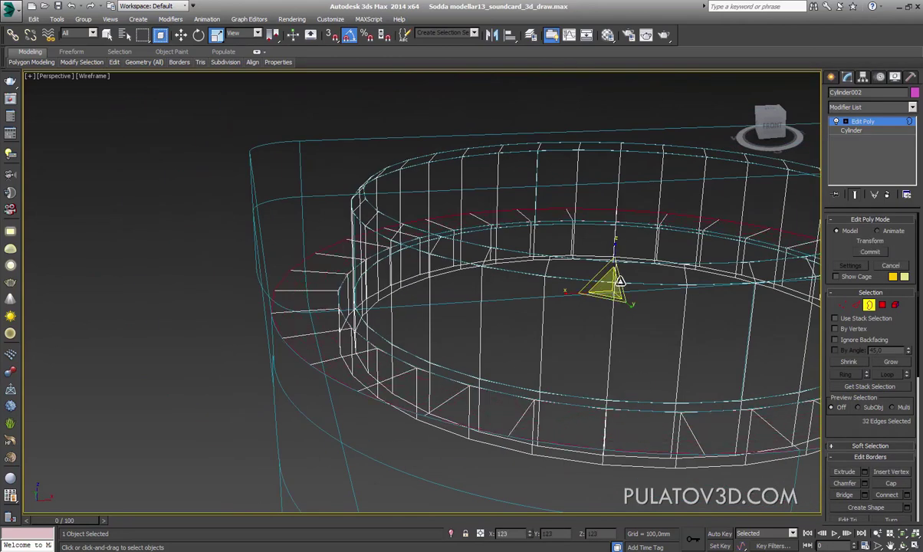
# In Top view, scale the new outer ring around the knob base up slightly
pyautogui.press('t')
pyautogui.scroll(2, 548, 295)
pyautogui.scroll(2, 542, 301)
pyautogui.moveTo(542, 300); pyautogui.dragTo(542, 255, button='middle')
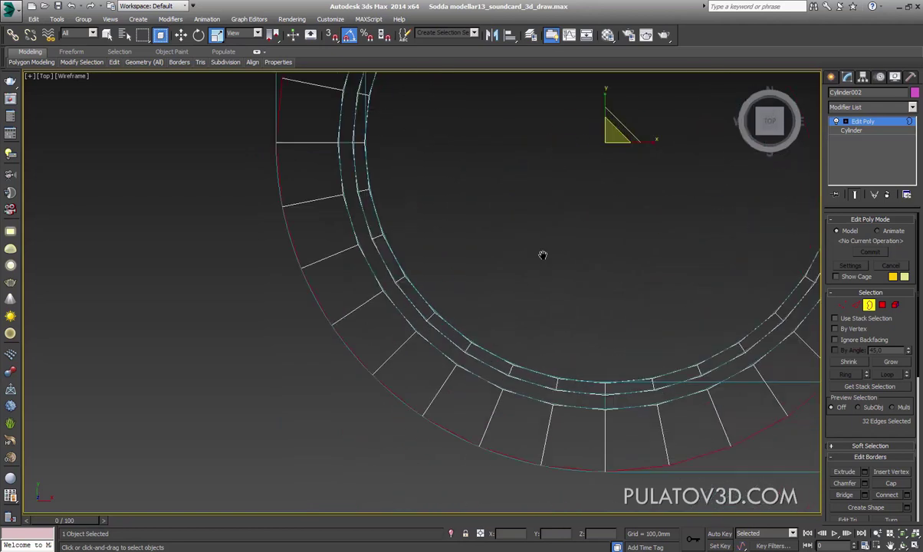
pyautogui.scroll(1, 542, 255)
pyautogui.moveTo(660, 109); pyautogui.dragTo(663, 108)
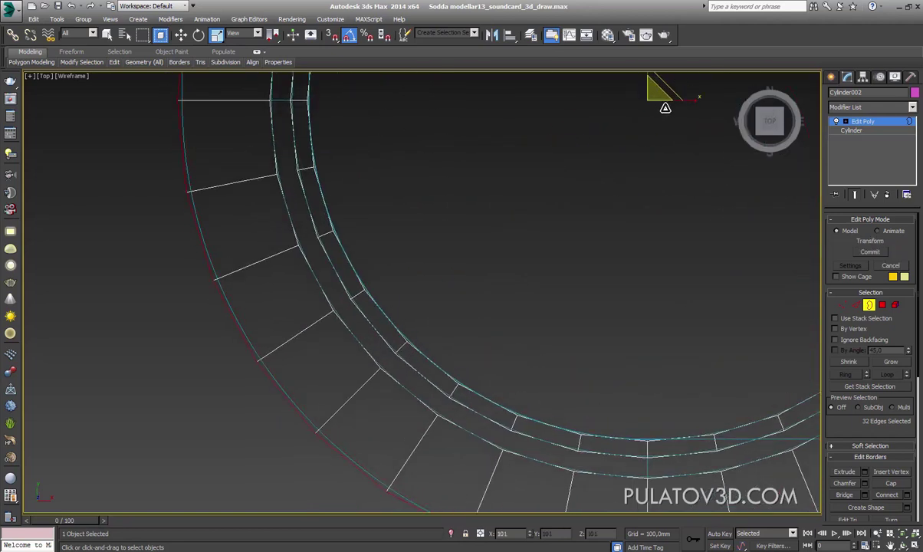
pyautogui.scroll(-1, 665, 107)
pyautogui.scroll(-1, 666, 108)
pyautogui.scroll(-1, 666, 107)
pyautogui.scroll(-1, 666, 107)
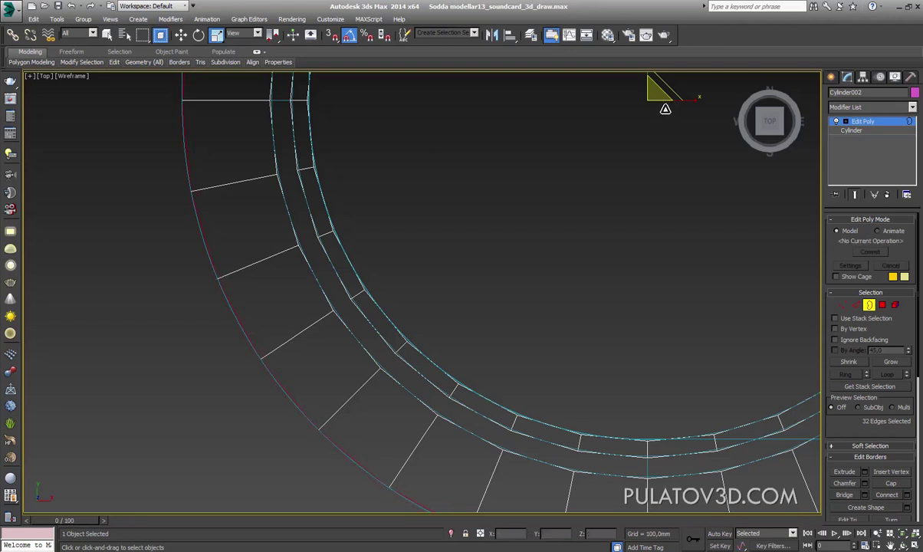
# Nudge the ring's scale up about half a percent with the Scale Transform Type-In Offset % spinner
pyautogui.rightClick(221, 41)
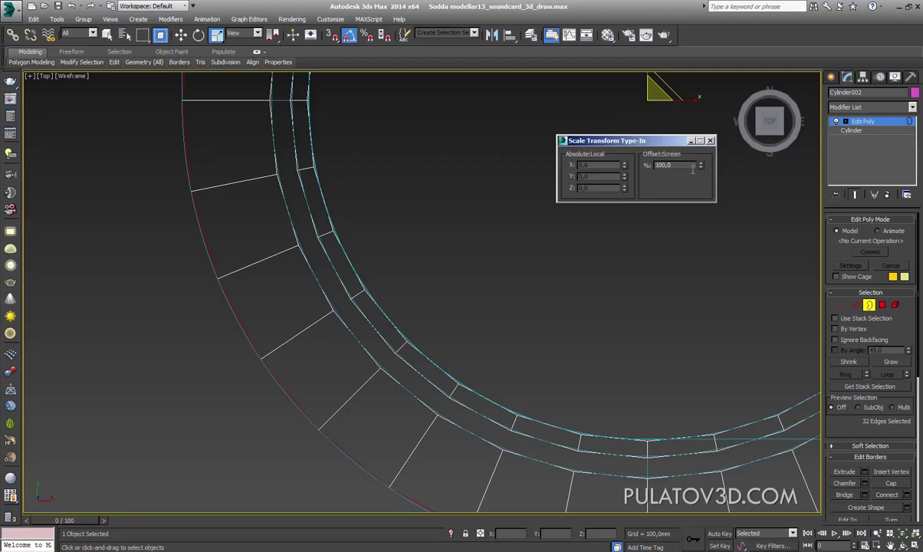
pyautogui.moveTo(699, 166); pyautogui.dragTo(710, 171)
pyautogui.moveTo(710, 171); pyautogui.dragTo(710, 171)
pyautogui.scroll(-5, 387, 344)
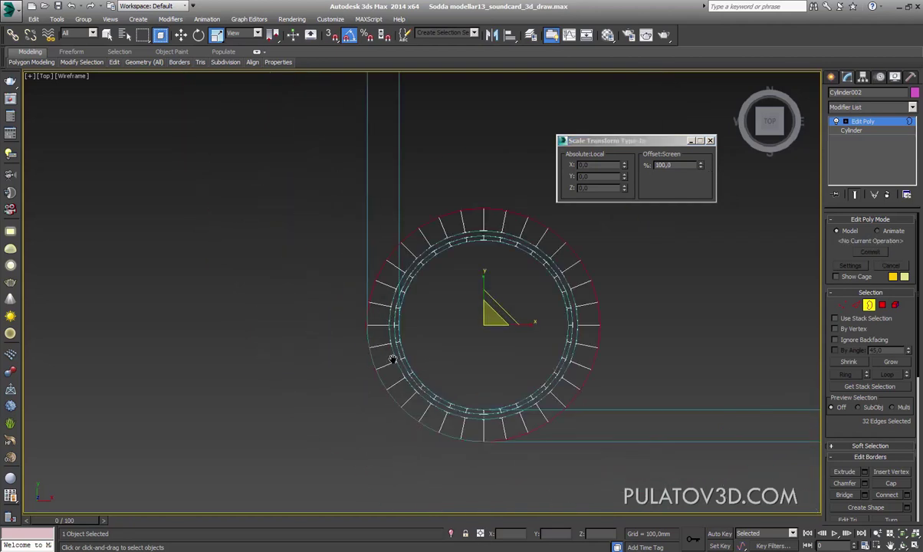
pyautogui.scroll(3, 394, 315)
pyautogui.scroll(3, 389, 314)
pyautogui.scroll(-1, 387, 314)
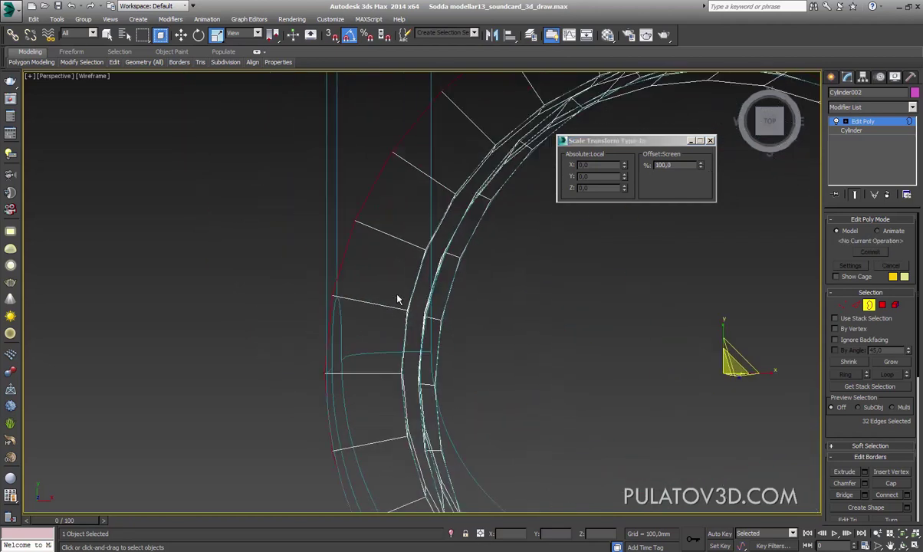
pyautogui.scroll(-6, 387, 313)
# Check the enlarged ring from a lower perspective angle
pyautogui.press('p')
pyautogui.scroll(3, 385, 335)
pyautogui.scroll(2, 394, 341)
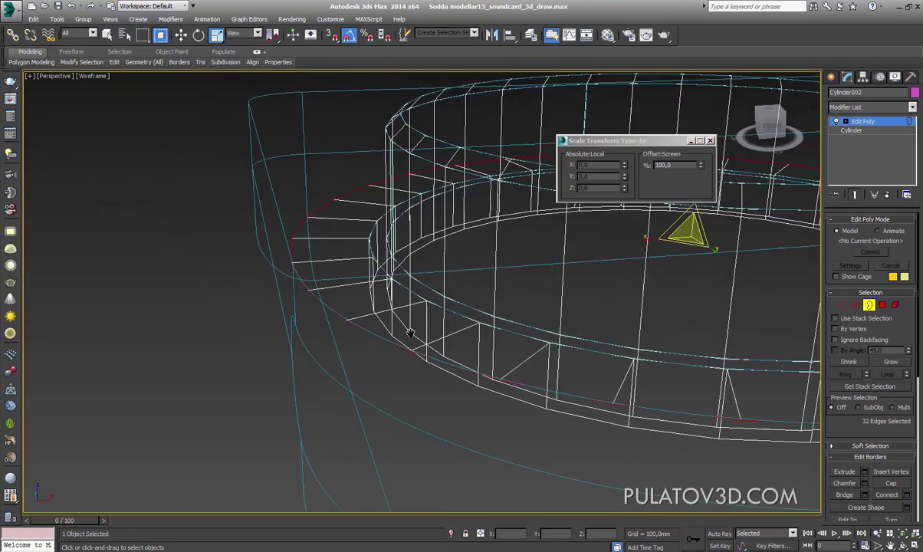
pyautogui.scroll(2, 383, 262)
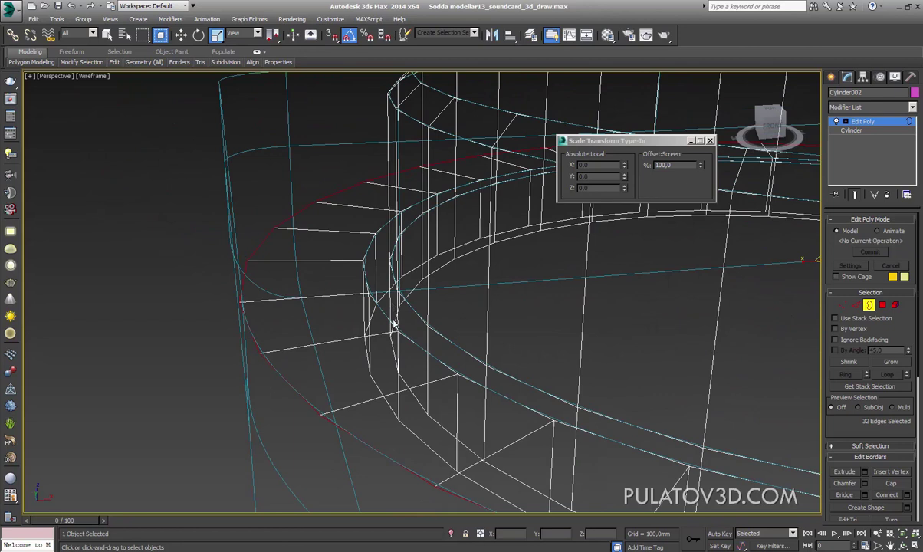
pyautogui.scroll(-3, 394, 325)
pyautogui.scroll(-3, 387, 323)
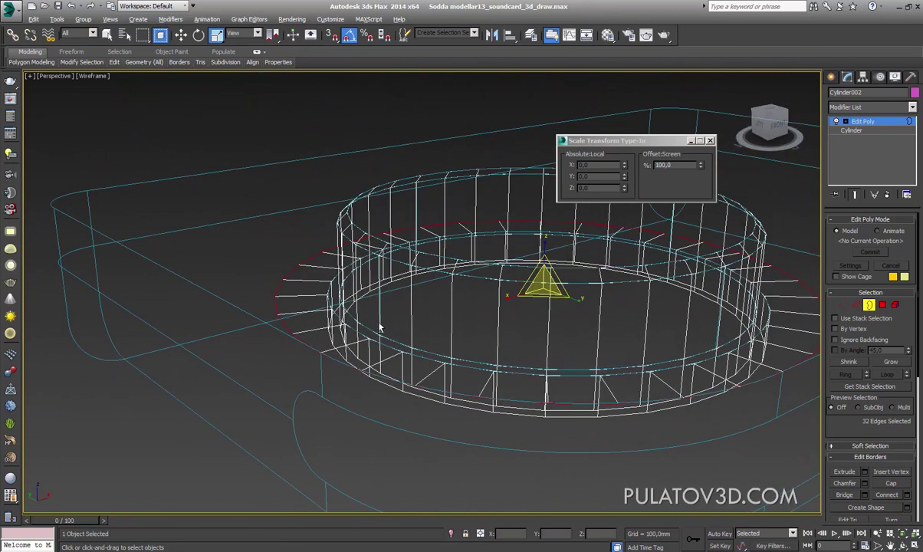
pyautogui.keyDown('alt'); pyautogui.moveTo(379, 328); pyautogui.dragTo(377, 330, button='middle'); pyautogui.keyUp('alt')
pyautogui.scroll(2, 414, 332)
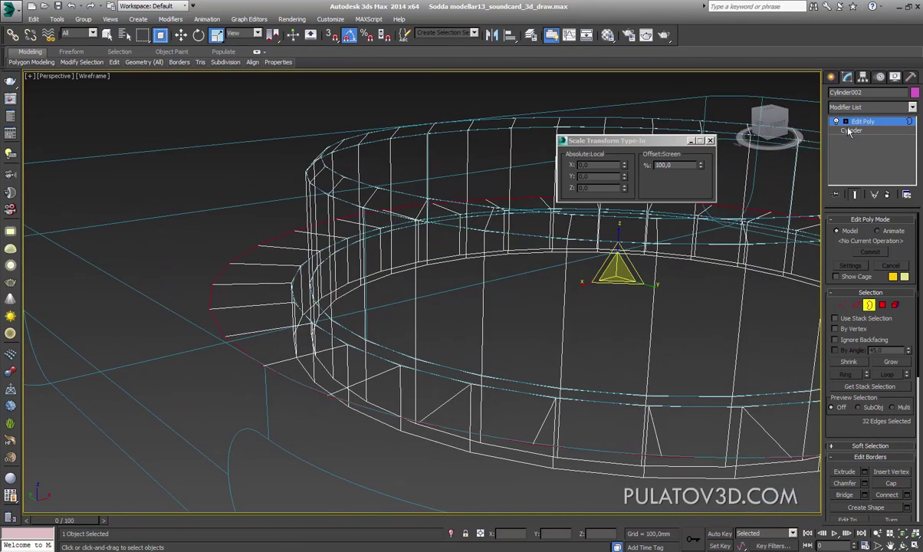
# Add a TurboSmooth modifier to the knob and inspect the result shaded
pyautogui.click(836, 107)
pyautogui.moveTo(914, 138); pyautogui.dragTo(917, 404)
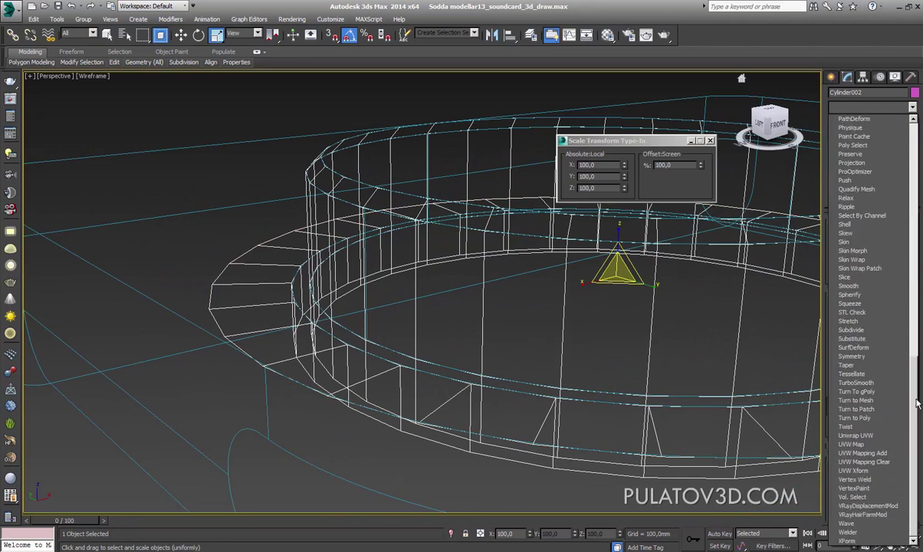
pyautogui.click(855, 382)
pyautogui.keyDown('alt'); pyautogui.moveTo(448, 283); pyautogui.dragTo(493, 308, button='middle'); pyautogui.keyUp('alt')
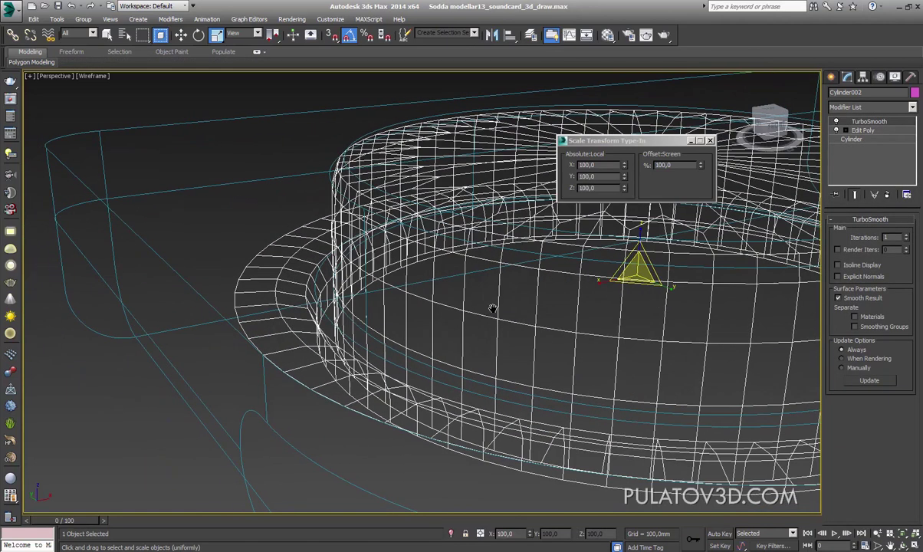
pyautogui.press('F3')
pyautogui.moveTo(291, 272)
pyautogui.keyDown('alt'); pyautogui.mouseDown(button='middle')
pyautogui.moveTo(381, 315)
pyautogui.moveTo(519, 318)
pyautogui.mouseUp(button='middle'); pyautogui.keyUp('alt')
pyautogui.press('F3')
# Select the knob-base vertices at Edit Poly Vertex level, then return to TurboSmooth
pyautogui.click(846, 130)
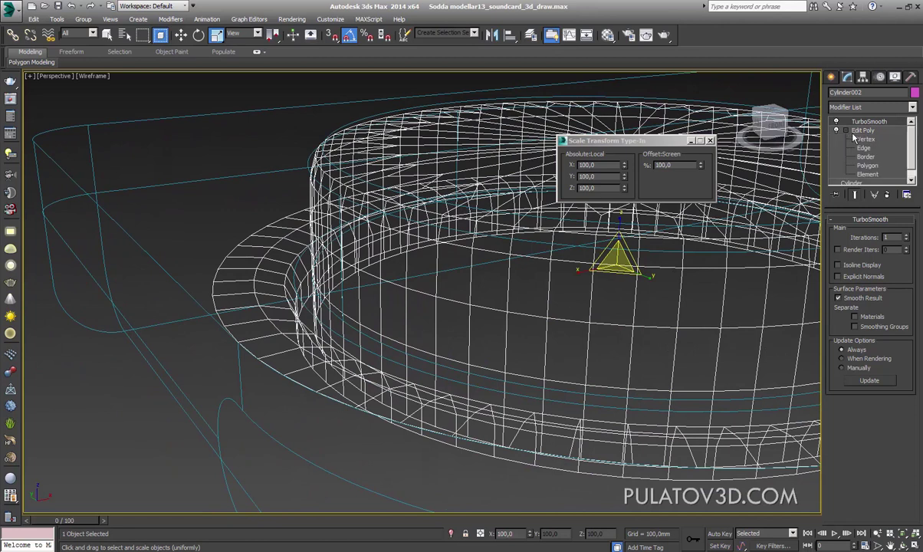
pyautogui.click(863, 139)
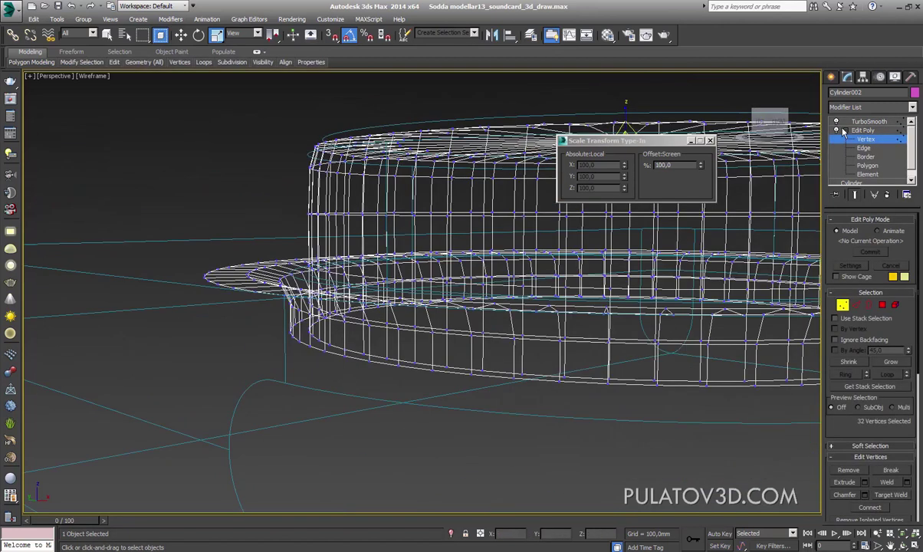
pyautogui.keyDown('alt'); pyautogui.moveTo(460, 268); pyautogui.dragTo(355, 253, button='middle'); pyautogui.keyUp('alt')
pyautogui.moveTo(204, 257); pyautogui.dragTo(632, 210)
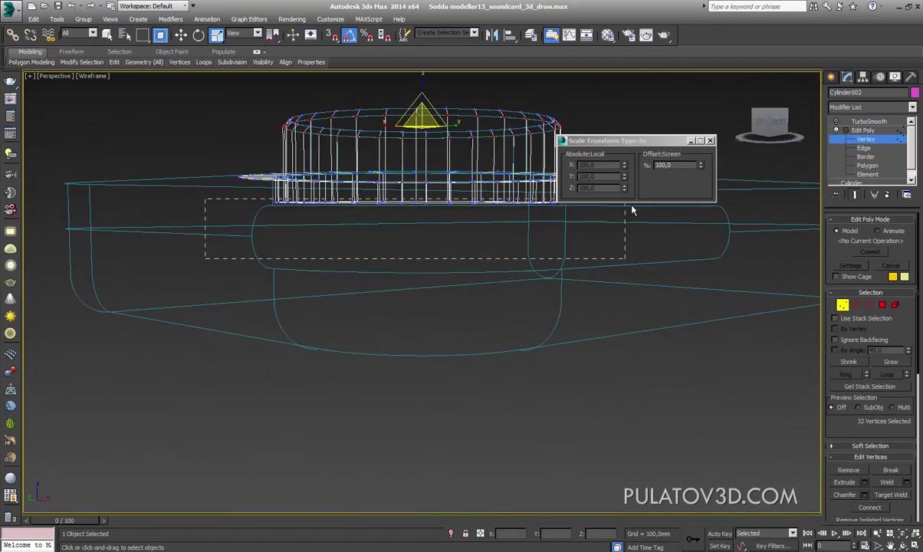
pyautogui.keyDown('alt'); pyautogui.moveTo(437, 280); pyautogui.dragTo(475, 354, button='middle'); pyautogui.keyUp('alt')
pyautogui.press('F3')
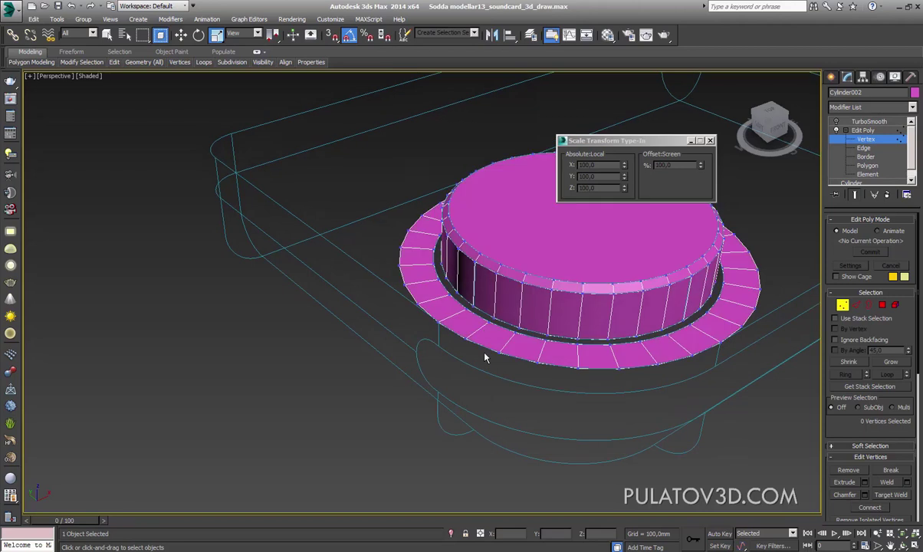
pyautogui.scroll(5, 485, 357)
pyautogui.click(865, 122)
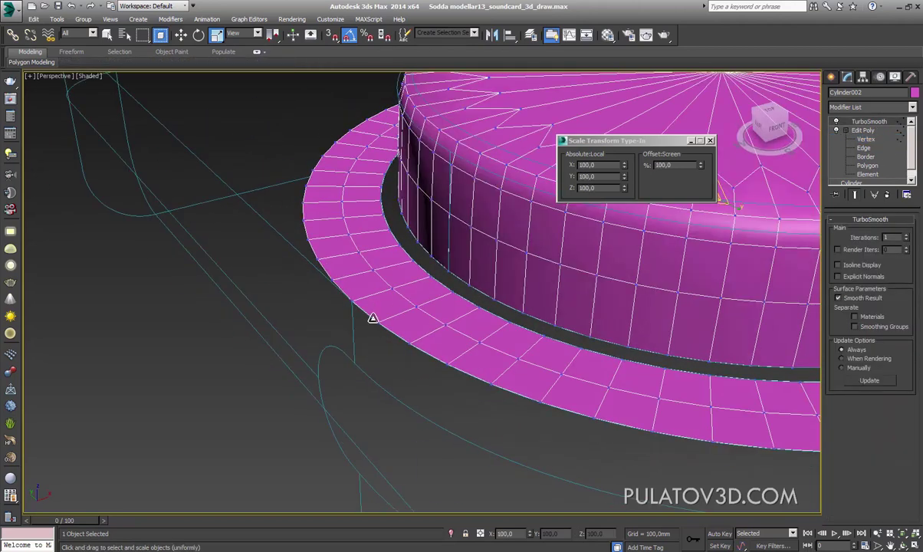
pyautogui.keyDown('alt'); pyautogui.moveTo(373, 318); pyautogui.dragTo(342, 206, button='middle'); pyautogui.keyUp('alt')
pyautogui.keyDown('alt'); pyautogui.moveTo(350, 297); pyautogui.dragTo(391, 325, button='middle'); pyautogui.keyUp('alt')
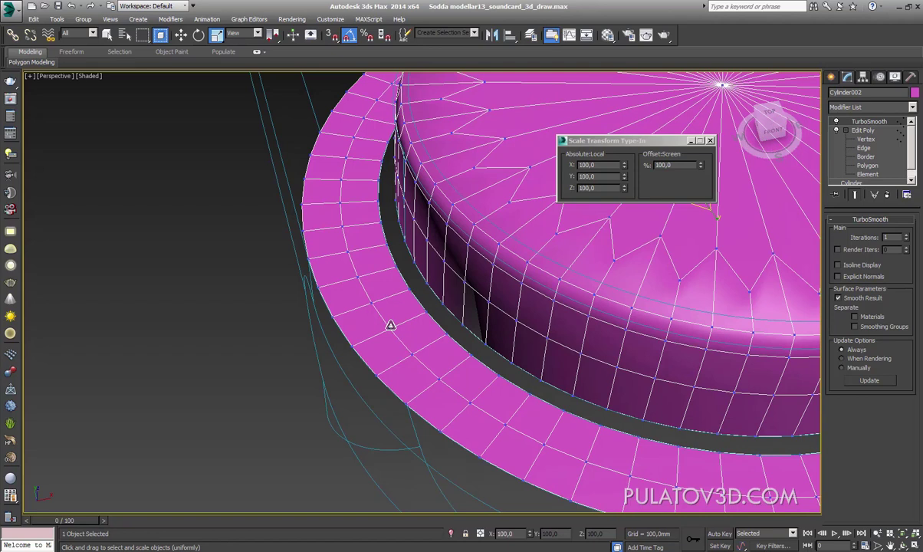
pyautogui.press('t')
pyautogui.scroll(3, 432, 294)
pyautogui.scroll(3, 451, 294)
pyautogui.scroll(2, 527, 305)
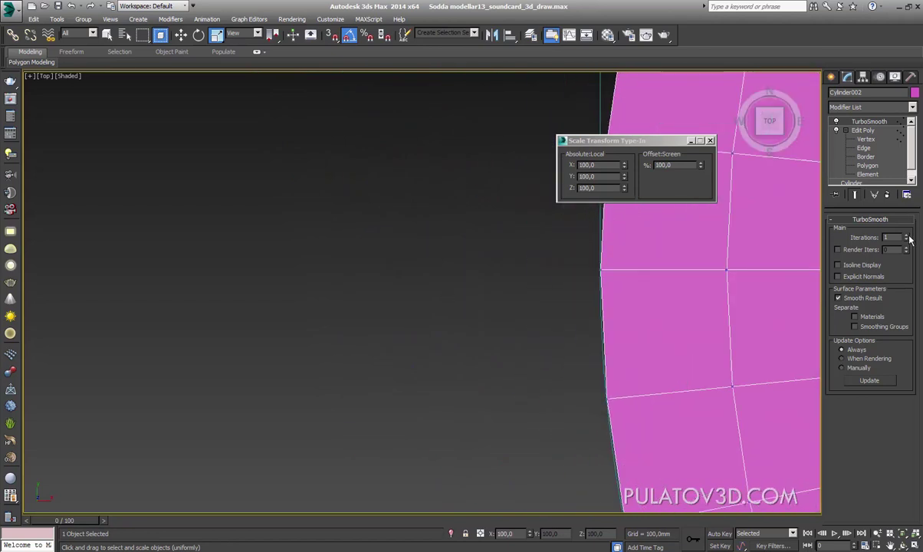
pyautogui.click(907, 237)
pyautogui.scroll(-3, 579, 286)
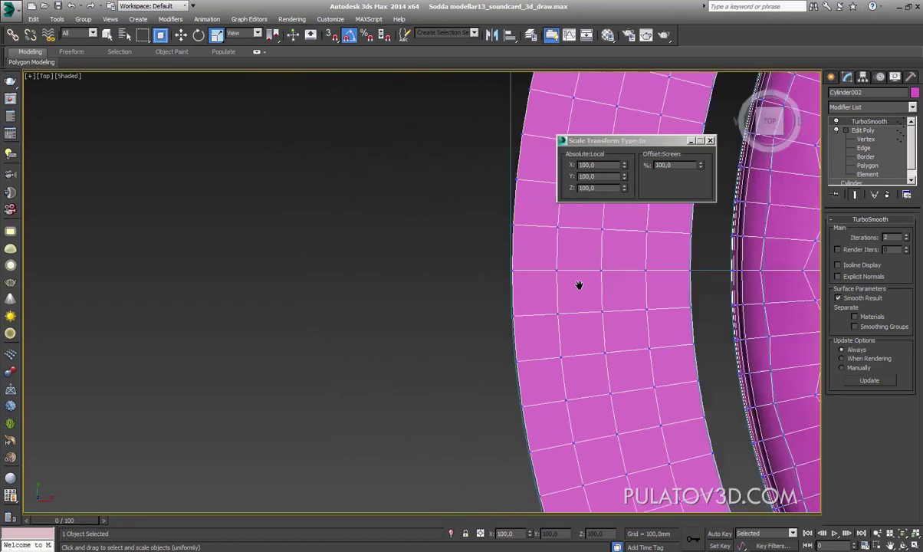
pyautogui.scroll(-2, 566, 266)
pyautogui.press('F3')
pyautogui.scroll(-2, 497, 239)
pyautogui.scroll(2, 490, 247)
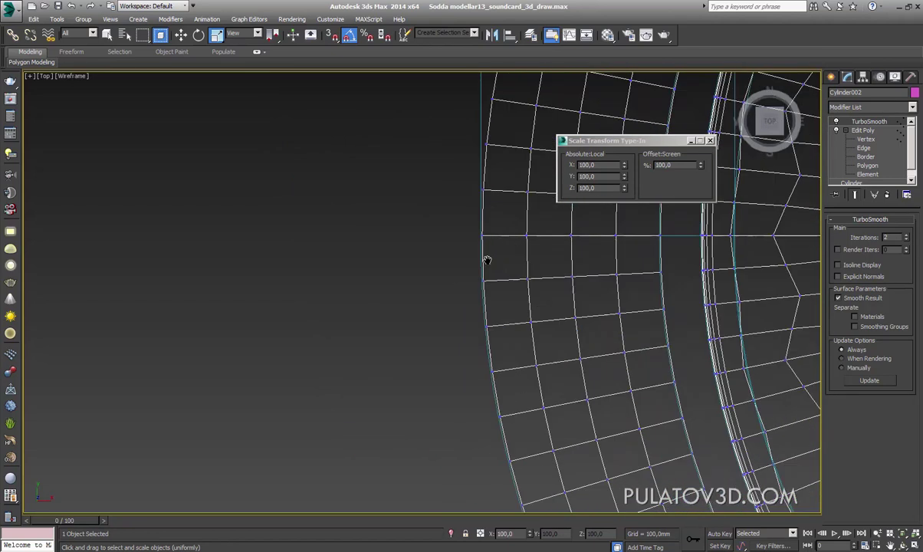
pyautogui.scroll(2, 500, 341)
pyautogui.moveTo(503, 351); pyautogui.dragTo(486, 371, button='middle')
pyautogui.scroll(-5, 441, 335)
pyautogui.press('F3')
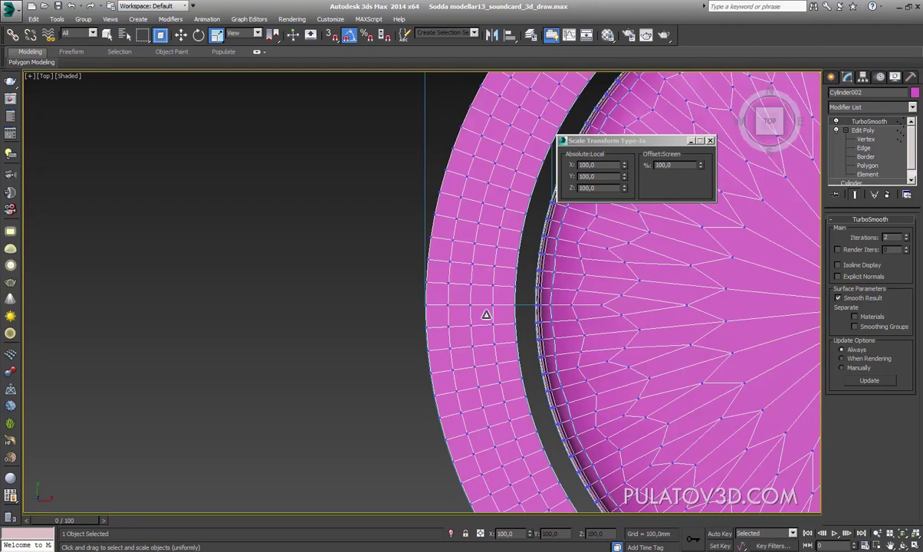
pyautogui.scroll(4, 432, 313)
pyautogui.scroll(2, 501, 360)
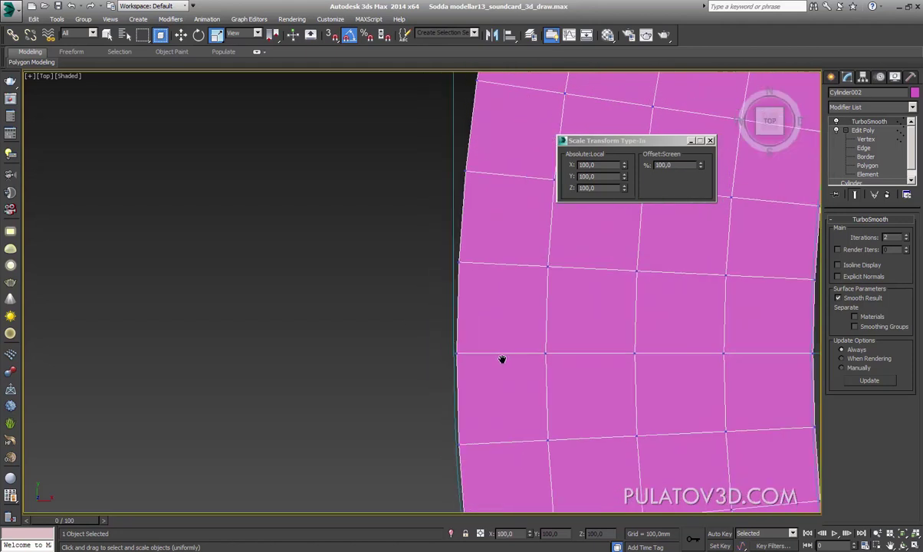
pyautogui.press('F3')
pyautogui.scroll(5, 465, 367)
pyautogui.scroll(2, 467, 381)
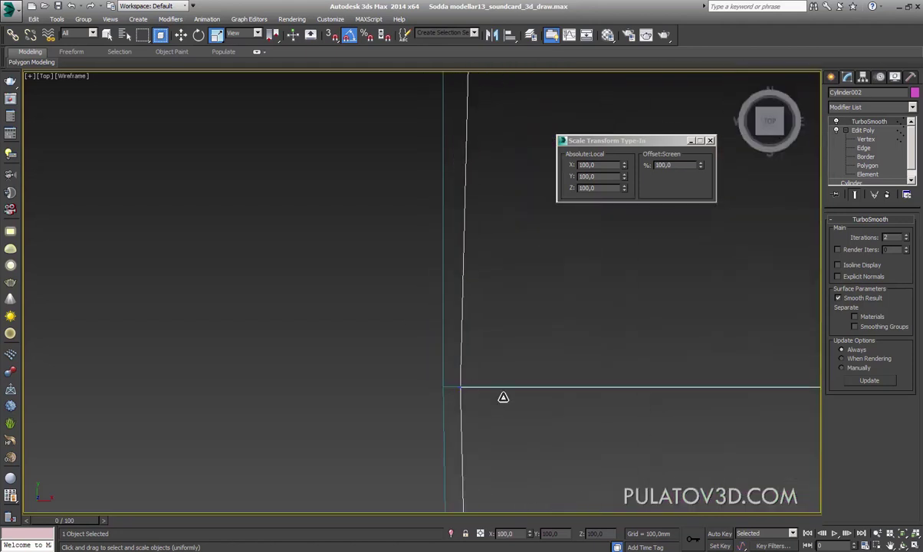
pyautogui.scroll(-3, 500, 397)
pyautogui.scroll(-3, 521, 323)
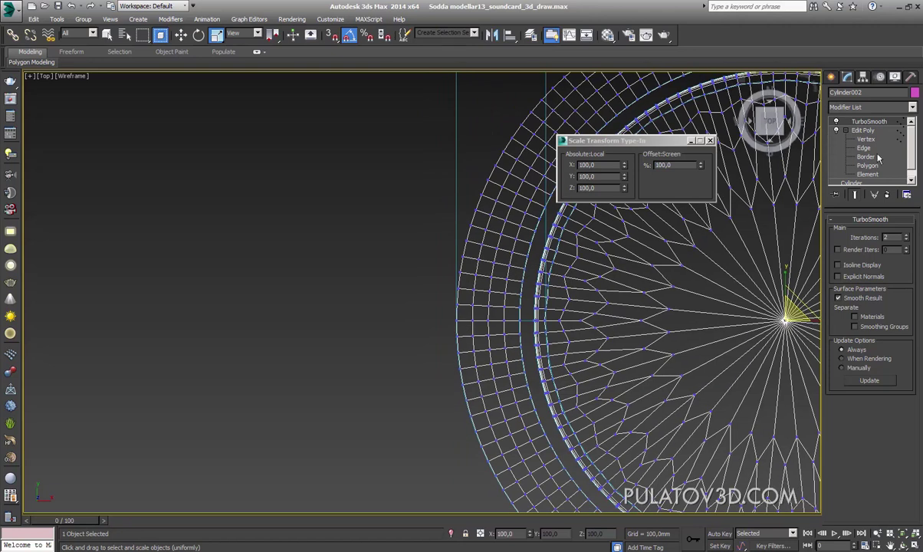
pyautogui.click(864, 148)
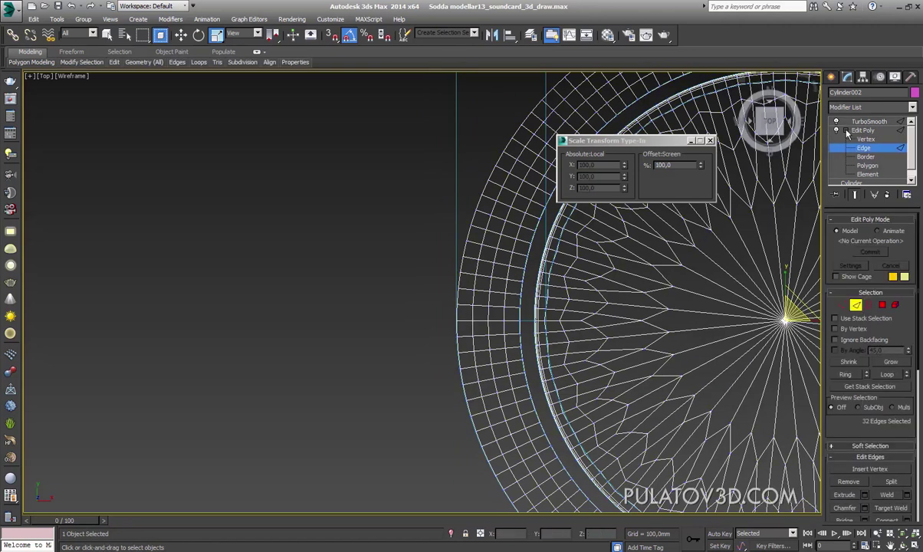
pyautogui.scroll(3, 636, 313)
pyautogui.scroll(2, 637, 312)
pyautogui.scroll(2, 513, 255)
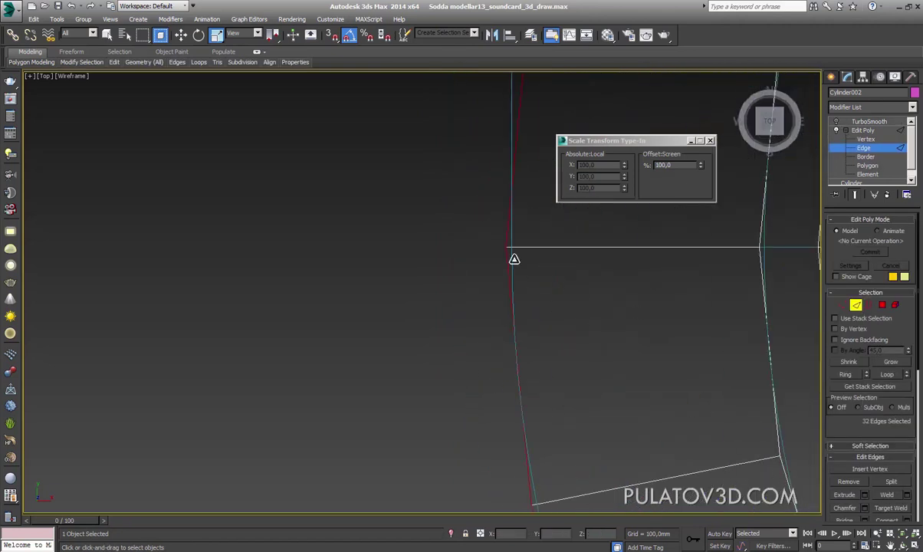
pyautogui.click(836, 122)
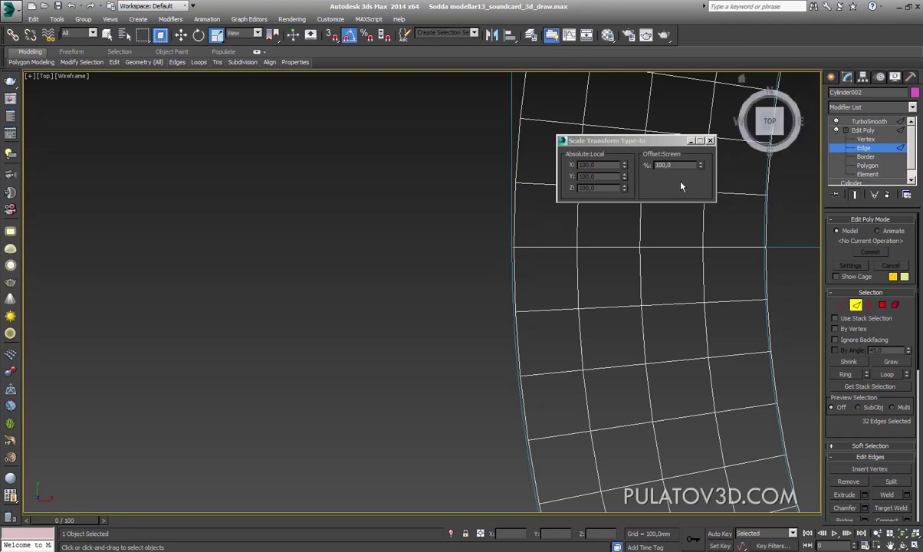
pyautogui.click(861, 132)
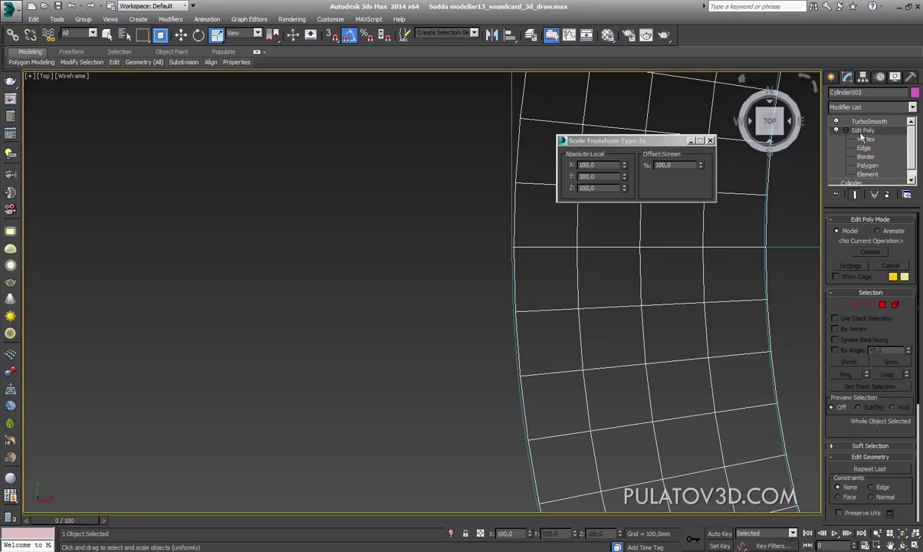
pyautogui.click(861, 202)
pyautogui.click(861, 203)
pyautogui.click(861, 203)
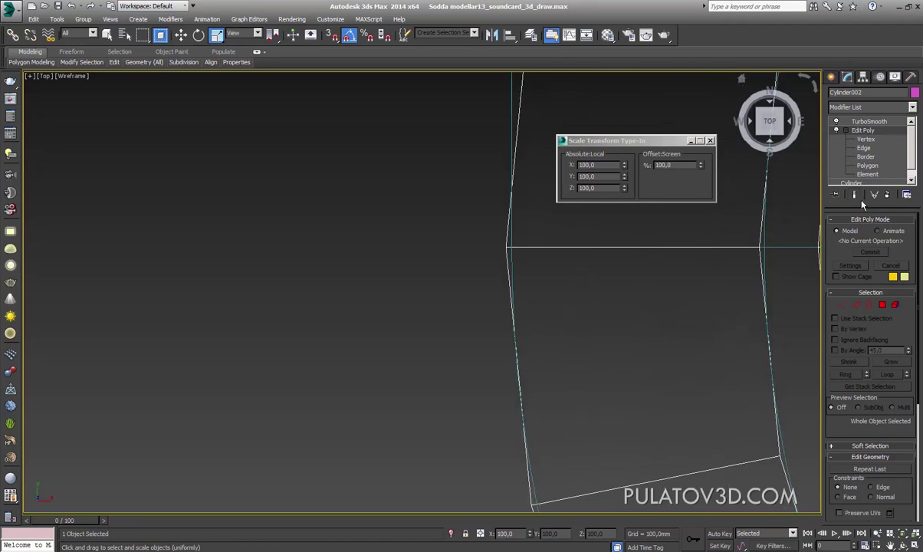
pyautogui.click(861, 202)
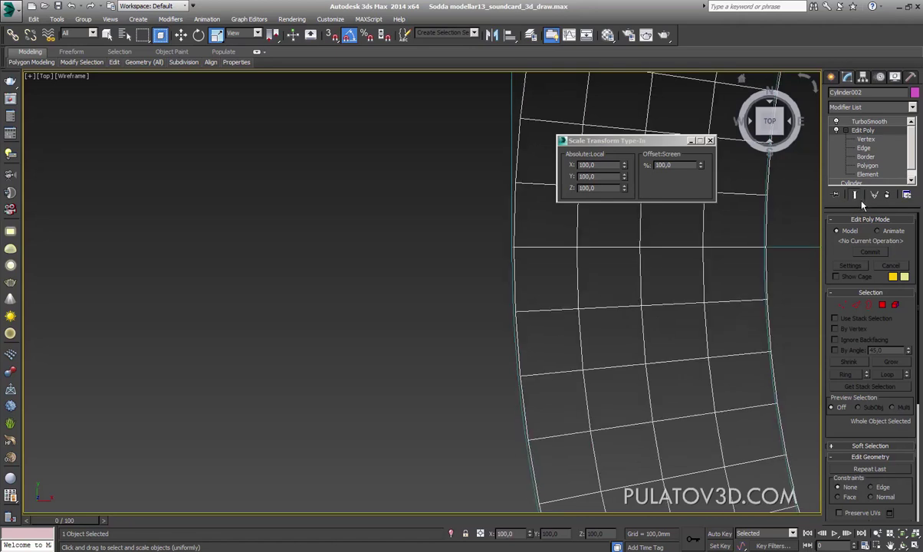
pyautogui.click(868, 122)
# Turn on Isoline Display for the TurboSmooth knob mesh
pyautogui.moveTo(692, 303); pyautogui.dragTo(603, 303, button='middle')
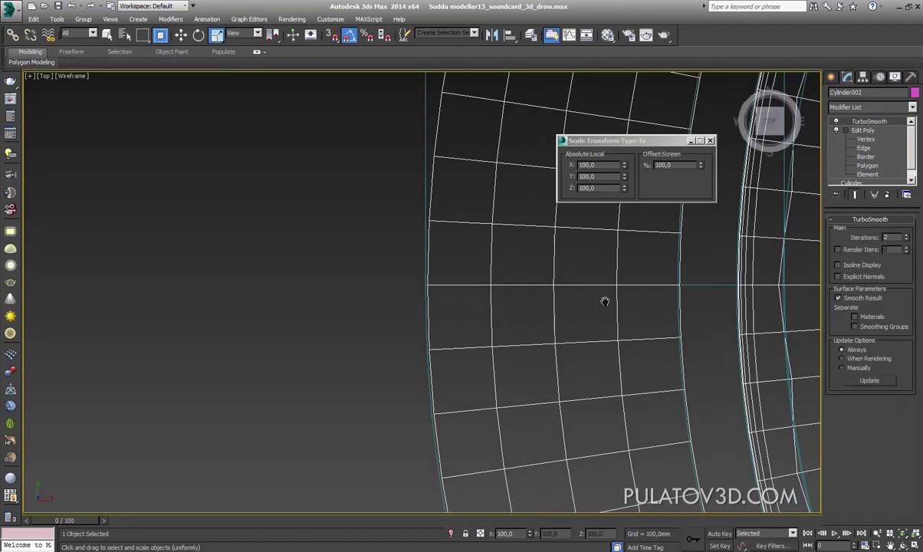
pyautogui.doubleClick(883, 236)
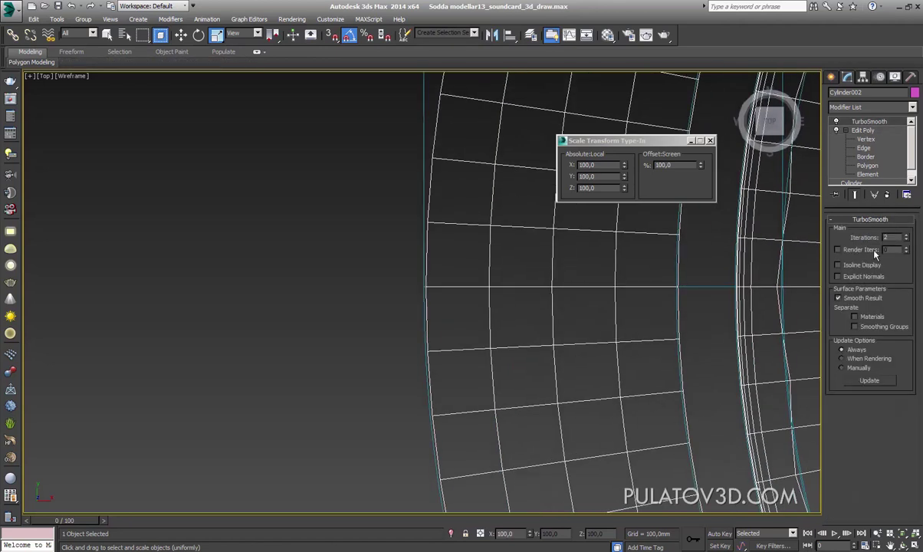
pyautogui.click(843, 265)
pyautogui.scroll(-5, 550, 201)
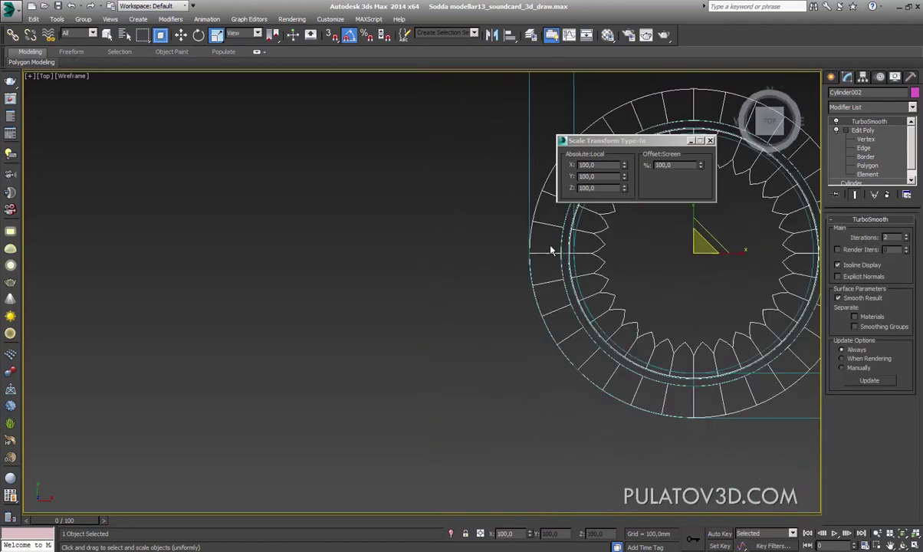
pyautogui.moveTo(516, 230); pyautogui.dragTo(479, 283, button='middle')
pyautogui.scroll(3, 539, 278)
pyautogui.scroll(3, 569, 276)
pyautogui.scroll(3, 579, 262)
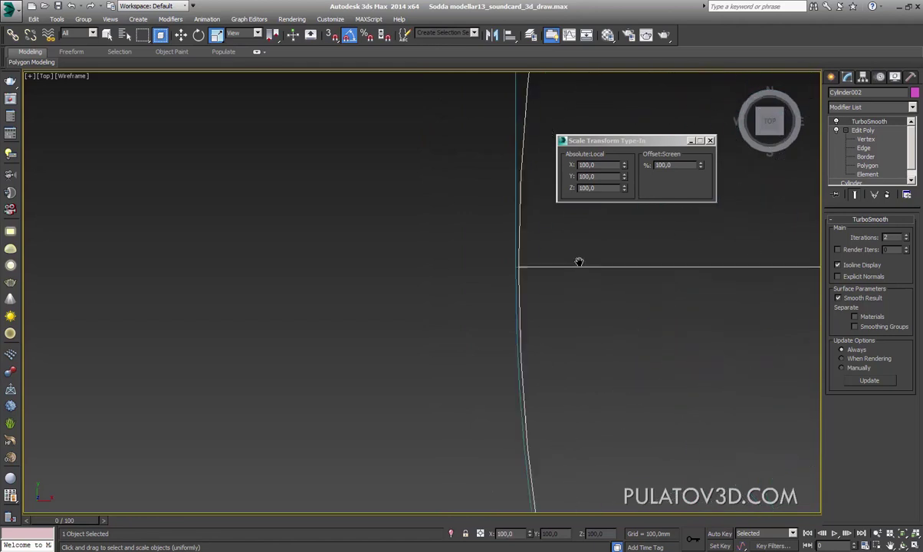
# At Edit Poly Border level, select the ring's 32-edge border loop and scale it slightly
pyautogui.click(866, 147)
pyautogui.click(866, 157)
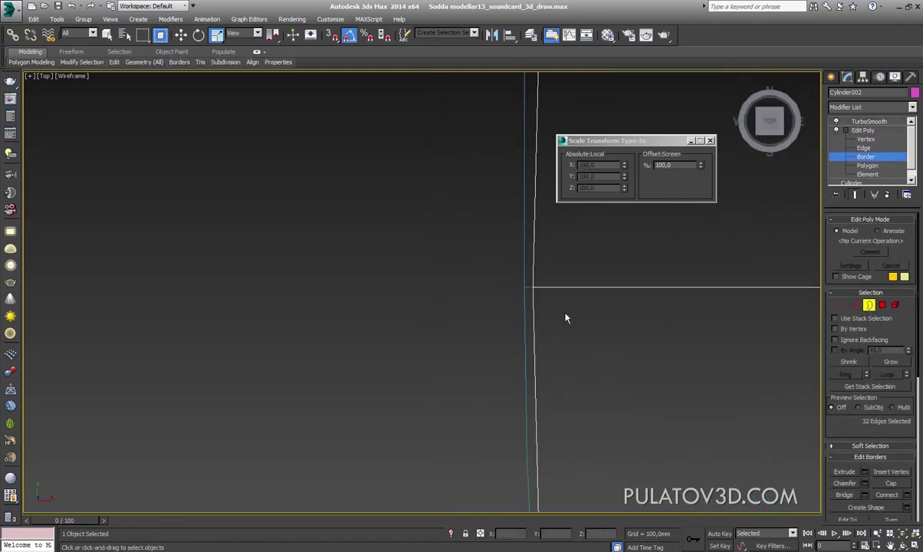
pyautogui.scroll(-2, 537, 284)
pyautogui.scroll(-1, 529, 287)
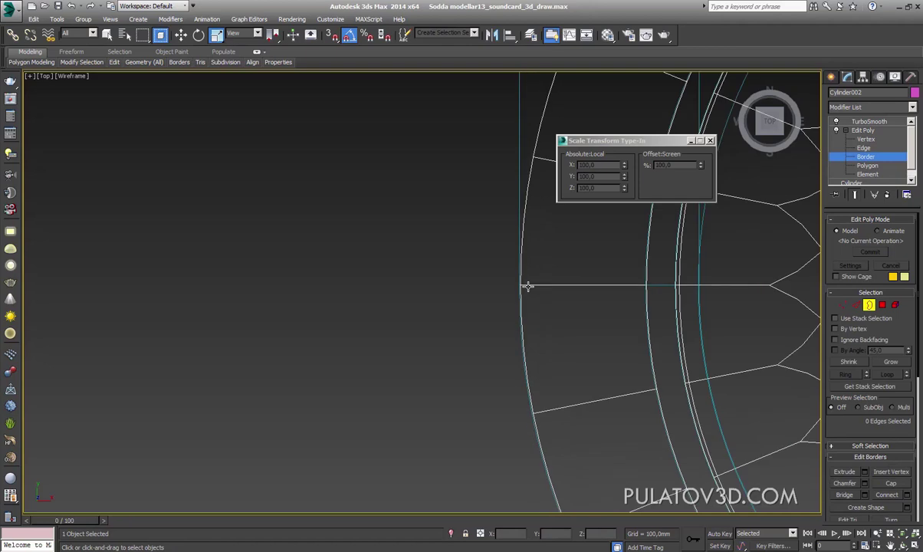
pyautogui.scroll(-2, 529, 284)
pyautogui.scroll(-2, 513, 270)
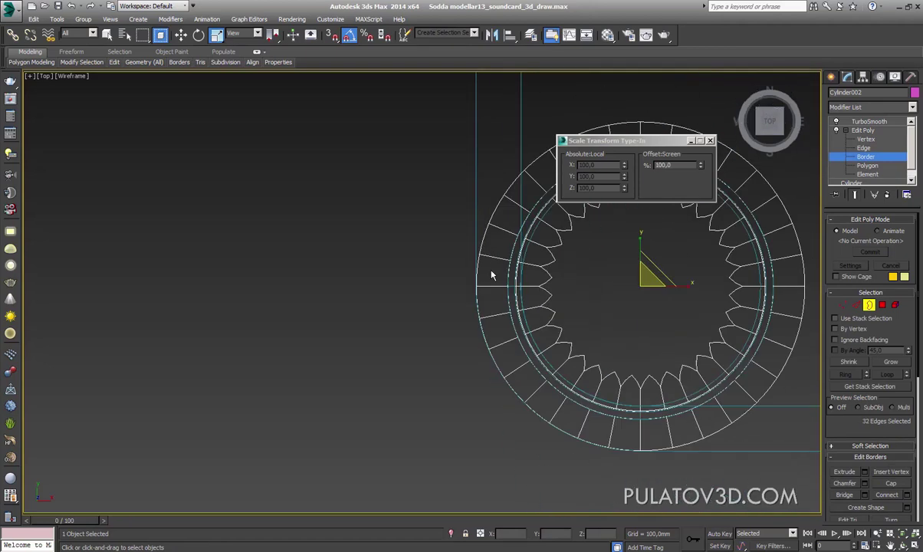
pyautogui.scroll(1, 487, 287)
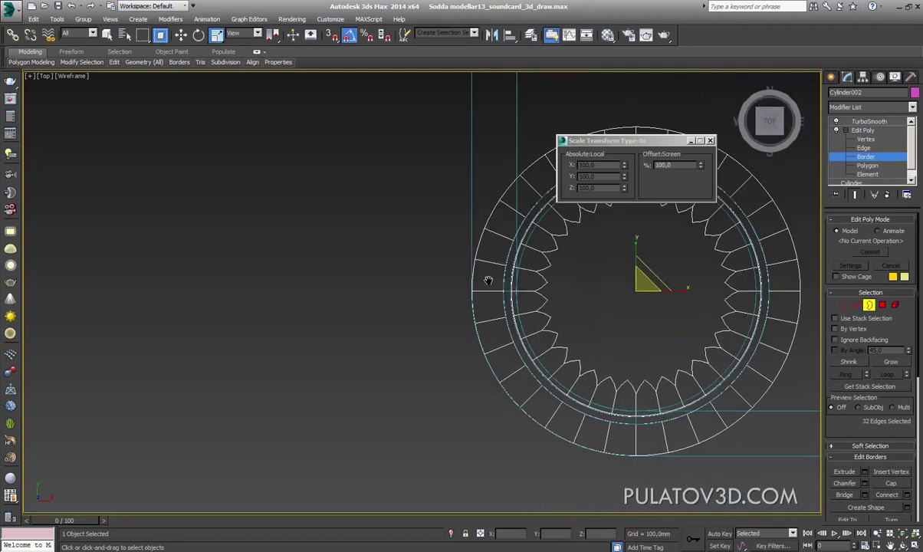
pyautogui.scroll(2, 484, 273)
pyautogui.scroll(2, 482, 287)
pyautogui.scroll(2, 536, 268)
pyautogui.scroll(-1, 460, 286)
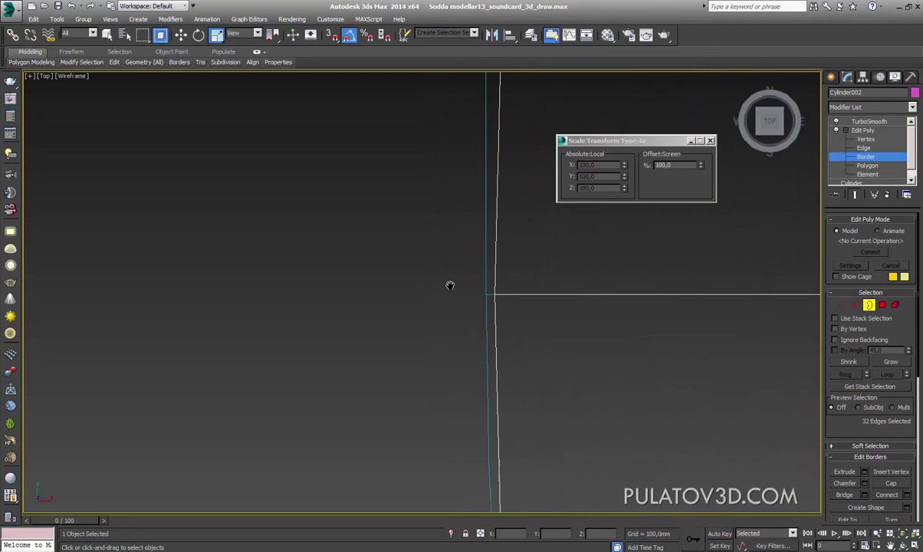
pyautogui.scroll(1, 484, 311)
pyautogui.scroll(2, 490, 314)
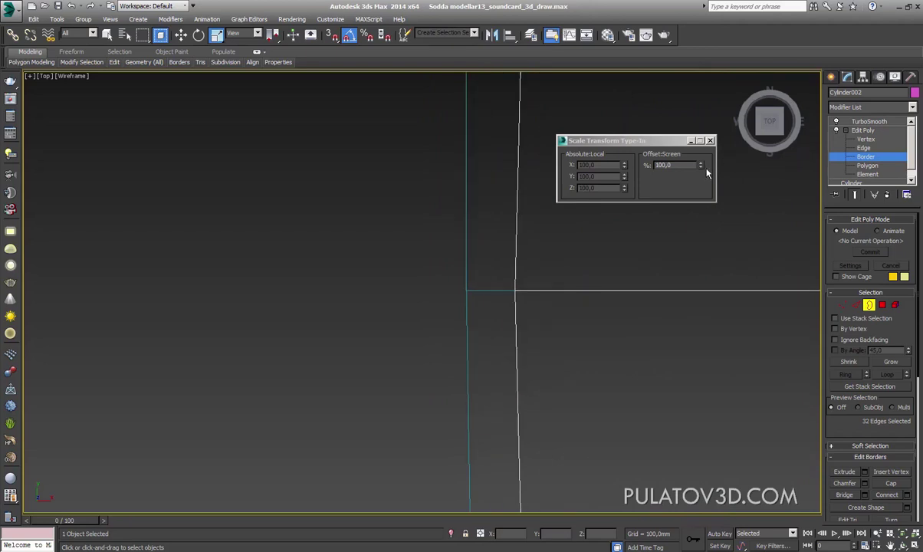
pyautogui.moveTo(701, 165); pyautogui.dragTo(707, 175)
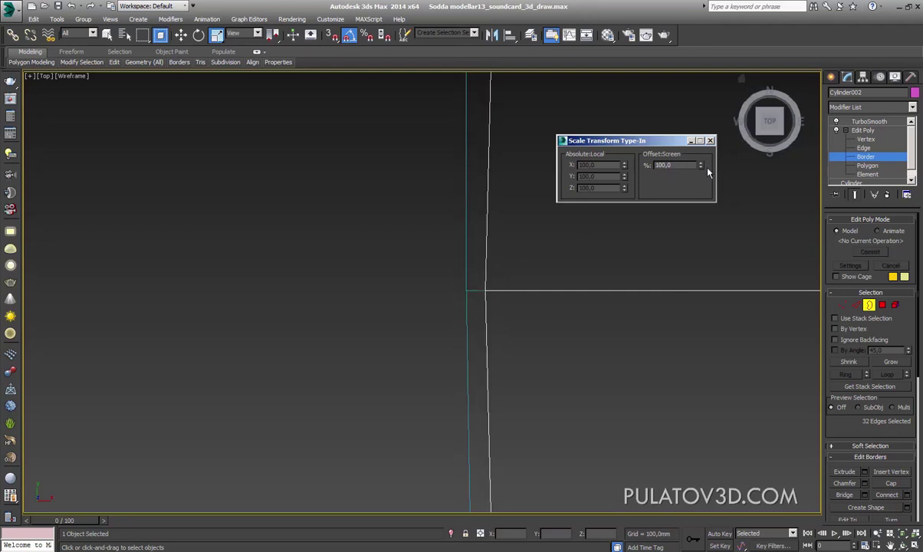
# Nudge the border's scale with Offset % entries of 100,05 and 100,01, undoing an overshoot
pyautogui.moveTo(701, 167); pyautogui.dragTo(708, 176)
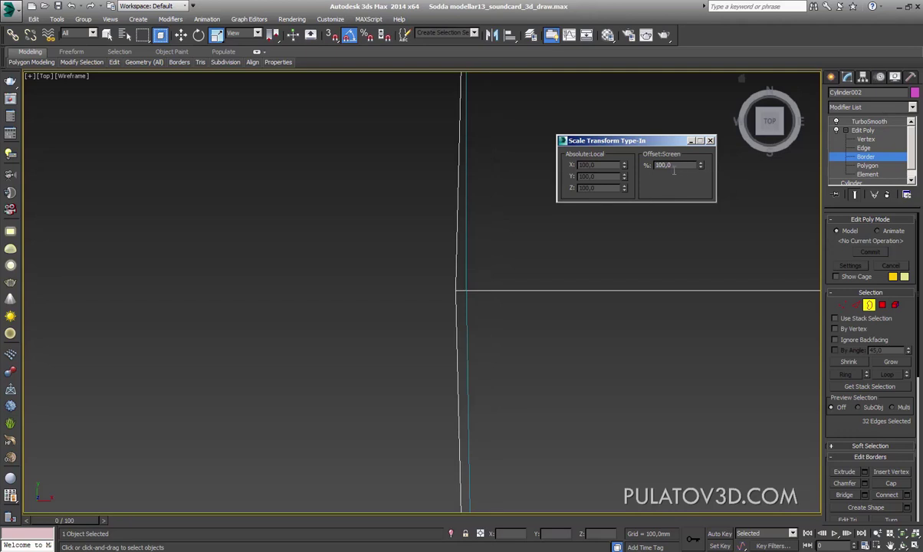
pyautogui.hotkey('ctrl', 'z')
pyautogui.write('5')
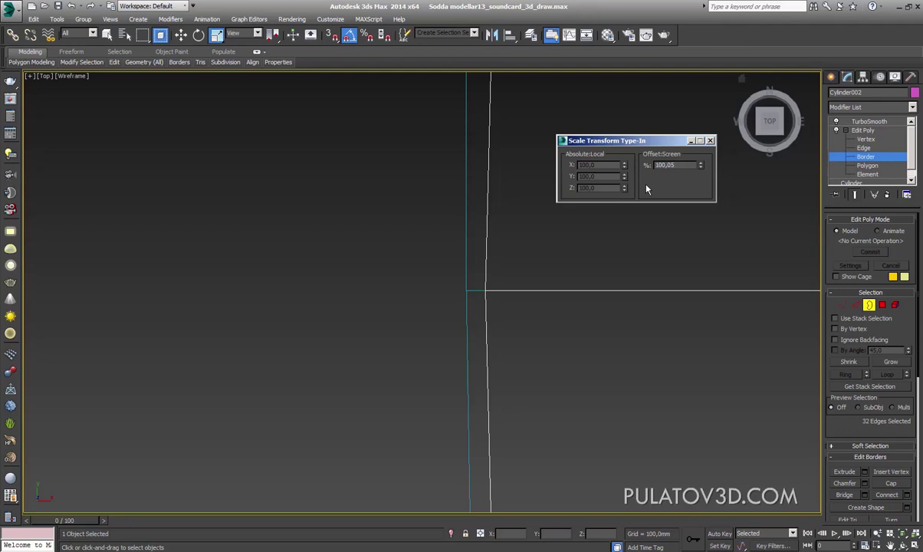
pyautogui.press('Return')
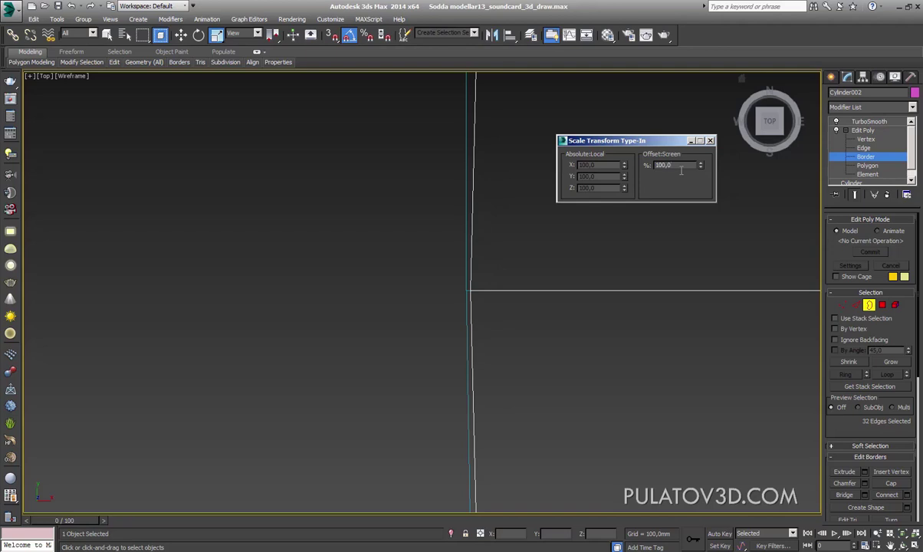
pyautogui.write('1')
pyautogui.press('Return')
pyautogui.click(681, 170)
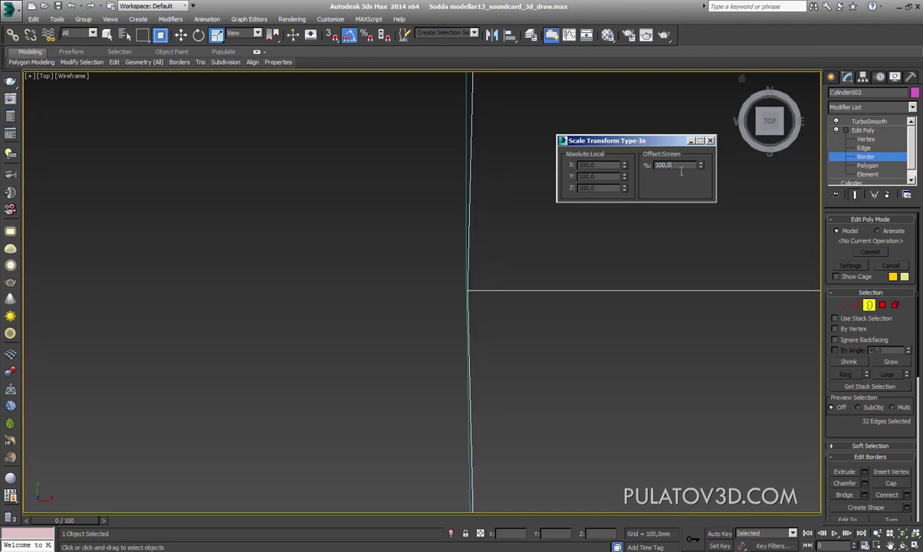
pyautogui.write('1')
pyautogui.press('Return')
pyautogui.moveTo(439, 278); pyautogui.dragTo(430, 328)
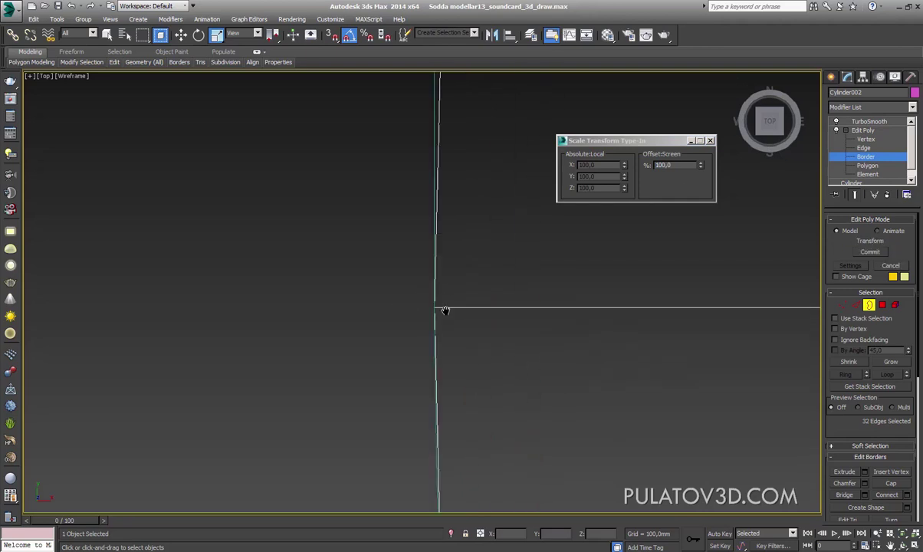
# Inspect the 32-sided ring and its flat base flange in perspective and top views
pyautogui.scroll(-3, 444, 311)
pyautogui.scroll(-3, 444, 312)
pyautogui.scroll(-2, 455, 307)
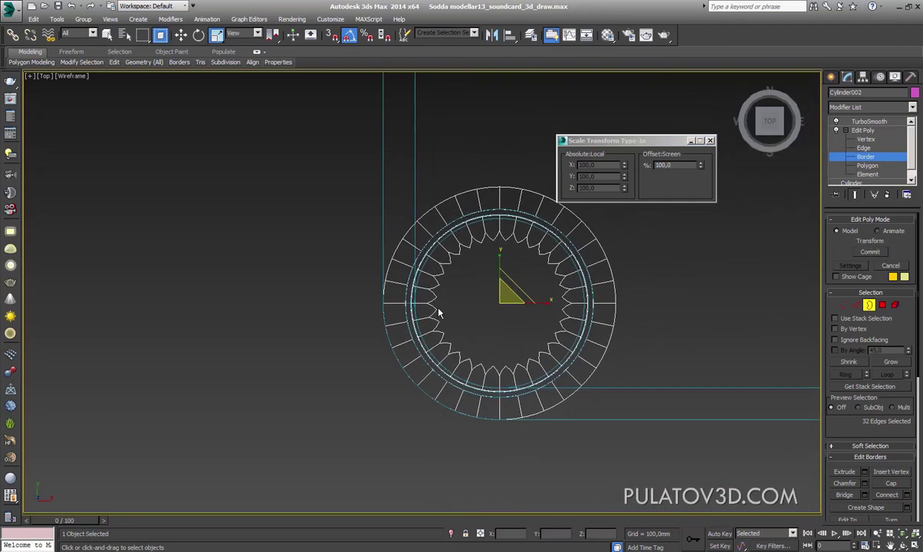
pyautogui.scroll(-3, 458, 303)
pyautogui.press('p')
pyautogui.moveTo(460, 299)
pyautogui.keyDown('alt'); pyautogui.mouseDown(button='middle')
pyautogui.moveTo(492, 284)
pyautogui.moveTo(457, 280)
pyautogui.mouseUp(button='middle'); pyautogui.keyUp('alt')
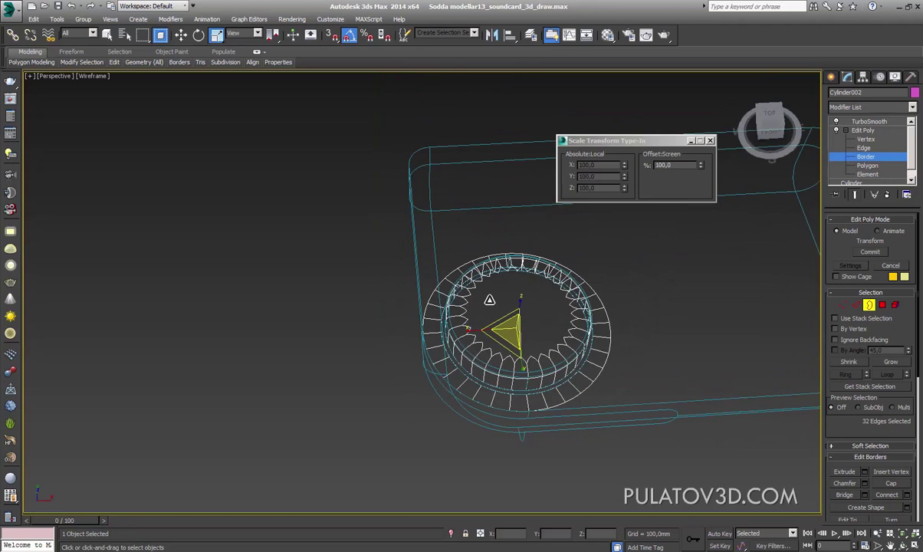
pyautogui.press('t')
pyautogui.scroll(3, 467, 301)
pyautogui.scroll(5, 467, 302)
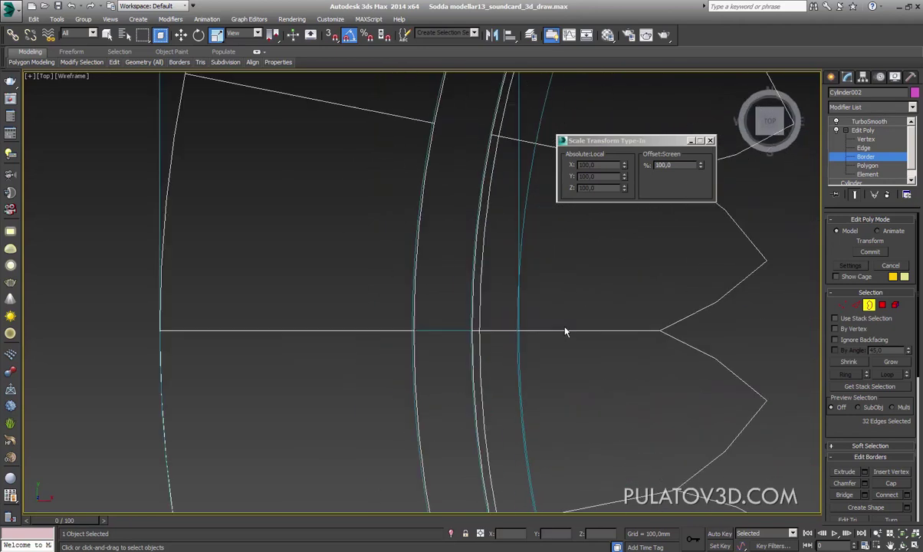
pyautogui.scroll(4, 501, 320)
pyautogui.scroll(-5, 519, 286)
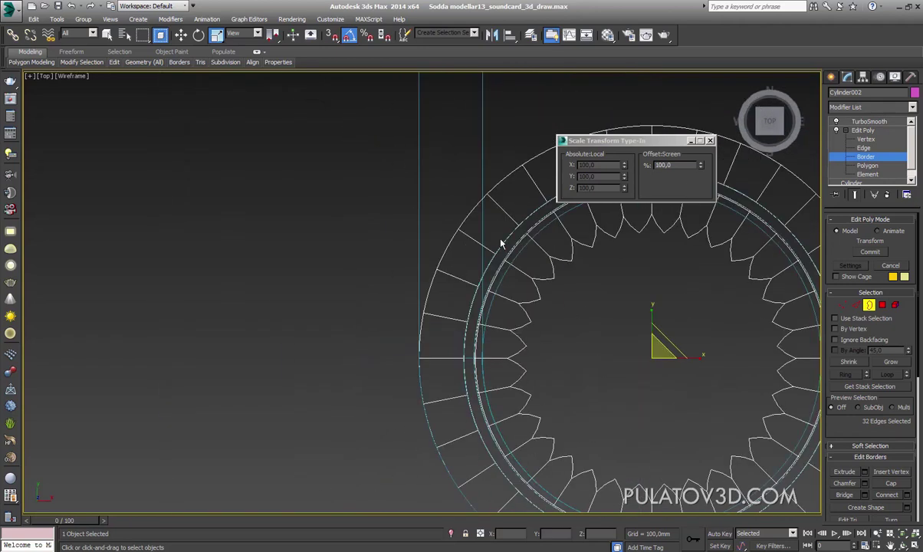
pyautogui.scroll(-2, 501, 243)
pyautogui.moveTo(600, 301); pyautogui.dragTo(555, 344, button='middle')
pyautogui.scroll(-1, 555, 344)
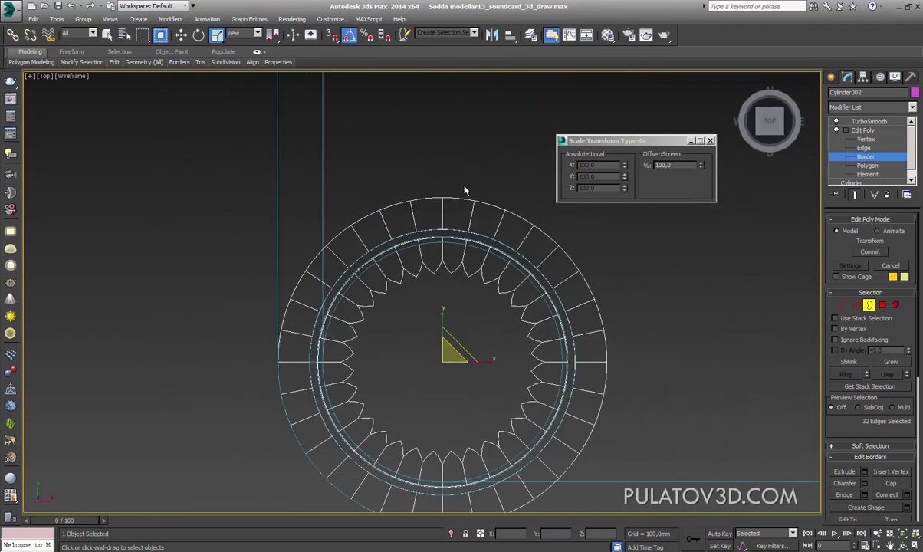
pyautogui.scroll(5, 402, 369)
pyautogui.scroll(-3, 388, 378)
pyautogui.scroll(-3, 458, 307)
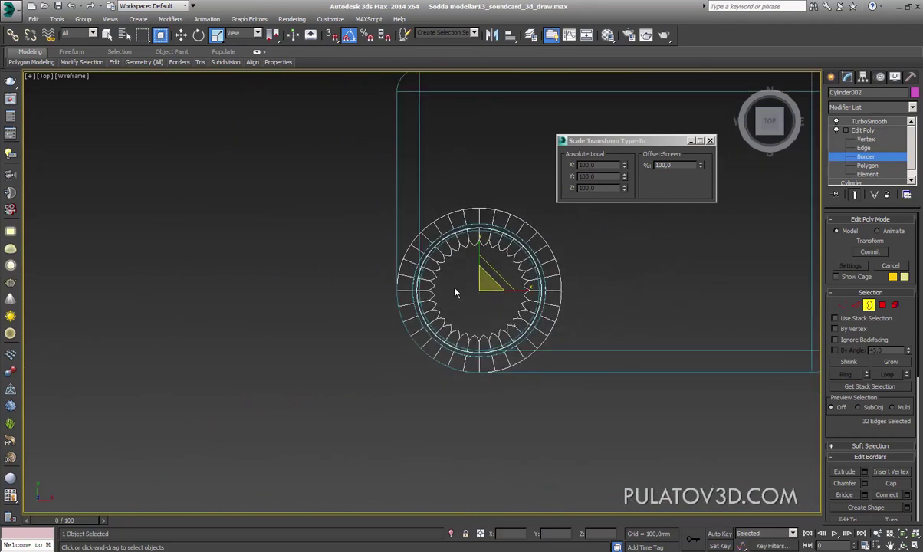
# Orbit to a tilted, side-on view of the ring and deselect the border edges
pyautogui.press('p')
pyautogui.scroll(-2, 458, 349)
pyautogui.moveTo(461, 331)
pyautogui.keyDown('alt'); pyautogui.mouseDown(button='middle')
pyautogui.moveTo(524, 298)
pyautogui.moveTo(539, 320)
pyautogui.moveTo(524, 324)
pyautogui.moveTo(814, 196)
pyautogui.mouseUp(button='middle'); pyautogui.keyUp('alt')
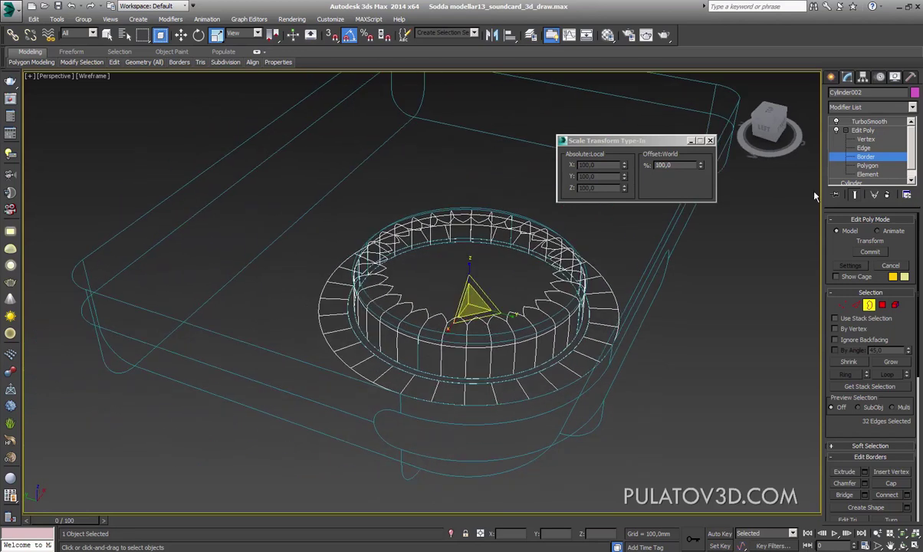
pyautogui.keyDown('alt'); pyautogui.moveTo(845, 135); pyautogui.dragTo(890, 237, button='middle'); pyautogui.keyUp('alt')
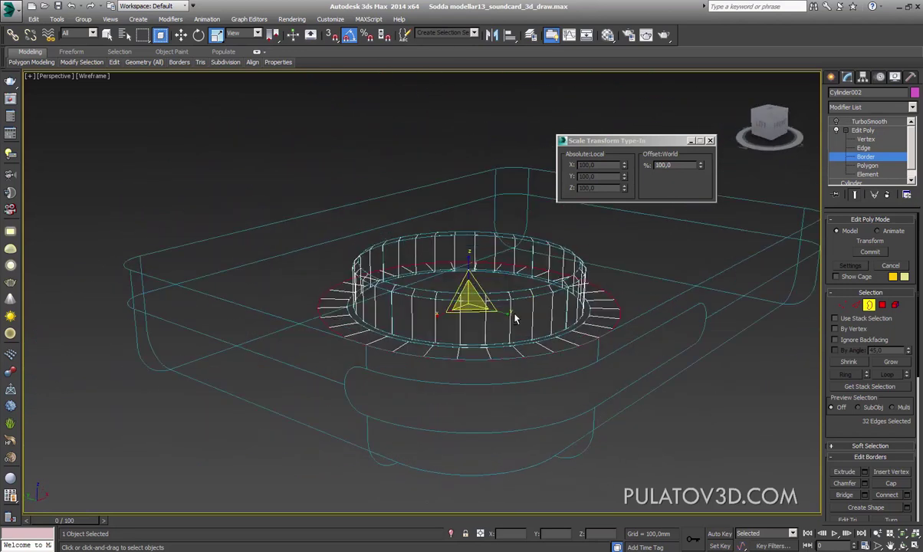
pyautogui.click(552, 357)
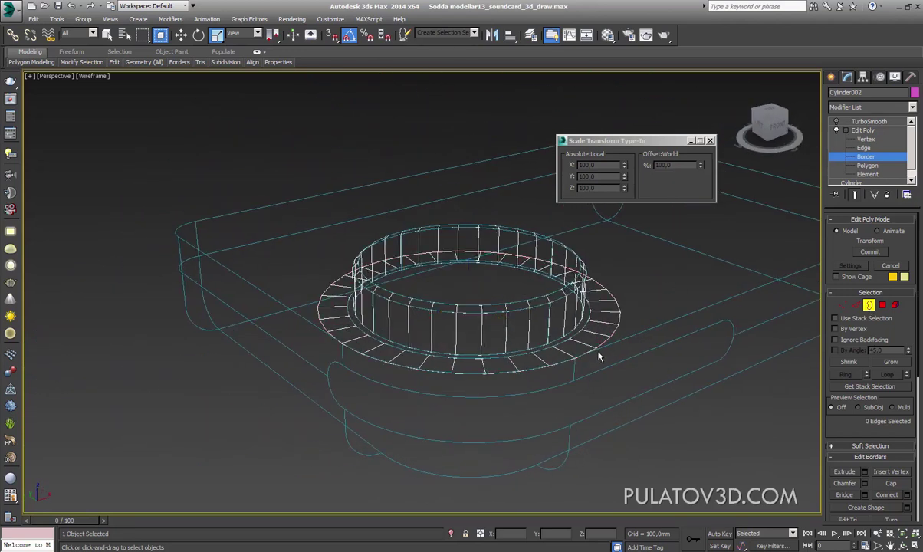
# Switch to Polygon level and turn on Show Cage for the unsmoothed mesh
pyautogui.click(860, 155)
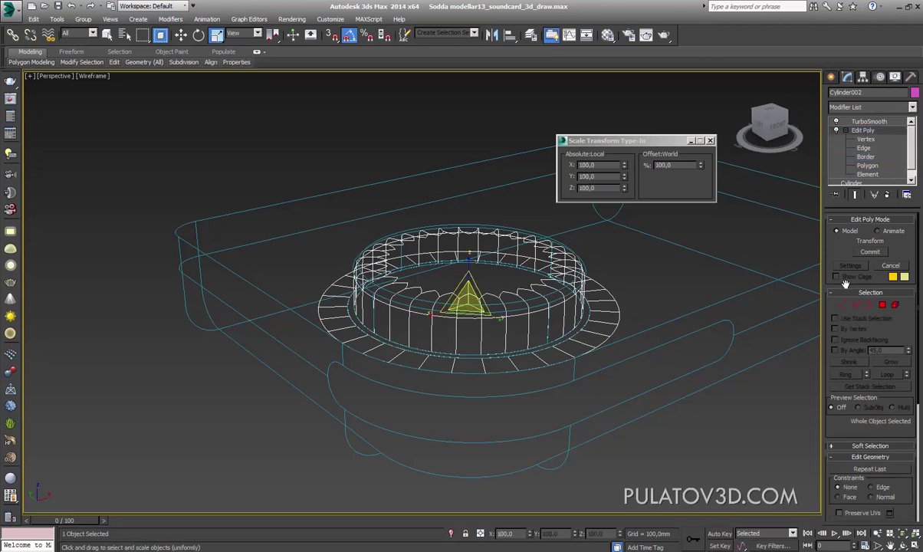
pyautogui.press('1')
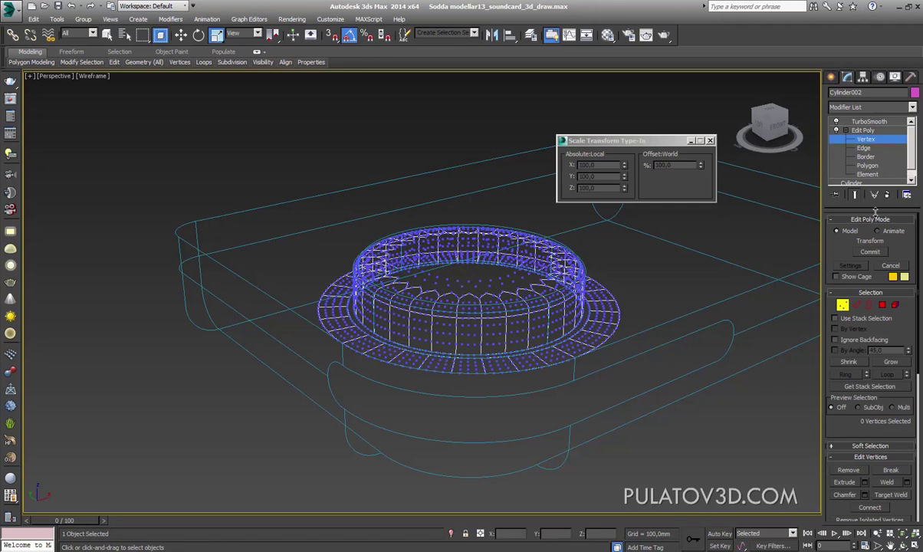
pyautogui.press('4')
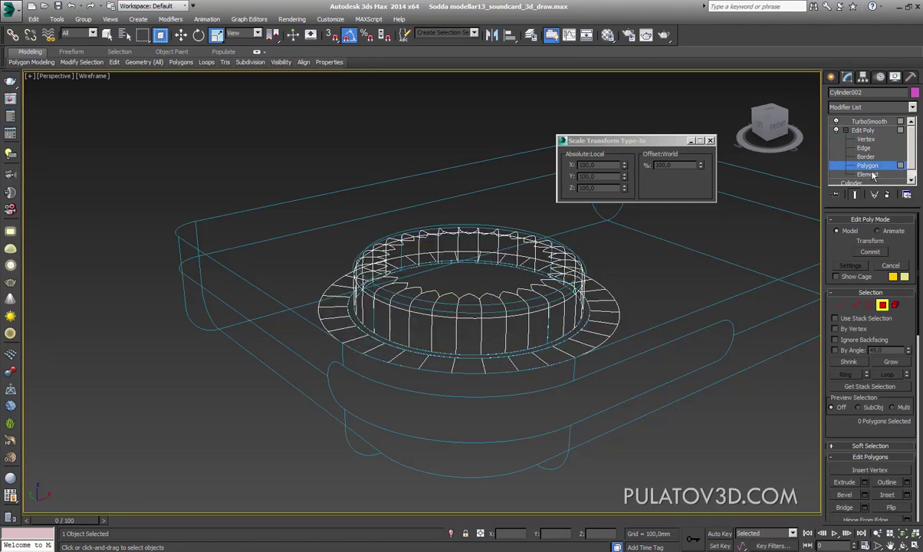
pyautogui.click(835, 276)
# Inspect the orange cage around the base ring from the Top view
pyautogui.moveTo(433, 373)
pyautogui.keyDown('alt'); pyautogui.mouseDown(button='middle')
pyautogui.moveTo(541, 381)
pyautogui.moveTo(464, 313)
pyautogui.mouseUp(button='middle'); pyautogui.keyUp('alt')
pyautogui.scroll(5, 463, 314)
pyautogui.press('t')
pyautogui.scroll(2, 399, 303)
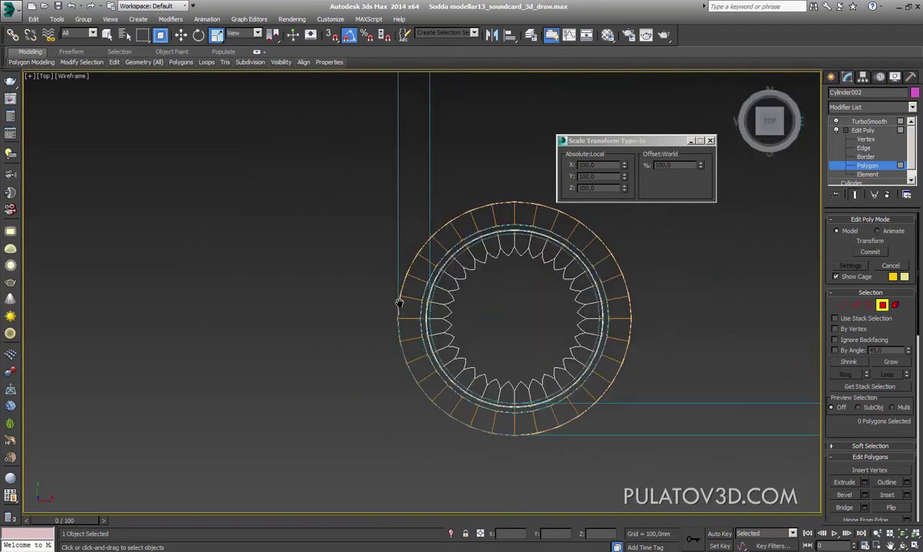
pyautogui.scroll(3, 399, 303)
pyautogui.scroll(3, 472, 274)
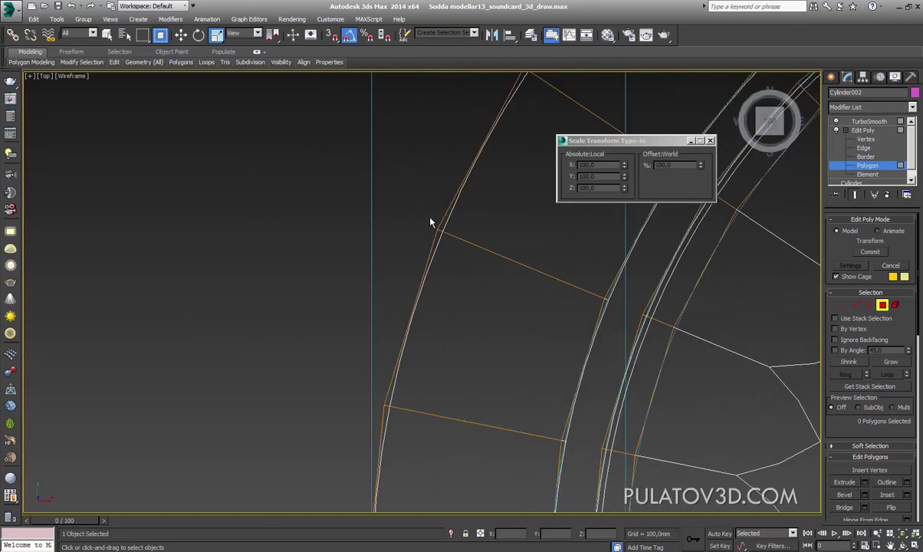
pyautogui.scroll(-2, 404, 390)
pyautogui.scroll(-2, 336, 391)
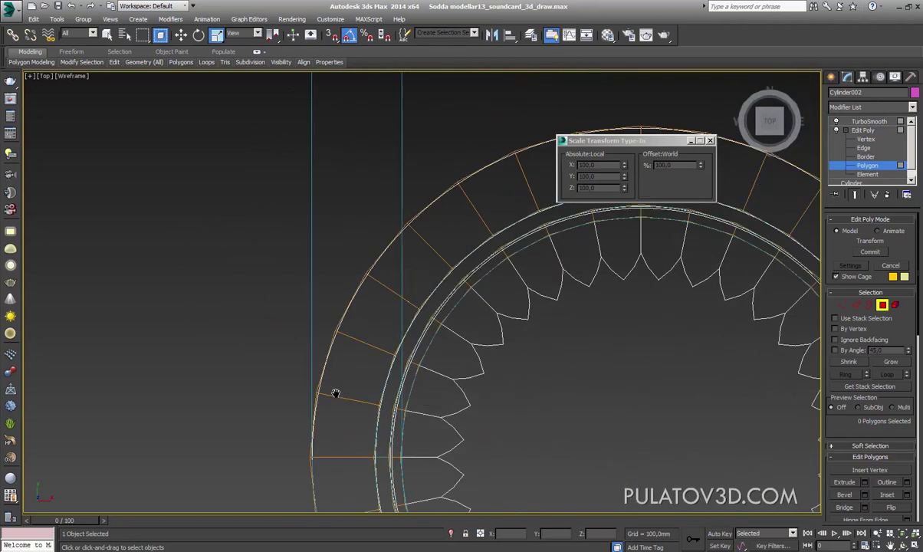
pyautogui.scroll(-1, 336, 391)
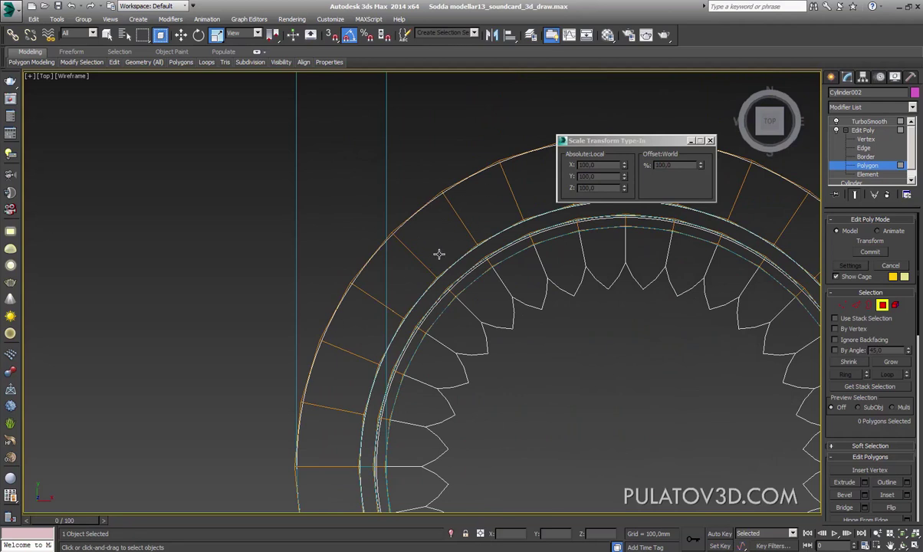
pyautogui.moveTo(443, 255); pyautogui.dragTo(406, 270, button='middle')
pyautogui.scroll(3, 460, 233)
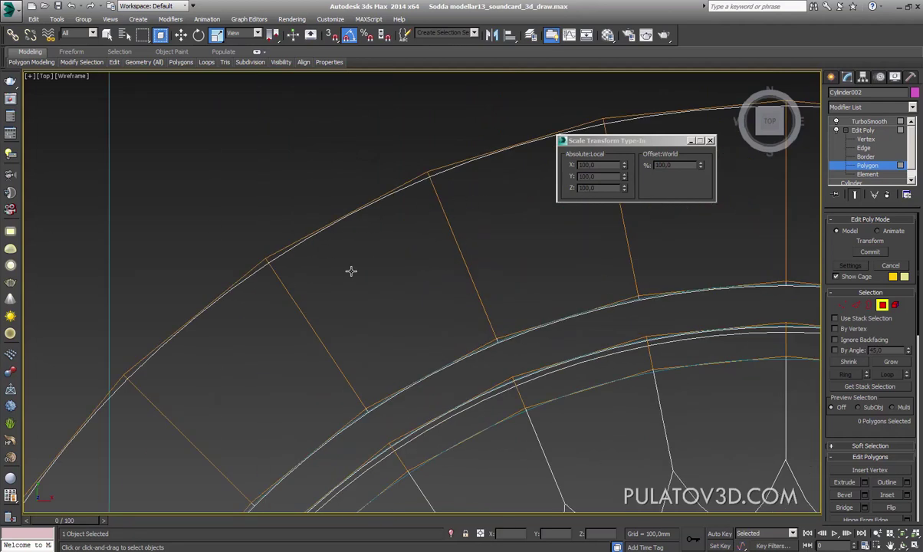
pyautogui.scroll(-3, 460, 261)
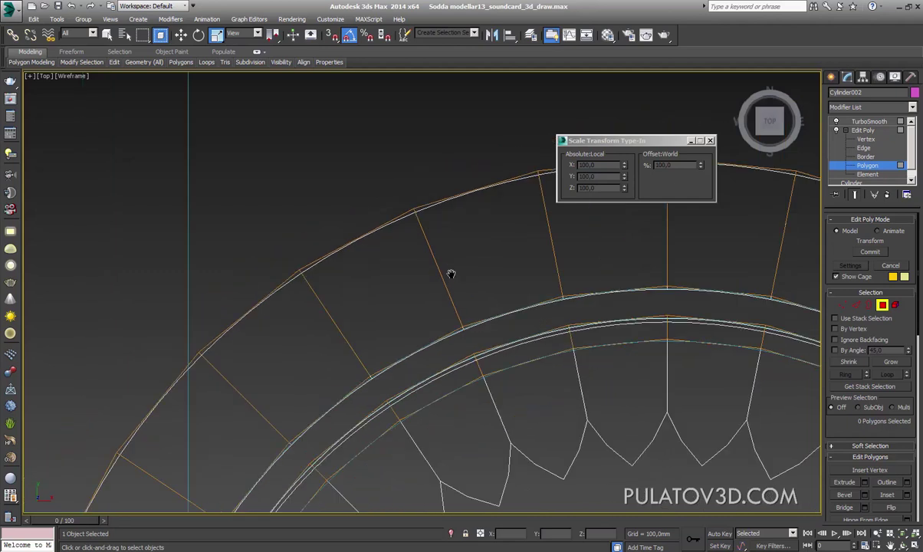
# Return to perspective and orbit around the caged ring from new angles
pyautogui.moveTo(449, 273)
pyautogui.mouseDown(button='middle')
pyautogui.moveTo(520, 268)
pyautogui.moveTo(491, 240)
pyautogui.mouseUp(button='middle')
pyautogui.scroll(-5, 576, 249)
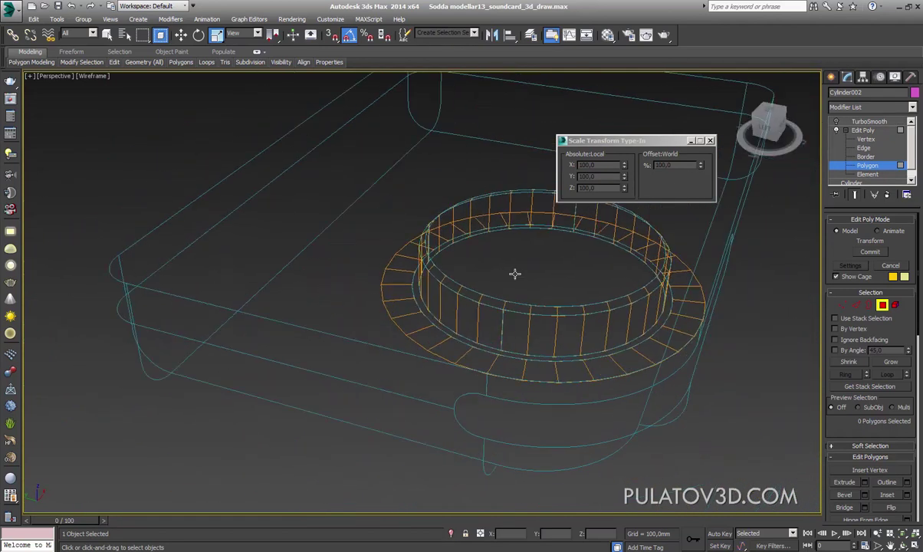
pyautogui.keyDown('alt'); pyautogui.moveTo(577, 249); pyautogui.dragTo(572, 273, button='middle'); pyautogui.keyUp('alt')
pyautogui.scroll(5, 573, 272)
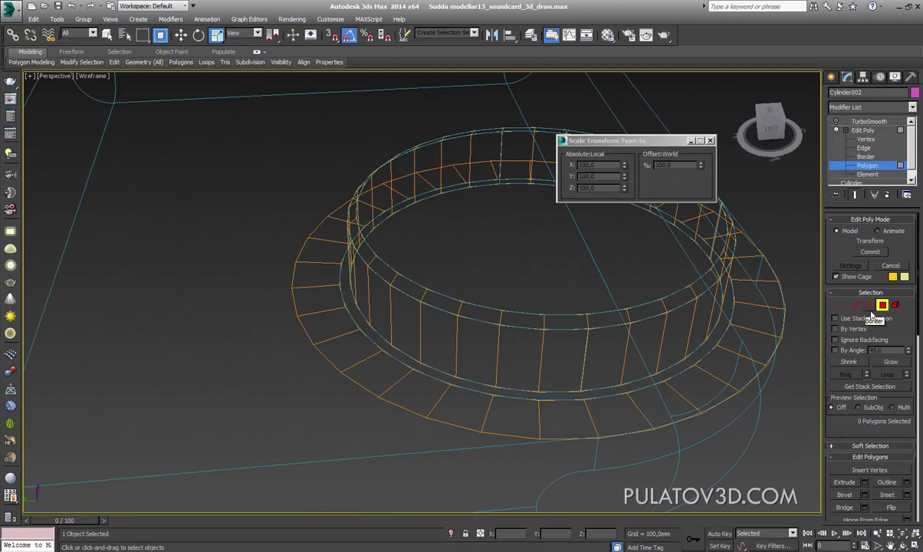
pyautogui.moveTo(786, 310)
pyautogui.keyDown('alt'); pyautogui.mouseDown(button='middle')
pyautogui.moveTo(686, 358)
pyautogui.moveTo(789, 373)
pyautogui.mouseUp(button='middle'); pyautogui.keyUp('alt')
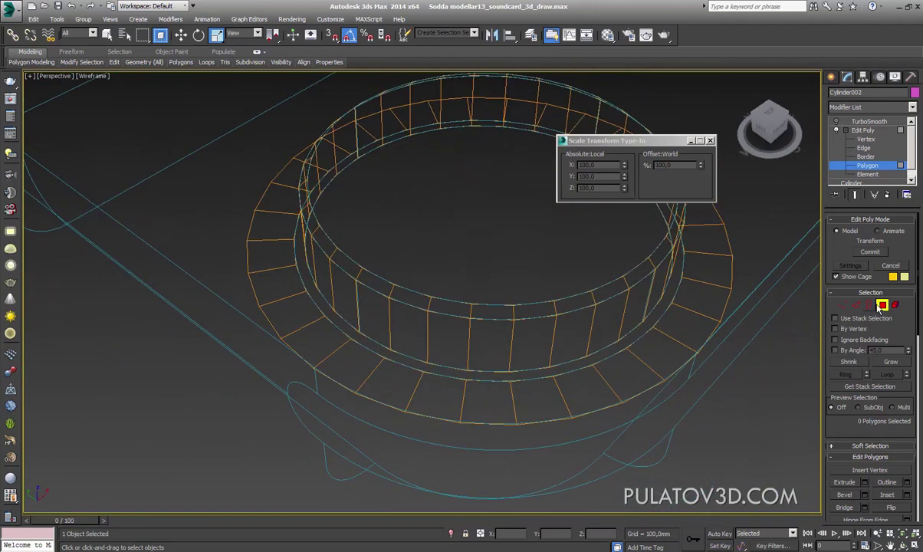
# At Border level, select the outer border of the knob's base ring
pyautogui.press('3')
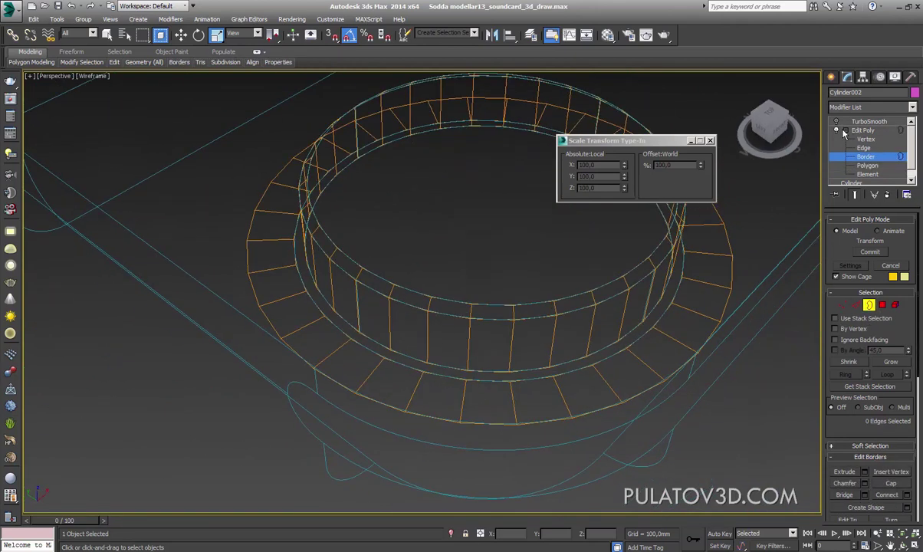
pyautogui.moveTo(665, 308)
pyautogui.keyDown('alt'); pyautogui.mouseDown(button='middle')
pyautogui.moveTo(520, 369)
pyautogui.moveTo(509, 354)
pyautogui.mouseUp(button='middle'); pyautogui.keyUp('alt')
pyautogui.click(512, 373)
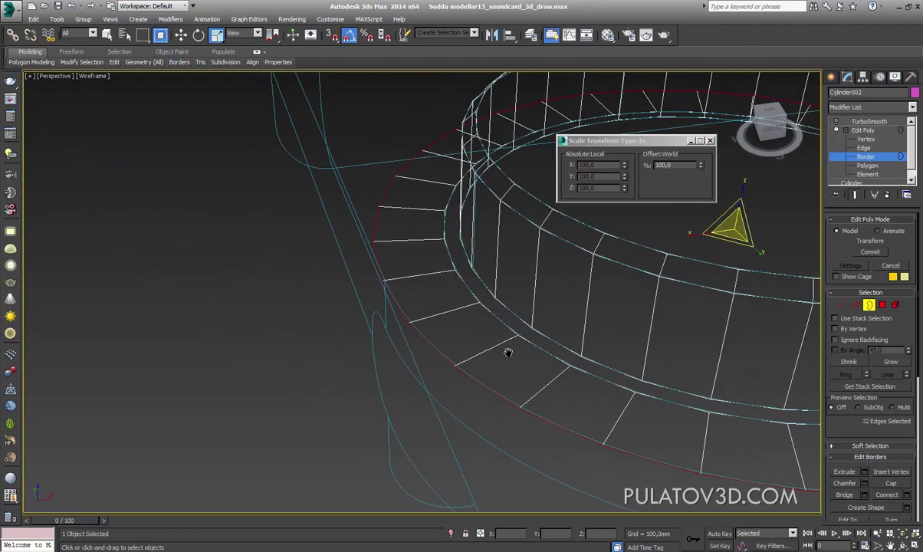
pyautogui.scroll(3, 460, 230)
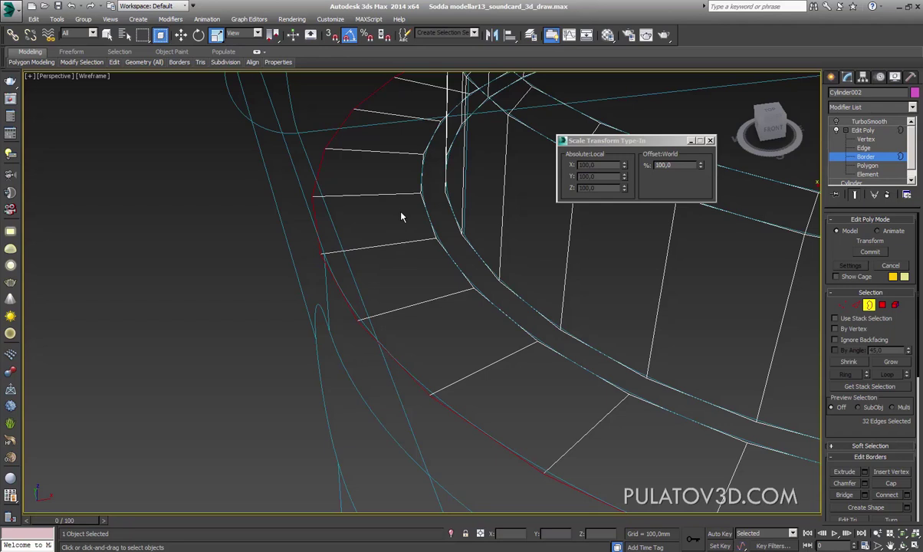
pyautogui.moveTo(862, 444); pyautogui.dragTo(857, 337)
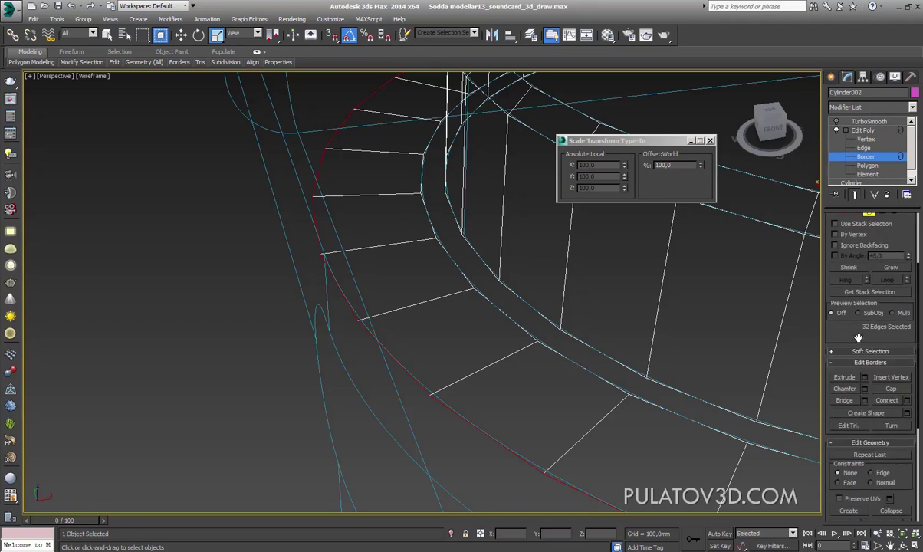
# Chamfer the outer border with an amount around 1.1 mm and compare against the Photoshop reference
pyautogui.click(865, 388)
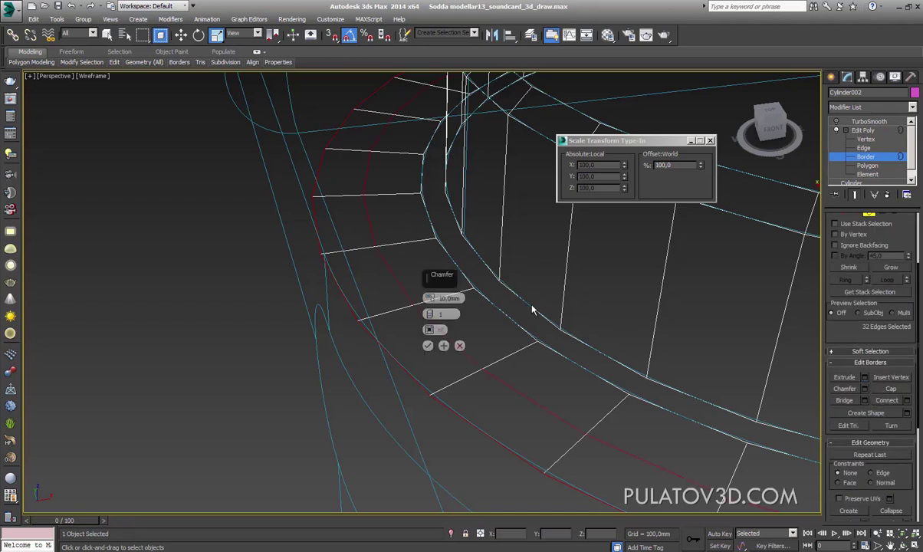
pyautogui.moveTo(437, 305); pyautogui.dragTo(439, 304)
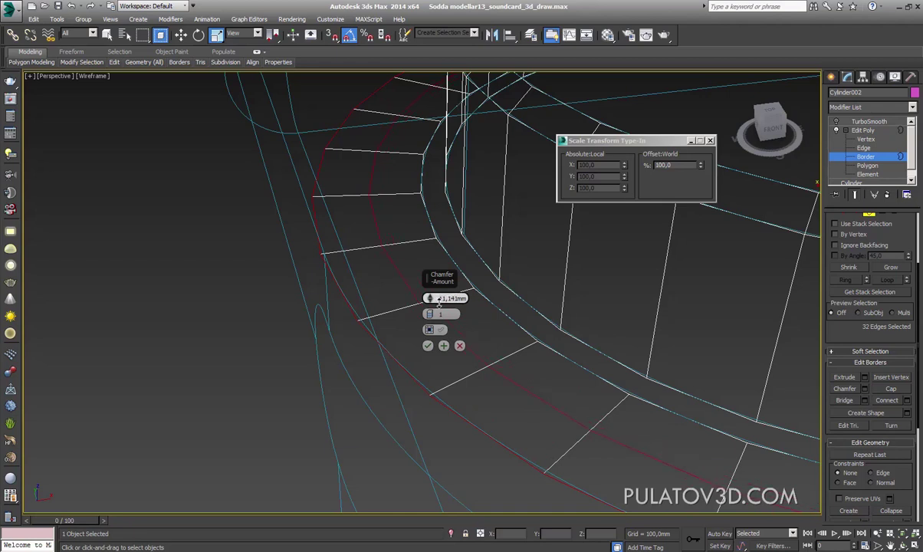
pyautogui.moveTo(438, 304); pyautogui.dragTo(435, 301)
pyautogui.click(427, 345)
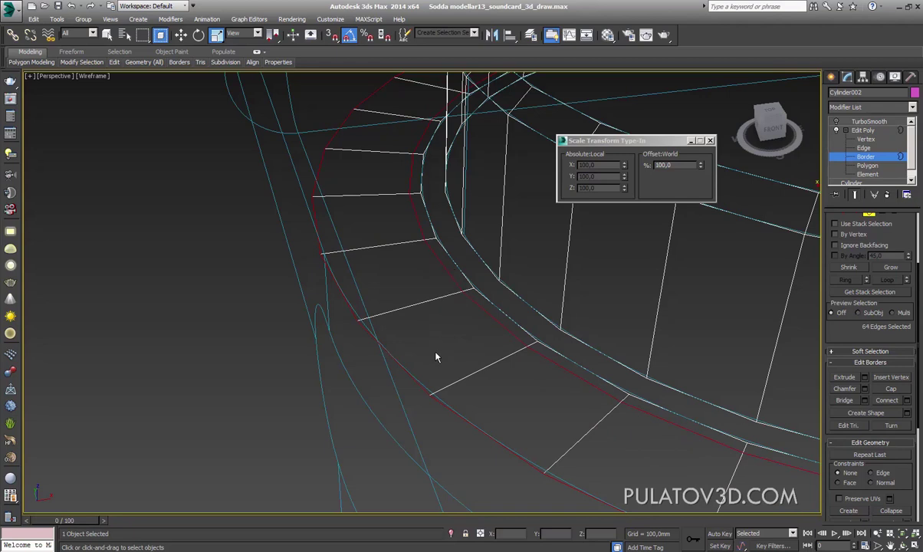
pyautogui.scroll(-3, 437, 337)
pyautogui.scroll(-3, 503, 350)
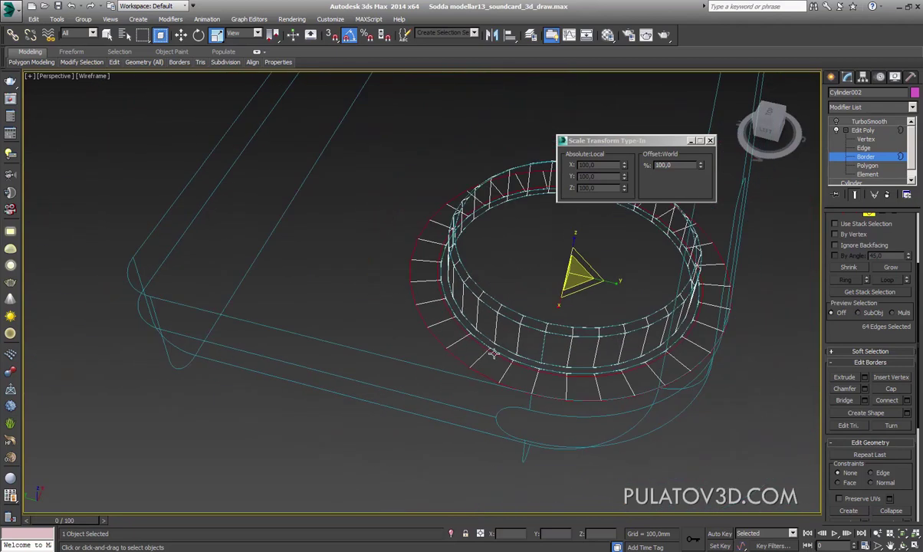
pyautogui.scroll(3, 461, 361)
pyautogui.scroll(-3, 513, 366)
pyautogui.moveTo(513, 366)
pyautogui.keyDown('alt'); pyautogui.mouseDown(button='middle')
pyautogui.moveTo(430, 361)
pyautogui.moveTo(512, 384)
pyautogui.moveTo(571, 384)
pyautogui.moveTo(427, 379)
pyautogui.moveTo(477, 376)
pyautogui.mouseUp(button='middle'); pyautogui.keyUp('alt')
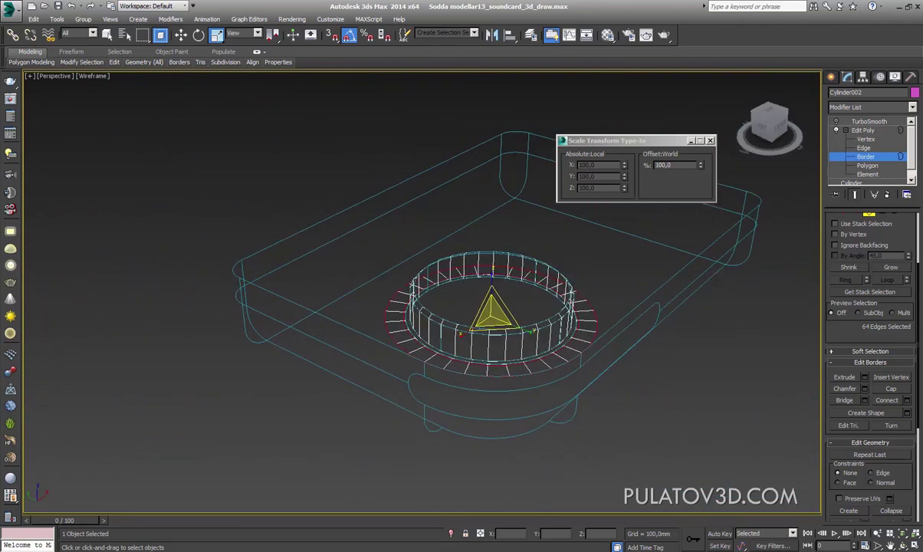
pyautogui.click(206, 542)
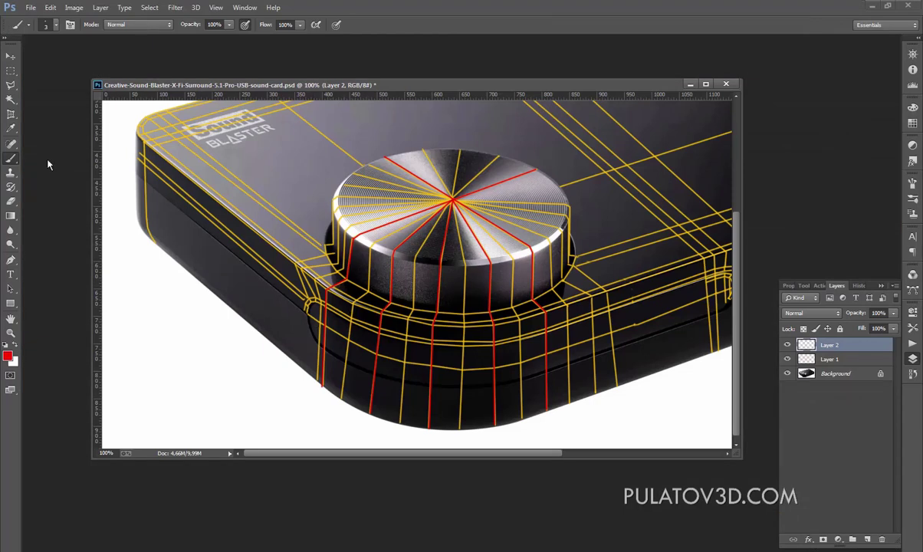
pyautogui.click(11, 56)
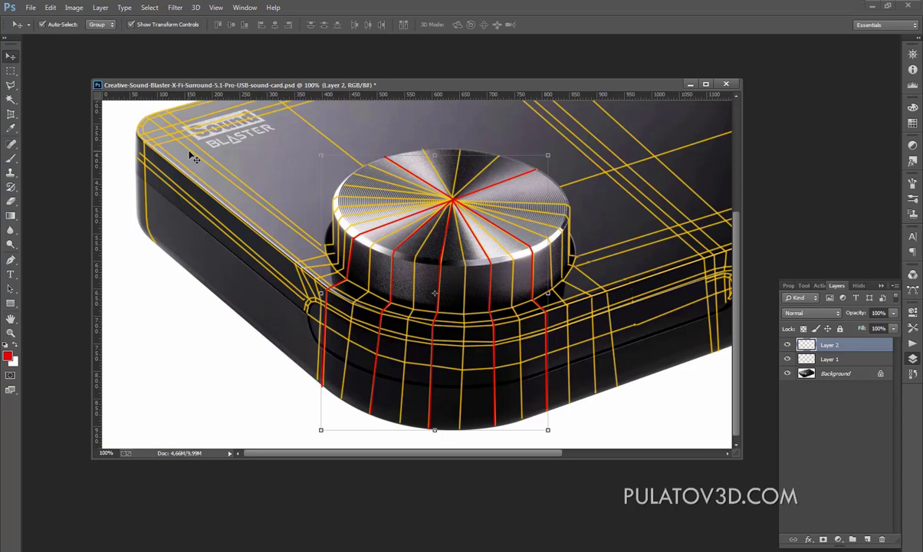
pyautogui.click(184, 148)
pyautogui.moveTo(189, 148); pyautogui.dragTo(235, 189)
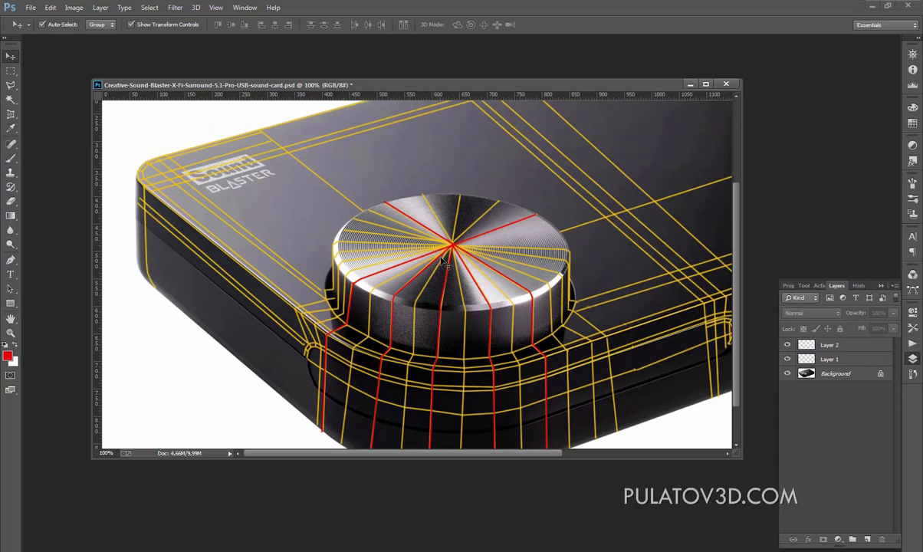
pyautogui.scroll(-2, 444, 261)
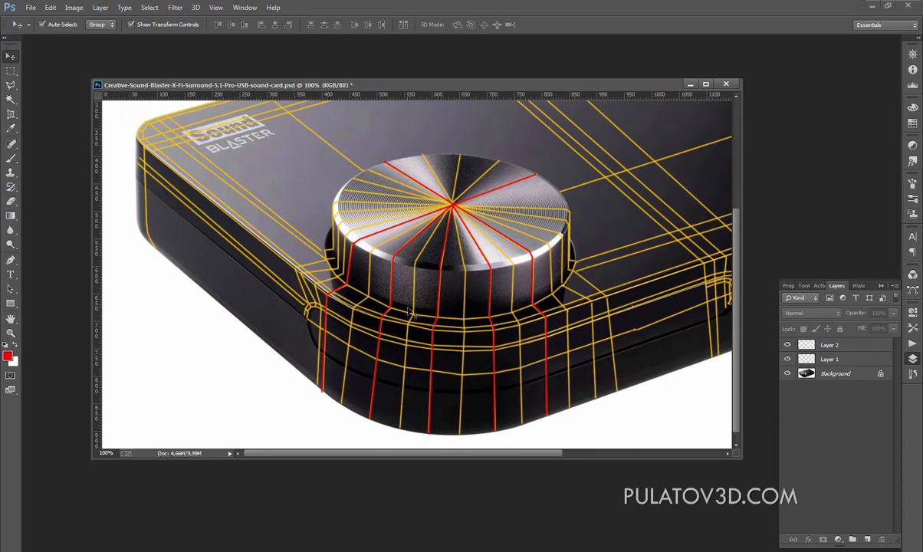
pyautogui.scroll(2, 399, 306)
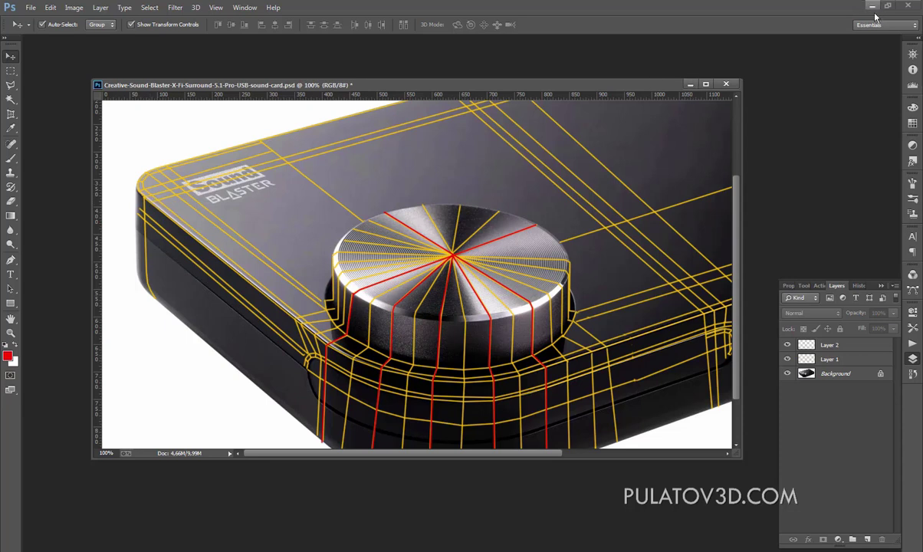
# Switch from the Sound Blaster reference in Photoshop back to the 3ds Max scene
pyautogui.hotkey('alt', 'Tab')
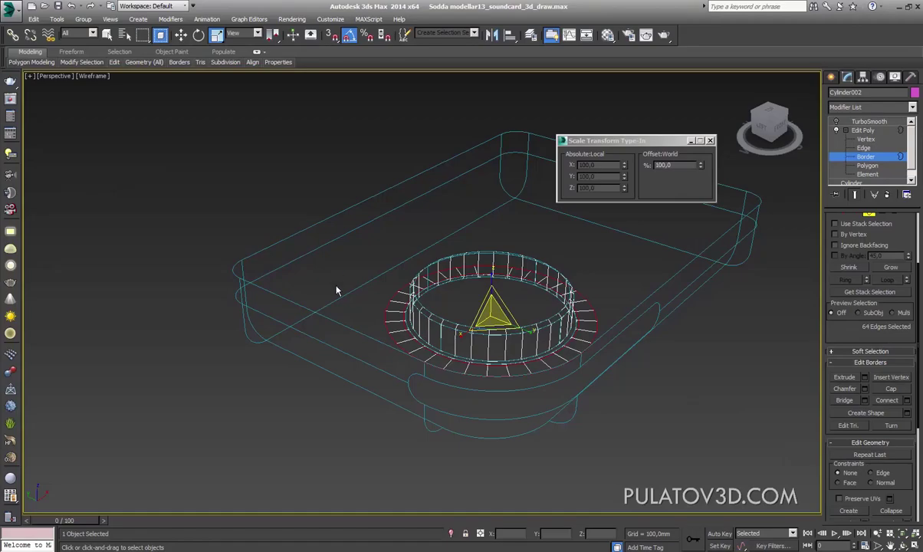
# Frame the tray corner in the viewport and select the tray outline Circle001
pyautogui.scroll(2, 336, 290)
pyautogui.scroll(2, 369, 261)
pyautogui.scroll(2, 342, 274)
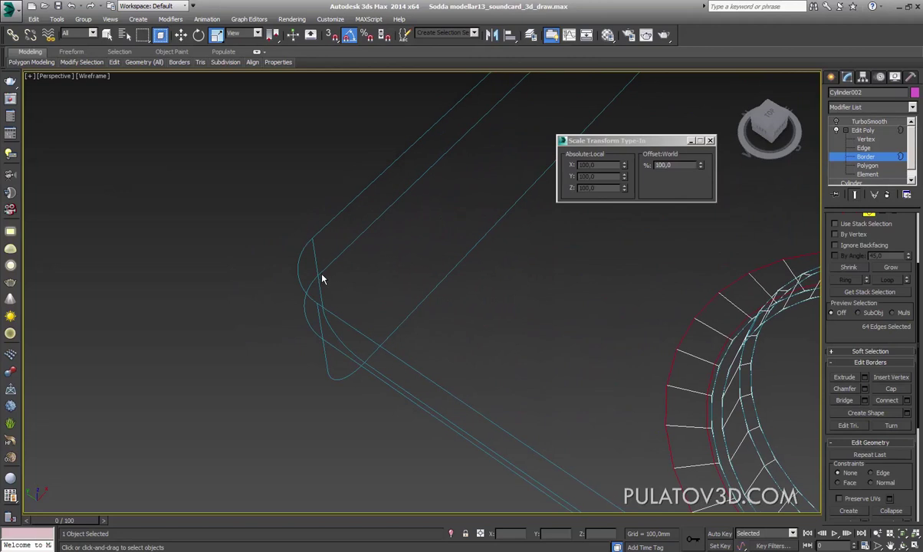
pyautogui.keyDown('alt'); pyautogui.moveTo(385, 273); pyautogui.dragTo(910, 77, button='middle'); pyautogui.keyUp('alt')
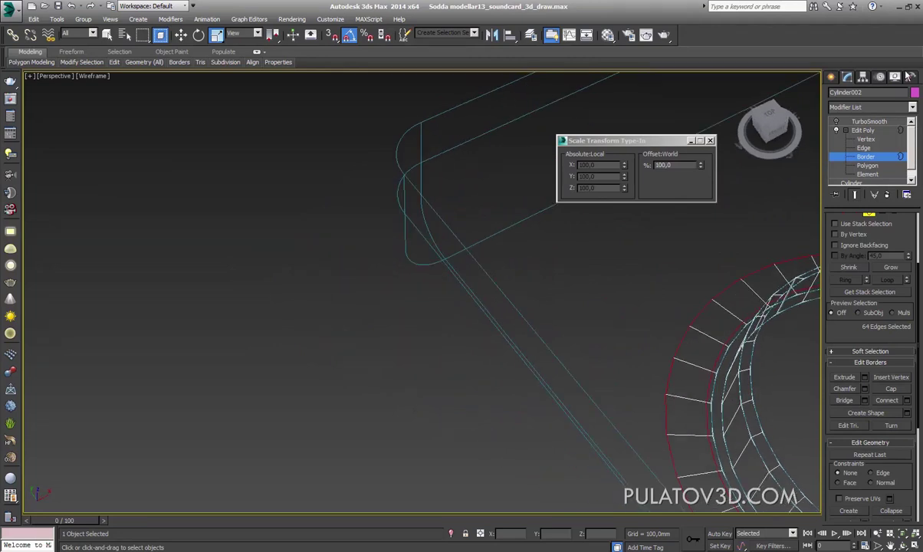
pyautogui.click(833, 78)
pyautogui.scroll(-1, 321, 247)
pyautogui.scroll(-3, 321, 246)
pyautogui.scroll(-3, 361, 230)
pyautogui.moveTo(334, 222); pyautogui.dragTo(392, 246, button='middle')
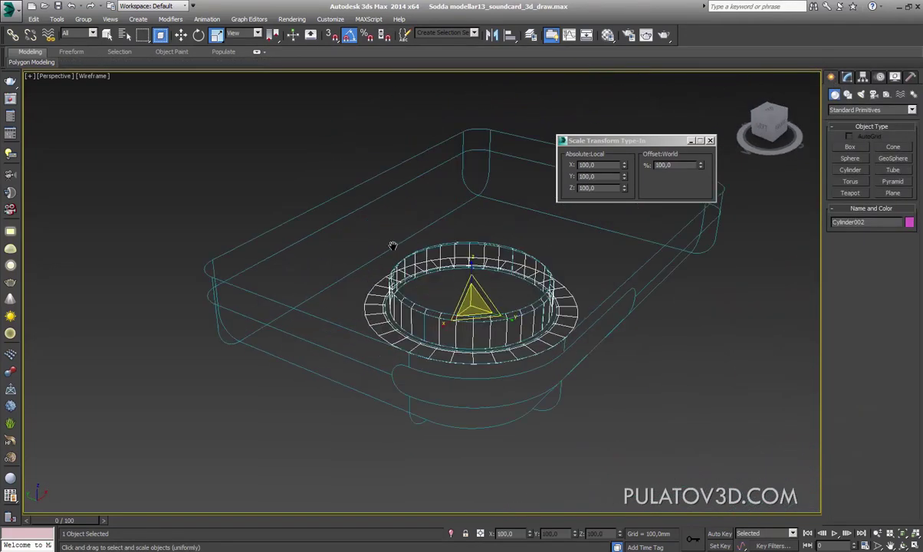
pyautogui.scroll(2, 291, 350)
pyautogui.click(202, 414)
pyautogui.scroll(2, 350, 354)
pyautogui.scroll(2, 397, 349)
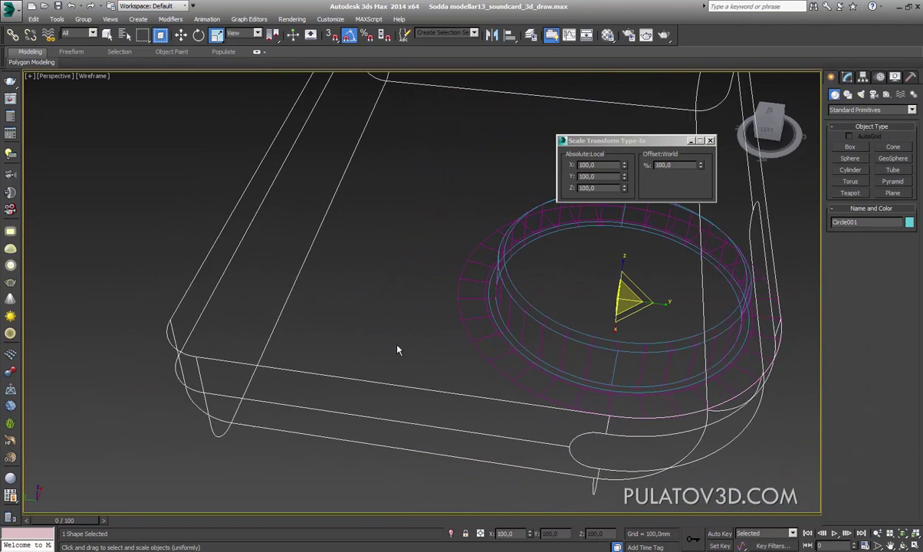
pyautogui.keyDown('alt'); pyautogui.moveTo(397, 349); pyautogui.dragTo(447, 299, button='middle'); pyautogui.keyUp('alt')
pyautogui.moveTo(452, 249); pyautogui.dragTo(477, 275, button='middle')
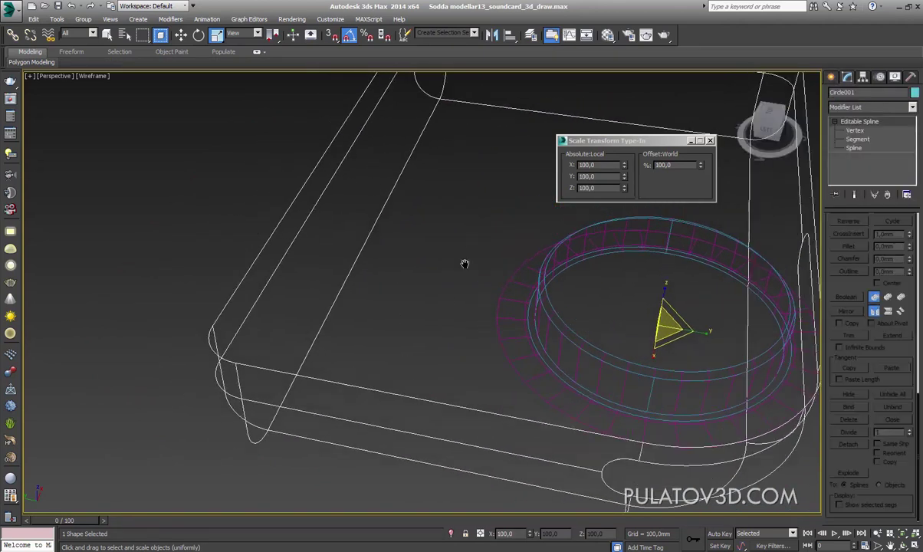
# Draw a 30 × 30 mm Plane002 with 4 × 4 segments snapped to the tray's corner vertex
pyautogui.click(894, 193)
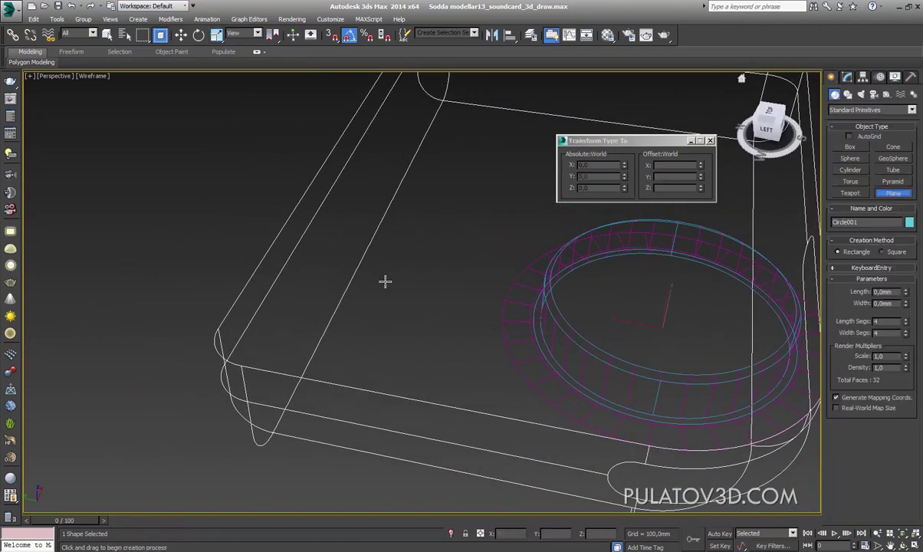
pyautogui.moveTo(385, 279)
pyautogui.keyDown('alt'); pyautogui.mouseDown(button='middle')
pyautogui.moveTo(419, 268)
pyautogui.moveTo(402, 350)
pyautogui.moveTo(417, 168)
pyautogui.mouseUp(button='middle'); pyautogui.keyUp('alt')
pyautogui.scroll(3, 416, 167)
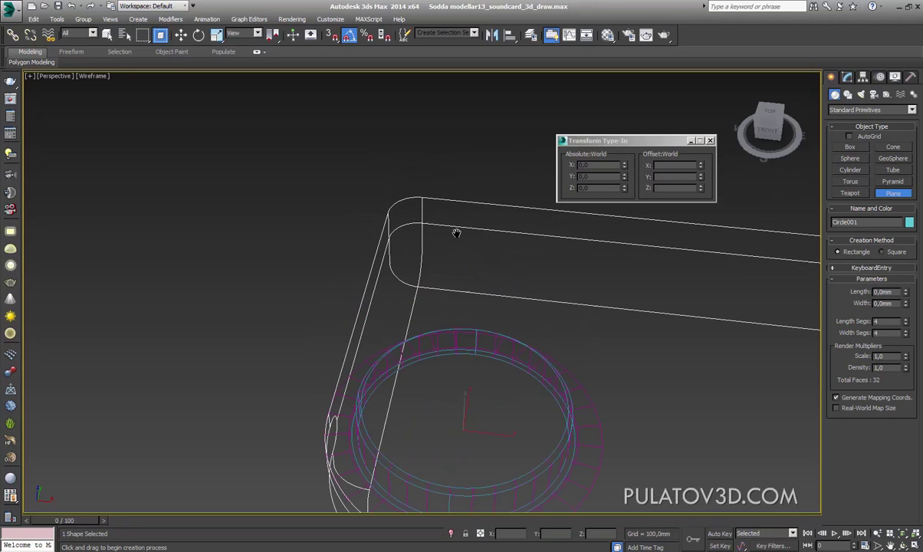
pyautogui.scroll(2, 455, 230)
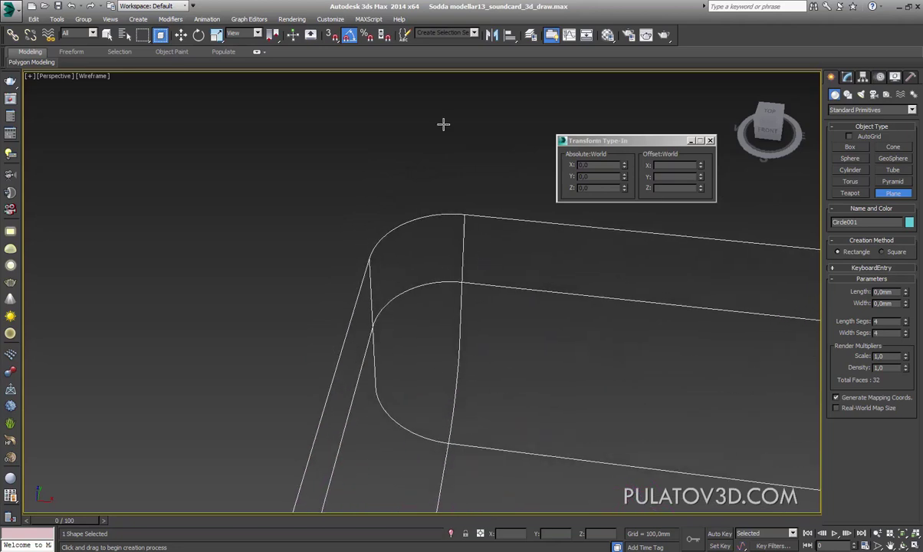
pyautogui.click(331, 34)
pyautogui.moveTo(443, 215)
pyautogui.mouseDown()
pyautogui.moveTo(453, 237)
pyautogui.moveTo(378, 270)
pyautogui.mouseUp()
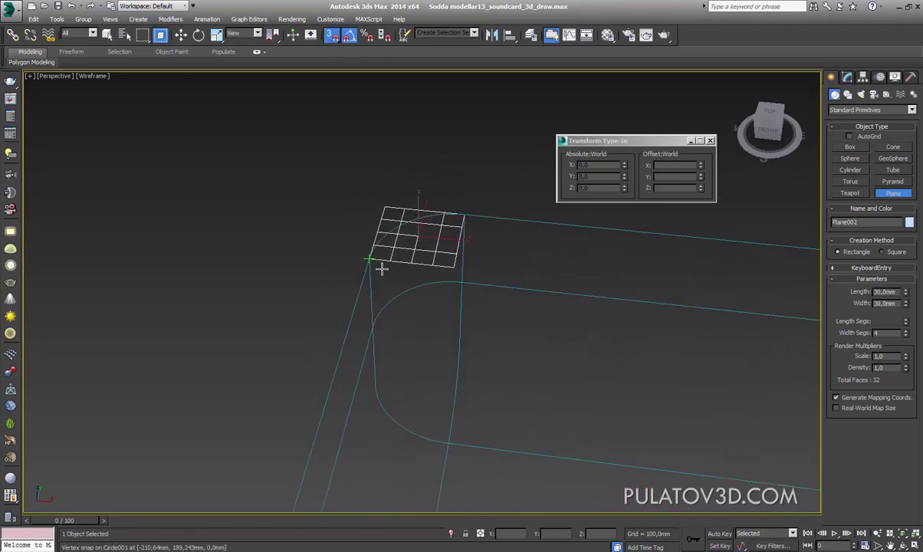
pyautogui.keyDown('alt'); pyautogui.moveTo(378, 270); pyautogui.dragTo(497, 239, button='middle'); pyautogui.keyUp('alt')
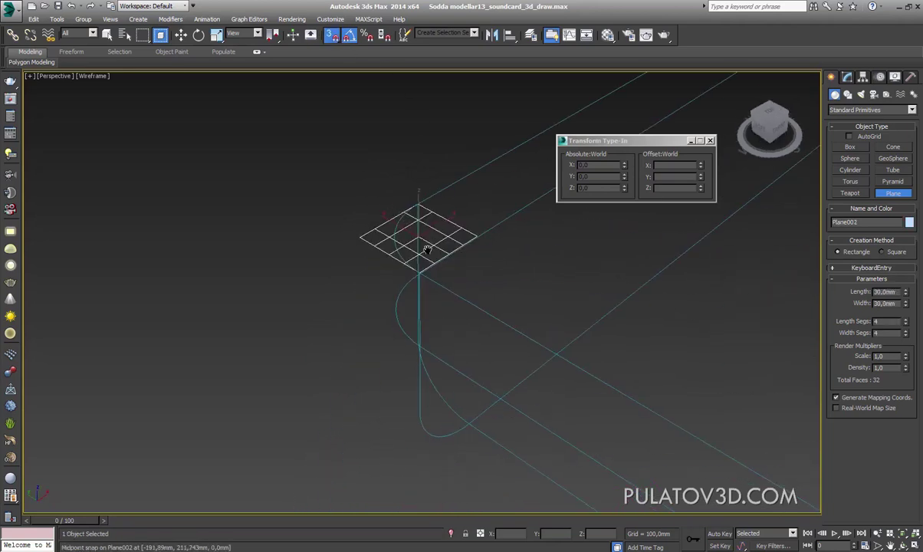
pyautogui.scroll(5, 478, 262)
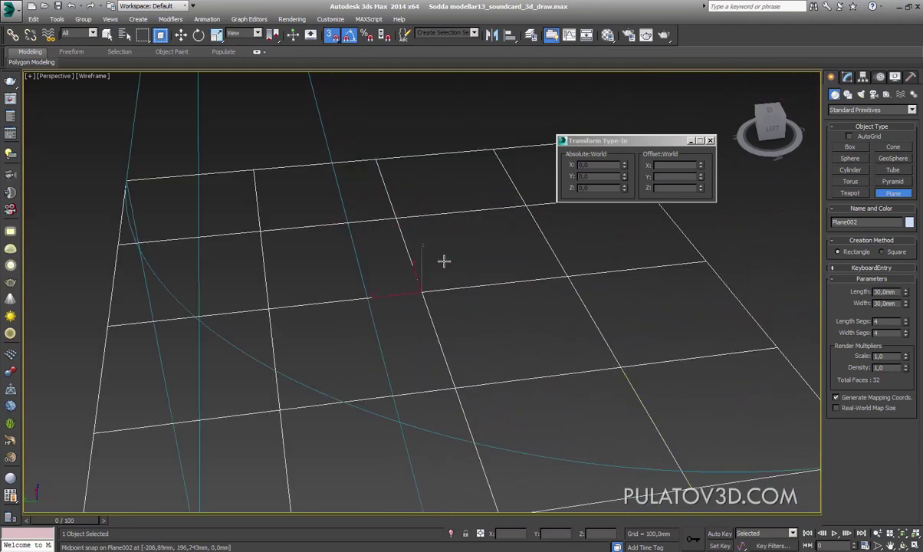
pyautogui.scroll(-2, 443, 261)
pyautogui.moveTo(486, 270)
pyautogui.keyDown('alt'); pyautogui.mouseDown(button='middle')
pyautogui.moveTo(552, 274)
pyautogui.moveTo(543, 282)
pyautogui.moveTo(559, 265)
pyautogui.mouseUp(button='middle'); pyautogui.keyUp('alt')
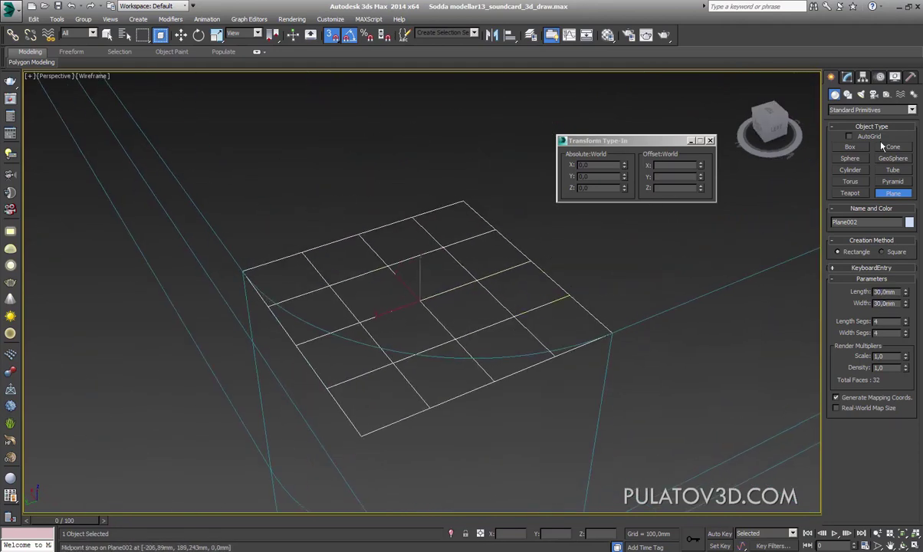
pyautogui.click(848, 94)
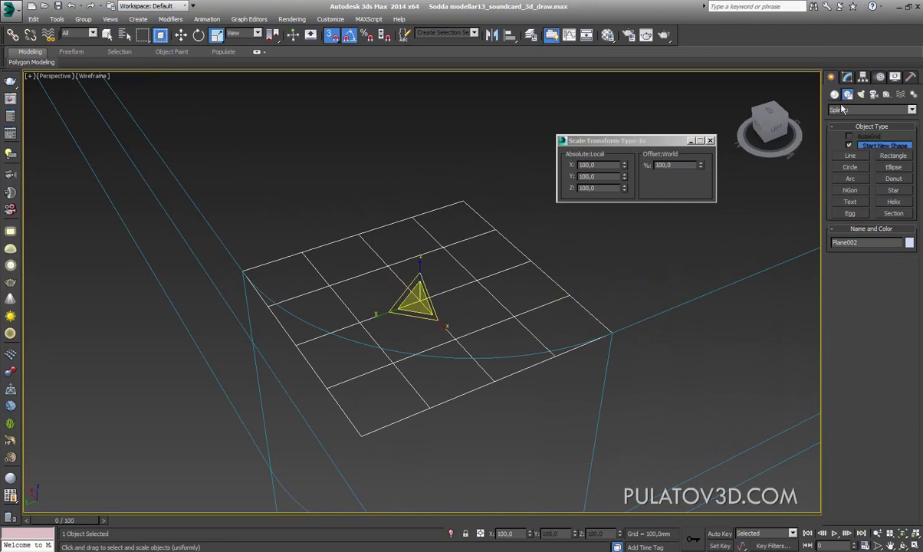
pyautogui.click(851, 166)
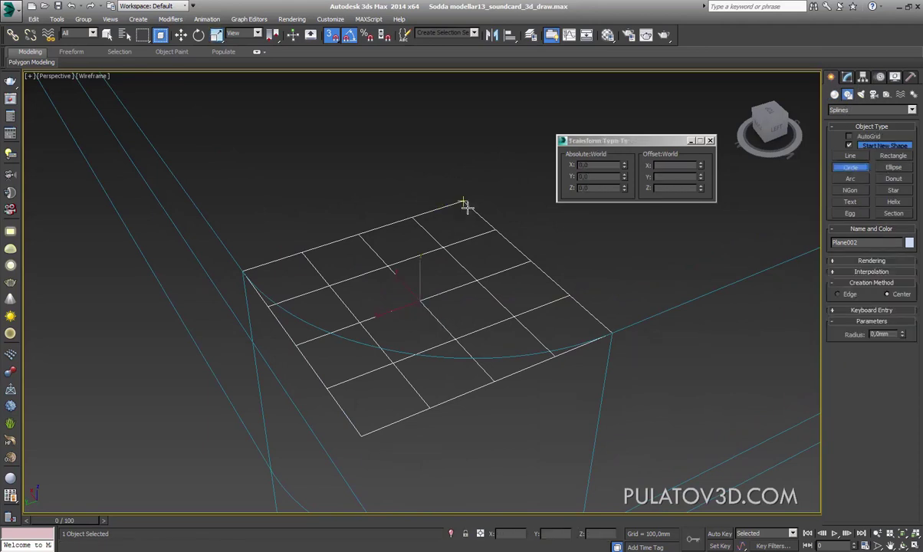
pyautogui.moveTo(469, 206)
pyautogui.mouseDown()
pyautogui.moveTo(377, 383)
pyautogui.moveTo(392, 361)
pyautogui.mouseUp()
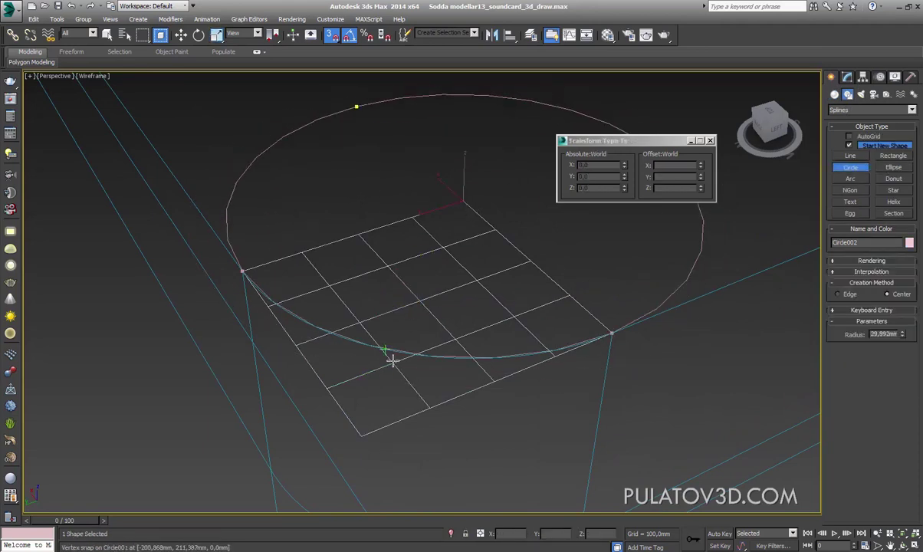
pyautogui.hotkey('ctrl', 'z')
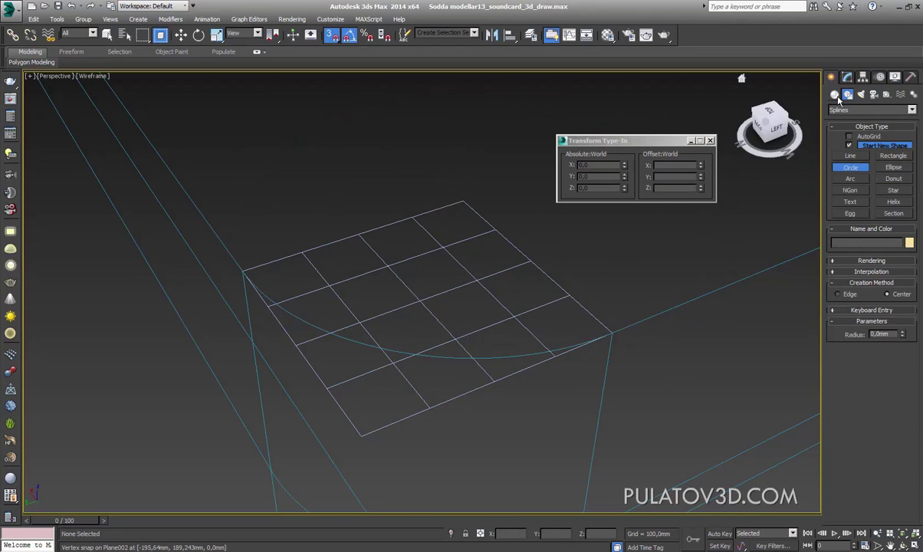
pyautogui.click(836, 94)
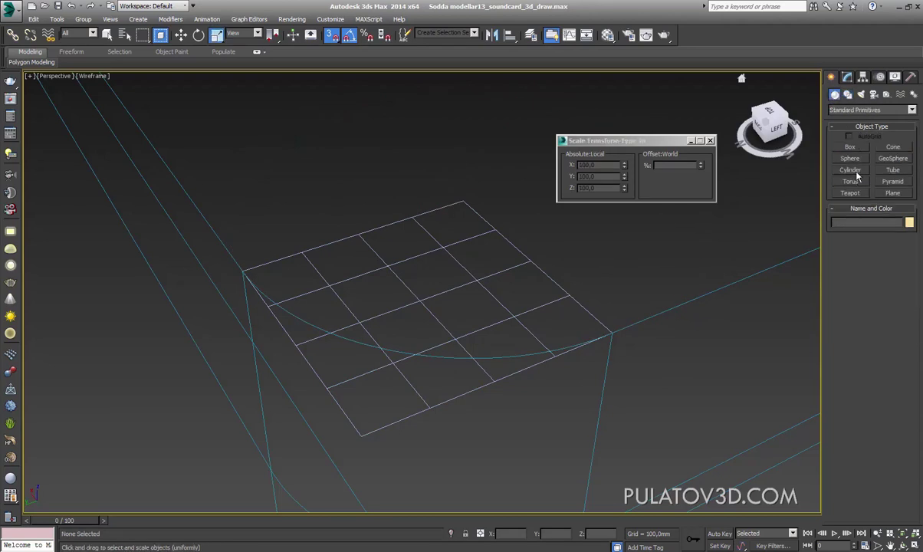
pyautogui.click(853, 171)
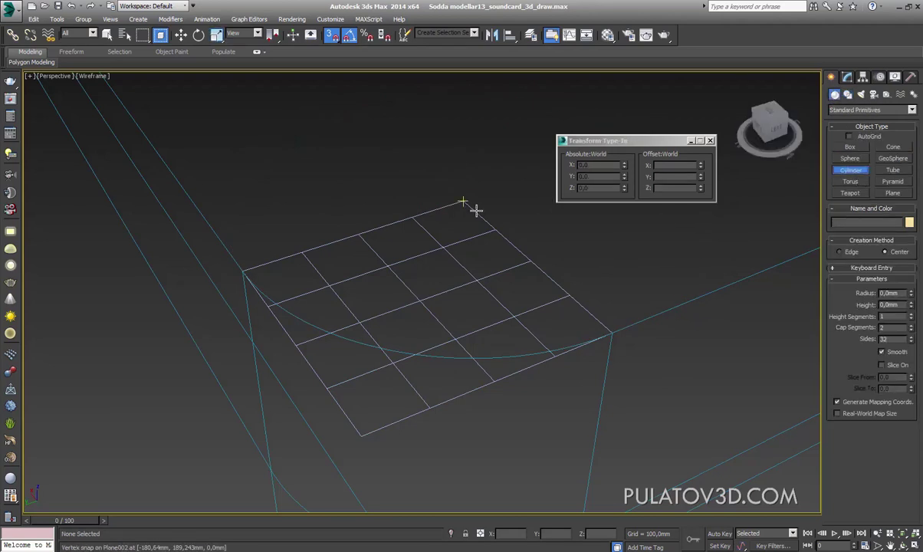
pyautogui.moveTo(475, 209)
pyautogui.mouseDown()
pyautogui.moveTo(419, 284)
pyautogui.moveTo(402, 354)
pyautogui.mouseUp()
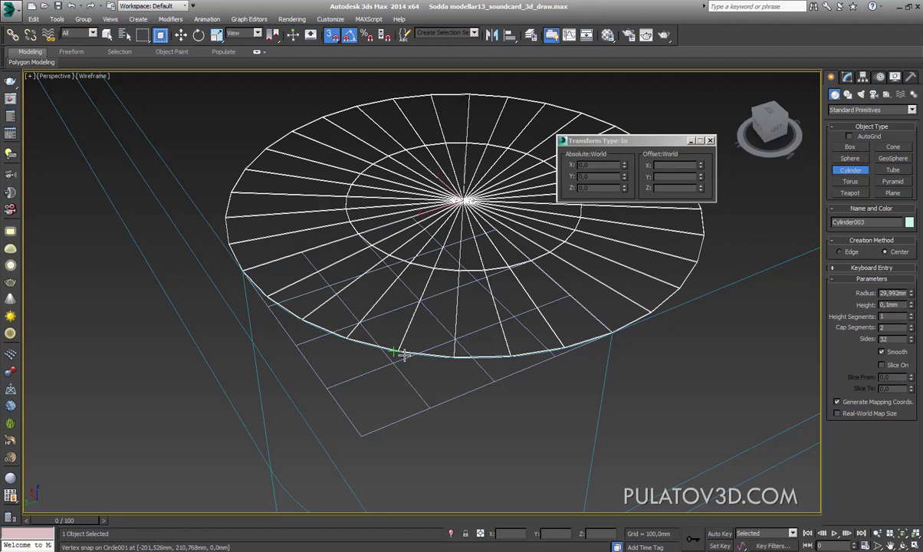
pyautogui.click(398, 353)
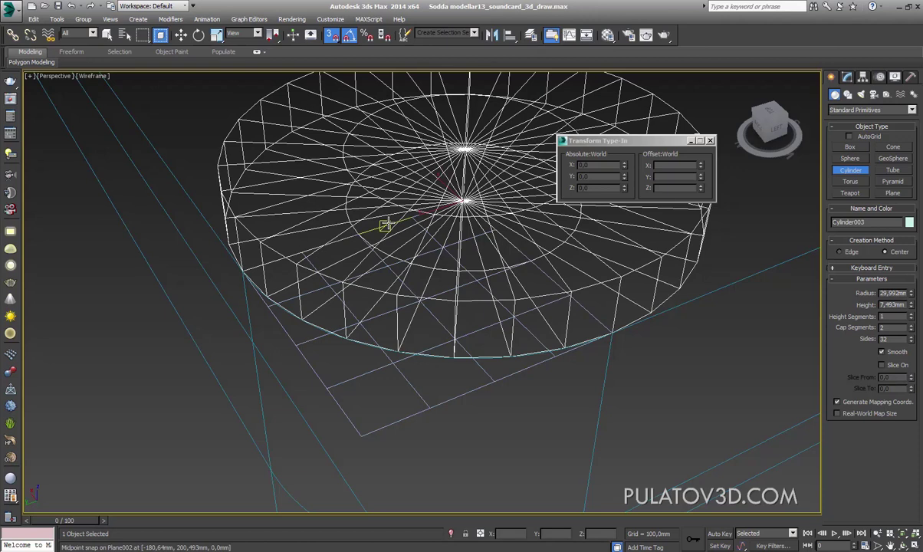
pyautogui.rightClick(416, 182)
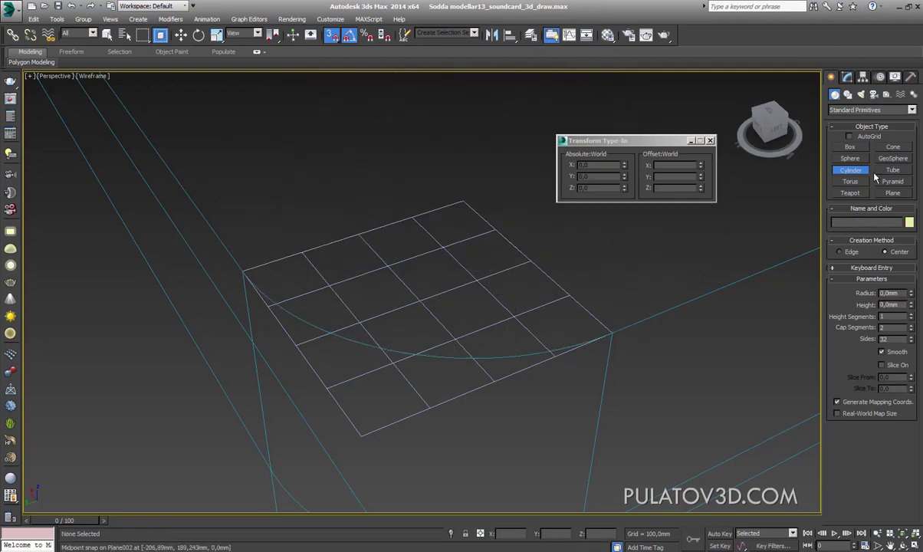
pyautogui.click(849, 94)
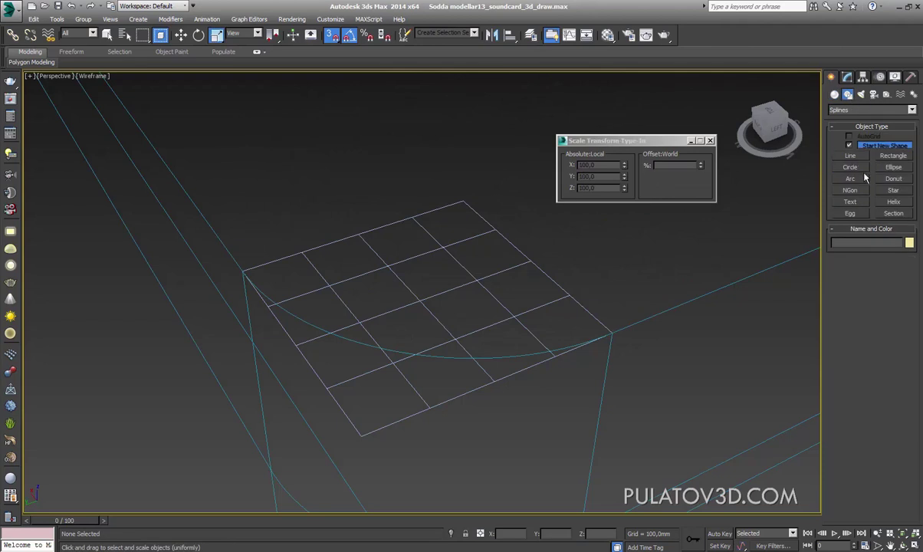
# Draw a roughly 30 mm circle, Circle002, on the tray corner and set its interpolation steps to 3
pyautogui.click(850, 167)
pyautogui.moveTo(464, 201)
pyautogui.mouseDown()
pyautogui.moveTo(470, 214)
pyautogui.moveTo(393, 333)
pyautogui.moveTo(250, 280)
pyautogui.mouseUp()
pyautogui.click(847, 77)
pyautogui.press('r')
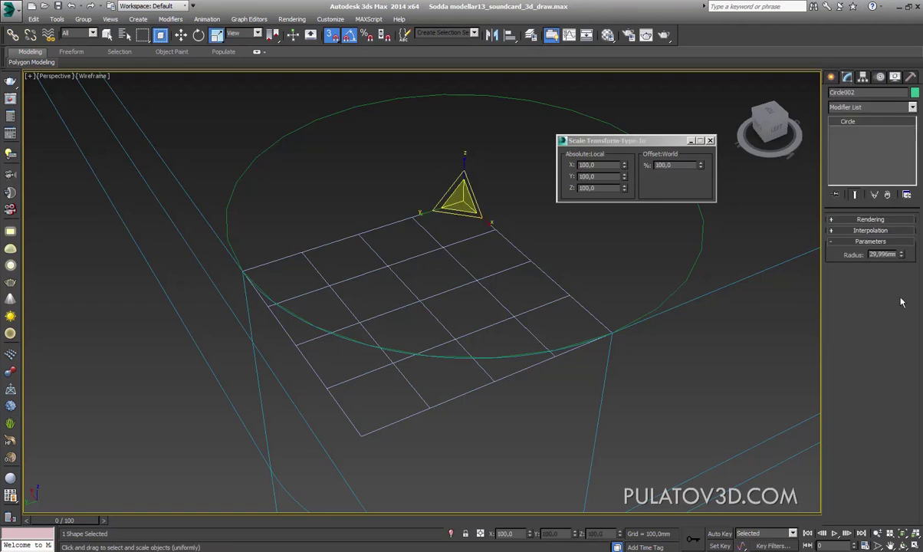
pyautogui.click(880, 231)
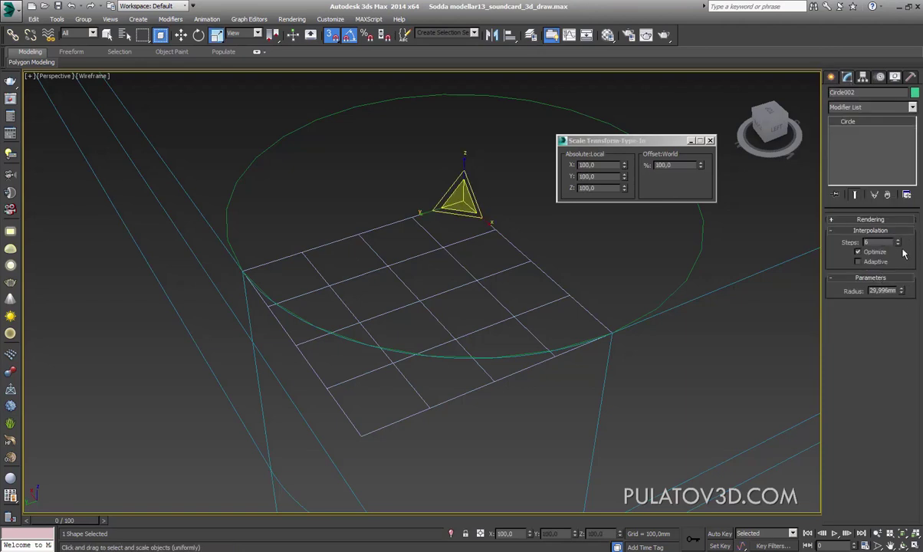
pyautogui.moveTo(904, 254); pyautogui.dragTo(904, 253)
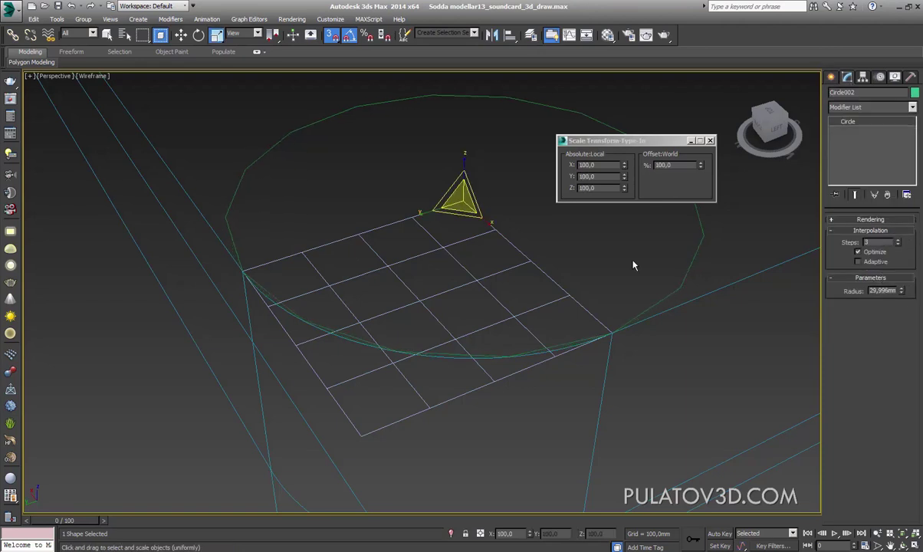
pyautogui.moveTo(634, 265)
pyautogui.keyDown('alt'); pyautogui.mouseDown(button='middle')
pyautogui.moveTo(492, 332)
pyautogui.moveTo(489, 372)
pyautogui.moveTo(484, 320)
pyautogui.mouseUp(button='middle'); pyautogui.keyUp('alt')
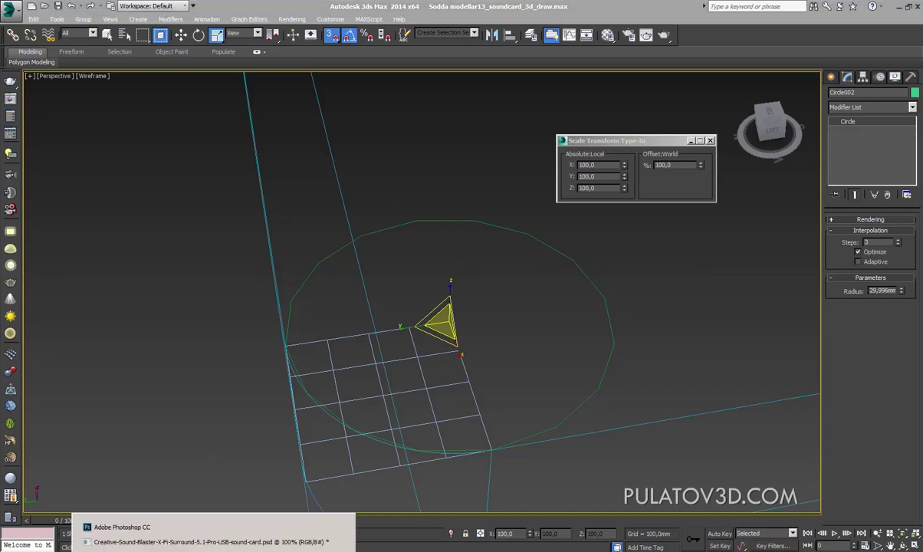
# Check the Sound Blaster reference image in Photoshop, then return to the scene
pyautogui.click(218, 542)
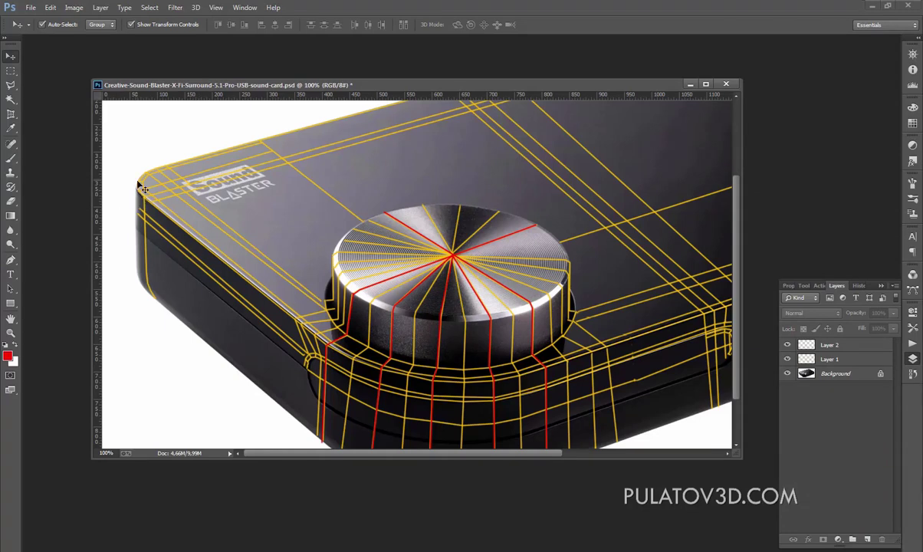
pyautogui.click(874, 8)
pyautogui.keyDown('alt'); pyautogui.moveTo(645, 111); pyautogui.dragTo(461, 306, button='middle'); pyautogui.keyUp('alt')
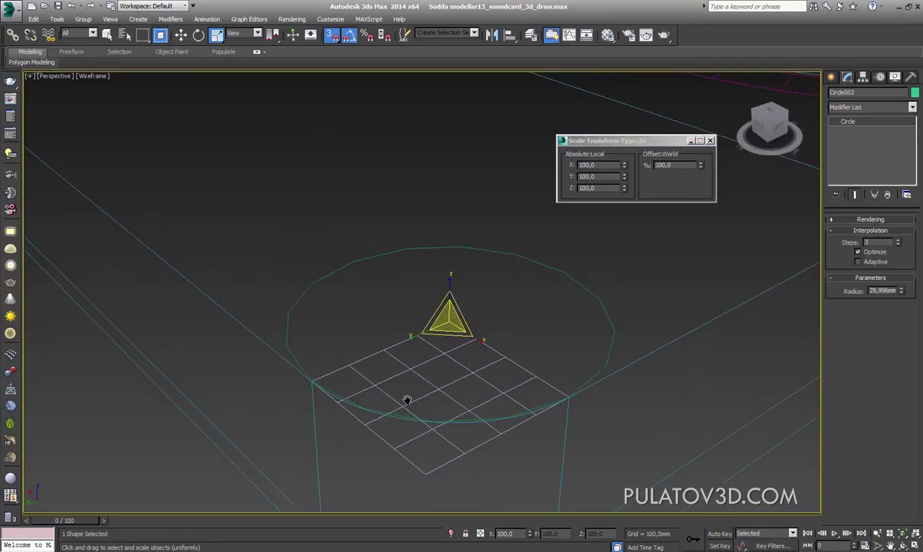
# Add an Edit Poly modifier to Circle002 to make a filled disc, checking it shaded
pyautogui.keyDown('alt'); pyautogui.moveTo(407, 400); pyautogui.dragTo(769, 242, button='middle'); pyautogui.keyUp('alt')
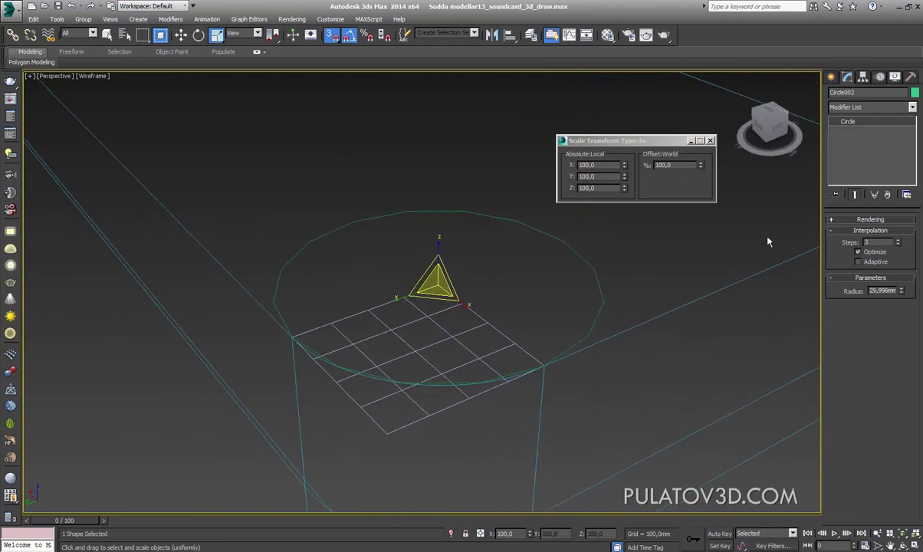
pyautogui.click(870, 107)
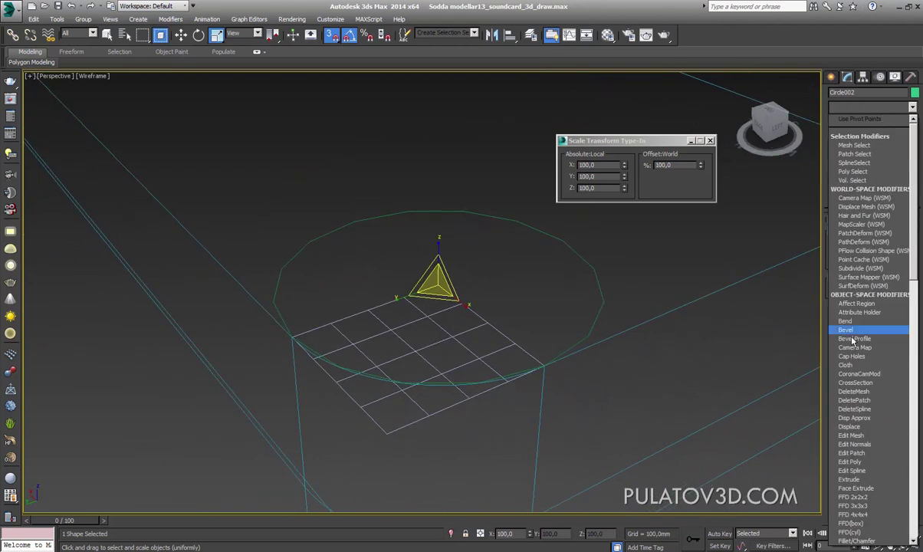
pyautogui.click(867, 463)
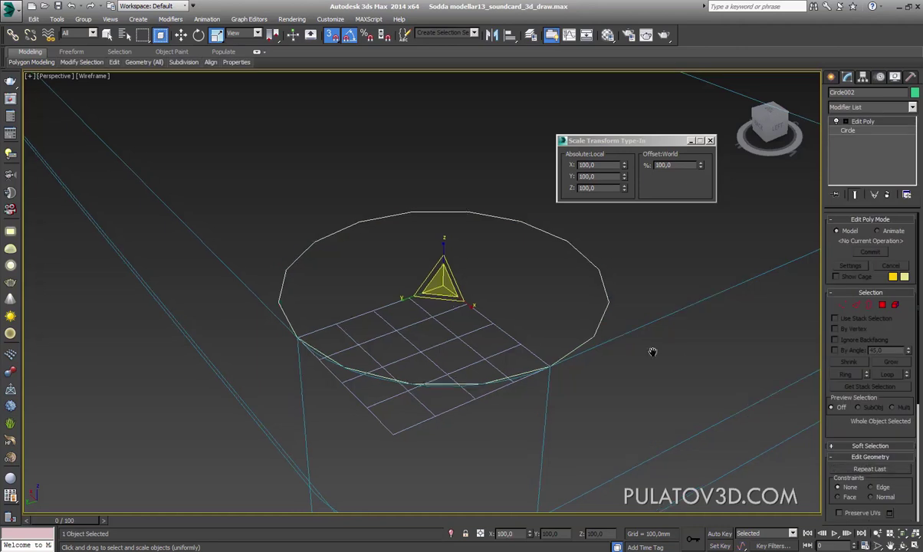
pyautogui.press('F3')
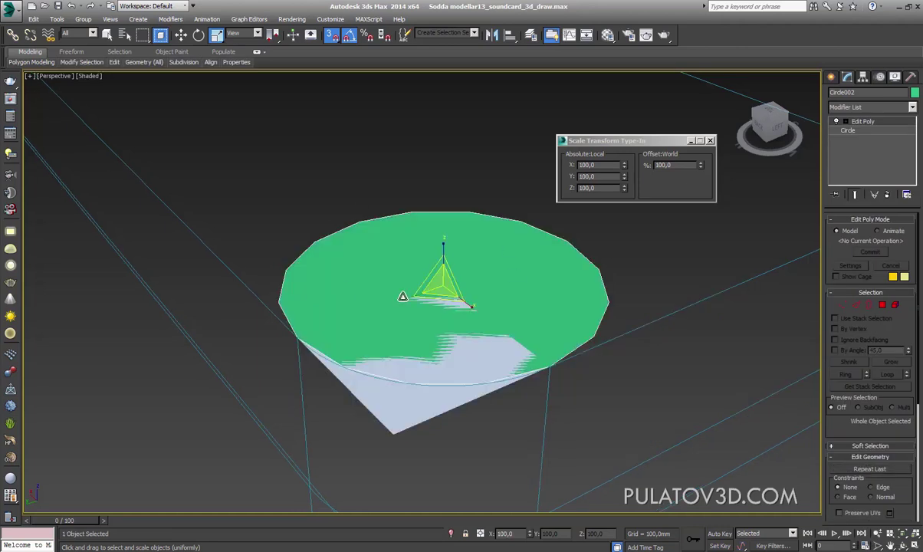
pyautogui.press('F3')
pyautogui.scroll(-3, 460, 292)
pyautogui.scroll(-3, 464, 322)
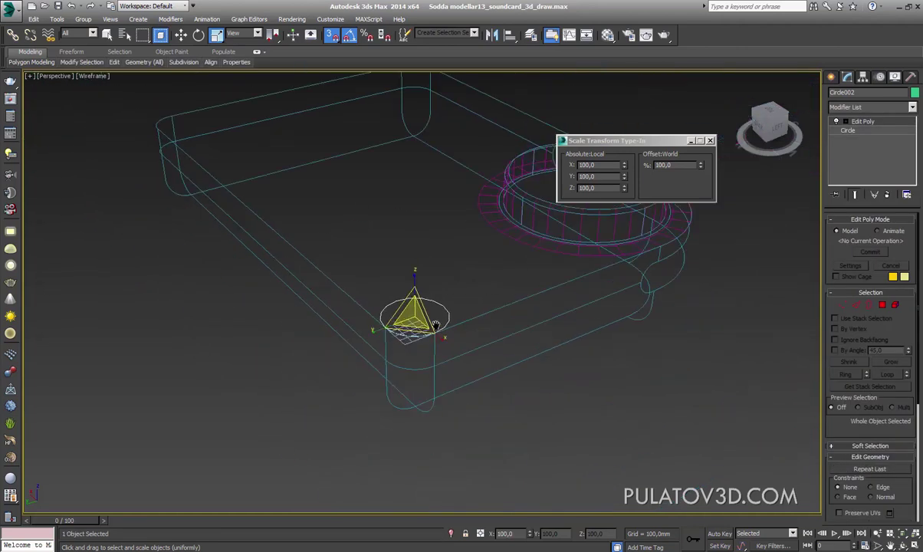
pyautogui.scroll(-2, 465, 337)
pyautogui.moveTo(466, 337)
pyautogui.keyDown('alt'); pyautogui.mouseDown(button='middle')
pyautogui.moveTo(458, 310)
pyautogui.moveTo(475, 337)
pyautogui.mouseUp(button='middle'); pyautogui.keyUp('alt')
pyautogui.scroll(5, 450, 341)
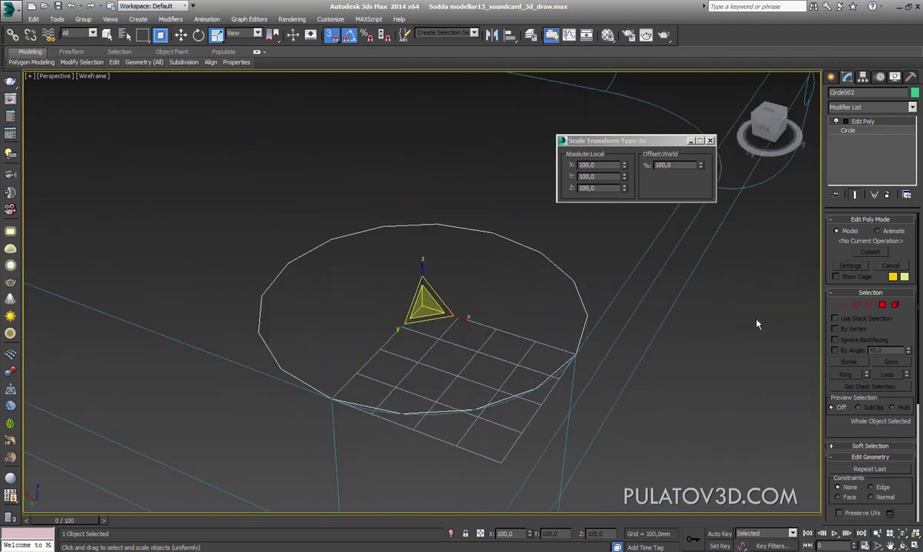
# Select the disc's cap polygon and add a TurboSmooth modifier at 1 iteration
pyautogui.click(882, 304)
pyautogui.click(506, 335)
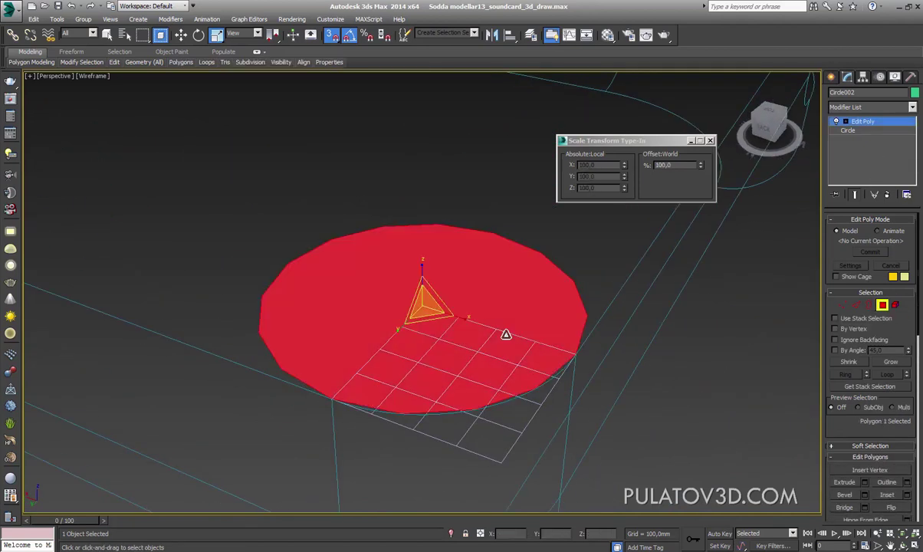
pyautogui.click(872, 107)
pyautogui.scroll(-10, 859, 414)
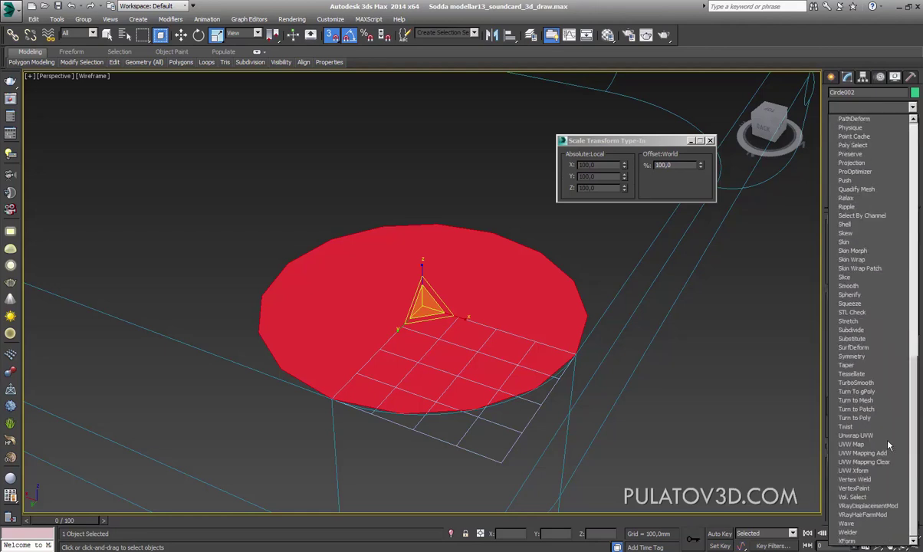
pyautogui.click(855, 383)
pyautogui.click(644, 317)
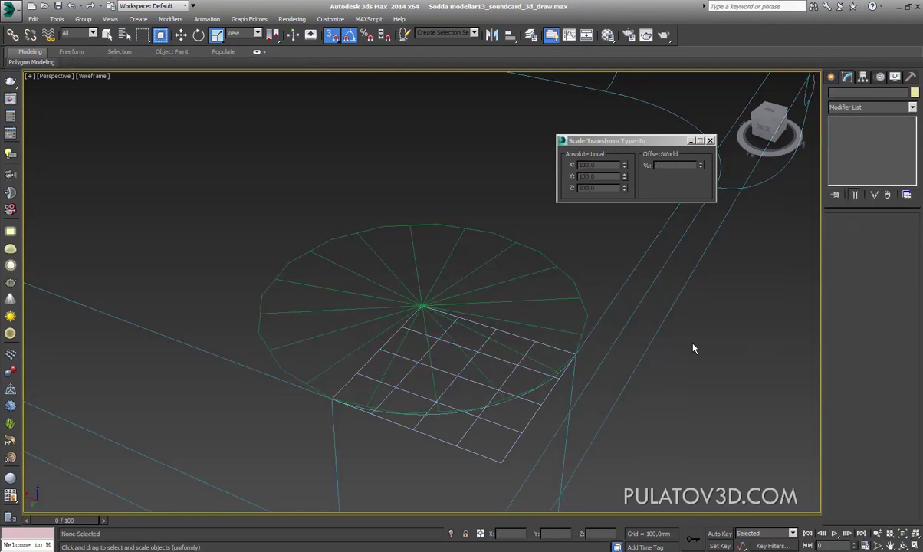
pyautogui.click(565, 305)
pyautogui.click(581, 267)
pyautogui.click(532, 311)
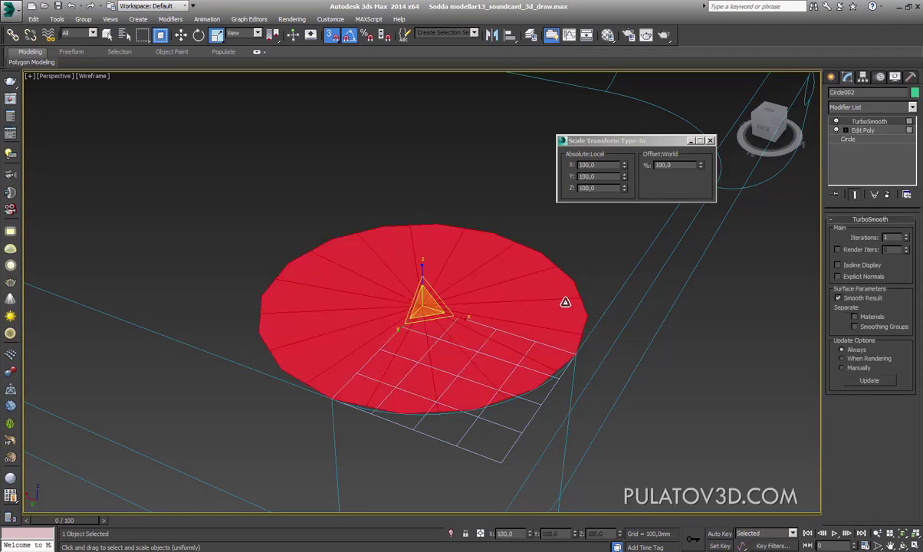
# Preview the smoothed disc shaded, then turn TurboSmooth off and return to the Edit Poly level
pyautogui.press('F3')
pyautogui.scroll(3, 587, 322)
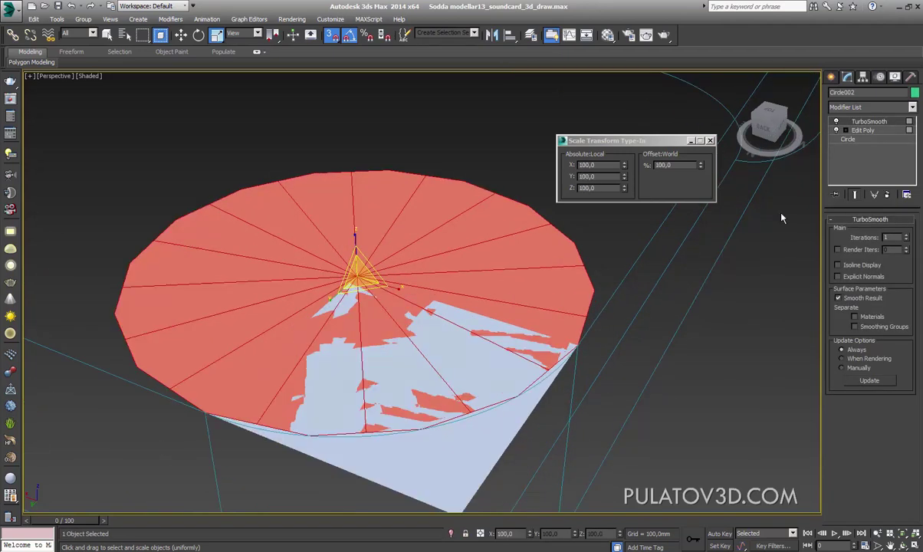
pyautogui.click(836, 121)
pyautogui.press('F3')
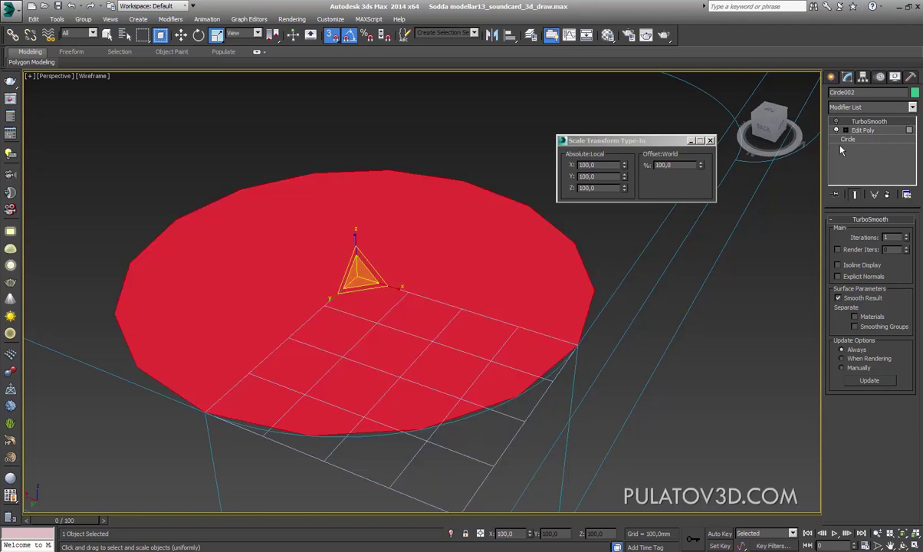
pyautogui.click(847, 144)
pyautogui.click(863, 131)
# Bevel-outline the disc's cap inward about 4.56 mm and view the TurboSmoothed ring
pyautogui.click(845, 131)
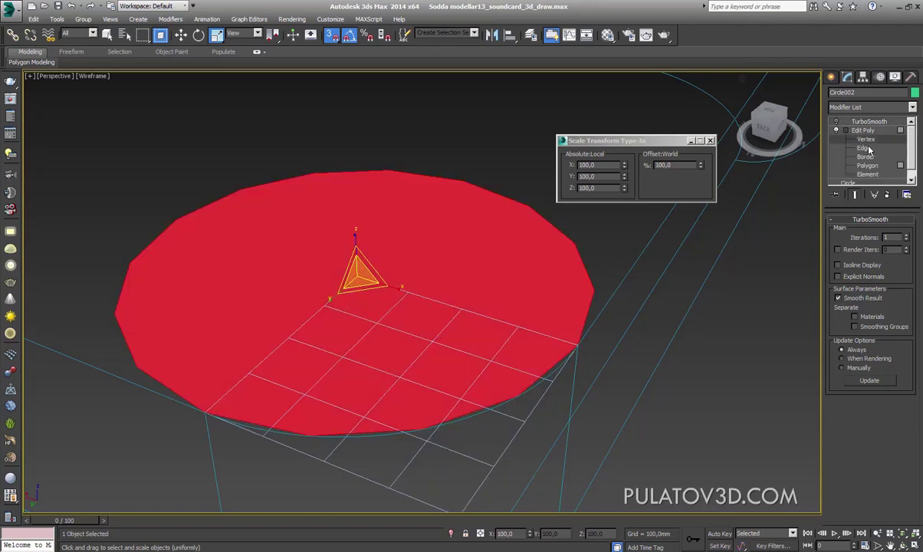
pyautogui.click(865, 139)
pyautogui.keyDown('ctrl'); pyautogui.click(581, 245); pyautogui.keyUp('ctrl')
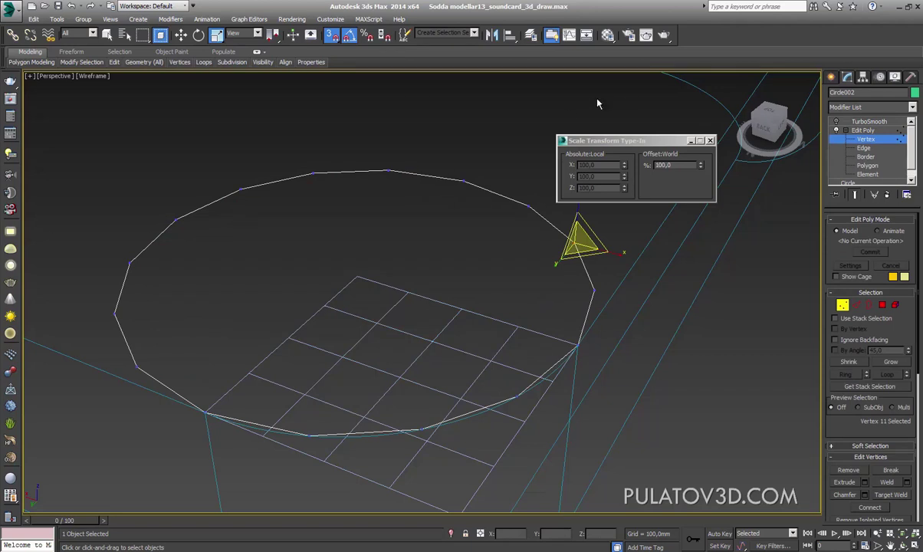
pyautogui.click(882, 305)
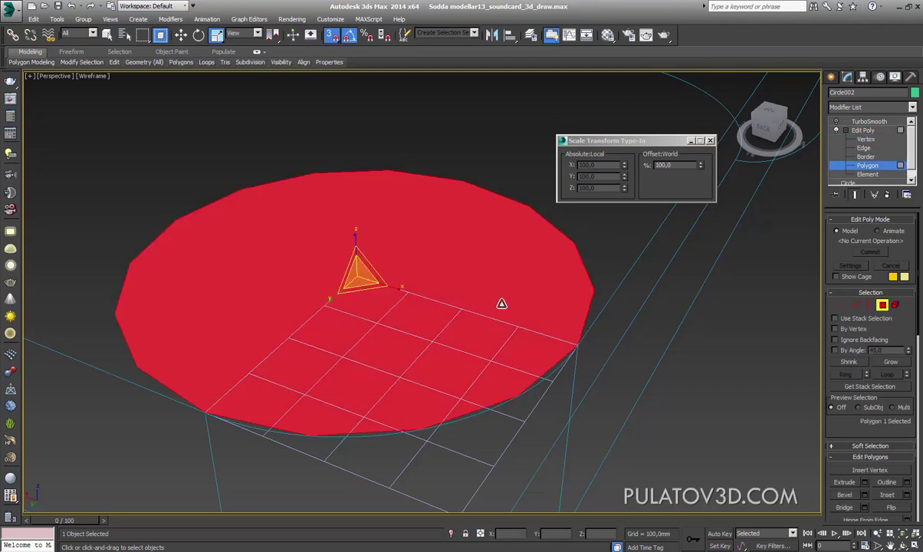
pyautogui.scroll(-3, 858, 406)
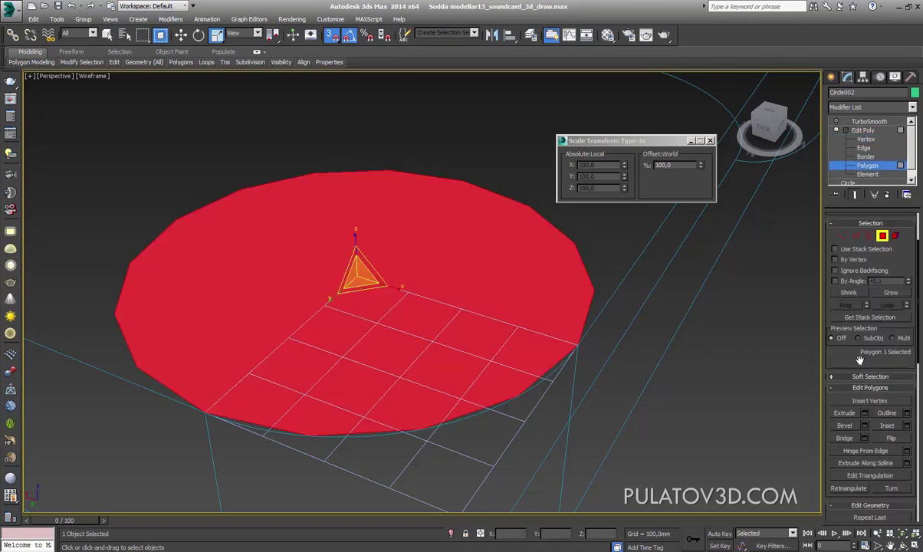
pyautogui.click(865, 425)
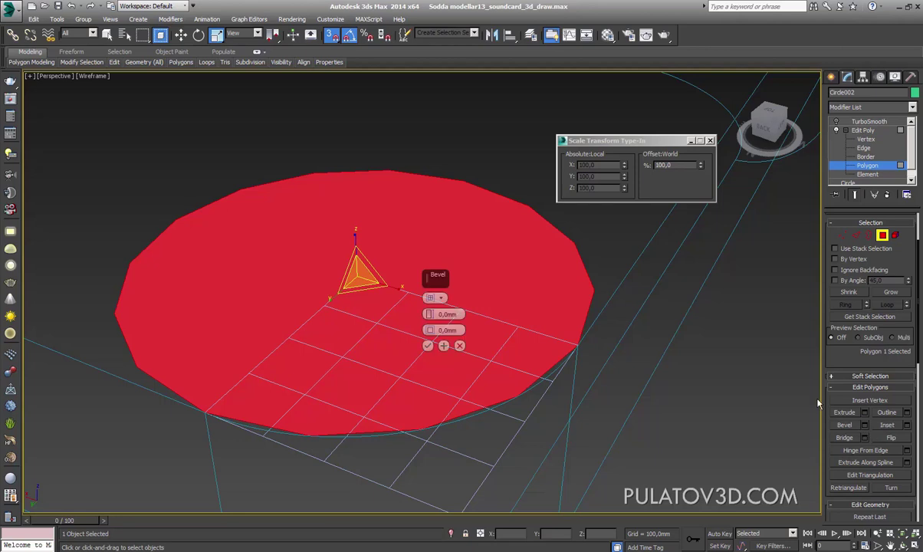
pyautogui.moveTo(430, 330); pyautogui.dragTo(436, 339)
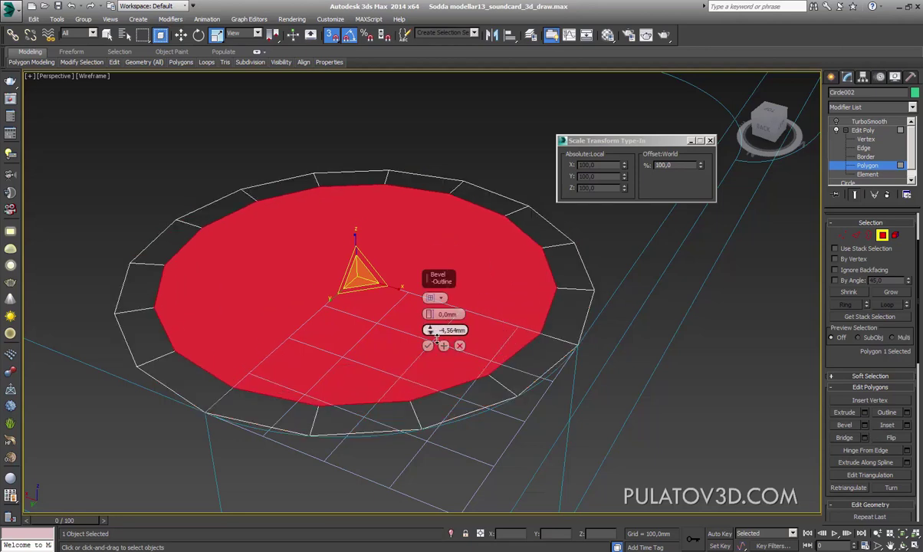
pyautogui.click(427, 346)
pyautogui.click(718, 312)
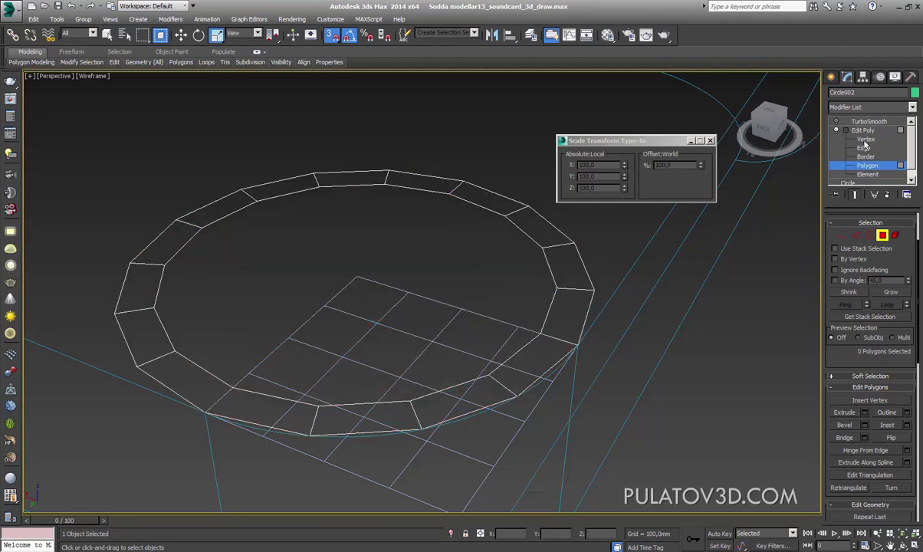
pyautogui.click(863, 131)
pyautogui.click(869, 121)
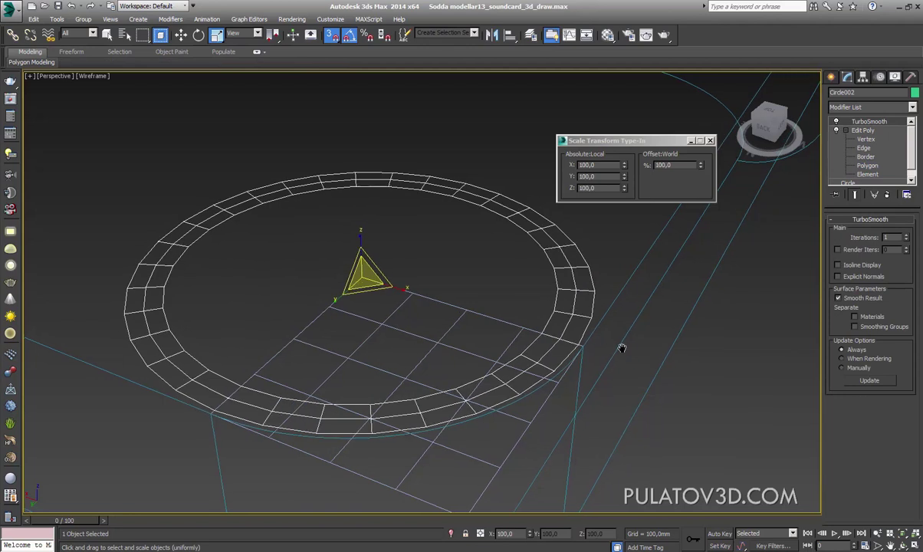
# Raise TurboSmooth to 2 iterations showing isolines only, and frame the ring in the top view
pyautogui.moveTo(619, 346); pyautogui.dragTo(567, 297)
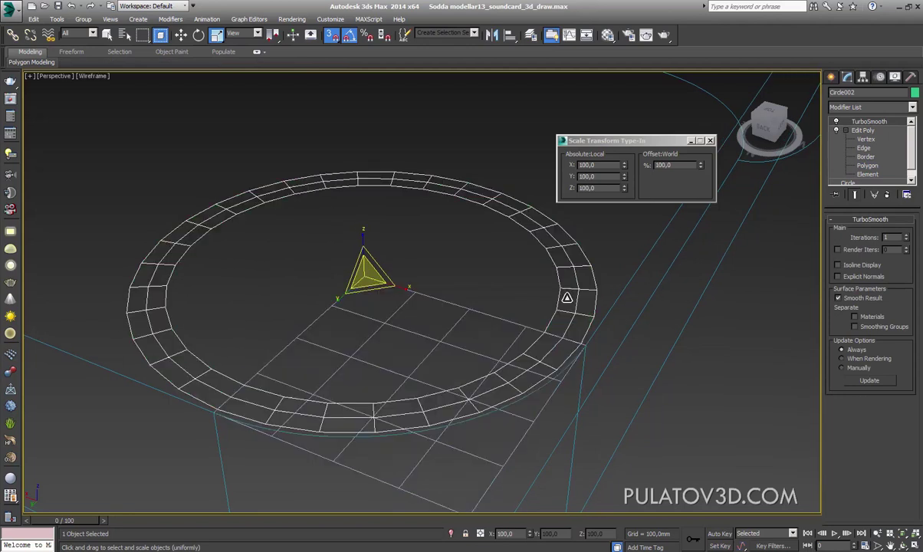
pyautogui.click(906, 235)
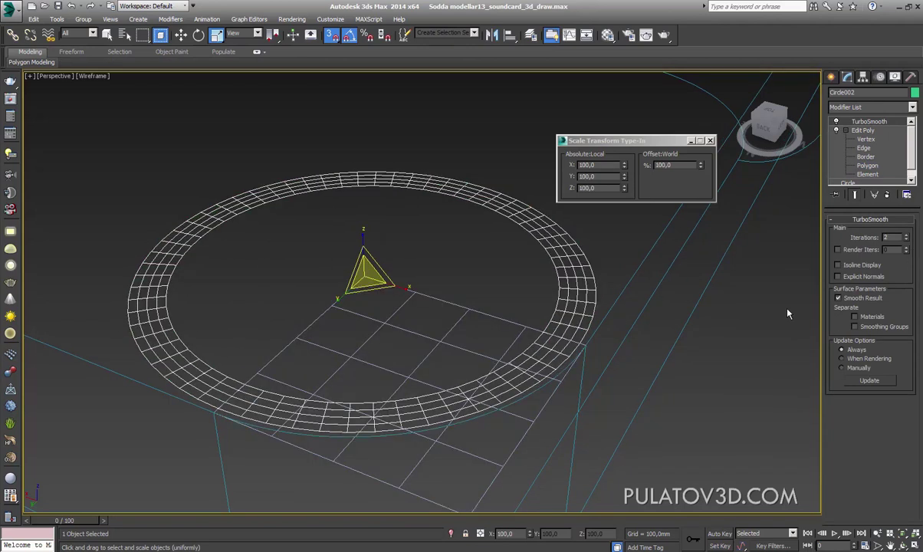
pyautogui.click(855, 266)
pyautogui.scroll(3, 521, 383)
pyautogui.press('t')
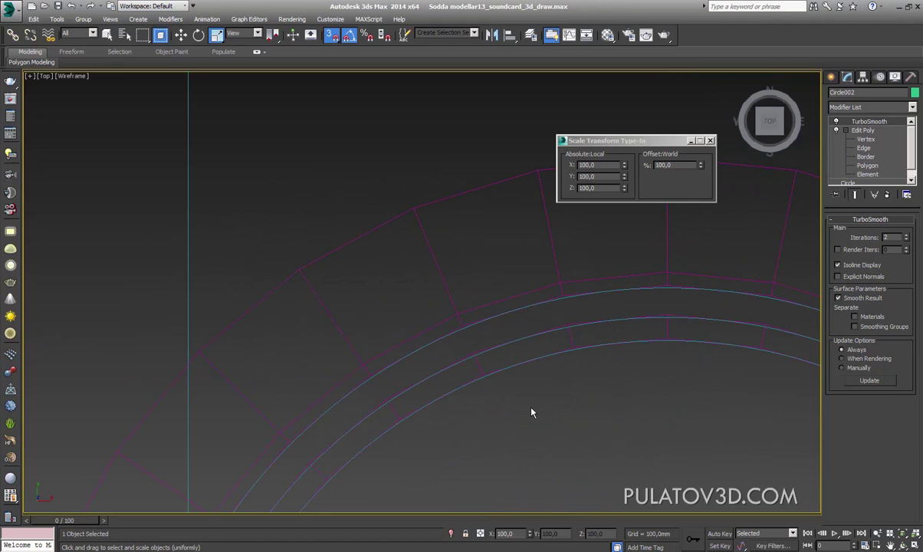
pyautogui.press('z')
pyautogui.moveTo(531, 354); pyautogui.dragTo(667, 408, button='middle')
pyautogui.scroll(2, 668, 409)
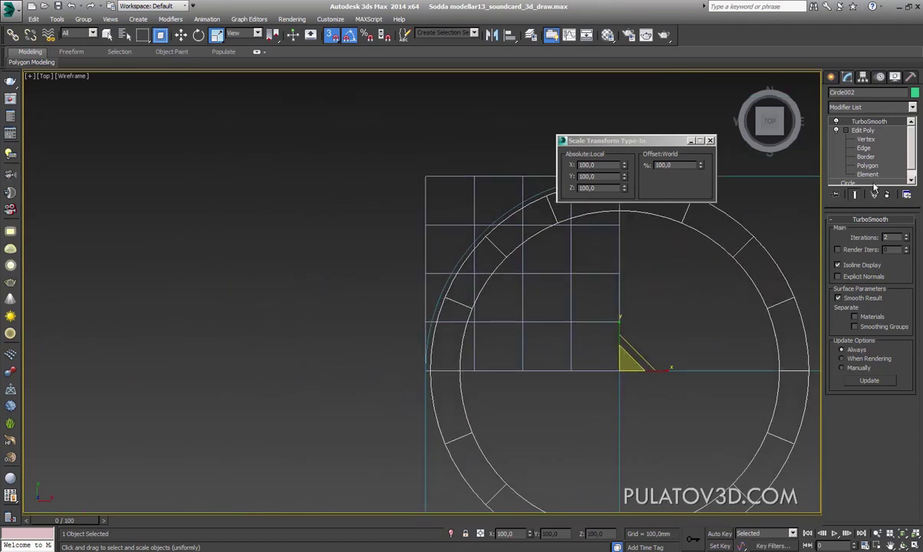
# Select the ring's open border and scale it toward the cyan reference outline
pyautogui.click(866, 156)
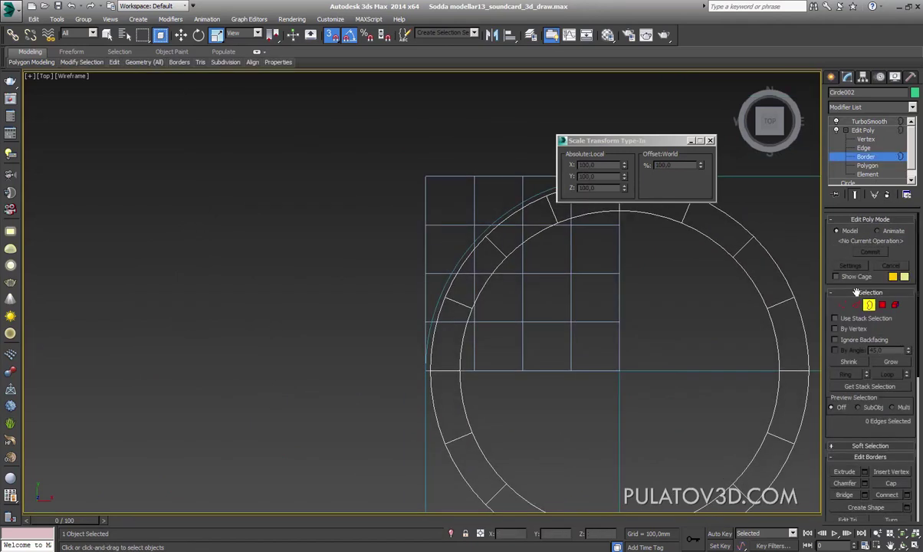
pyautogui.click(557, 204)
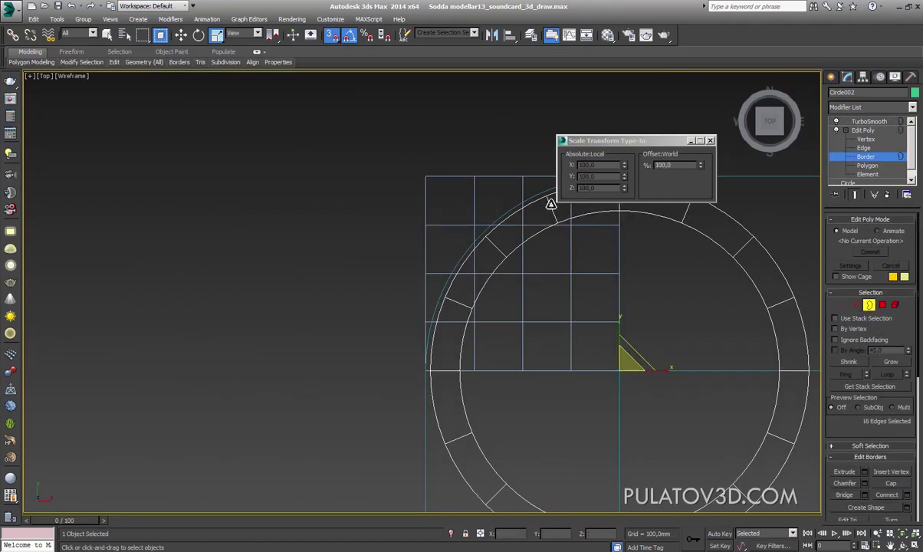
pyautogui.scroll(2, 495, 276)
pyautogui.scroll(3, 614, 301)
pyautogui.moveTo(614, 301)
pyautogui.mouseDown(button='middle')
pyautogui.moveTo(557, 322)
pyautogui.moveTo(525, 280)
pyautogui.mouseUp(button='middle')
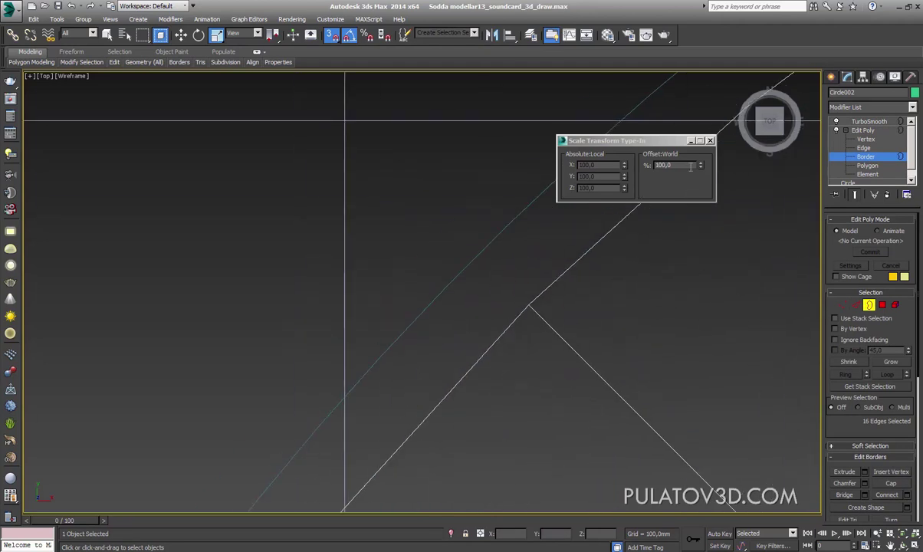
pyautogui.moveTo(700, 165); pyautogui.dragTo(711, 157)
pyautogui.scroll(-2, 533, 237)
pyautogui.scroll(-2, 533, 237)
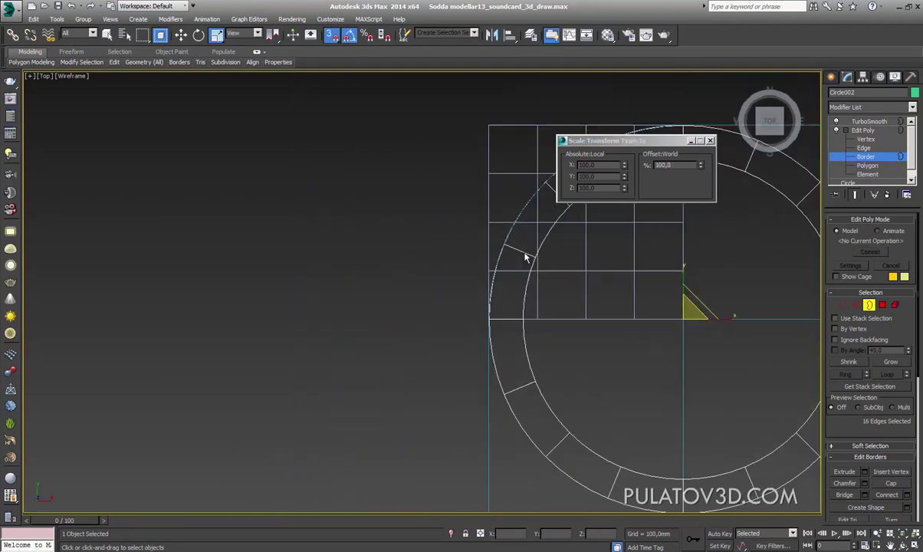
pyautogui.scroll(3, 524, 308)
pyautogui.scroll(3, 491, 273)
pyautogui.scroll(2, 506, 276)
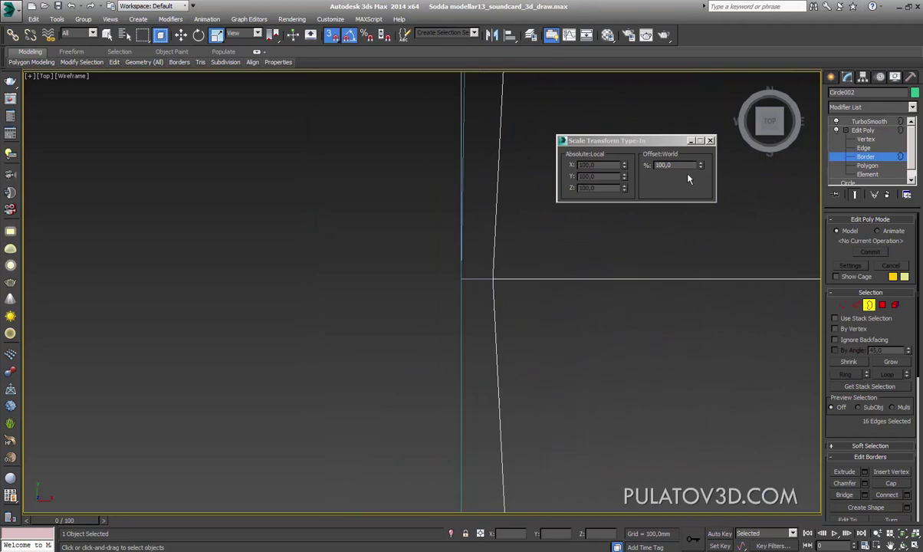
pyautogui.moveTo(705, 173); pyautogui.dragTo(707, 172)
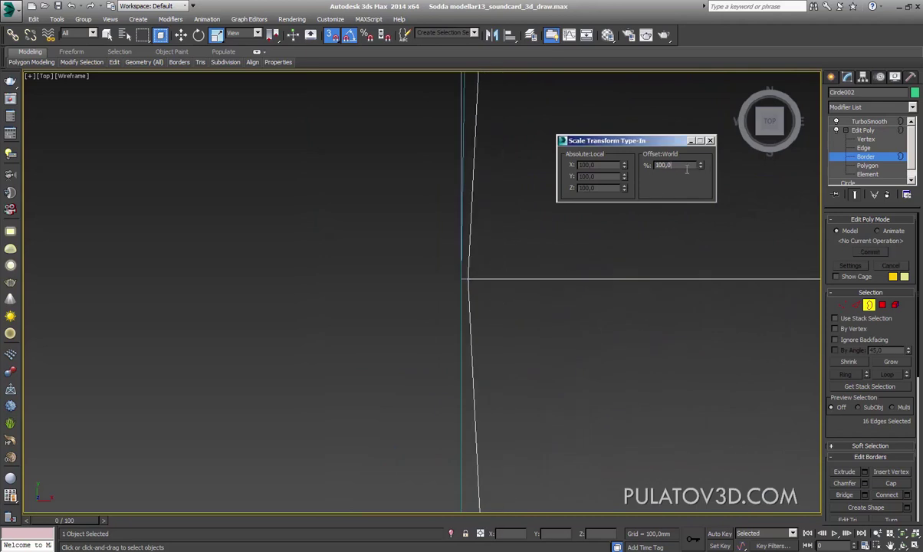
# Apply a 99% scale offset in the Scale Transform Type-In to pull the border inward
pyautogui.write('99')
pyautogui.press('Return')
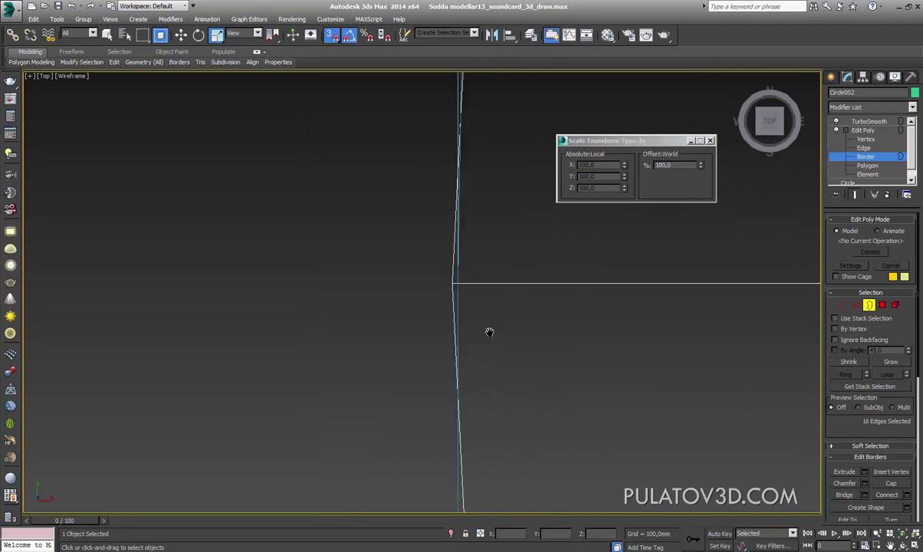
pyautogui.scroll(2, 490, 330)
pyautogui.click(71, 6)
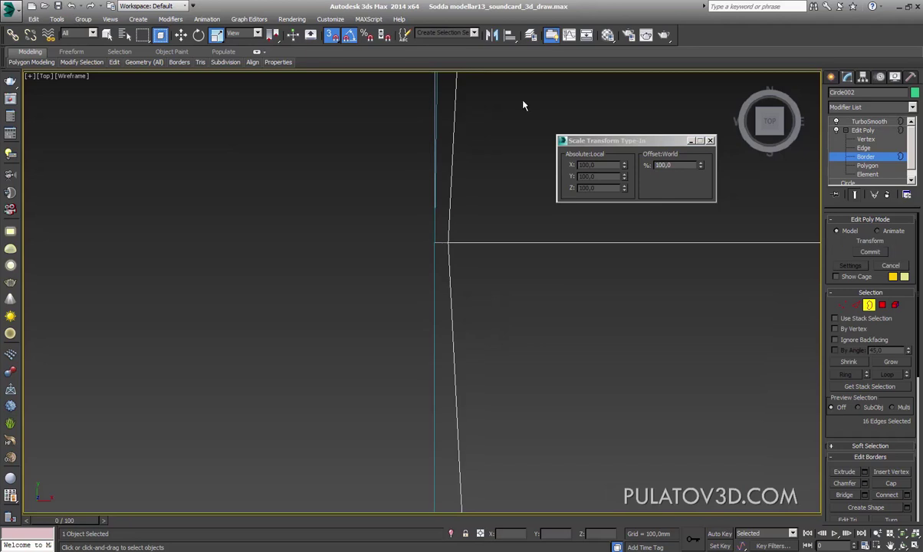
pyautogui.click(677, 168)
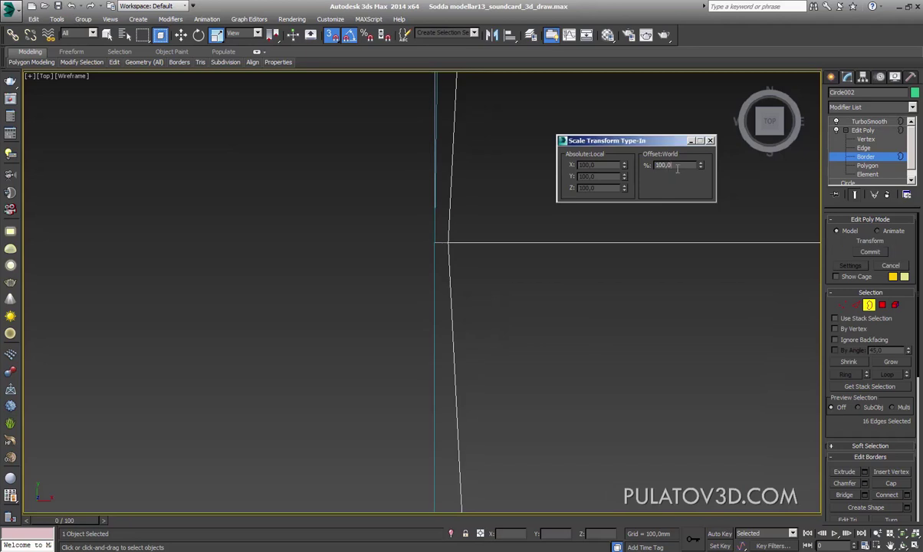
pyautogui.press('Return')
pyautogui.click(676, 170)
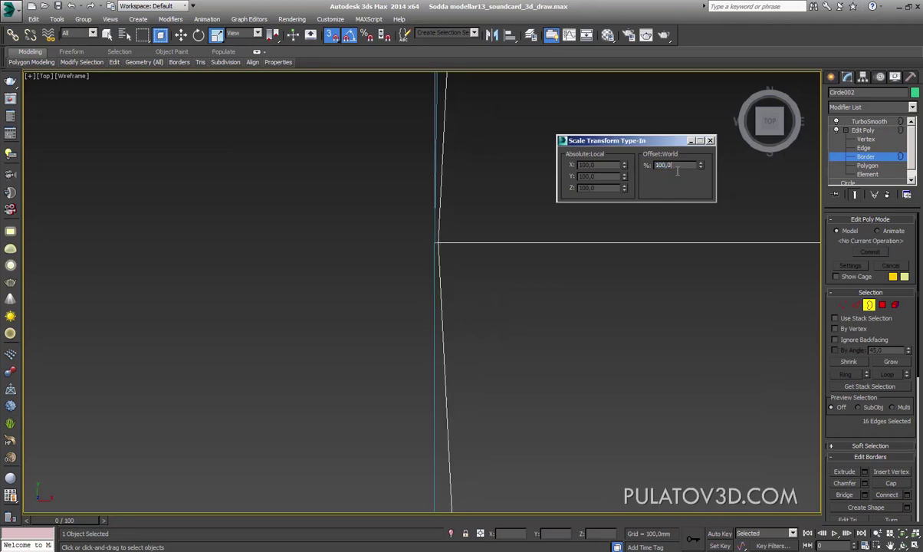
pyautogui.press('Return')
pyautogui.scroll(-3, 366, 294)
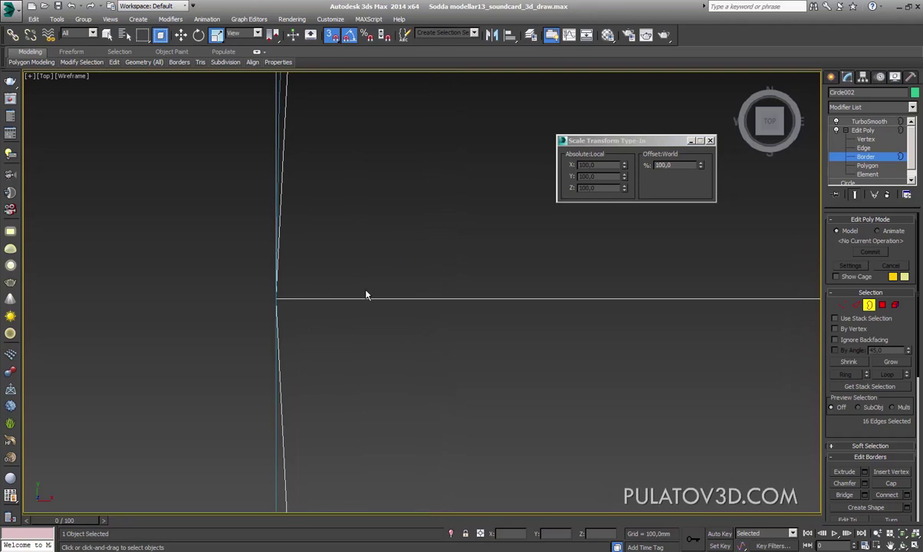
pyautogui.scroll(-5, 387, 312)
pyautogui.moveTo(422, 282)
pyautogui.mouseDown(button='middle')
pyautogui.moveTo(371, 274)
pyautogui.moveTo(360, 259)
pyautogui.mouseUp(button='middle')
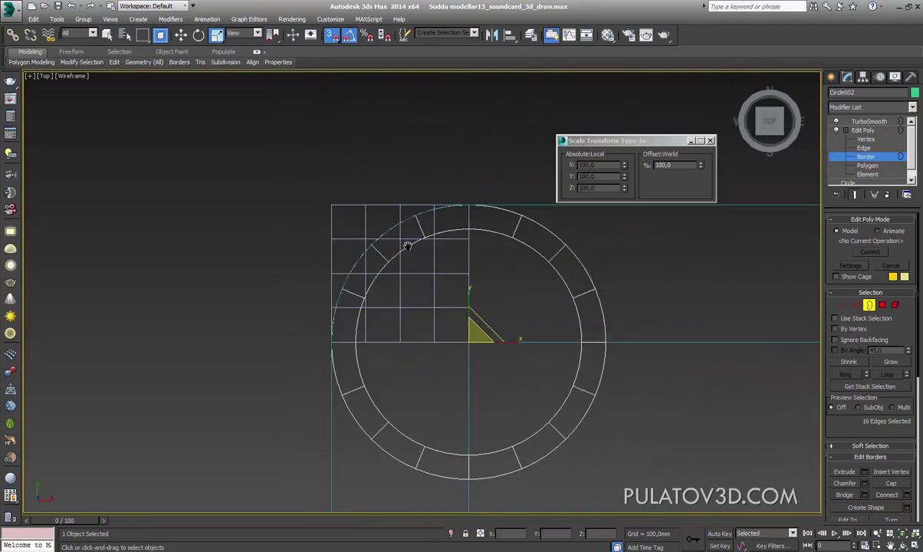
# Disable TurboSmooth, hide Plane002, and view Circle002's faceted ring in Perspective
pyautogui.click(836, 121)
pyautogui.click(832, 77)
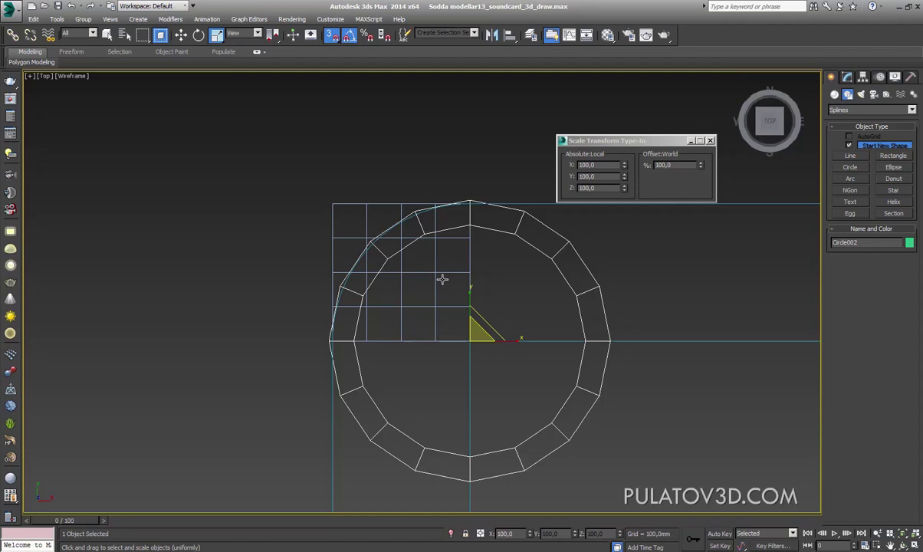
pyautogui.click(435, 333)
pyautogui.press('Delete')
pyautogui.press('p')
pyautogui.scroll(-2, 420, 303)
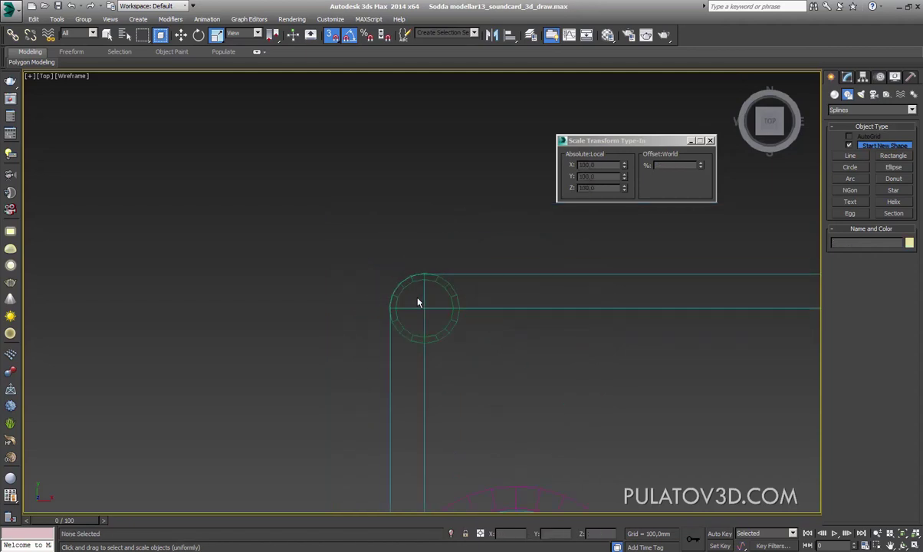
pyautogui.moveTo(420, 302)
pyautogui.keyDown('alt'); pyautogui.mouseDown(button='middle')
pyautogui.moveTo(423, 335)
pyautogui.moveTo(423, 307)
pyautogui.moveTo(434, 310)
pyautogui.mouseUp(button='middle'); pyautogui.keyUp('alt')
pyautogui.click(399, 354)
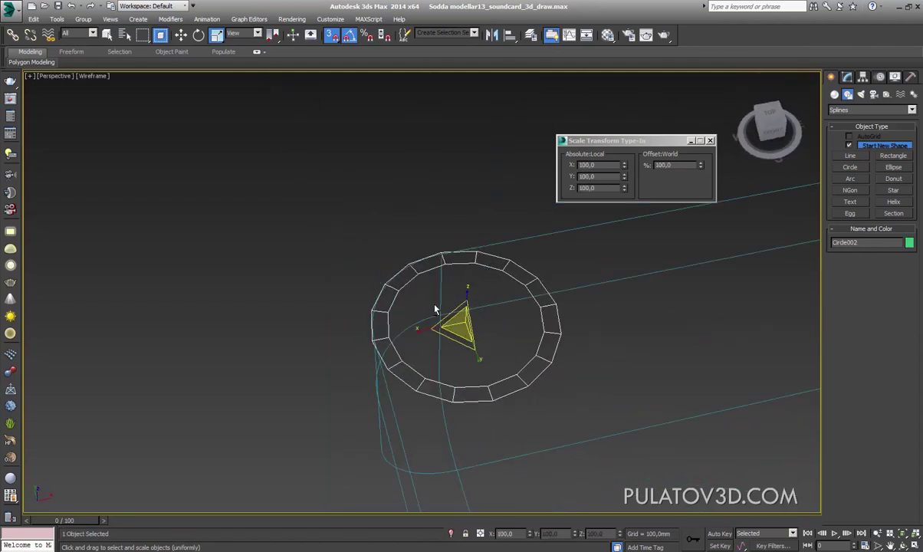
pyautogui.click(847, 77)
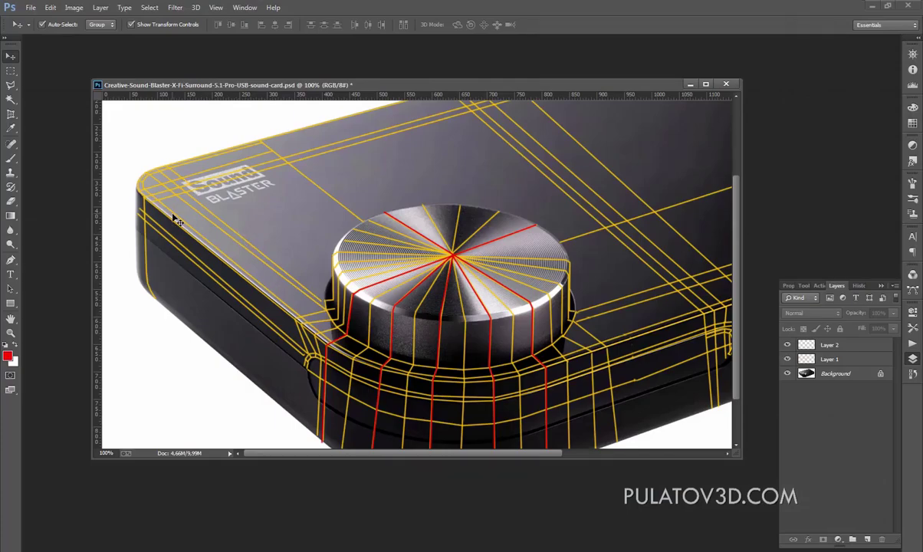
pyautogui.click(691, 84)
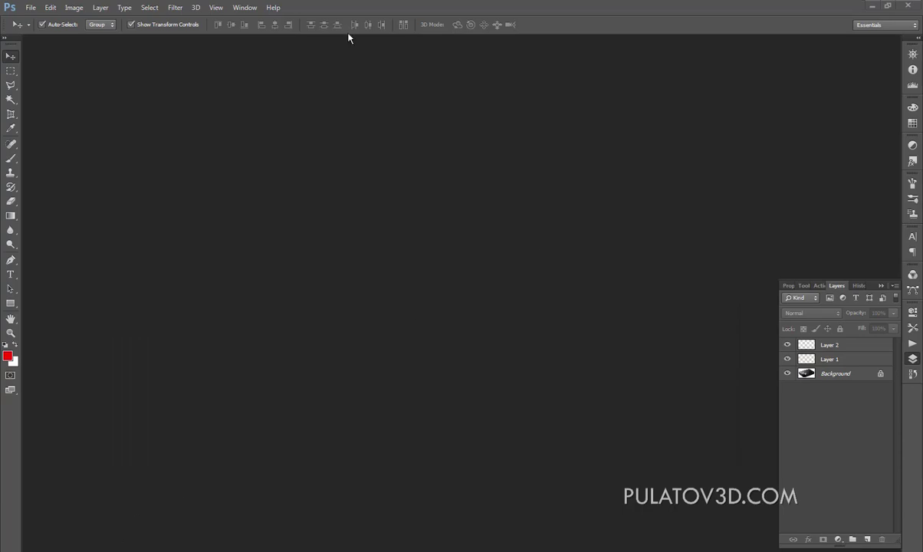
pyautogui.click(245, 7)
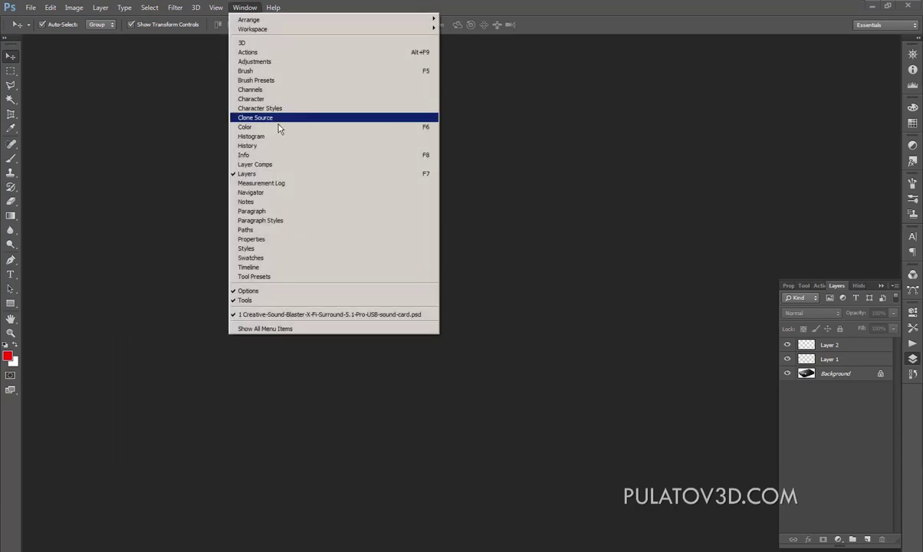
pyautogui.click(285, 314)
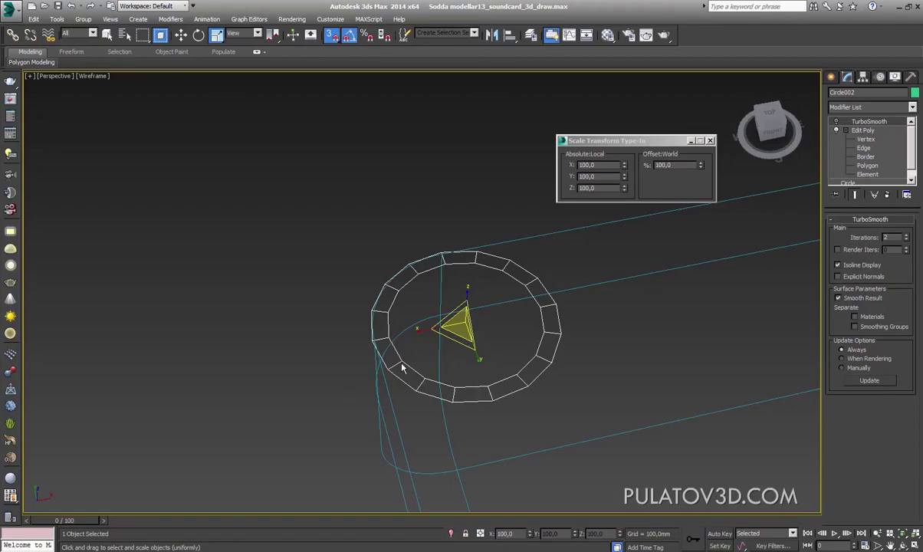
# Frame the raised ring in the view and select Cylinder002
pyautogui.scroll(-3, 402, 371)
pyautogui.scroll(-3, 448, 336)
pyautogui.scroll(2, 448, 337)
pyautogui.scroll(1, 452, 337)
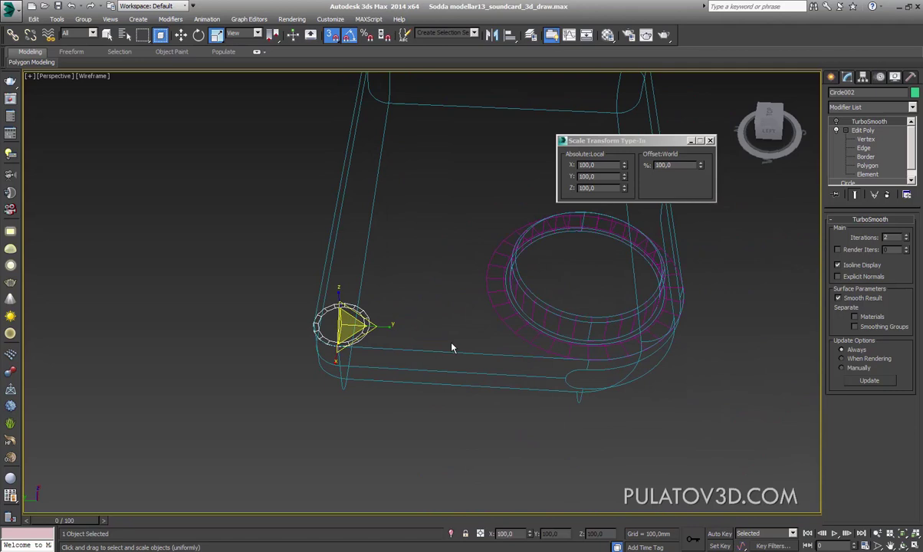
pyautogui.scroll(2, 456, 337)
pyautogui.scroll(2, 464, 337)
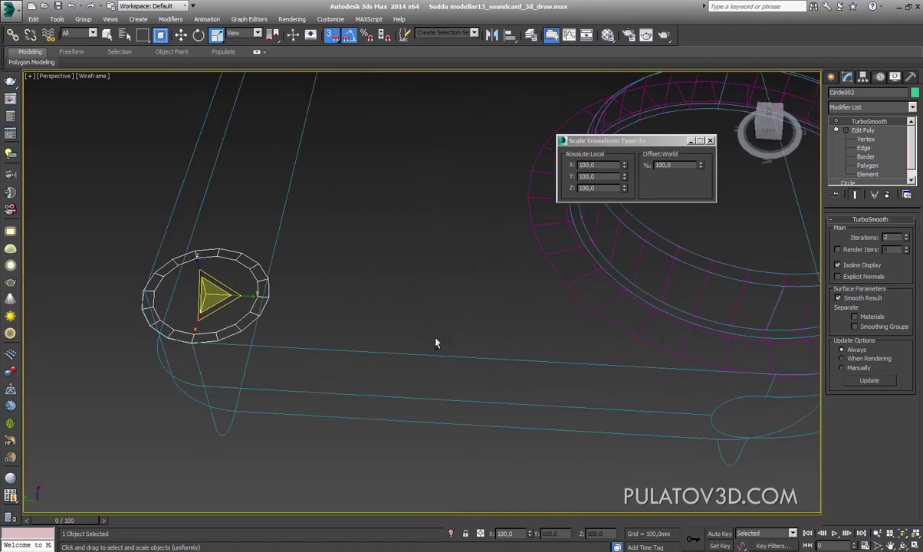
pyautogui.moveTo(273, 287); pyautogui.dragTo(439, 308, button='middle')
pyautogui.moveTo(637, 280)
pyautogui.mouseDown(button='middle')
pyautogui.moveTo(529, 310)
pyautogui.moveTo(636, 334)
pyautogui.mouseUp(button='middle')
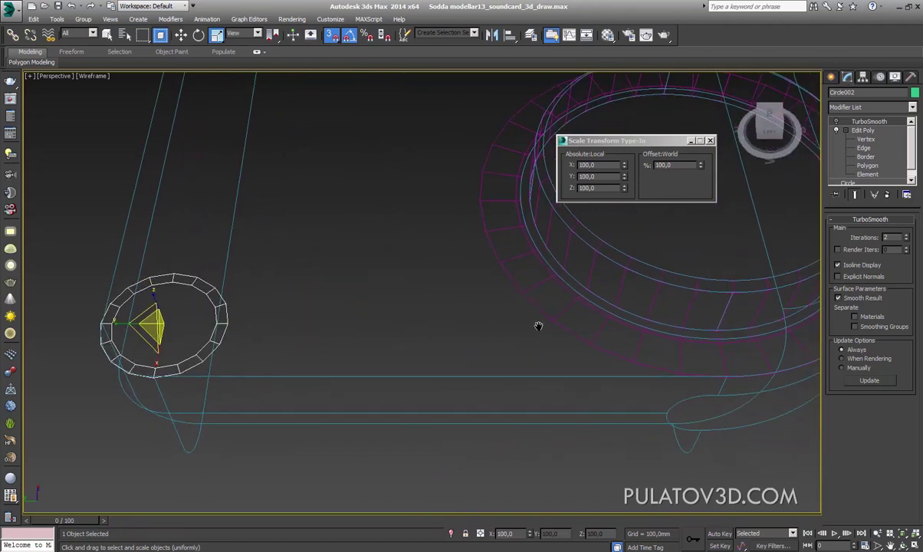
pyautogui.scroll(3, 636, 334)
pyautogui.click(614, 339)
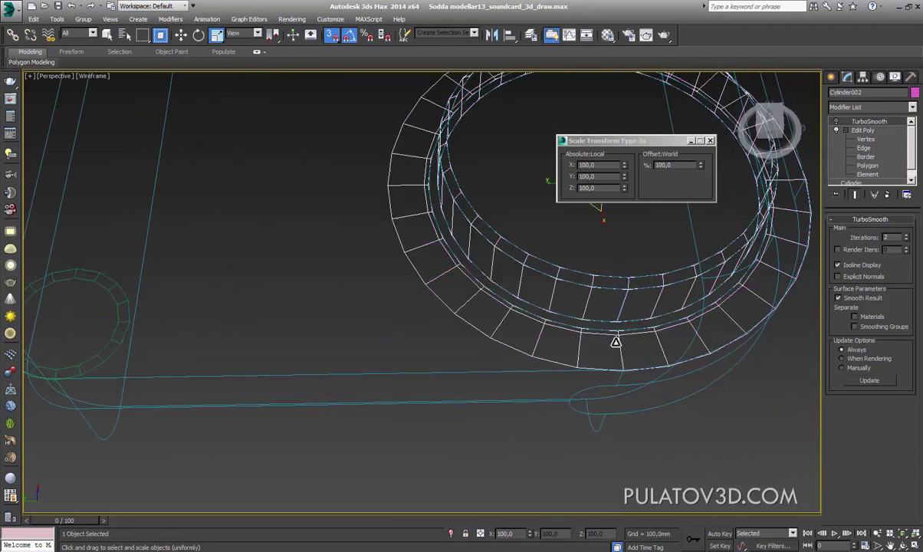
pyautogui.scroll(3, 590, 333)
pyautogui.scroll(4, 481, 328)
pyautogui.moveTo(482, 328); pyautogui.dragTo(487, 345, button='middle')
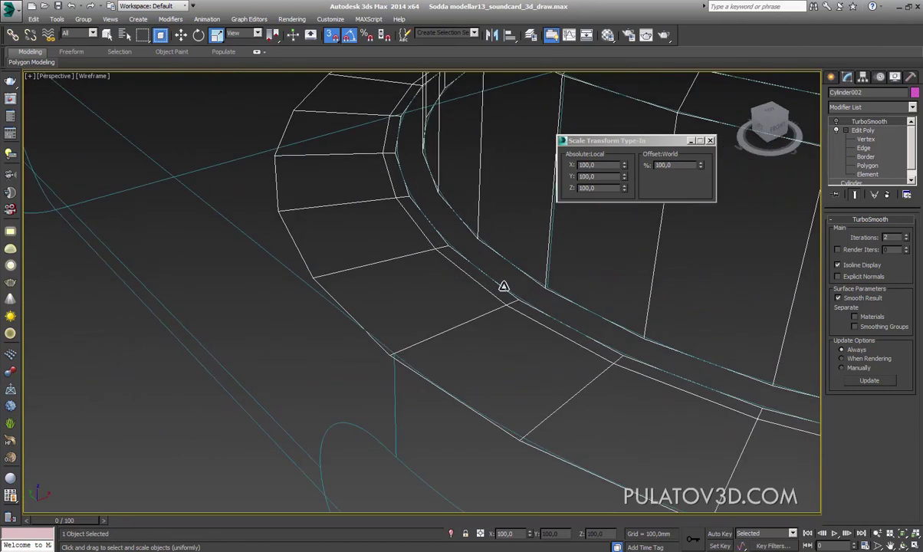
# Select the edge loop at the ring's base, convert it to vertices, then clear the selection
pyautogui.click(864, 148)
pyautogui.click(470, 276)
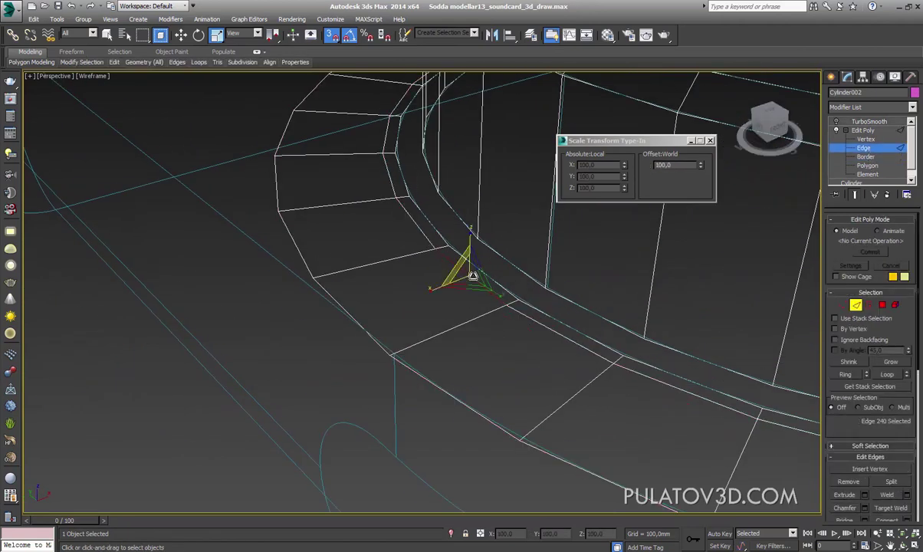
pyautogui.click(886, 375)
pyautogui.scroll(-5, 470, 320)
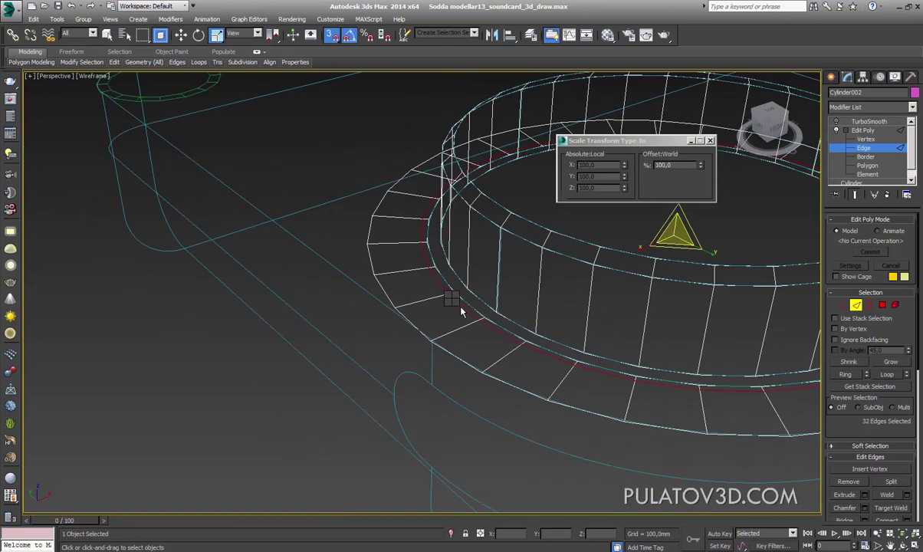
pyautogui.rightClick(448, 294)
pyautogui.click(420, 231)
pyautogui.click(852, 310)
# Pan across the model and bring the Photoshop reference image to the front
pyautogui.scroll(-3, 788, 315)
pyautogui.moveTo(788, 316)
pyautogui.mouseDown(button='middle')
pyautogui.moveTo(545, 339)
pyautogui.moveTo(556, 344)
pyautogui.mouseUp(button='middle')
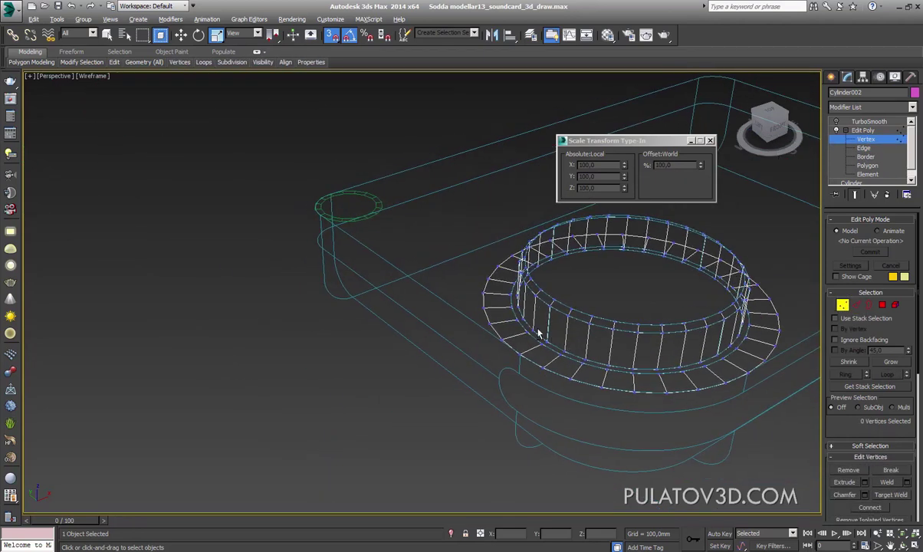
pyautogui.scroll(3, 556, 344)
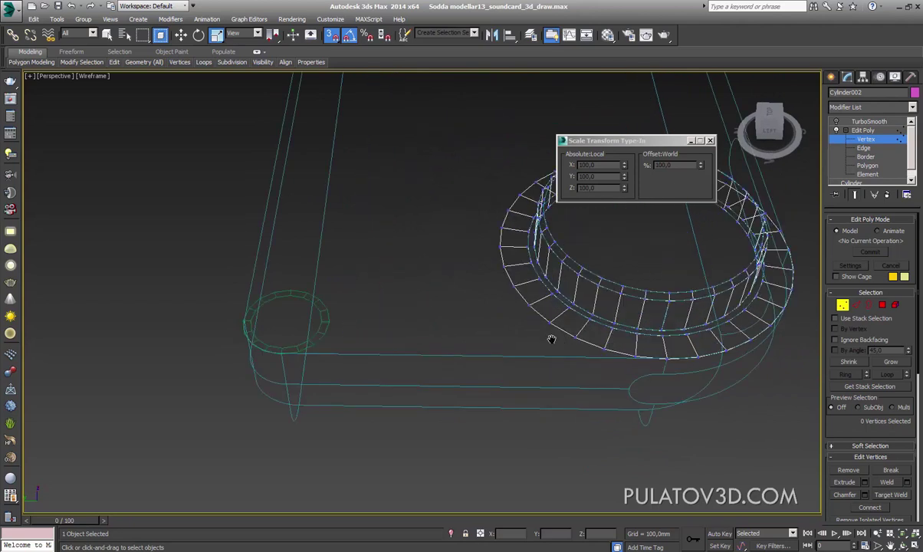
pyautogui.scroll(3, 550, 337)
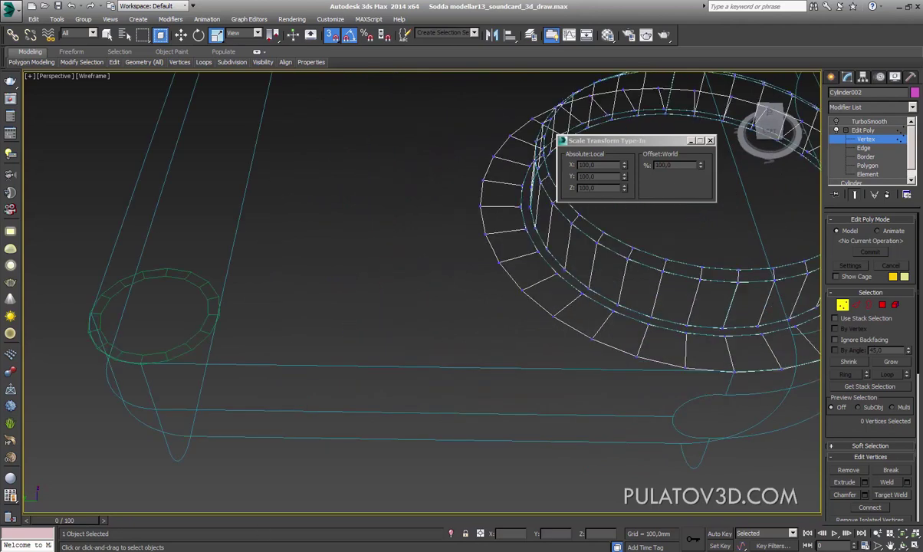
pyautogui.click(198, 498)
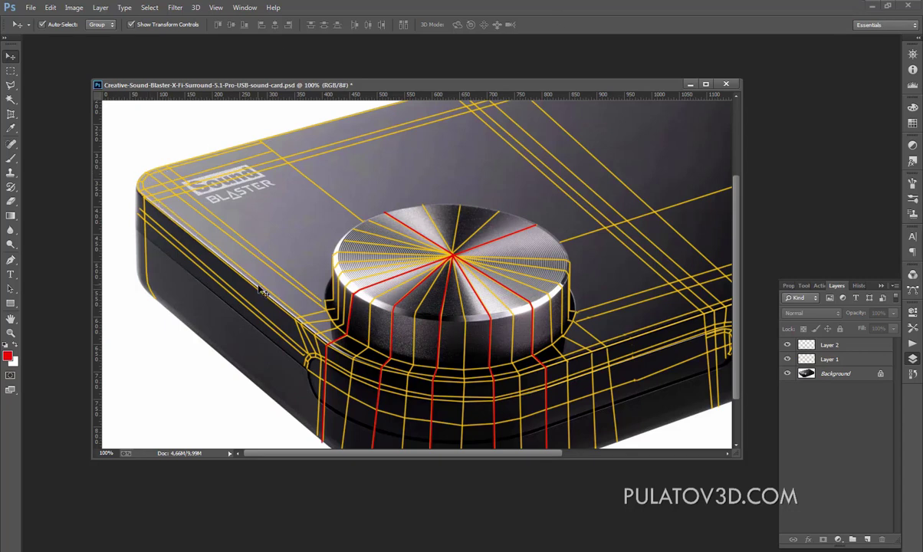
# Nudge Layer 1 on the reference image and minimize the Photoshop document
pyautogui.moveTo(307, 322); pyautogui.dragTo(321, 335)
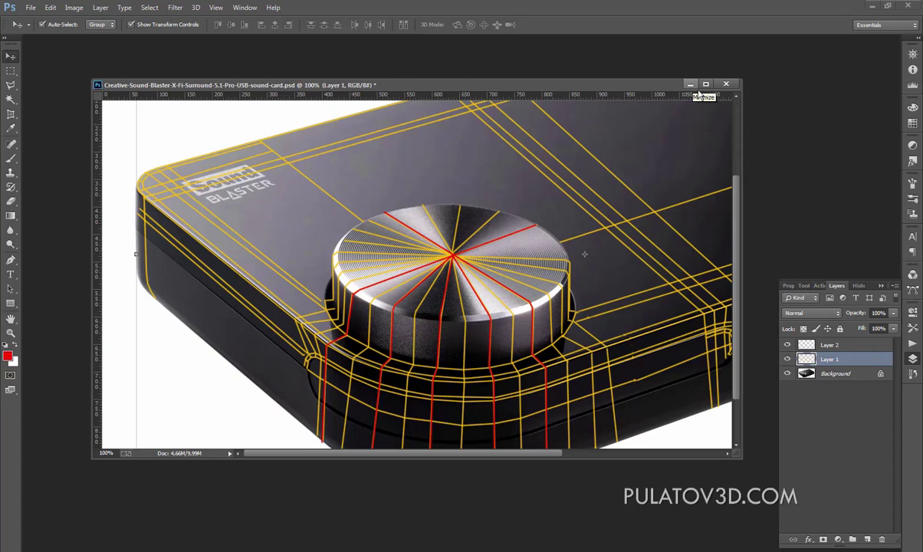
pyautogui.click(691, 85)
# Select the tray outline Circle001 and activate the Move tool with snapping
pyautogui.click(875, 5)
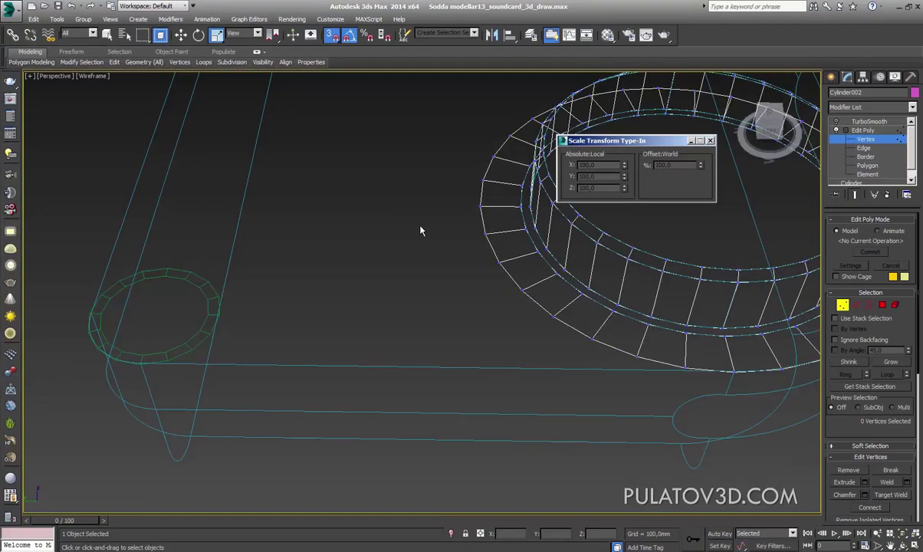
pyautogui.scroll(-5, 276, 368)
pyautogui.scroll(-2, 287, 362)
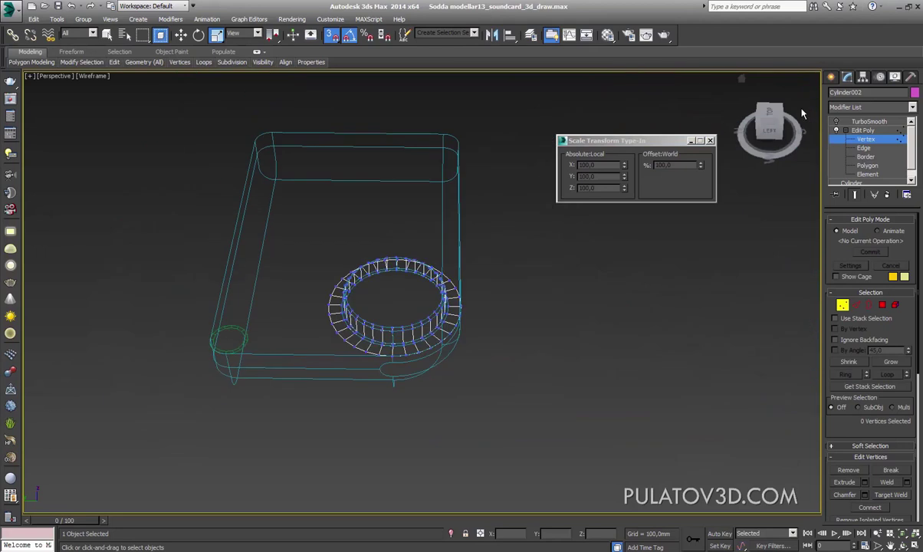
pyautogui.click(785, 169)
pyautogui.moveTo(477, 354)
pyautogui.keyDown('alt'); pyautogui.mouseDown(button='middle')
pyautogui.moveTo(381, 352)
pyautogui.moveTo(257, 91)
pyautogui.mouseUp(button='middle'); pyautogui.keyUp('alt')
pyautogui.click(381, 352)
pyautogui.click(181, 34)
pyautogui.click(331, 35)
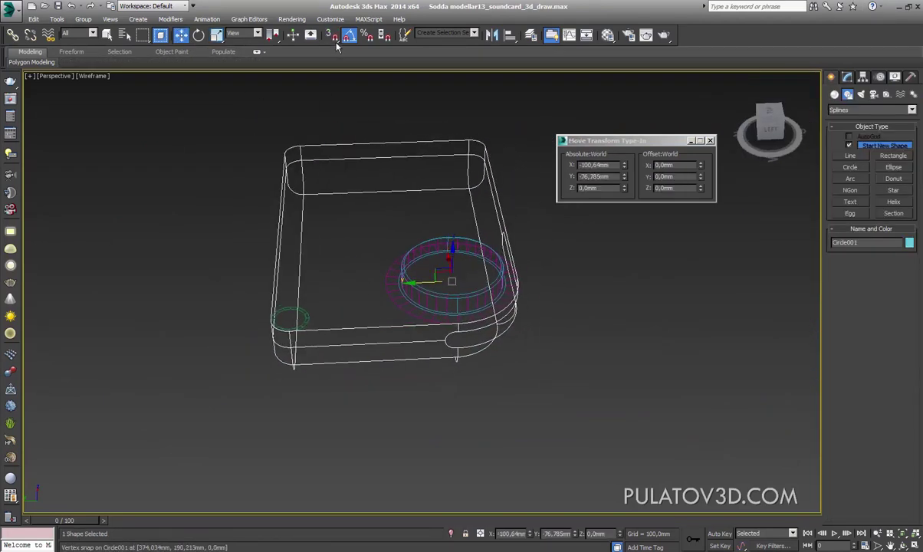
# Clone Circle001 to the right as an independent Copy, Circle003, ready for spline editing
pyautogui.keyDown('alt'); pyautogui.moveTo(337, 253); pyautogui.dragTo(382, 287, button='middle'); pyautogui.keyUp('alt')
pyautogui.scroll(3, 382, 286)
pyautogui.scroll(-4, 383, 287)
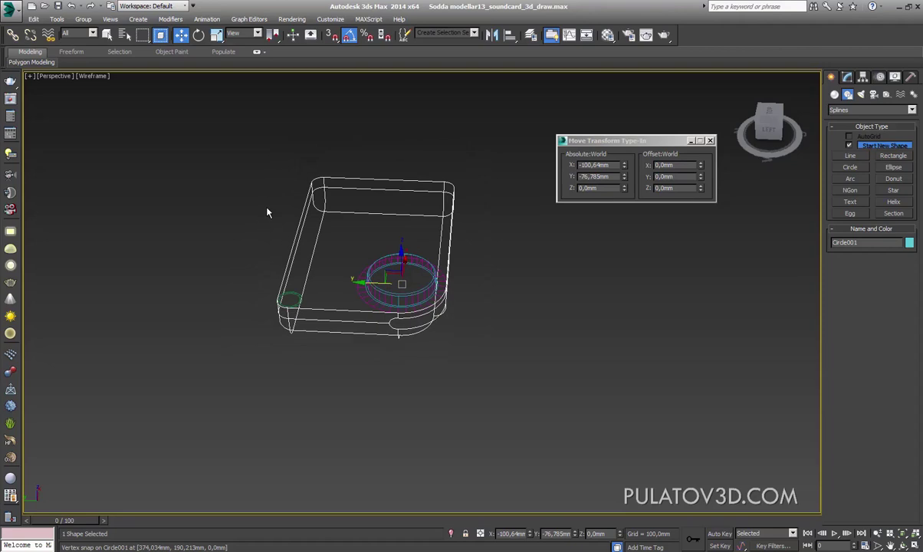
pyautogui.keyDown('shift'); pyautogui.moveTo(377, 288); pyautogui.dragTo(598, 298); pyautogui.keyUp('shift')
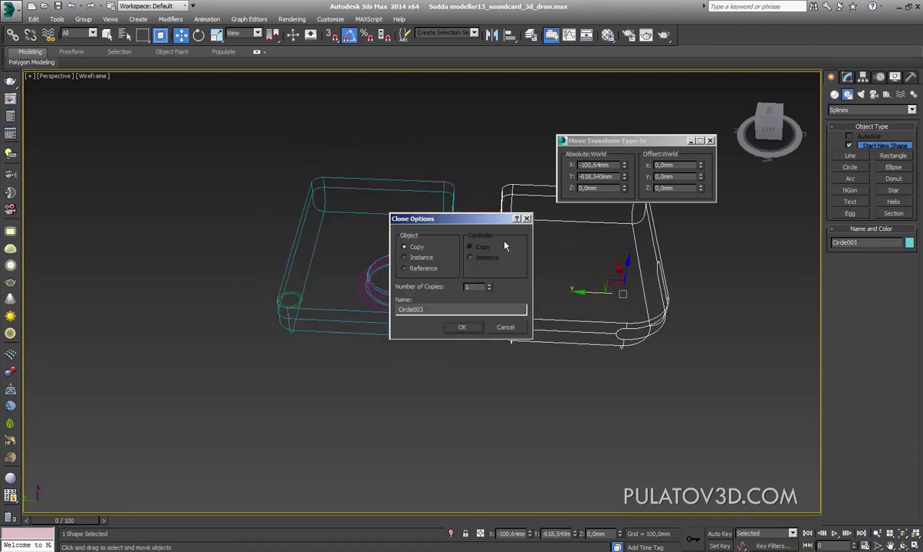
pyautogui.click(462, 327)
pyautogui.scroll(5, 533, 324)
pyautogui.keyDown('alt'); pyautogui.moveTo(533, 319); pyautogui.dragTo(472, 320, button='middle'); pyautogui.keyUp('alt')
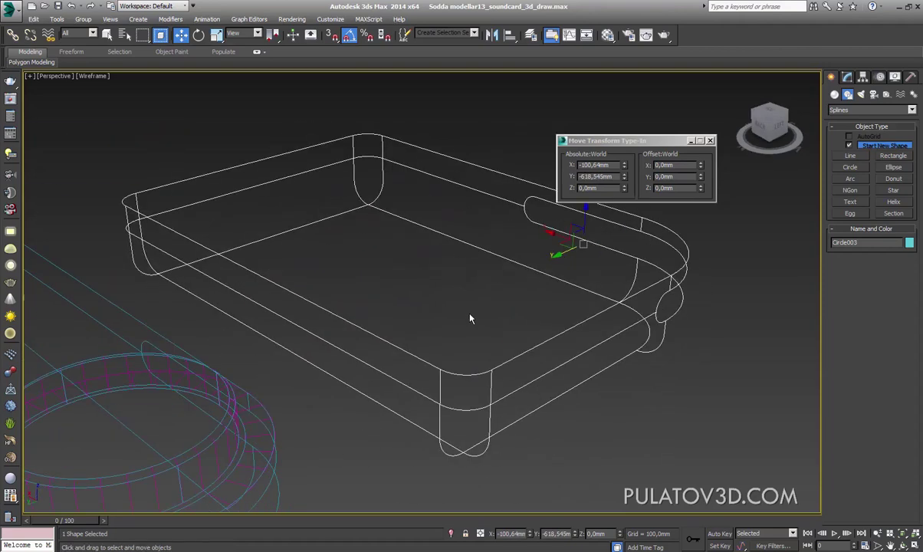
pyautogui.click(861, 77)
# At Spline level, detach the copy's outer top rim outline as new shape Shape002
pyautogui.press('3')
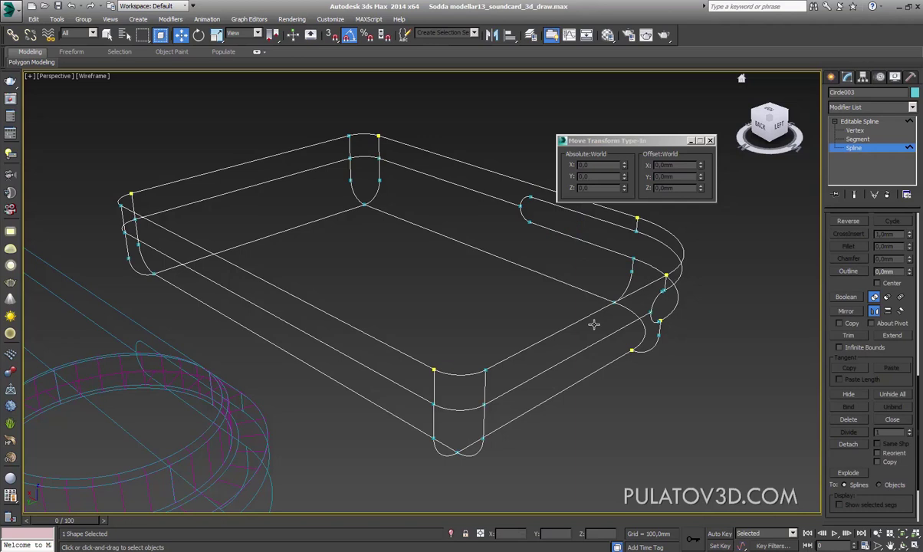
pyautogui.click(594, 324)
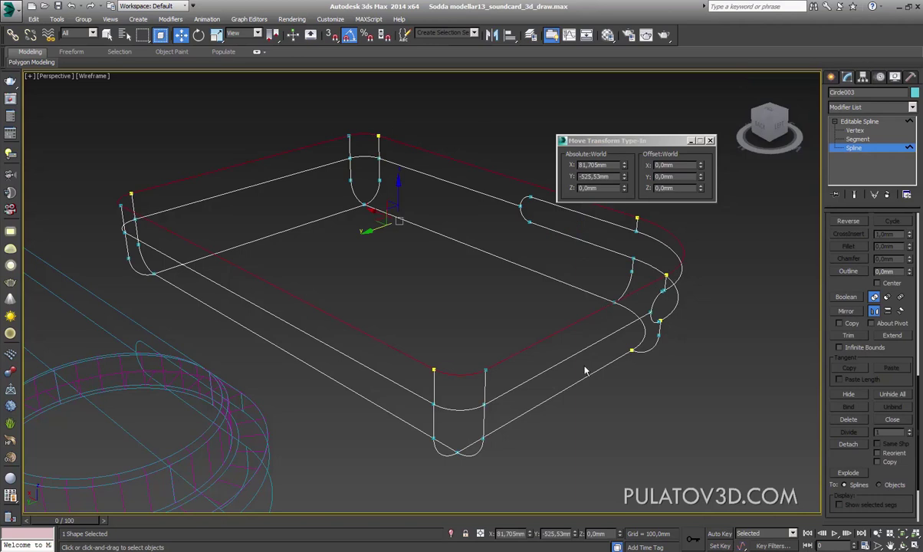
pyautogui.keyDown('alt'); pyautogui.moveTo(538, 276); pyautogui.dragTo(501, 334, button='middle'); pyautogui.keyUp('alt')
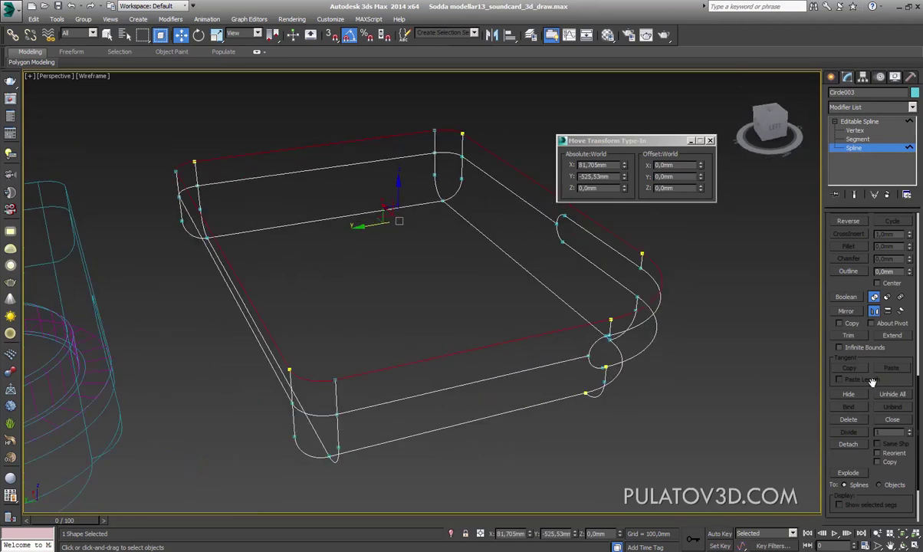
pyautogui.click(860, 451)
pyautogui.click(488, 290)
# Select the detached Shape002 and switch the viewport to shaded display
pyautogui.click(831, 77)
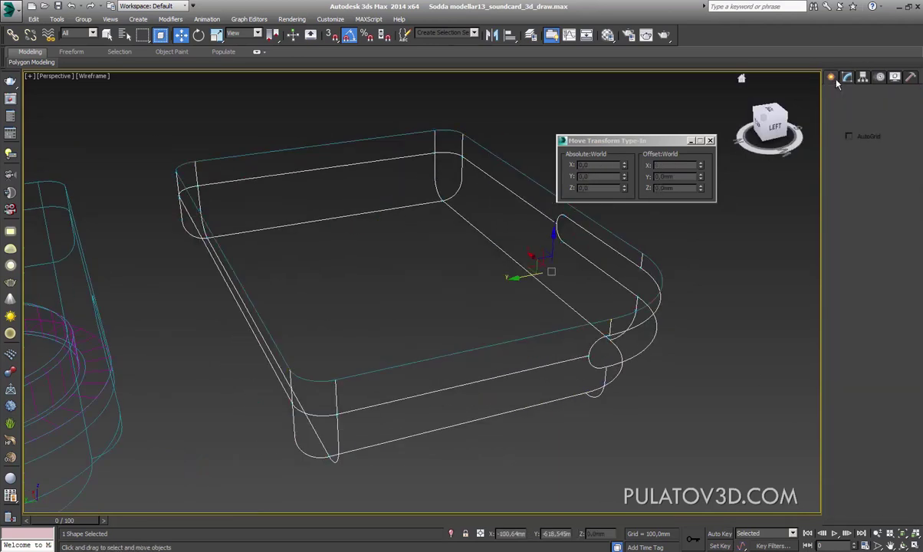
pyautogui.click(653, 262)
pyautogui.click(648, 260)
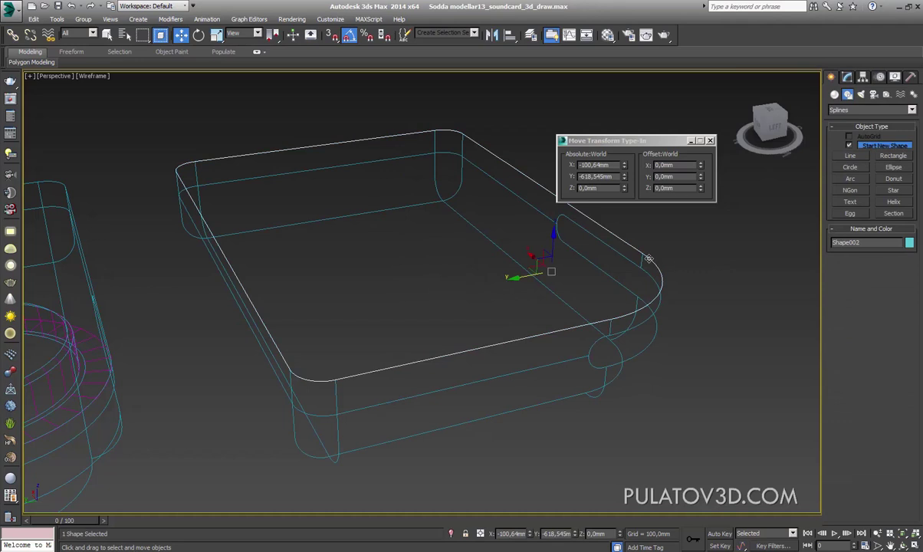
pyautogui.keyDown('alt'); pyautogui.moveTo(656, 280); pyautogui.dragTo(474, 327, button='middle'); pyautogui.keyUp('alt')
pyautogui.press('F3')
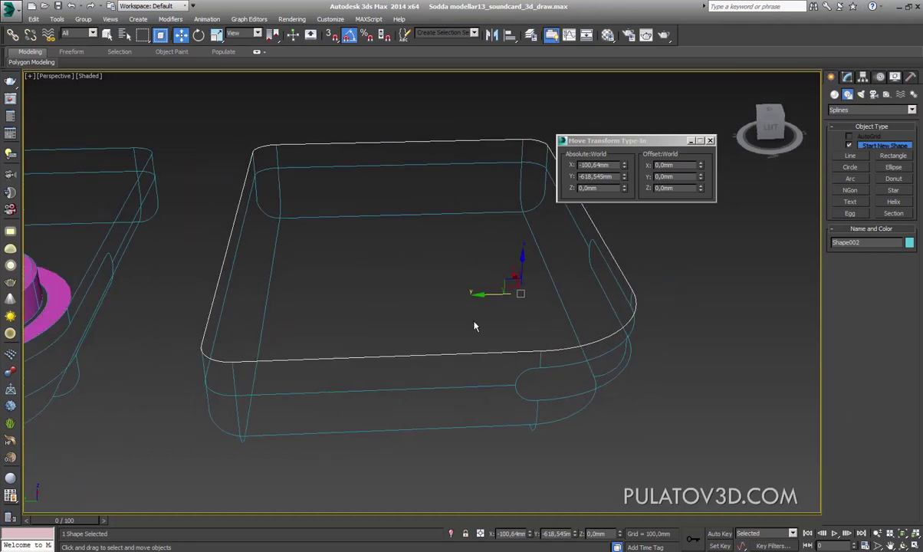
pyautogui.keyDown('alt'); pyautogui.moveTo(531, 297); pyautogui.dragTo(413, 326, button='middle'); pyautogui.keyUp('alt')
pyautogui.scroll(3, 472, 305)
pyautogui.moveTo(472, 305); pyautogui.dragTo(590, 346, button='middle')
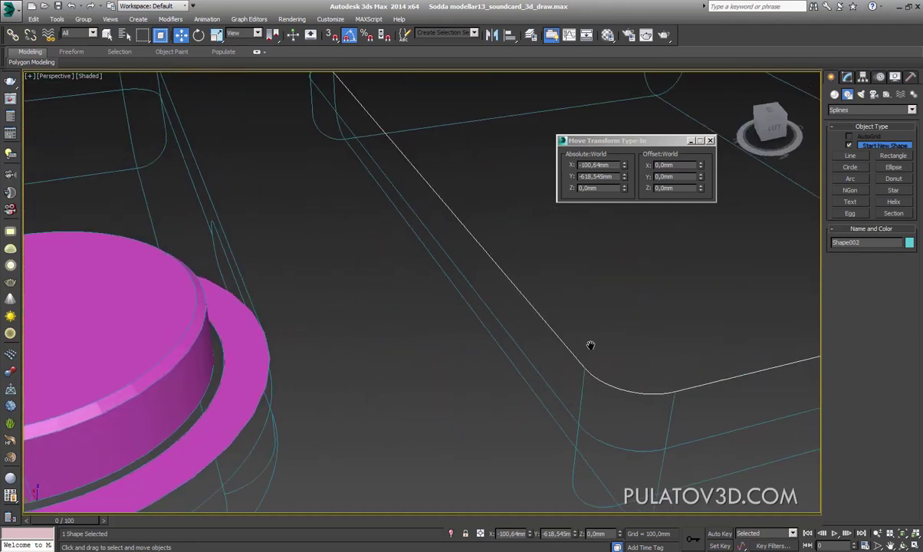
# Show Shape002 in the Modify panel with its Editable Spline sub-object levels expanded
pyautogui.click(847, 77)
pyautogui.scroll(-4, 480, 353)
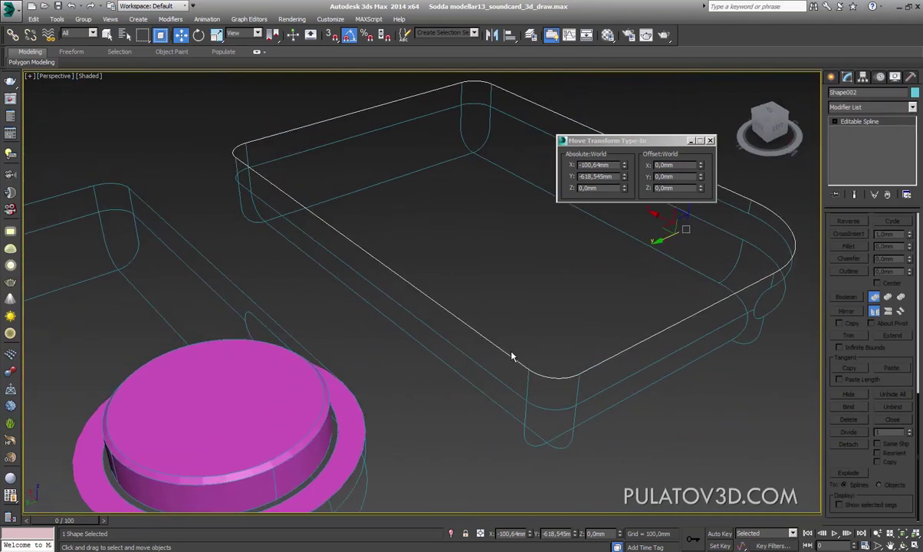
pyautogui.scroll(5, 447, 320)
pyautogui.click(835, 122)
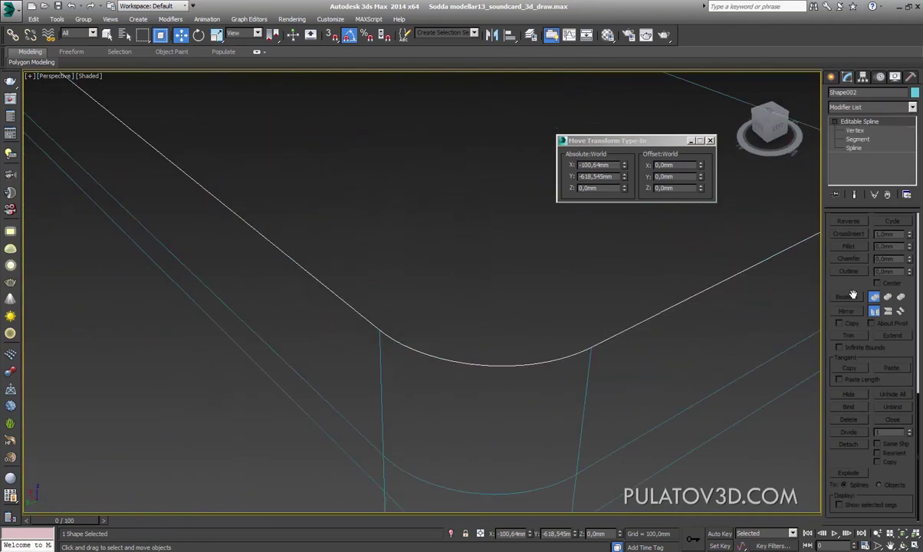
pyautogui.scroll(5, 853, 295)
pyautogui.scroll(3, 858, 276)
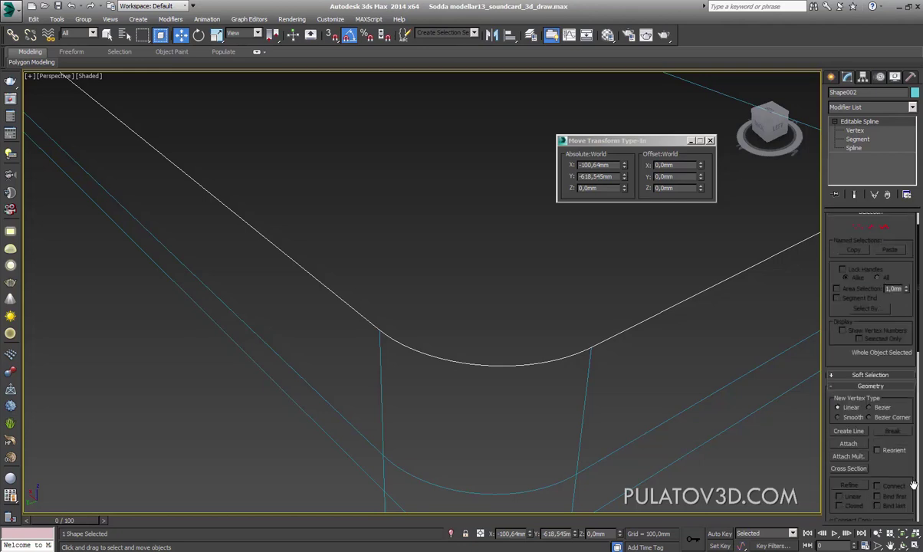
pyautogui.scroll(2, 864, 260)
pyautogui.scroll(-5, 657, 296)
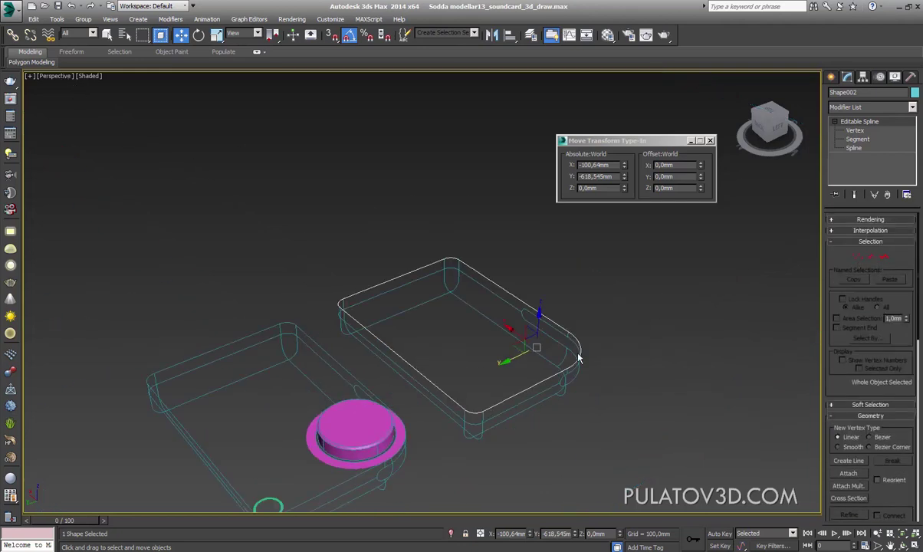
pyautogui.scroll(4, 582, 305)
# Select both vertices of the rim's front corner at Vertex level
pyautogui.click(857, 256)
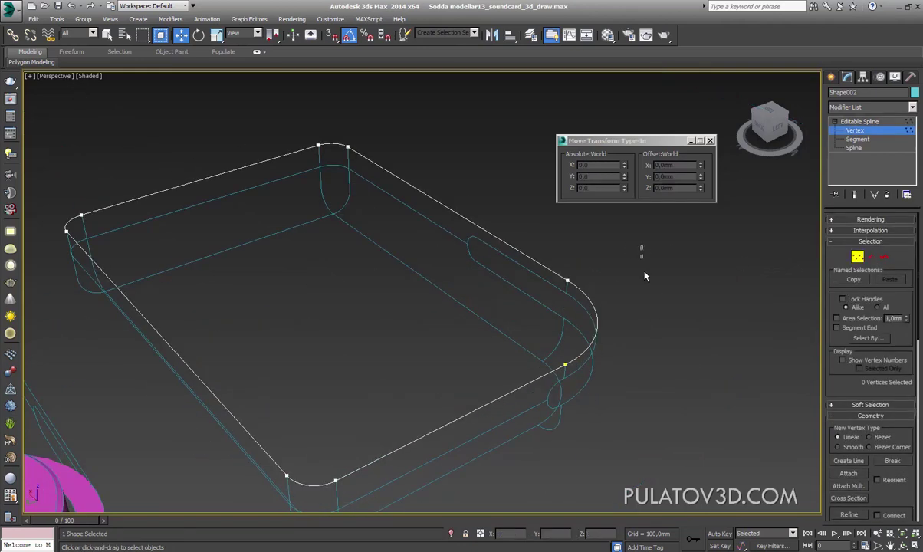
pyautogui.click(565, 365)
pyautogui.moveTo(405, 383); pyautogui.dragTo(262, 520)
pyautogui.scroll(3, 435, 401)
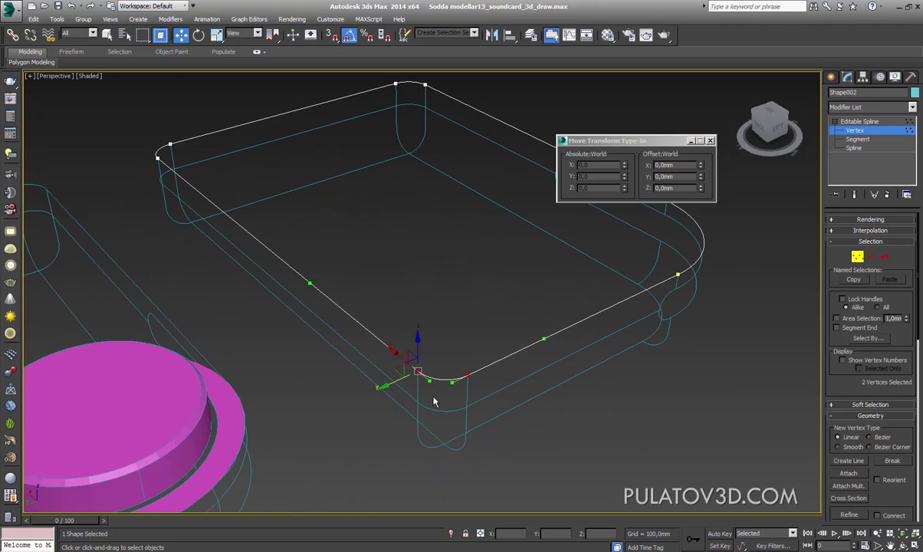
pyautogui.scroll(5, 438, 396)
pyautogui.scroll(2, 439, 395)
# Set Shape002's Interpolation Steps to 3 at the Editable Spline top level
pyautogui.click(860, 121)
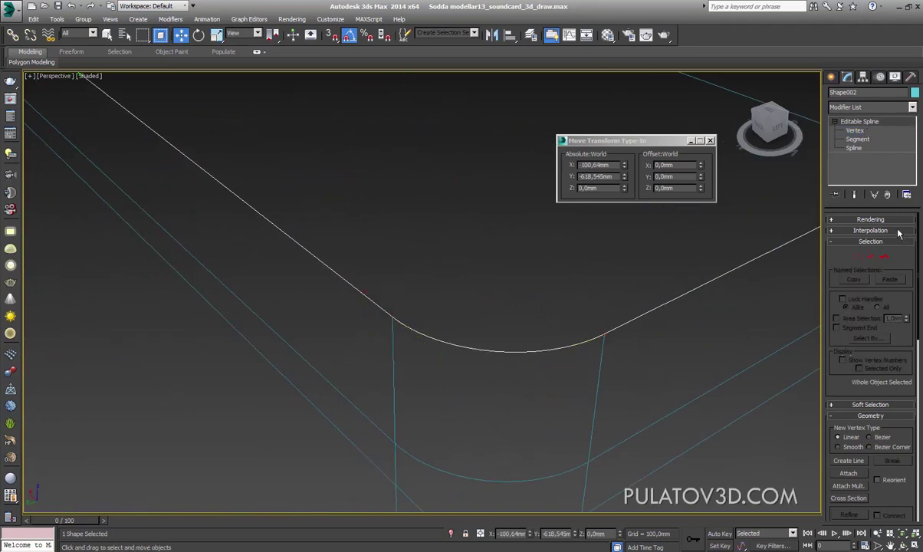
pyautogui.click(851, 230)
pyautogui.write('0')
pyautogui.press('Return')
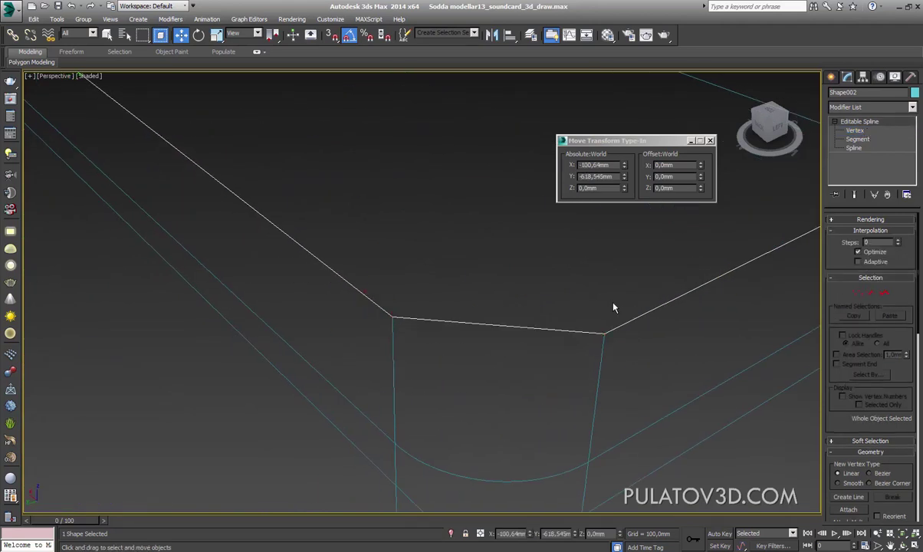
pyautogui.click(903, 247)
pyautogui.click(904, 247)
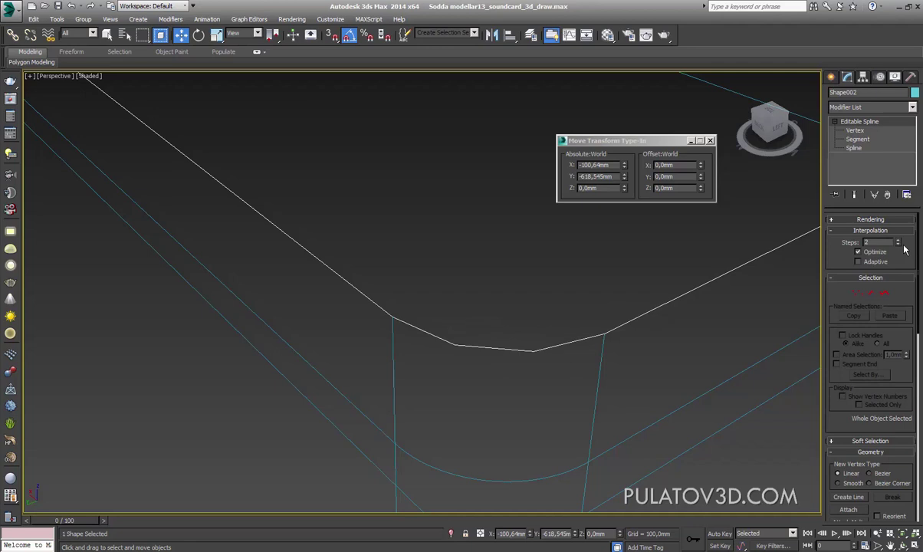
pyautogui.click(904, 247)
# Pan and orbit to view the whole faceted tray outline
pyautogui.scroll(-5, 494, 360)
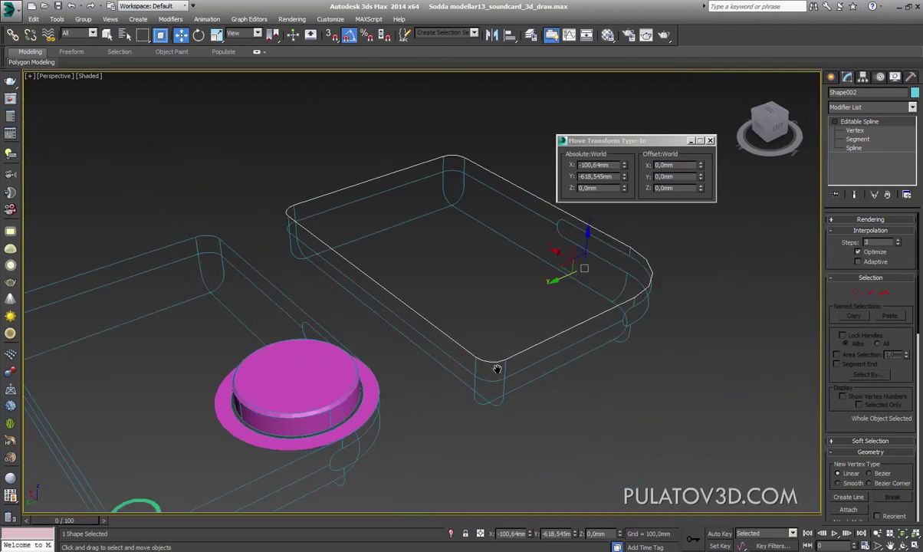
pyautogui.scroll(-1, 513, 367)
pyautogui.scroll(2, 463, 363)
pyautogui.scroll(3, 444, 356)
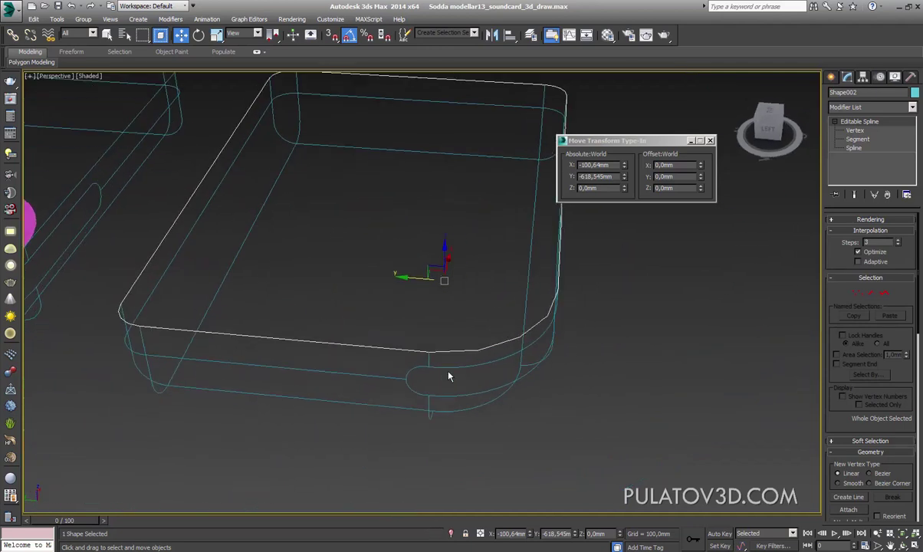
pyautogui.scroll(3, 421, 348)
pyautogui.moveTo(451, 373); pyautogui.dragTo(458, 374, button='middle')
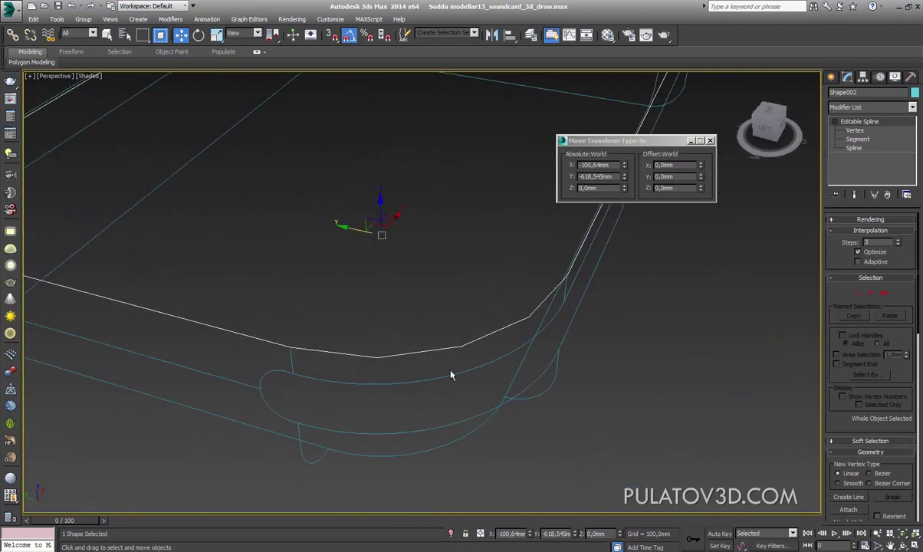
pyautogui.scroll(-4, 494, 350)
pyautogui.scroll(2, 506, 381)
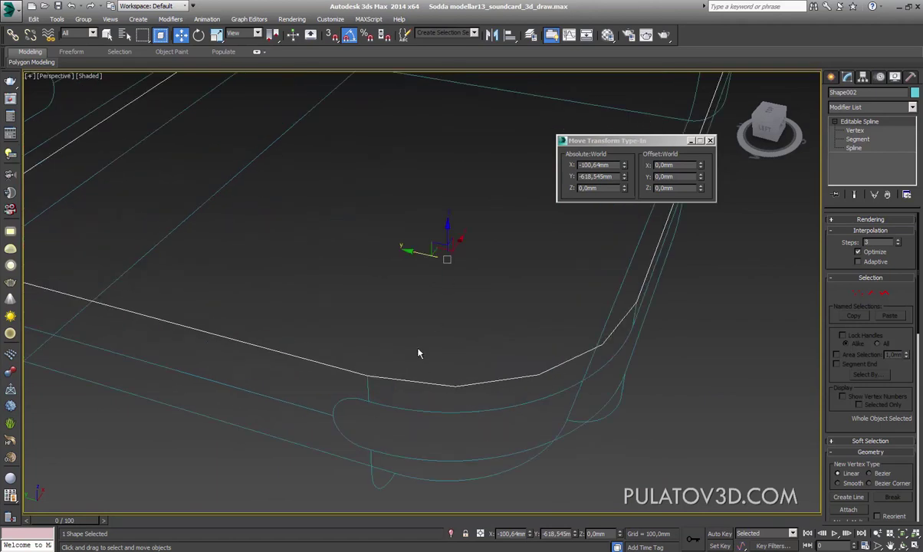
pyautogui.keyDown('alt'); pyautogui.moveTo(641, 352); pyautogui.dragTo(412, 298, button='middle'); pyautogui.keyUp('alt')
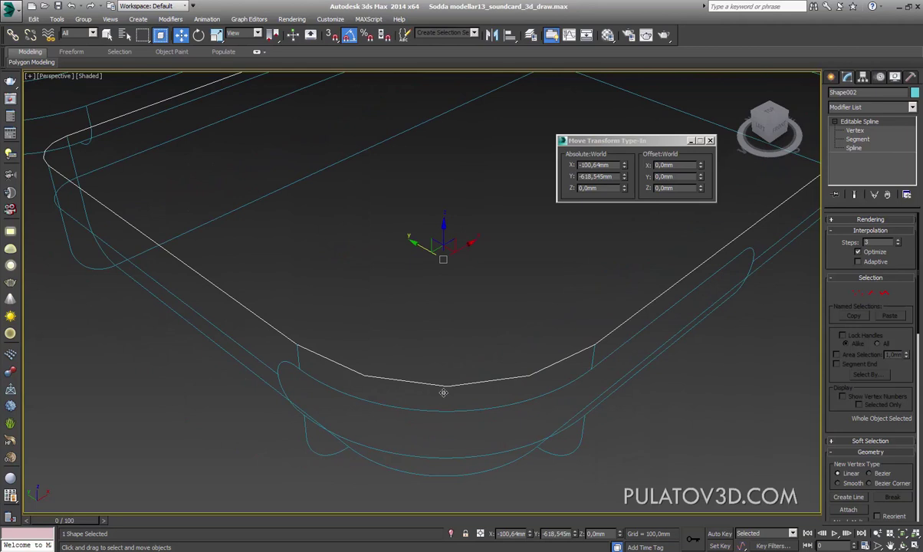
# Select the two vertices bounding the front corner curve, then move to Segment level
pyautogui.press('1')
pyautogui.click(594, 345)
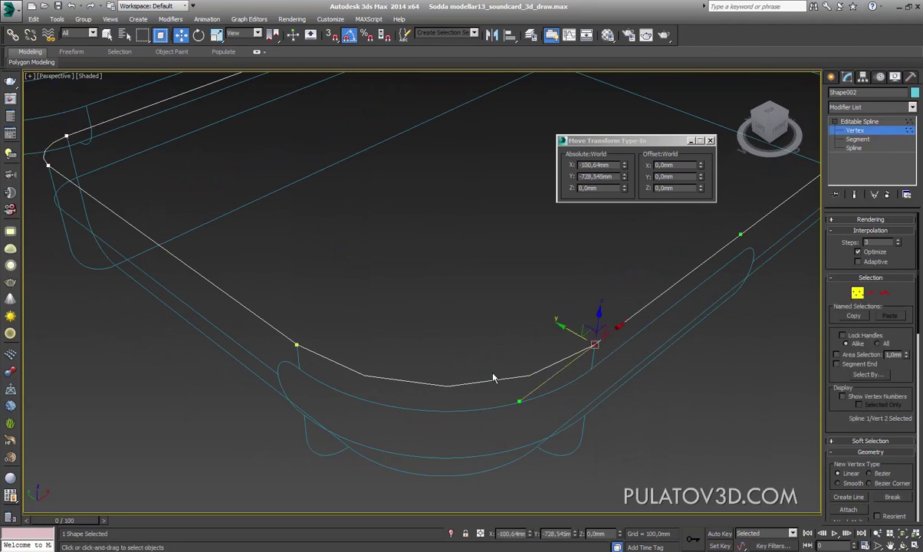
pyautogui.click(298, 344)
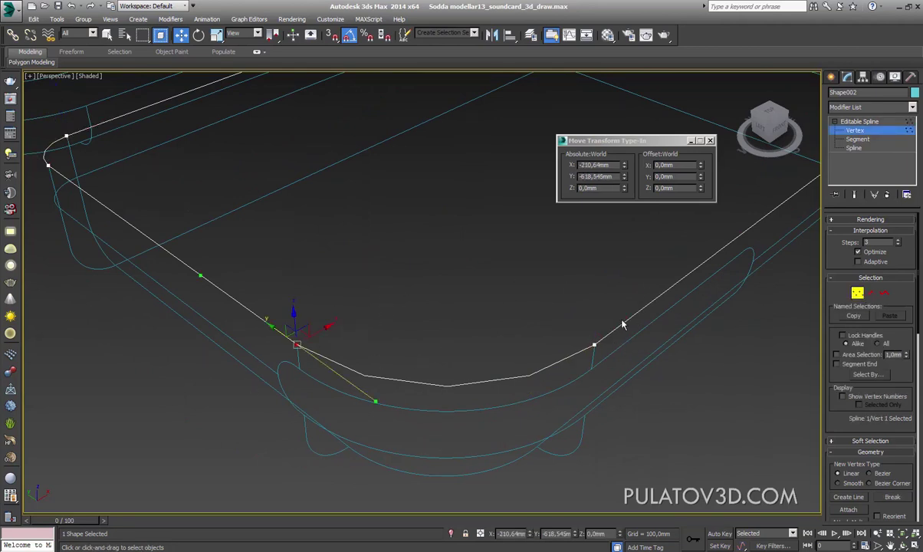
pyautogui.moveTo(621, 325); pyautogui.dragTo(270, 442)
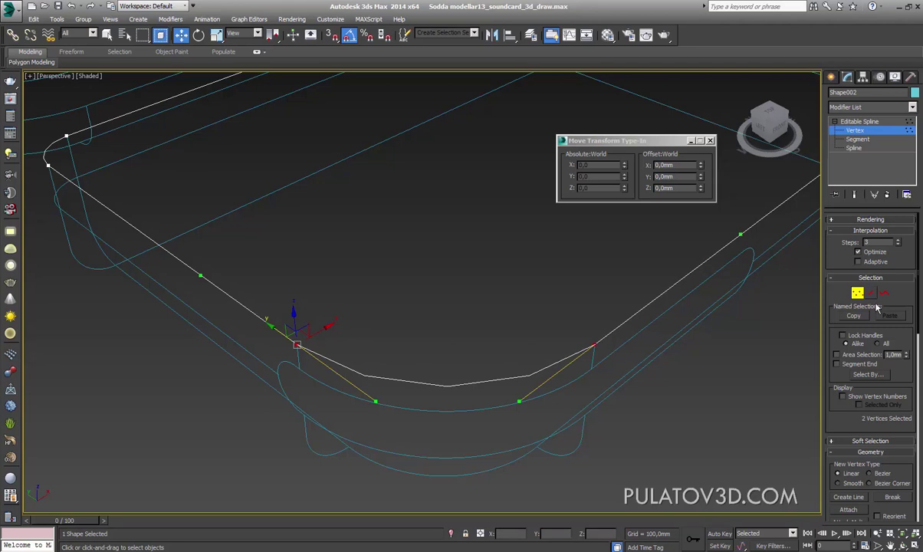
pyautogui.press('2')
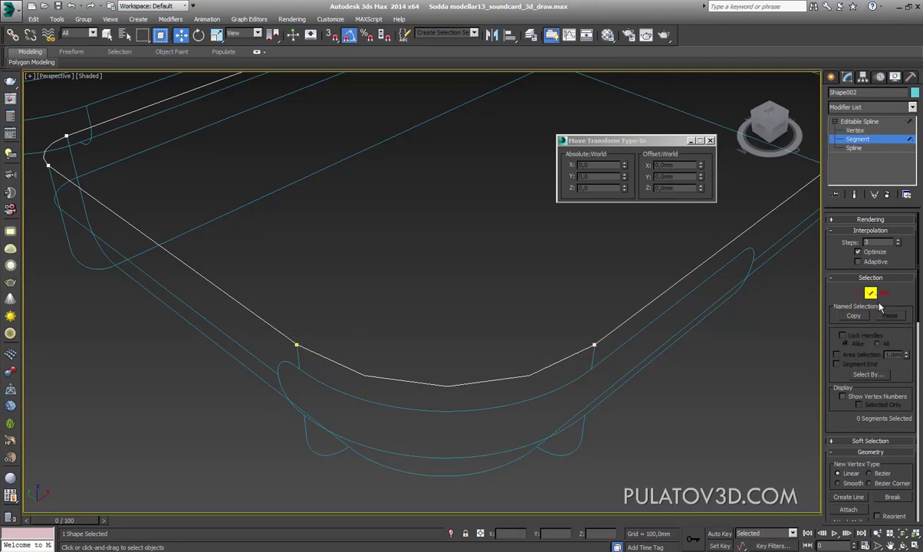
# Select the curved front segment and Divide it with the spinner set to 2
pyautogui.click(447, 387)
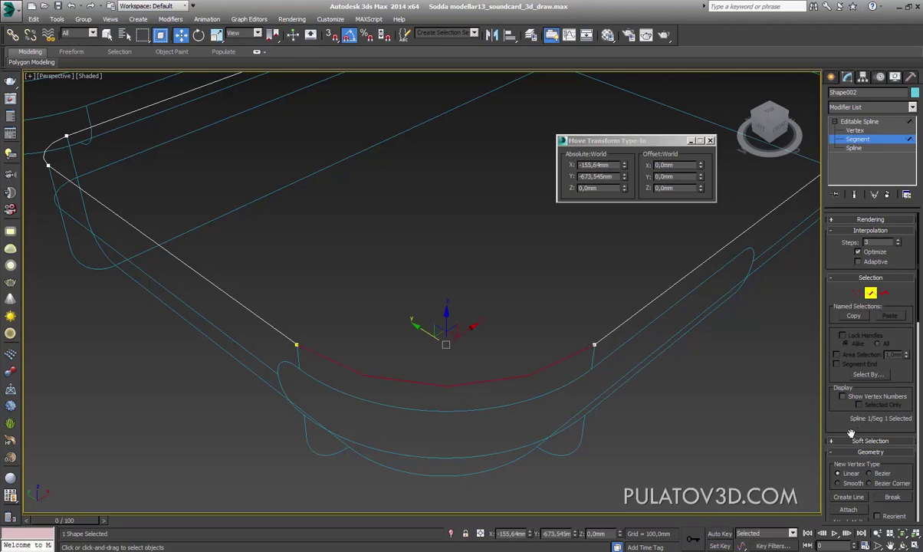
pyautogui.scroll(-3, 881, 322)
pyautogui.scroll(-3, 886, 291)
pyautogui.moveTo(889, 275); pyautogui.dragTo(895, 164)
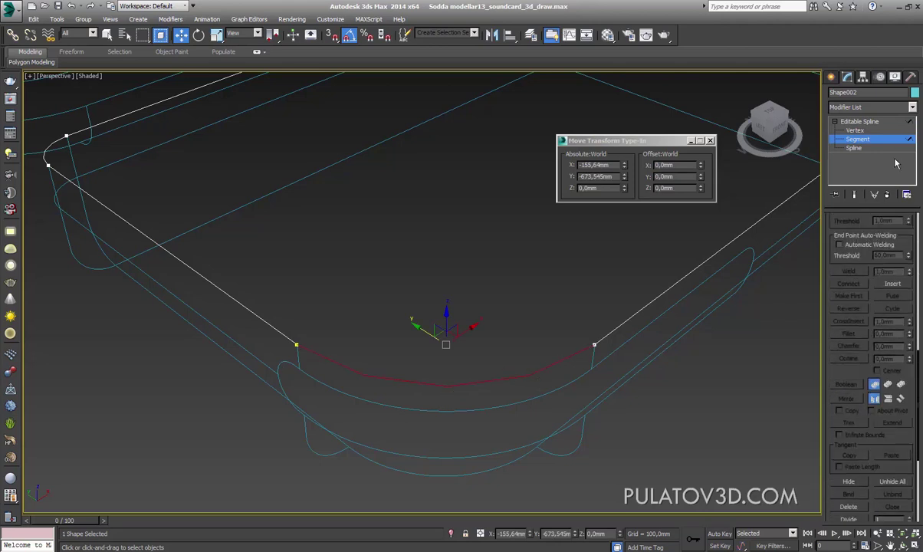
pyautogui.moveTo(859, 385); pyautogui.dragTo(851, 242)
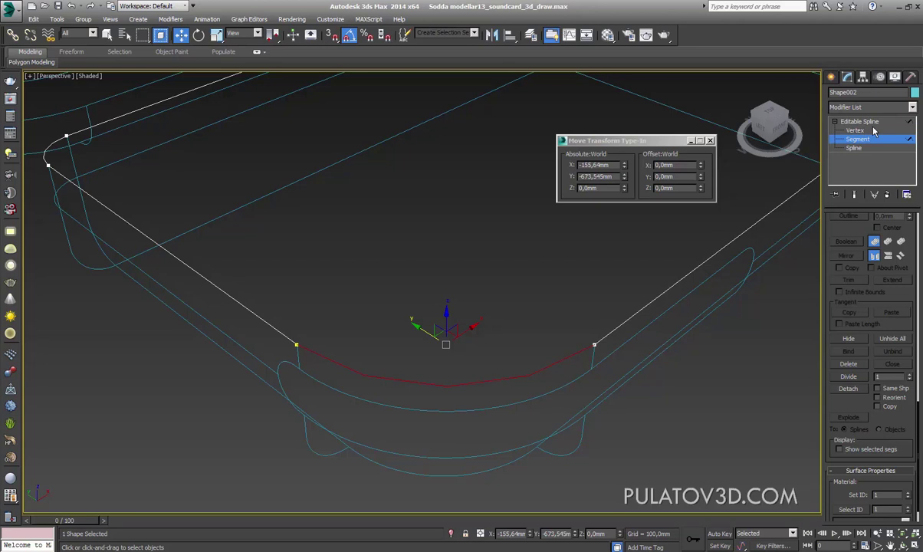
pyautogui.scroll(-1, 870, 337)
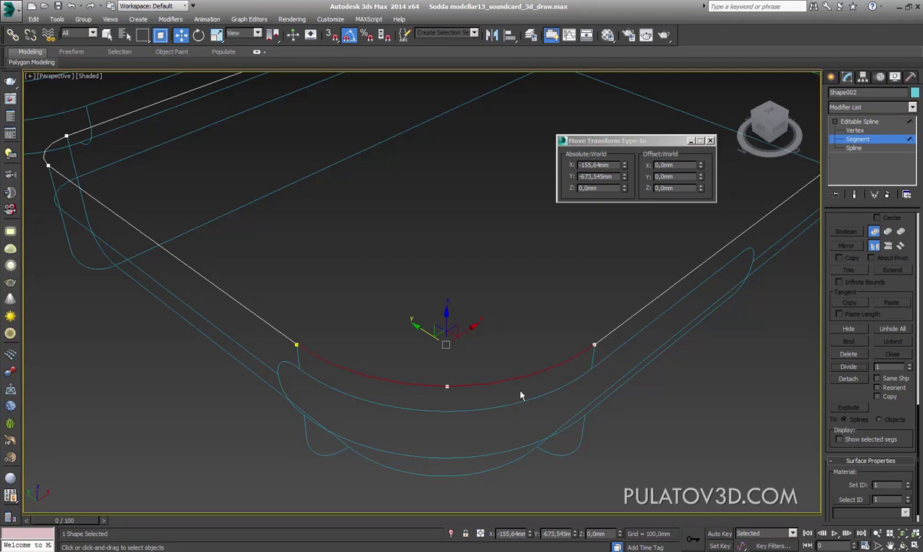
pyautogui.moveTo(470, 402); pyautogui.dragTo(465, 404, button='middle')
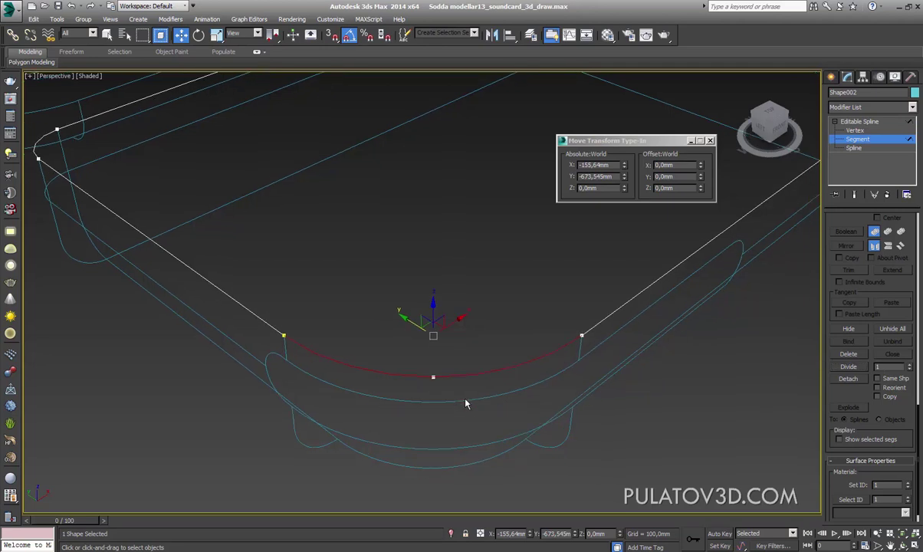
pyautogui.click(909, 364)
pyautogui.click(848, 366)
pyautogui.click(228, 549)
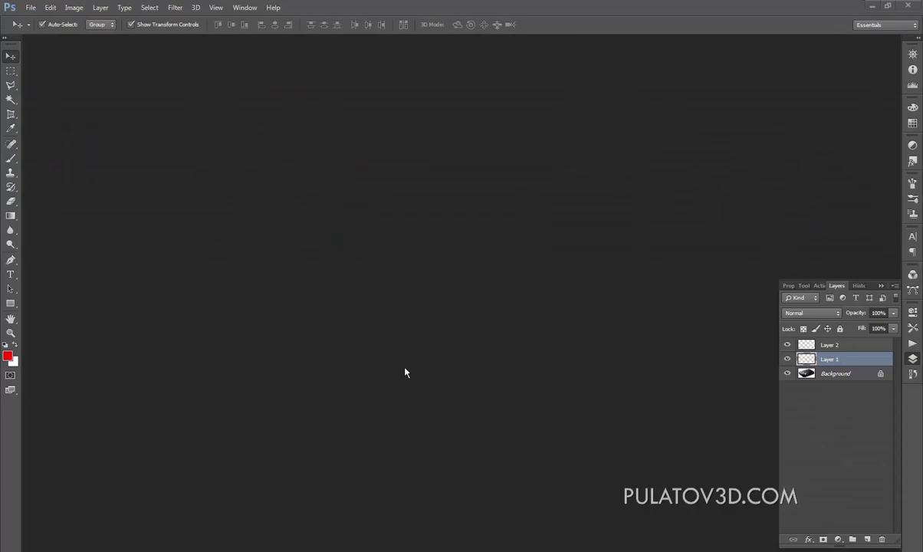
pyautogui.click(243, 7)
pyautogui.click(291, 320)
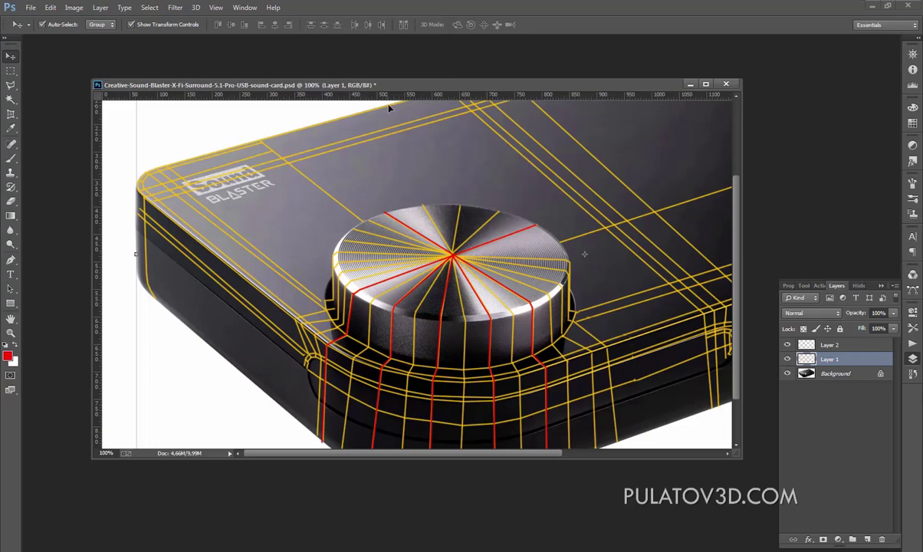
pyautogui.moveTo(373, 87); pyautogui.dragTo(360, 81)
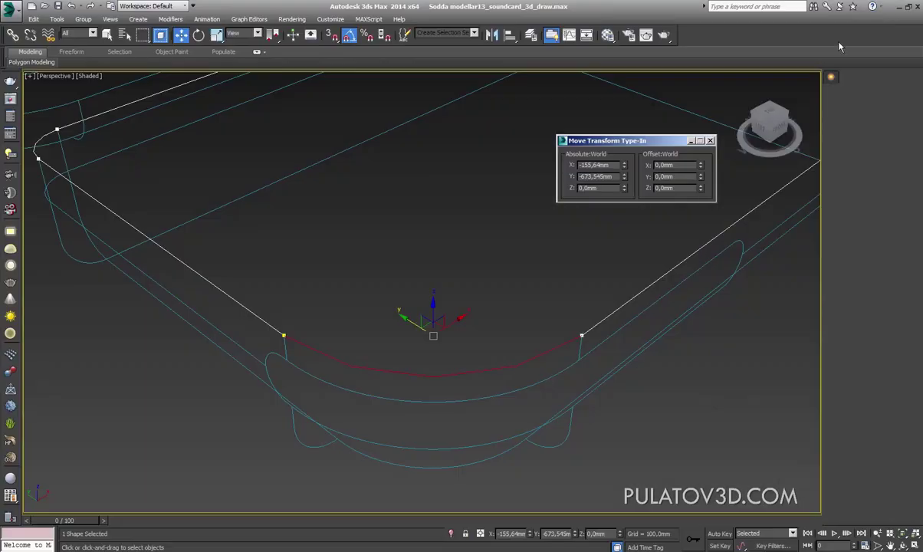
# Divide the curved front segment with 1 point, adding a midpoint vertex, then return to Vertex level
pyautogui.click(863, 356)
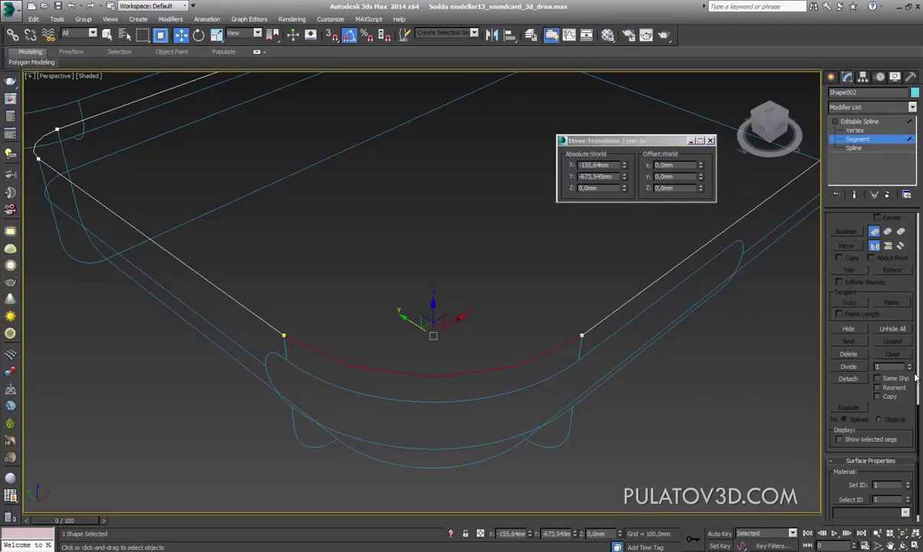
pyautogui.click(857, 368)
pyautogui.press('1')
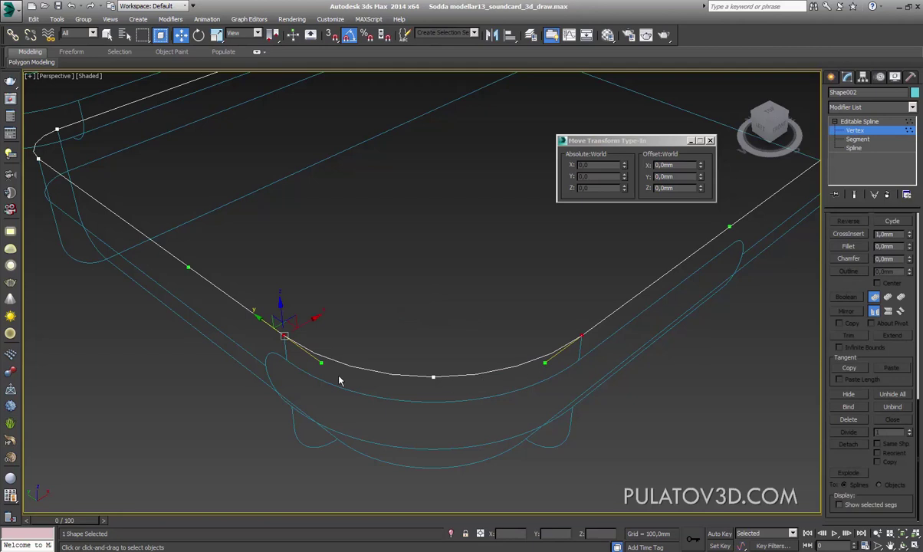
# Try an Extrude modifier on Shape002, then remove it again
pyautogui.click(859, 121)
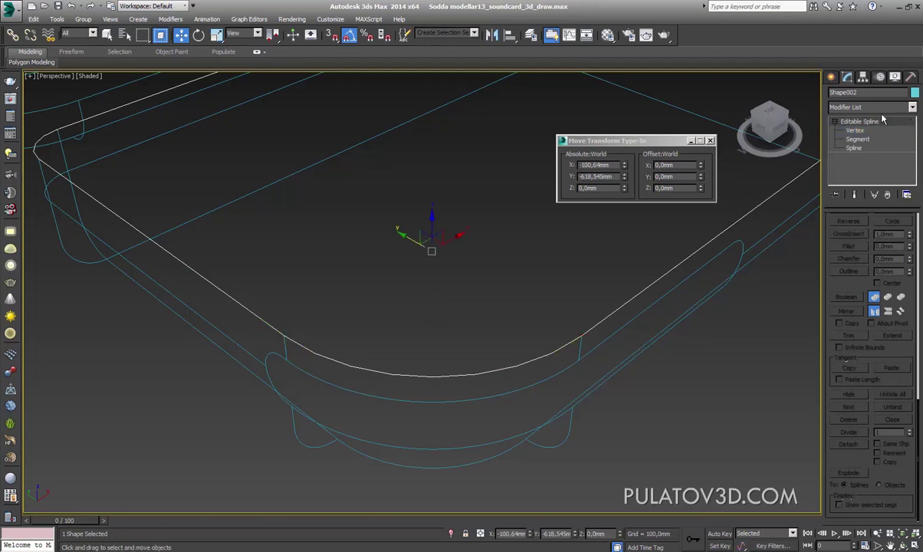
pyautogui.click(870, 106)
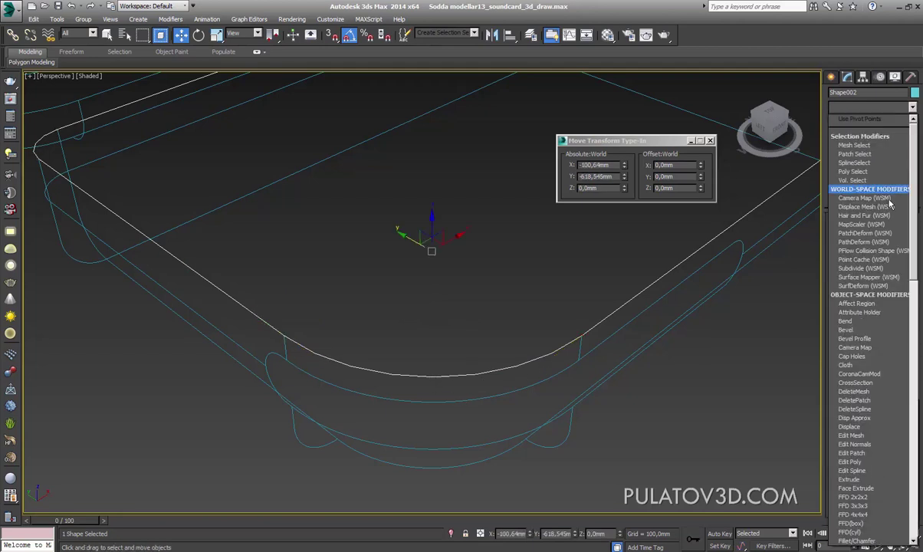
pyautogui.click(870, 480)
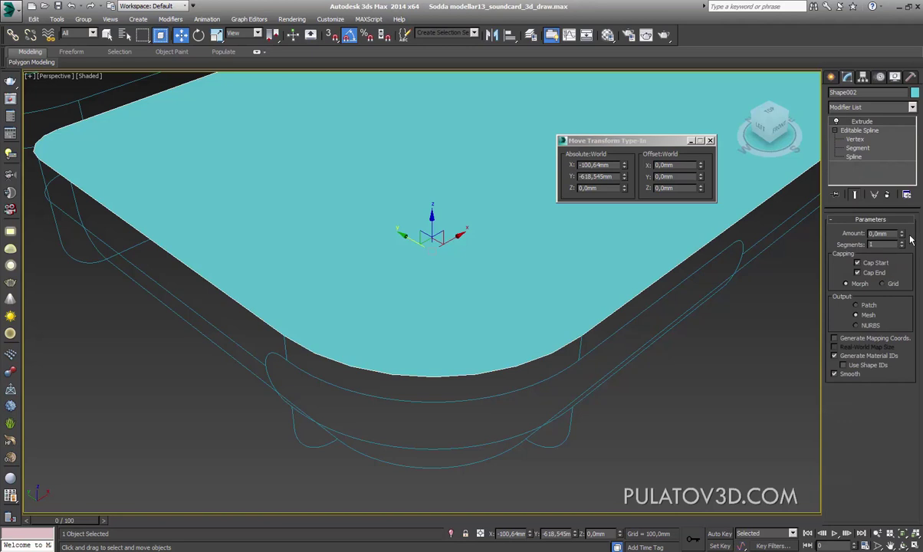
pyautogui.moveTo(902, 234); pyautogui.dragTo(914, 244)
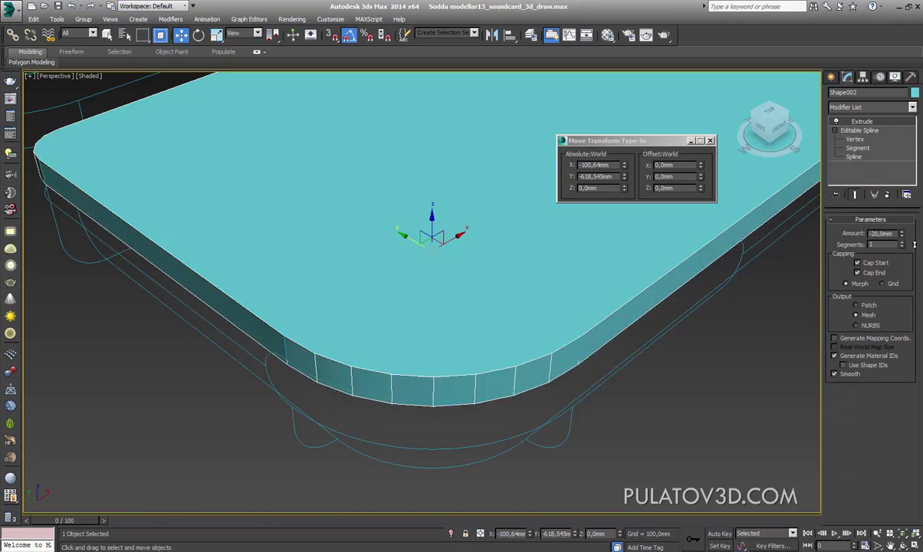
pyautogui.click(886, 194)
# Add an Edit Poly modifier to Shape002 and switch to Border selection mode
pyautogui.click(870, 107)
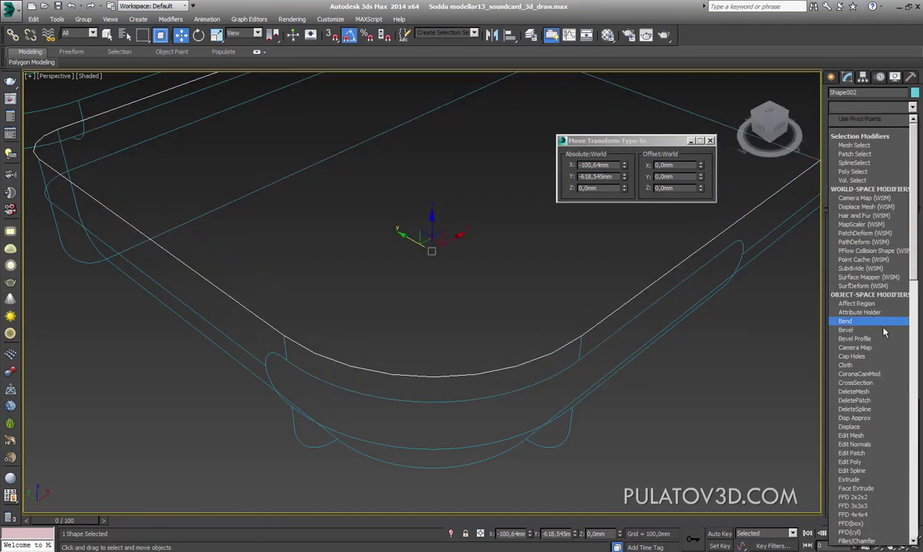
pyautogui.click(870, 462)
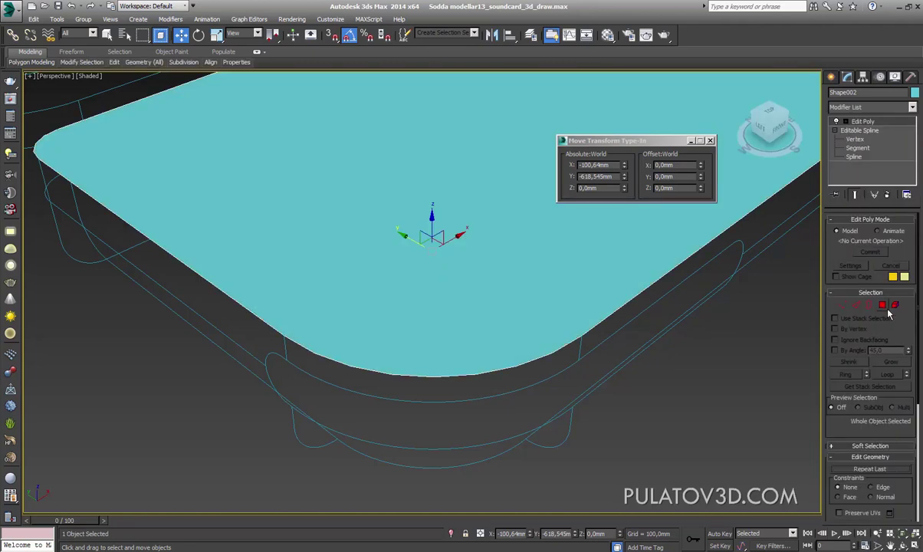
pyautogui.click(842, 304)
pyautogui.moveTo(602, 266); pyautogui.dragTo(173, 458)
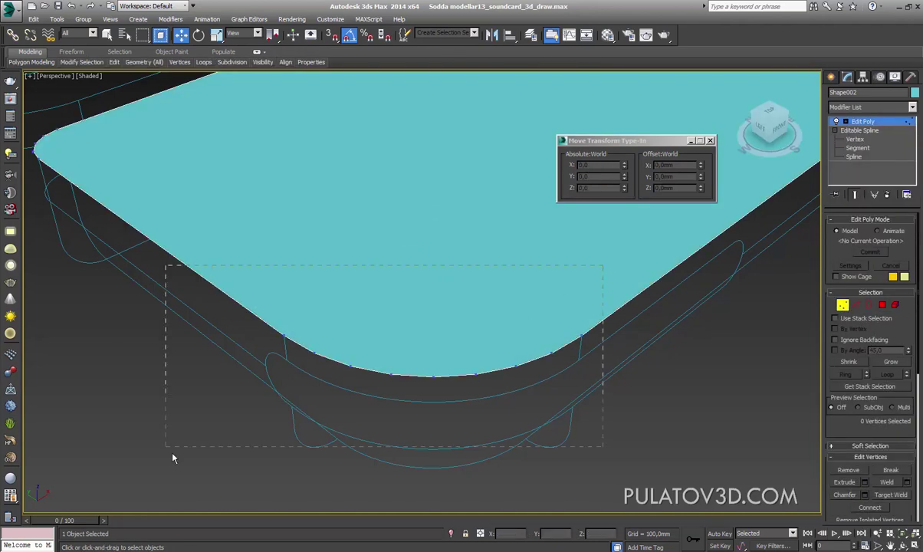
pyautogui.click(855, 304)
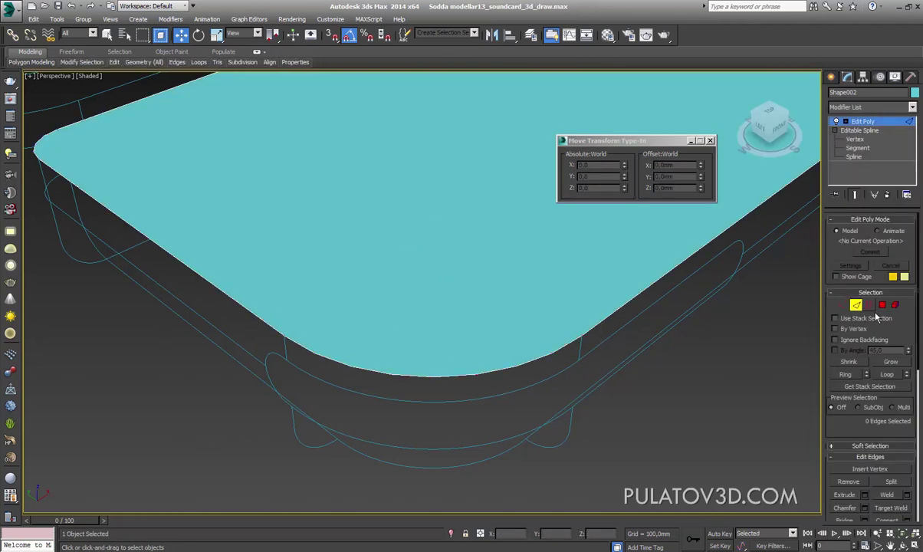
pyautogui.click(868, 305)
# Shift-drag the outer border down about 31 mm on Z to form the side walls
pyautogui.click(653, 299)
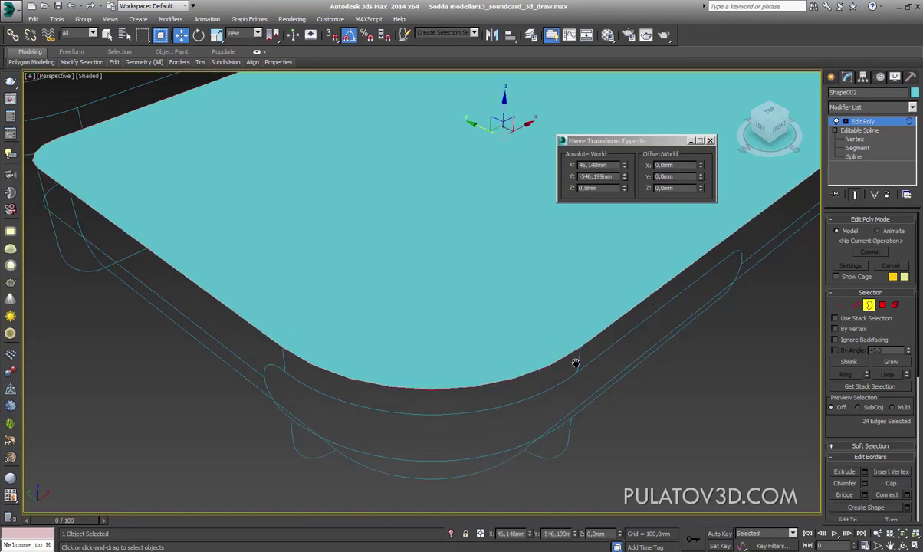
pyautogui.scroll(-5, 575, 360)
pyautogui.keyDown('shift'); pyautogui.moveTo(571, 268); pyautogui.dragTo(572, 279); pyautogui.keyUp('shift')
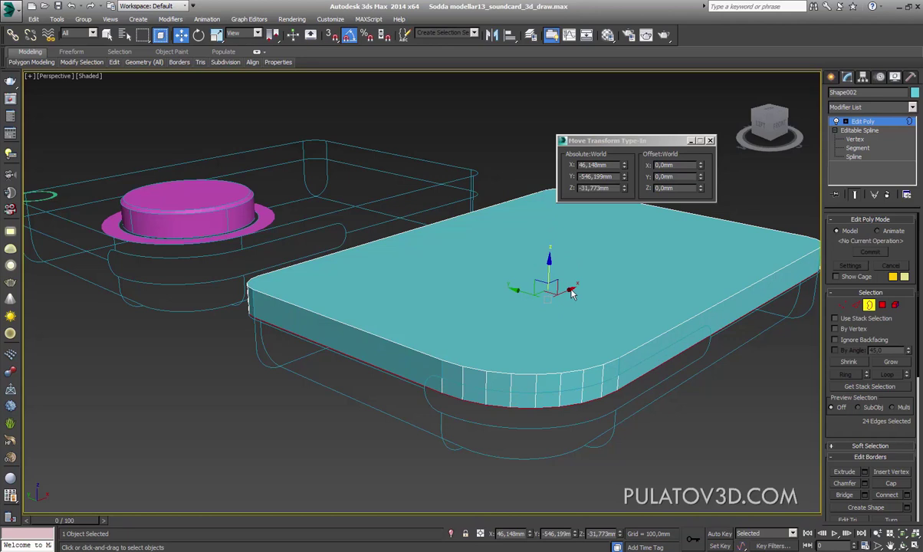
pyautogui.moveTo(571, 292)
pyautogui.keyDown('alt'); pyautogui.mouseDown(button='middle')
pyautogui.moveTo(431, 312)
pyautogui.moveTo(521, 391)
pyautogui.mouseUp(button='middle'); pyautogui.keyUp('alt')
pyautogui.scroll(3, 476, 362)
pyautogui.scroll(2, 560, 375)
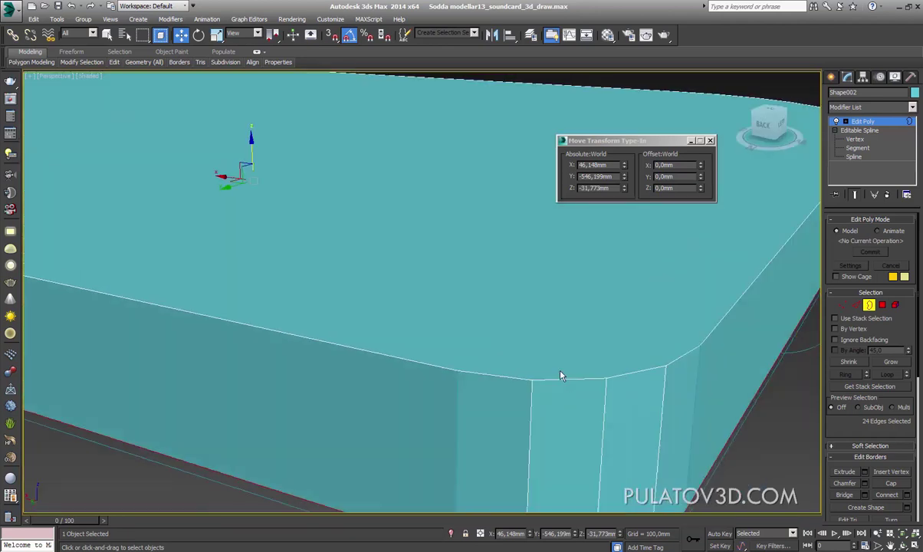
pyautogui.scroll(-3, 414, 369)
pyautogui.scroll(-3, 411, 387)
pyautogui.keyDown('alt'); pyautogui.moveTo(412, 387); pyautogui.dragTo(333, 373, button='middle'); pyautogui.keyUp('alt')
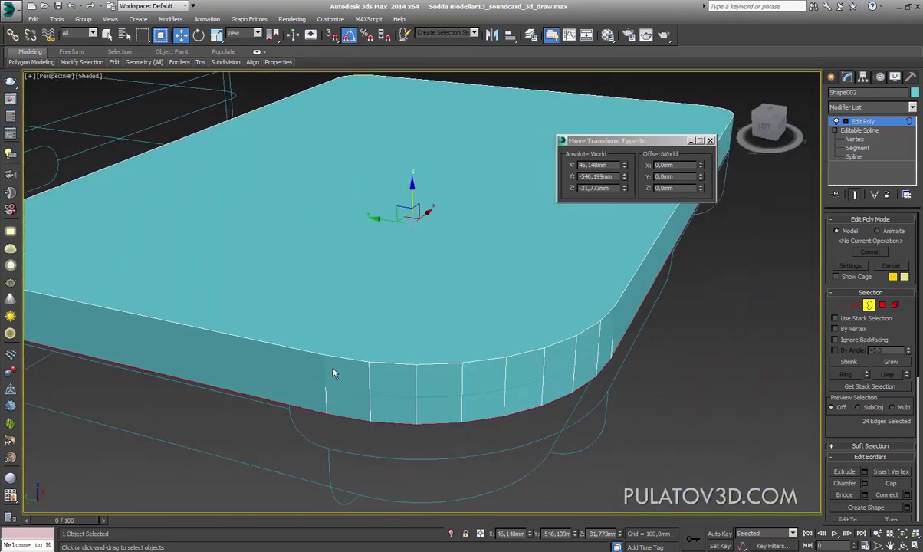
pyautogui.scroll(-5, 493, 387)
pyautogui.moveTo(493, 387)
pyautogui.keyDown('alt'); pyautogui.mouseDown(button='middle')
pyautogui.moveTo(444, 376)
pyautogui.moveTo(475, 368)
pyautogui.mouseUp(button='middle'); pyautogui.keyUp('alt')
pyautogui.scroll(3, 666, 391)
pyautogui.keyDown('alt'); pyautogui.moveTo(666, 391); pyautogui.dragTo(713, 329, button='middle'); pyautogui.keyUp('alt')
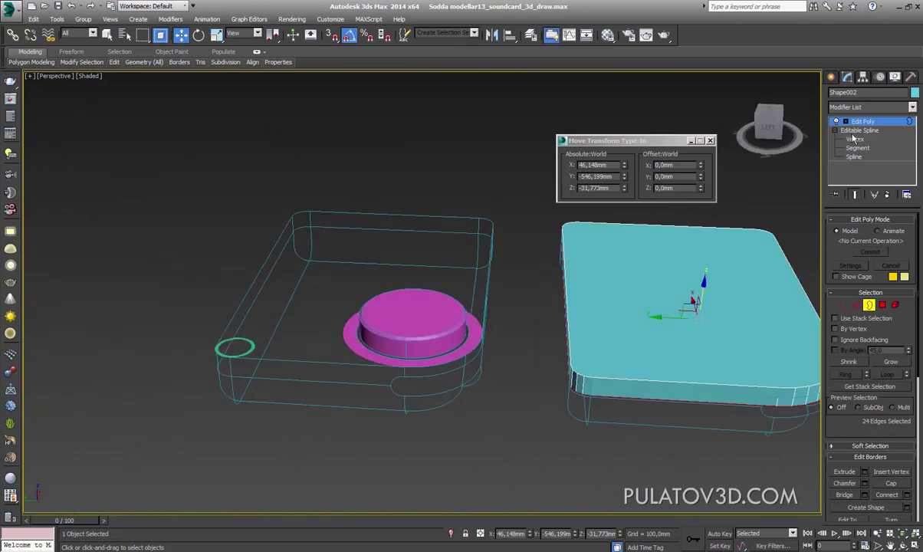
# Reselect the base plate slab Shape002 in shaded view and return to its modifier stack
pyautogui.click(833, 78)
pyautogui.moveTo(628, 337)
pyautogui.keyDown('alt'); pyautogui.mouseDown(button='middle')
pyautogui.moveTo(648, 363)
pyautogui.moveTo(626, 373)
pyautogui.moveTo(648, 371)
pyautogui.mouseUp(button='middle'); pyautogui.keyUp('alt')
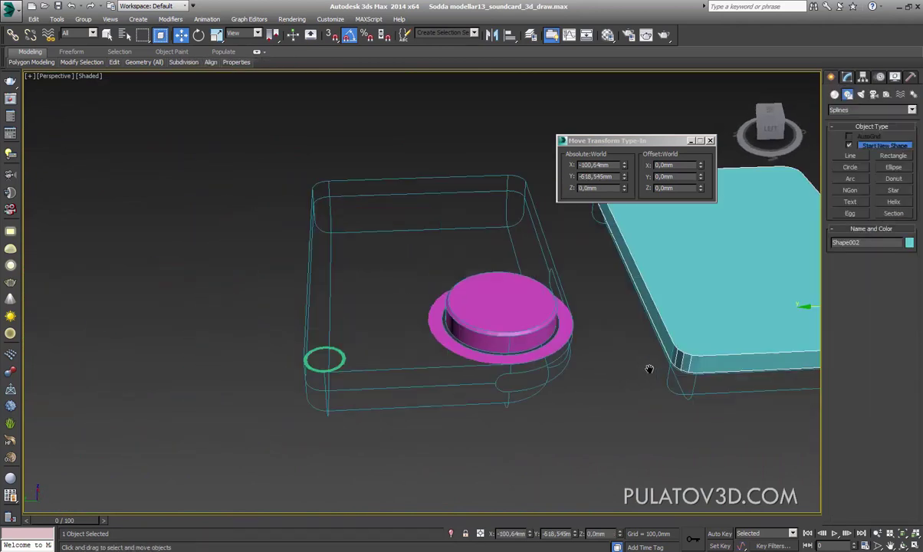
pyautogui.scroll(2, 621, 377)
pyautogui.scroll(2, 561, 338)
pyautogui.click(561, 338)
pyautogui.scroll(-5, 596, 371)
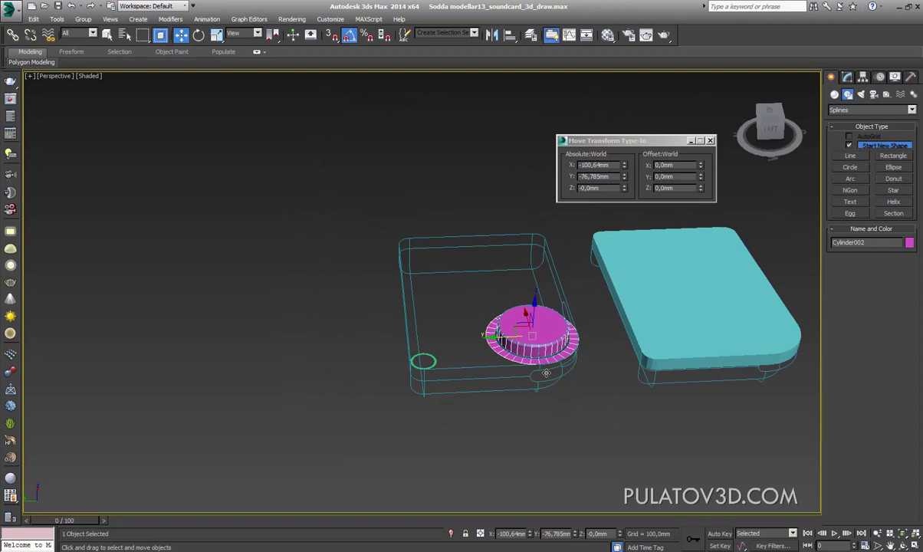
pyautogui.press('F3')
pyautogui.keyDown('alt'); pyautogui.moveTo(575, 384); pyautogui.dragTo(562, 359, button='middle'); pyautogui.keyUp('alt')
pyautogui.click(562, 359)
pyautogui.press('F3')
pyautogui.scroll(3, 564, 367)
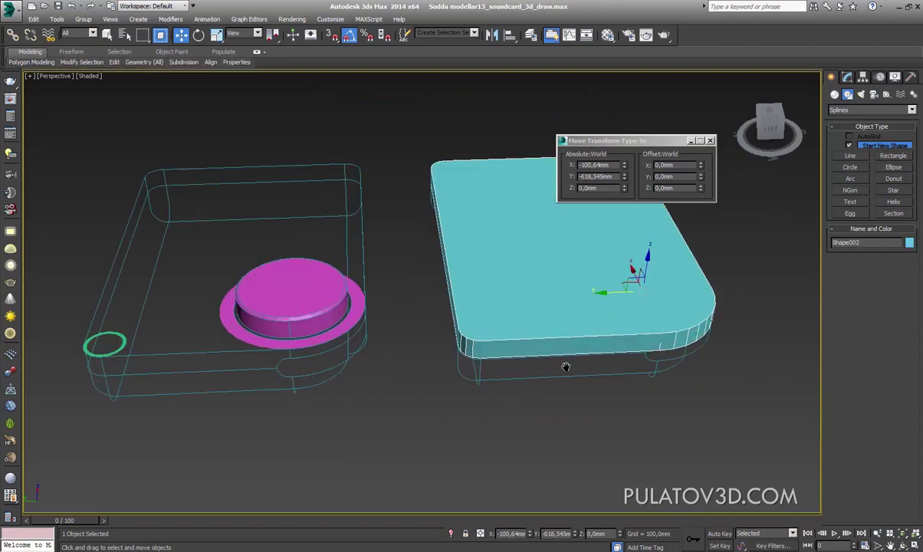
pyautogui.scroll(3, 564, 366)
pyautogui.click(847, 77)
pyautogui.click(871, 106)
# Select the base plate's top polygon face
pyautogui.click(820, 145)
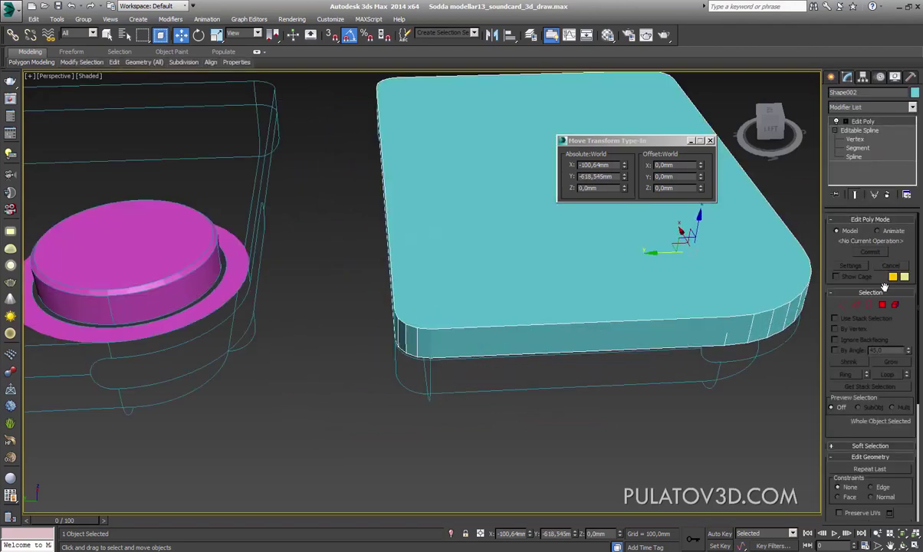
pyautogui.click(729, 263)
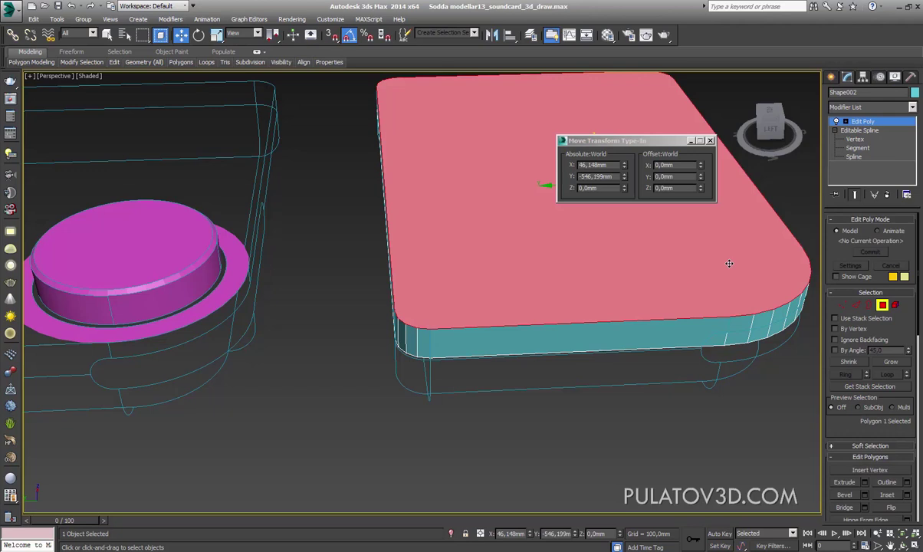
pyautogui.moveTo(564, 366)
pyautogui.keyDown('alt'); pyautogui.mouseDown(button='middle')
pyautogui.moveTo(608, 381)
pyautogui.moveTo(587, 371)
pyautogui.mouseUp(button='middle'); pyautogui.keyUp('alt')
pyautogui.scroll(3, 587, 371)
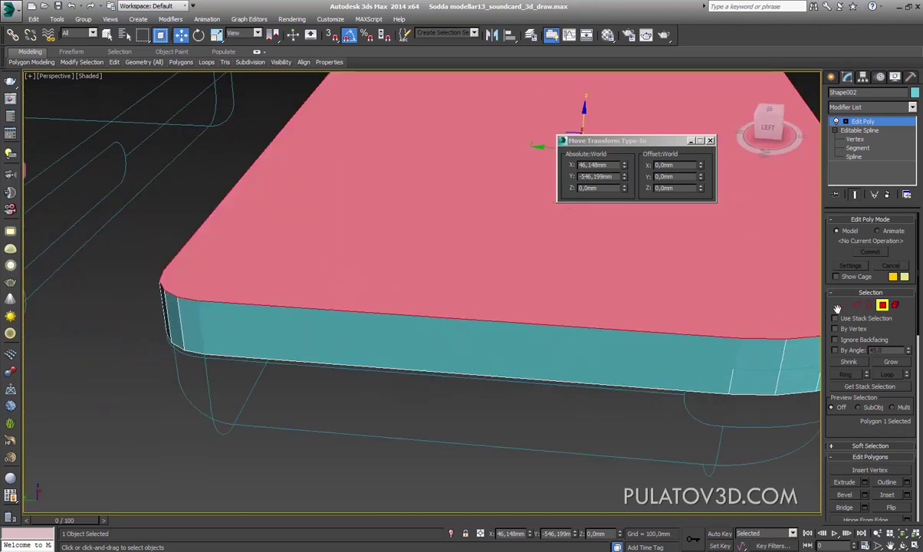
pyautogui.scroll(-1, 869, 456)
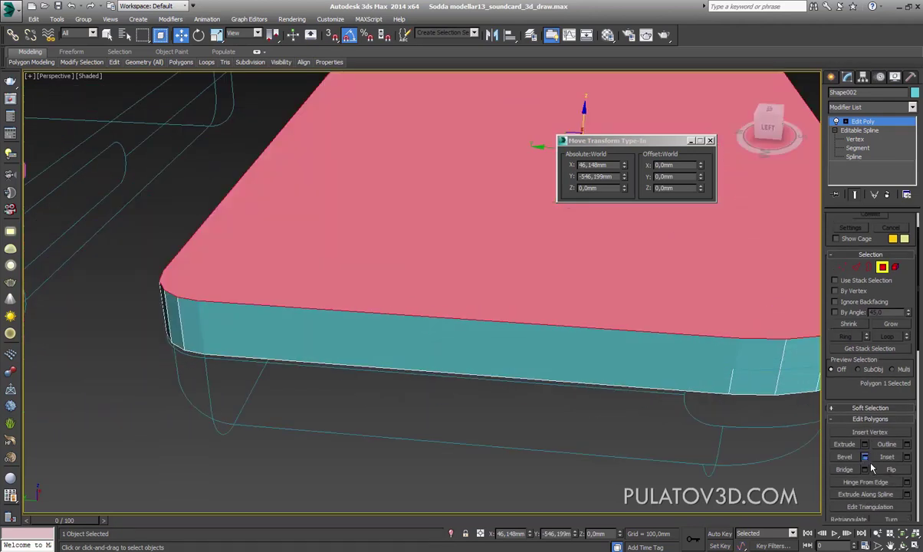
# Bevel the top face with a -2 mm Outline and commit it
pyautogui.click(864, 456)
pyautogui.moveTo(430, 330); pyautogui.dragTo(433, 346)
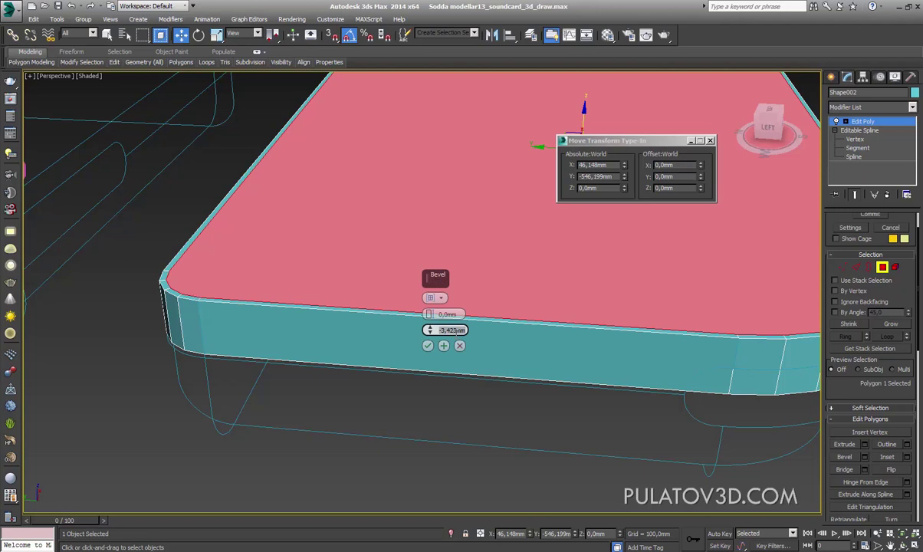
pyautogui.write('-2')
pyautogui.press('Return')
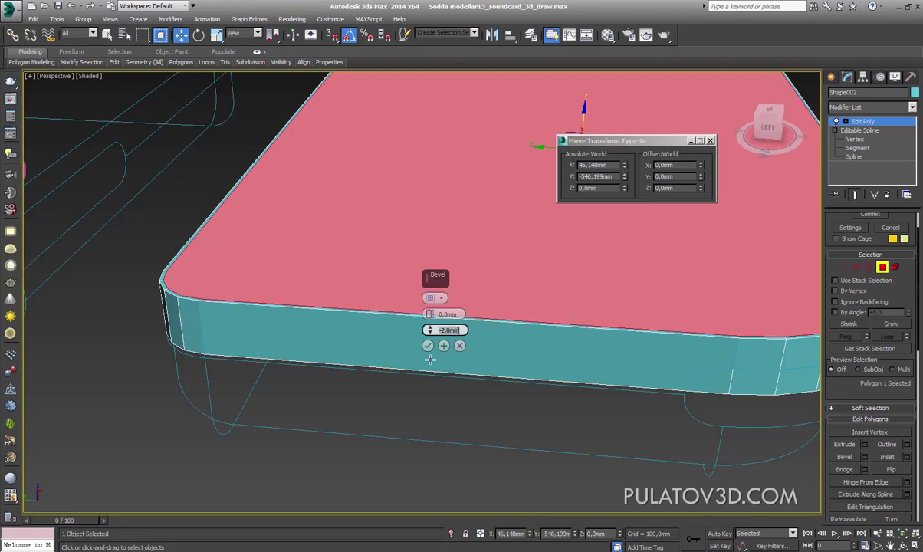
pyautogui.click(428, 345)
pyautogui.keyDown('alt'); pyautogui.moveTo(428, 346); pyautogui.dragTo(369, 349, button='middle'); pyautogui.keyUp('alt')
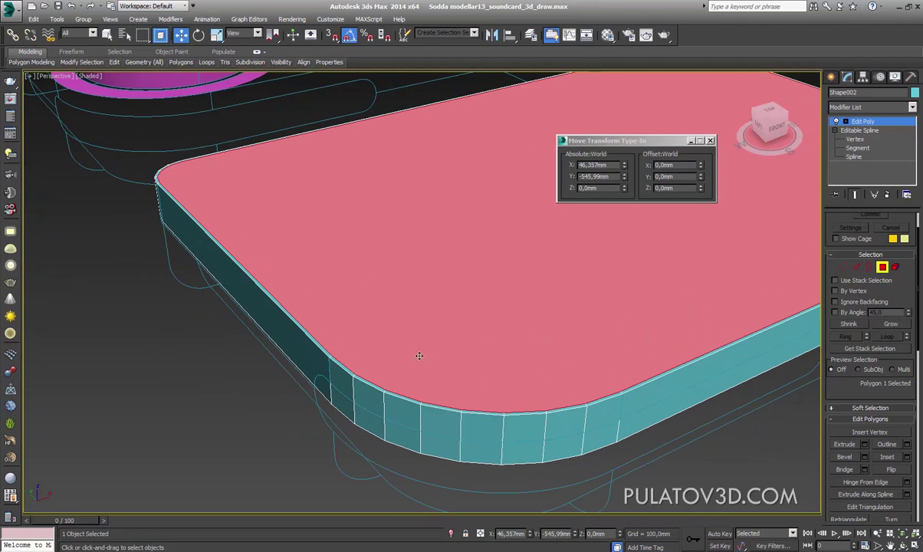
pyautogui.scroll(-3, 415, 337)
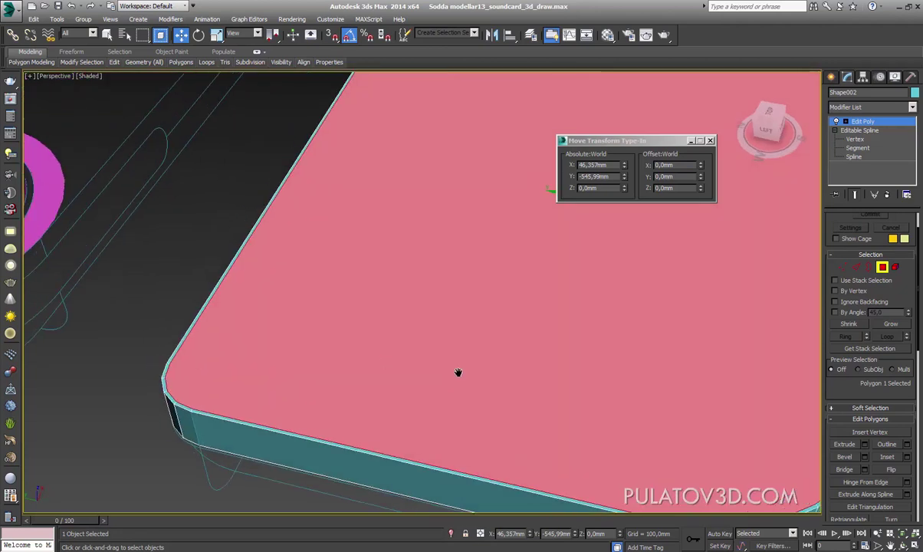
pyautogui.scroll(-5, 450, 373)
pyautogui.scroll(5, 449, 373)
pyautogui.click(831, 77)
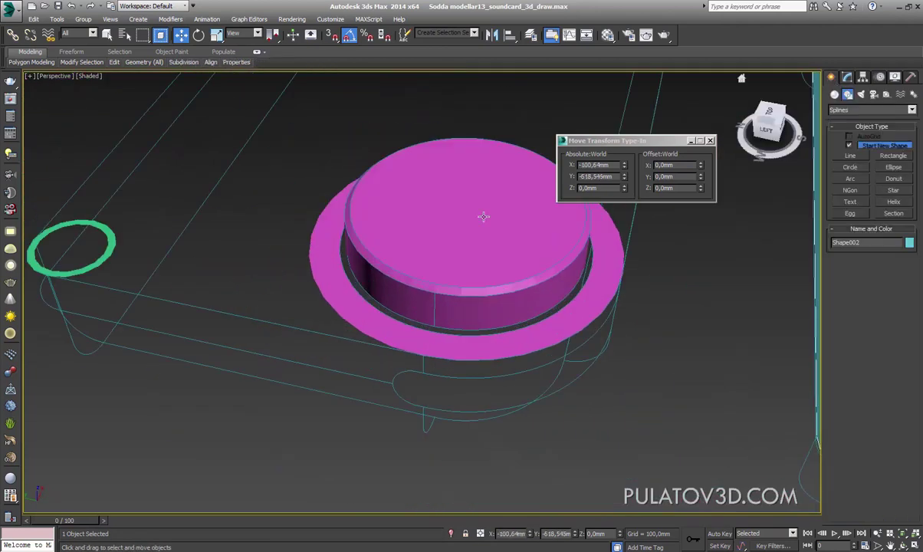
pyautogui.click(322, 262)
pyautogui.moveTo(312, 273); pyautogui.dragTo(419, 327, button='middle')
pyautogui.press('F3')
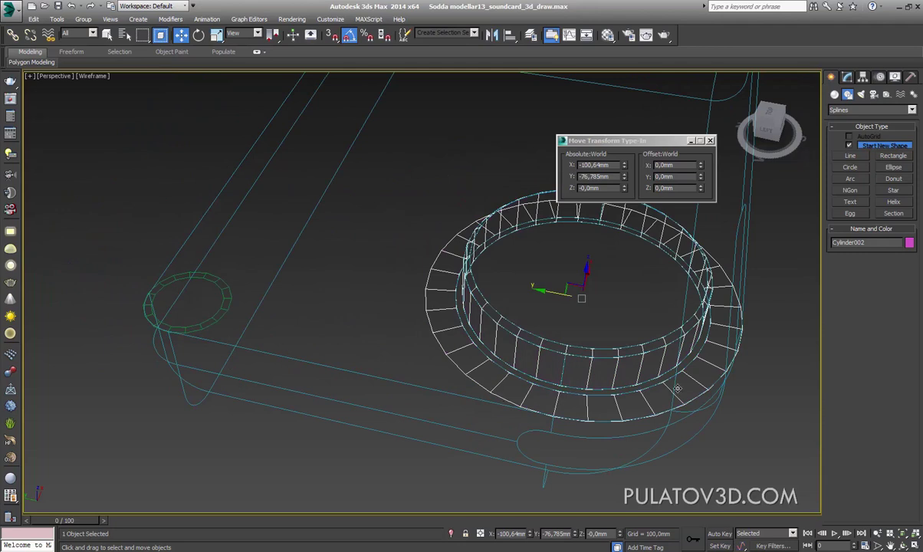
pyautogui.keyDown('alt'); pyautogui.moveTo(464, 286); pyautogui.dragTo(464, 306, button='middle'); pyautogui.keyUp('alt')
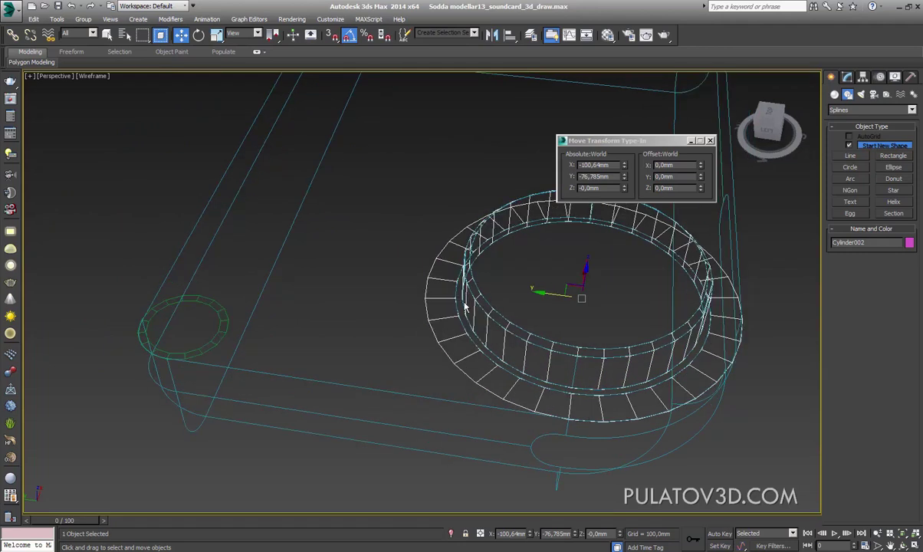
pyautogui.moveTo(406, 269)
pyautogui.keyDown('alt'); pyautogui.mouseDown(button='middle')
pyautogui.moveTo(364, 286)
pyautogui.moveTo(269, 348)
pyautogui.mouseUp(button='middle'); pyautogui.keyUp('alt')
pyautogui.click(268, 349)
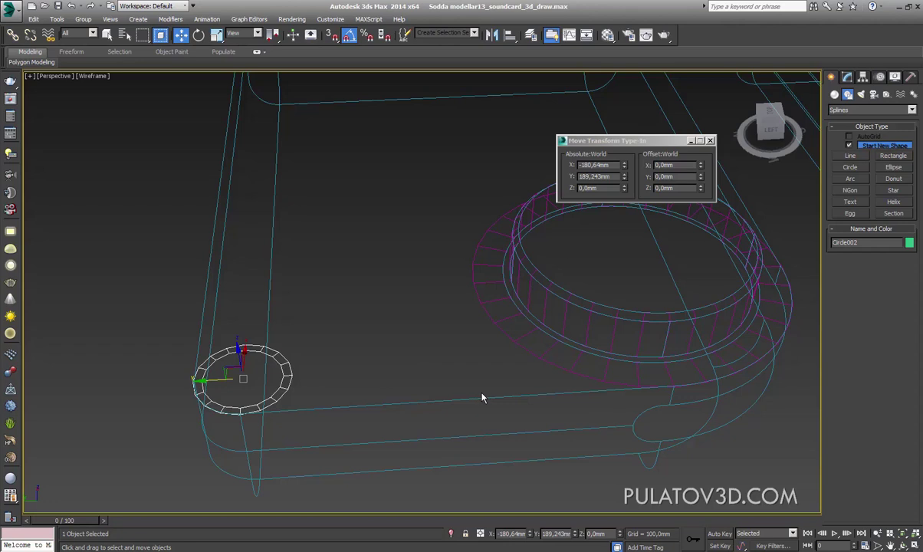
pyautogui.scroll(-3, 455, 404)
pyautogui.scroll(-2, 430, 401)
pyautogui.scroll(-1, 460, 345)
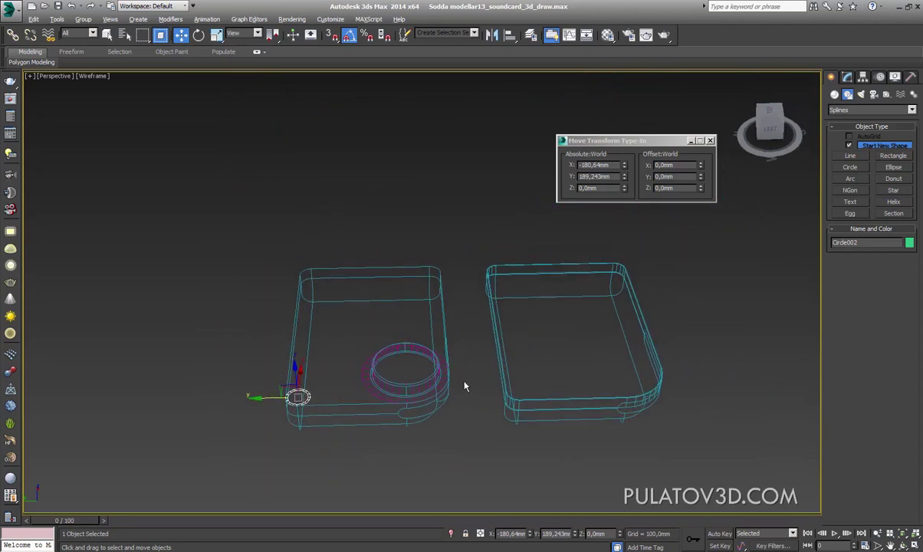
pyautogui.press('F3')
pyautogui.scroll(3, 470, 347)
pyautogui.click(564, 342)
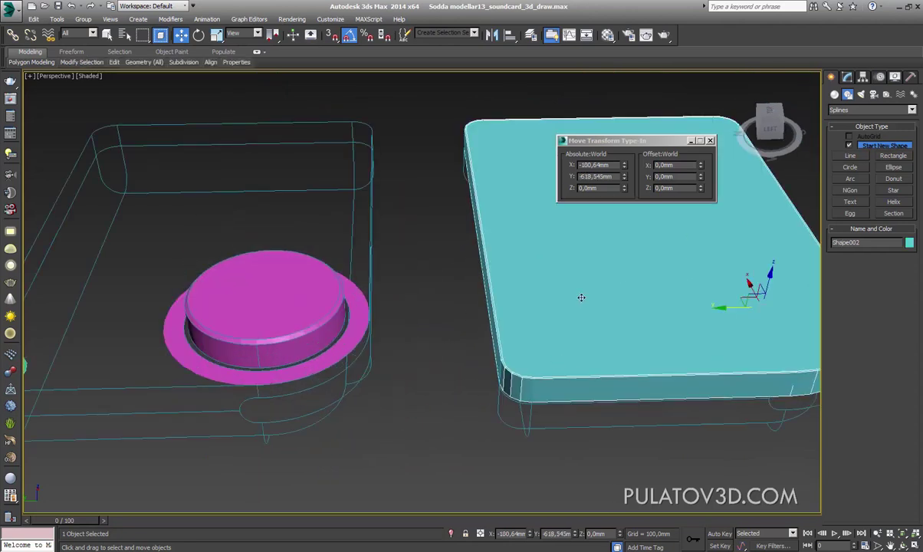
pyautogui.scroll(-2, 505, 319)
pyautogui.scroll(4, 465, 342)
pyautogui.scroll(-3, 513, 347)
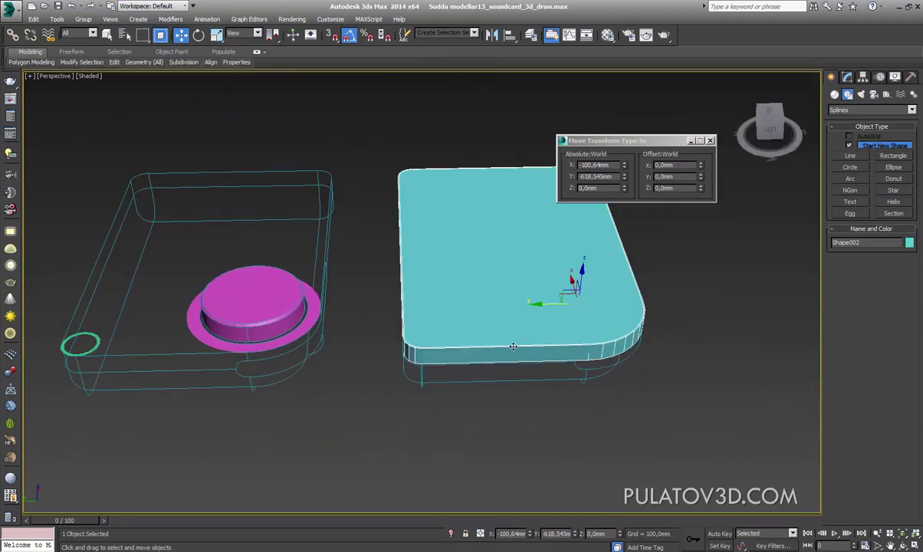
pyautogui.keyDown('alt'); pyautogui.moveTo(512, 347); pyautogui.dragTo(625, 318, button='middle'); pyautogui.keyUp('alt')
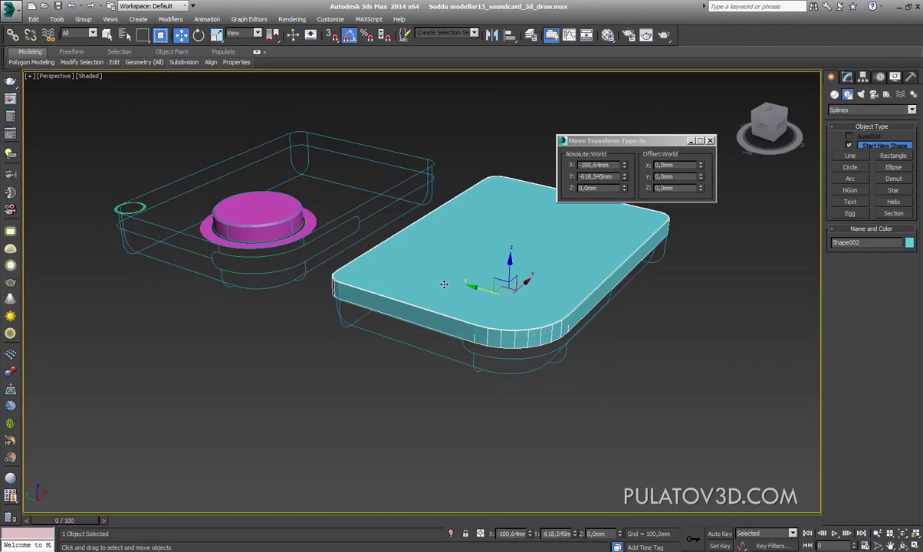
pyautogui.moveTo(436, 288)
pyautogui.keyDown('alt'); pyautogui.mouseDown(button='middle')
pyautogui.moveTo(408, 313)
pyautogui.moveTo(505, 311)
pyautogui.moveTo(538, 346)
pyautogui.moveTo(536, 319)
pyautogui.mouseUp(button='middle'); pyautogui.keyUp('alt')
pyautogui.click(305, 405)
pyautogui.press('F3')
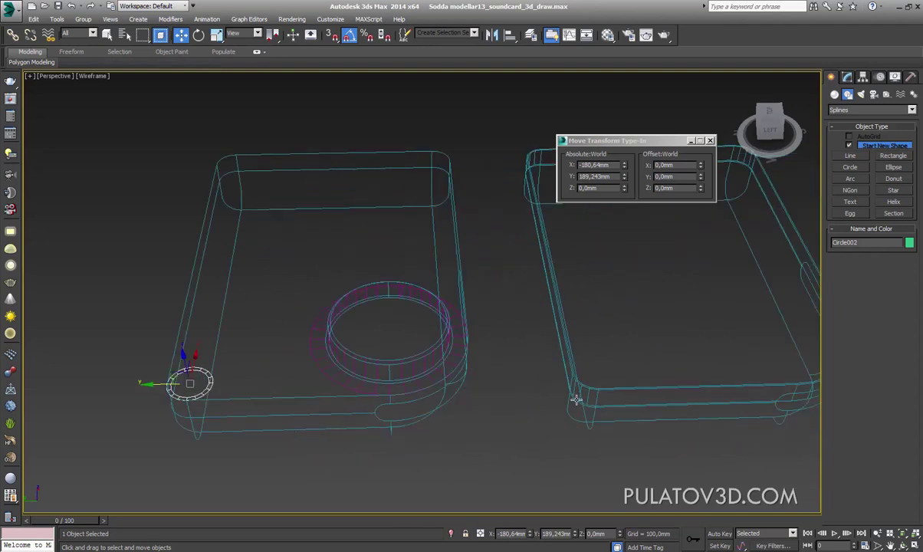
pyautogui.click(542, 376)
pyautogui.press('F3')
pyautogui.moveTo(517, 368)
pyautogui.mouseDown(button='middle')
pyautogui.moveTo(540, 337)
pyautogui.moveTo(572, 349)
pyautogui.mouseUp(button='middle')
pyautogui.click(462, 354)
pyautogui.click(407, 309)
pyautogui.scroll(3, 462, 341)
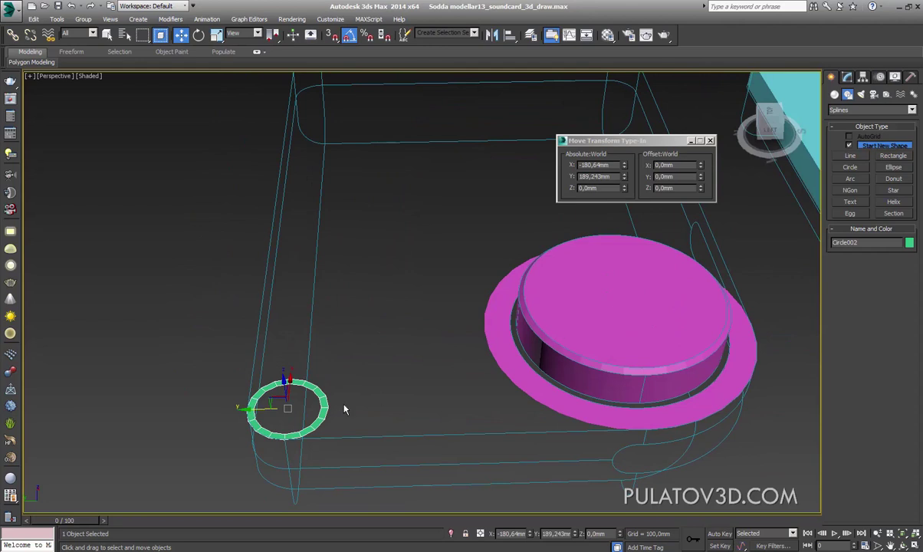
pyautogui.click(492, 337)
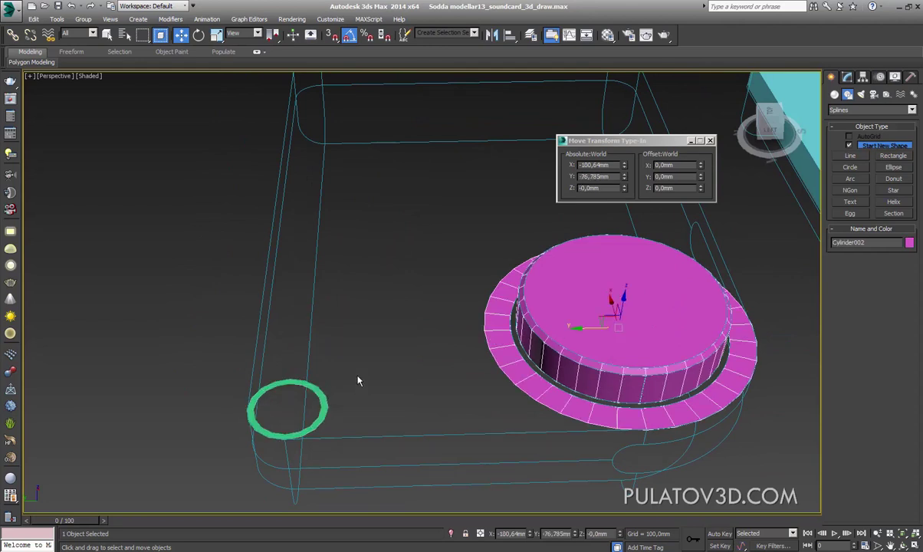
pyautogui.click(330, 408)
pyautogui.scroll(-5, 468, 364)
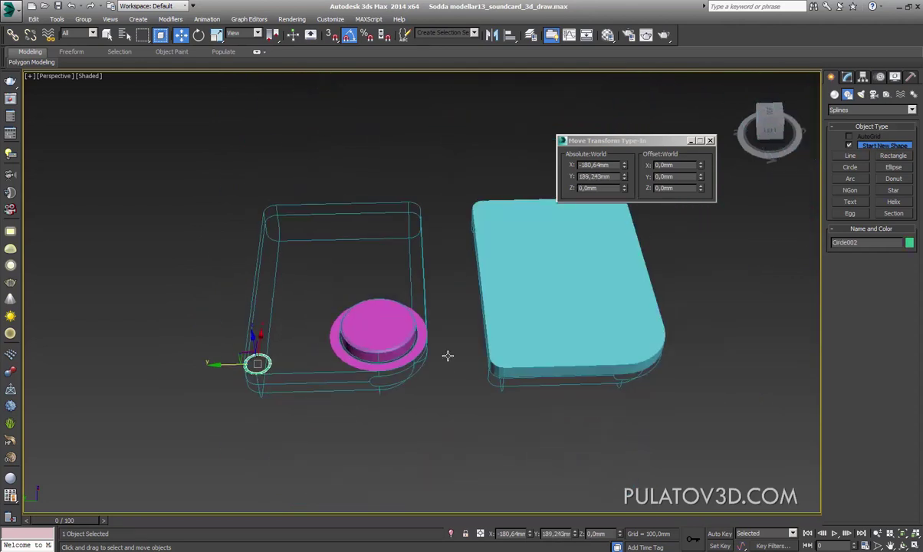
pyautogui.click(559, 353)
pyautogui.press('F3')
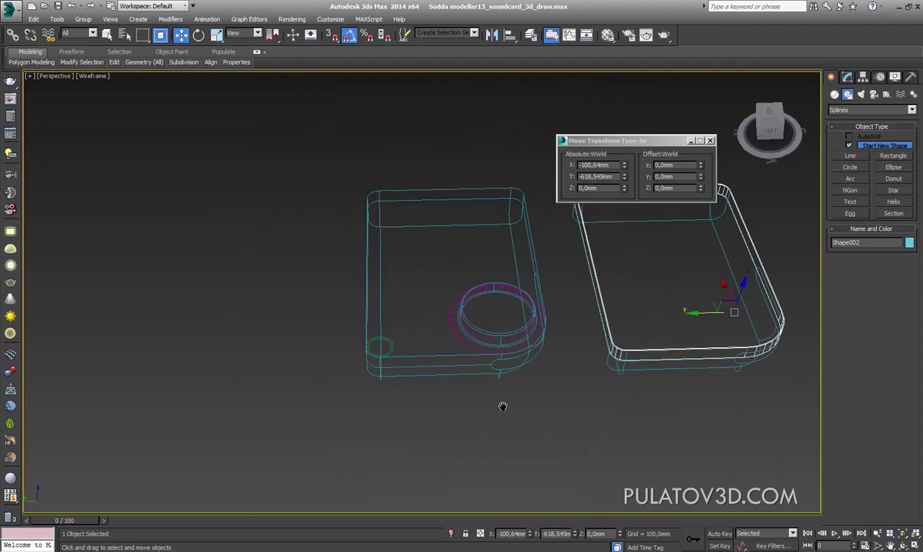
pyautogui.scroll(4, 447, 406)
pyautogui.click(363, 325)
pyautogui.press('F3')
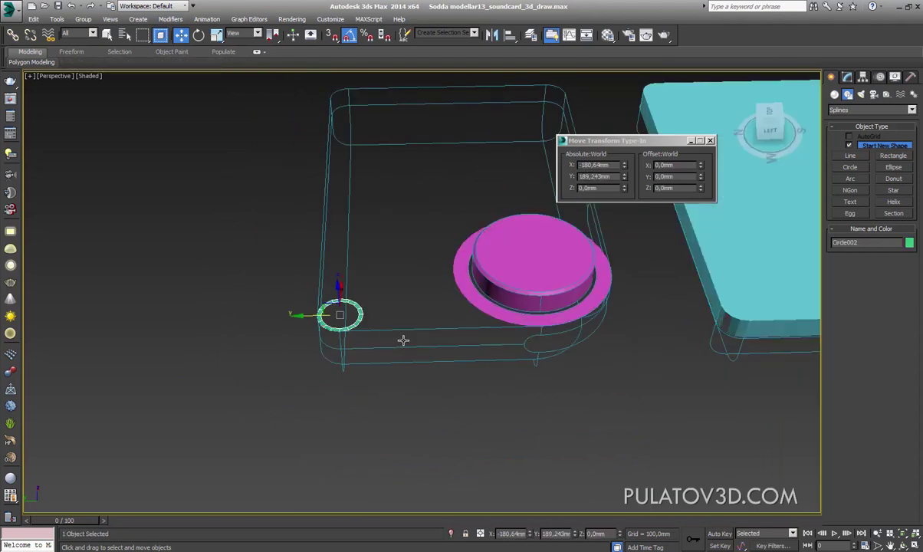
pyautogui.scroll(3, 427, 350)
pyautogui.moveTo(427, 350)
pyautogui.keyDown('alt'); pyautogui.mouseDown(button='middle')
pyautogui.moveTo(427, 335)
pyautogui.moveTo(346, 363)
pyautogui.moveTo(354, 368)
pyautogui.moveTo(299, 548)
pyautogui.mouseUp(button='middle'); pyautogui.keyUp('alt')
pyautogui.scroll(-3, 382, 360)
pyautogui.scroll(-2, 352, 356)
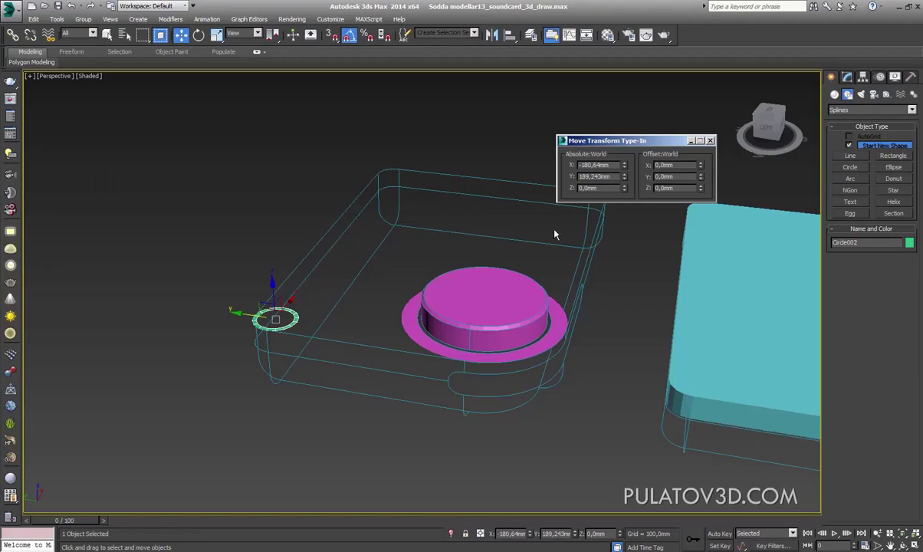
pyautogui.keyDown('alt'); pyautogui.moveTo(555, 233); pyautogui.dragTo(482, 308, button='middle'); pyautogui.keyUp('alt')
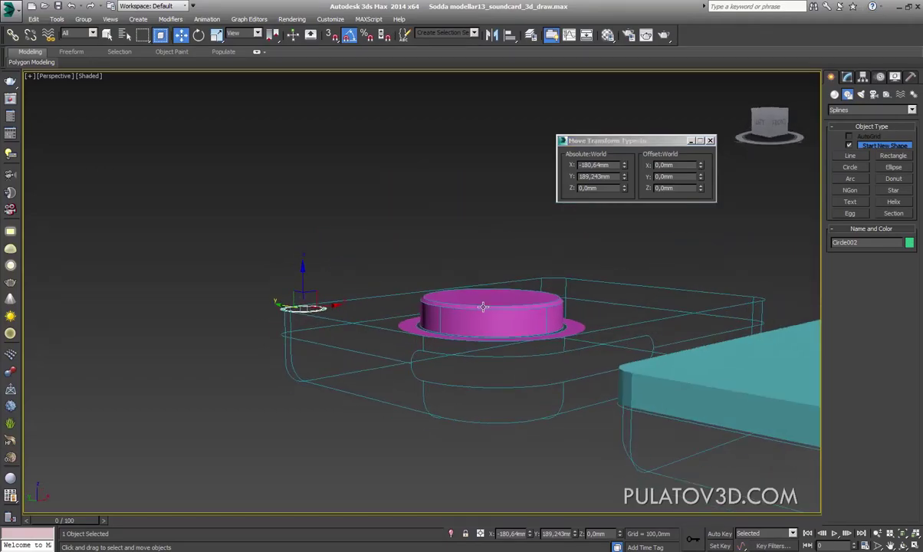
# Zoom in on the slab's rounded end in a wireframe Front view
pyautogui.press('f')
pyautogui.scroll(-4, 491, 308)
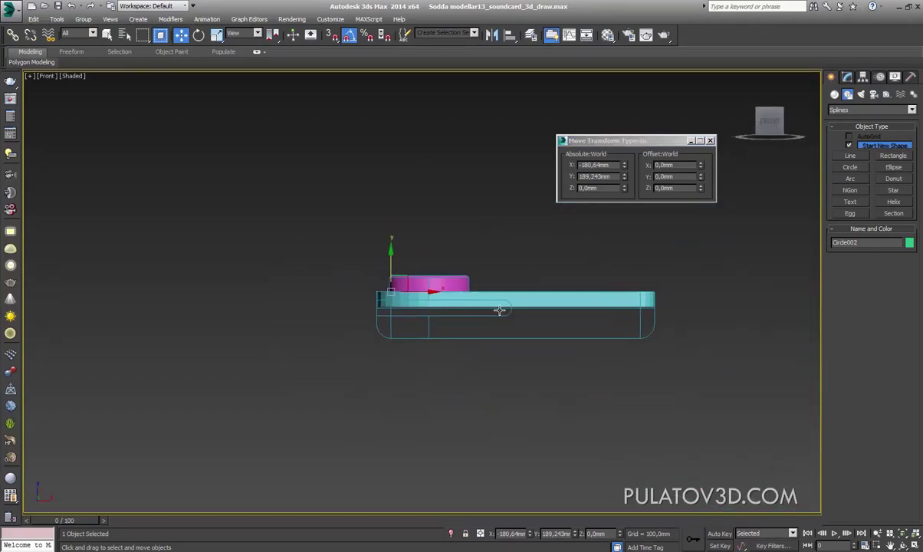
pyautogui.press('F3')
pyautogui.scroll(2, 439, 307)
pyautogui.scroll(2, 486, 327)
pyautogui.scroll(2, 540, 224)
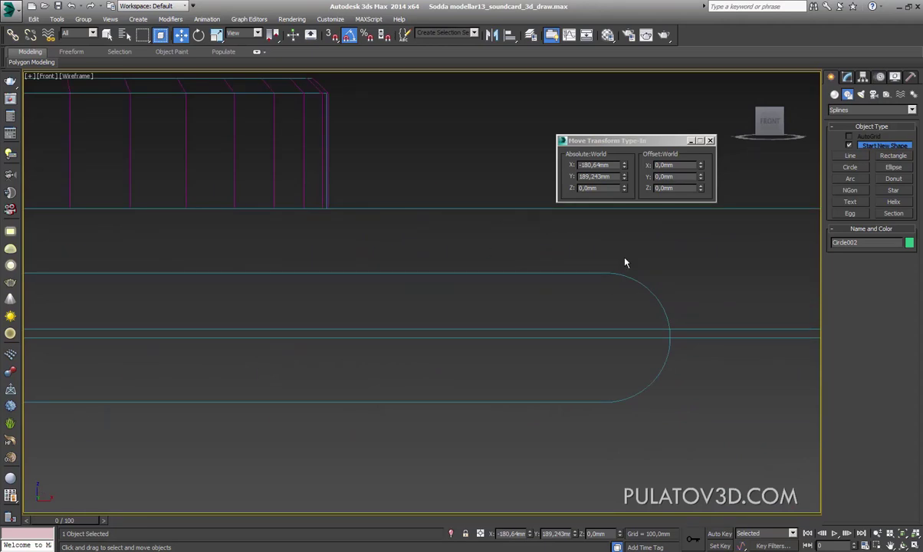
pyautogui.moveTo(625, 262); pyautogui.dragTo(608, 271, button='middle')
# Start creating a Plane from Standard Primitives
pyautogui.click(850, 155)
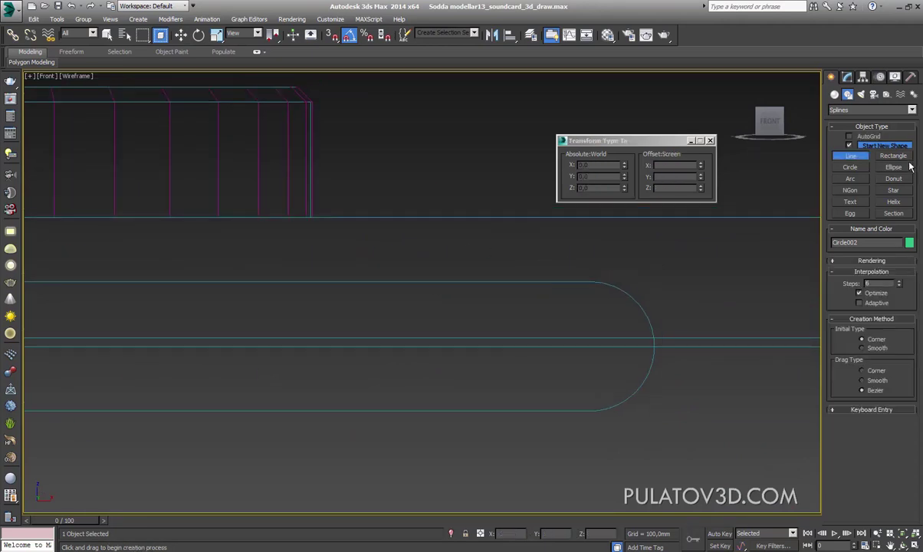
pyautogui.click(834, 94)
pyautogui.click(893, 192)
# Draw a small 4×4-segment plane above the slab edge
pyautogui.scroll(3, 437, 338)
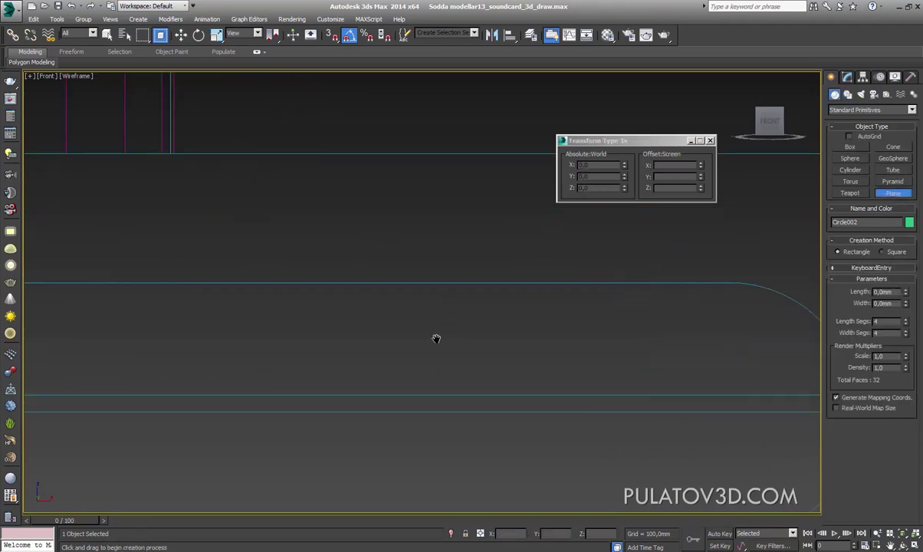
pyautogui.moveTo(436, 339); pyautogui.dragTo(434, 337, button='middle')
pyautogui.moveTo(352, 161); pyautogui.dragTo(424, 290)
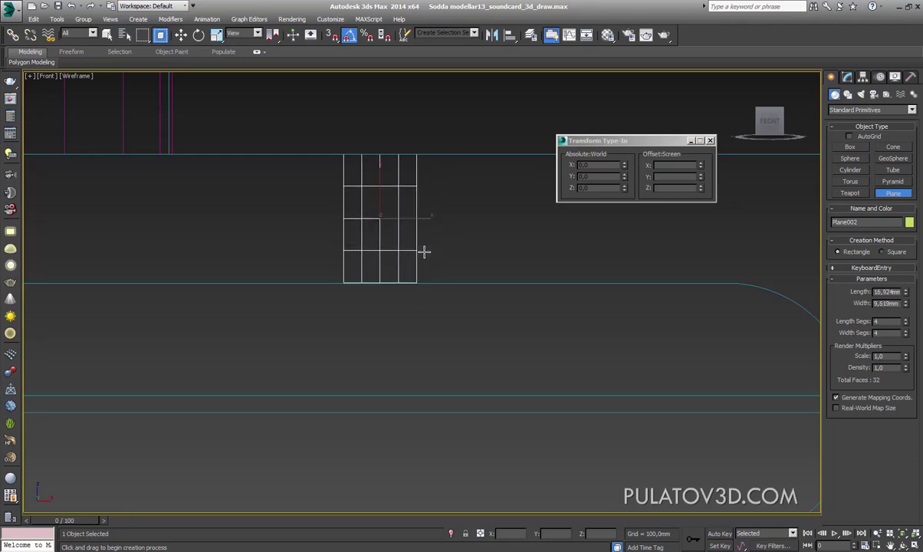
# Raise Plane002's Length Segs from 4 to 5, giving it 40 faces
pyautogui.scroll(-4, 424, 252)
pyautogui.scroll(-2, 463, 284)
pyautogui.scroll(2, 485, 289)
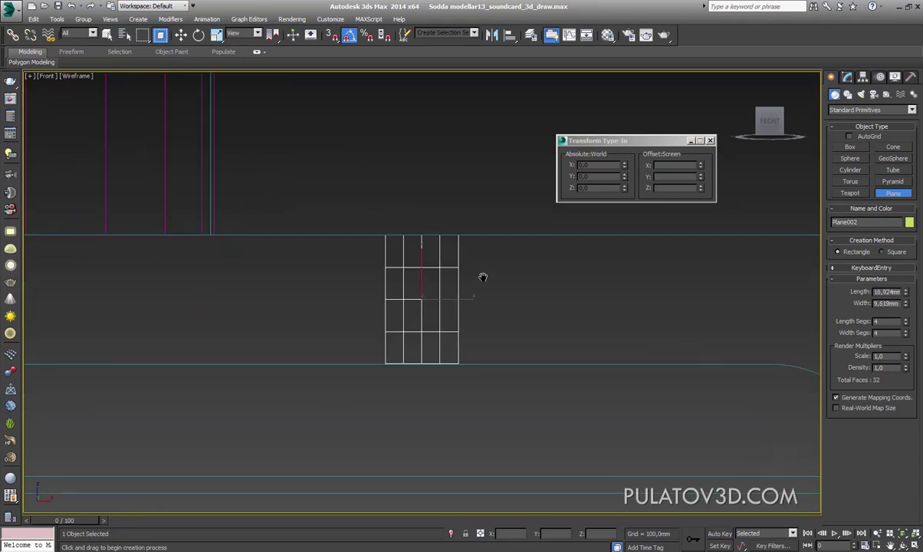
pyautogui.scroll(-2, 482, 277)
pyautogui.scroll(-1, 469, 286)
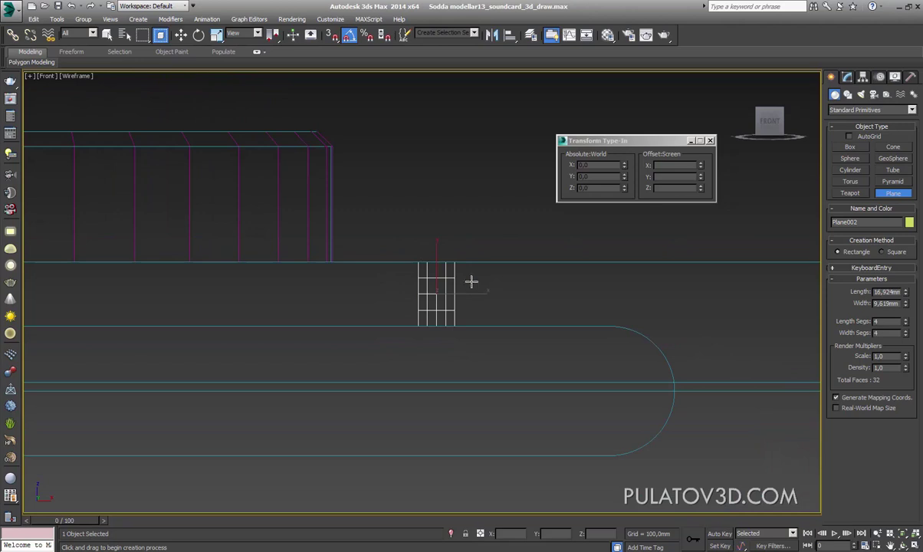
pyautogui.scroll(3, 460, 280)
pyautogui.scroll(-4, 390, 307)
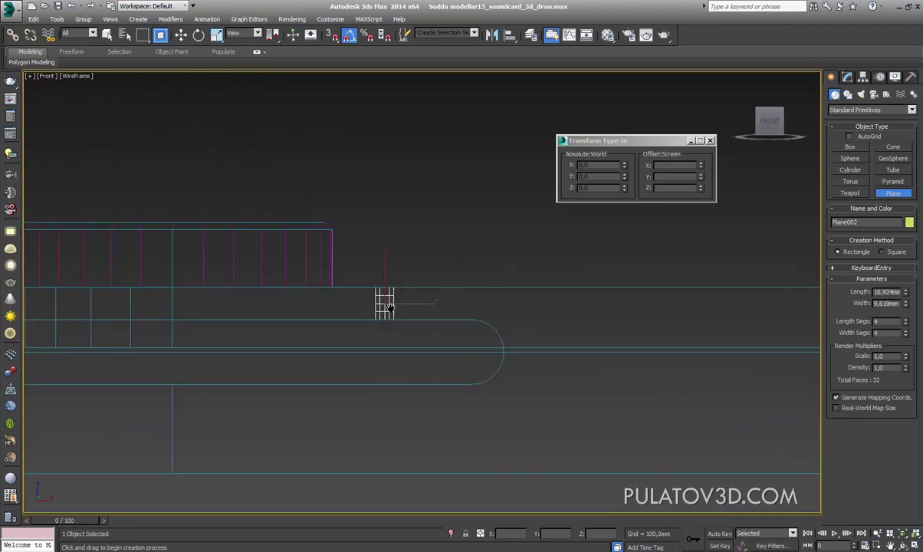
pyautogui.scroll(3, 389, 307)
pyautogui.scroll(-3, 418, 322)
pyautogui.scroll(-1, 444, 307)
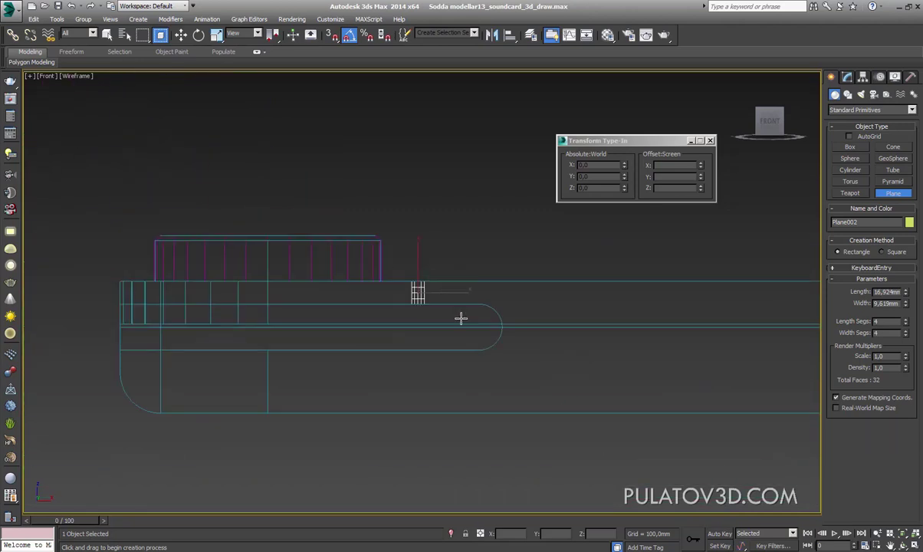
pyautogui.scroll(3, 460, 299)
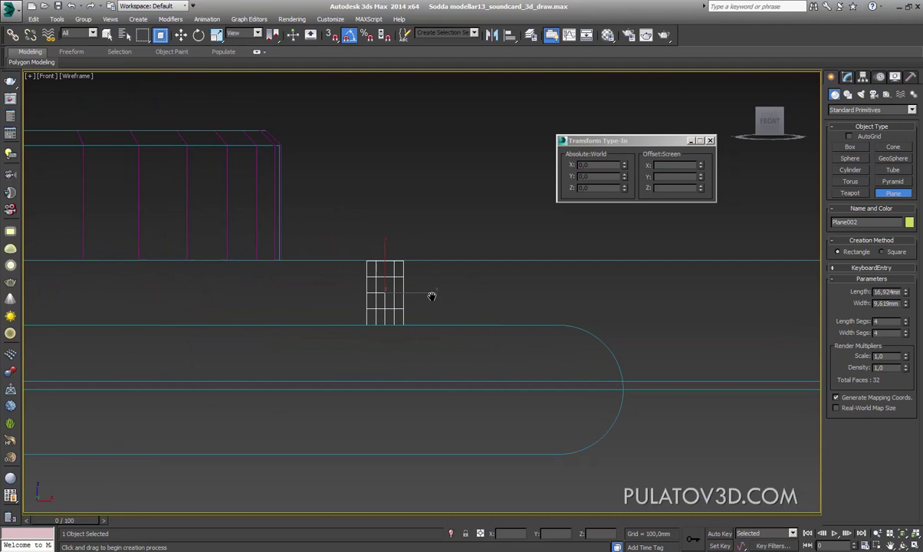
pyautogui.scroll(2, 431, 296)
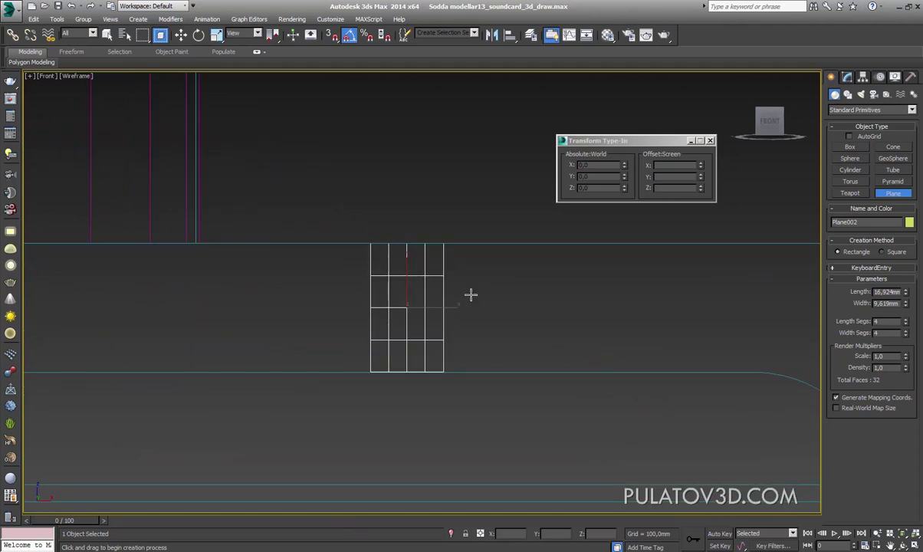
pyautogui.click(906, 320)
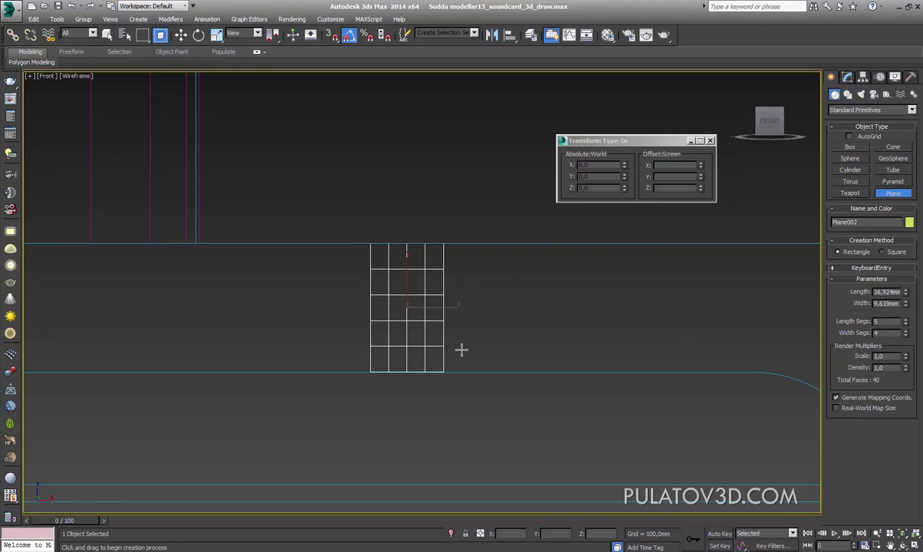
pyautogui.scroll(-5, 552, 333)
pyautogui.scroll(2, 555, 333)
pyautogui.scroll(2, 555, 334)
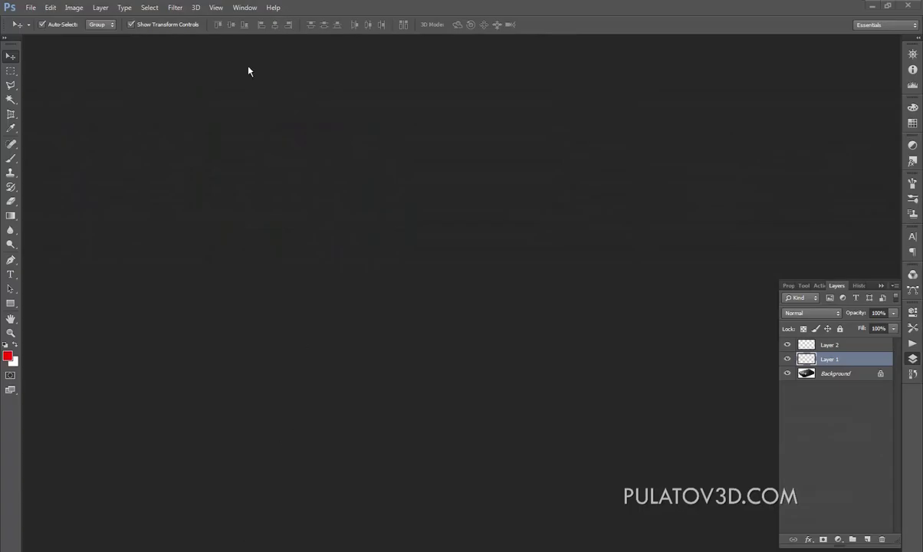
# Bring the sound-card reference PSD forward from the Window menu and dock it in the tab bar
pyautogui.click(244, 7)
pyautogui.click(307, 298)
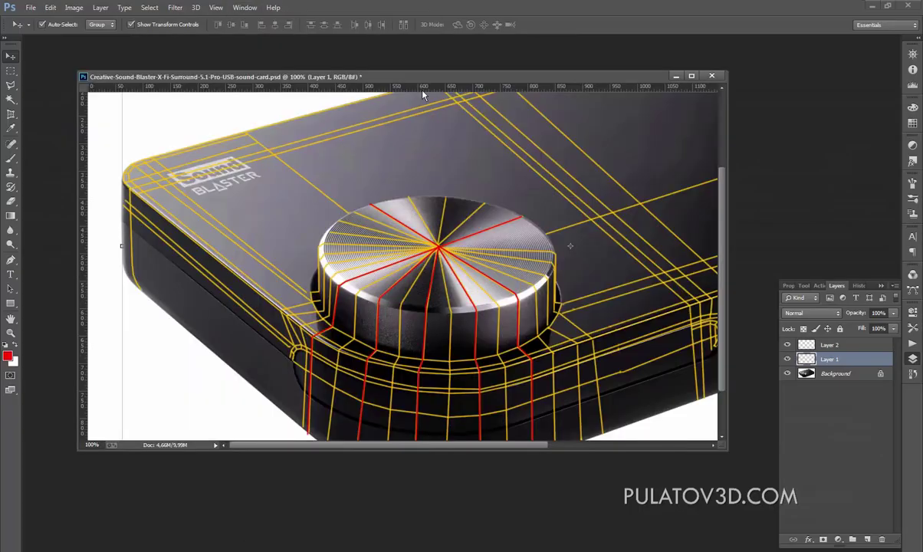
pyautogui.moveTo(420, 77); pyautogui.dragTo(401, 47)
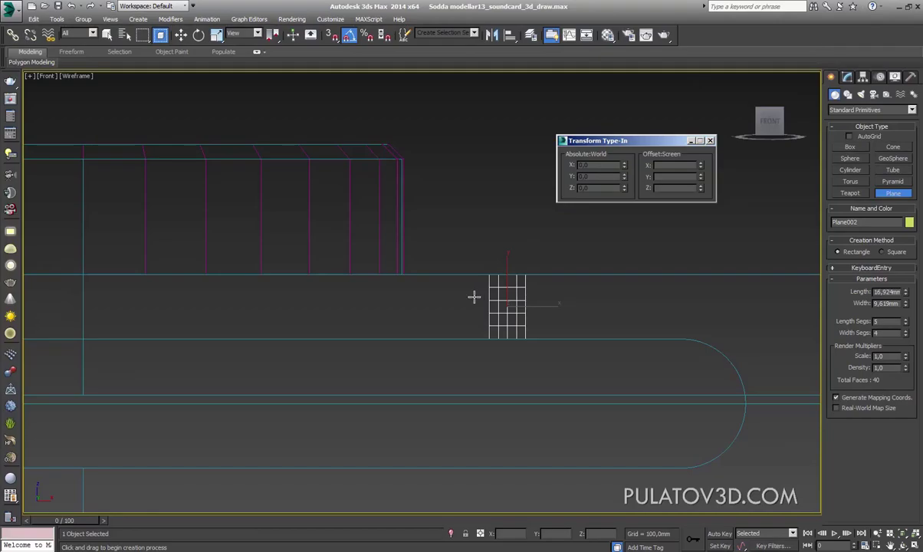
# In the Top view, draw a new plane beside the ring's outer edge
pyautogui.moveTo(474, 297)
pyautogui.mouseDown(button='middle')
pyautogui.moveTo(507, 282)
pyautogui.moveTo(487, 277)
pyautogui.moveTo(480, 296)
pyautogui.moveTo(540, 348)
pyautogui.moveTo(488, 313)
pyautogui.mouseUp(button='middle')
pyautogui.scroll(-3, 487, 278)
pyautogui.scroll(-2, 488, 312)
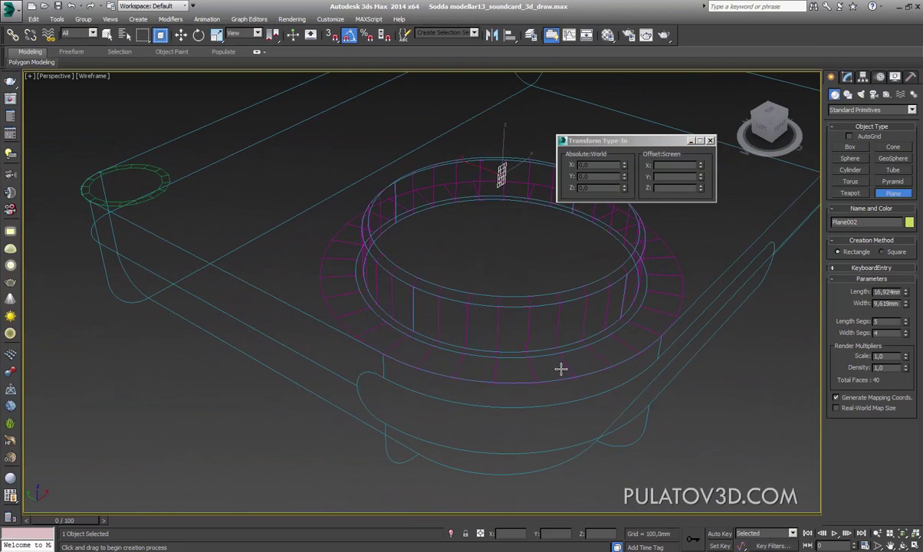
pyautogui.press('t')
pyautogui.scroll(3, 508, 255)
pyautogui.scroll(2, 461, 301)
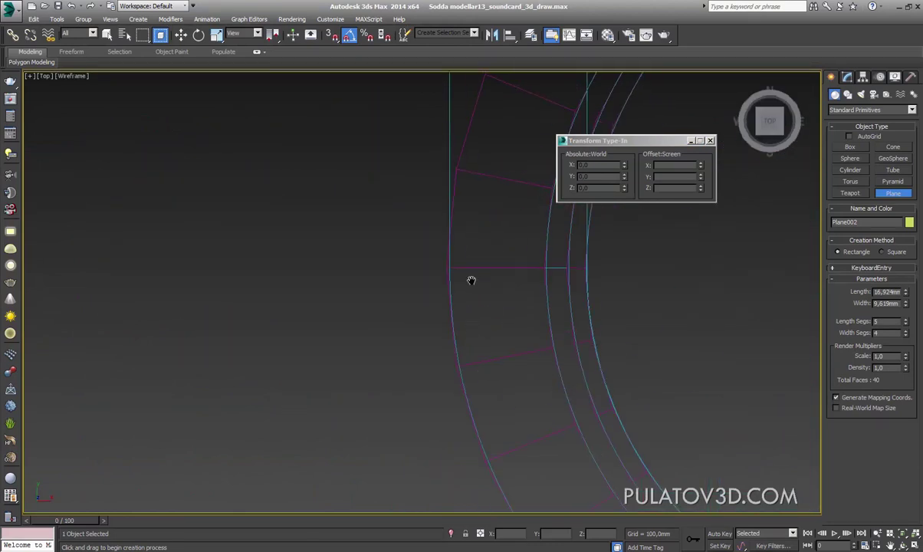
pyautogui.scroll(2, 472, 280)
pyautogui.moveTo(419, 280)
pyautogui.mouseDown()
pyautogui.moveTo(607, 335)
pyautogui.moveTo(614, 351)
pyautogui.moveTo(606, 345)
pyautogui.mouseUp()
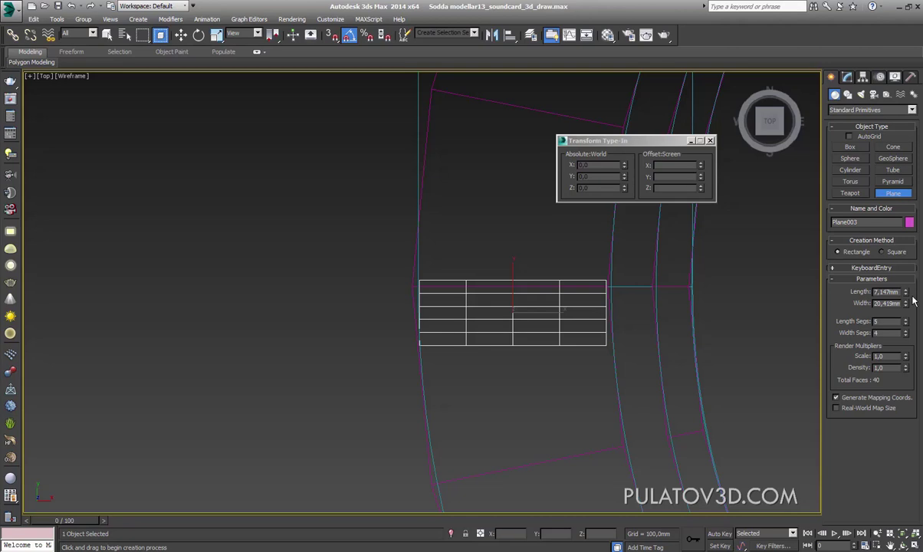
# Give Plane003 1 length segment and 10 width segments (20 faces)
pyautogui.moveTo(905, 322)
pyautogui.mouseDown()
pyautogui.moveTo(915, 372)
pyautogui.moveTo(912, 338)
pyautogui.mouseUp()
pyautogui.press('p')
pyautogui.scroll(-5, 515, 321)
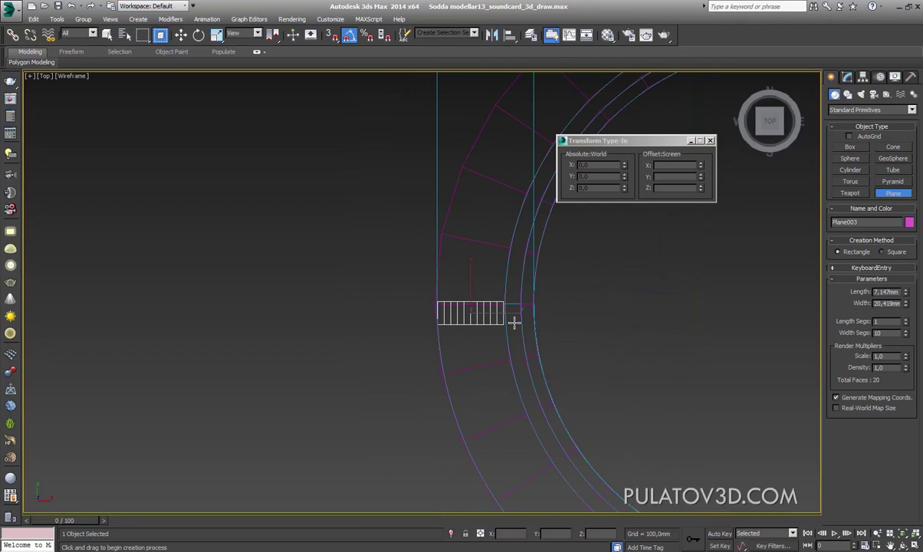
pyautogui.scroll(-4, 504, 310)
pyautogui.moveTo(503, 310)
pyautogui.keyDown('alt'); pyautogui.mouseDown(button='middle')
pyautogui.moveTo(530, 292)
pyautogui.moveTo(458, 329)
pyautogui.mouseUp(button='middle'); pyautogui.keyUp('alt')
pyautogui.scroll(3, 510, 313)
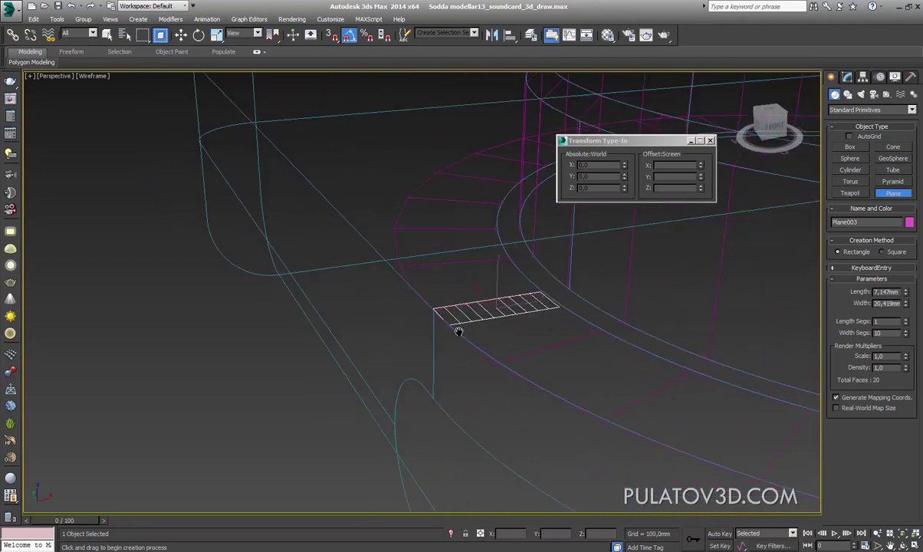
pyautogui.scroll(3, 458, 330)
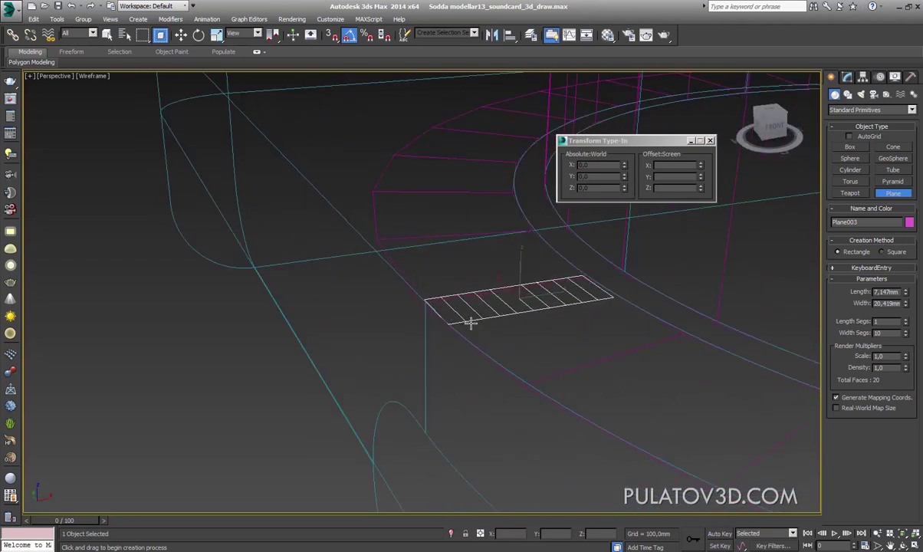
pyautogui.scroll(-6, 470, 321)
# Select the ring Cylinder002 and enter its Edit Poly Vertex level
pyautogui.press('w')
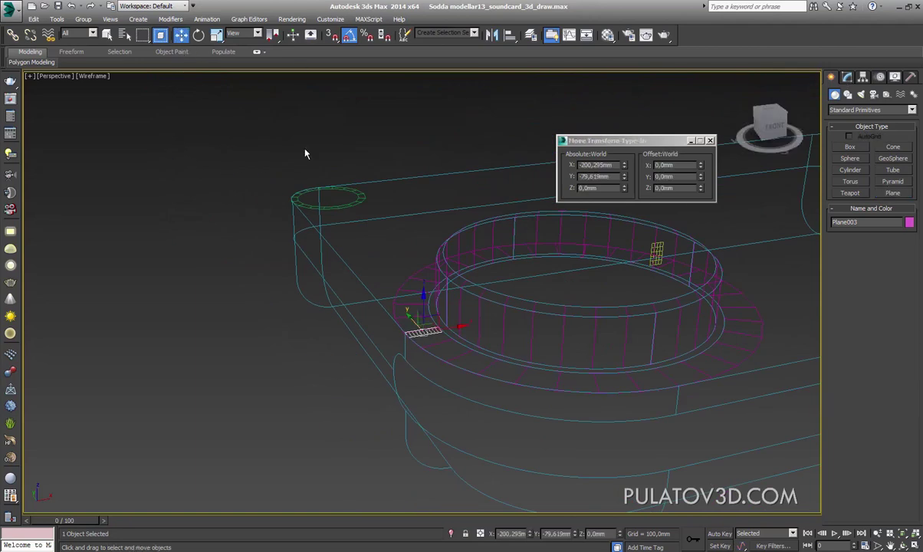
pyautogui.click(307, 153)
pyautogui.moveTo(307, 152)
pyautogui.keyDown('alt'); pyautogui.mouseDown(button='middle')
pyautogui.moveTo(387, 231)
pyautogui.moveTo(538, 301)
pyautogui.mouseUp(button='middle'); pyautogui.keyUp('alt')
pyautogui.click(538, 301)
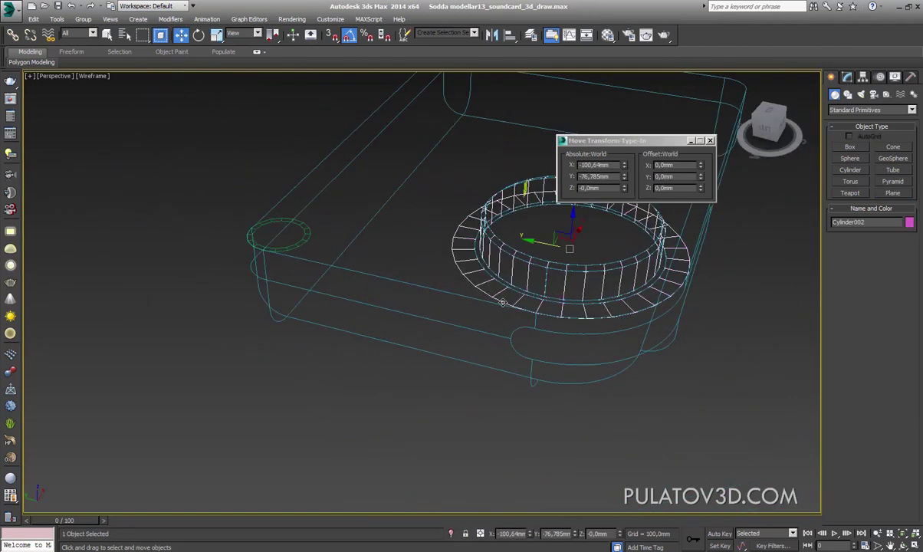
pyautogui.scroll(3, 538, 302)
pyautogui.scroll(2, 538, 302)
pyautogui.click(847, 77)
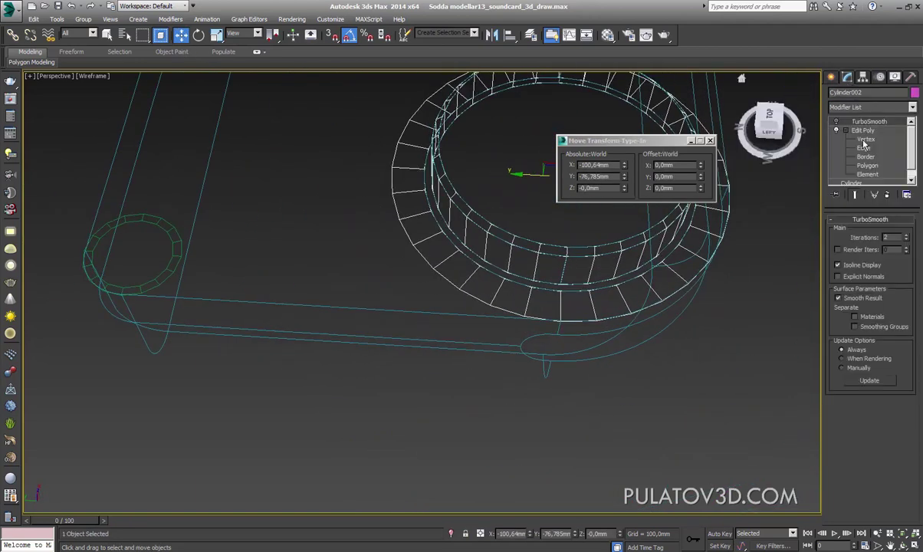
pyautogui.click(865, 139)
# Select two neighbouring outer-rim vertices while orbiting, then switch to the reference image
pyautogui.scroll(3, 506, 276)
pyautogui.click(506, 312)
pyautogui.scroll(-2, 528, 324)
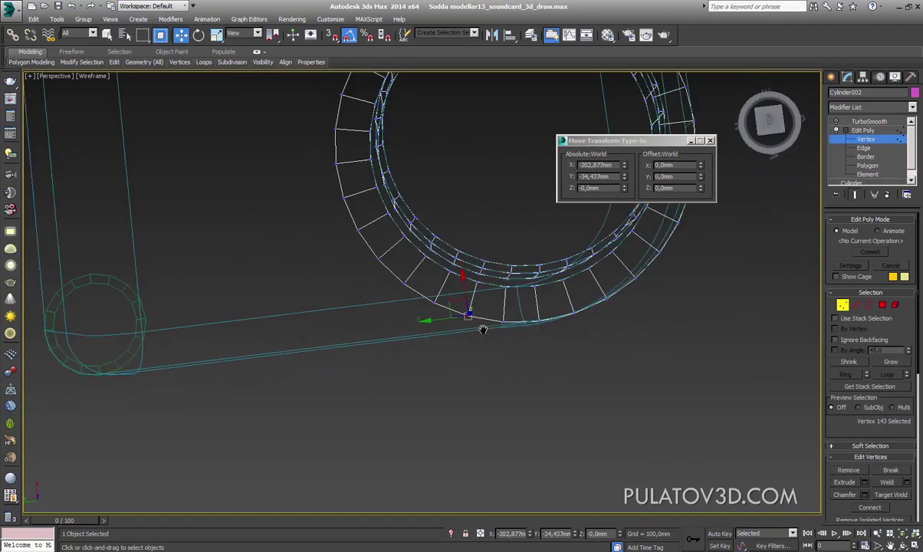
pyautogui.keyDown('alt'); pyautogui.moveTo(480, 383); pyautogui.dragTo(501, 305, button='middle'); pyautogui.keyUp('alt')
pyautogui.scroll(-1, 501, 305)
pyautogui.scroll(4, 511, 316)
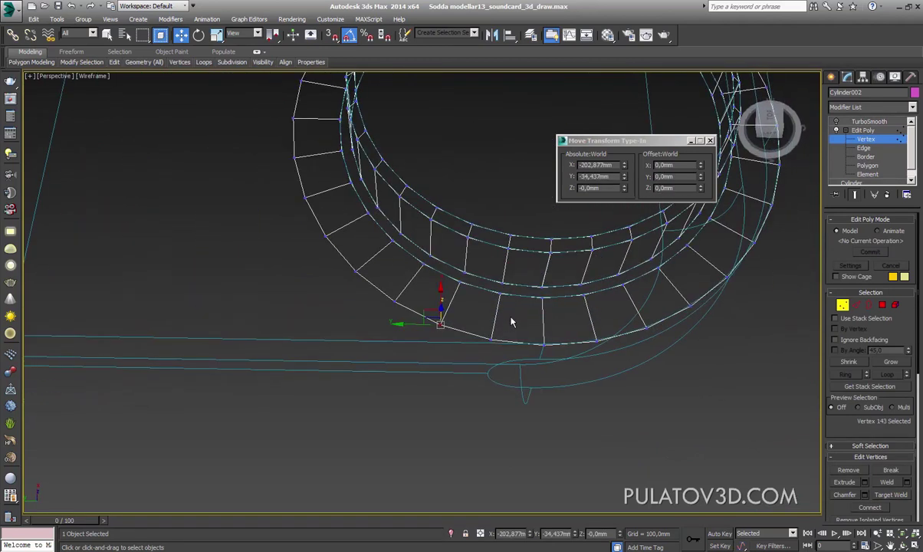
pyautogui.click(513, 337)
pyautogui.keyDown('alt'); pyautogui.moveTo(515, 346); pyautogui.dragTo(527, 381, button='middle'); pyautogui.keyUp('alt')
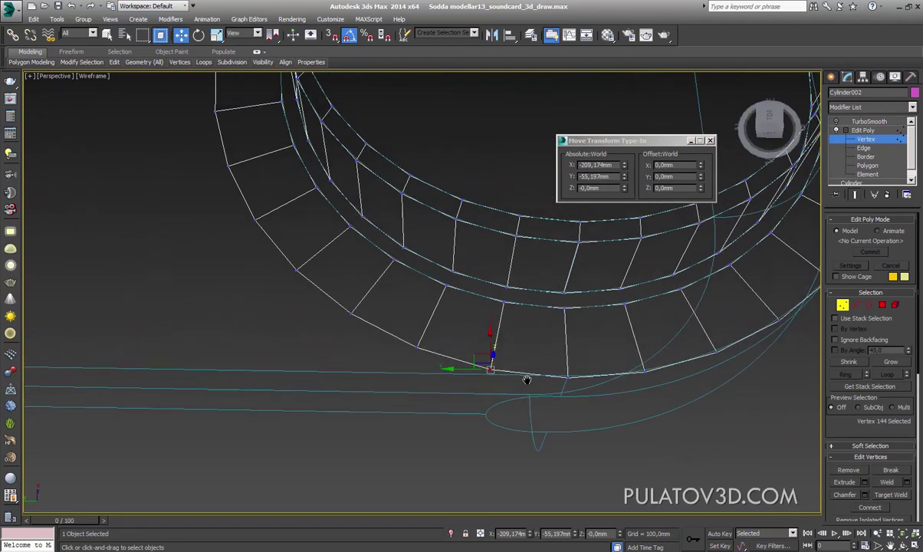
pyautogui.scroll(-2, 528, 381)
pyautogui.scroll(2, 531, 354)
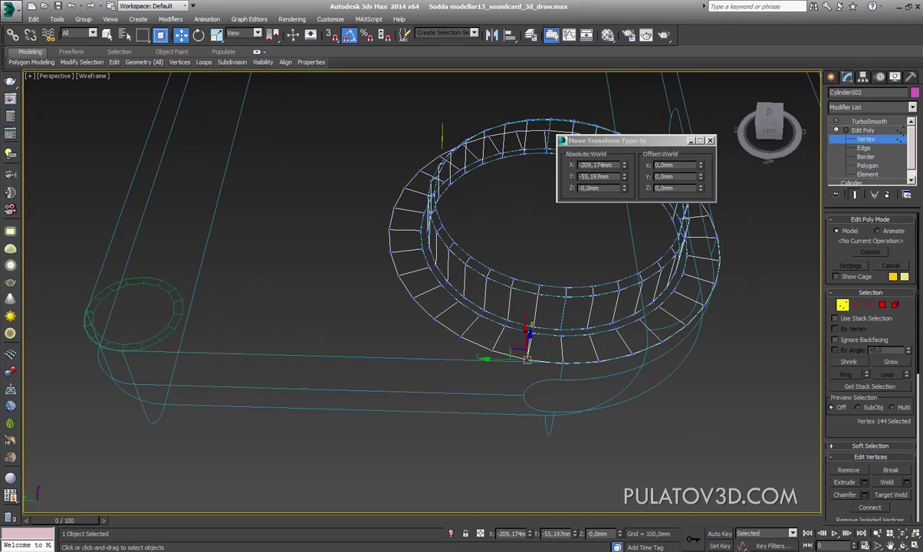
pyautogui.hotkey('alt', 'Tab')
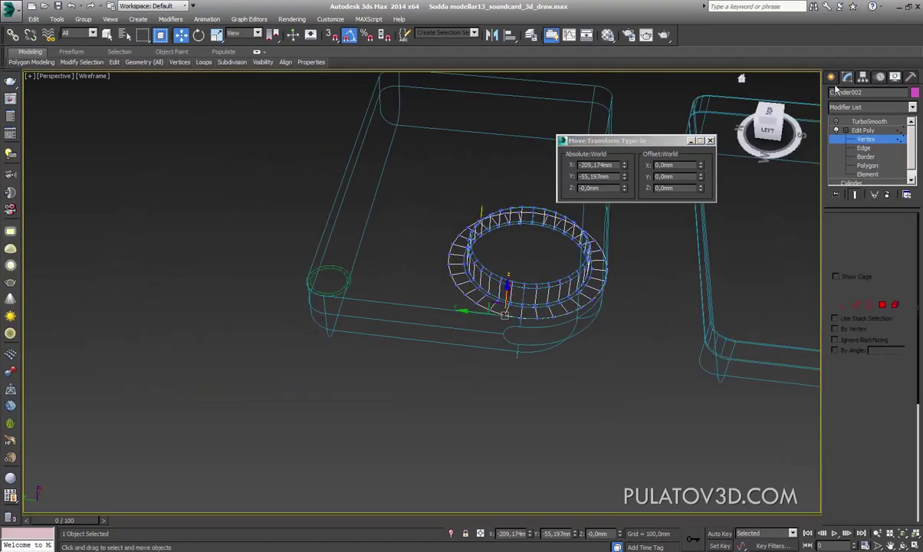
# Region-select the second device body on the right and remove it from view
pyautogui.click(831, 76)
pyautogui.scroll(4, 537, 283)
pyautogui.moveTo(552, 287); pyautogui.dragTo(572, 287, button='middle')
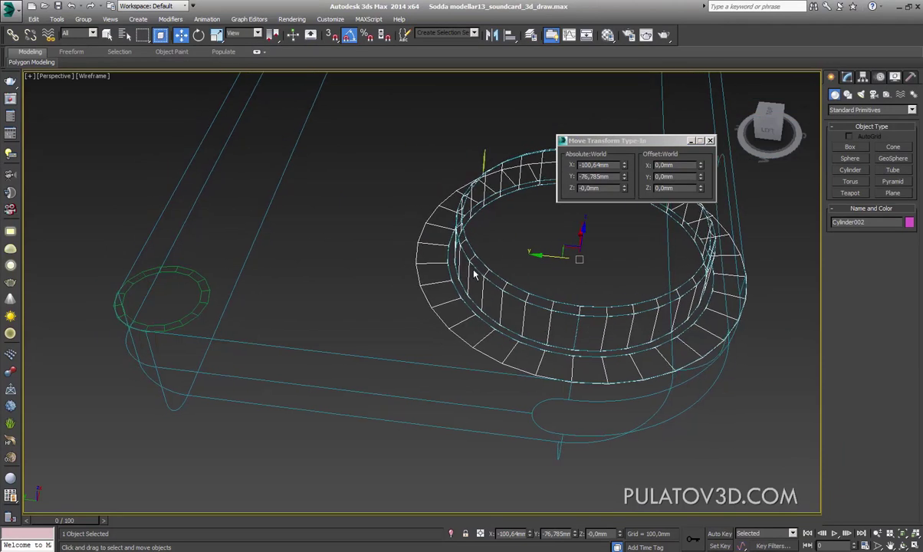
pyautogui.scroll(-3, 504, 367)
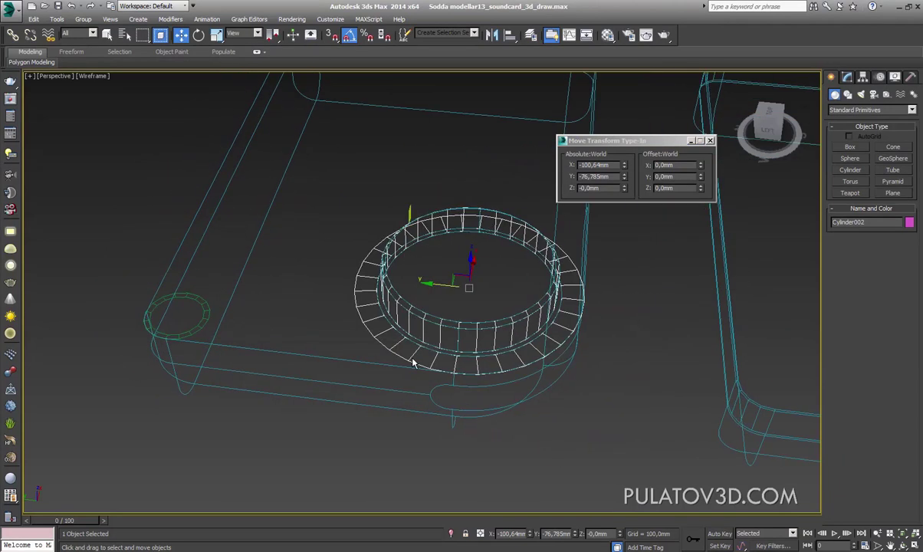
pyautogui.moveTo(412, 361); pyautogui.dragTo(149, 309, button='middle')
pyautogui.scroll(-3, 615, 350)
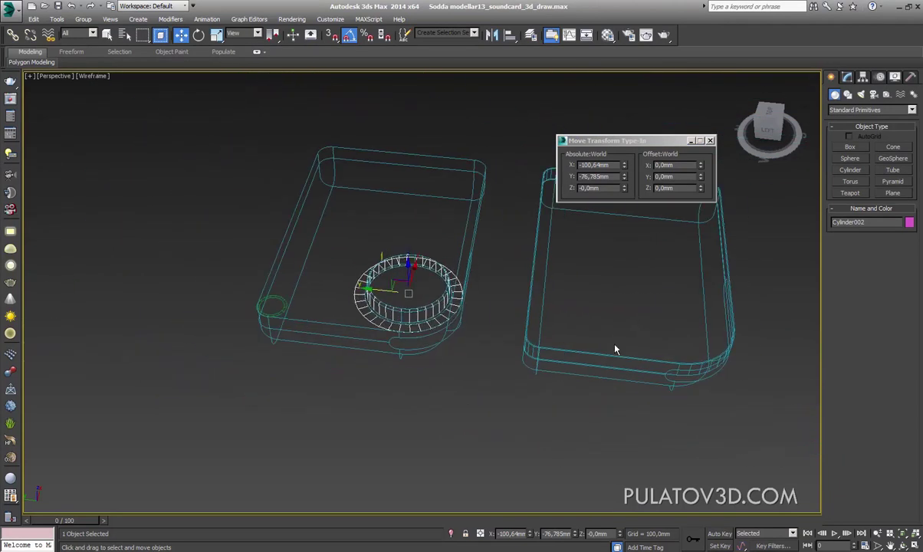
pyautogui.click(687, 377)
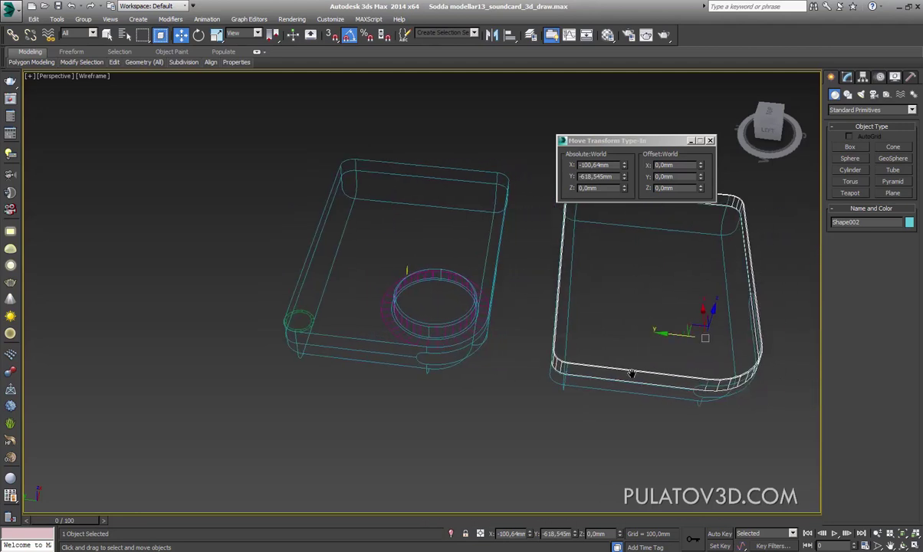
pyautogui.keyDown('alt'); pyautogui.moveTo(581, 374); pyautogui.dragTo(711, 432, button='middle'); pyautogui.keyUp('alt')
pyautogui.moveTo(721, 465); pyautogui.dragTo(460, 163)
pyautogui.press('Delete')
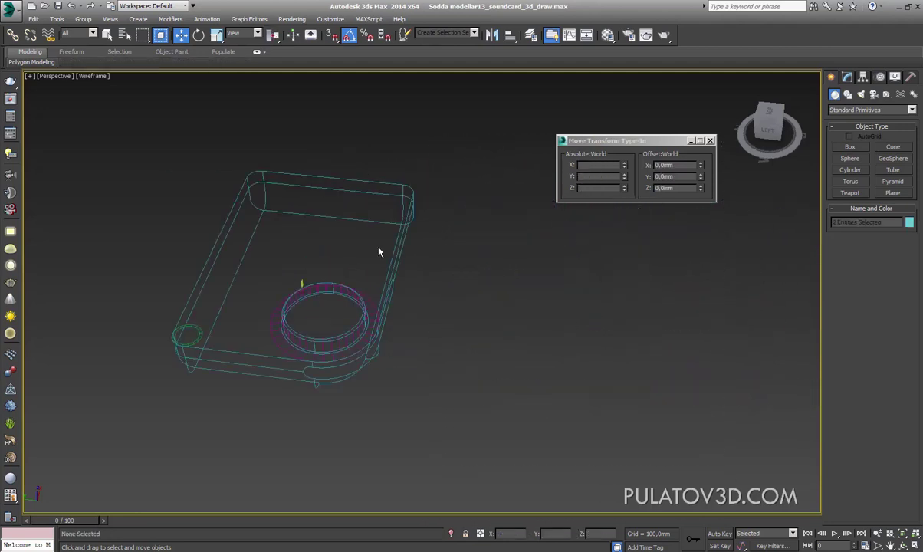
# Reselect Cylinder002 and switch its Edit Poly to Element sub-object level
pyautogui.moveTo(378, 251)
pyautogui.mouseDown(button='middle')
pyautogui.moveTo(461, 305)
pyautogui.moveTo(458, 321)
pyautogui.mouseUp(button='middle')
pyautogui.scroll(4, 459, 320)
pyautogui.click(475, 322)
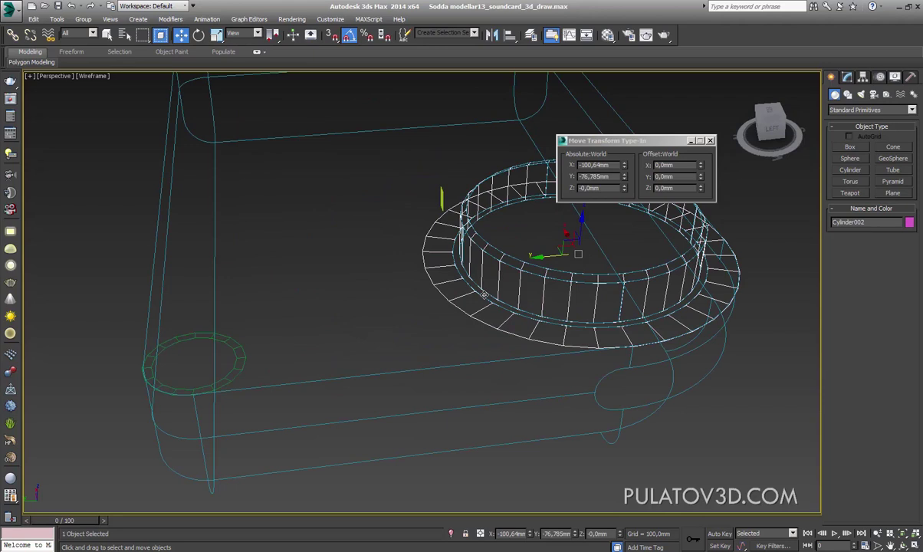
pyautogui.moveTo(484, 295)
pyautogui.mouseDown(button='middle')
pyautogui.moveTo(547, 334)
pyautogui.moveTo(546, 306)
pyautogui.mouseUp(button='middle')
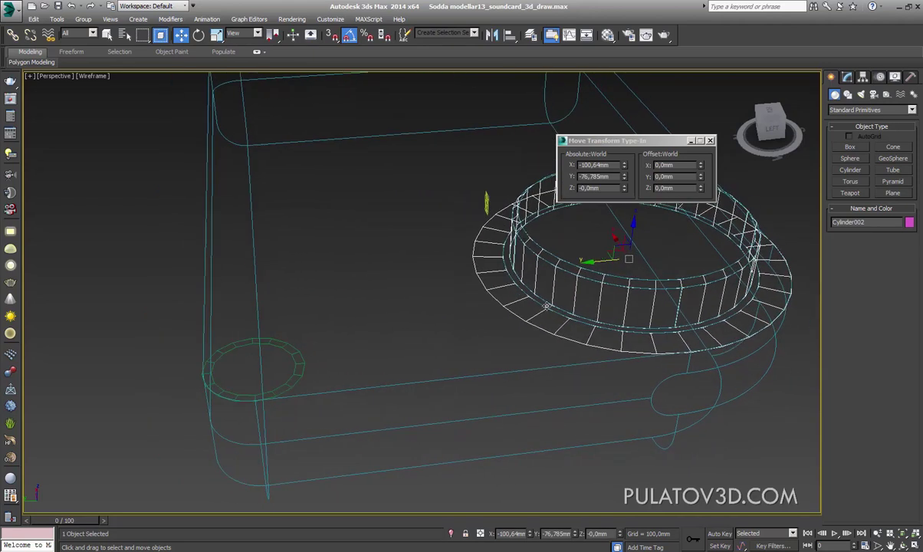
pyautogui.click(848, 79)
pyautogui.click(869, 175)
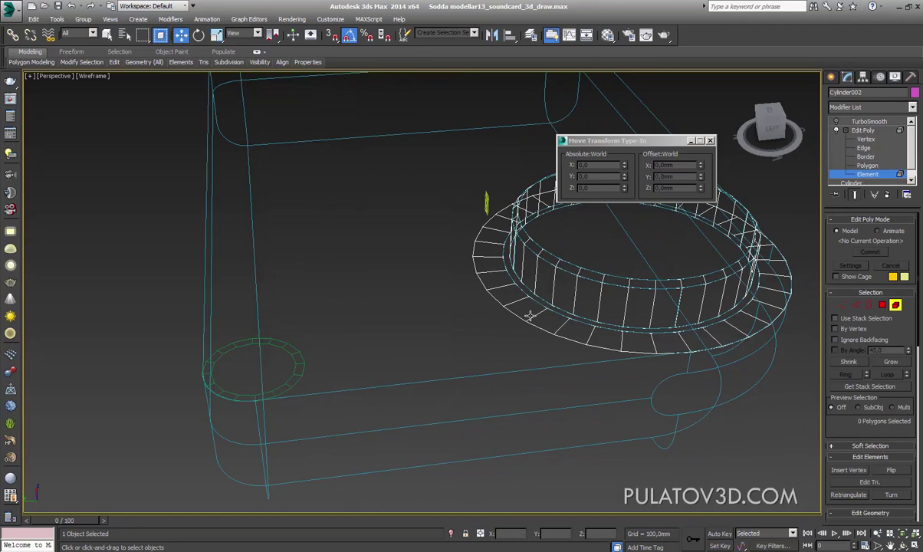
# Pick the ring's outer element, then select its two open border loops in Border mode
pyautogui.click(529, 316)
pyautogui.scroll(3, 431, 338)
pyautogui.scroll(2, 432, 314)
pyautogui.scroll(2, 432, 299)
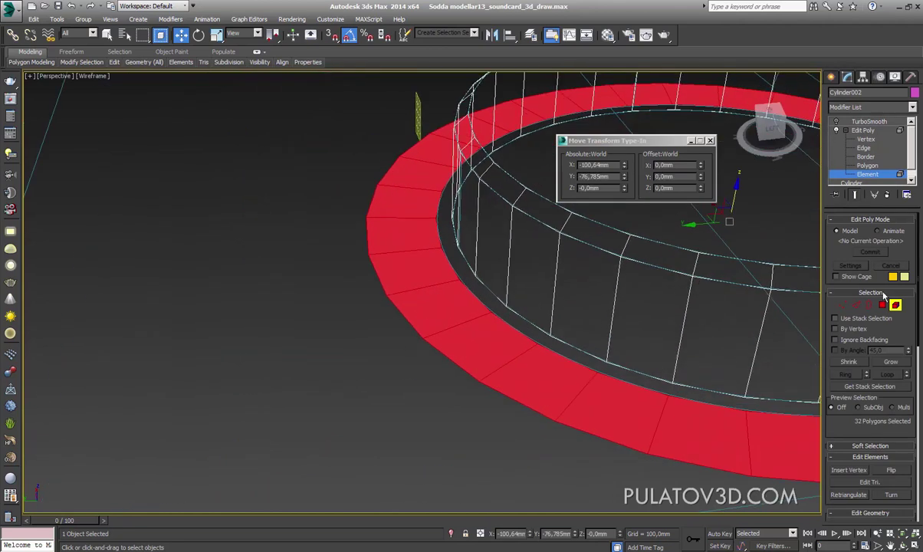
pyautogui.click(882, 304)
pyautogui.click(868, 304)
pyautogui.click(524, 332)
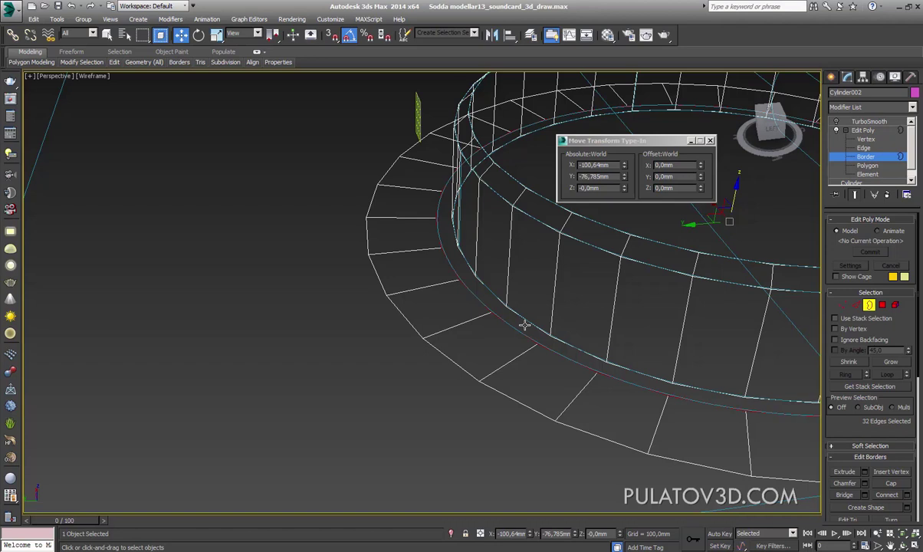
pyautogui.keyDown('ctrl'); pyautogui.click(525, 325); pyautogui.keyUp('ctrl')
pyautogui.moveTo(521, 323)
pyautogui.keyDown('alt'); pyautogui.mouseDown(button='middle')
pyautogui.moveTo(493, 326)
pyautogui.moveTo(838, 394)
pyautogui.mouseUp(button='middle'); pyautogui.keyUp('alt')
pyautogui.moveTo(854, 441); pyautogui.dragTo(851, 328)
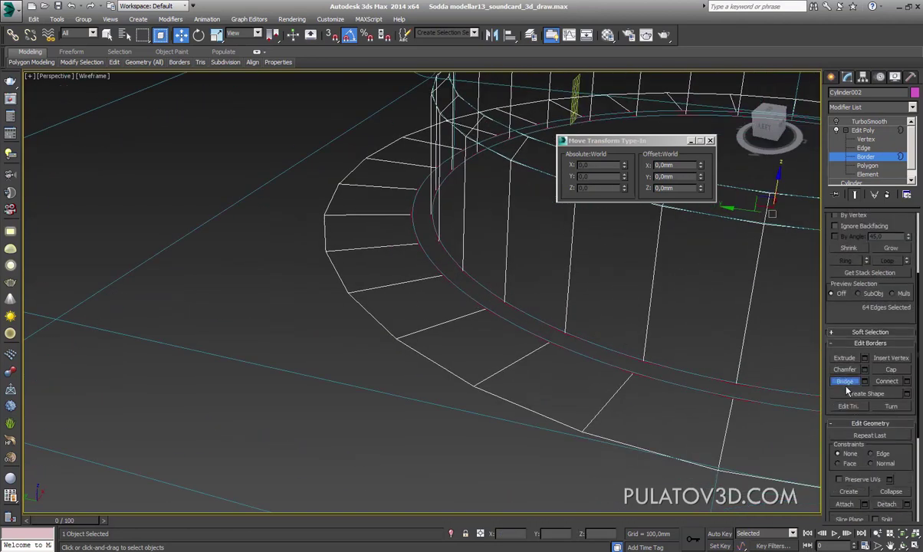
# Narrow the selection to the outer border loop, then the lower one, checking in shaded view
pyautogui.click(386, 332)
pyautogui.scroll(-5, 404, 326)
pyautogui.keyDown('alt'); pyautogui.moveTo(461, 344); pyautogui.dragTo(437, 335, button='middle'); pyautogui.keyUp('alt')
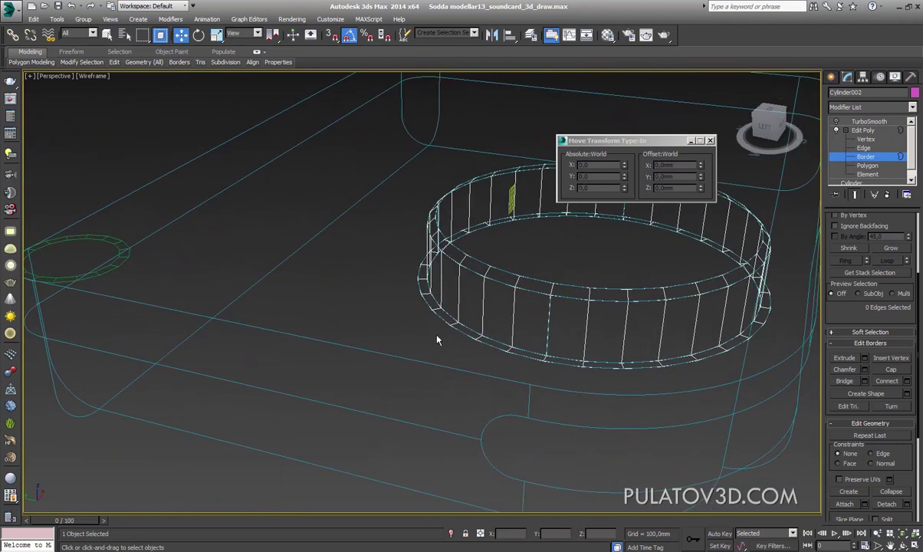
pyautogui.press('F3')
pyautogui.scroll(3, 470, 350)
pyautogui.click(470, 350)
pyautogui.scroll(-3, 470, 350)
pyautogui.scroll(-2, 686, 308)
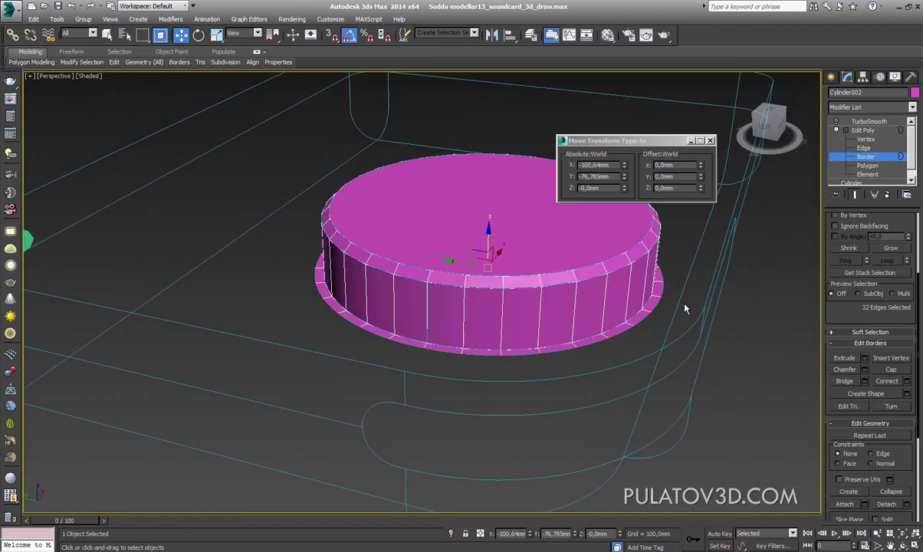
pyautogui.press('F3')
pyautogui.press('F3')
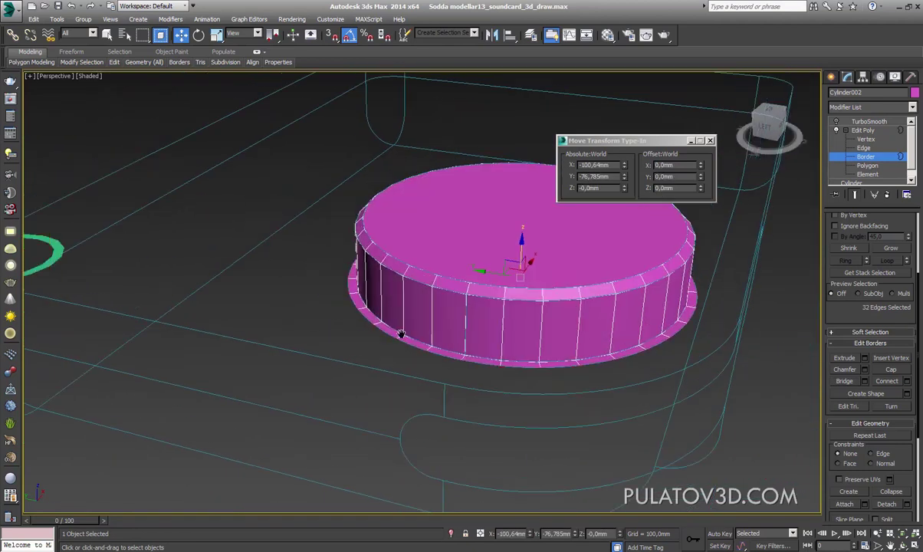
# Exit border editing in wireframe view and select the rounded box outline Circle001
pyautogui.scroll(-2, 513, 320)
pyautogui.moveTo(324, 281)
pyautogui.mouseDown(button='middle')
pyautogui.moveTo(514, 320)
pyautogui.moveTo(567, 265)
pyautogui.mouseUp(button='middle')
pyautogui.click(833, 78)
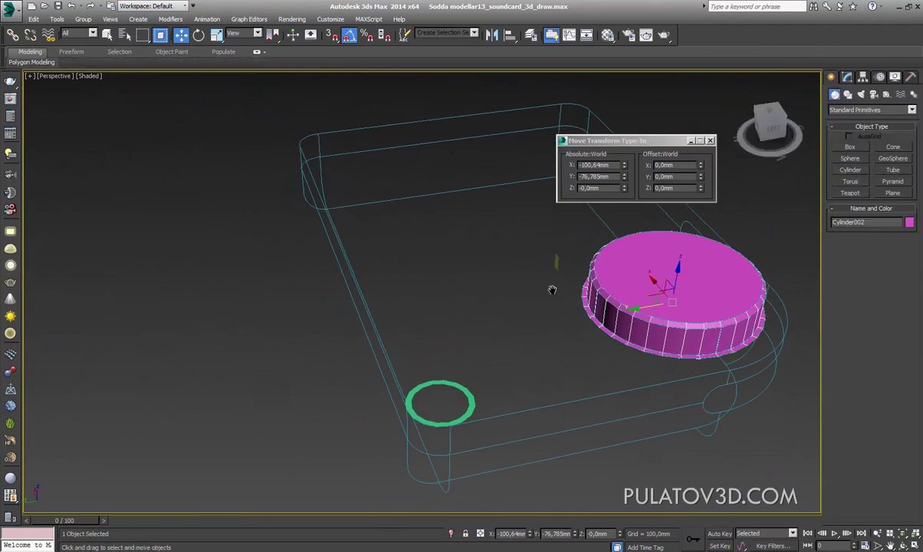
pyautogui.press('F3')
pyautogui.scroll(5, 490, 377)
pyautogui.scroll(3, 472, 387)
pyautogui.click(473, 383)
pyautogui.scroll(-5, 472, 383)
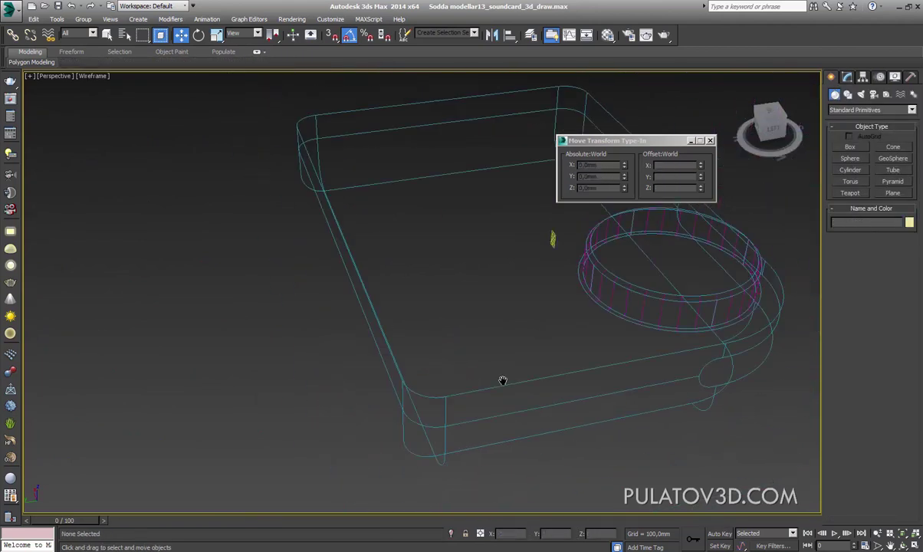
pyautogui.click(523, 385)
# Briefly enter Spline mode on Circle001, then try and cancel a sideways copy
pyautogui.keyDown('alt'); pyautogui.moveTo(583, 387); pyautogui.dragTo(590, 337, button='middle'); pyautogui.keyUp('alt')
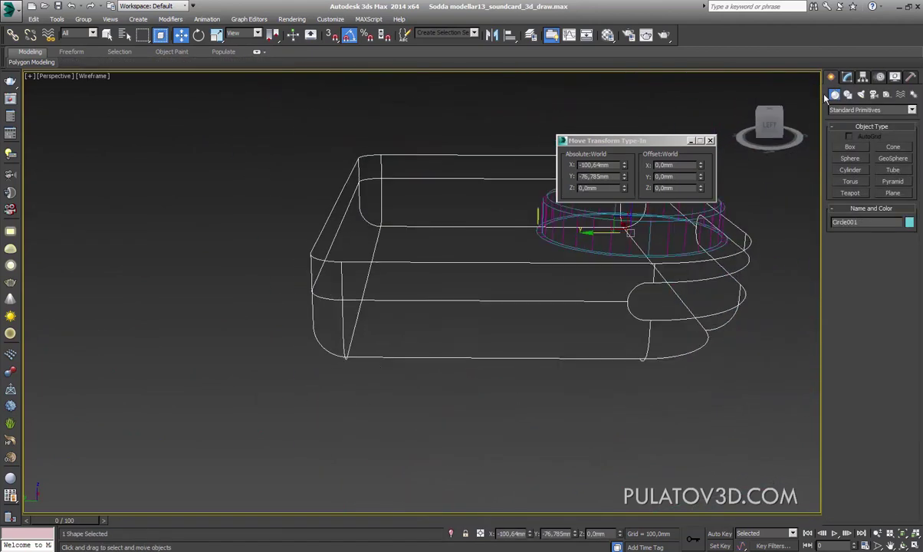
pyautogui.click(847, 77)
pyautogui.click(857, 149)
pyautogui.keyDown('alt'); pyautogui.moveTo(426, 286); pyautogui.dragTo(536, 255, button='middle'); pyautogui.keyUp('alt')
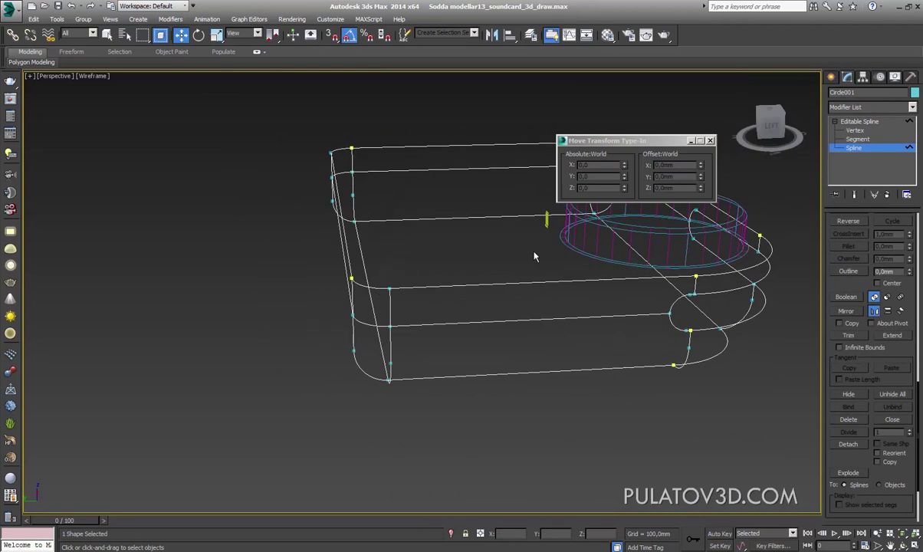
pyautogui.scroll(-3, 536, 255)
pyautogui.click(833, 77)
pyautogui.keyDown('alt'); pyautogui.moveTo(460, 253); pyautogui.dragTo(511, 243, button='middle'); pyautogui.keyUp('alt')
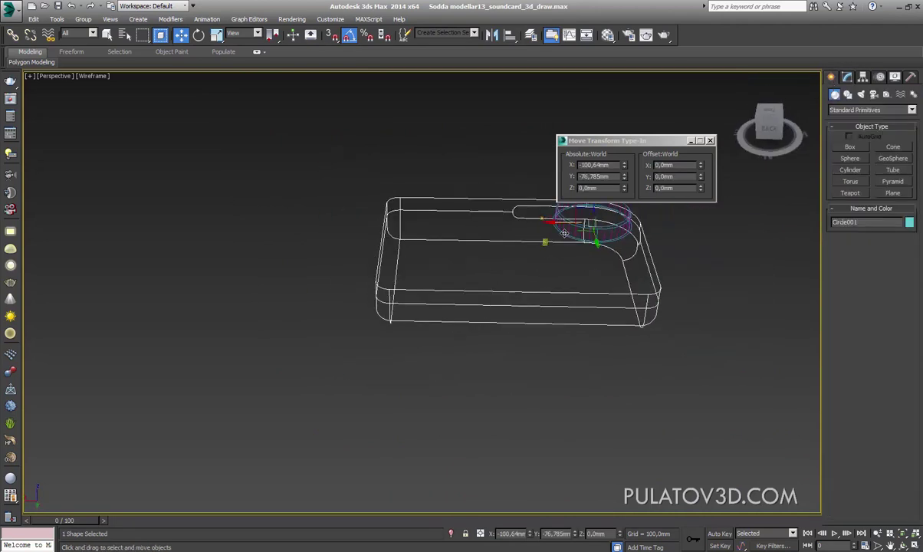
pyautogui.keyDown('shift'); pyautogui.moveTo(527, 252); pyautogui.dragTo(227, 232); pyautogui.keyUp('shift')
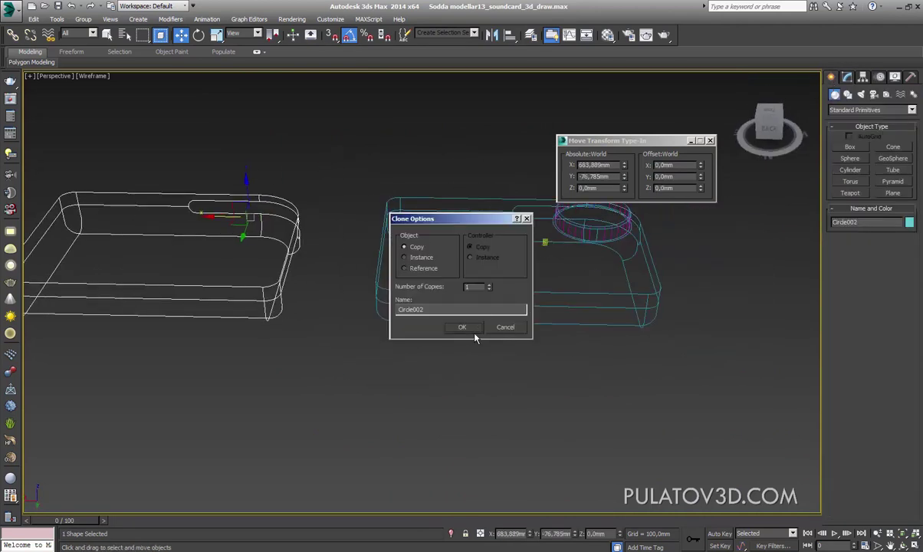
pyautogui.click(506, 327)
# Shift-drag a copy of the outline straight down, creating Circle002 at Z −240.937 mm
pyautogui.keyDown('alt'); pyautogui.moveTo(506, 322); pyautogui.dragTo(537, 232, button='middle'); pyautogui.keyUp('alt')
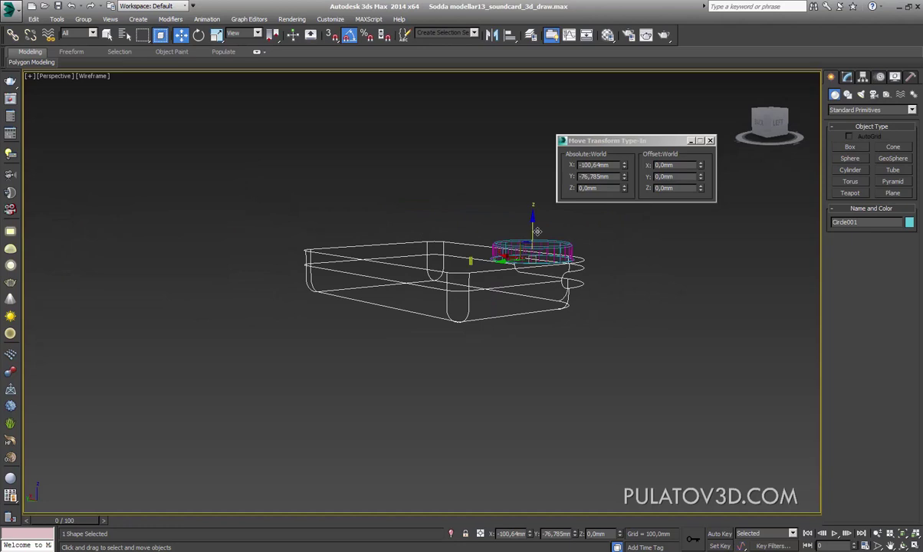
pyautogui.keyDown('shift'); pyautogui.moveTo(537, 232); pyautogui.dragTo(531, 356); pyautogui.keyUp('shift')
pyautogui.click(462, 327)
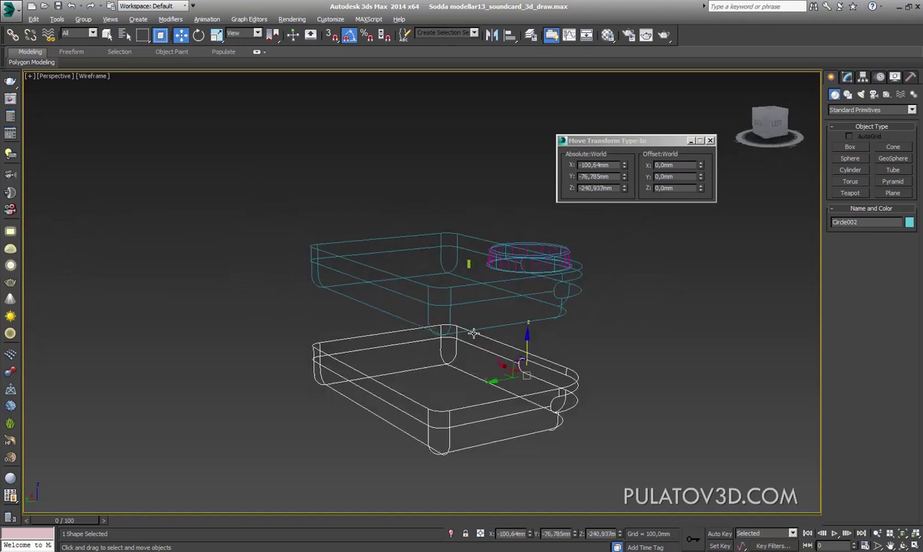
pyautogui.rightClick(470, 358)
pyautogui.click(527, 336)
# Reselect Circle001, enter Spline sub-object mode, and select its outer spline
pyautogui.scroll(4, 480, 345)
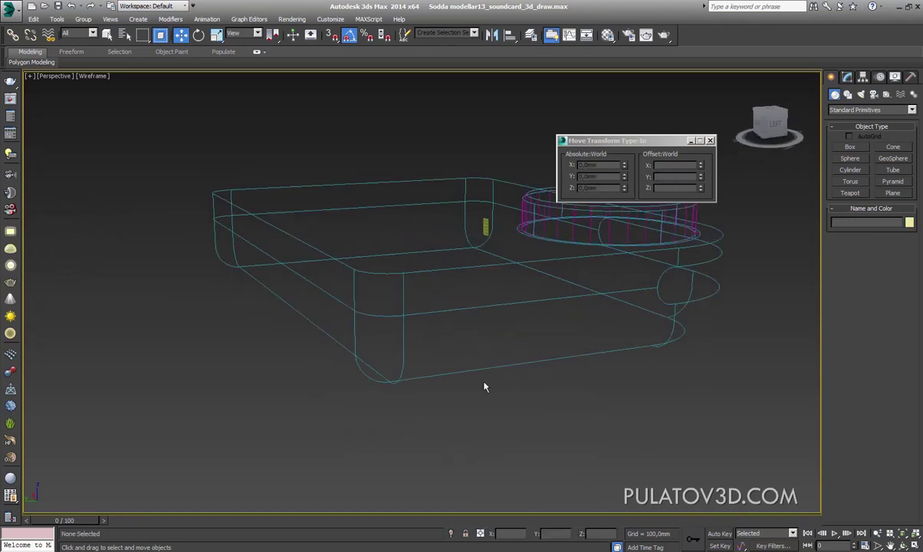
pyautogui.click(479, 295)
pyautogui.moveTo(480, 294); pyautogui.dragTo(503, 330, button='middle')
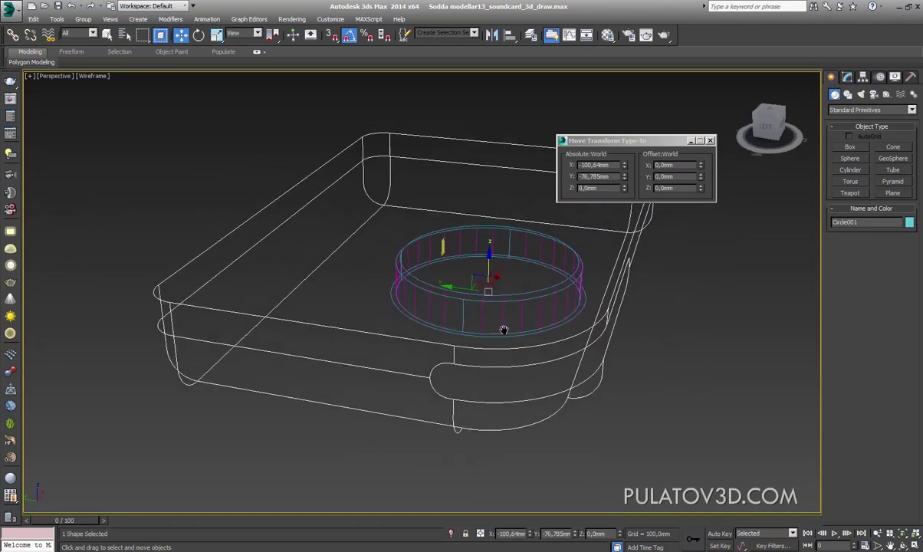
pyautogui.click(847, 78)
pyautogui.click(854, 147)
pyautogui.click(355, 338)
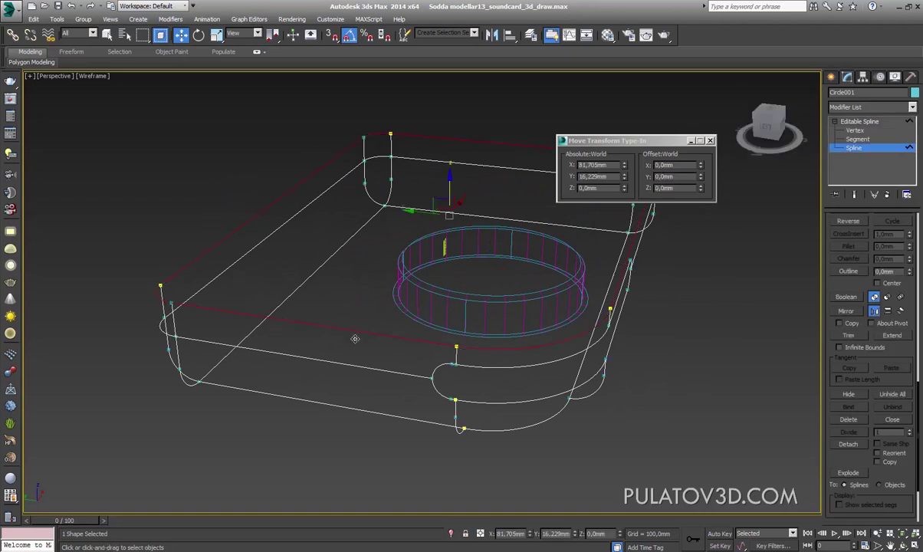
# Exit and re-enter spline editing of the box outline, then frame both outline copies in view
pyautogui.click(832, 77)
pyautogui.click(847, 77)
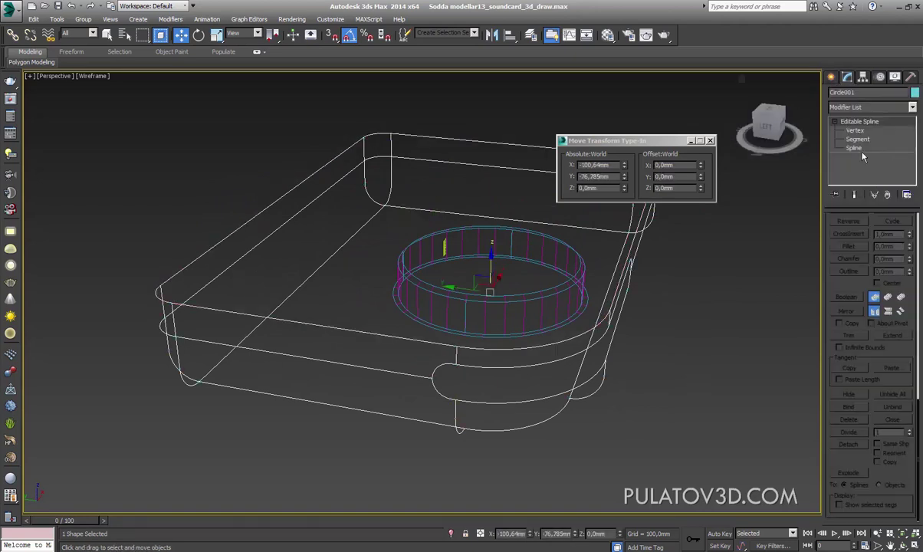
pyautogui.click(856, 148)
pyautogui.moveTo(383, 354)
pyautogui.keyDown('alt'); pyautogui.mouseDown(button='middle')
pyautogui.moveTo(430, 366)
pyautogui.moveTo(457, 346)
pyautogui.moveTo(443, 342)
pyautogui.moveTo(438, 321)
pyautogui.moveTo(449, 334)
pyautogui.moveTo(432, 336)
pyautogui.moveTo(458, 344)
pyautogui.moveTo(405, 347)
pyautogui.moveTo(416, 354)
pyautogui.moveTo(417, 345)
pyautogui.mouseUp(button='middle'); pyautogui.keyUp('alt')
pyautogui.click(831, 78)
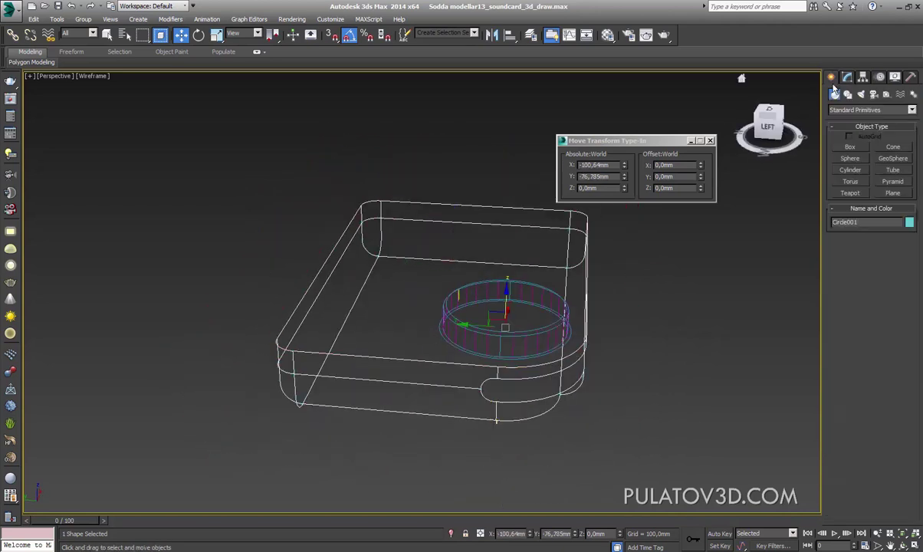
pyautogui.scroll(-5, 660, 249)
pyautogui.keyDown('shift'); pyautogui.moveTo(609, 265); pyautogui.dragTo(606, 316); pyautogui.keyUp('shift')
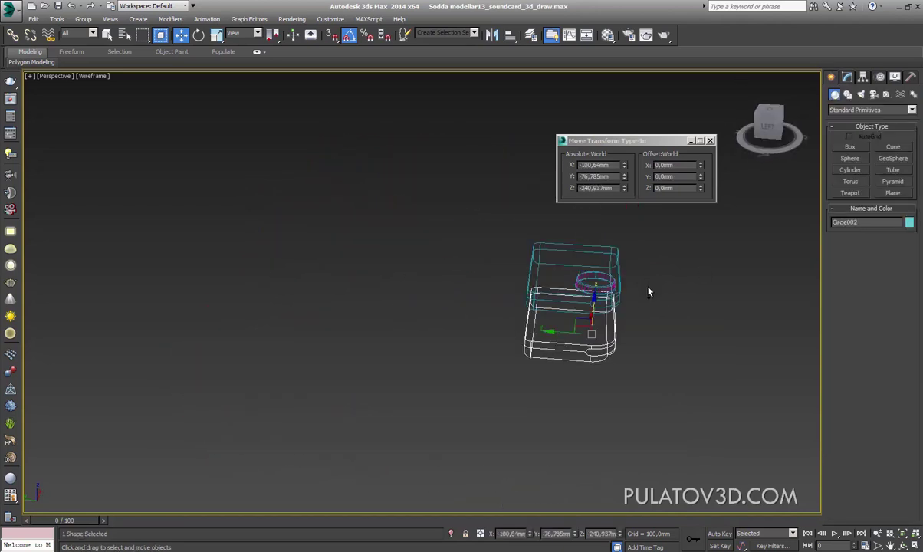
pyautogui.moveTo(606, 316); pyautogui.dragTo(496, 332, button='middle')
pyautogui.scroll(2, 496, 332)
pyautogui.scroll(3, 480, 330)
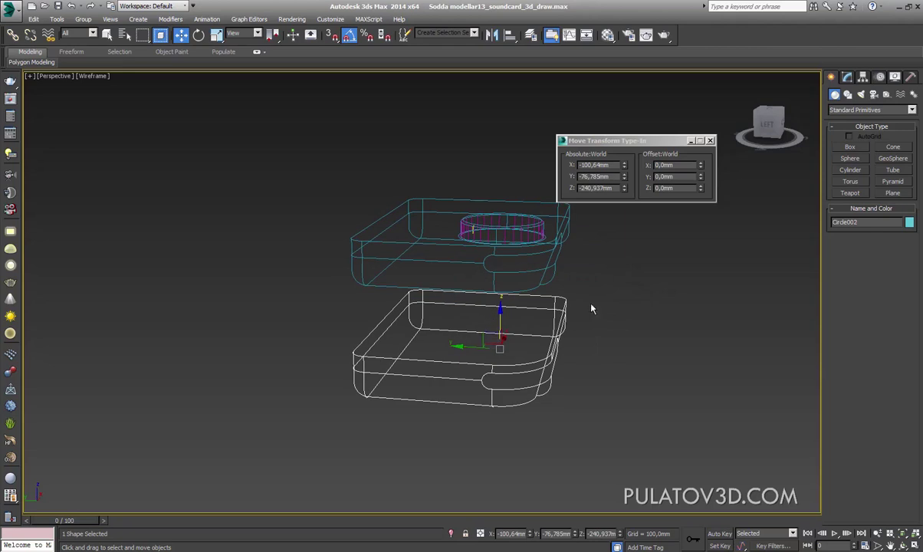
pyautogui.scroll(3, 570, 408)
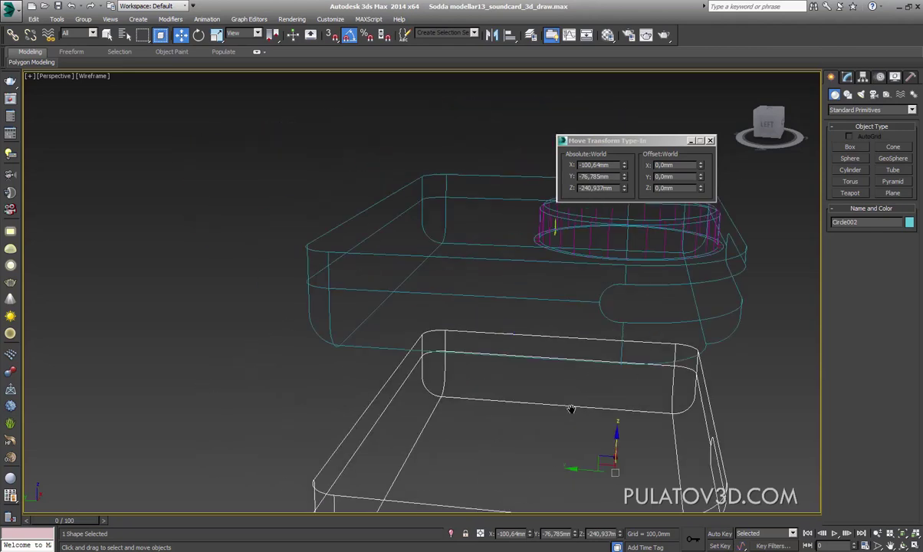
# Select the upper outline's outer spline and detach it as Shape002
pyautogui.click(475, 264)
pyautogui.click(847, 76)
pyautogui.press('3')
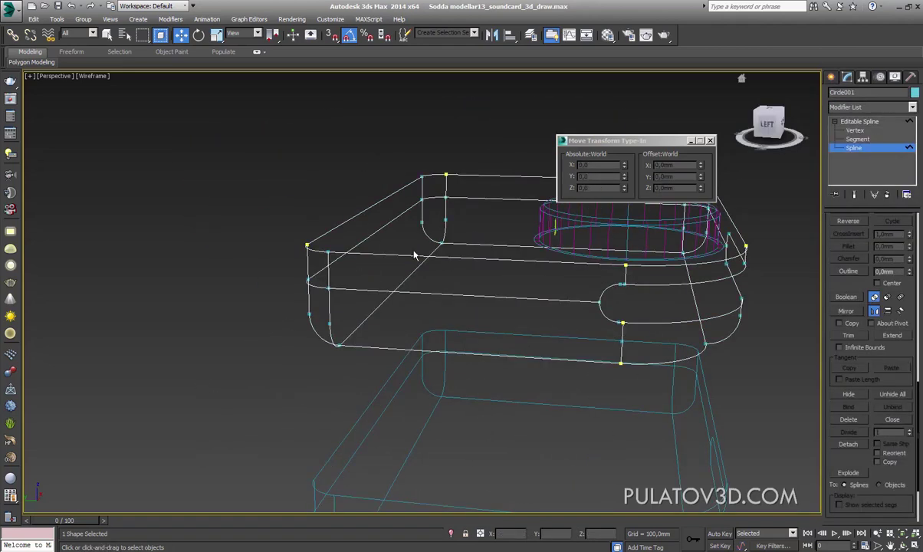
pyautogui.click(429, 266)
pyautogui.keyDown('alt'); pyautogui.moveTo(479, 293); pyautogui.dragTo(797, 364, button='middle'); pyautogui.keyUp('alt')
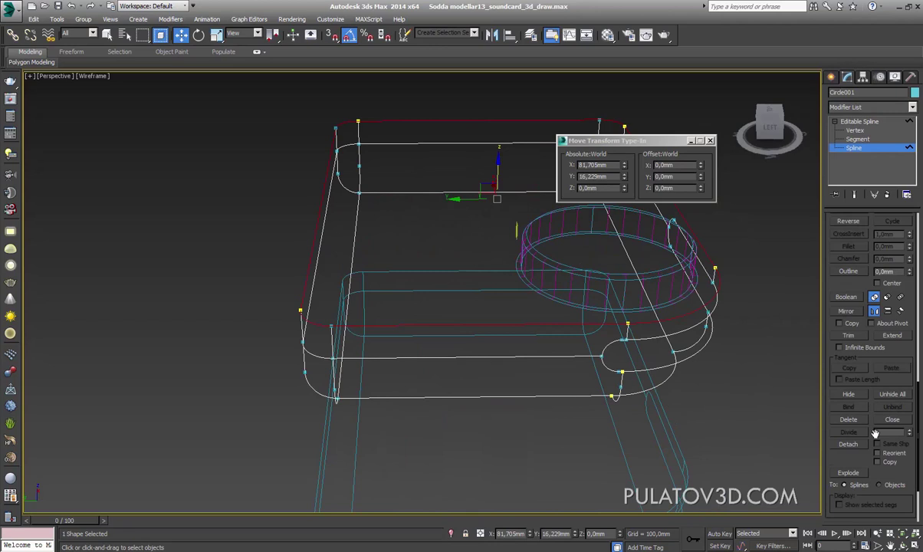
pyautogui.click(847, 444)
pyautogui.press('Return')
pyautogui.keyDown('alt'); pyautogui.moveTo(519, 306); pyautogui.dragTo(651, 330, button='middle'); pyautogui.keyUp('alt')
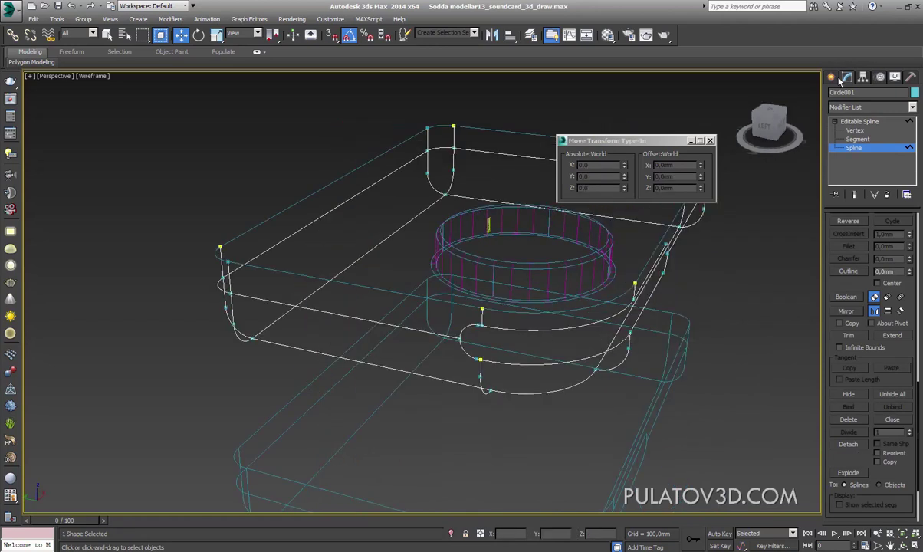
pyautogui.click(831, 77)
pyautogui.scroll(3, 367, 241)
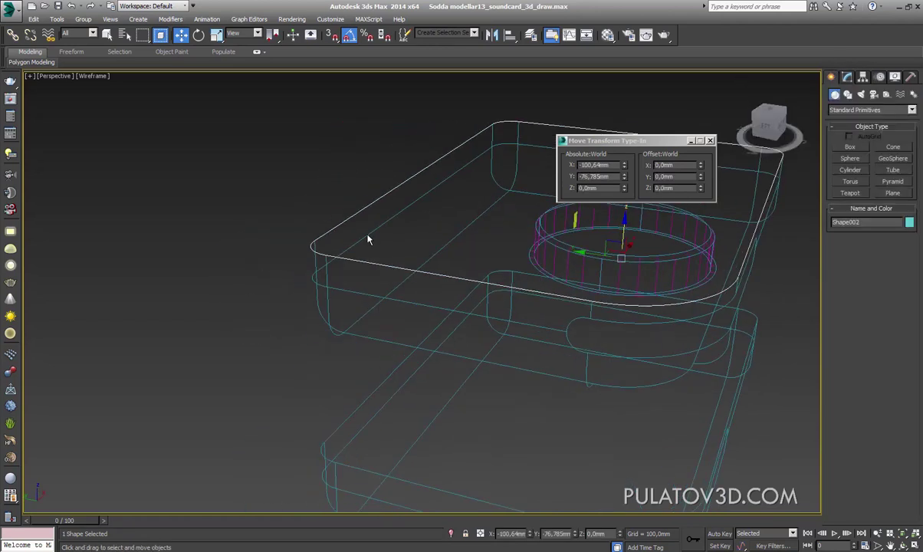
pyautogui.scroll(4, 367, 240)
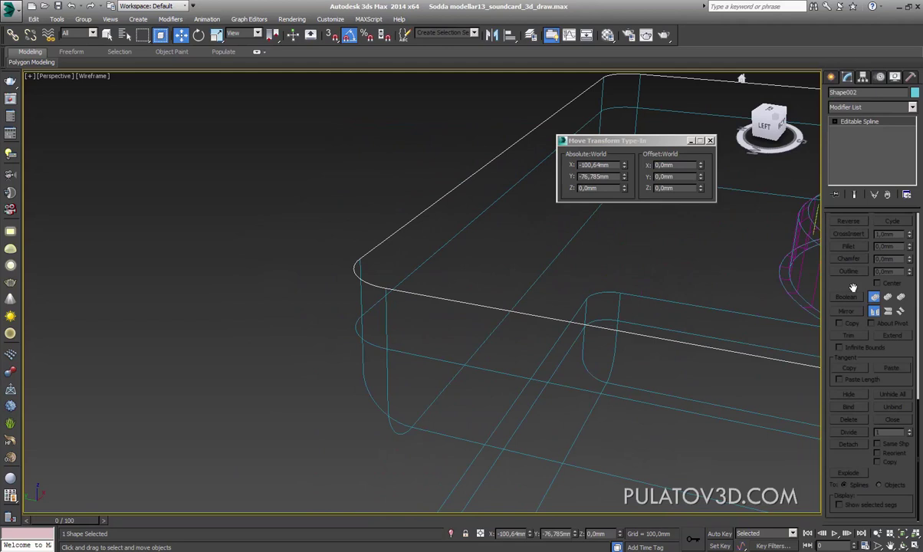
# Select the front curved segment of Shape002's outline
pyautogui.scroll(3, 853, 288)
pyautogui.scroll(3, 858, 283)
pyautogui.scroll(3, 863, 280)
pyautogui.scroll(3, 866, 277)
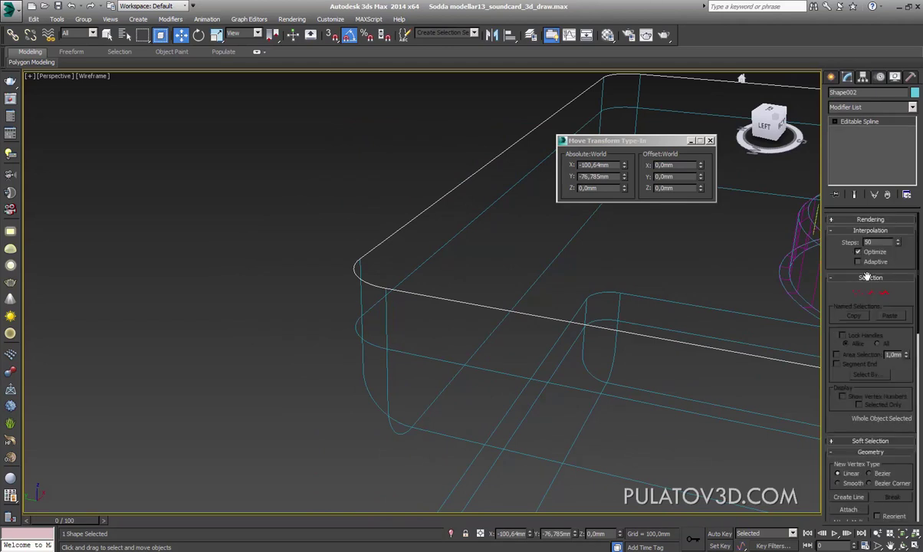
pyautogui.write('3')
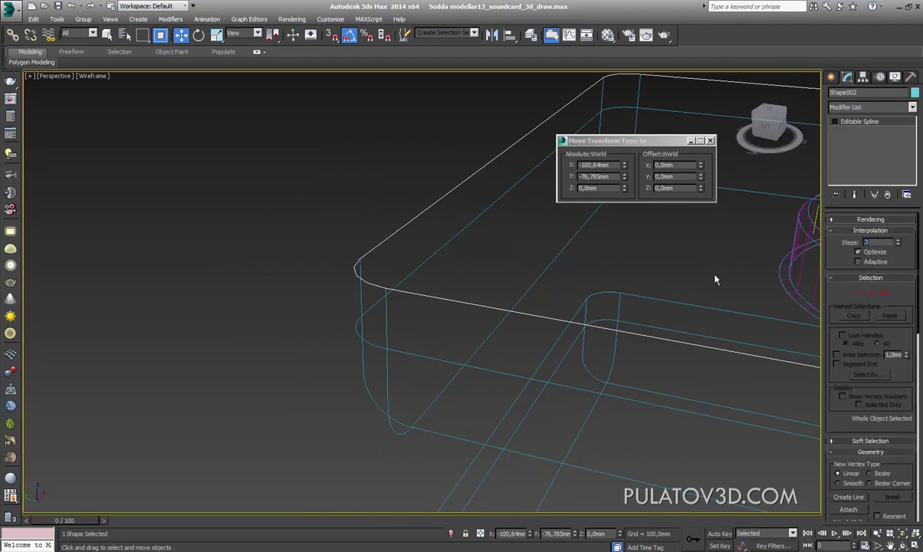
pyautogui.moveTo(715, 280)
pyautogui.keyDown('alt'); pyautogui.mouseDown(button='middle')
pyautogui.moveTo(507, 329)
pyautogui.moveTo(633, 330)
pyautogui.moveTo(446, 365)
pyautogui.moveTo(480, 382)
pyautogui.mouseUp(button='middle'); pyautogui.keyUp('alt')
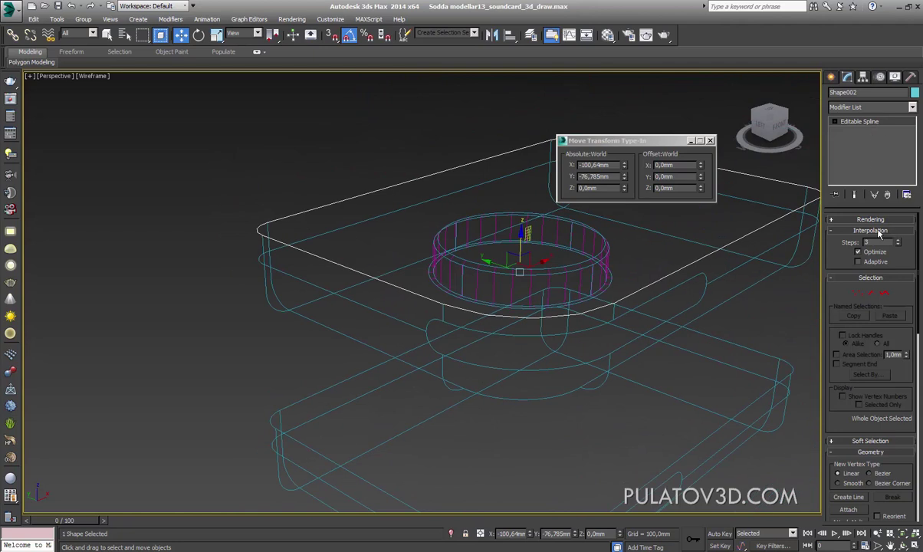
pyautogui.press('1')
pyautogui.scroll(3, 486, 333)
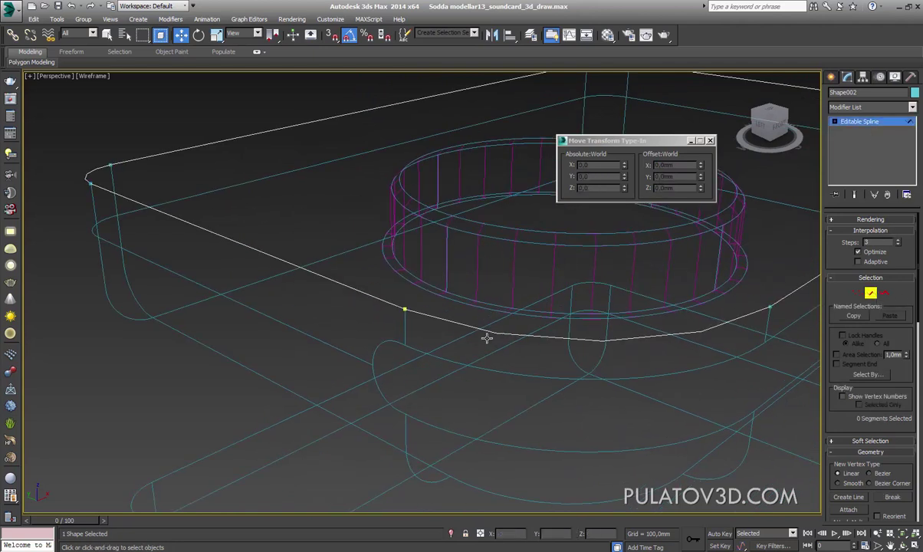
pyautogui.click(523, 328)
pyautogui.scroll(1, 570, 331)
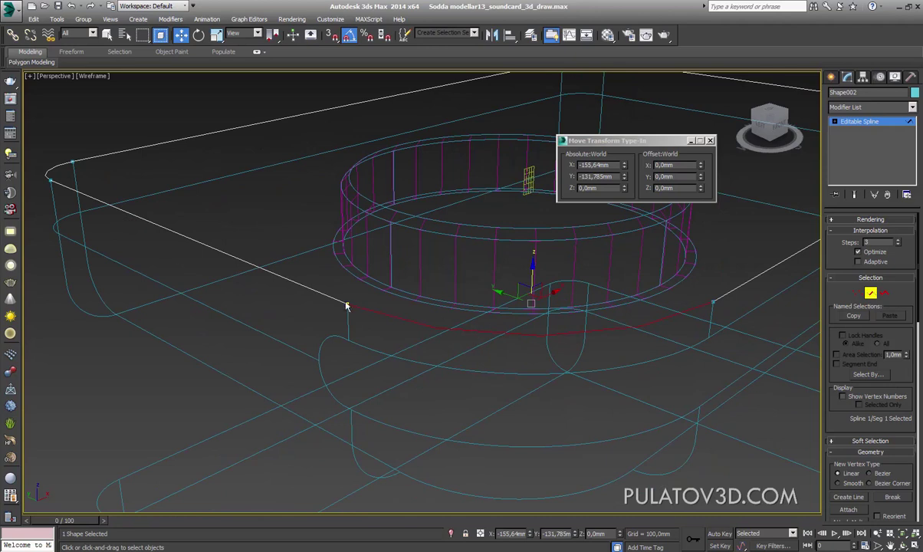
# Divide that segment to add a midpoint vertex and select the new vertex
pyautogui.scroll(-5, 843, 399)
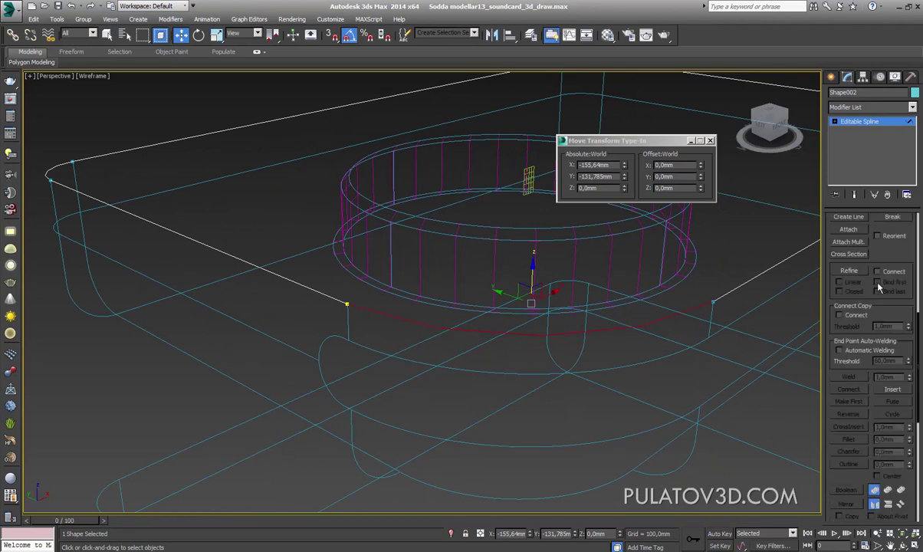
pyautogui.scroll(-5, 910, 327)
pyautogui.moveTo(871, 460); pyautogui.dragTo(880, 379)
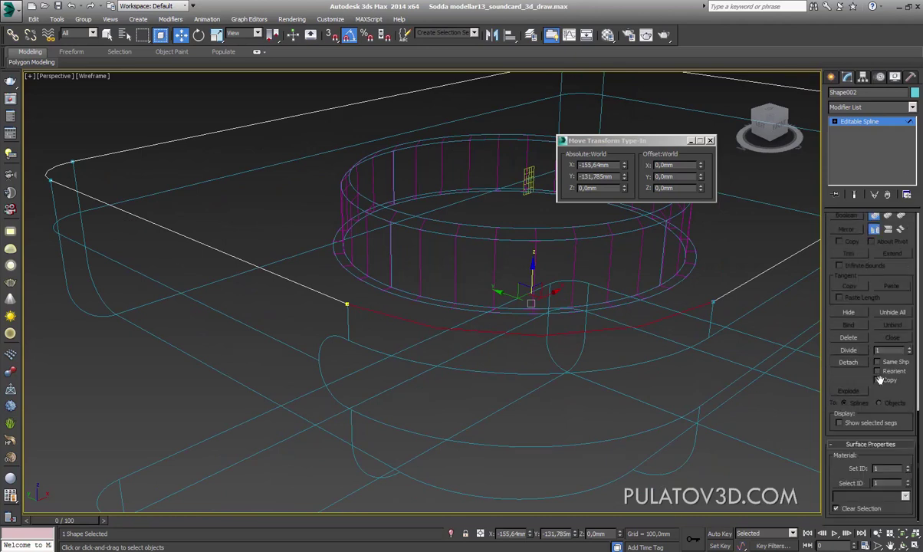
pyautogui.click(862, 353)
pyautogui.press('1')
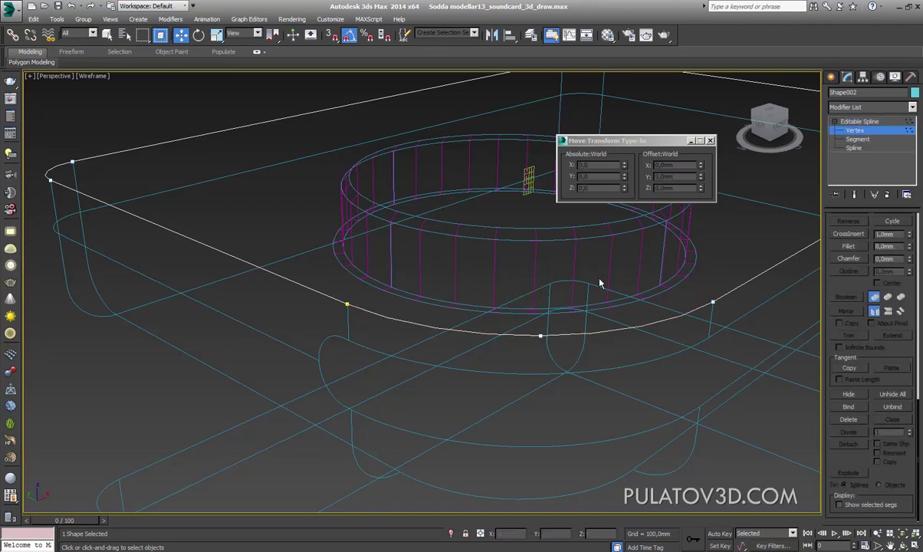
pyautogui.click(541, 335)
pyautogui.keyDown('alt'); pyautogui.moveTo(541, 335); pyautogui.dragTo(533, 352, button='middle'); pyautogui.keyUp('alt')
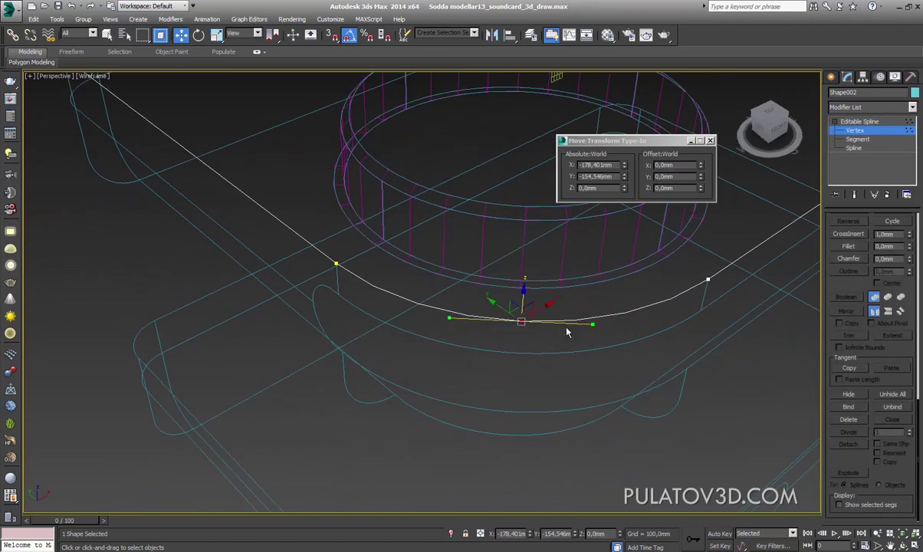
pyautogui.click(870, 107)
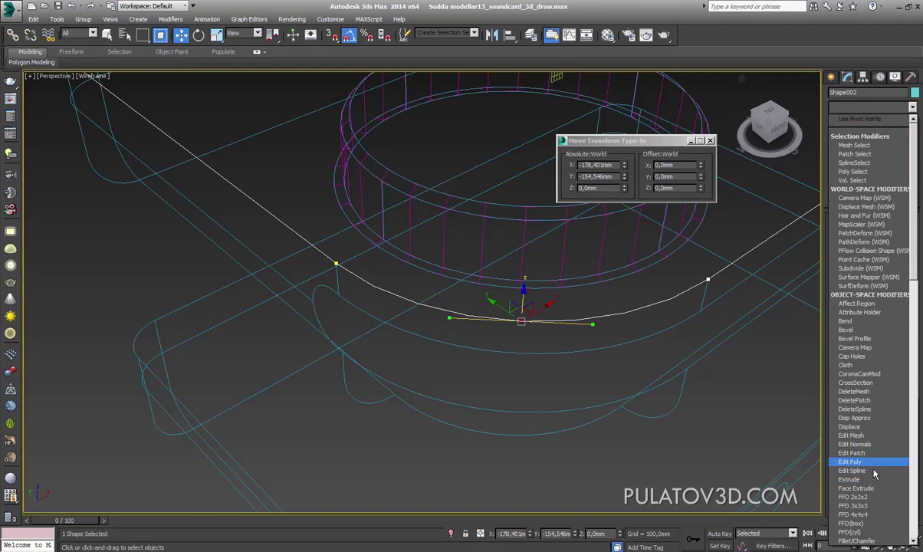
# Apply an Edit Poly modifier to Shape002 and check the result in shaded view
pyautogui.click(851, 462)
pyautogui.click(842, 305)
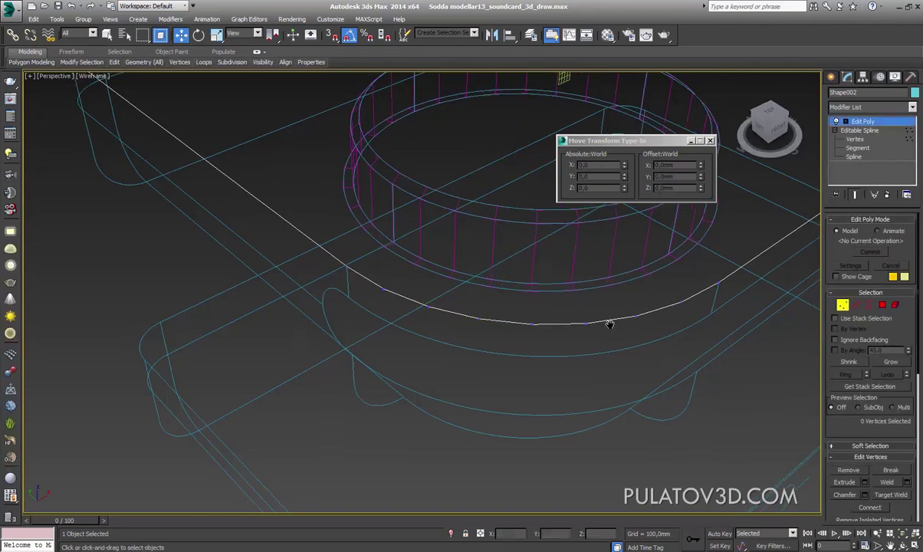
pyautogui.press('F3')
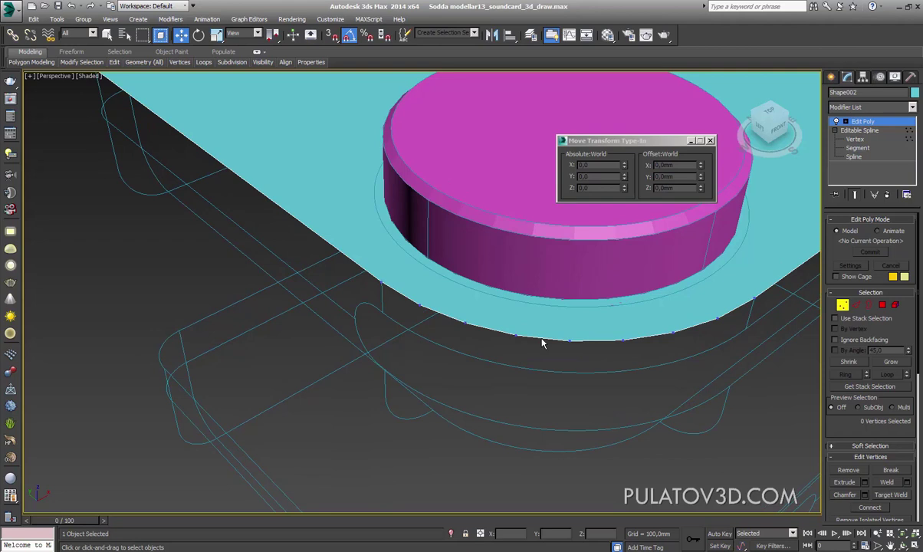
pyautogui.scroll(-5, 719, 327)
pyautogui.moveTo(536, 340)
pyautogui.keyDown('alt'); pyautogui.mouseDown(button='middle')
pyautogui.moveTo(552, 323)
pyautogui.moveTo(476, 326)
pyautogui.mouseUp(button='middle'); pyautogui.keyUp('alt')
pyautogui.press('F3')
# Select the plate's open border, then its flat top polygon, and view it shaded
pyautogui.click(869, 305)
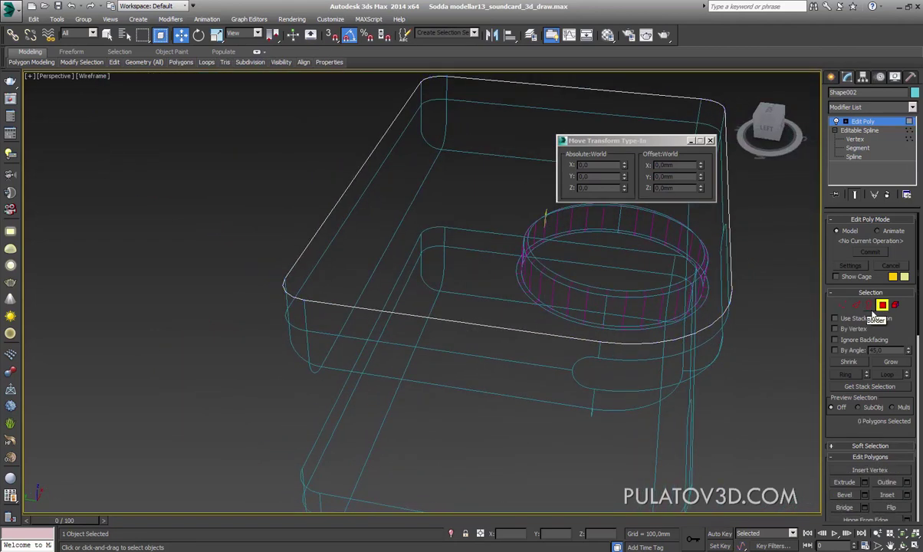
pyautogui.moveTo(595, 288)
pyautogui.keyDown('alt'); pyautogui.mouseDown(button='middle')
pyautogui.moveTo(553, 282)
pyautogui.moveTo(564, 331)
pyautogui.moveTo(528, 333)
pyautogui.moveTo(516, 224)
pyautogui.mouseUp(button='middle'); pyautogui.keyUp('alt')
pyautogui.click(553, 284)
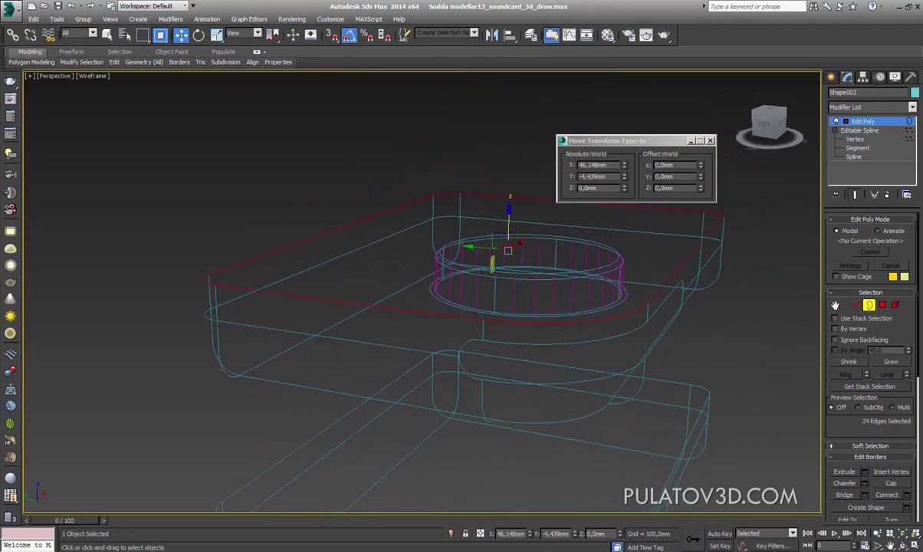
pyautogui.click(882, 305)
pyautogui.keyDown('alt'); pyautogui.moveTo(441, 270); pyautogui.dragTo(493, 300, button='middle'); pyautogui.keyUp('alt')
pyautogui.click(492, 300)
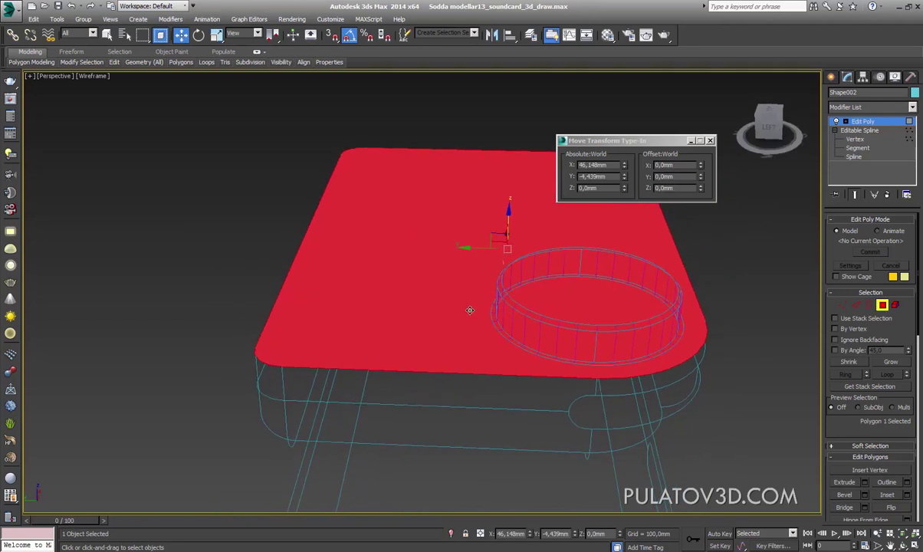
pyautogui.press('F3')
pyautogui.scroll(3, 392, 351)
pyautogui.scroll(3, 615, 355)
pyautogui.scroll(2, 559, 345)
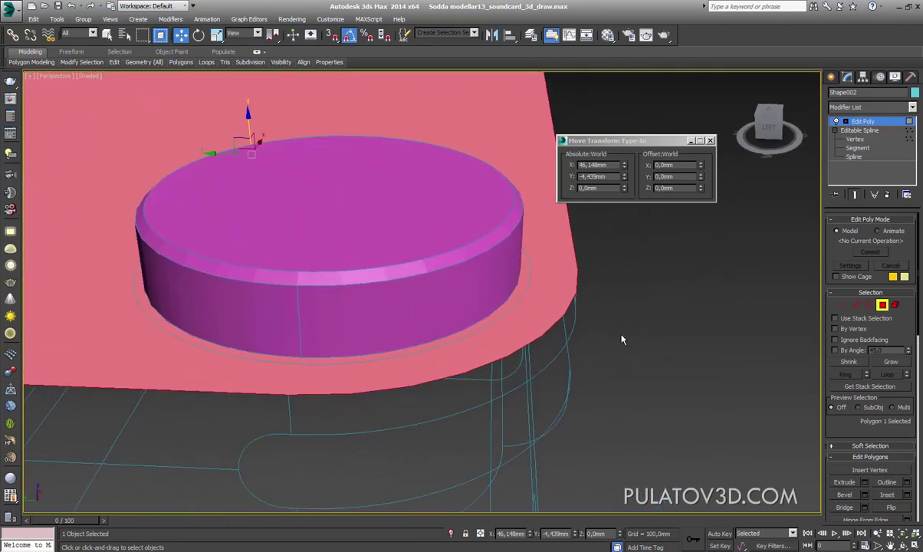
pyautogui.scroll(2, 571, 316)
pyautogui.scroll(1, 571, 316)
pyautogui.scroll(-3, 867, 371)
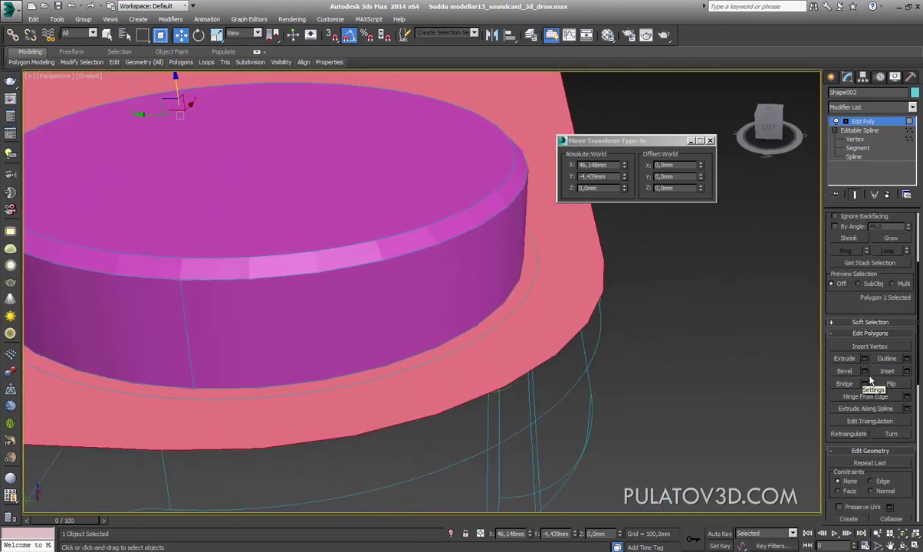
# Try a Bevel on the top face with a -5 mm outline and 3 mm height
pyautogui.click(865, 372)
pyautogui.moveTo(430, 329); pyautogui.dragTo(439, 335)
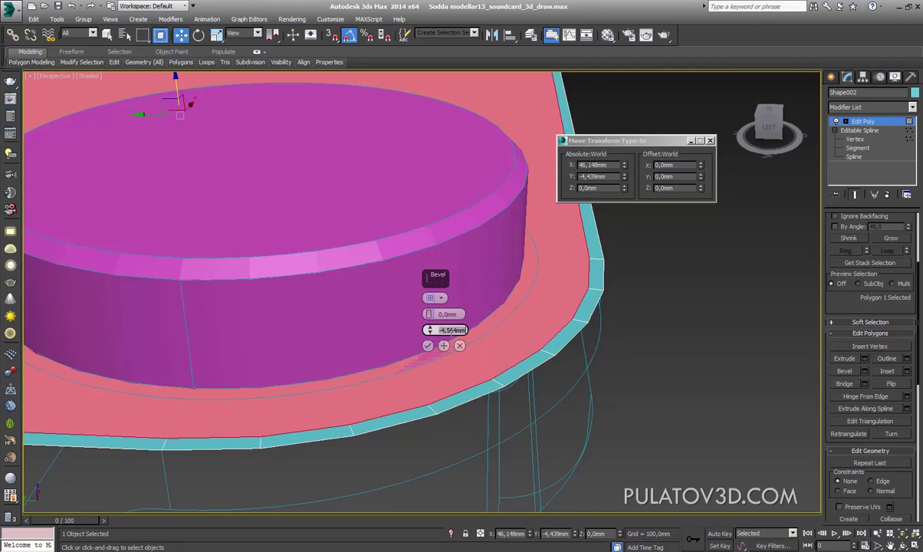
pyautogui.write('-5')
pyautogui.press('Return')
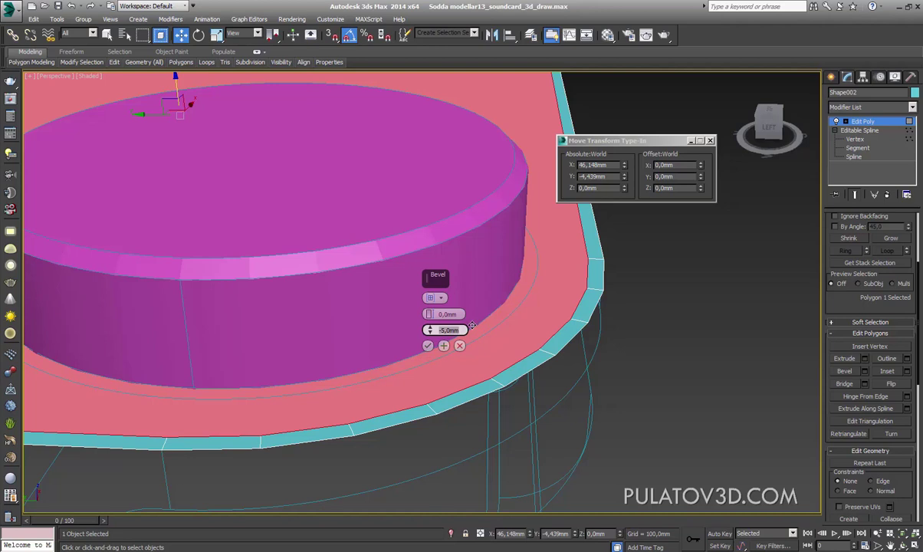
pyautogui.scroll(-4, 521, 314)
pyautogui.moveTo(480, 305)
pyautogui.keyDown('alt'); pyautogui.mouseDown(button='middle')
pyautogui.moveTo(483, 329)
pyautogui.moveTo(532, 326)
pyautogui.mouseUp(button='middle'); pyautogui.keyUp('alt')
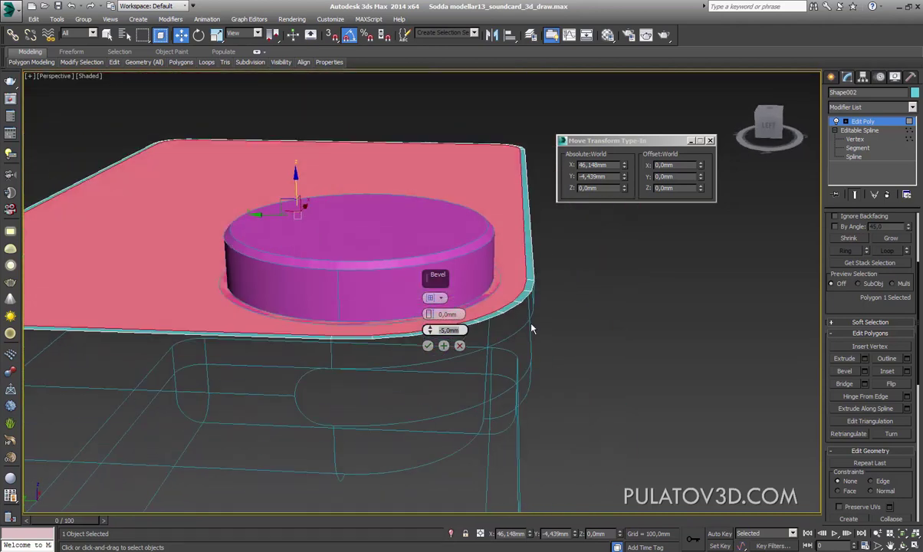
pyautogui.scroll(3, 484, 334)
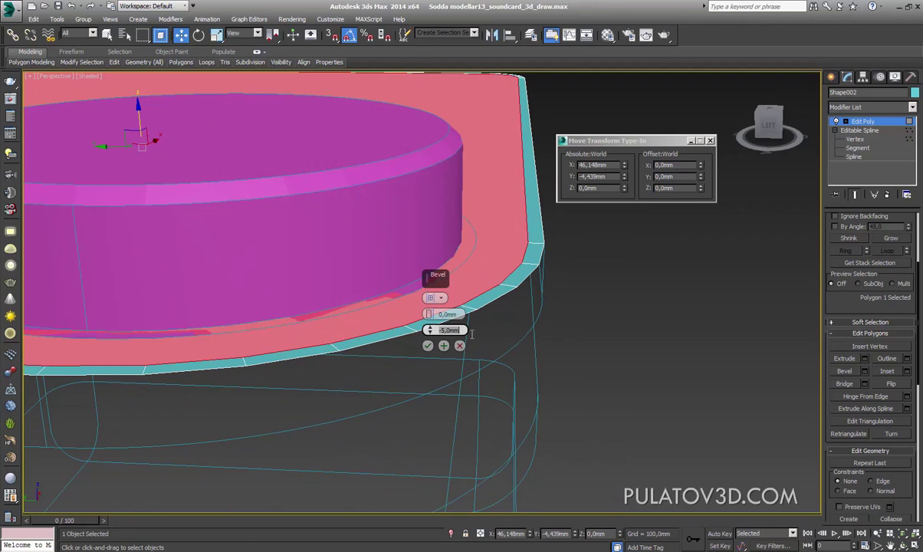
pyautogui.write('3')
pyautogui.press('Return')
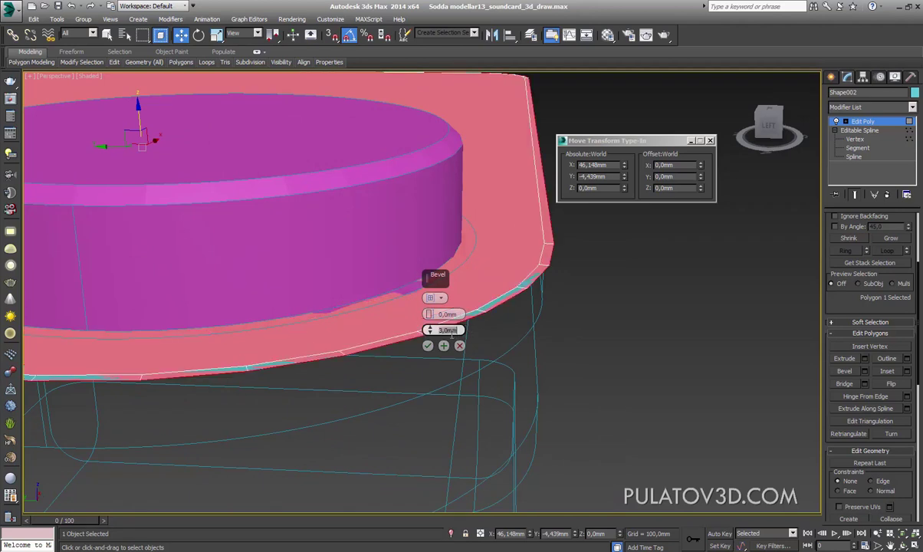
pyautogui.keyDown('alt'); pyautogui.moveTo(571, 329); pyautogui.dragTo(420, 341, button='middle'); pyautogui.keyUp('alt')
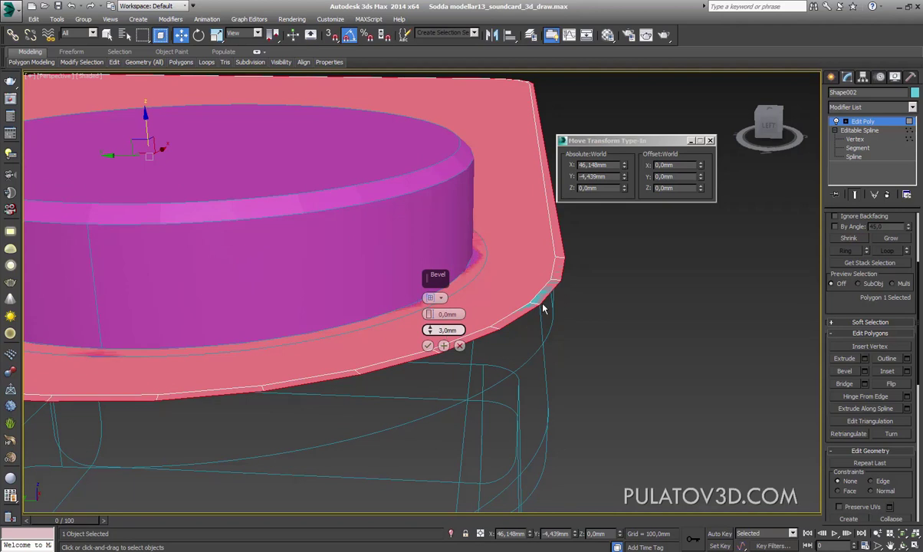
pyautogui.scroll(2, 544, 306)
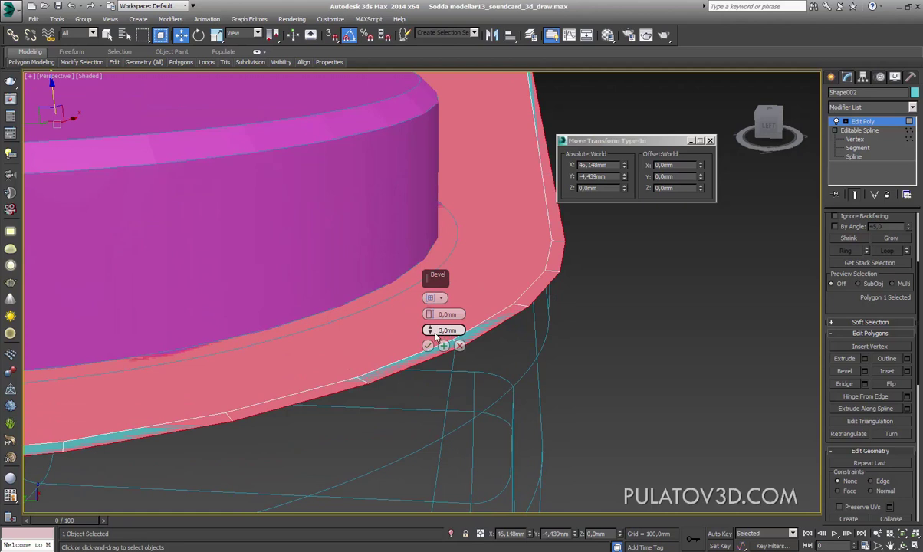
# Change the bevel outline value and accept the bevel
pyautogui.moveTo(435, 333); pyautogui.dragTo(438, 331)
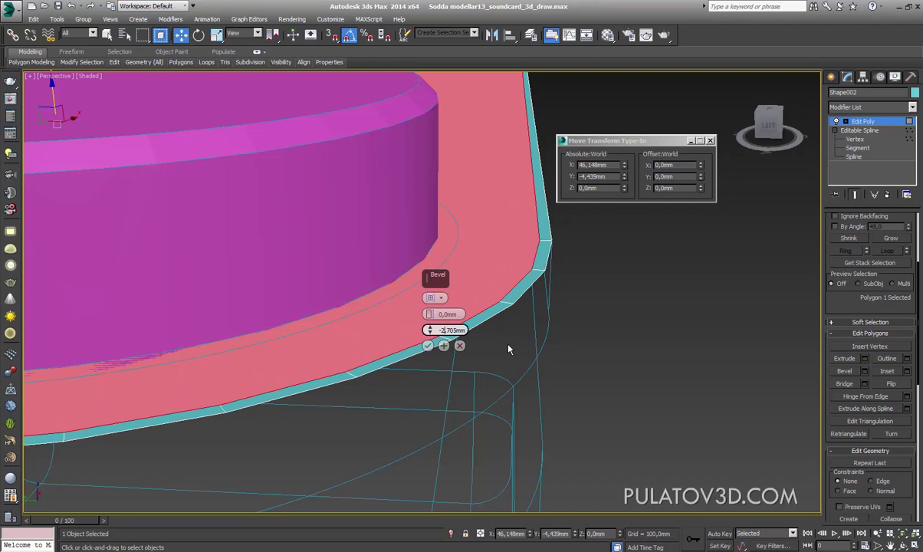
pyautogui.press('BackSpace')
pyautogui.press('BackSpace')
pyautogui.press('BackSpace')
pyautogui.press('BackSpace')
pyautogui.press('BackSpace')
pyautogui.write('3,0')
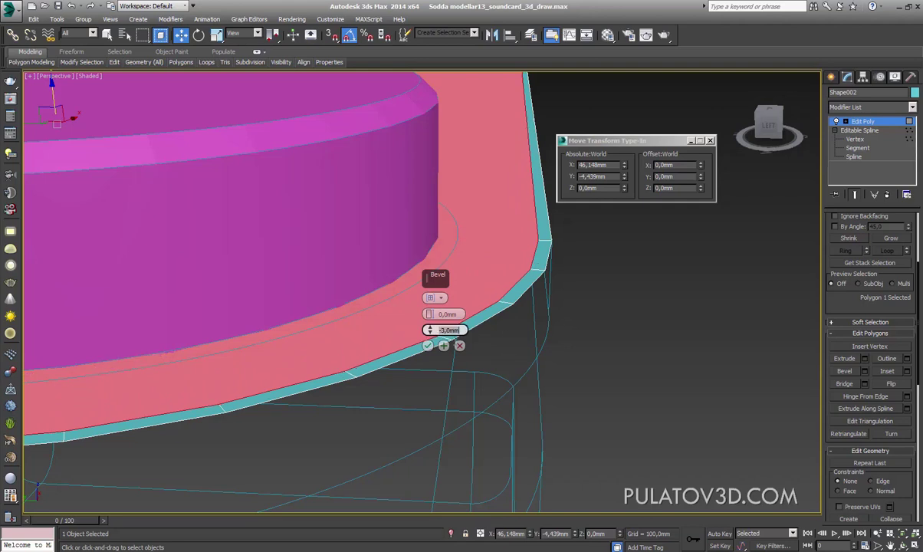
pyautogui.scroll(-3, 568, 306)
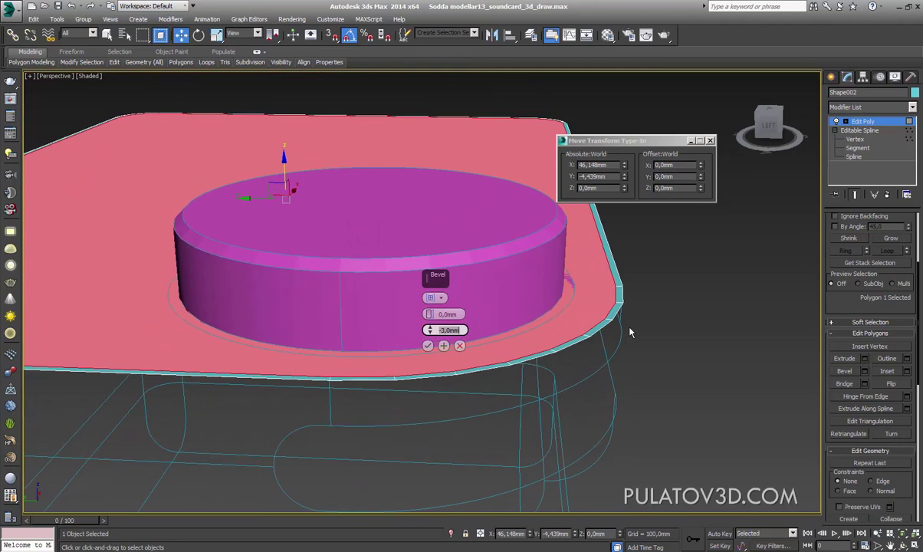
pyautogui.scroll(-2, 608, 306)
pyautogui.scroll(-1, 646, 328)
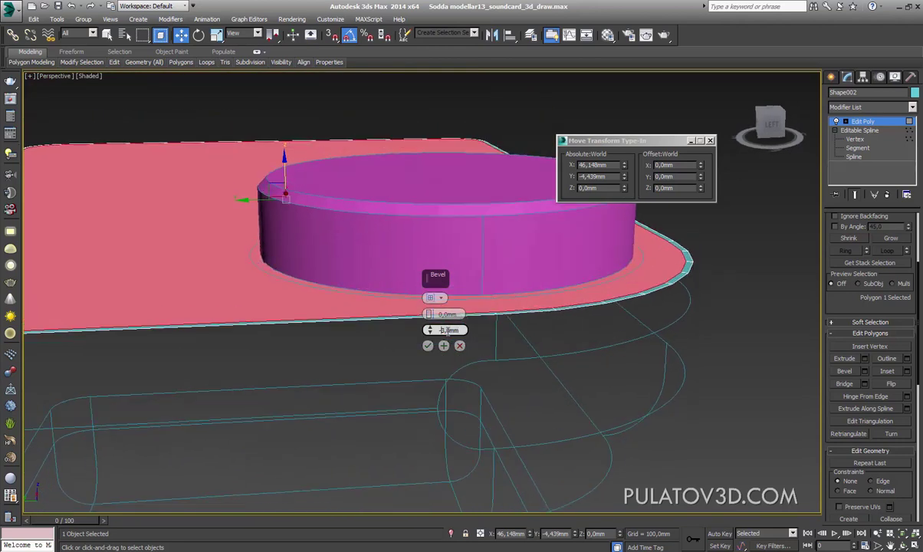
pyautogui.click(471, 331)
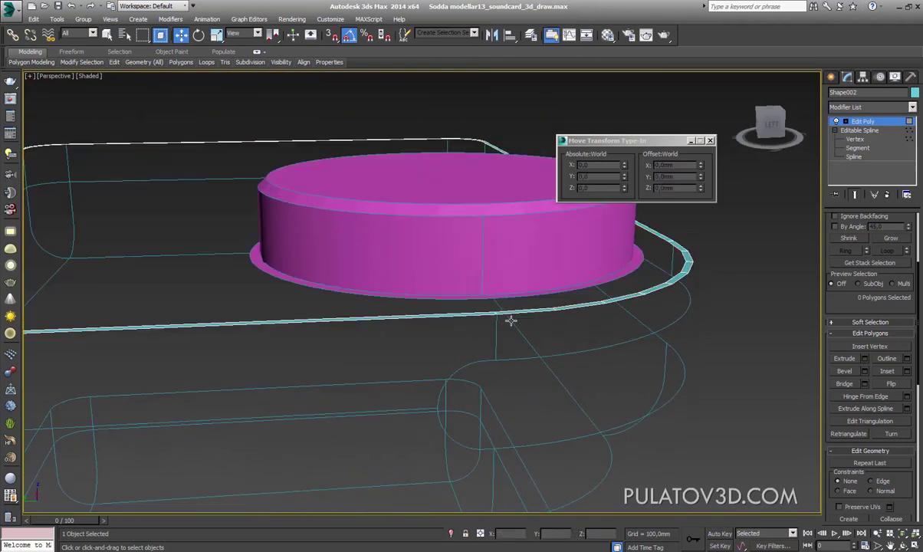
pyautogui.moveTo(480, 302); pyautogui.dragTo(441, 307, button='middle')
pyautogui.scroll(2, 441, 307)
# Reselect the top face and re-bevel it with a -4 mm outline
pyautogui.click(417, 306)
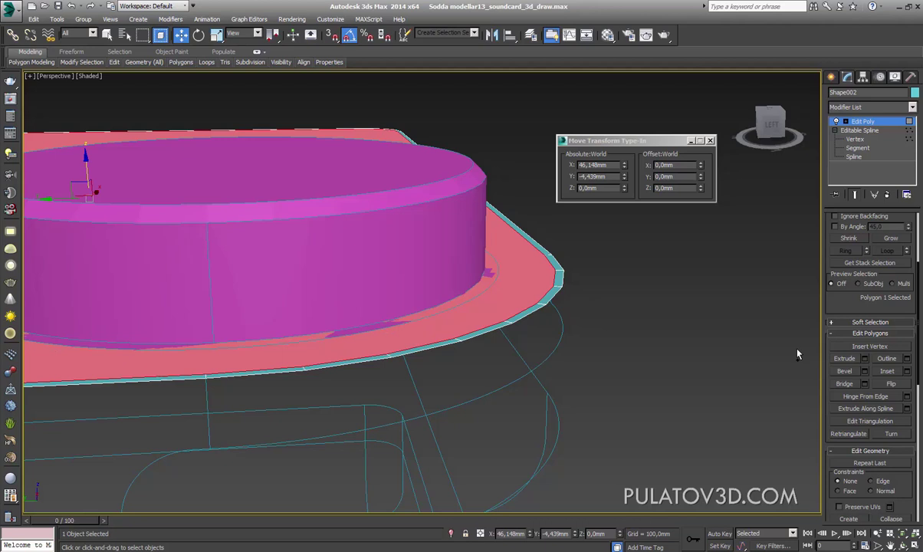
pyautogui.click(865, 373)
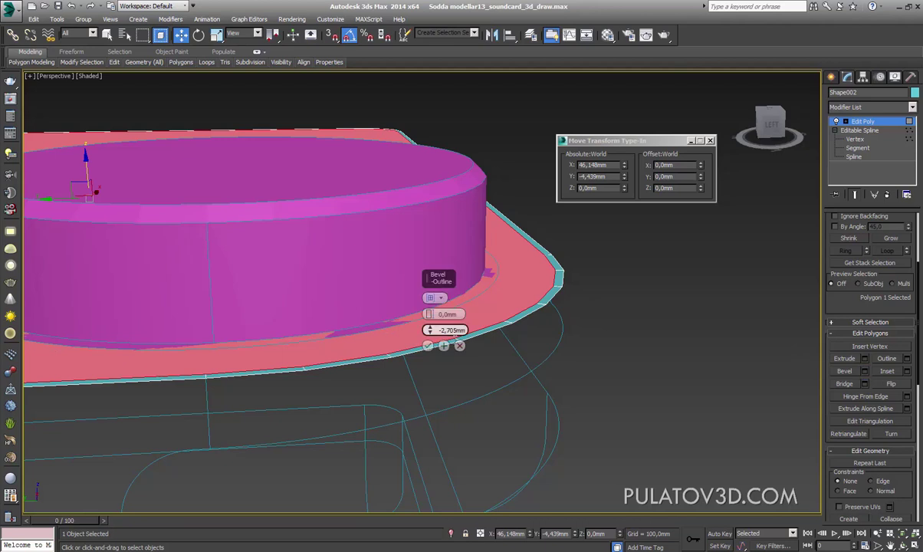
pyautogui.doubleClick(447, 331)
pyautogui.press('BackSpace')
pyautogui.write('4')
pyautogui.press('Return')
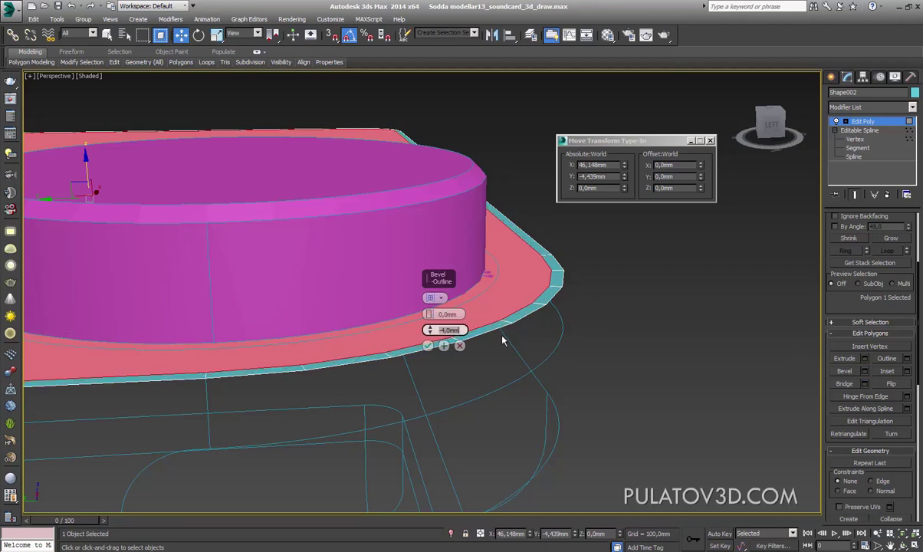
pyautogui.keyDown('alt'); pyautogui.moveTo(592, 331); pyautogui.dragTo(587, 290, button='middle'); pyautogui.keyUp('alt')
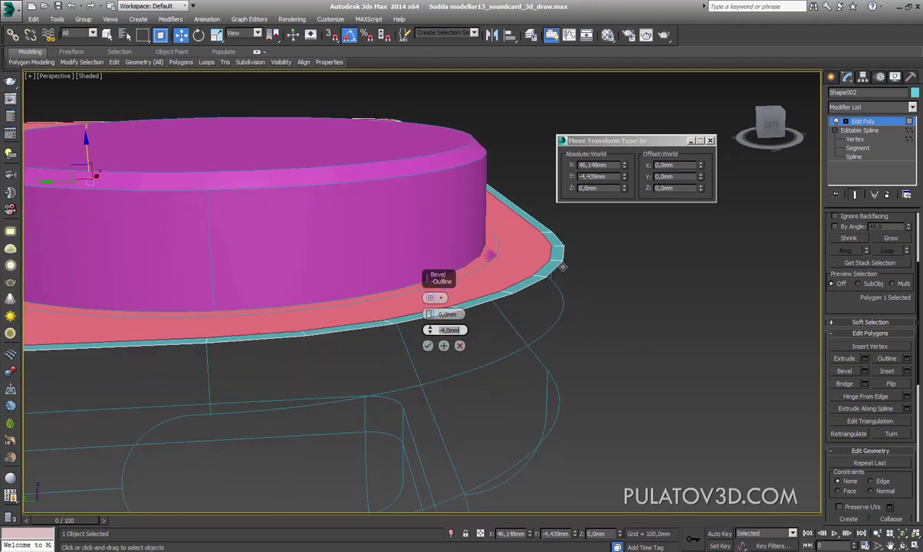
pyautogui.click(428, 346)
pyautogui.moveTo(429, 349)
pyautogui.keyDown('alt'); pyautogui.mouseDown(button='middle')
pyautogui.moveTo(523, 353)
pyautogui.moveTo(520, 363)
pyautogui.moveTo(546, 349)
pyautogui.moveTo(536, 344)
pyautogui.moveTo(564, 330)
pyautogui.moveTo(595, 290)
pyautogui.moveTo(596, 306)
pyautogui.moveTo(576, 317)
pyautogui.moveTo(601, 314)
pyautogui.mouseUp(button='middle'); pyautogui.keyUp('alt')
pyautogui.scroll(2, 536, 344)
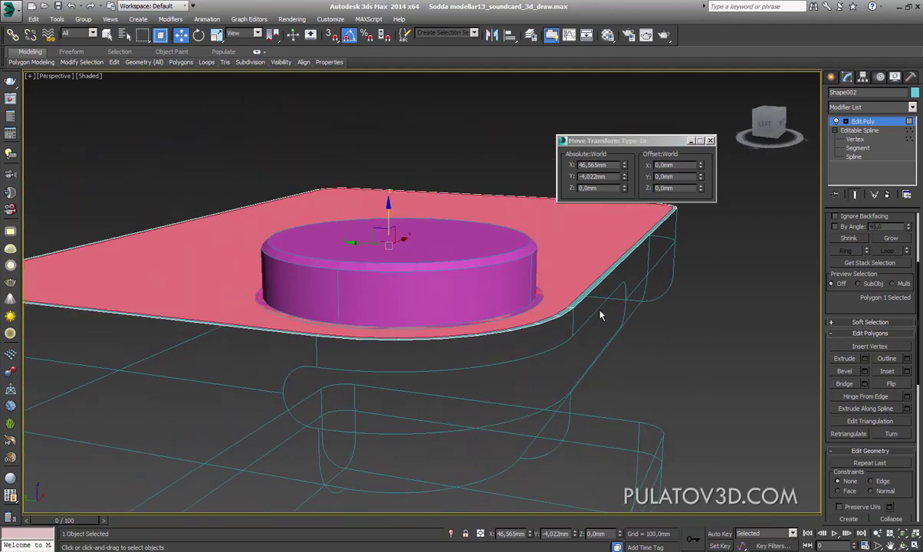
pyautogui.scroll(3, 612, 308)
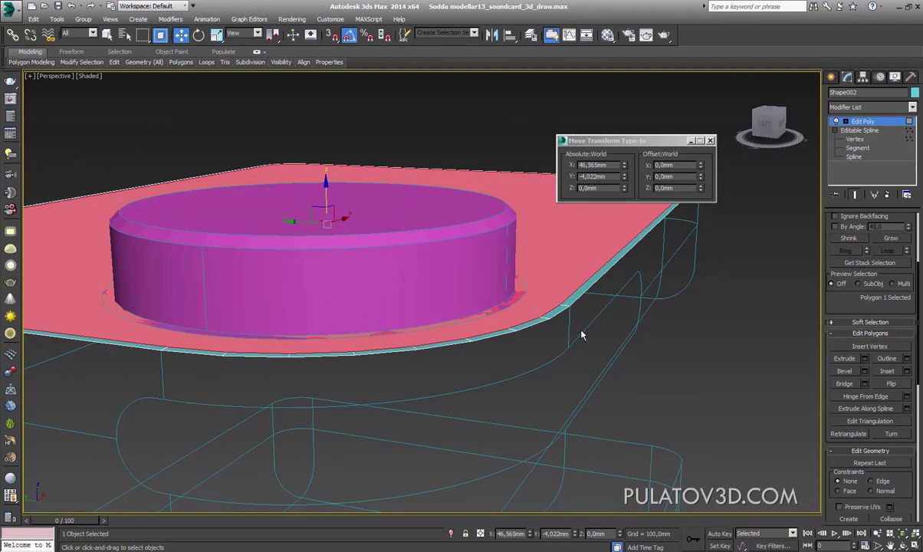
pyautogui.moveTo(626, 323); pyautogui.dragTo(640, 334, button='middle')
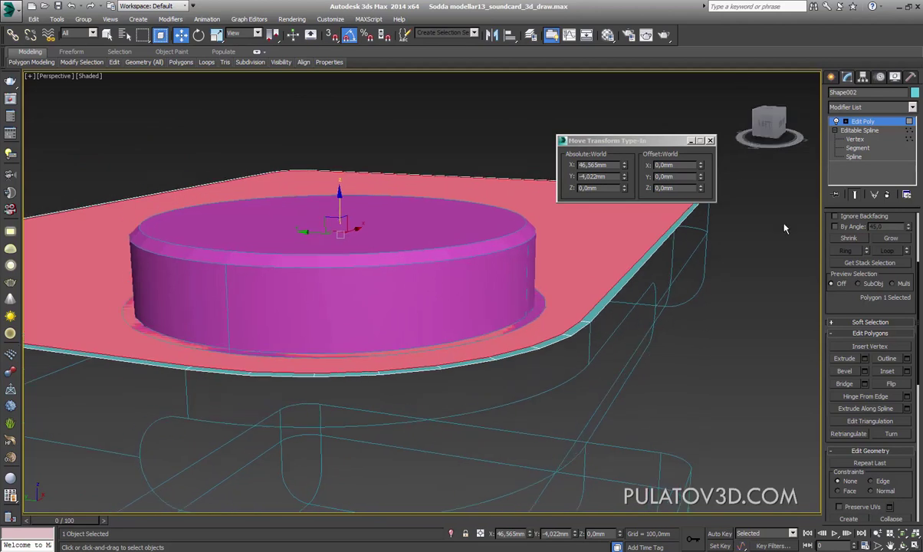
# Select the plate's open border and extrude it downward by 4.0 mm
pyautogui.click(840, 121)
pyautogui.click(869, 148)
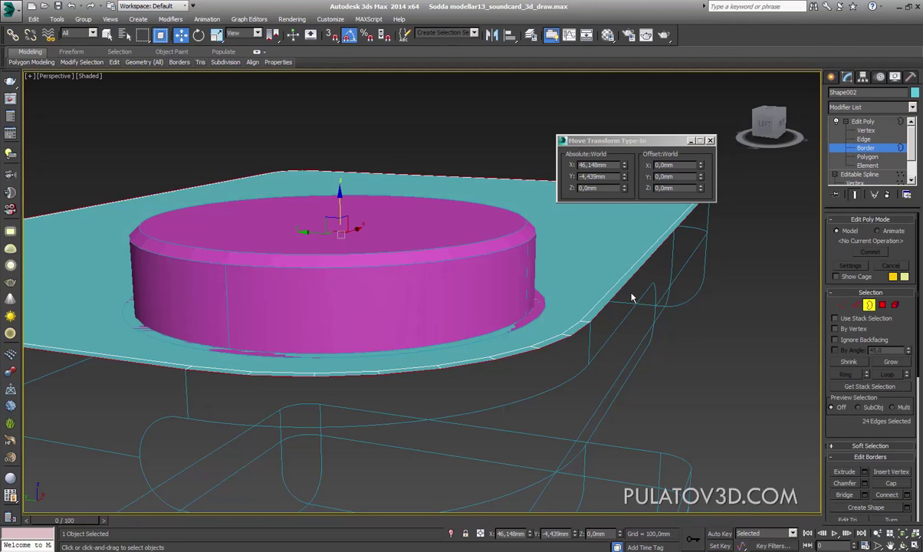
pyautogui.moveTo(347, 206); pyautogui.dragTo(351, 237)
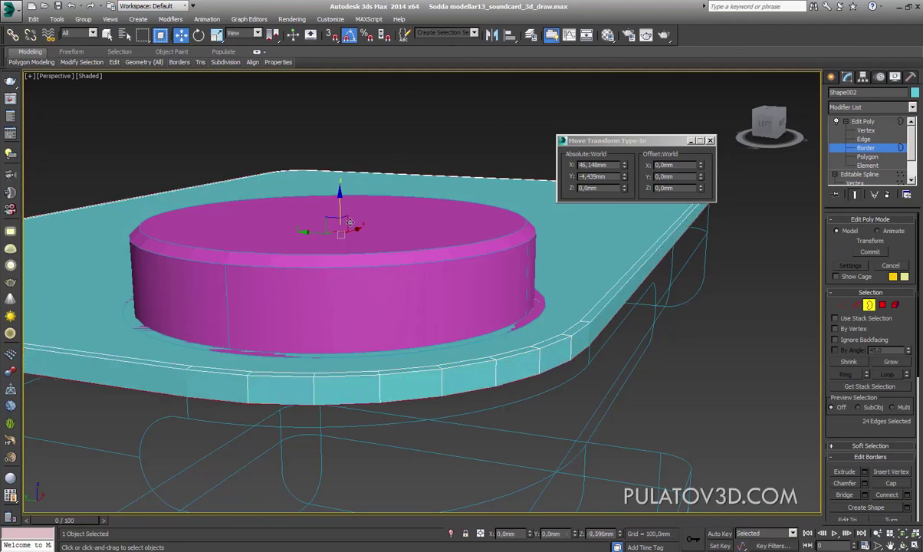
pyautogui.moveTo(518, 282); pyautogui.dragTo(529, 301, button='middle')
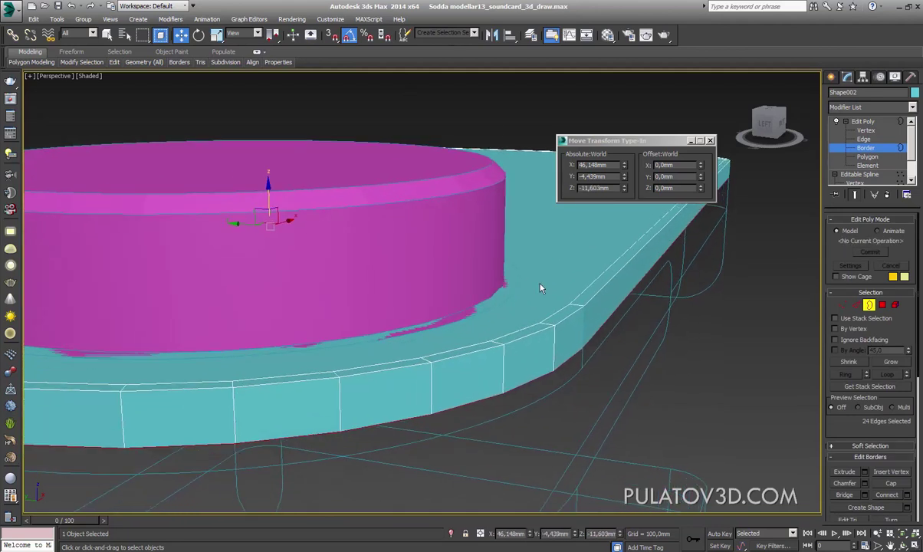
pyautogui.hotkey('ctrl', 'z')
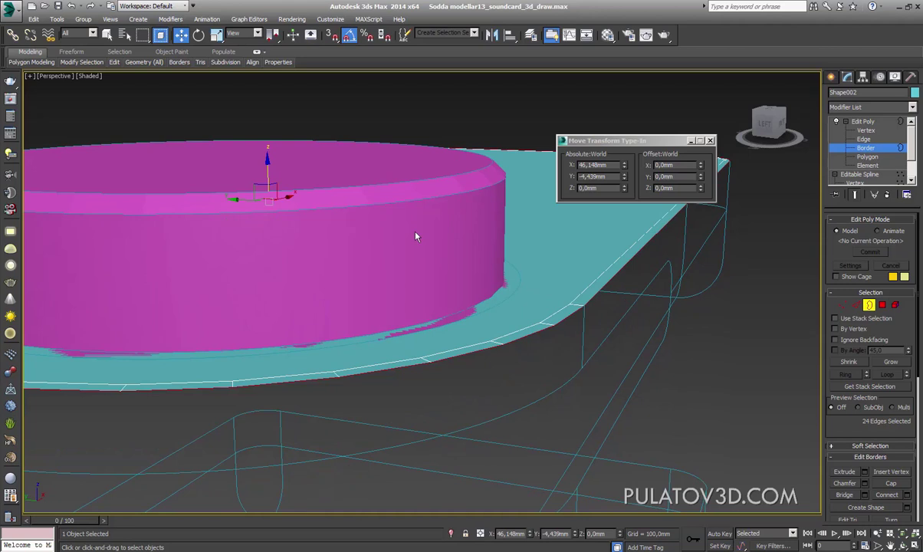
pyautogui.click(864, 472)
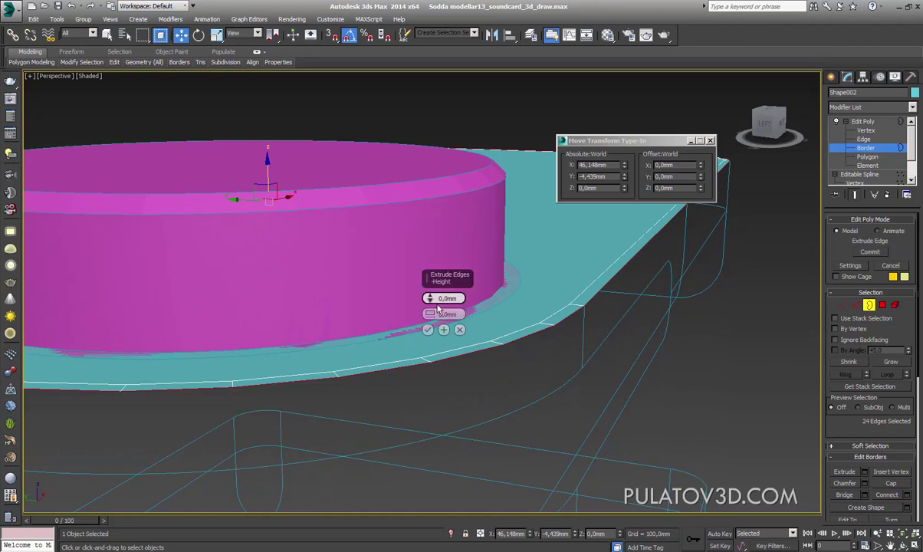
pyautogui.moveTo(430, 298); pyautogui.dragTo(441, 321)
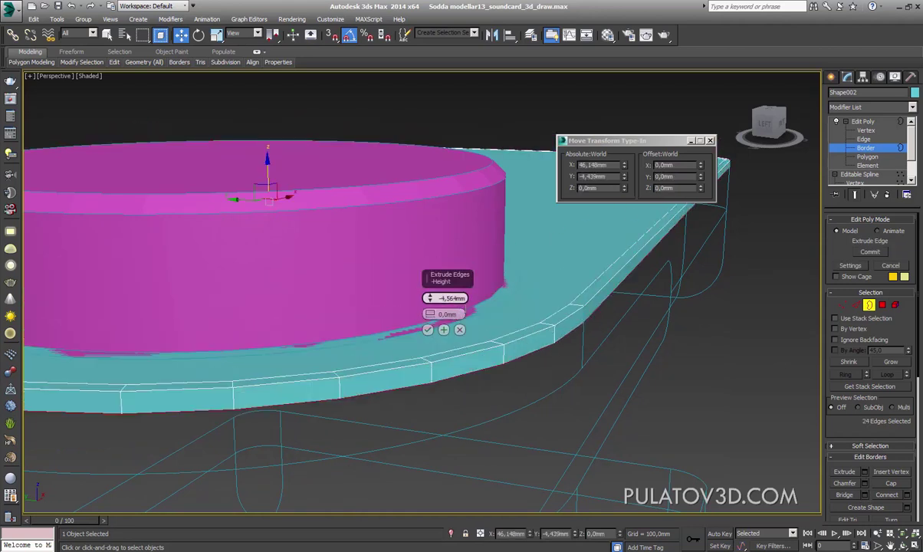
pyautogui.press('BackSpace')
pyautogui.write('0')
pyautogui.press('Return')
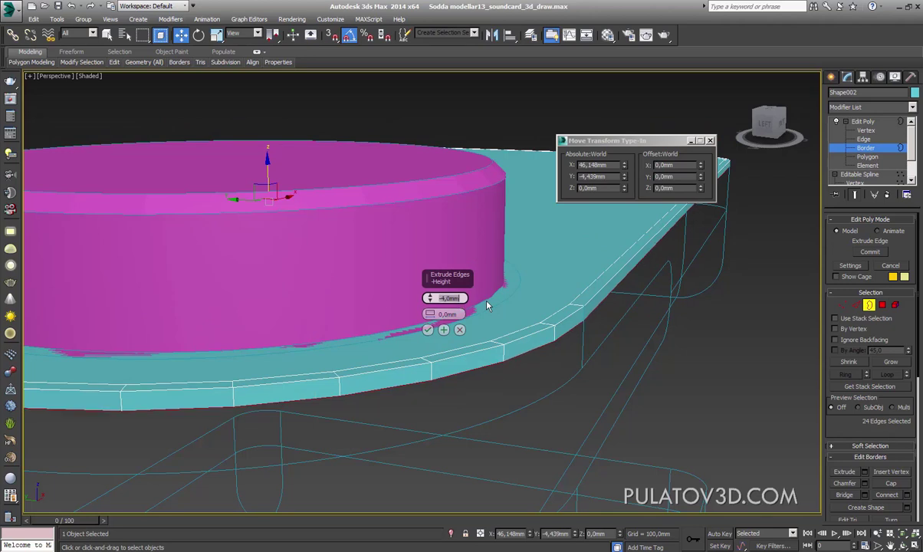
pyautogui.click(430, 331)
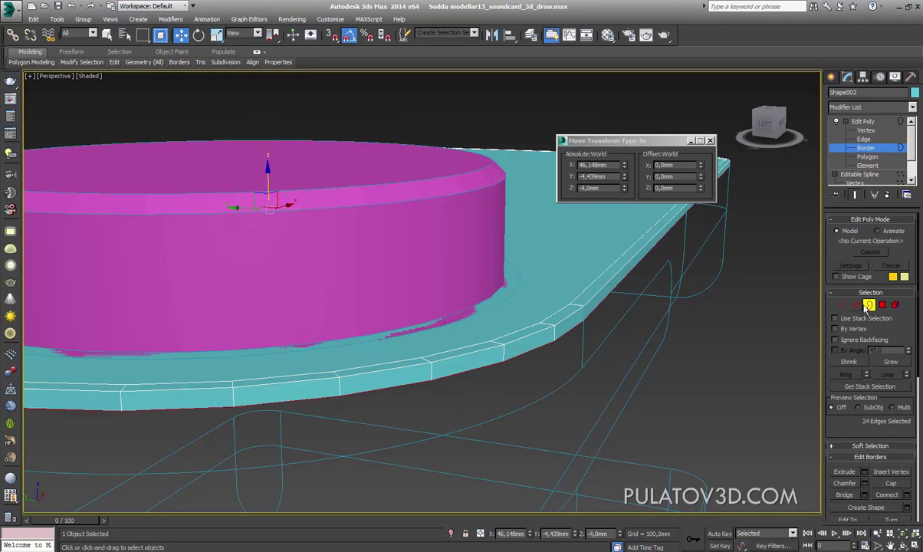
# Select the full edge loop around the plate's side rim
pyautogui.press('2')
pyautogui.click(611, 309)
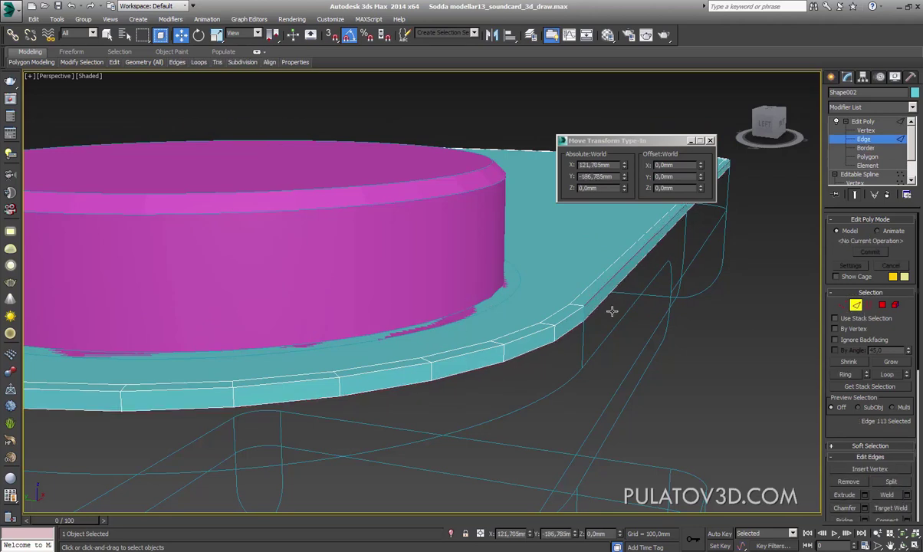
pyautogui.click(887, 373)
pyautogui.scroll(-5, 345, 289)
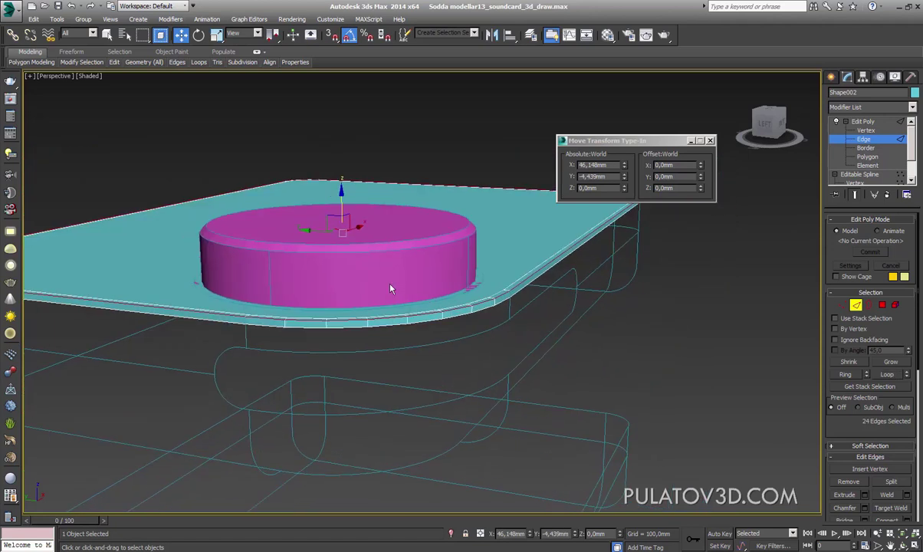
pyautogui.scroll(3, 363, 344)
pyautogui.scroll(3, 467, 312)
pyautogui.scroll(-3, 469, 312)
pyautogui.scroll(5, 460, 390)
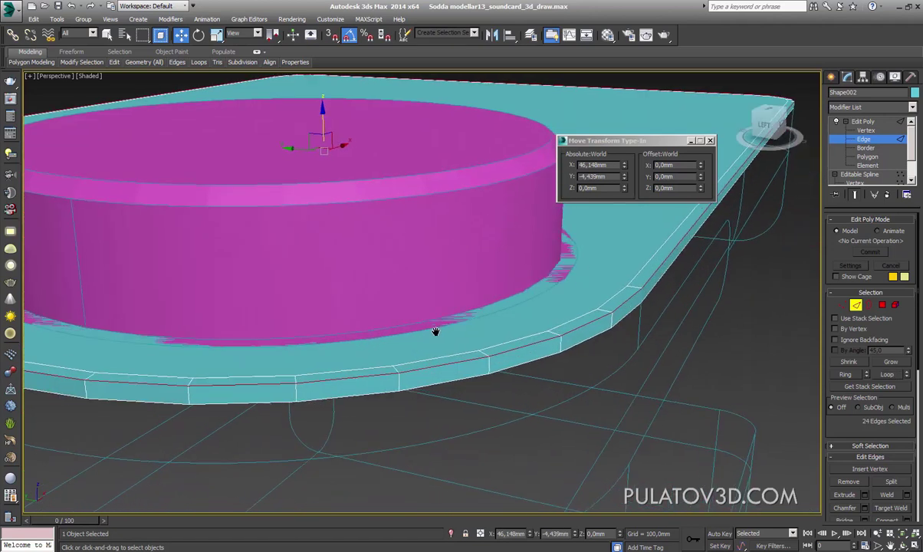
pyautogui.scroll(-2, 860, 421)
# Extrude the rim edge loop with 0 mm height and 2 mm width
pyautogui.click(864, 435)
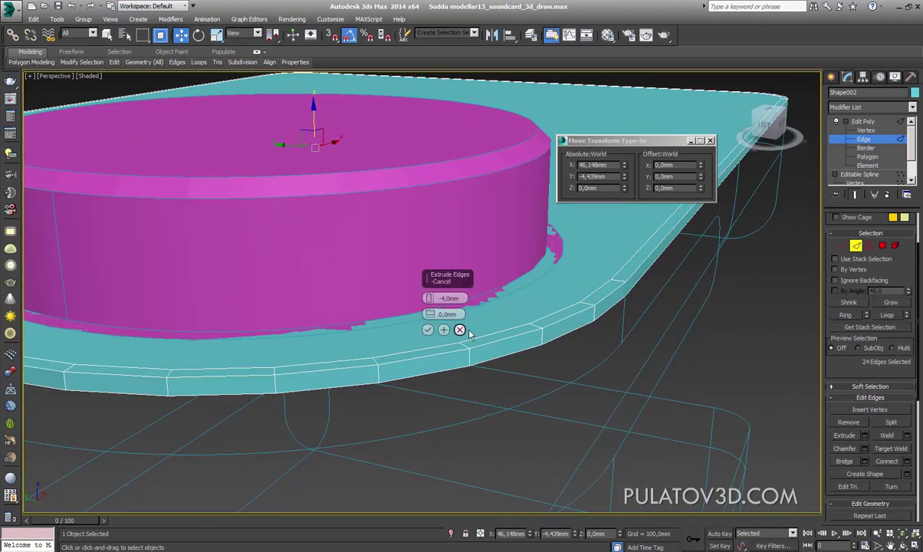
pyautogui.moveTo(429, 298); pyautogui.dragTo(430, 307)
pyautogui.doubleClick(450, 299)
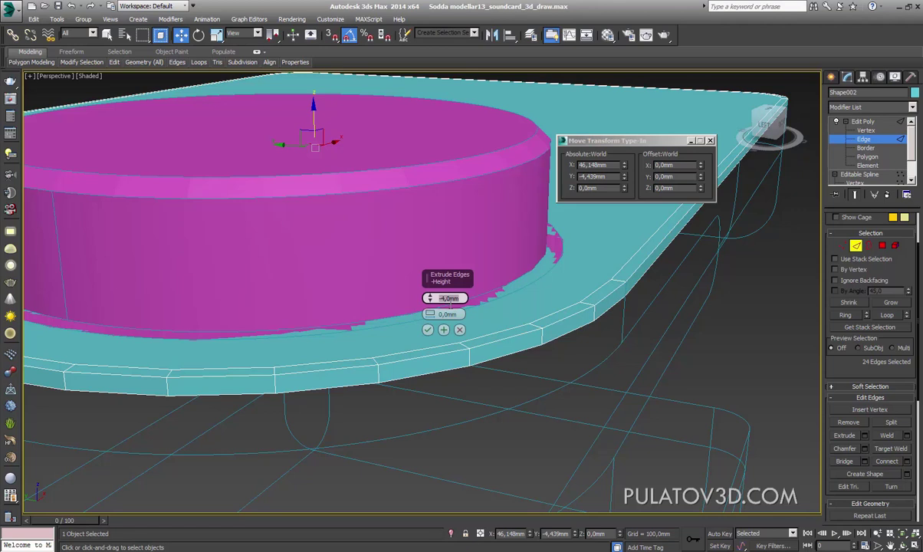
pyautogui.write('0')
pyautogui.press('Tab')
pyautogui.moveTo(430, 315); pyautogui.dragTo(439, 318)
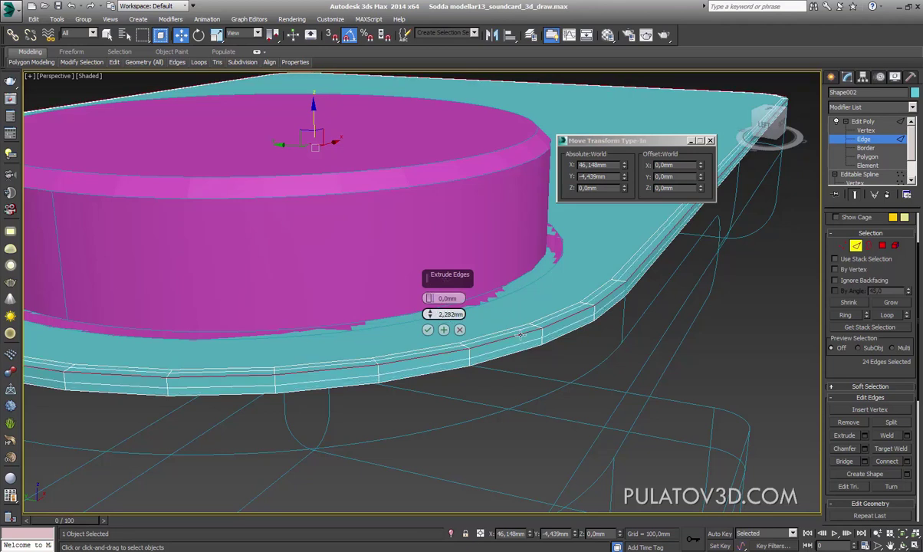
pyautogui.write('2')
pyautogui.press('Return')
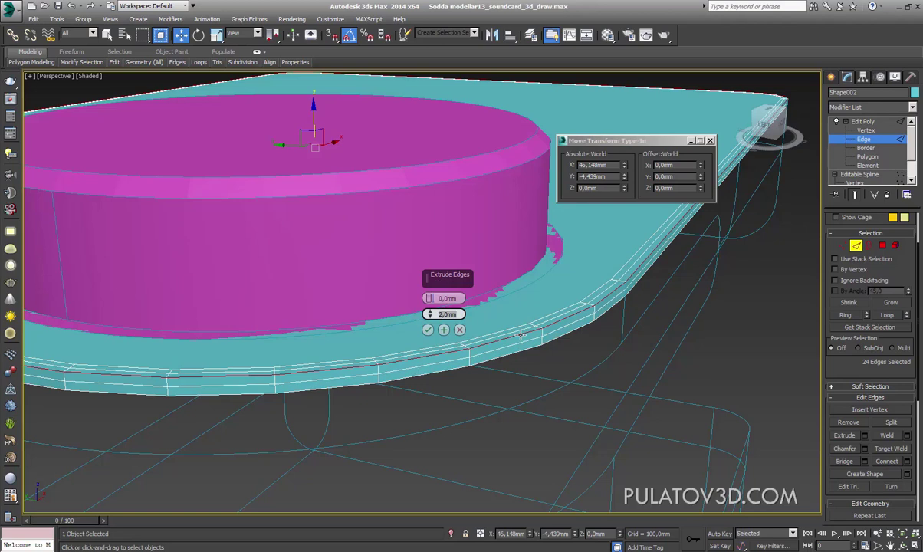
pyautogui.click(428, 329)
pyautogui.moveTo(545, 369); pyautogui.dragTo(534, 376, button='middle')
pyautogui.scroll(-3, 534, 376)
pyautogui.keyDown('alt'); pyautogui.moveTo(603, 371); pyautogui.dragTo(531, 365, button='middle'); pyautogui.keyUp('alt')
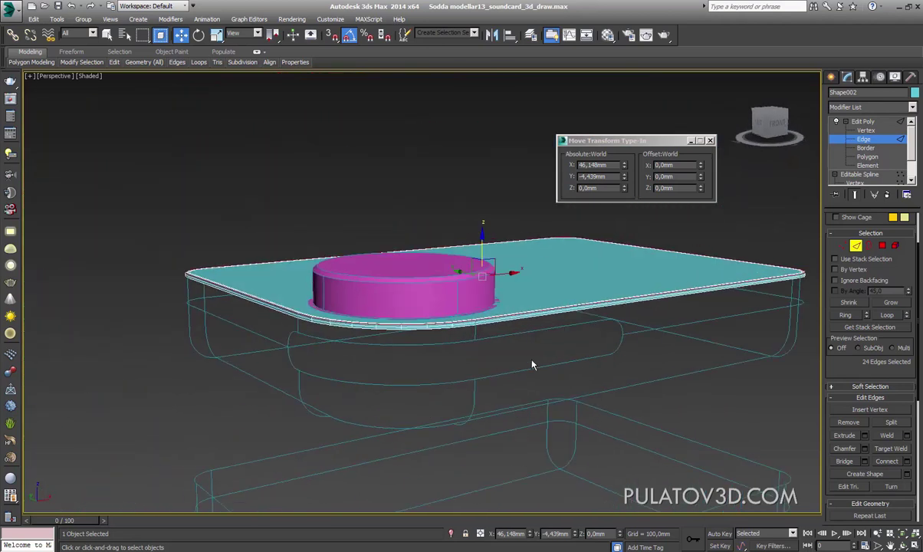
pyautogui.scroll(4, 697, 334)
# Add a TurboSmooth modifier to the plate with Iterations set to 2
pyautogui.click(863, 121)
pyautogui.click(911, 107)
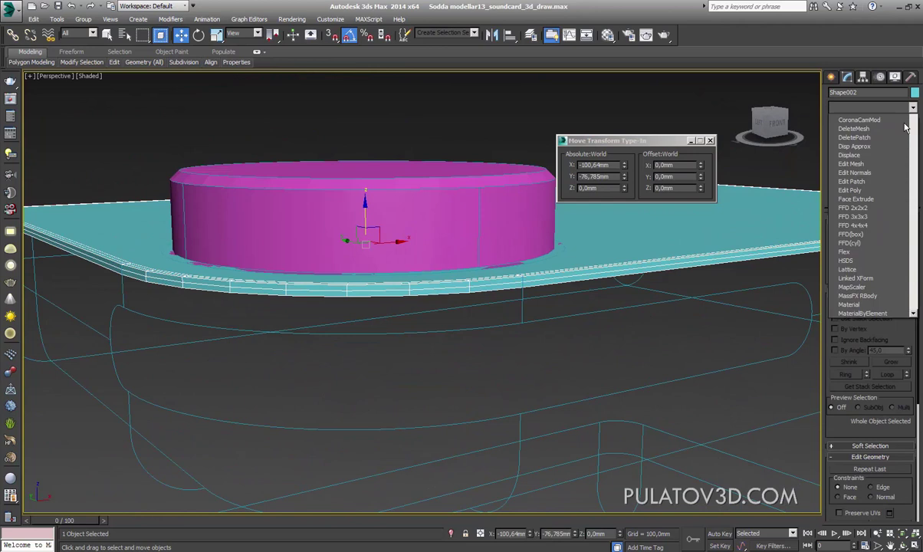
pyautogui.scroll(-1, 881, 383)
pyautogui.click(851, 381)
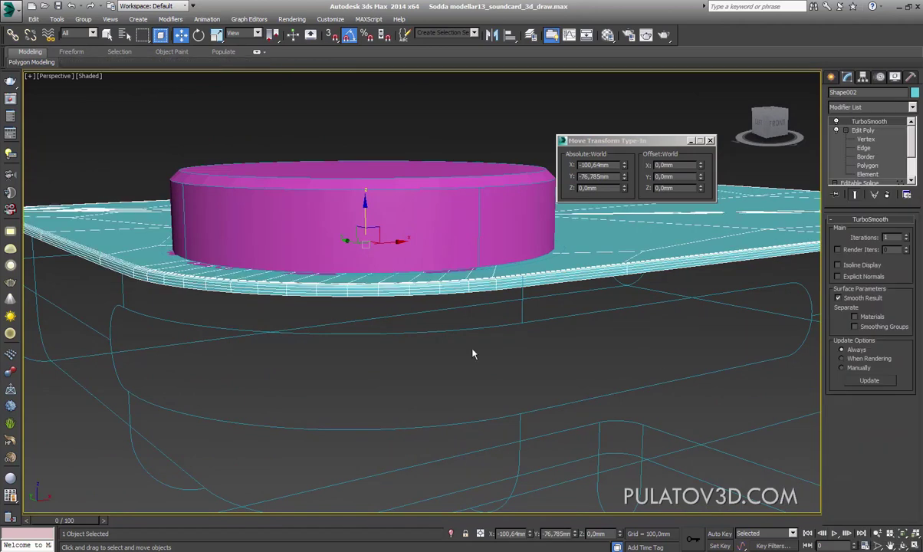
pyautogui.keyDown('alt'); pyautogui.moveTo(443, 328); pyautogui.dragTo(509, 331, button='middle'); pyautogui.keyUp('alt')
pyautogui.scroll(3, 509, 331)
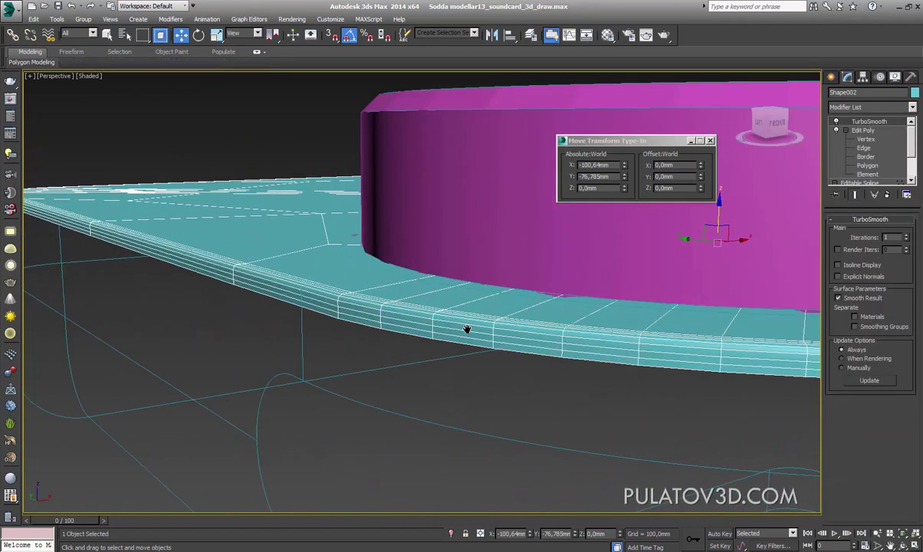
pyautogui.click(906, 237)
# Deselect the plate and inspect the smoothed mesh in wireframe and shaded views
pyautogui.click(551, 412)
pyautogui.press('F3')
pyautogui.scroll(-3, 424, 367)
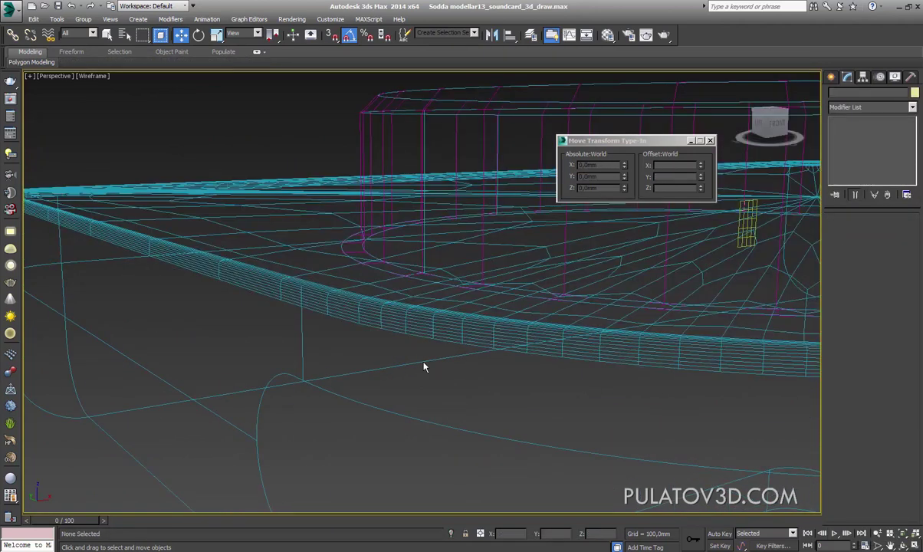
pyautogui.moveTo(424, 367)
pyautogui.keyDown('alt'); pyautogui.mouseDown(button='middle')
pyautogui.moveTo(528, 363)
pyautogui.moveTo(542, 320)
pyautogui.moveTo(465, 330)
pyautogui.moveTo(402, 354)
pyautogui.mouseUp(button='middle'); pyautogui.keyUp('alt')
pyautogui.press('F3')
pyautogui.scroll(3, 396, 353)
pyautogui.scroll(-3, 414, 353)
pyautogui.scroll(4, 529, 331)
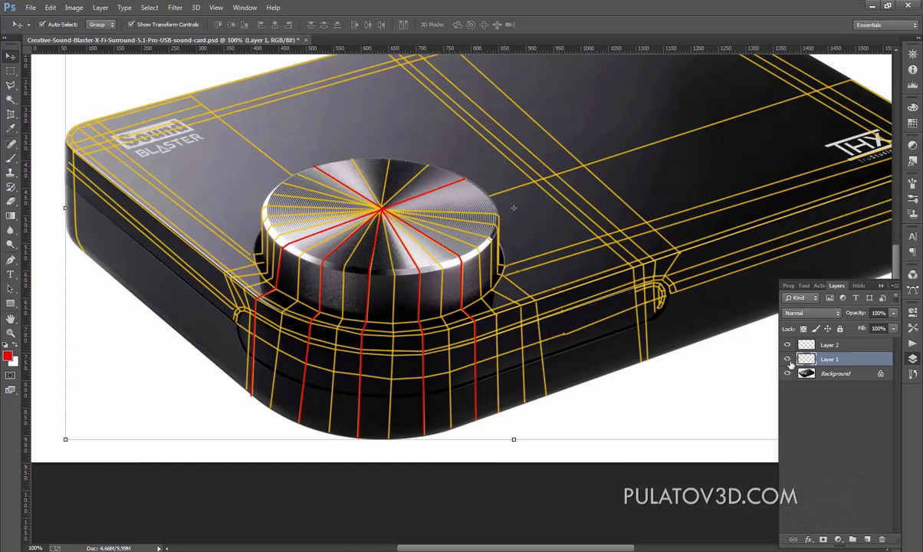
# Turn off visibility of Layer 1 (yellow wireframe) and Layer 2 (red lines)
pyautogui.click(788, 360)
pyautogui.click(788, 346)
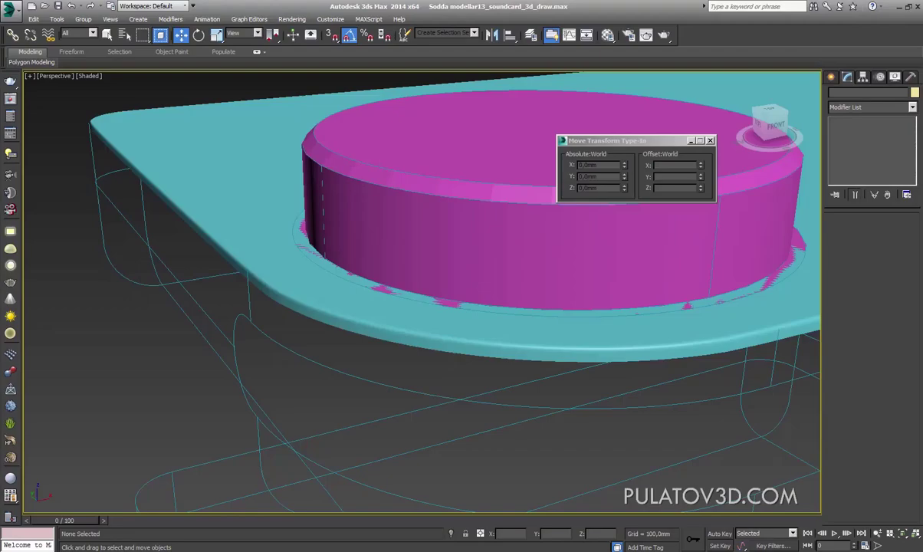
# Orbit and zoom around the TurboSmoothed cyan base plate to inspect its rounded front edge and magenta button
pyautogui.moveTo(262, 472)
pyautogui.keyDown('alt'); pyautogui.mouseDown(button='middle')
pyautogui.moveTo(319, 351)
pyautogui.moveTo(325, 360)
pyautogui.moveTo(423, 377)
pyautogui.mouseUp(button='middle'); pyautogui.keyUp('alt')
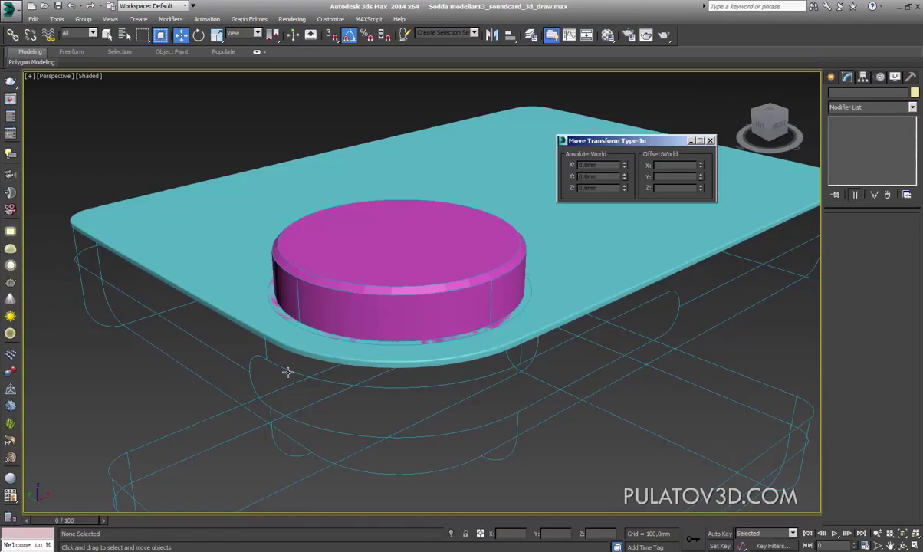
pyautogui.scroll(4, 287, 373)
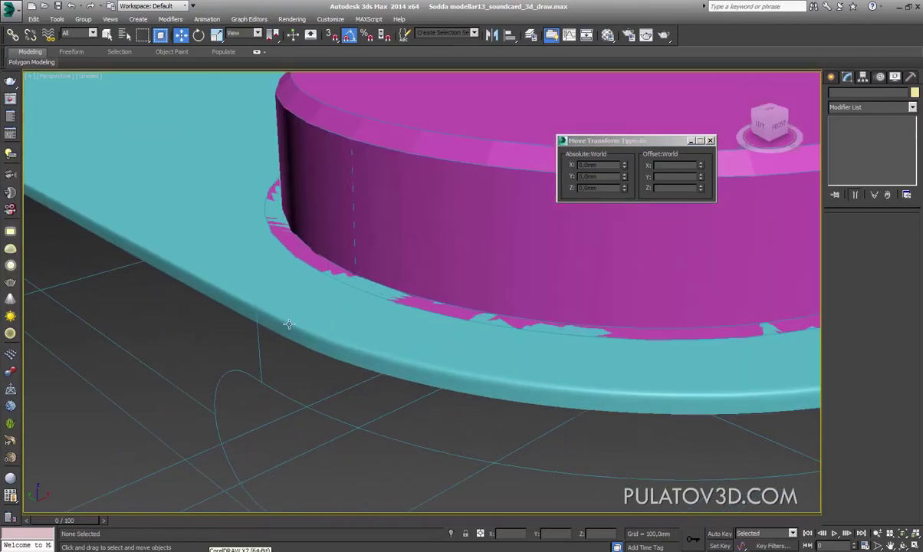
pyautogui.scroll(-1, 330, 363)
pyautogui.scroll(-4, 305, 377)
pyautogui.scroll(2, 333, 350)
pyautogui.scroll(2, 335, 347)
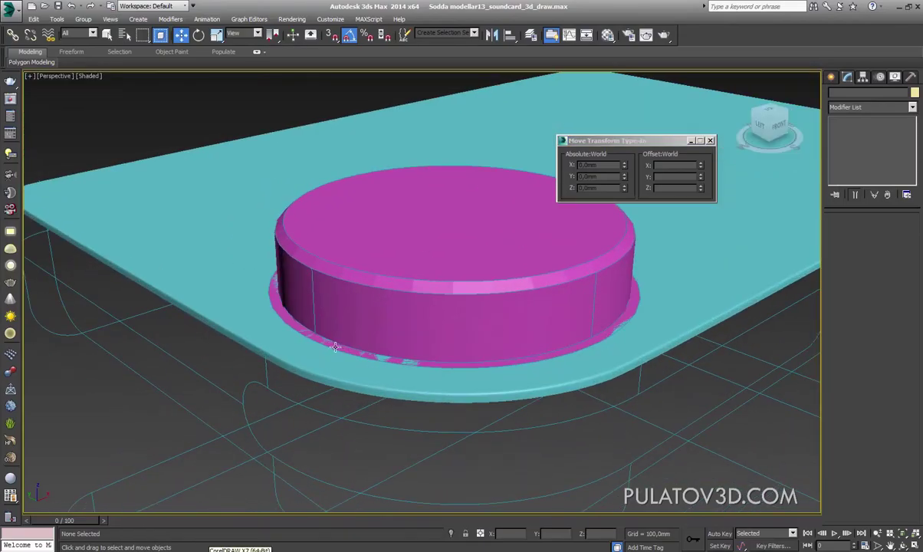
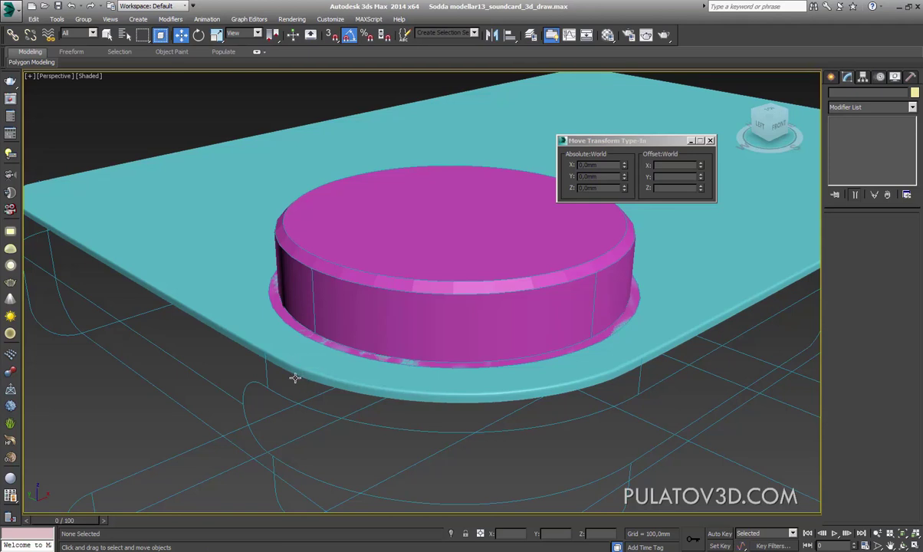
# Select the board object and orbit around it to inspect its open borders
pyautogui.click(319, 372)
pyautogui.keyDown('alt'); pyautogui.moveTo(406, 381); pyautogui.dragTo(746, 159, button='middle'); pyautogui.keyUp('alt')
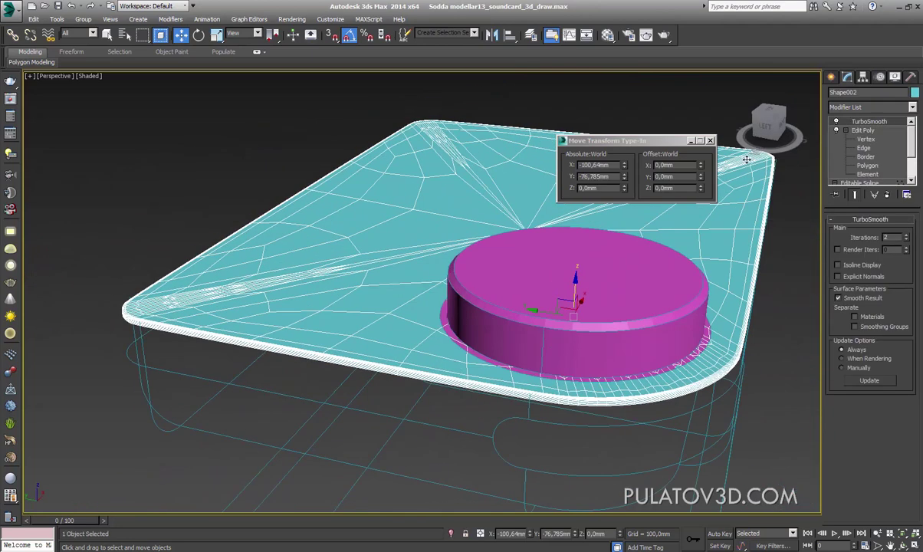
pyautogui.click(847, 131)
pyautogui.keyDown('alt'); pyautogui.moveTo(713, 229); pyautogui.dragTo(501, 335, button='middle'); pyautogui.keyUp('alt')
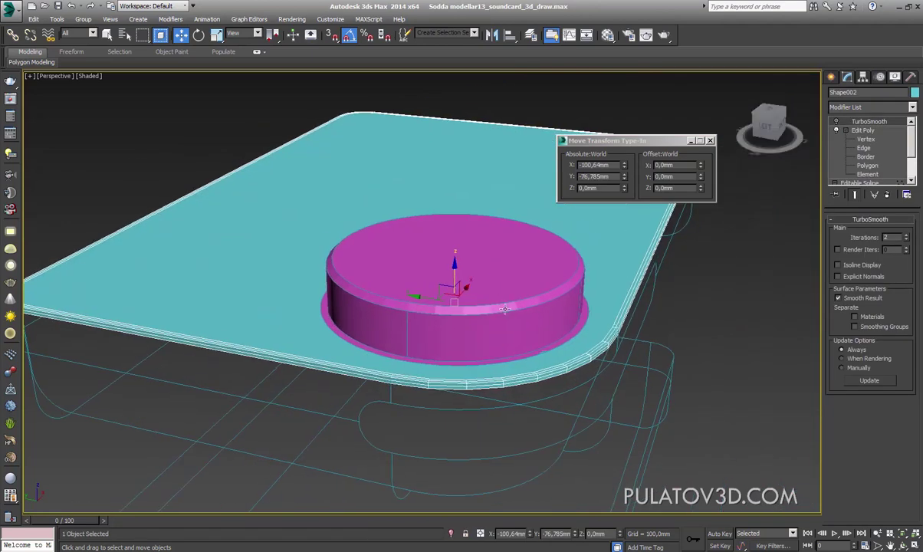
pyautogui.scroll(5, 646, 327)
pyautogui.moveTo(646, 327)
pyautogui.keyDown('alt'); pyautogui.mouseDown(button='middle')
pyautogui.moveTo(600, 349)
pyautogui.moveTo(583, 337)
pyautogui.mouseUp(button='middle'); pyautogui.keyUp('alt')
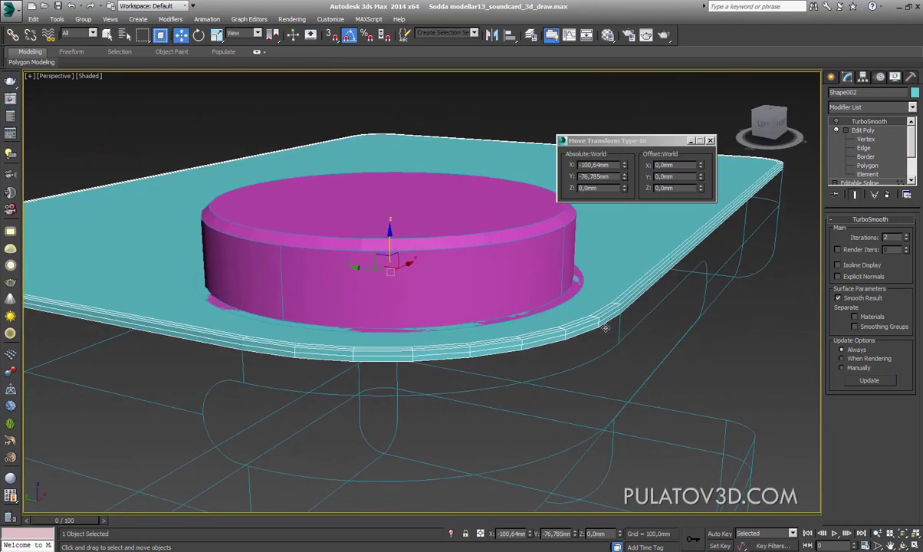
pyautogui.click(866, 156)
pyautogui.keyDown('alt'); pyautogui.moveTo(759, 290); pyautogui.dragTo(774, 291, button='middle'); pyautogui.keyUp('alt')
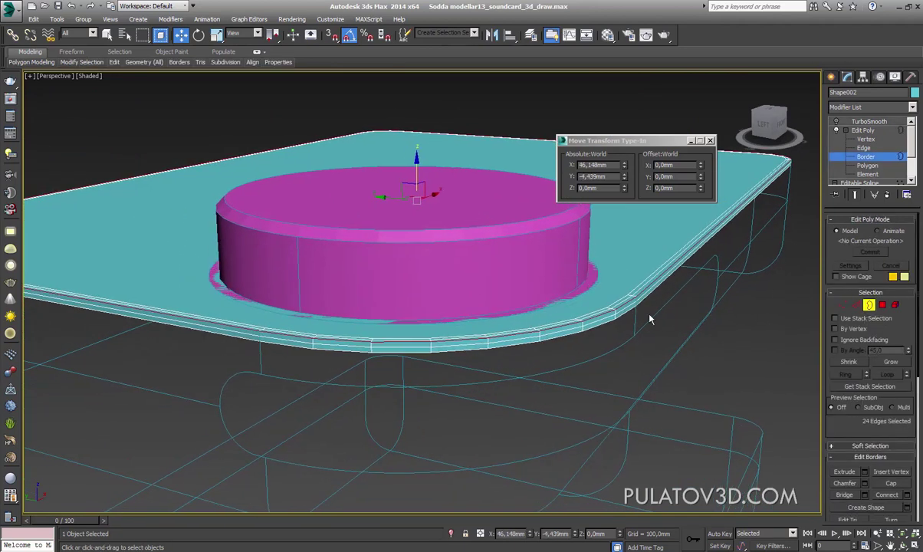
pyautogui.keyDown('alt'); pyautogui.moveTo(610, 295); pyautogui.dragTo(547, 354, button='middle'); pyautogui.keyUp('alt')
pyautogui.scroll(2, 385, 331)
pyautogui.scroll(-3, 385, 332)
pyautogui.press('F3')
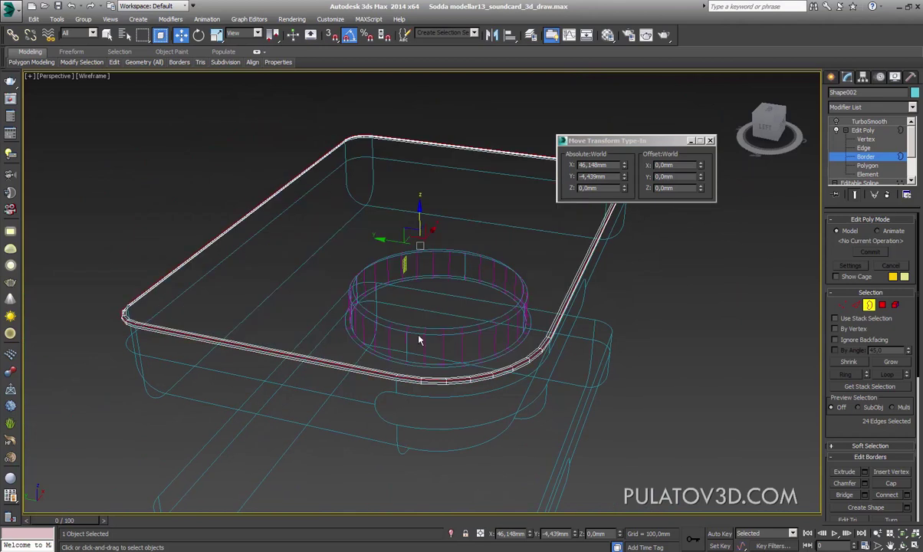
# Delete the board's top polygon in Edit Poly, leaving only the rounded rim strip
pyautogui.click(831, 78)
pyautogui.scroll(3, 506, 337)
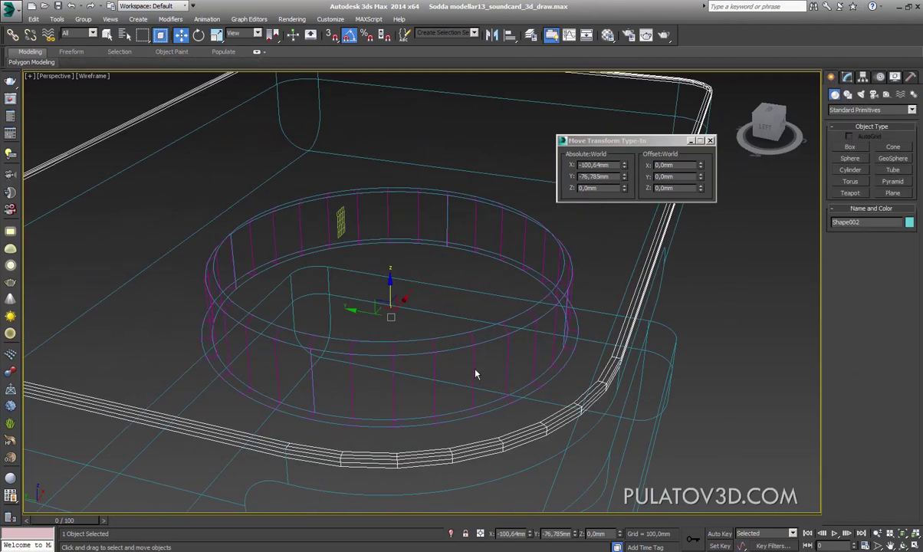
pyautogui.press('F3')
pyautogui.scroll(-3, 491, 410)
pyautogui.press('F3')
pyautogui.moveTo(552, 404)
pyautogui.keyDown('alt'); pyautogui.mouseDown(button='middle')
pyautogui.moveTo(539, 375)
pyautogui.moveTo(491, 333)
pyautogui.mouseUp(button='middle'); pyautogui.keyUp('alt')
pyautogui.press('F3')
pyautogui.scroll(1, 507, 346)
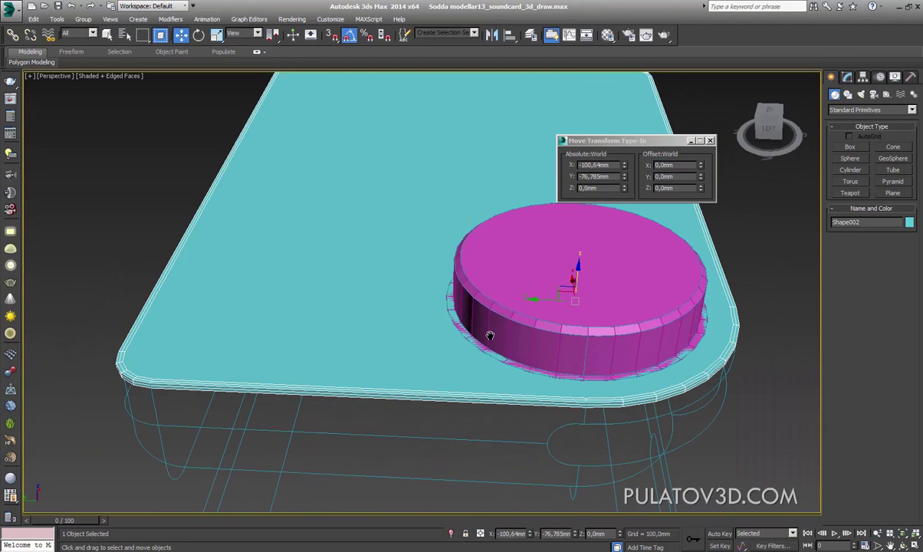
pyautogui.click(847, 77)
pyautogui.click(869, 166)
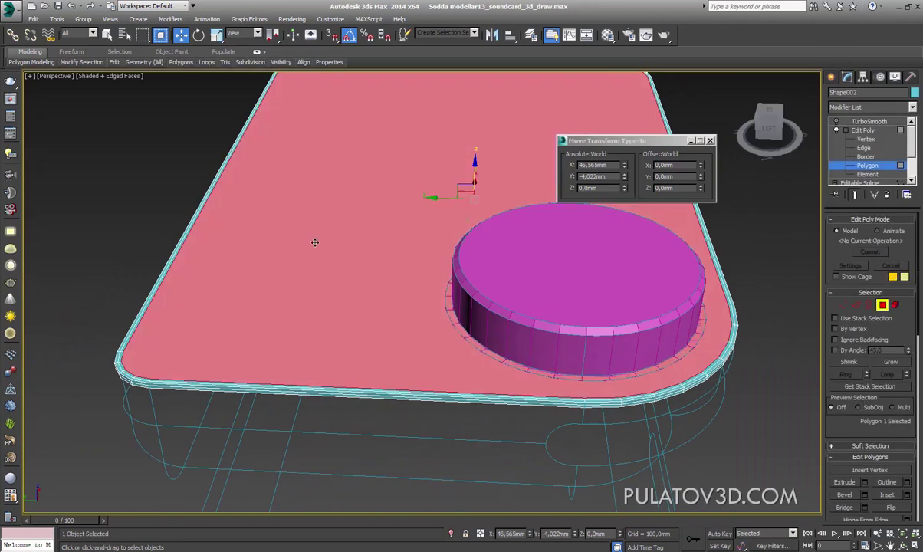
pyautogui.press('Delete')
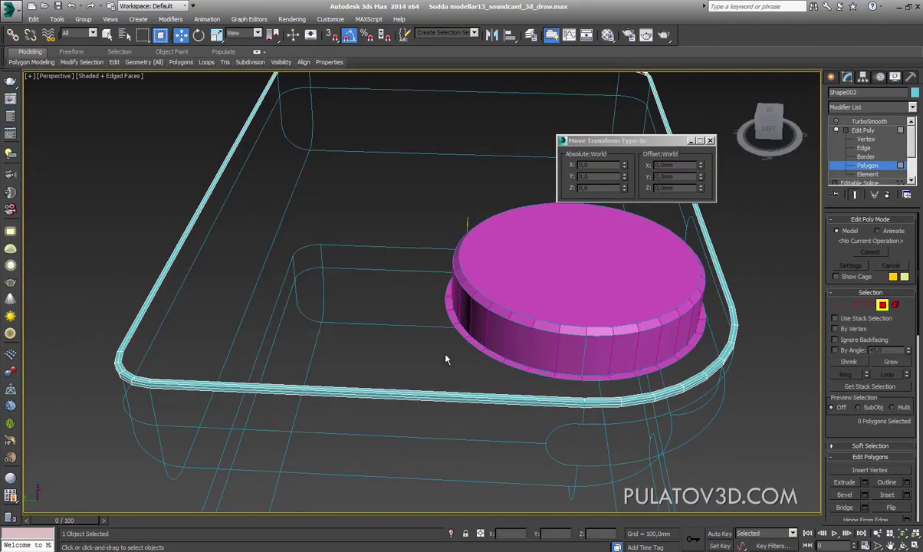
pyautogui.scroll(3, 446, 359)
pyautogui.scroll(2, 381, 323)
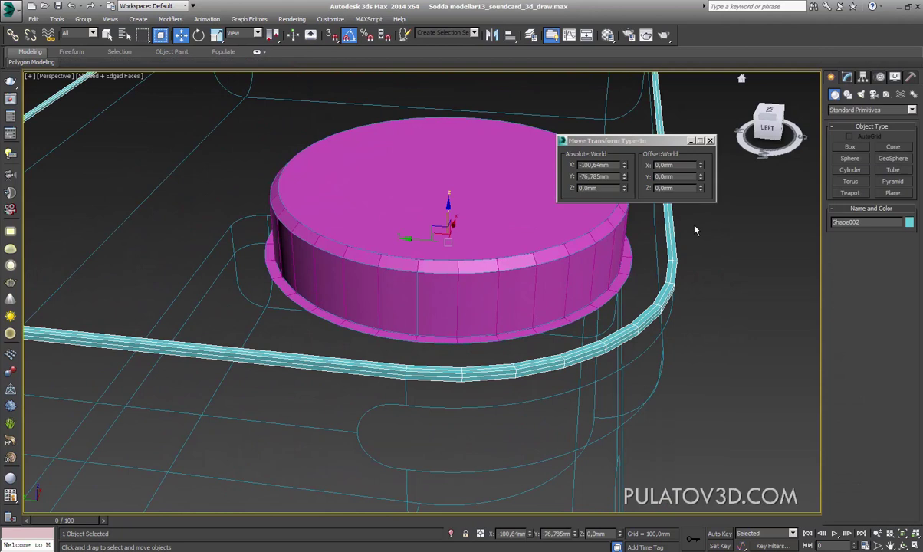
# Check the magenta cylinder and cyan rim strip, then reselect the cylinder in wireframe
pyautogui.click(630, 207)
pyautogui.click(846, 76)
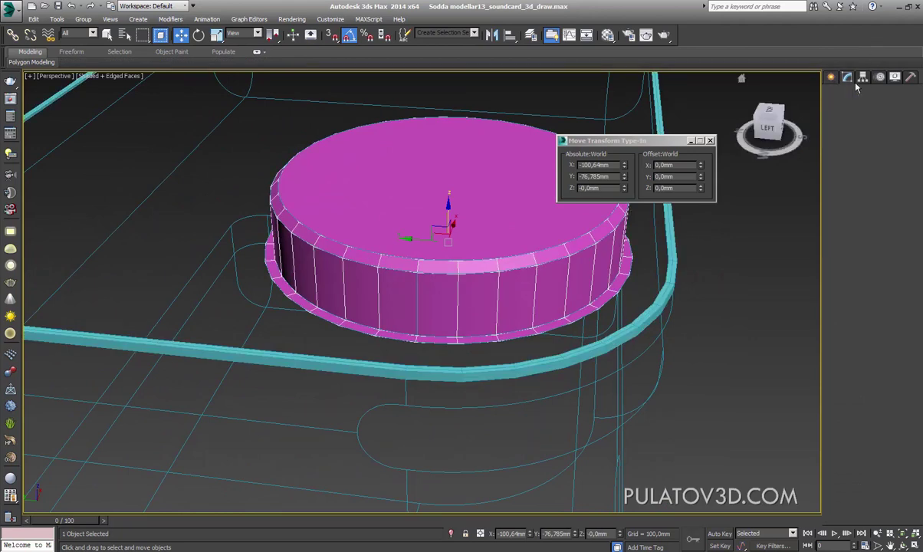
pyautogui.scroll(3, 487, 245)
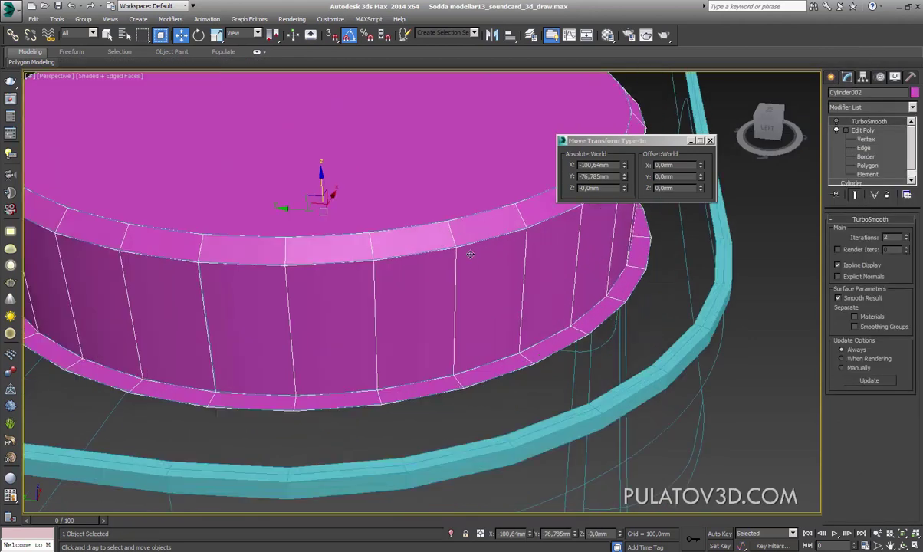
pyautogui.click(710, 326)
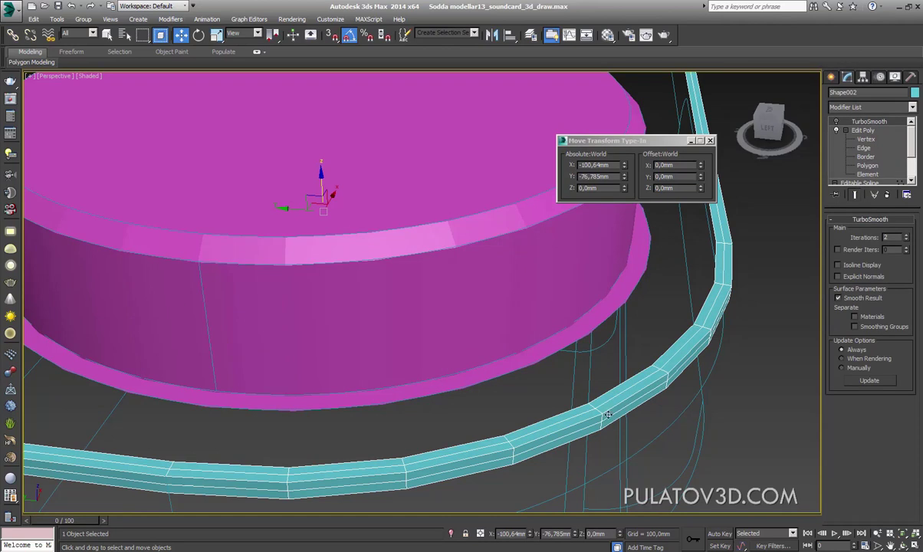
pyautogui.moveTo(531, 384)
pyautogui.keyDown('alt'); pyautogui.mouseDown(button='middle')
pyautogui.moveTo(369, 314)
pyautogui.moveTo(354, 325)
pyautogui.mouseUp(button='middle'); pyautogui.keyUp('alt')
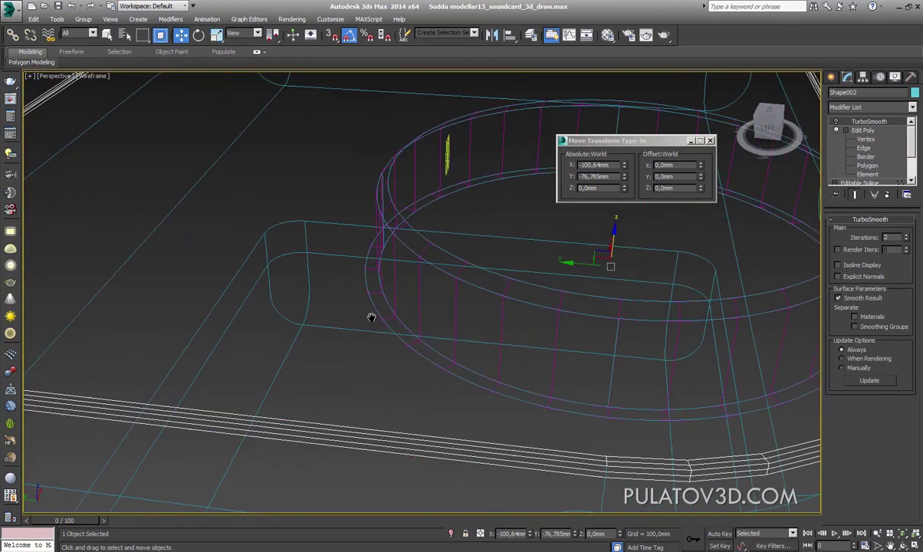
pyautogui.scroll(-5, 354, 330)
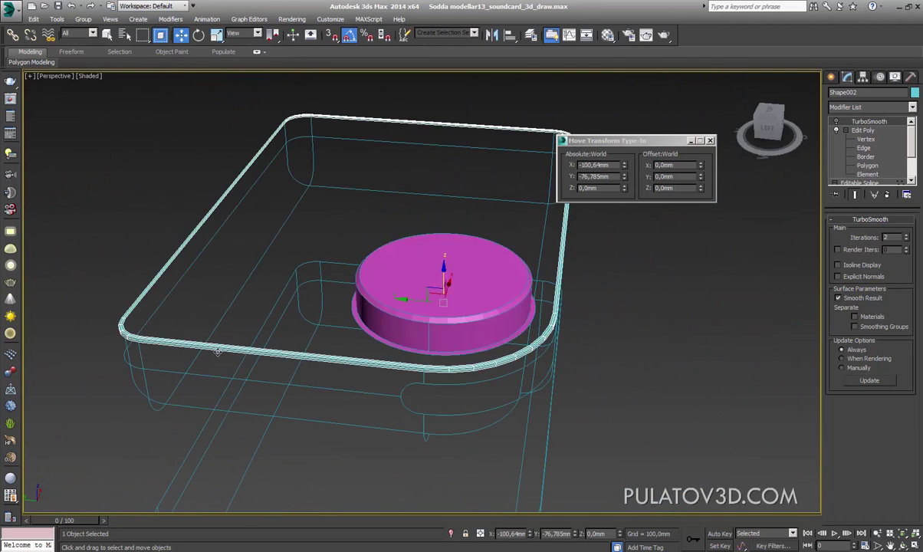
pyautogui.scroll(5, 364, 338)
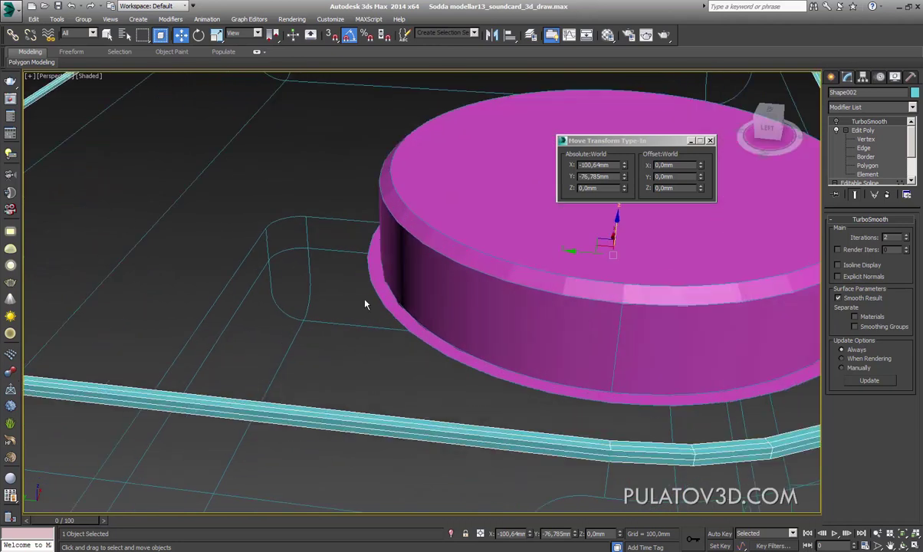
pyautogui.click(367, 273)
pyautogui.press('F3')
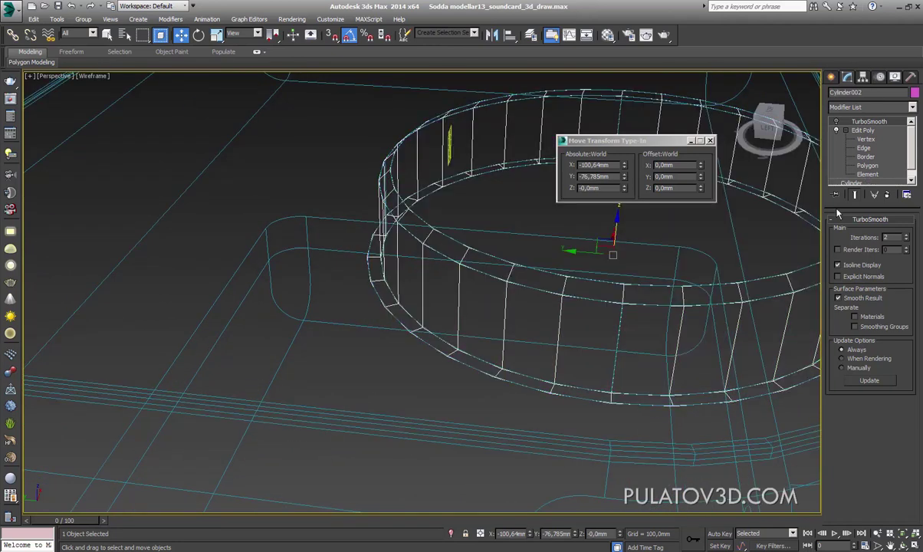
# Select the cylinder's bottom open border loop and cap it with a single face
pyautogui.click(870, 165)
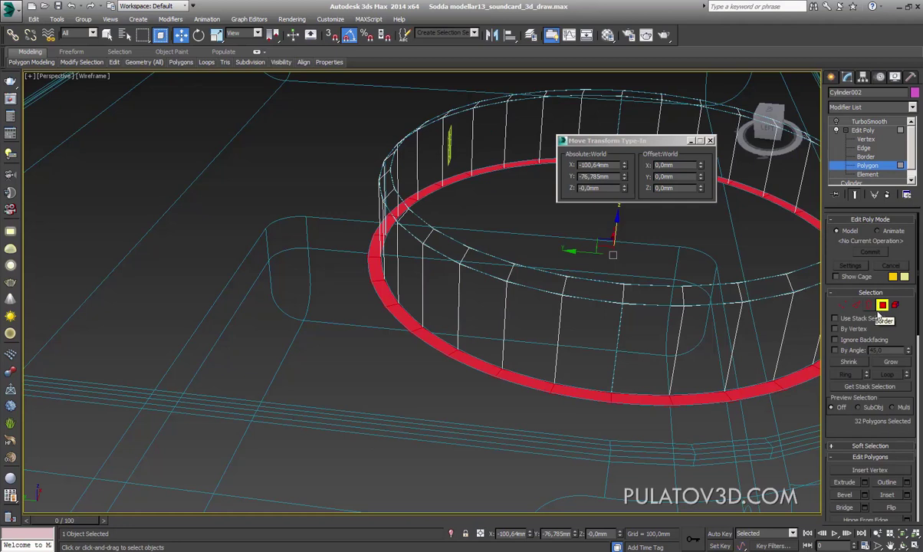
pyautogui.click(868, 304)
pyautogui.moveTo(622, 438)
pyautogui.keyDown('alt'); pyautogui.mouseDown(button='middle')
pyautogui.moveTo(440, 372)
pyautogui.moveTo(486, 366)
pyautogui.moveTo(470, 346)
pyautogui.moveTo(506, 366)
pyautogui.mouseUp(button='middle'); pyautogui.keyUp('alt')
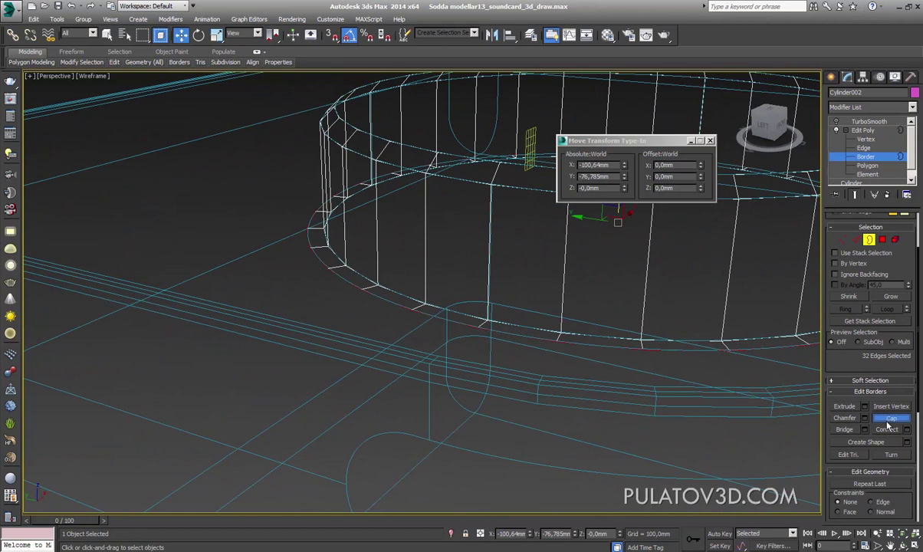
pyautogui.moveTo(845, 424); pyautogui.dragTo(845, 223)
pyautogui.press('F3')
pyautogui.press('4')
# Inspect the new bottom cap from below, leaving it at its original 0 mm height
pyautogui.moveTo(618, 306)
pyautogui.keyDown('alt'); pyautogui.mouseDown(button='middle')
pyautogui.moveTo(515, 305)
pyautogui.moveTo(531, 261)
pyautogui.moveTo(473, 264)
pyautogui.moveTo(502, 326)
pyautogui.moveTo(506, 305)
pyautogui.mouseUp(button='middle'); pyautogui.keyUp('alt')
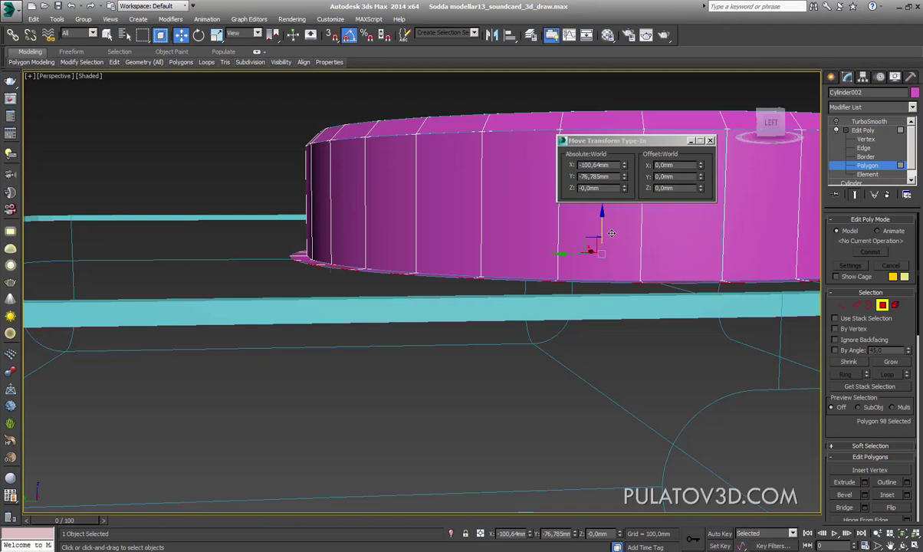
pyautogui.moveTo(611, 233); pyautogui.dragTo(611, 302)
pyautogui.keyDown('alt'); pyautogui.moveTo(611, 302); pyautogui.dragTo(571, 278, button='middle'); pyautogui.keyUp('alt')
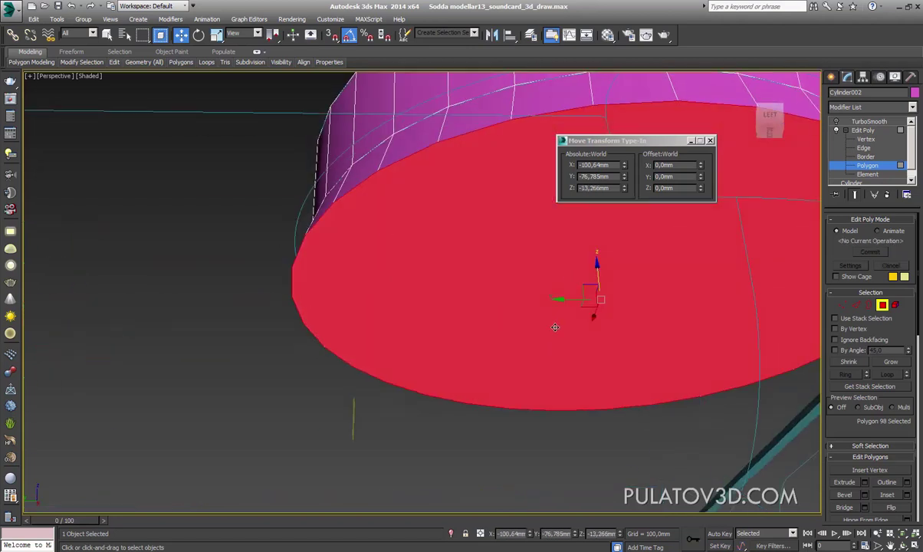
pyautogui.keyDown('alt'); pyautogui.moveTo(555, 327); pyautogui.dragTo(516, 307, button='middle'); pyautogui.keyUp('alt')
pyautogui.write('-0')
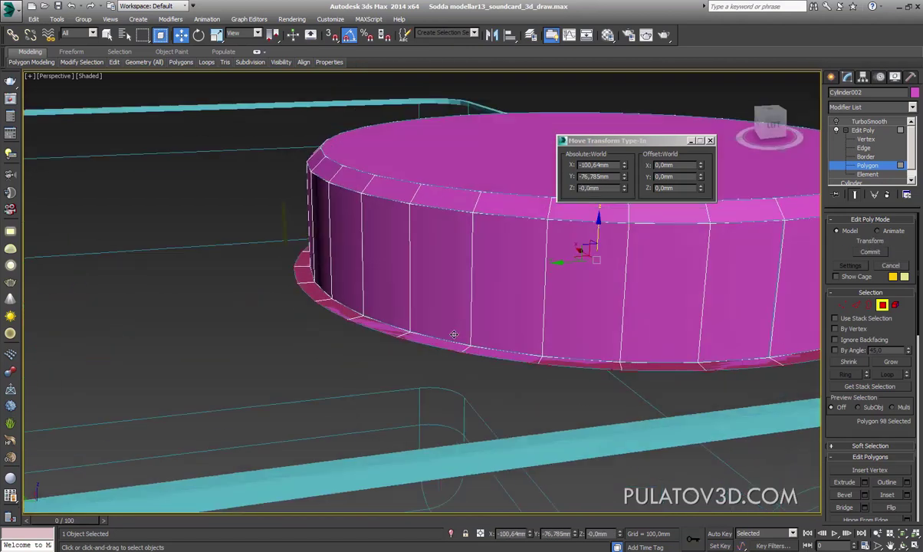
pyautogui.keyDown('alt'); pyautogui.moveTo(428, 260); pyautogui.dragTo(401, 308, button='middle'); pyautogui.keyUp('alt')
pyautogui.moveTo(286, 295)
pyautogui.keyDown('alt'); pyautogui.mouseDown(button='middle')
pyautogui.moveTo(339, 328)
pyautogui.moveTo(269, 338)
pyautogui.mouseUp(button='middle'); pyautogui.keyUp('alt')
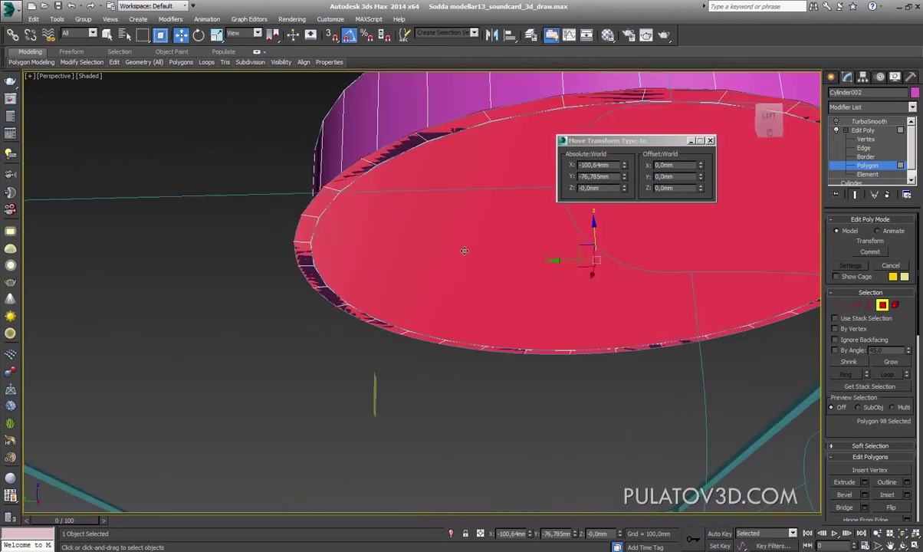
pyautogui.moveTo(543, 248)
pyautogui.keyDown('alt'); pyautogui.mouseDown(button='middle')
pyautogui.moveTo(556, 257)
pyautogui.moveTo(558, 303)
pyautogui.moveTo(480, 305)
pyautogui.mouseUp(button='middle'); pyautogui.keyUp('alt')
pyautogui.moveTo(528, 327)
pyautogui.keyDown('alt'); pyautogui.mouseDown(button='middle')
pyautogui.moveTo(546, 336)
pyautogui.moveTo(545, 324)
pyautogui.mouseUp(button='middle'); pyautogui.keyUp('alt')
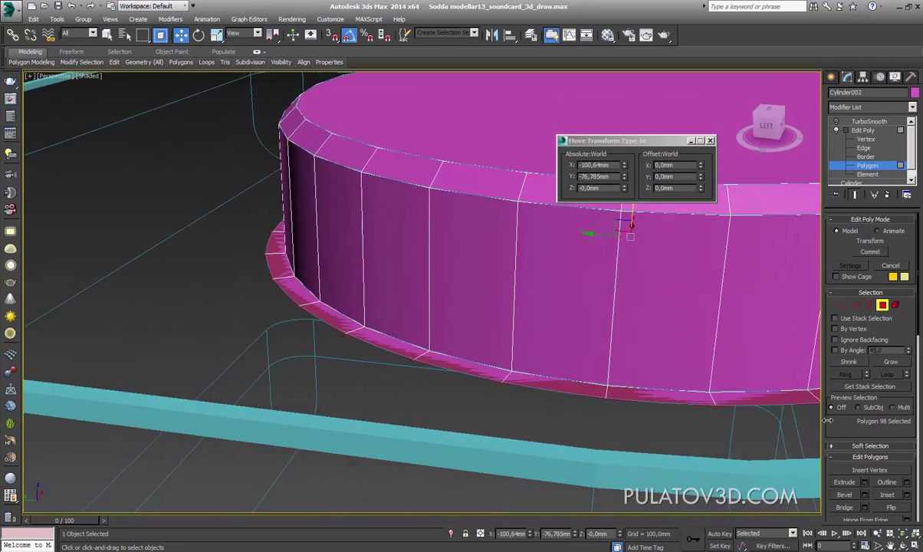
pyautogui.scroll(-2, 835, 406)
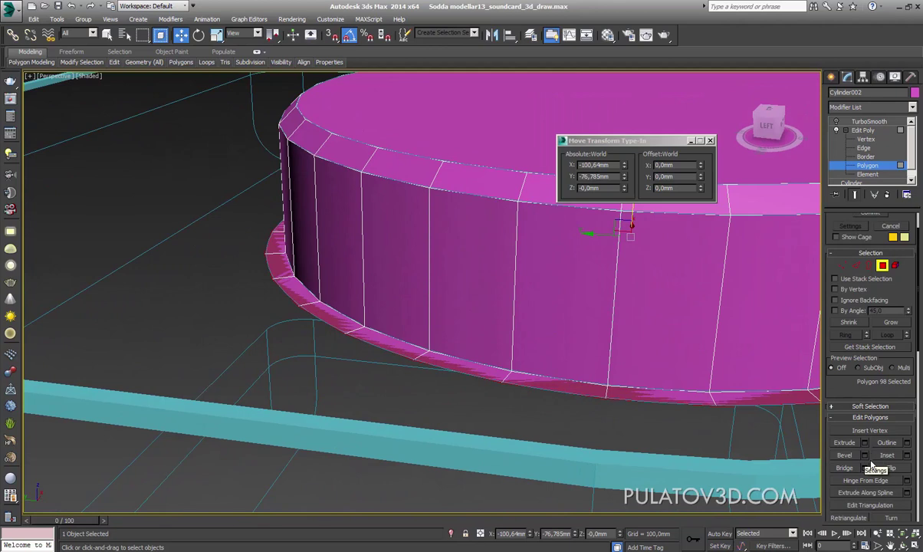
# Try a 4 mm bevel outline and an inward extrusion on the cap faces
pyautogui.click(864, 455)
pyautogui.moveTo(430, 331); pyautogui.dragTo(438, 336)
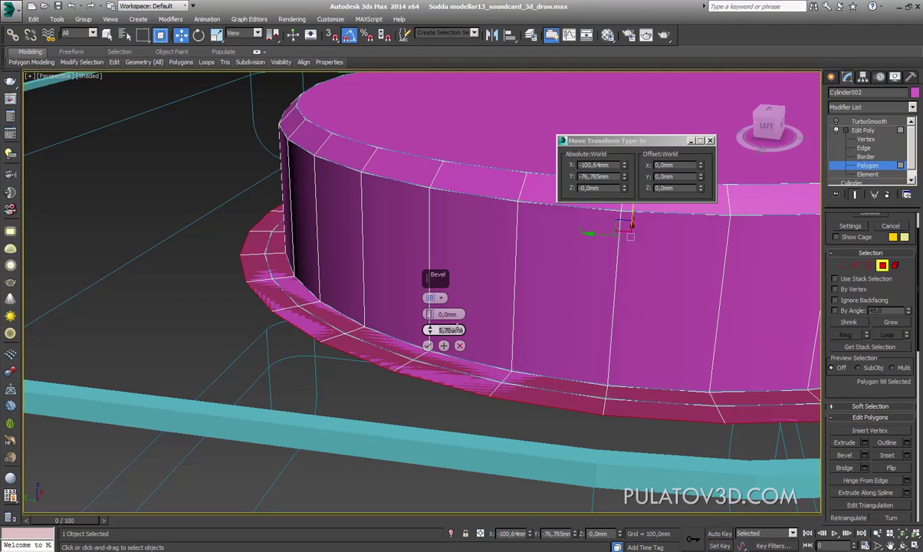
pyautogui.write('4')
pyautogui.press('Return')
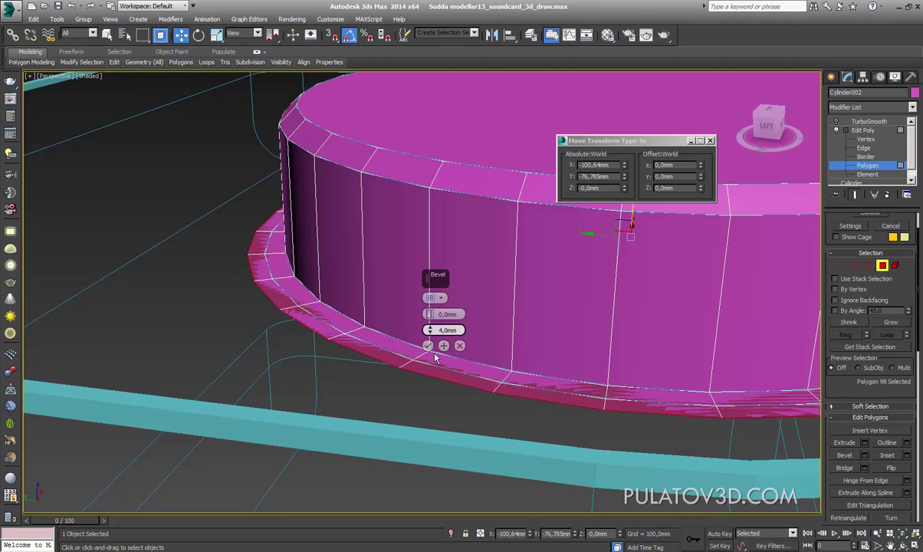
pyautogui.click(428, 346)
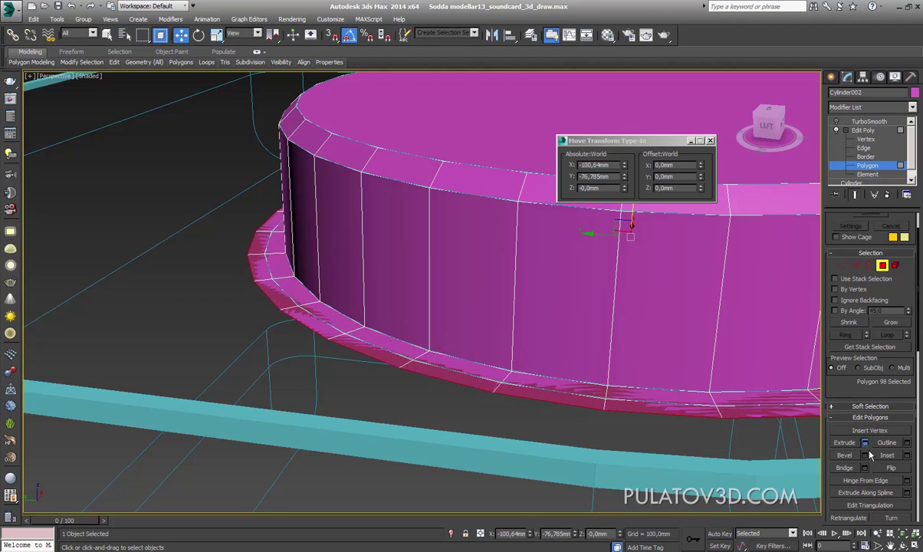
pyautogui.click(865, 442)
pyautogui.click(428, 330)
# Cancel the bevel, undo the earlier widening, and outline the flange faces by 2 mm
pyautogui.click(865, 455)
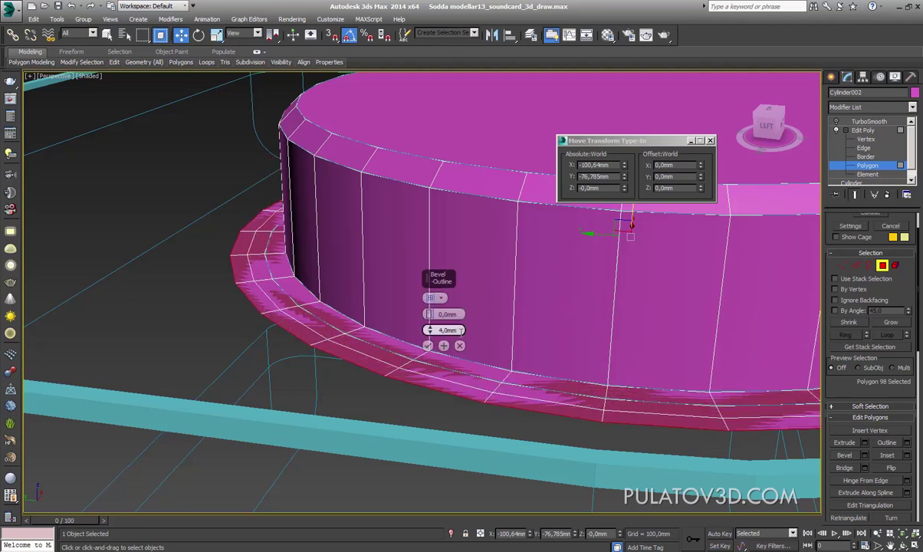
pyautogui.click(465, 347)
pyautogui.hotkey('ctrl', 'z')
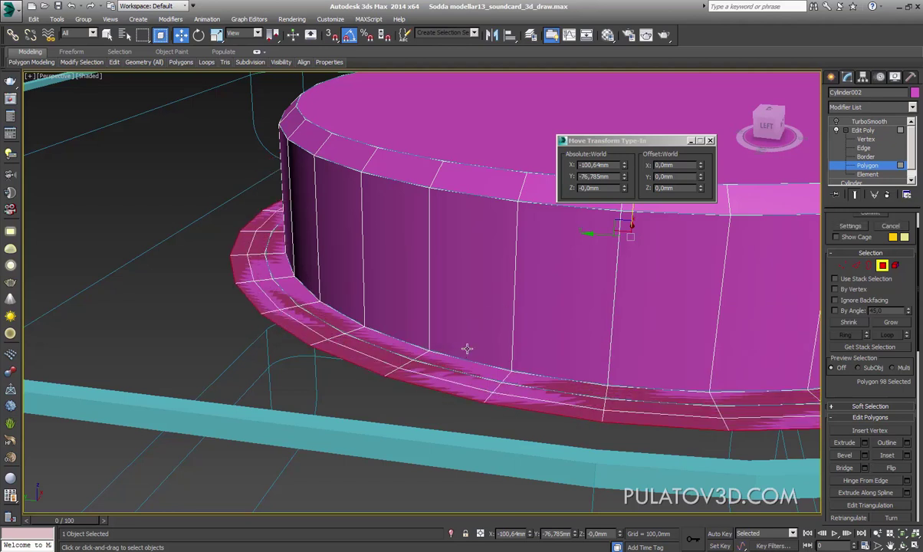
pyautogui.hotkey('ctrl', 'y')
pyautogui.hotkey('ctrl', 'z')
pyautogui.hotkey('ctrl', 'y')
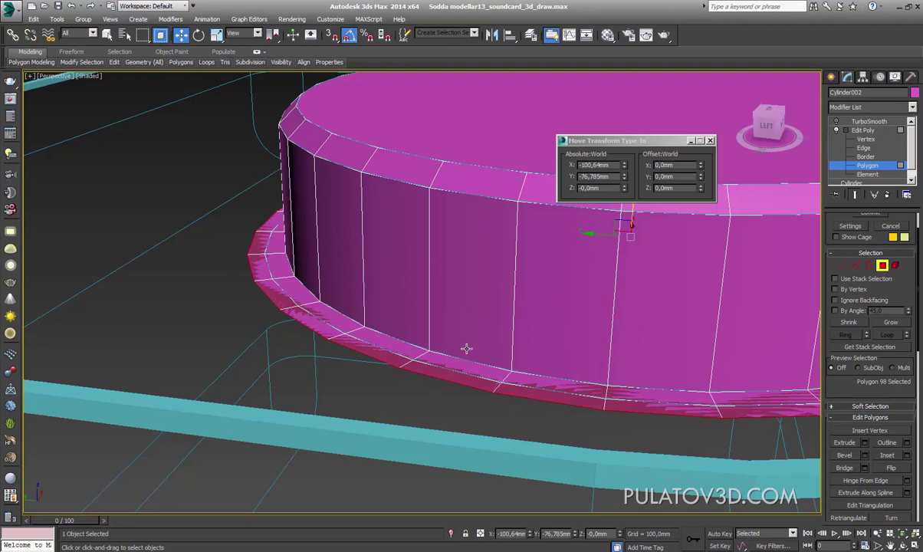
pyautogui.hotkey('ctrl', 'z')
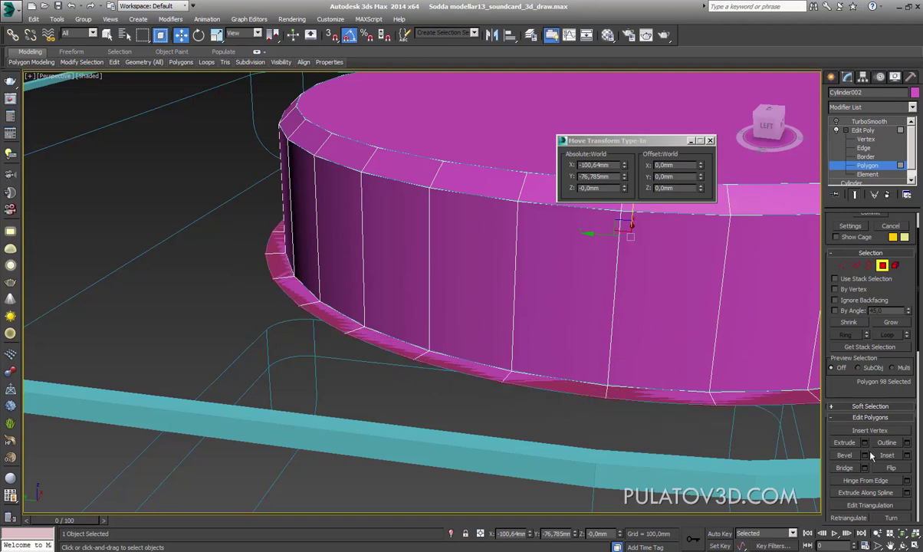
pyautogui.click(865, 456)
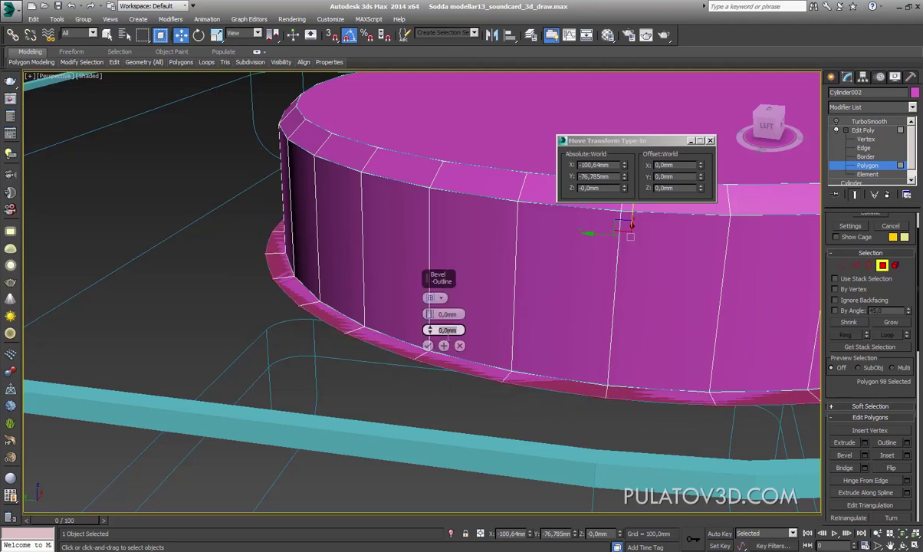
pyautogui.write('2')
pyautogui.press('Return')
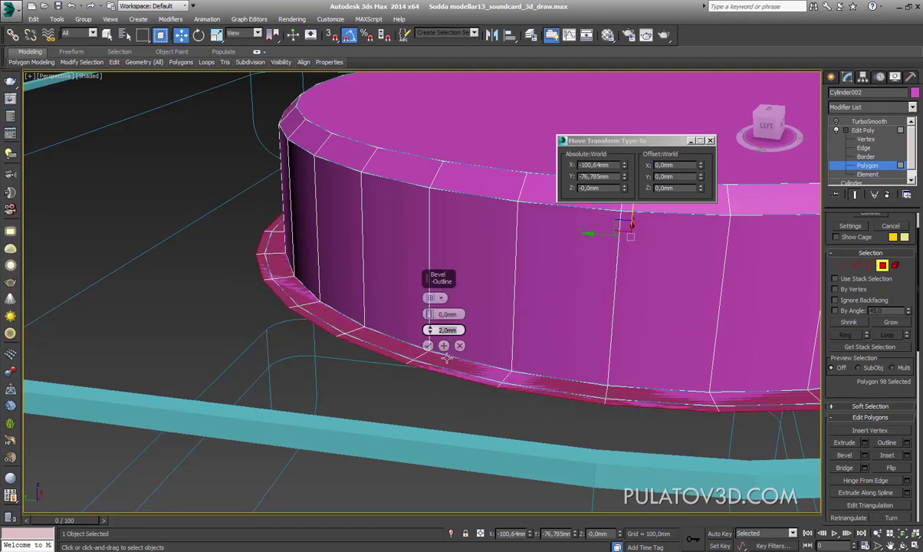
pyautogui.click(428, 346)
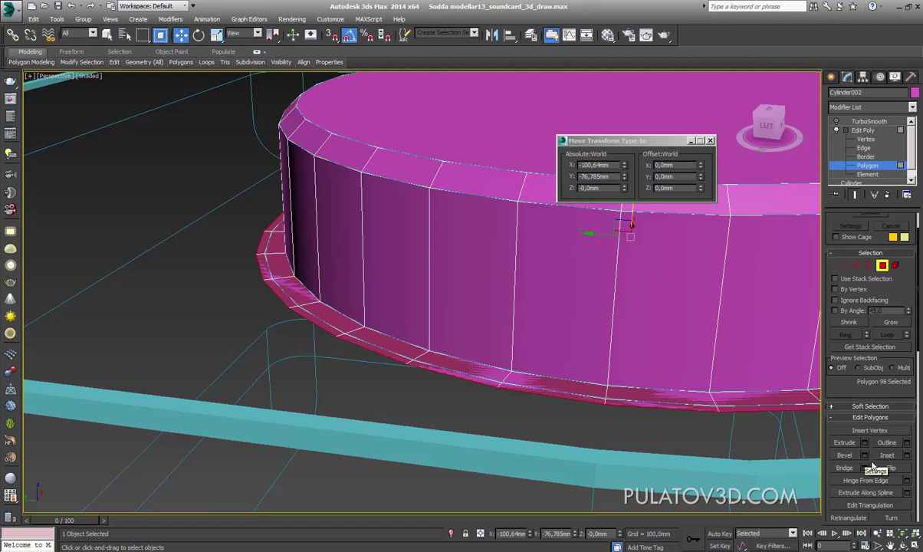
# Bevel the flange faces with 0 height and a 2 mm outline
pyautogui.click(865, 455)
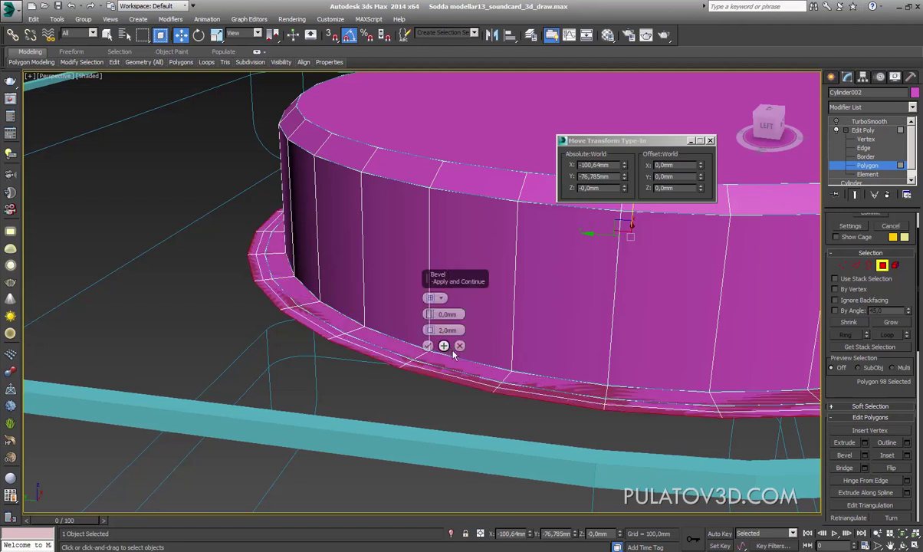
pyautogui.click(428, 345)
pyautogui.scroll(-3, 489, 338)
pyautogui.scroll(3, 489, 337)
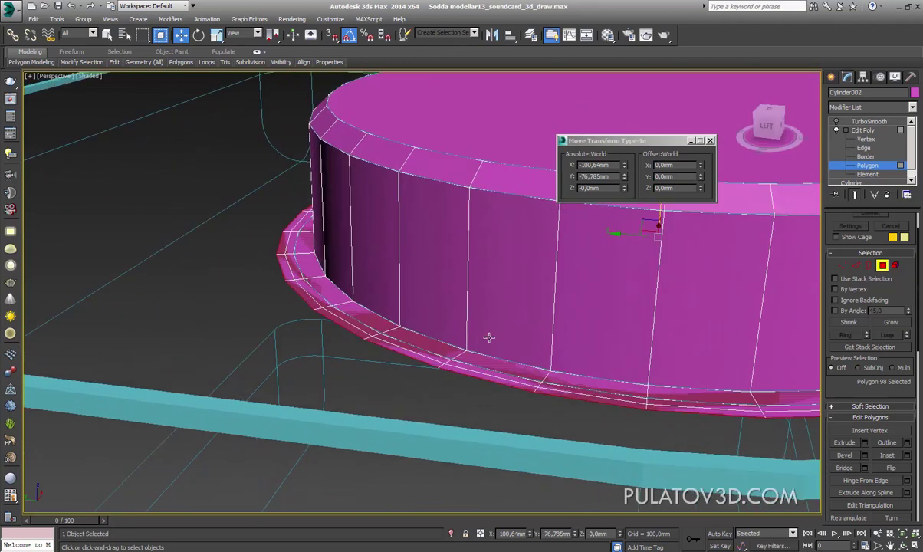
pyautogui.moveTo(388, 312)
pyautogui.keyDown('alt'); pyautogui.mouseDown(button='middle')
pyautogui.moveTo(445, 309)
pyautogui.moveTo(439, 360)
pyautogui.mouseUp(button='middle'); pyautogui.keyUp('alt')
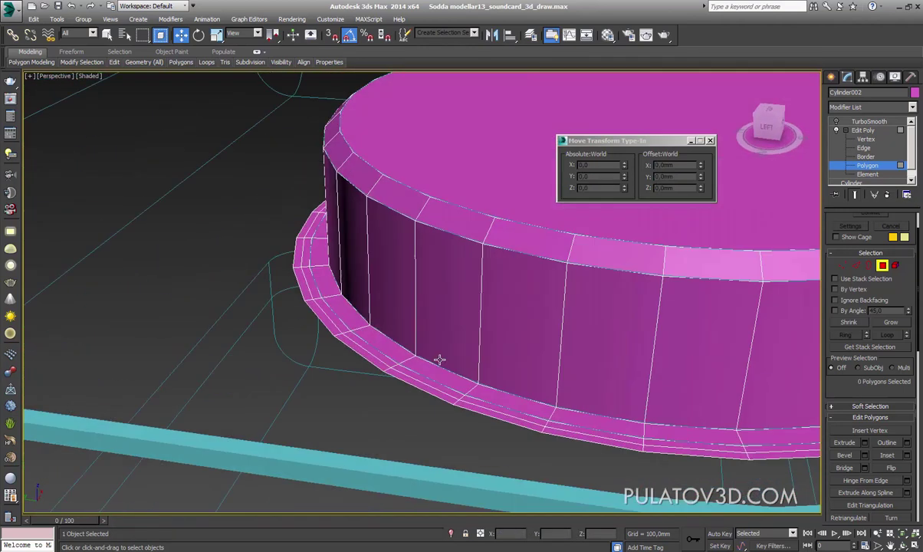
# Select the full ring of faces on the lower step and delete it
pyautogui.click(334, 295)
pyautogui.keyDown('shift'); pyautogui.click(372, 328); pyautogui.keyUp('shift')
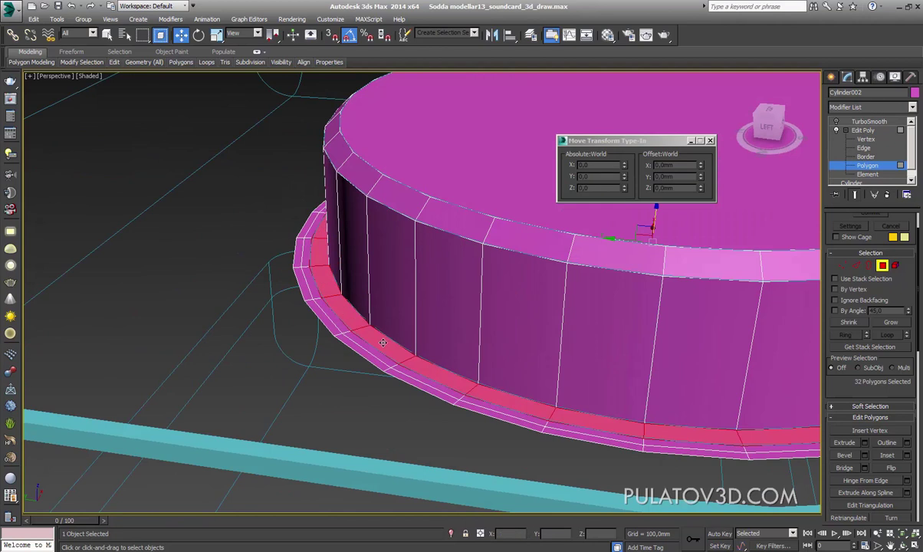
pyautogui.click(346, 314)
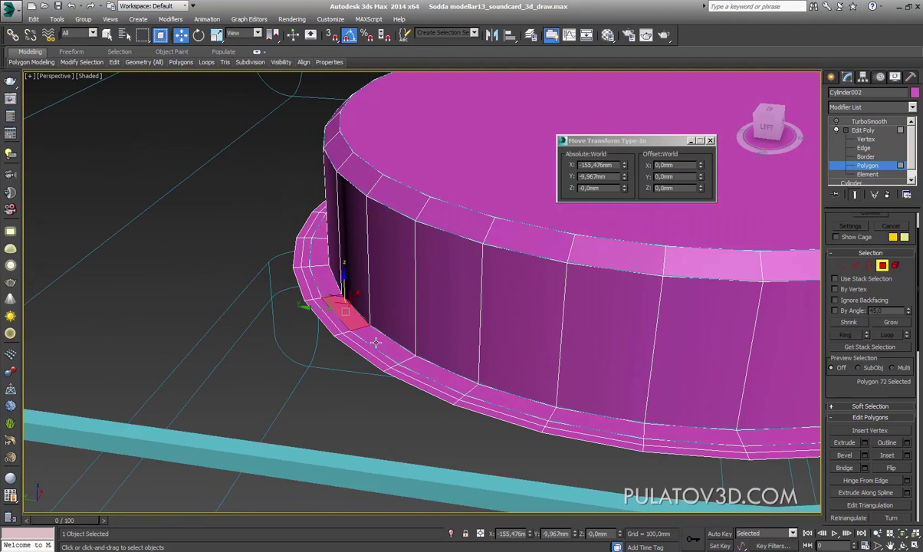
pyautogui.keyDown('shift'); pyautogui.click(353, 323); pyautogui.keyUp('shift')
pyautogui.keyDown('alt'); pyautogui.moveTo(458, 408); pyautogui.dragTo(352, 383, button='middle'); pyautogui.keyUp('alt')
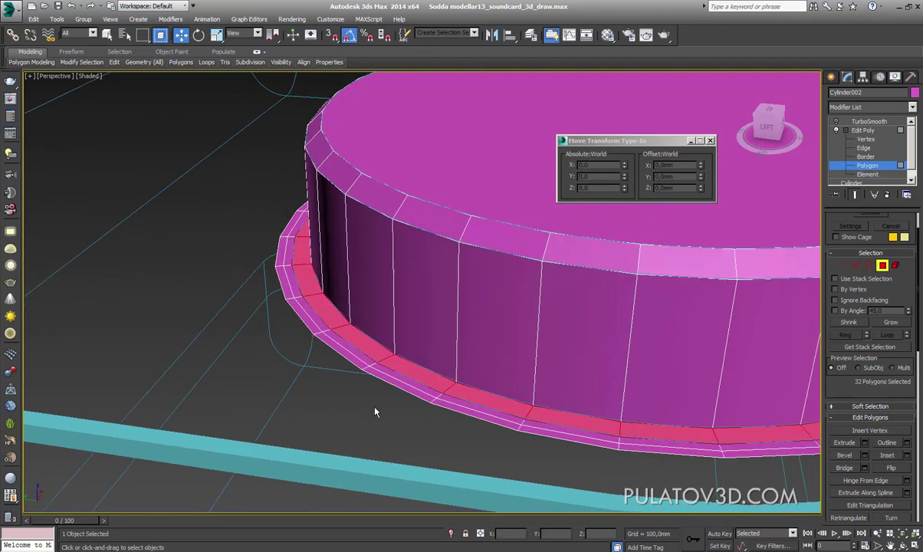
pyautogui.press('Delete')
pyautogui.moveTo(412, 392)
pyautogui.keyDown('alt'); pyautogui.mouseDown(button='middle')
pyautogui.moveTo(437, 397)
pyautogui.moveTo(402, 378)
pyautogui.moveTo(435, 387)
pyautogui.moveTo(419, 393)
pyautogui.moveTo(621, 322)
pyautogui.mouseUp(button='middle'); pyautogui.keyUp('alt')
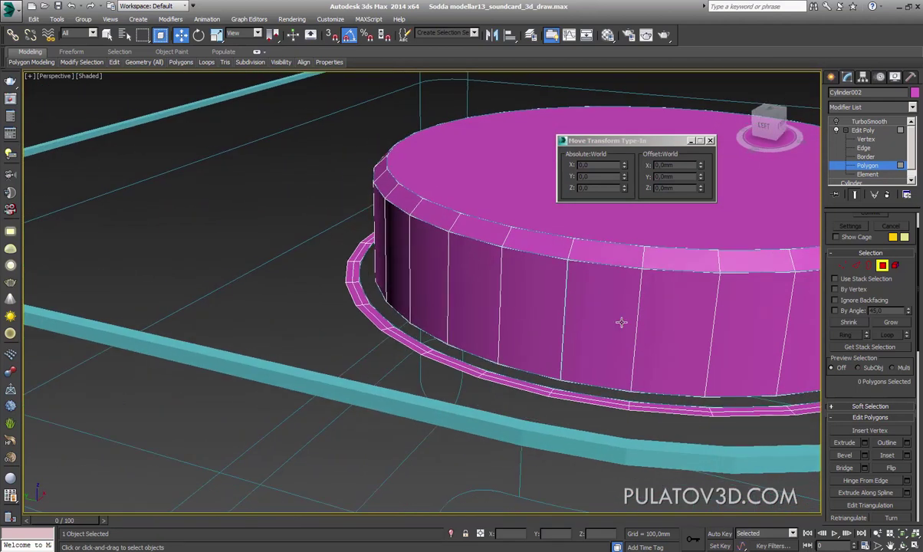
# Extrude the open border edges by -2 mm to form a downward groove wall
pyautogui.click(868, 264)
pyautogui.click(609, 261)
pyautogui.moveTo(609, 261)
pyautogui.keyDown('alt'); pyautogui.mouseDown(button='middle')
pyautogui.moveTo(453, 383)
pyautogui.moveTo(401, 309)
pyautogui.moveTo(472, 507)
pyautogui.moveTo(365, 276)
pyautogui.mouseUp(button='middle'); pyautogui.keyUp('alt')
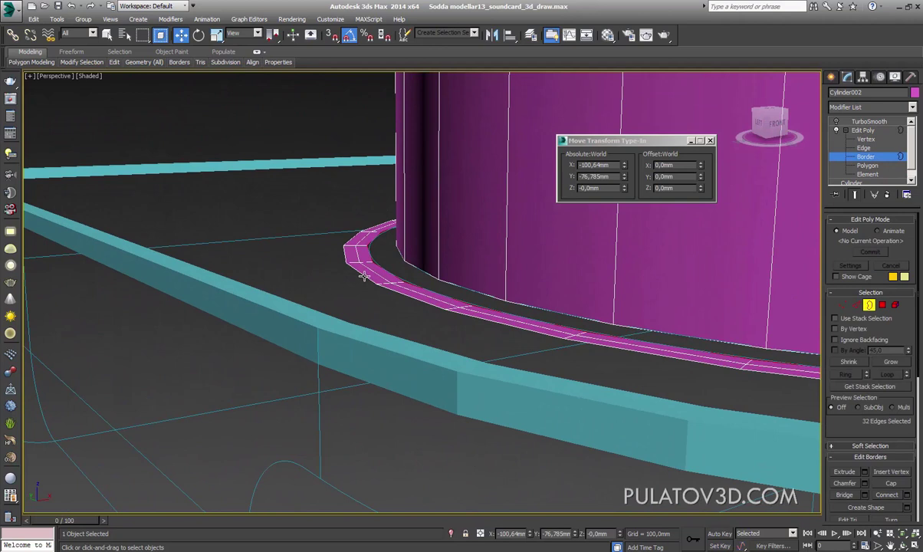
pyautogui.click(852, 476)
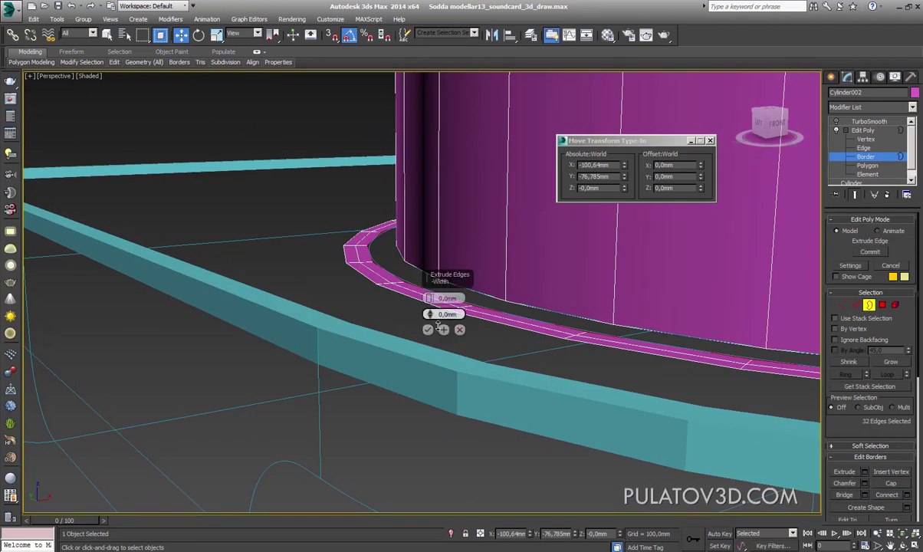
pyautogui.moveTo(439, 316); pyautogui.dragTo(439, 304)
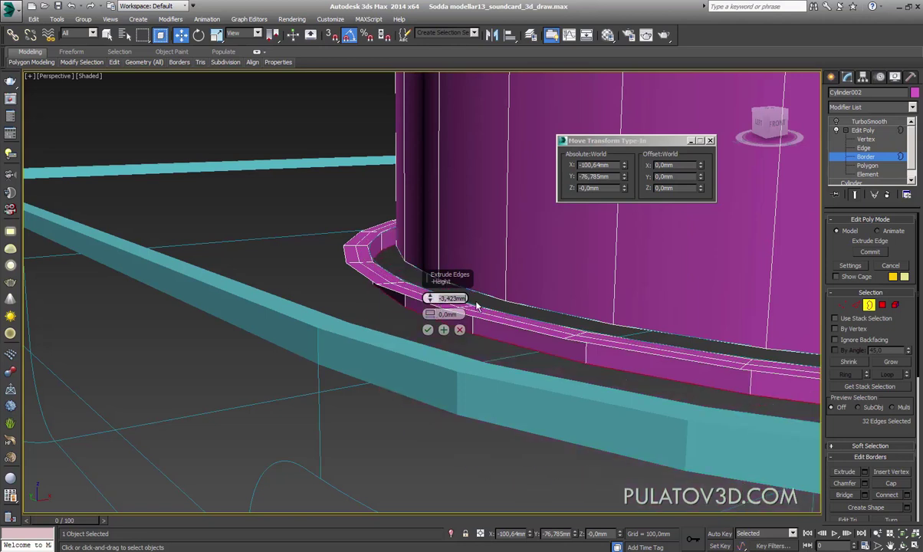
pyautogui.write('2')
pyautogui.press('Return')
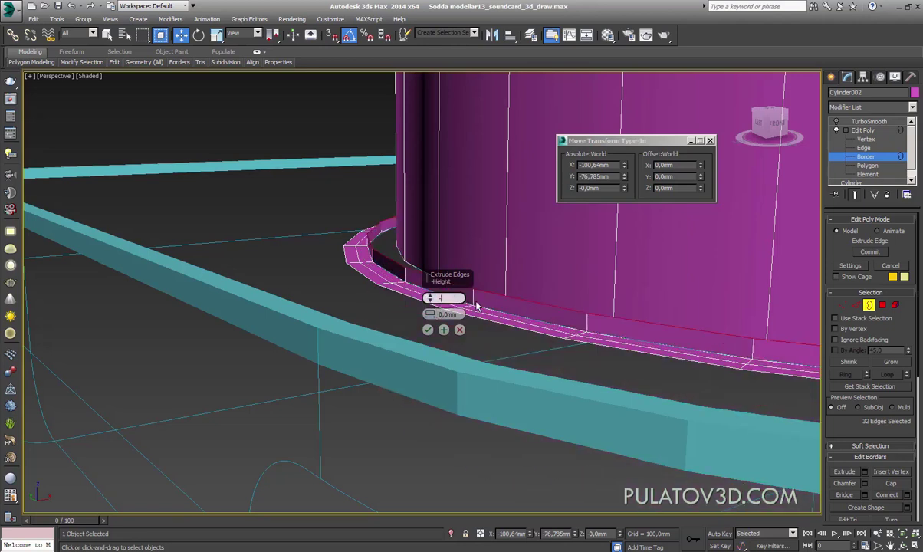
pyautogui.write('2')
pyautogui.press('Return')
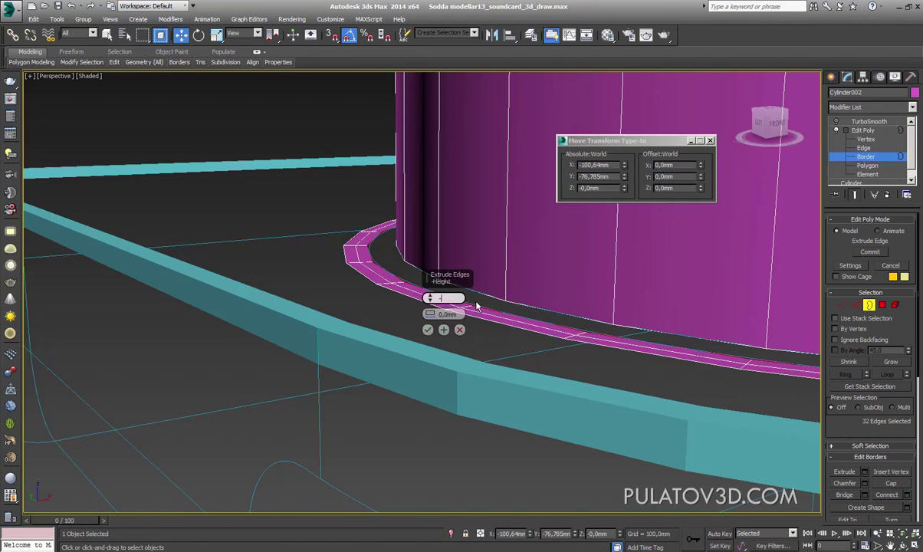
pyautogui.write('2')
pyautogui.press('Return')
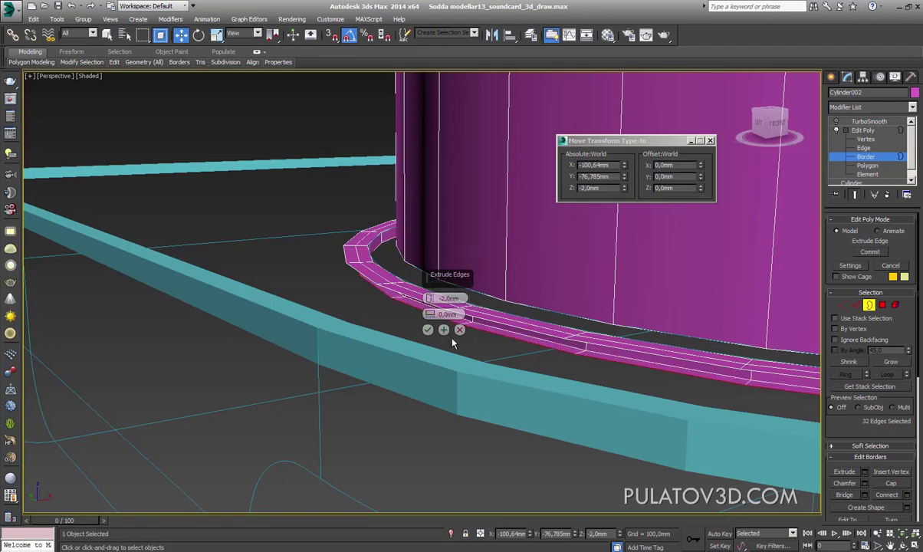
pyautogui.click(460, 330)
# Orbit around the base to inspect the extruded strip in wireframe
pyautogui.keyDown('alt'); pyautogui.moveTo(460, 348); pyautogui.dragTo(460, 329, button='middle'); pyautogui.keyUp('alt')
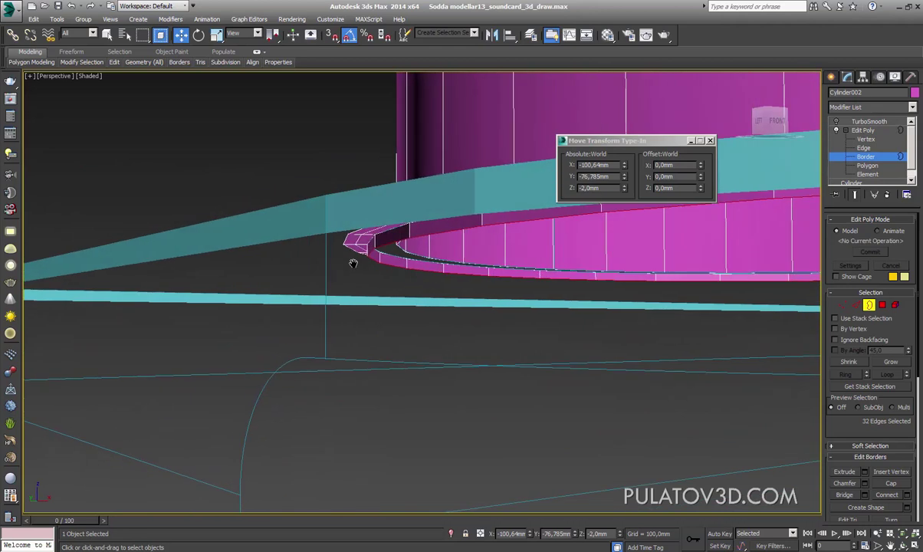
pyautogui.scroll(-5, 261, 260)
pyautogui.keyDown('alt'); pyautogui.moveTo(352, 280); pyautogui.dragTo(356, 299, button='middle'); pyautogui.keyUp('alt')
pyautogui.scroll(6, 357, 303)
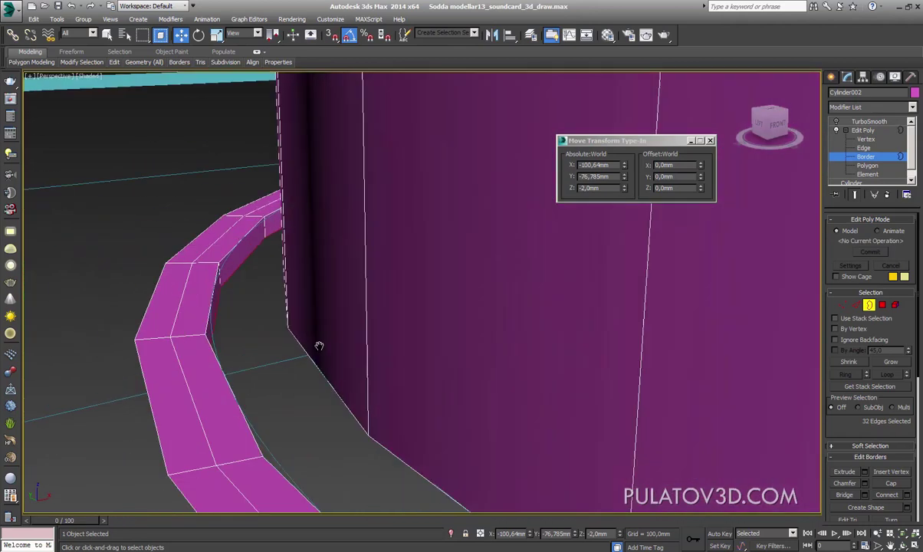
pyautogui.press('F3')
pyautogui.scroll(-3, 341, 280)
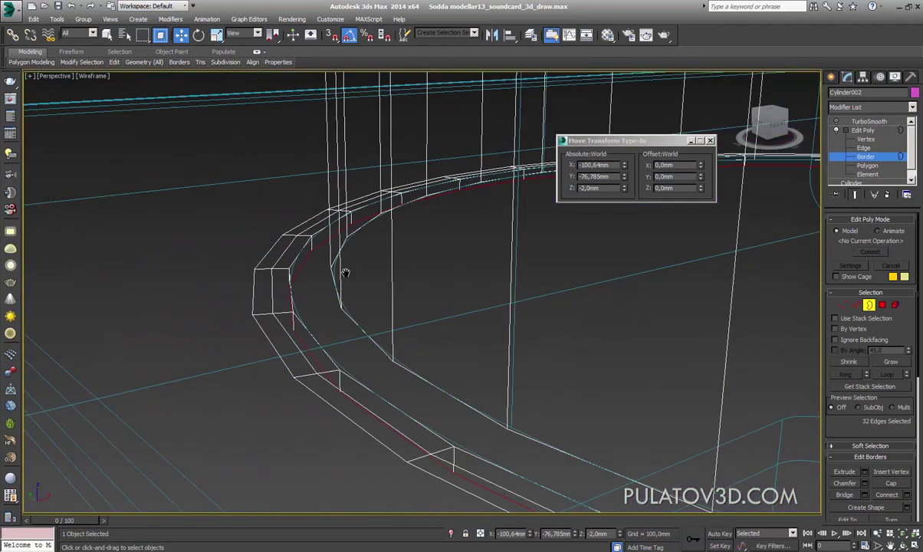
# Clone the 32-polygon strip slightly downward as a new element
pyautogui.click(885, 306)
pyautogui.click(322, 239)
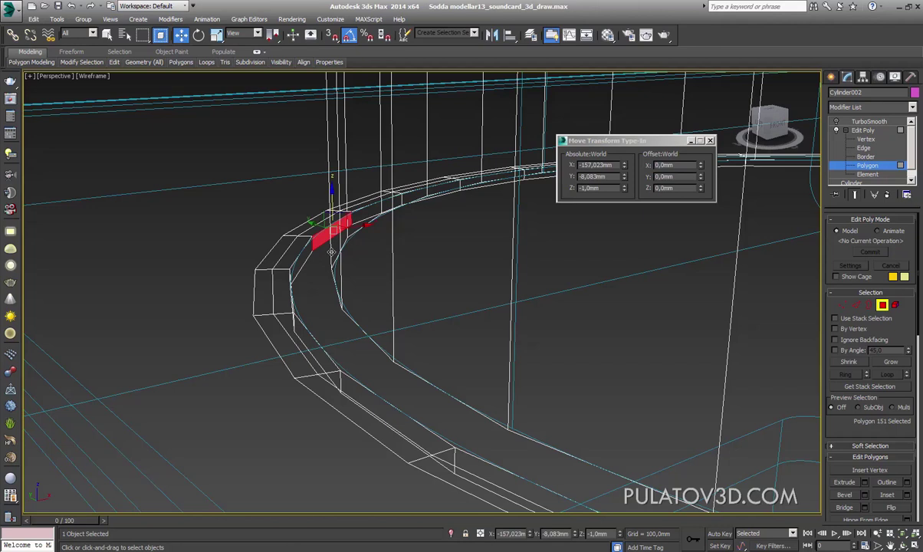
pyautogui.keyDown('shift'); pyautogui.click(318, 264); pyautogui.keyUp('shift')
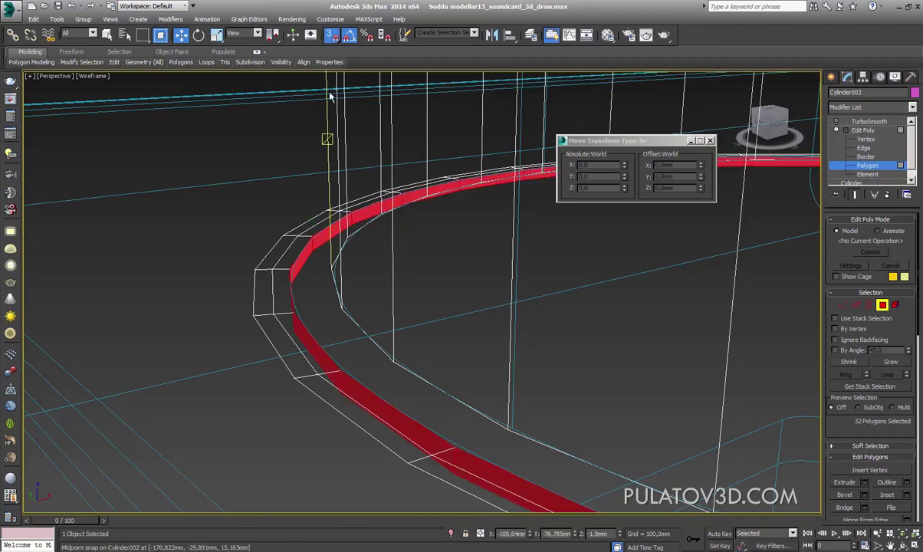
pyautogui.scroll(3, 321, 265)
pyautogui.moveTo(320, 265); pyautogui.dragTo(323, 265, button='middle')
pyautogui.keyDown('shift'); pyautogui.moveTo(326, 270); pyautogui.dragTo(328, 280); pyautogui.keyUp('shift')
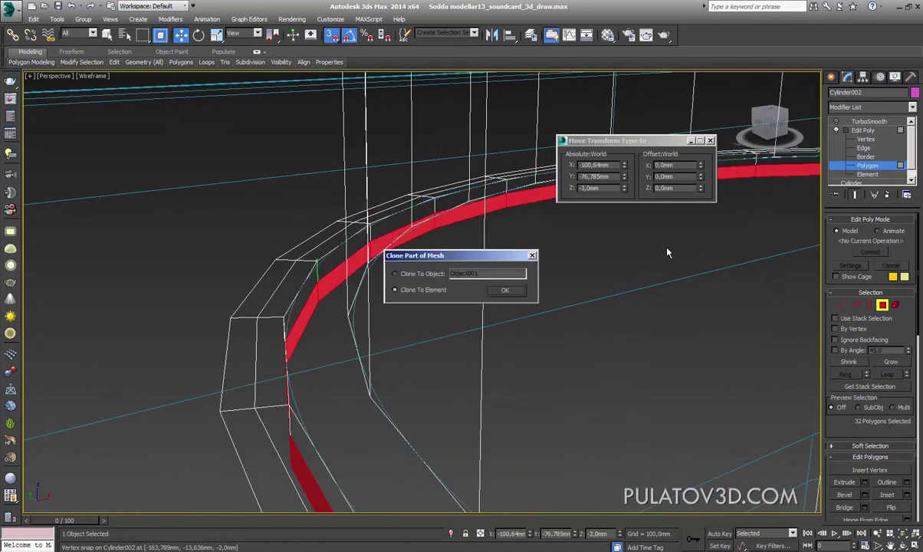
pyautogui.click(504, 293)
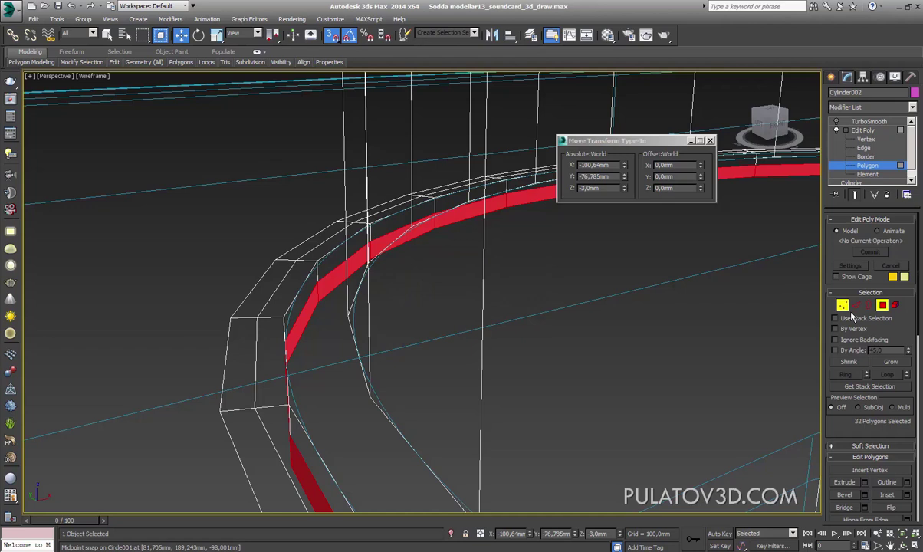
# Select all cylinder vertices and weld them, reducing 288 vertices to 256
pyautogui.press('1')
pyautogui.press('z')
pyautogui.hotkey('ctrl', 'a')
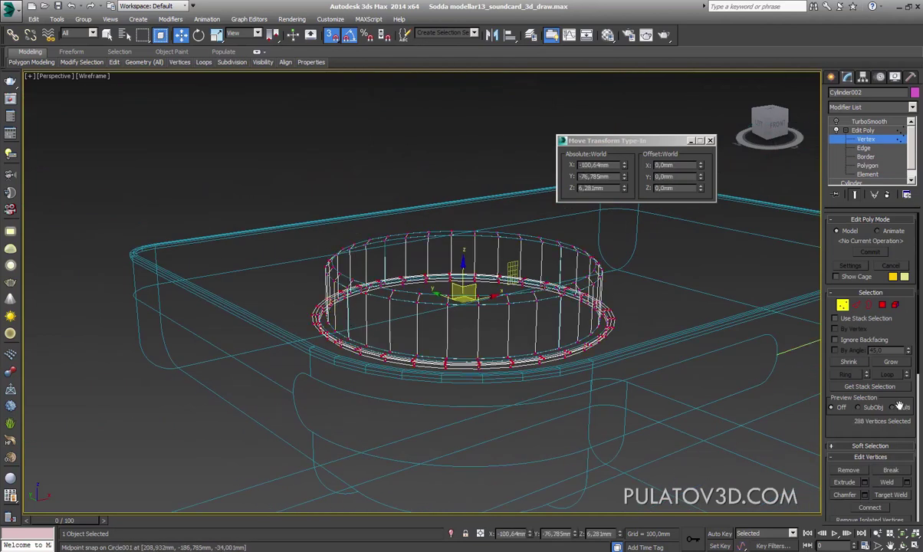
pyautogui.click(908, 483)
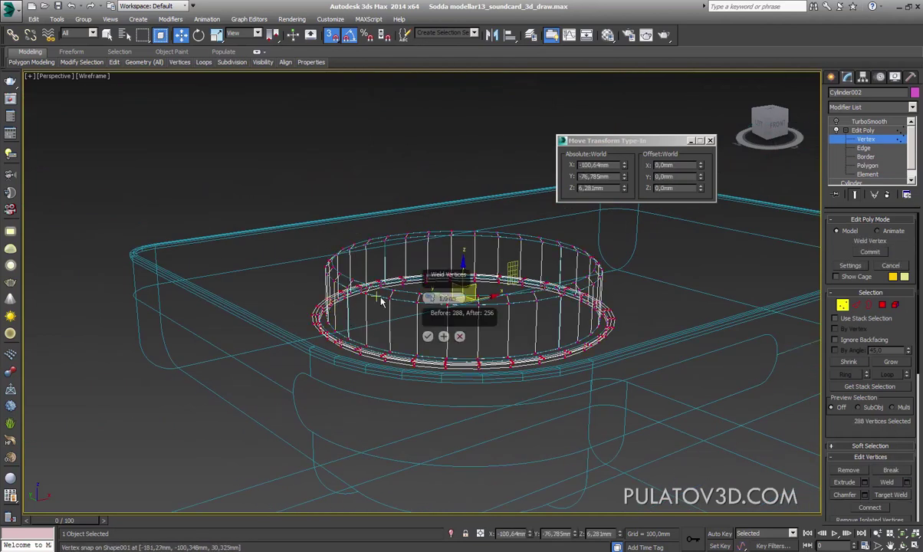
pyautogui.click(427, 336)
pyautogui.scroll(3, 436, 344)
pyautogui.scroll(3, 264, 303)
pyautogui.scroll(-5, 262, 273)
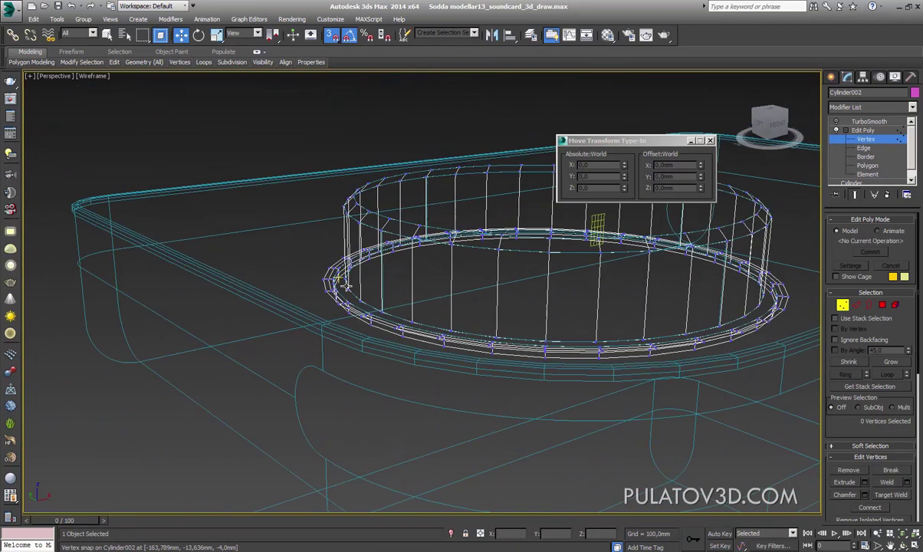
pyautogui.scroll(-3, 344, 287)
pyautogui.click(832, 77)
pyautogui.scroll(-3, 382, 283)
# Select Shape002 in shaded view and go to its Edit Poly level
pyautogui.press('F3')
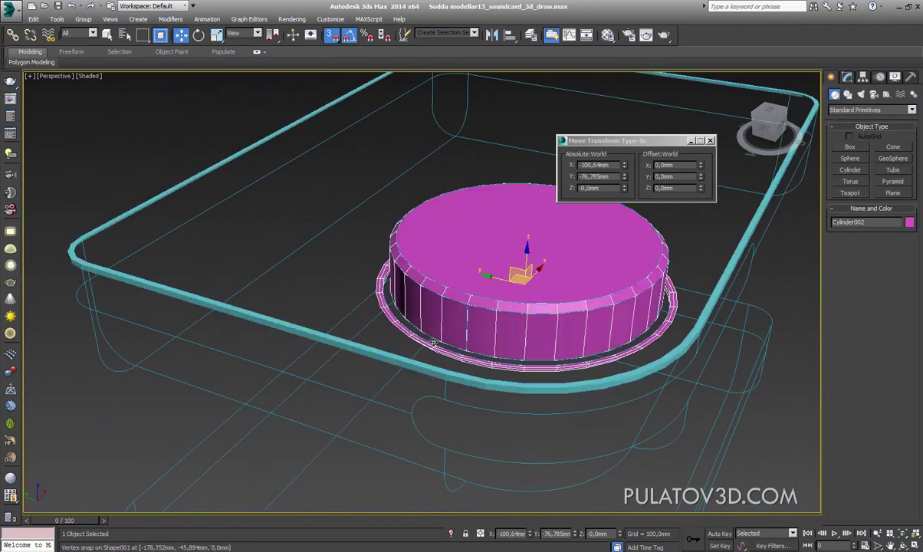
pyautogui.scroll(3, 434, 342)
pyautogui.scroll(2, 379, 327)
pyautogui.click(380, 331)
pyautogui.scroll(-5, 382, 335)
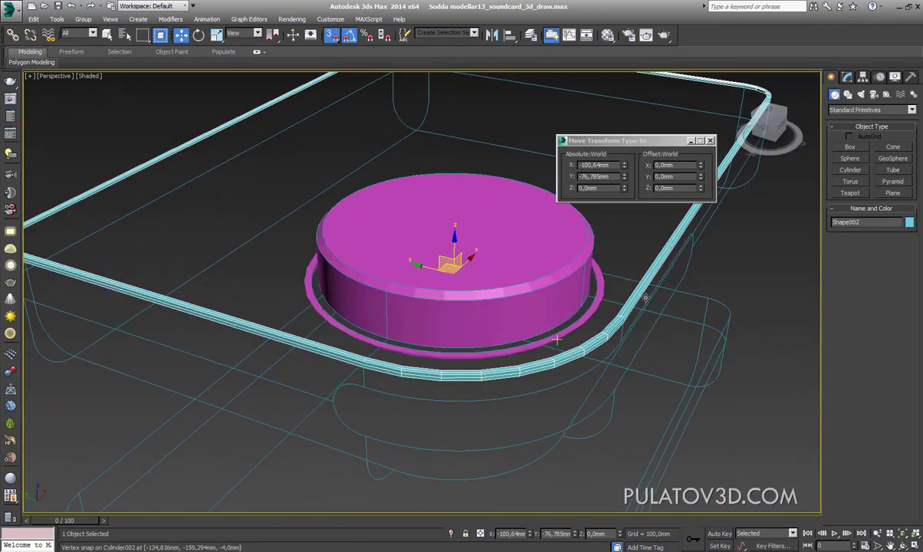
pyautogui.click(847, 77)
pyautogui.click(863, 131)
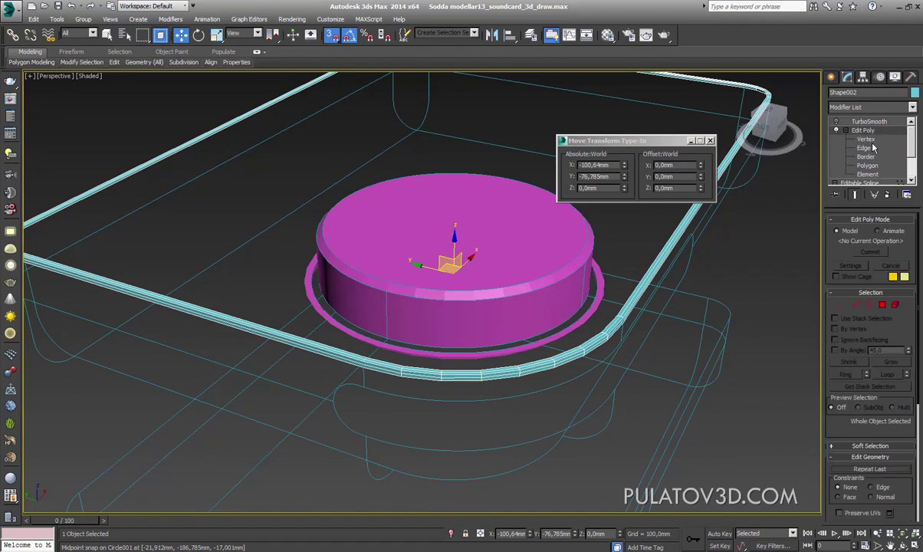
# Attach the magenta knob cylinder to Shape002 as one mesh
pyautogui.scroll(-3, 859, 395)
pyautogui.click(845, 416)
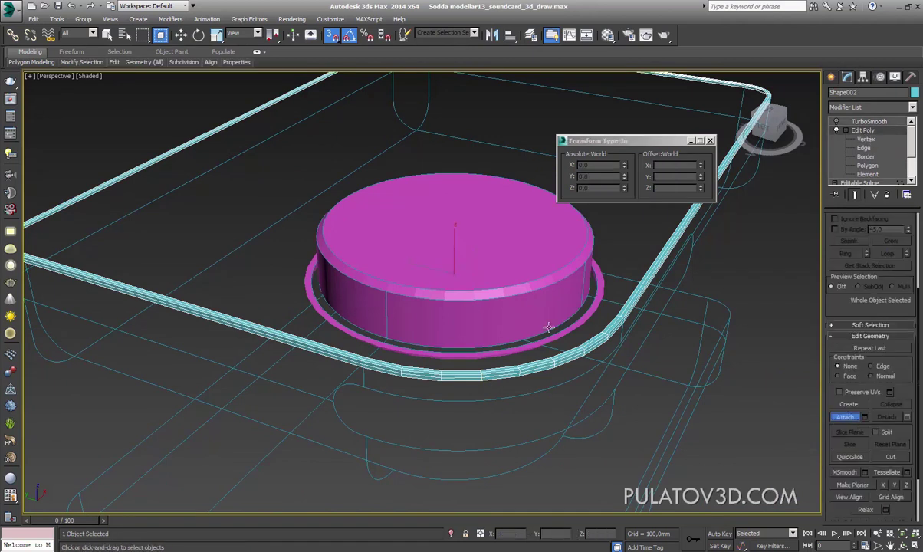
pyautogui.click(534, 321)
pyautogui.scroll(5, 674, 315)
pyautogui.moveTo(674, 315)
pyautogui.keyDown('alt'); pyautogui.mouseDown(button='middle')
pyautogui.moveTo(496, 249)
pyautogui.moveTo(589, 304)
pyautogui.mouseUp(button='middle'); pyautogui.keyUp('alt')
pyautogui.scroll(-4, 590, 304)
# In Edge mode with wireframe on, select the first edges along the outer rim and ring
pyautogui.click(864, 147)
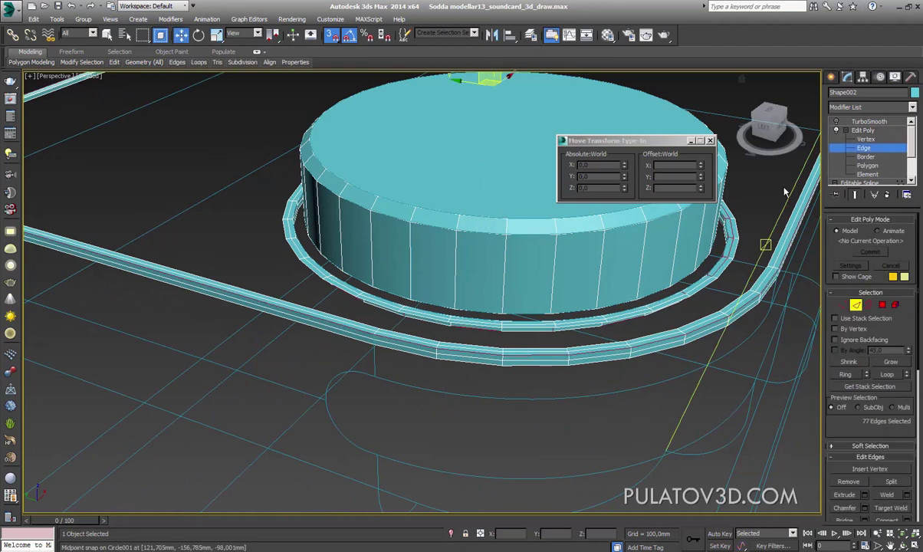
pyautogui.press('w')
pyautogui.scroll(4, 453, 391)
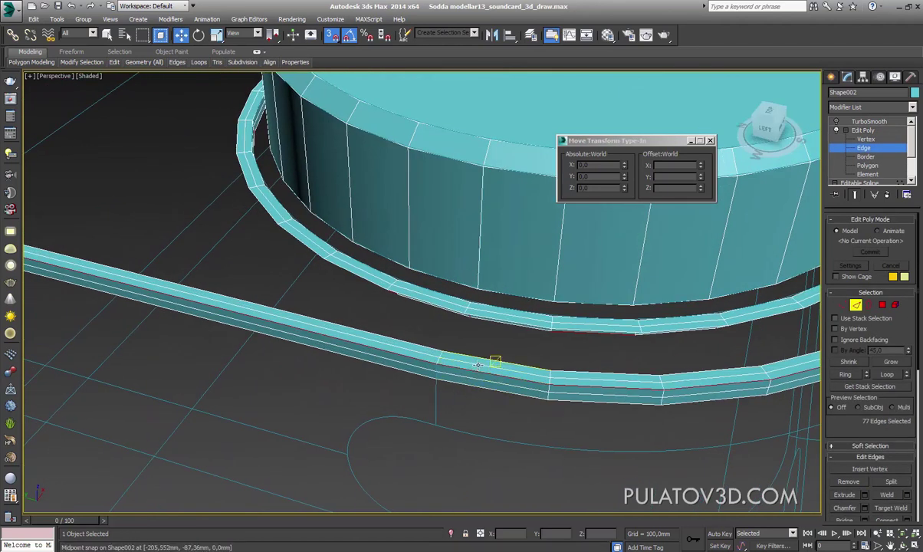
pyautogui.click(472, 351)
pyautogui.keyDown('alt'); pyautogui.moveTo(511, 371); pyautogui.dragTo(627, 399, button='middle'); pyautogui.keyUp('alt')
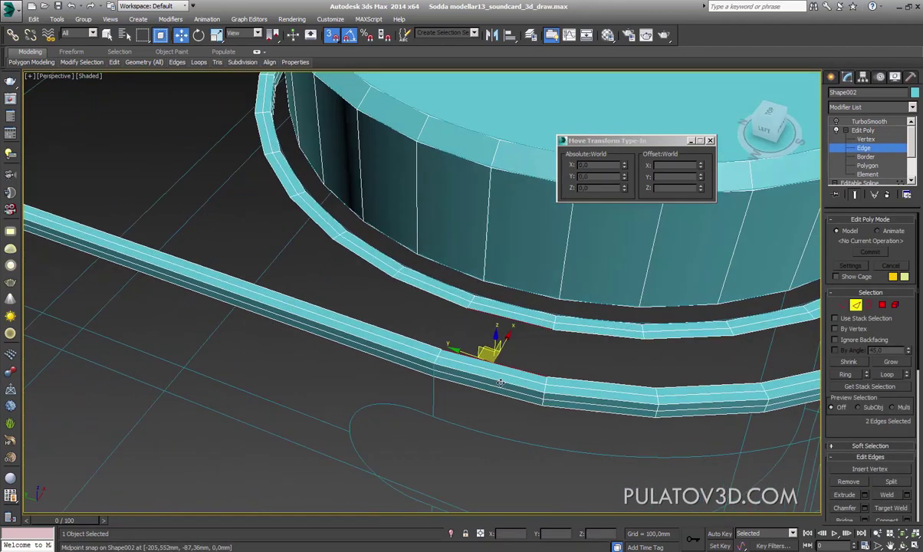
pyautogui.keyDown('ctrl'); pyautogui.click(618, 393); pyautogui.keyUp('ctrl')
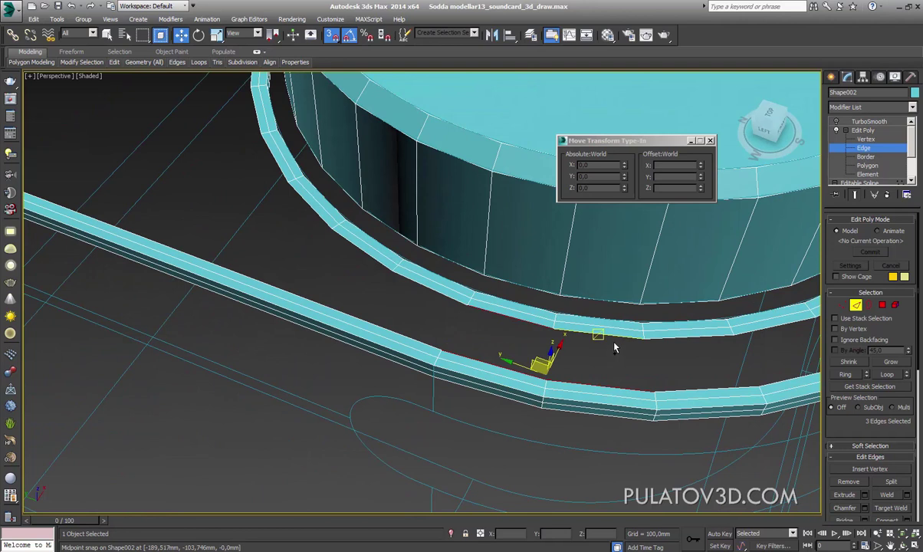
pyautogui.scroll(5, 633, 381)
pyautogui.scroll(-5, 633, 381)
pyautogui.press('F3')
pyautogui.scroll(-3, 568, 359)
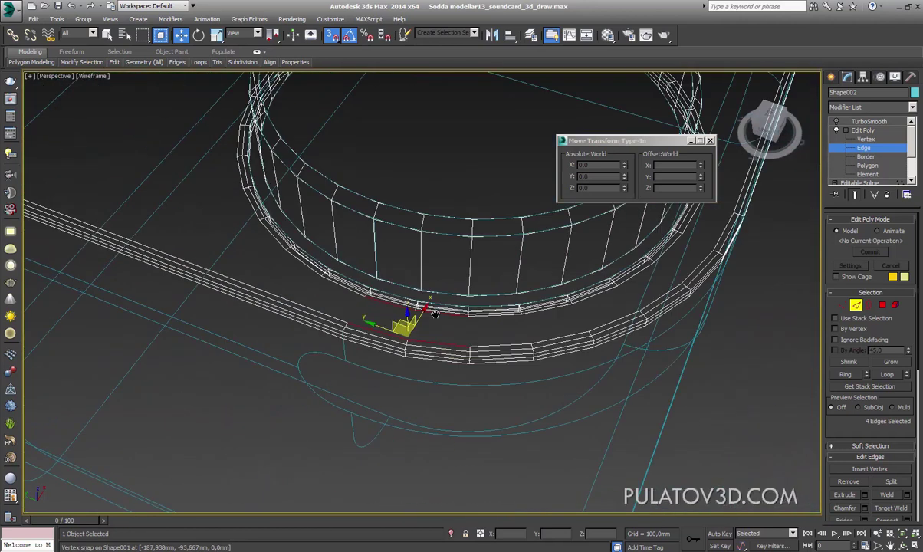
pyautogui.keyDown('ctrl'); pyautogui.click(473, 344); pyautogui.keyUp('ctrl')
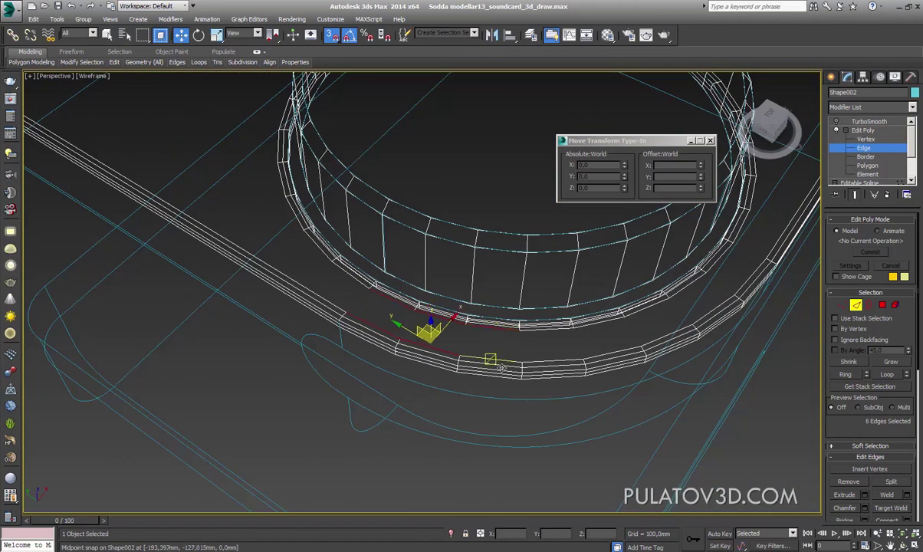
pyautogui.keyDown('ctrl'); pyautogui.click(527, 348); pyautogui.keyUp('ctrl')
pyautogui.keyDown('ctrl'); pyautogui.click(545, 336); pyautogui.keyUp('ctrl')
# Add the remaining rim and inner ring edges across the gap, 16 in total
pyautogui.scroll(2, 537, 341)
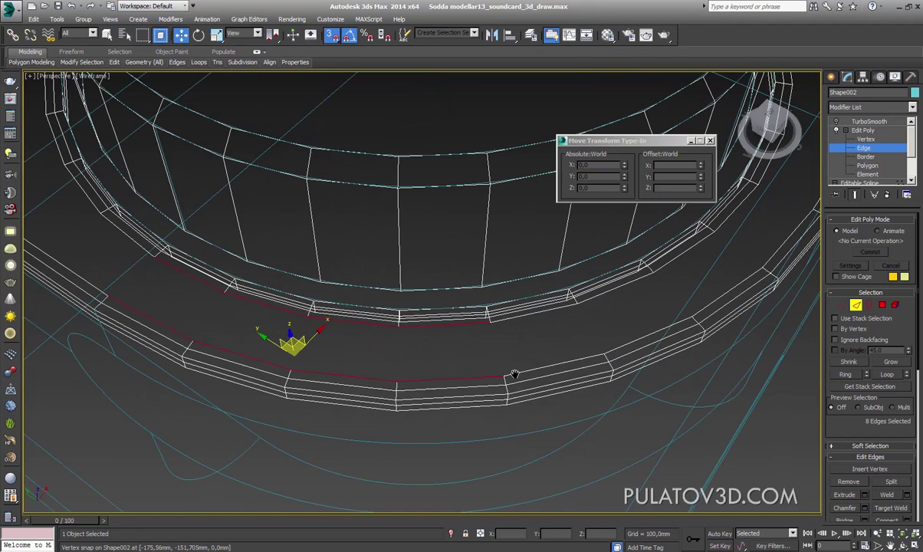
pyautogui.scroll(2, 529, 341)
pyautogui.keyDown('ctrl'); pyautogui.click(506, 376); pyautogui.keyUp('ctrl')
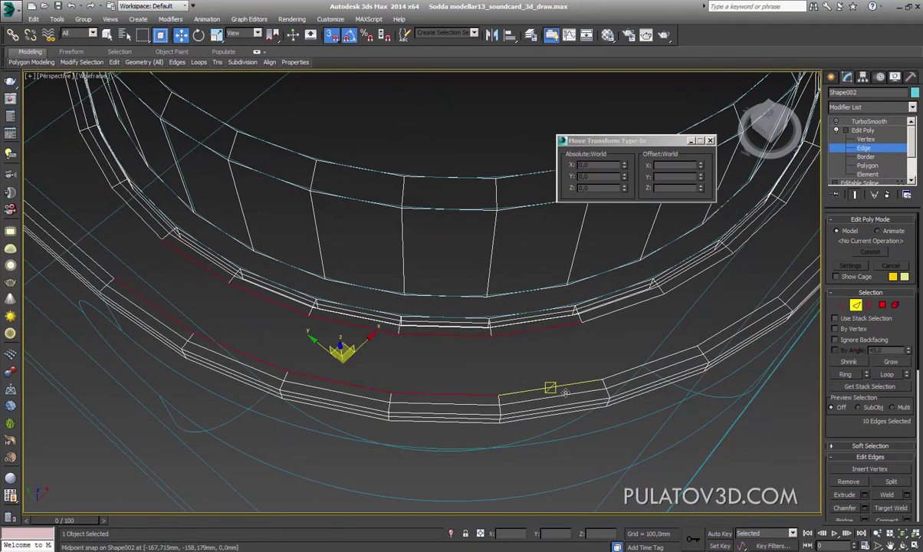
pyautogui.keyDown('alt'); pyautogui.moveTo(507, 376); pyautogui.dragTo(489, 395, button='middle'); pyautogui.keyUp('alt')
pyautogui.keyDown('ctrl'); pyautogui.click(491, 390); pyautogui.keyUp('ctrl')
pyautogui.keyDown('ctrl'); pyautogui.click(484, 326); pyautogui.keyUp('ctrl')
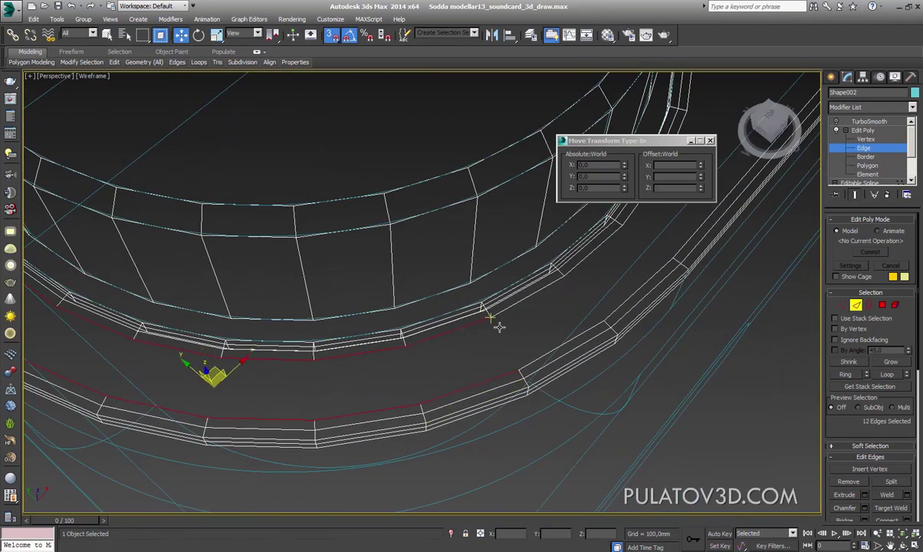
pyautogui.keyDown('ctrl'); pyautogui.click(489, 316); pyautogui.keyUp('ctrl')
pyautogui.keyDown('ctrl'); pyautogui.click(544, 370); pyautogui.keyUp('ctrl')
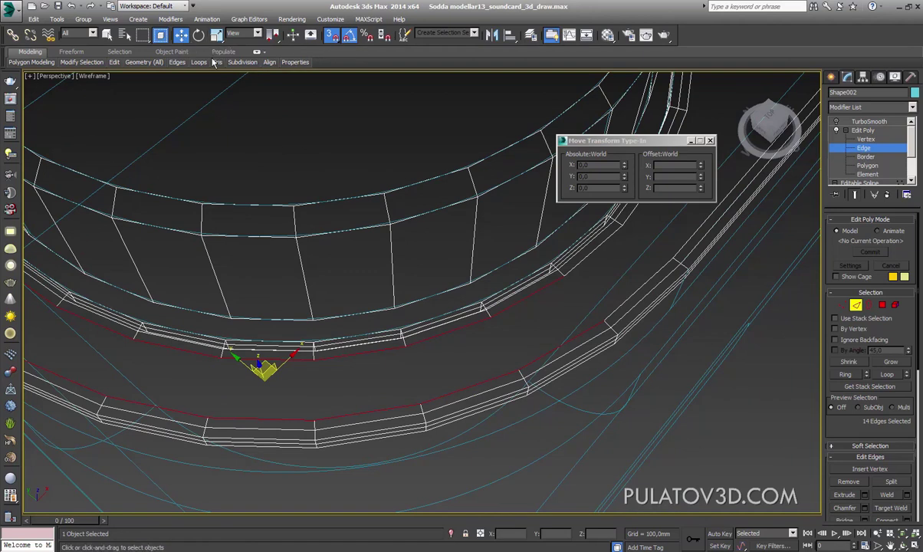
pyautogui.moveTo(517, 290); pyautogui.dragTo(392, 304, button='middle')
pyautogui.keyDown('ctrl'); pyautogui.click(464, 257); pyautogui.keyUp('ctrl')
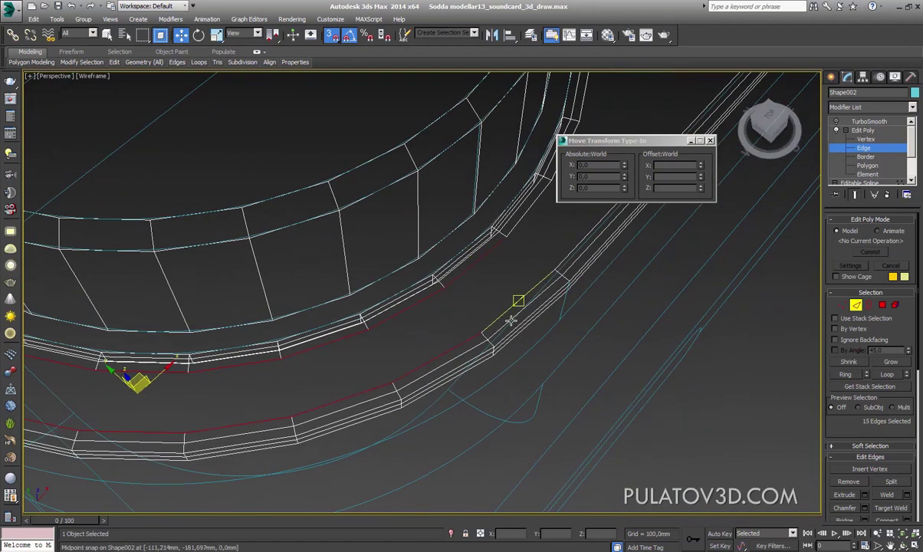
pyautogui.keyDown('ctrl'); pyautogui.click(505, 311); pyautogui.keyUp('ctrl')
pyautogui.moveTo(488, 274); pyautogui.dragTo(488, 320, button='middle')
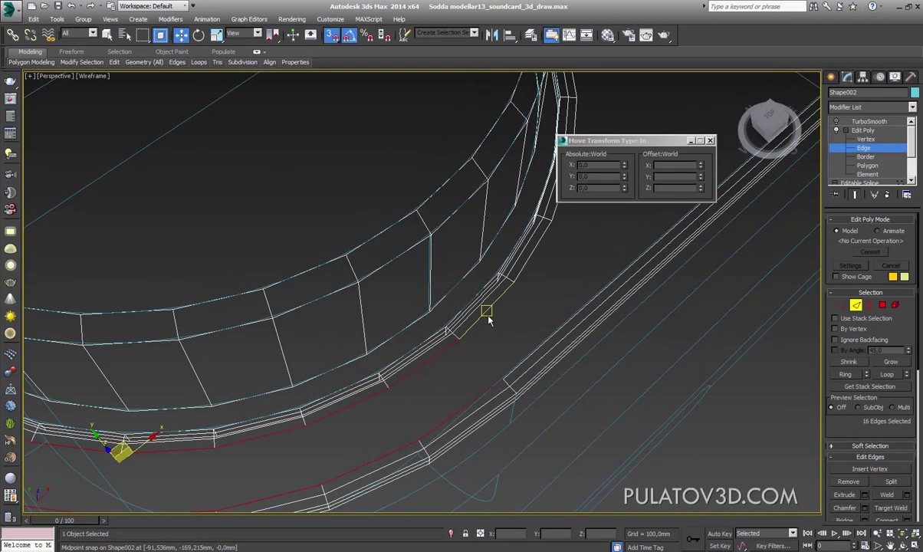
pyautogui.scroll(-4, 461, 358)
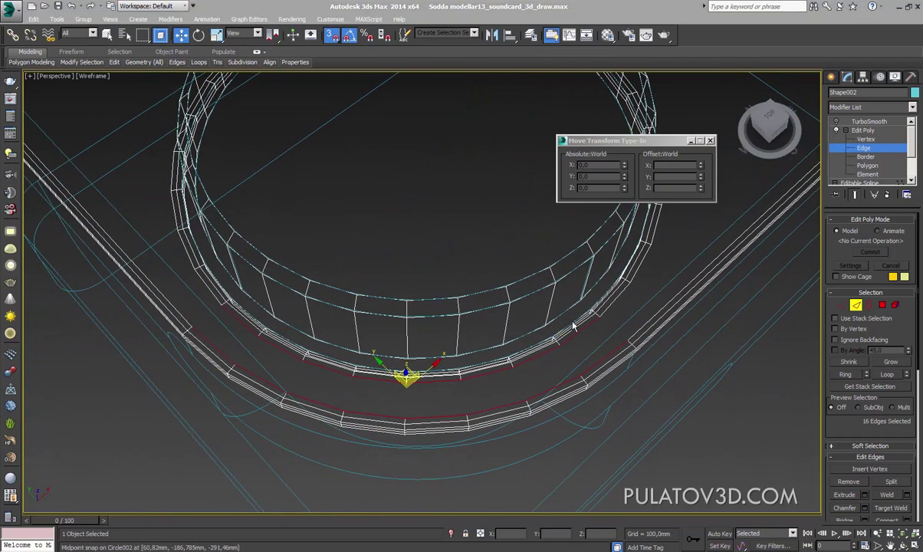
pyautogui.keyDown('alt'); pyautogui.moveTo(573, 327); pyautogui.dragTo(455, 280, button='middle'); pyautogui.keyUp('alt')
pyautogui.scroll(-2, 858, 361)
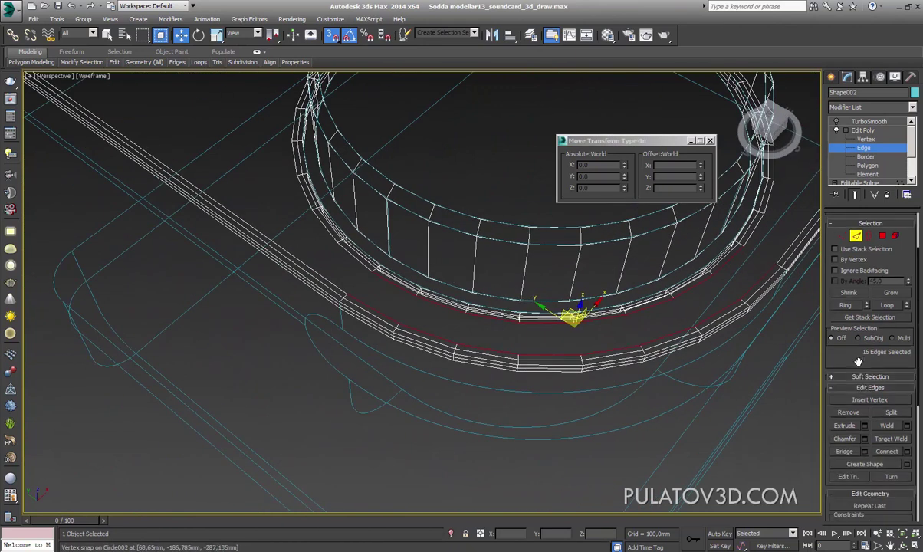
pyautogui.keyDown('alt'); pyautogui.moveTo(796, 429); pyautogui.dragTo(561, 376, button='middle'); pyautogui.keyUp('alt')
# Inspect the new polygon strip between ring and rim in shaded and wireframe views
pyautogui.press('F3')
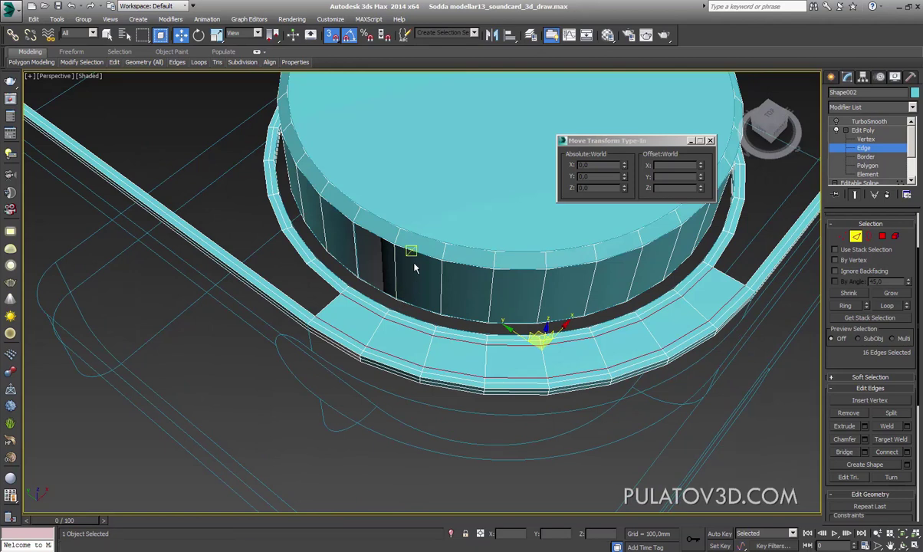
pyautogui.scroll(-3, 414, 268)
pyautogui.moveTo(339, 314)
pyautogui.keyDown('alt'); pyautogui.mouseDown(button='middle')
pyautogui.moveTo(446, 298)
pyautogui.moveTo(445, 338)
pyautogui.mouseUp(button='middle'); pyautogui.keyUp('alt')
pyautogui.press('F3')
pyautogui.scroll(2, 445, 338)
pyautogui.press('F3')
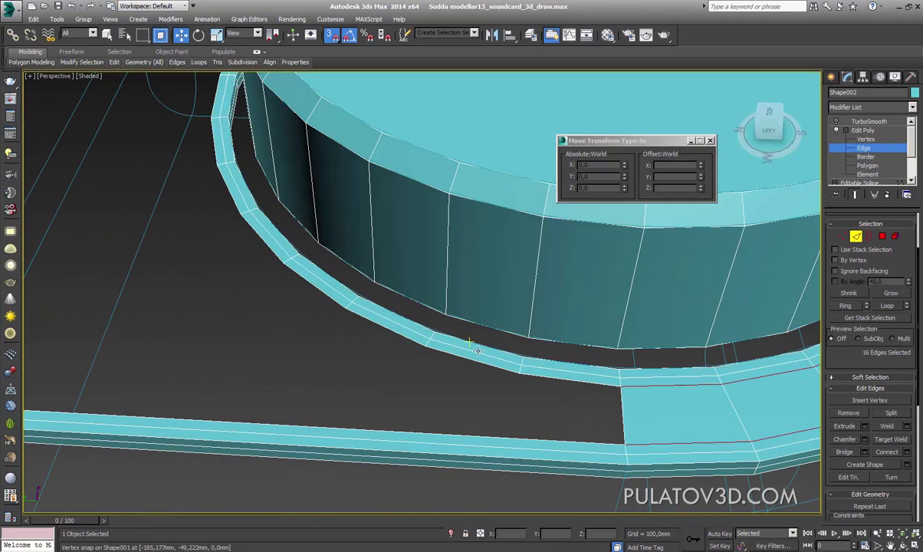
pyautogui.scroll(-5, 317, 259)
pyautogui.moveTo(317, 260); pyautogui.dragTo(546, 315, button='middle')
pyautogui.scroll(-2, 483, 278)
pyautogui.keyDown('alt'); pyautogui.moveTo(483, 278); pyautogui.dragTo(383, 266, button='middle'); pyautogui.keyUp('alt')
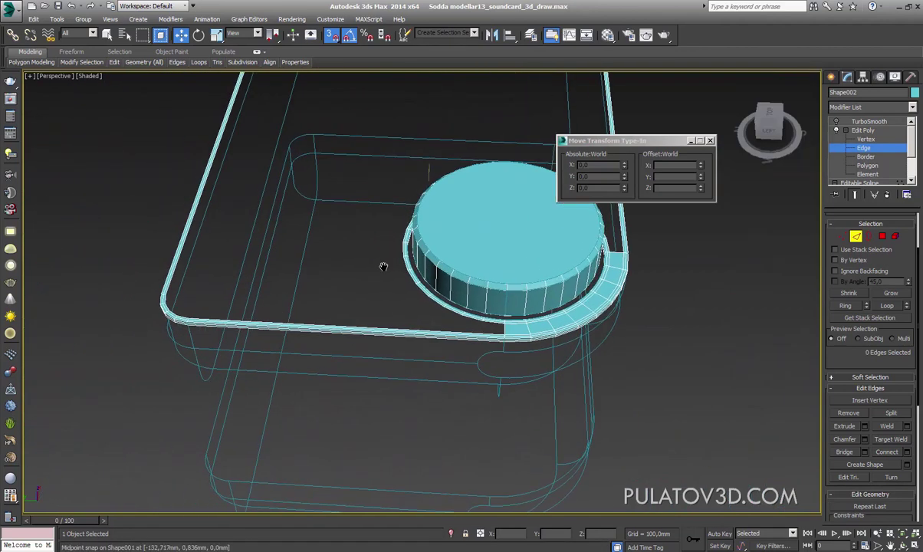
pyautogui.scroll(2, 375, 270)
# Clear the edge selection in wireframe and frame the box's front-left corner
pyautogui.click(375, 270)
pyautogui.press('F3')
pyautogui.scroll(3, 375, 269)
pyautogui.moveTo(531, 276); pyautogui.dragTo(434, 169, button='middle')
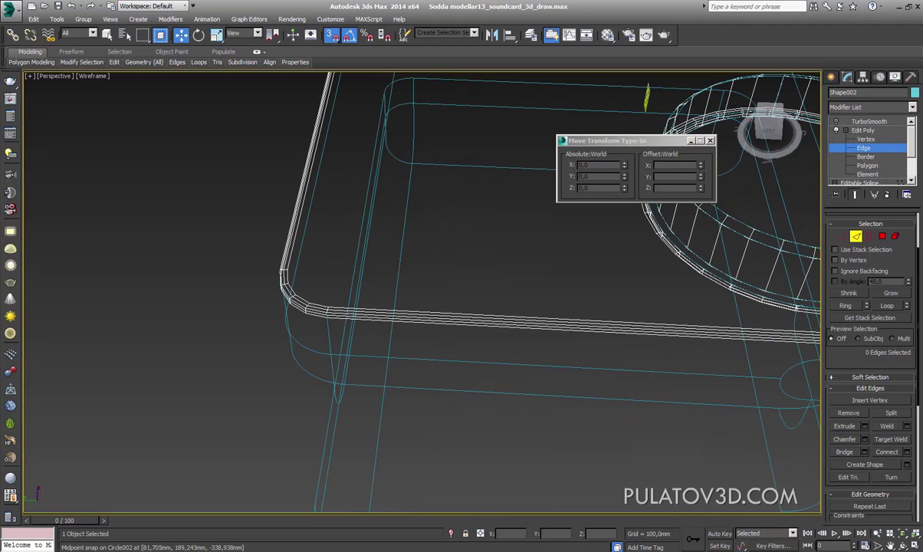
# Show Layer 1's yellow wireframe over the Sound Blaster photo in Photoshop, then return to 3ds Max
pyautogui.hotkey('alt', 'Tab')
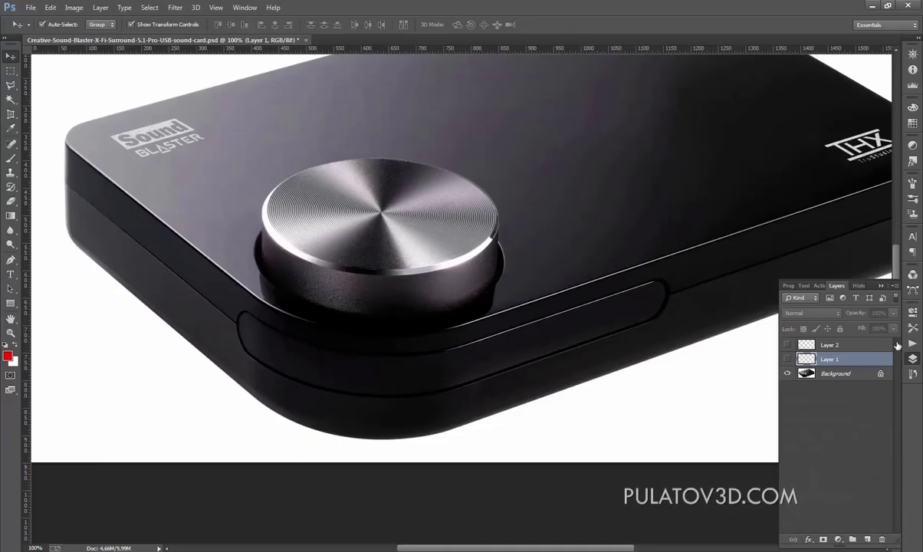
pyautogui.click(787, 360)
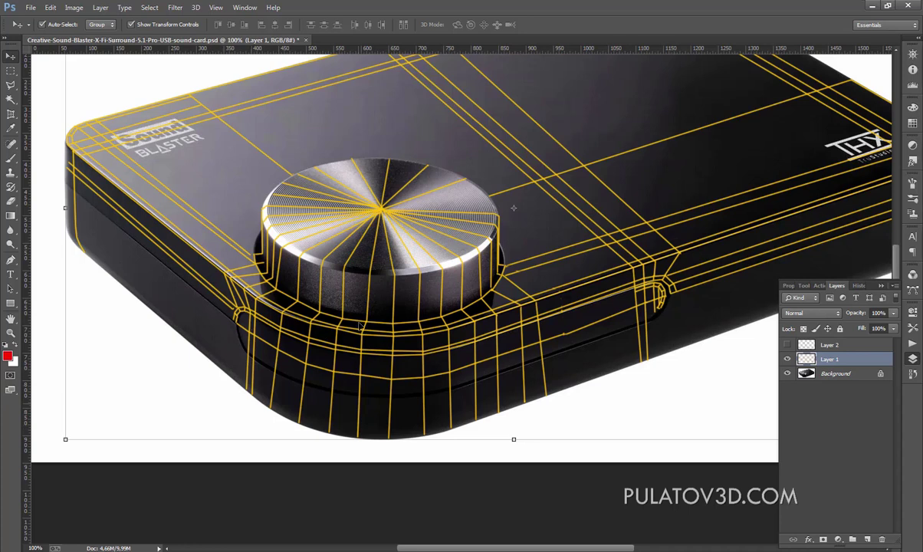
pyautogui.click(876, 10)
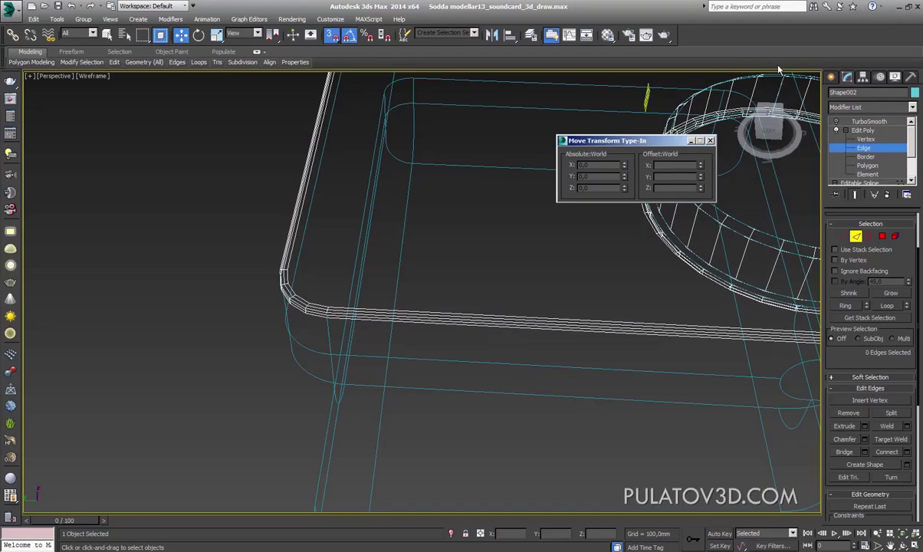
# Select the side groove outline shape and switch to Segment editing
pyautogui.click(832, 77)
pyautogui.keyDown('alt'); pyautogui.moveTo(561, 387); pyautogui.dragTo(486, 363, button='middle'); pyautogui.keyUp('alt')
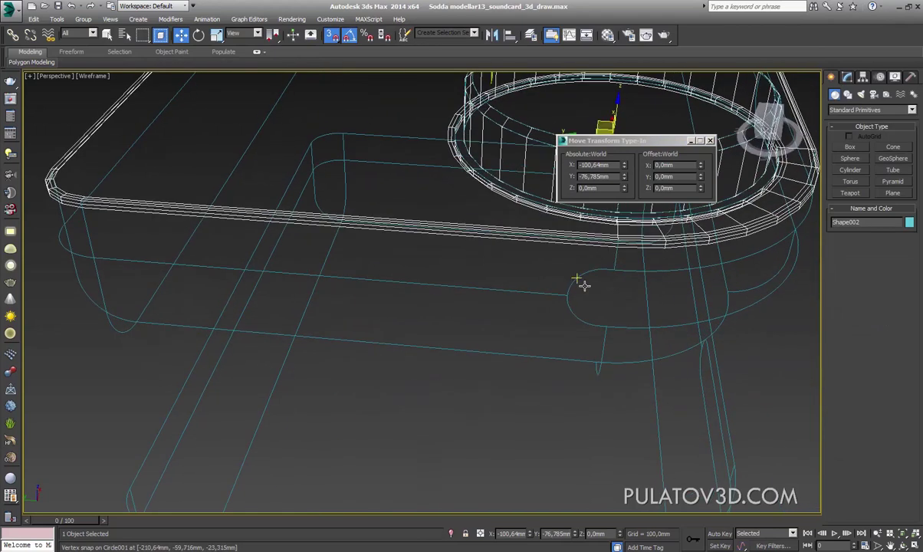
pyautogui.click(586, 282)
pyautogui.keyDown('alt'); pyautogui.moveTo(591, 290); pyautogui.dragTo(480, 311, button='middle'); pyautogui.keyUp('alt')
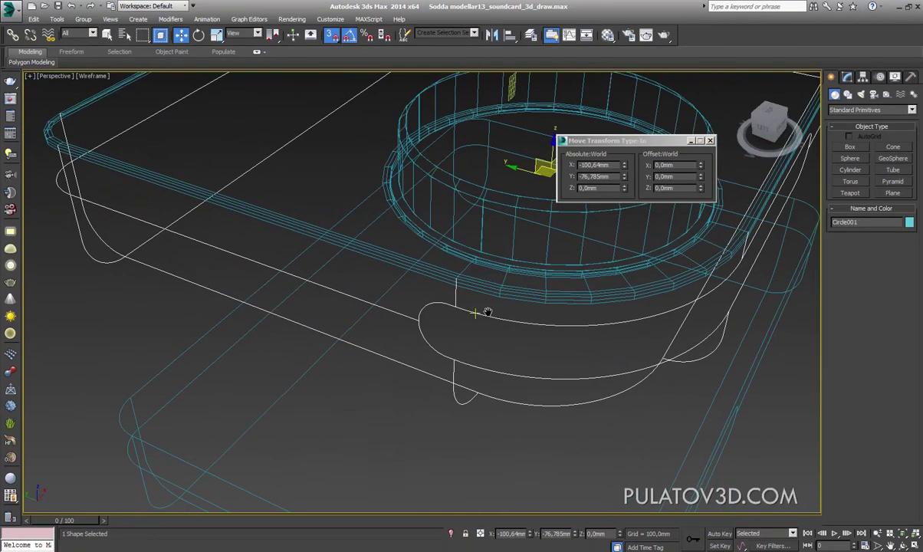
pyautogui.click(848, 77)
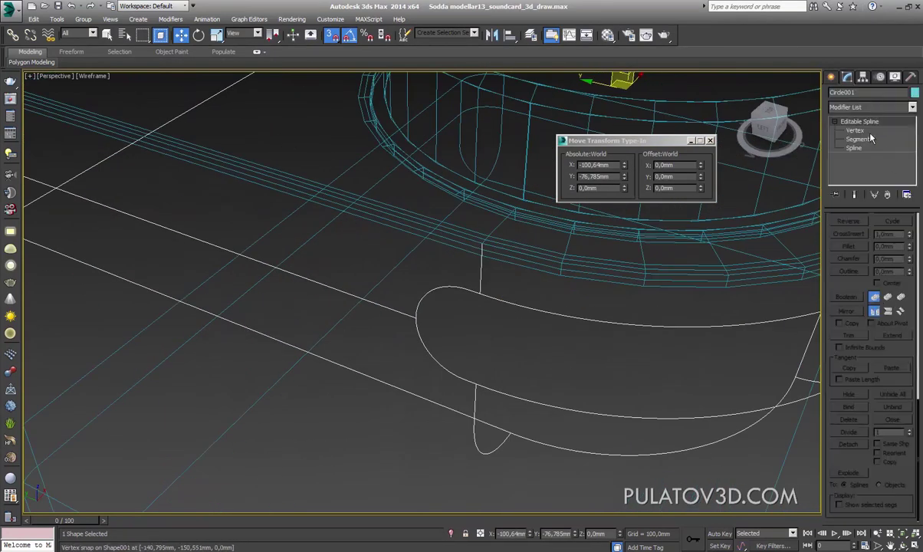
pyautogui.click(870, 133)
pyautogui.click(853, 148)
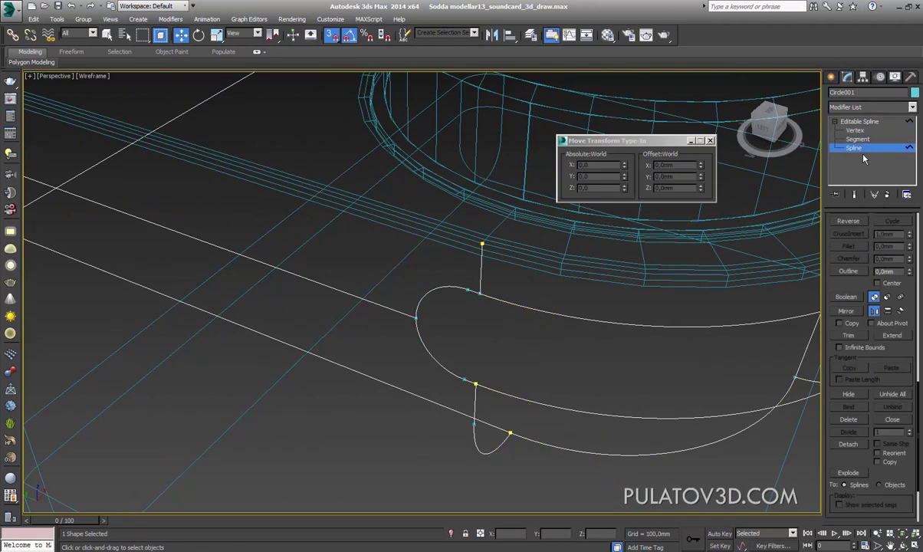
pyautogui.click(857, 139)
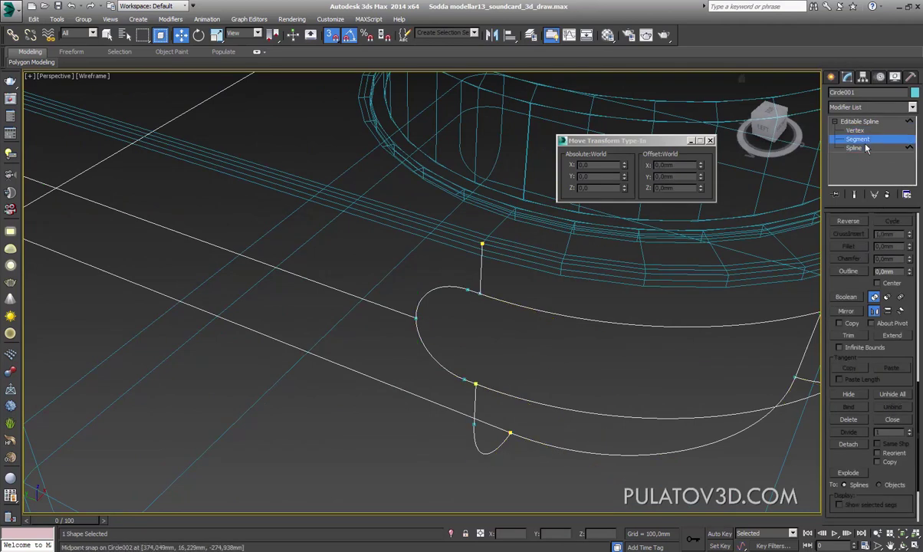
# Detach the curved end segment of the groove as Shape003
pyautogui.click(432, 288)
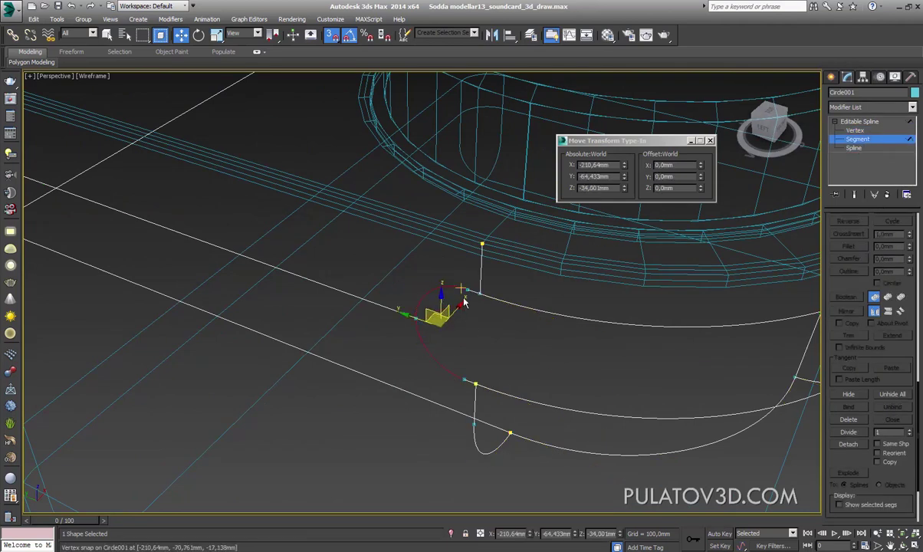
pyautogui.keyDown('alt'); pyautogui.moveTo(464, 299); pyautogui.dragTo(443, 326, button='middle'); pyautogui.keyUp('alt')
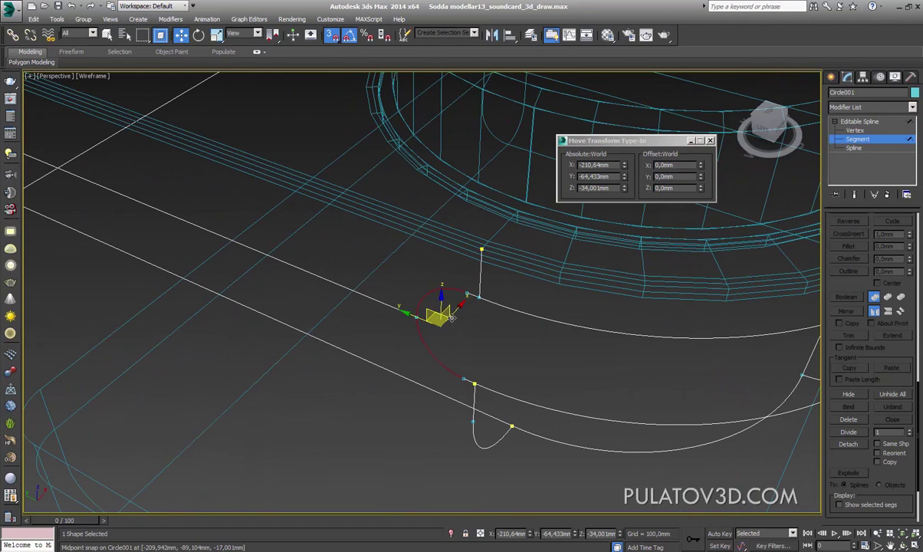
pyautogui.scroll(3, 441, 327)
pyautogui.click(857, 450)
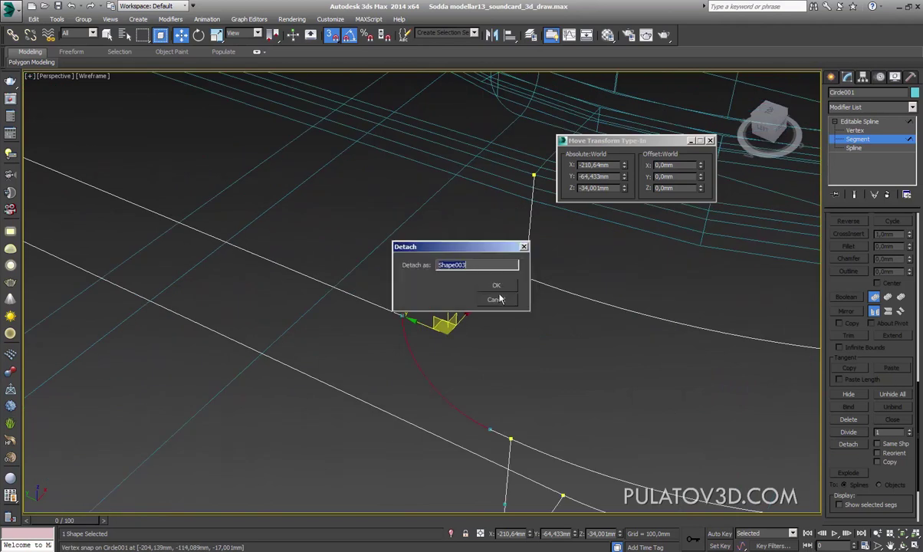
pyautogui.click(496, 285)
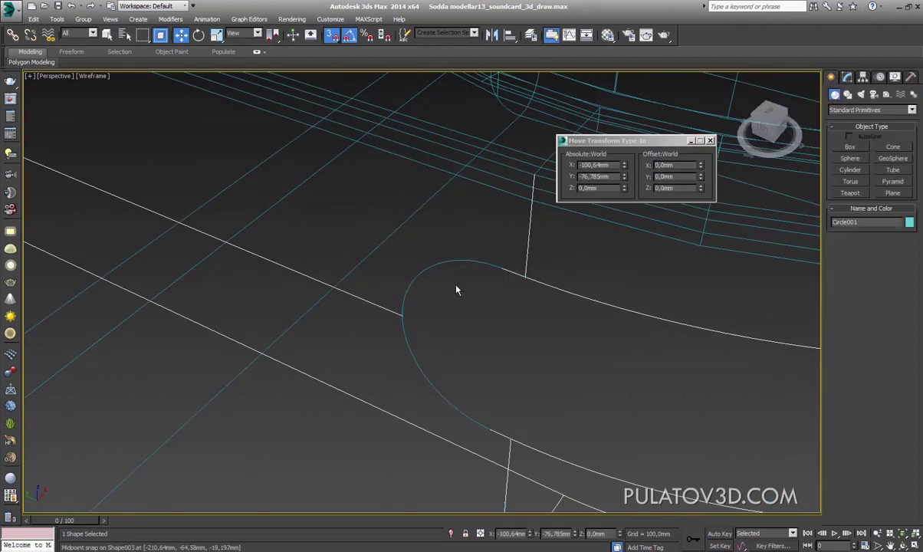
# Center Shape003's pivot to the object and Shift-drag a copy of the curve
pyautogui.click(862, 76)
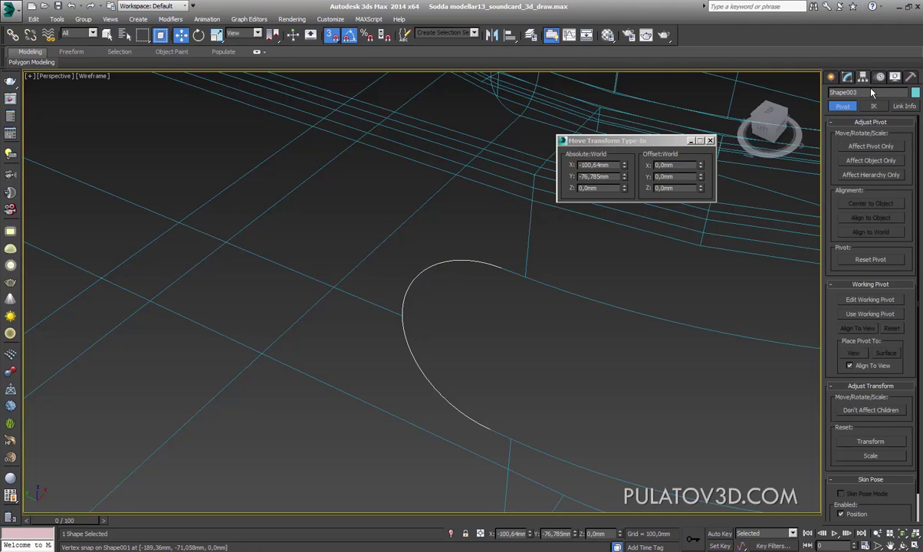
pyautogui.click(870, 146)
pyautogui.click(870, 203)
pyautogui.click(831, 77)
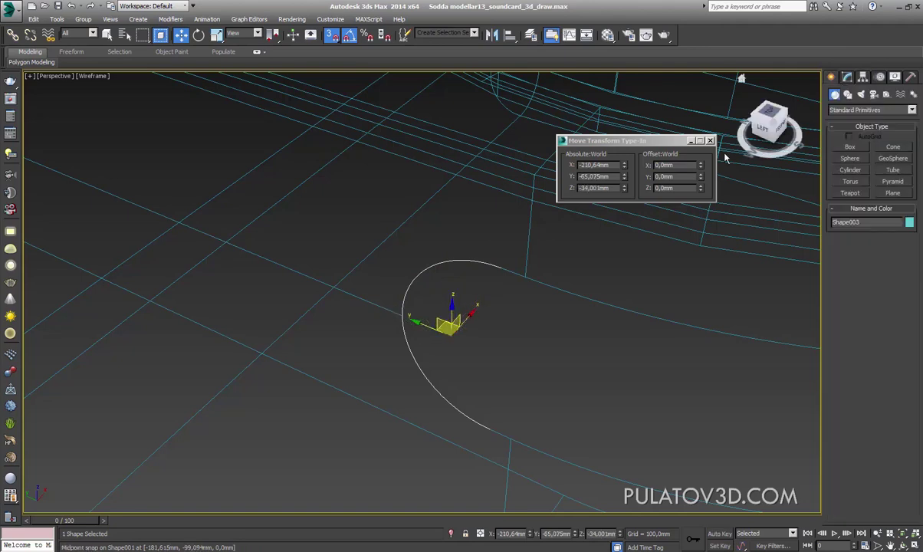
pyautogui.keyDown('alt'); pyautogui.moveTo(475, 230); pyautogui.dragTo(455, 221, button='middle'); pyautogui.keyUp('alt')
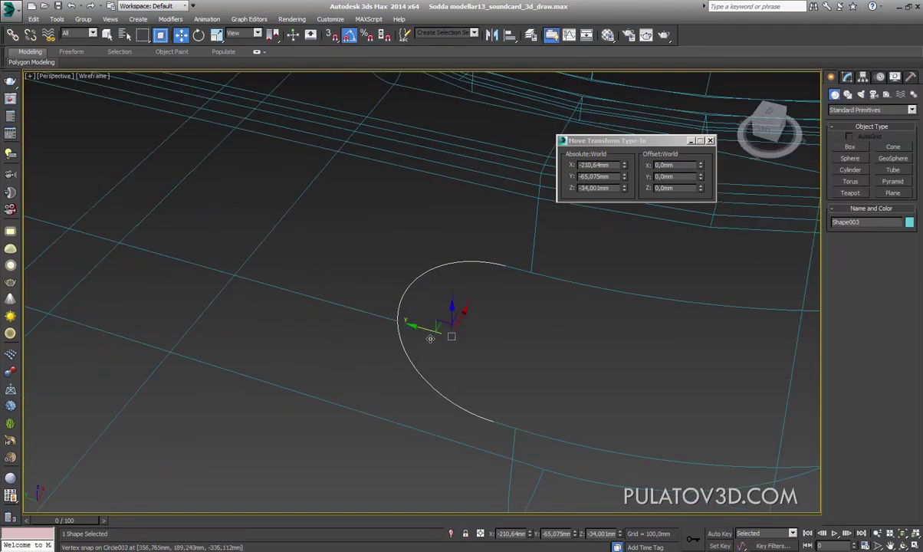
pyautogui.keyDown('shift'); pyautogui.moveTo(430, 338); pyautogui.dragTo(581, 371); pyautogui.keyUp('shift')
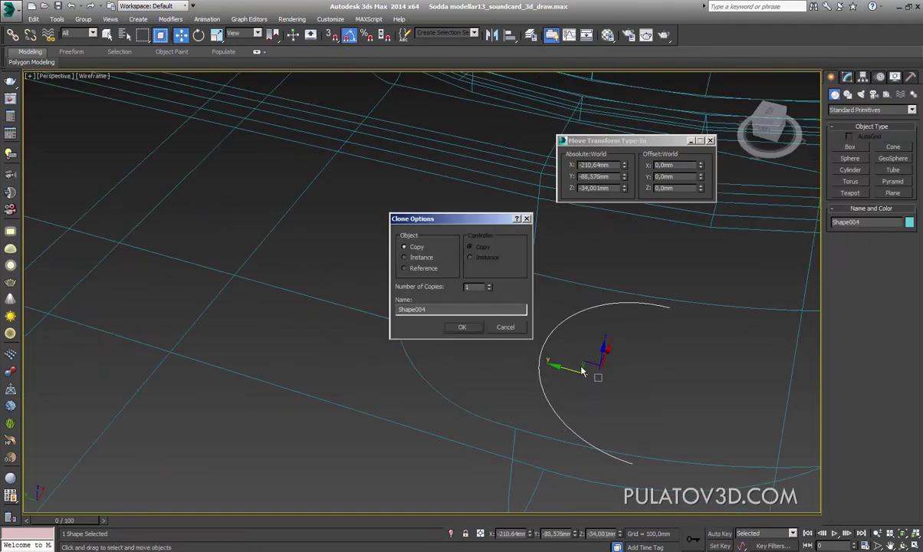
# Create the copy as Shape004 and mirror it across the Y axis
pyautogui.click(462, 328)
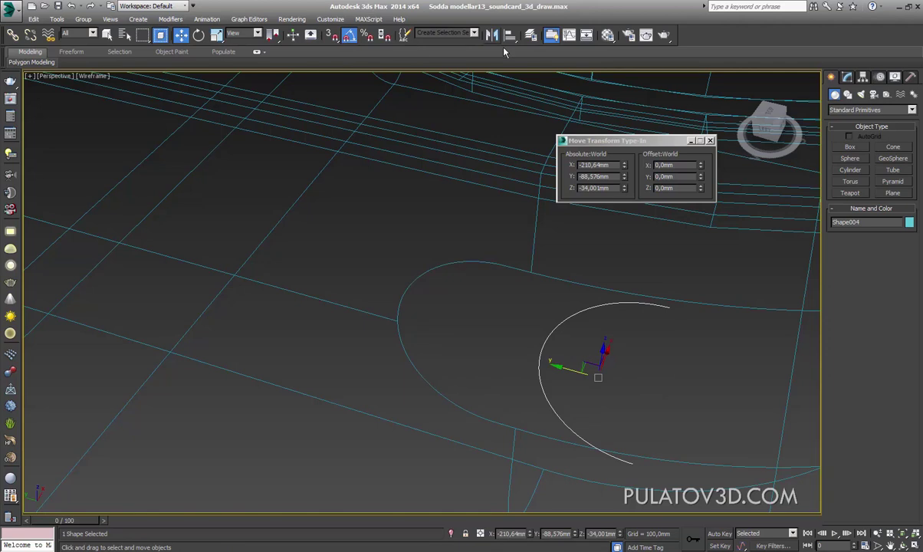
pyautogui.click(492, 36)
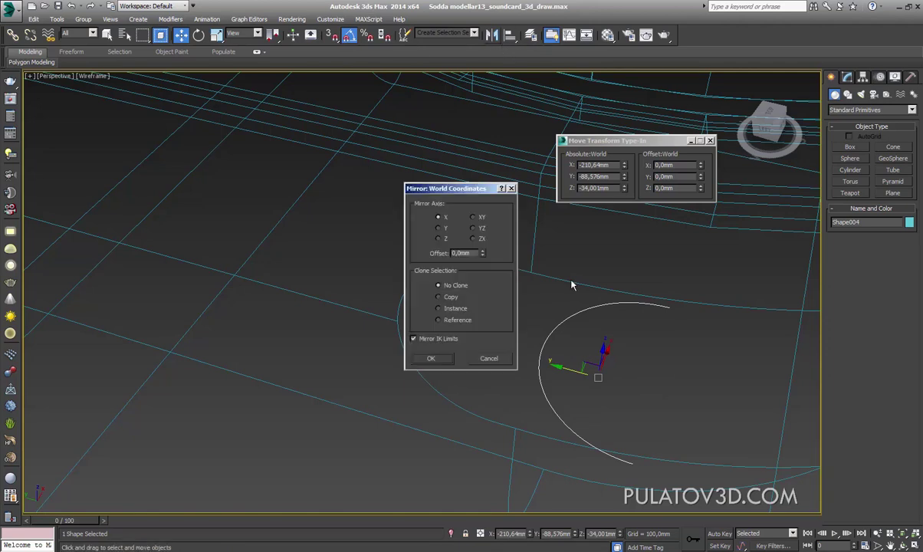
pyautogui.click(438, 228)
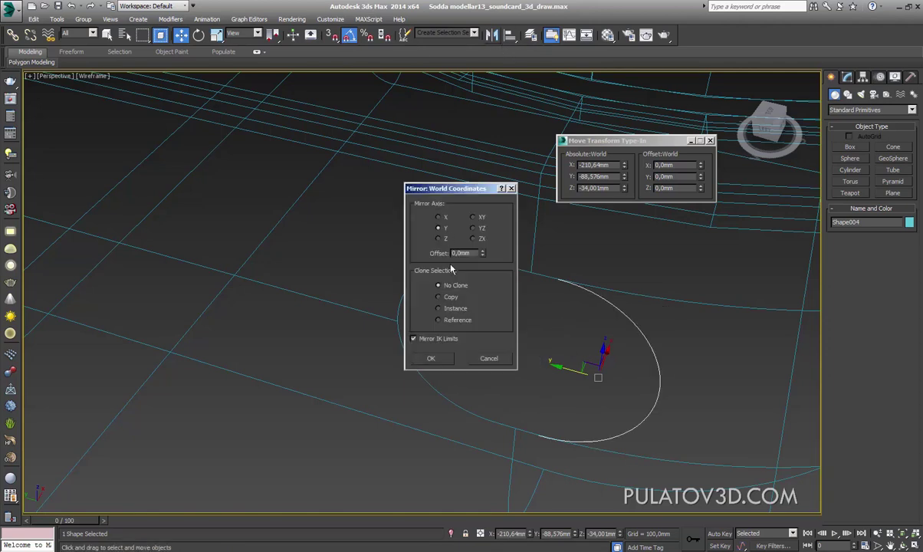
pyautogui.click(430, 358)
# Attach the outer ellipse curve to Shape004
pyautogui.click(847, 77)
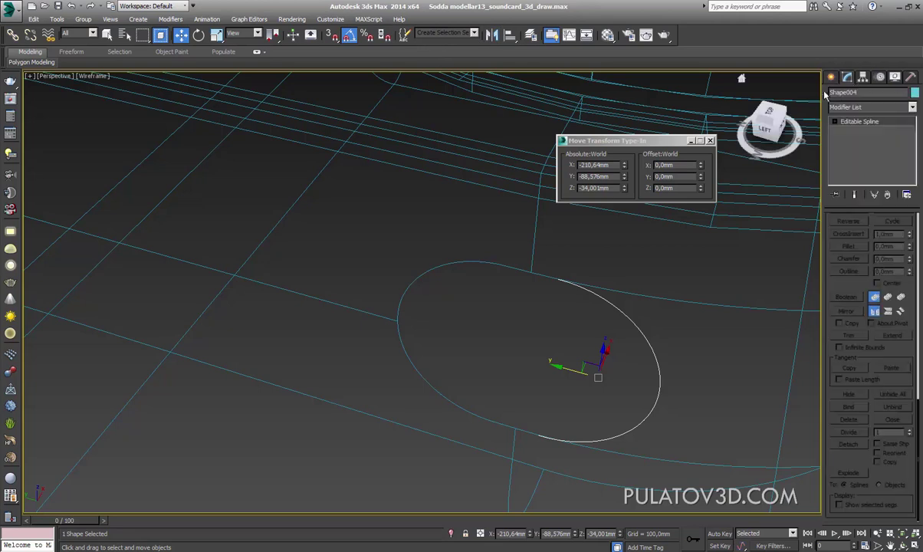
pyautogui.scroll(5, 854, 288)
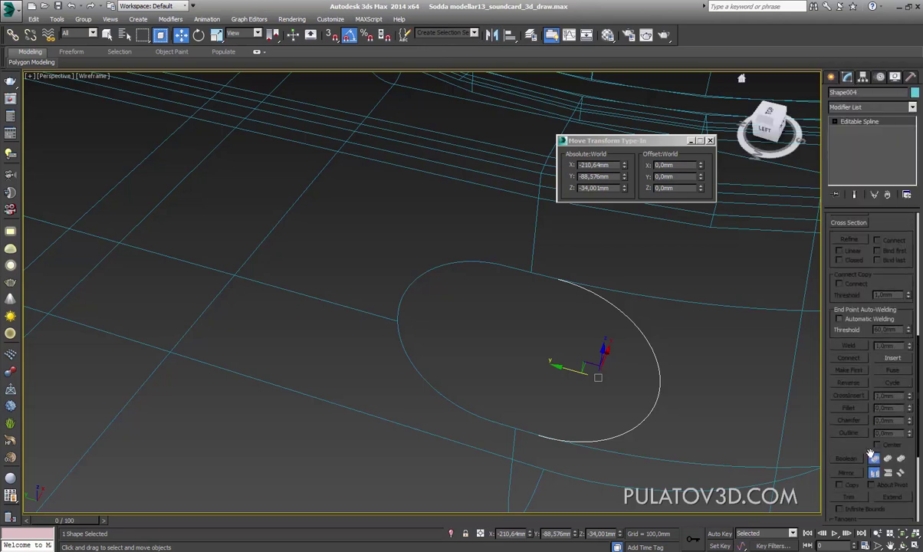
pyautogui.click(855, 130)
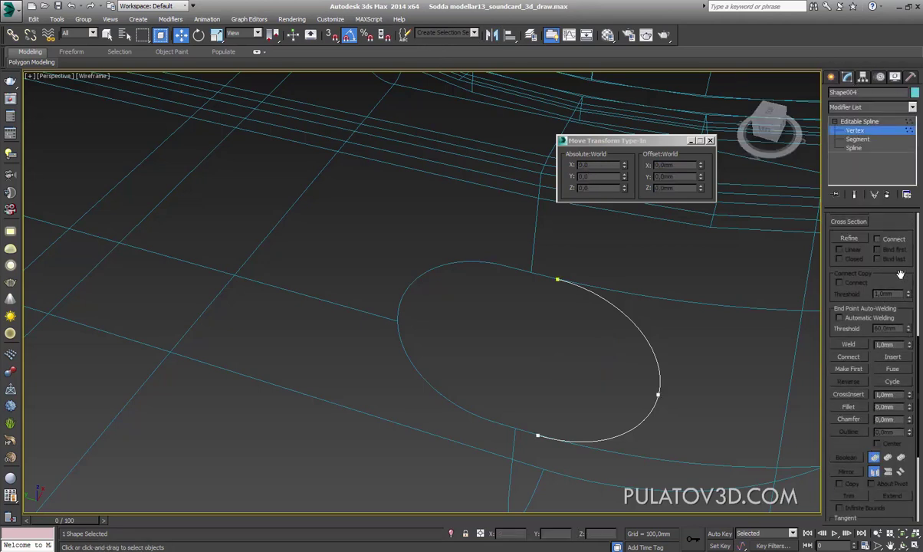
pyautogui.scroll(-1, 877, 308)
pyautogui.moveTo(897, 256); pyautogui.dragTo(890, 350)
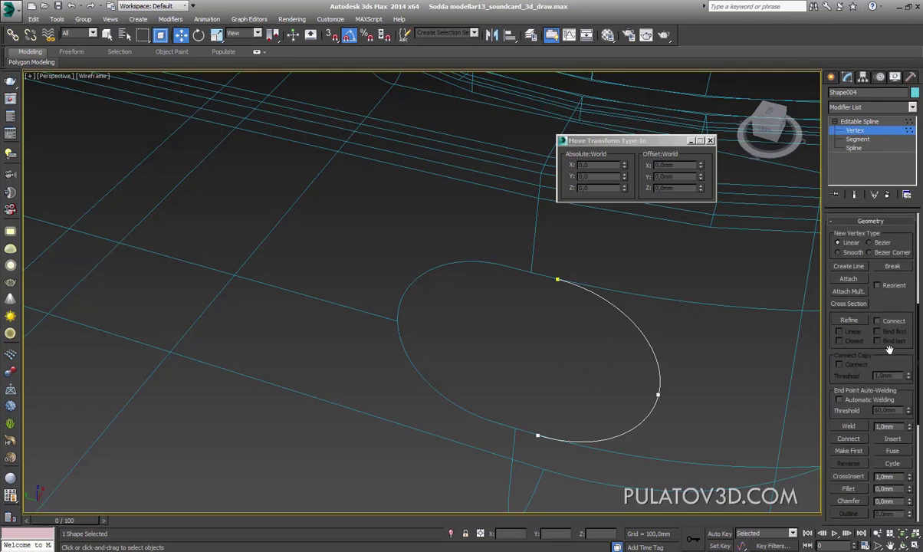
pyautogui.click(852, 281)
pyautogui.click(437, 280)
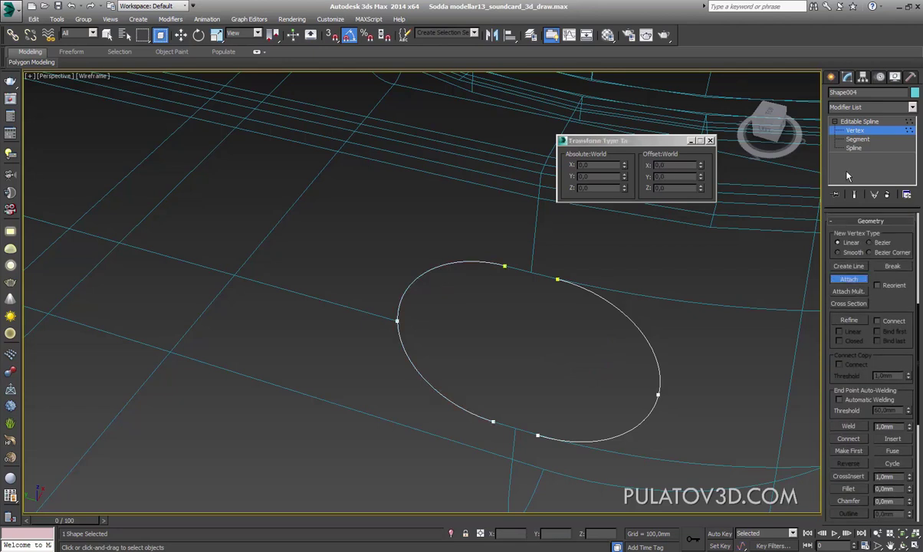
# Select the right part of the spline in Spline mode and turn on snapping
pyautogui.press('3')
pyautogui.press('w')
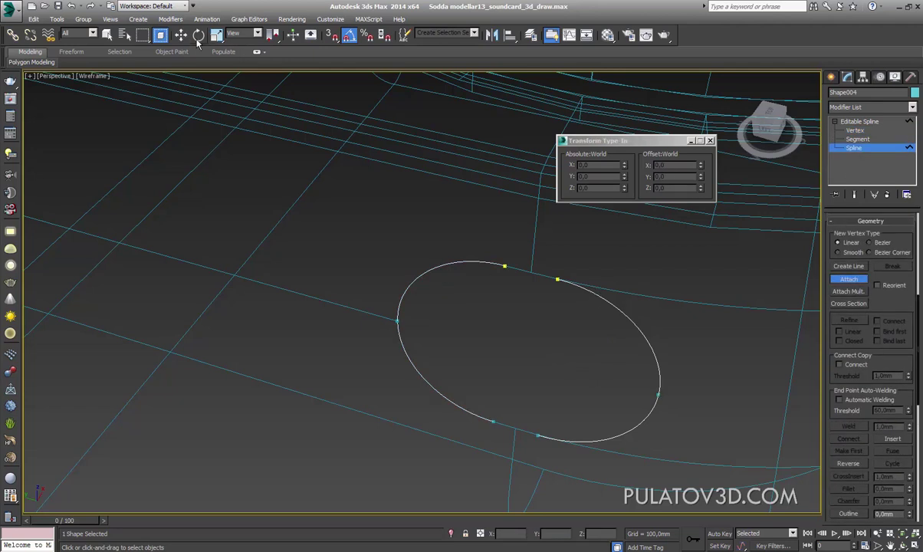
pyautogui.click(599, 299)
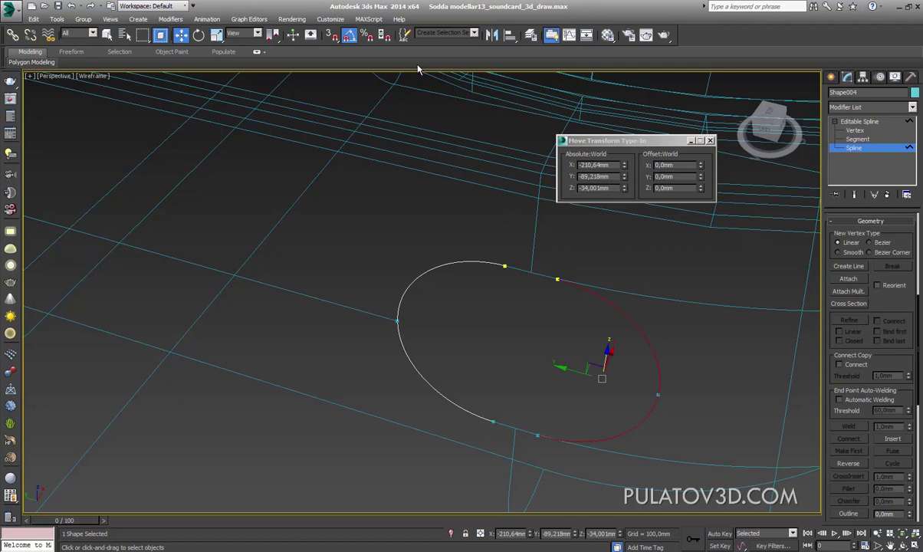
pyautogui.click(331, 35)
pyautogui.scroll(5, 480, 275)
pyautogui.scroll(3, 885, 487)
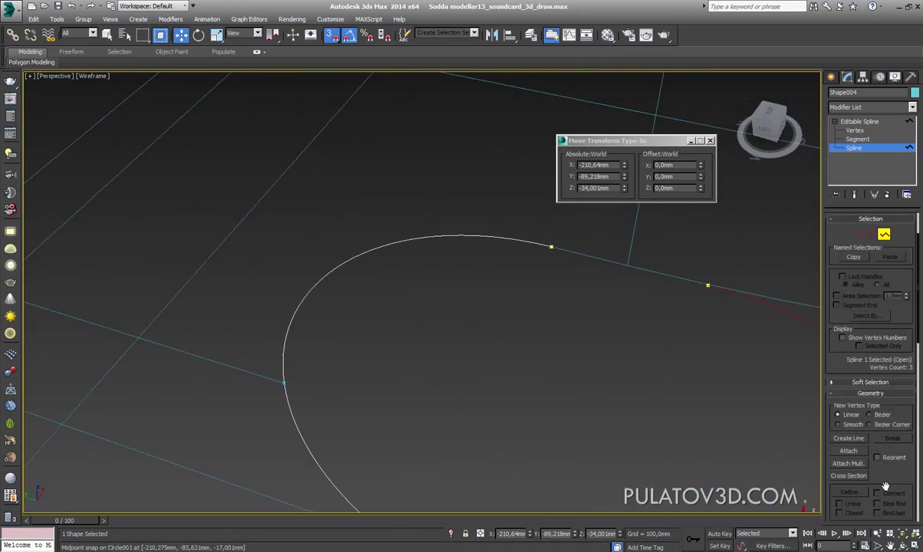
pyautogui.scroll(3, 893, 360)
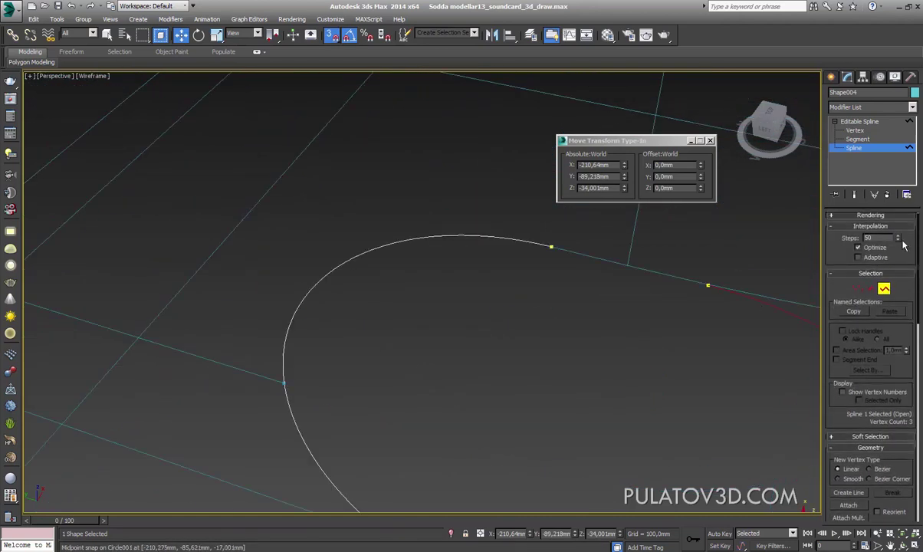
# Set Shape004's interpolation steps to 2 and compare against the Photoshop reference
pyautogui.rightClick(898, 238)
pyautogui.doubleClick(899, 237)
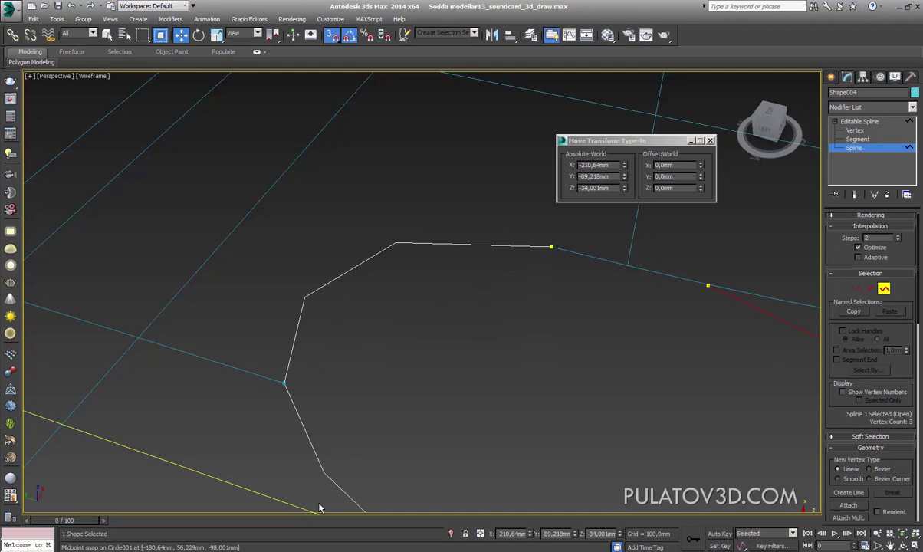
pyautogui.hotkey('alt', 'Tab')
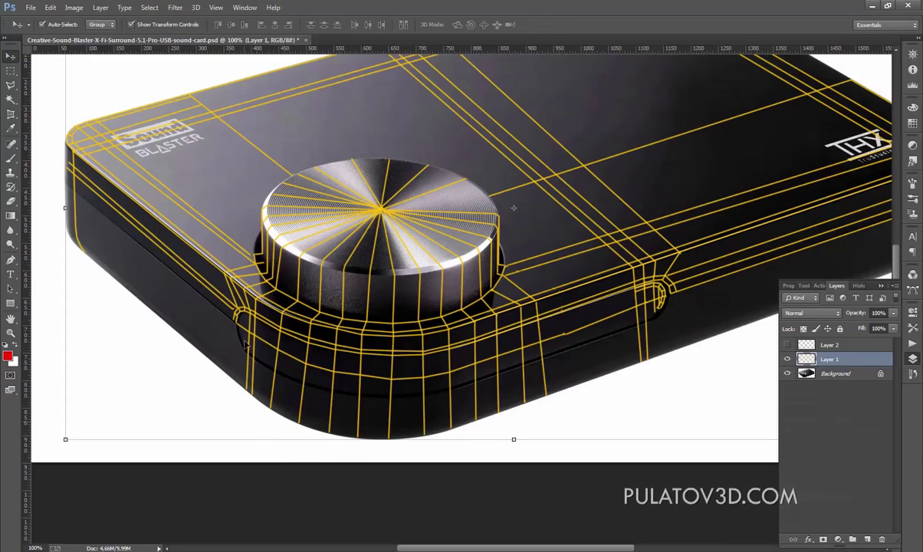
pyautogui.click(872, 5)
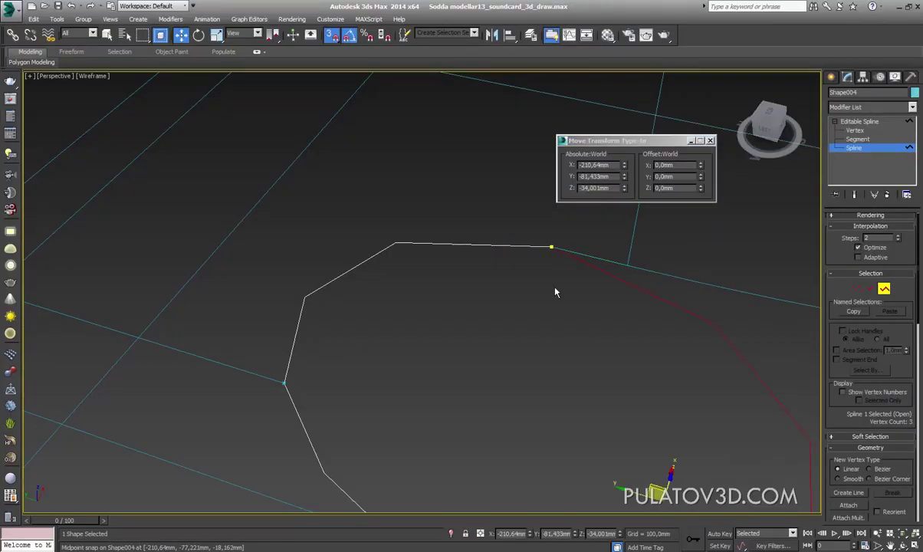
# Select the small circle as a whole spline, orbiting around it
pyautogui.scroll(-6, 554, 291)
pyautogui.scroll(2, 549, 303)
pyautogui.keyDown('ctrl'); pyautogui.click(495, 279); pyautogui.keyUp('ctrl')
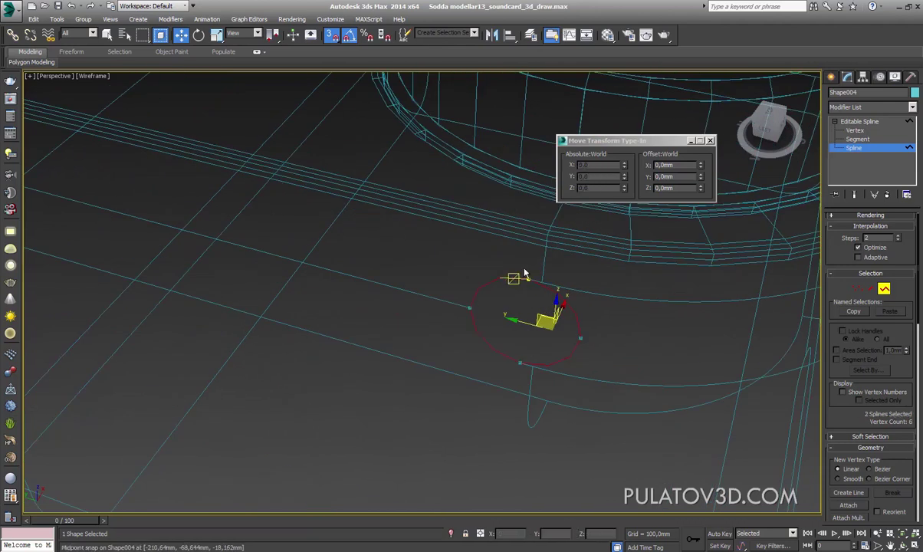
pyautogui.moveTo(529, 275); pyautogui.dragTo(499, 271, button='middle')
pyautogui.click(856, 289)
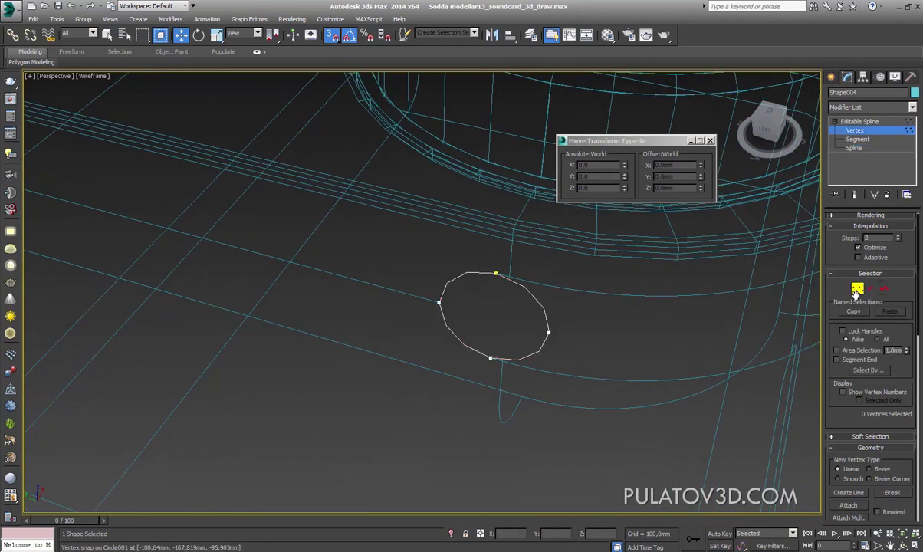
pyautogui.moveTo(367, 233); pyautogui.dragTo(654, 434)
pyautogui.scroll(-3, 870, 421)
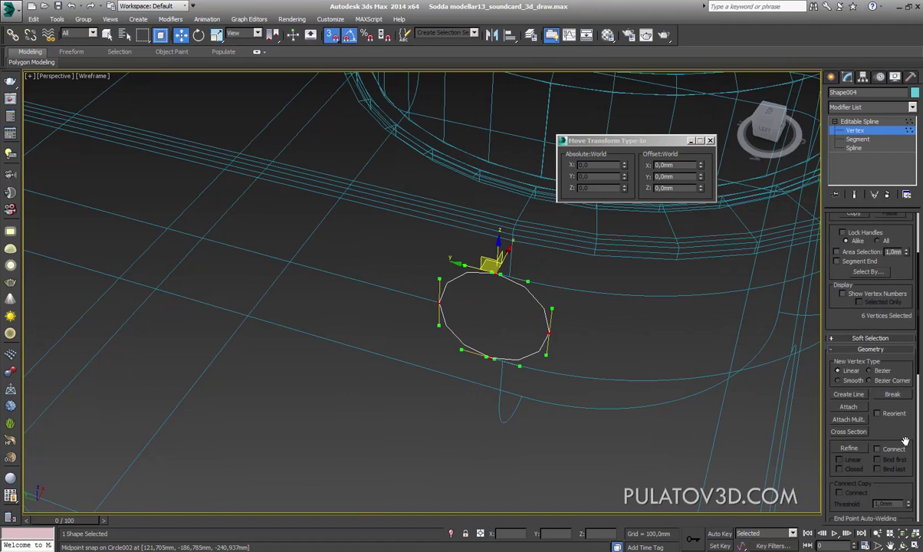
pyautogui.scroll(-5, 904, 442)
pyautogui.click(477, 325)
pyautogui.scroll(3, 478, 326)
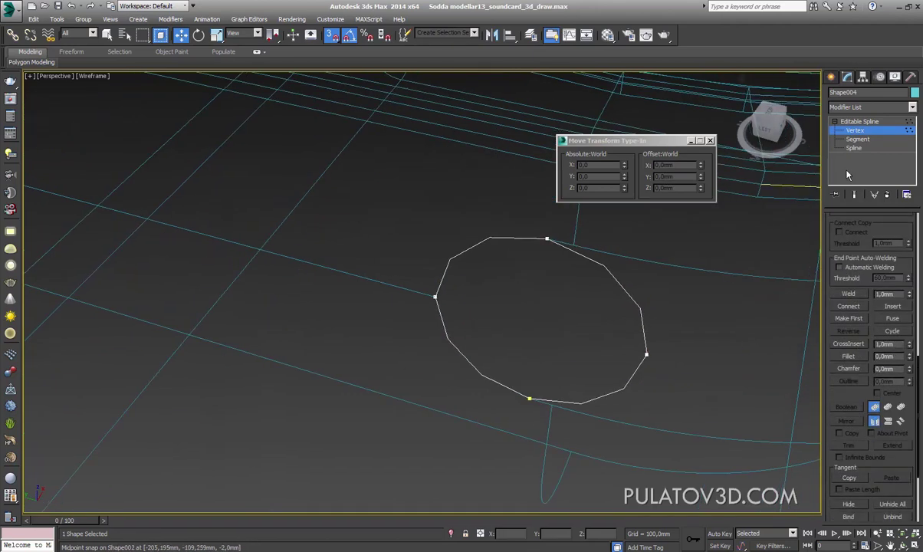
pyautogui.click(853, 147)
pyautogui.click(595, 260)
pyautogui.moveTo(577, 247)
pyautogui.keyDown('alt'); pyautogui.mouseDown(button='middle')
pyautogui.moveTo(572, 268)
pyautogui.moveTo(628, 276)
pyautogui.moveTo(919, 132)
pyautogui.mouseUp(button='middle'); pyautogui.keyUp('alt')
# Try an Edit Poly modifier on the circle, then undo it
pyautogui.click(859, 121)
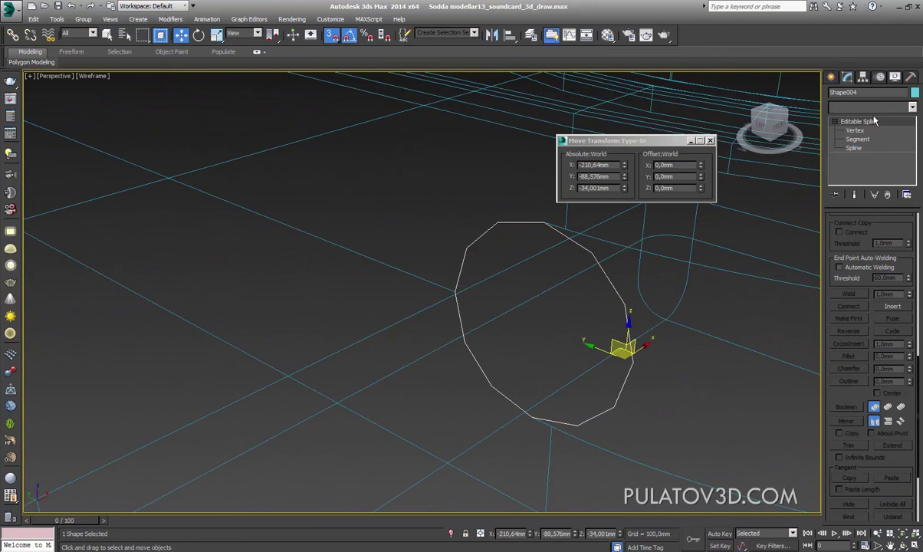
pyautogui.click(870, 106)
pyautogui.click(869, 463)
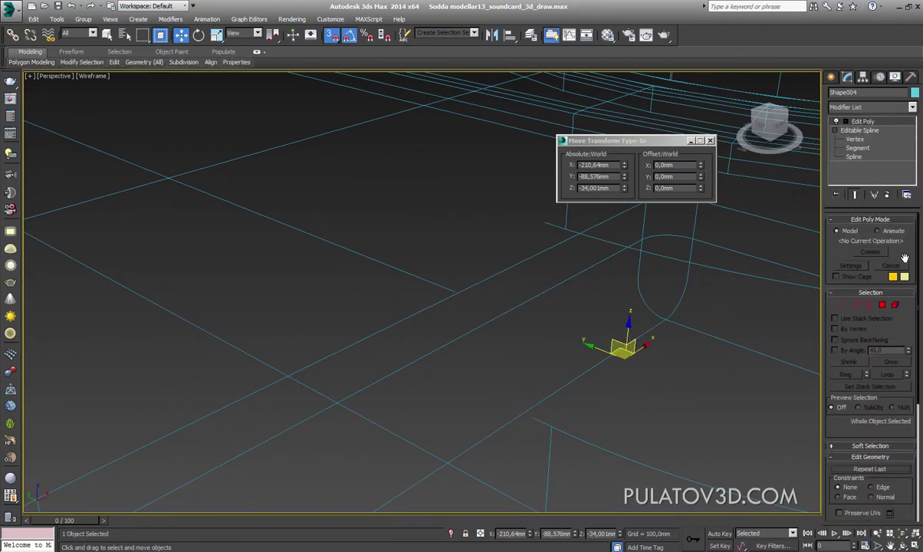
pyautogui.click(885, 308)
pyautogui.press('F3')
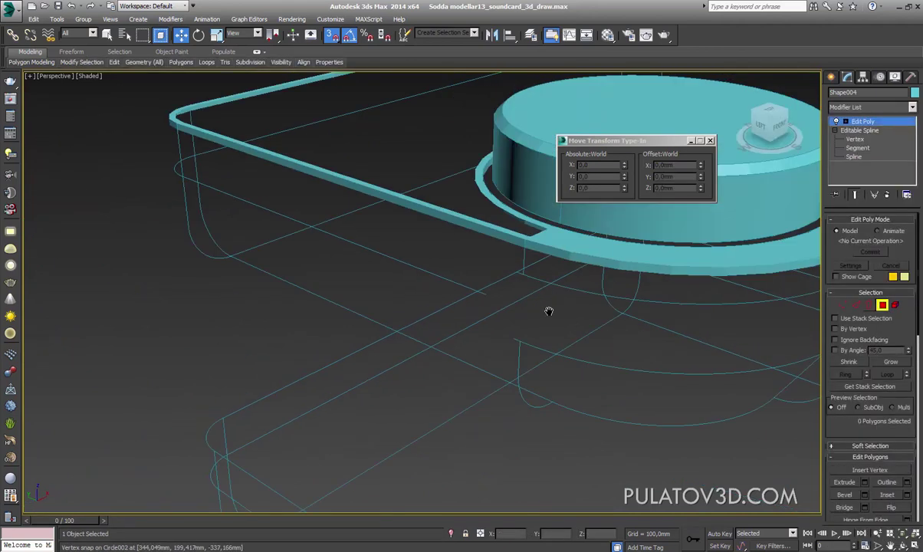
pyautogui.hotkey('ctrl', 'z')
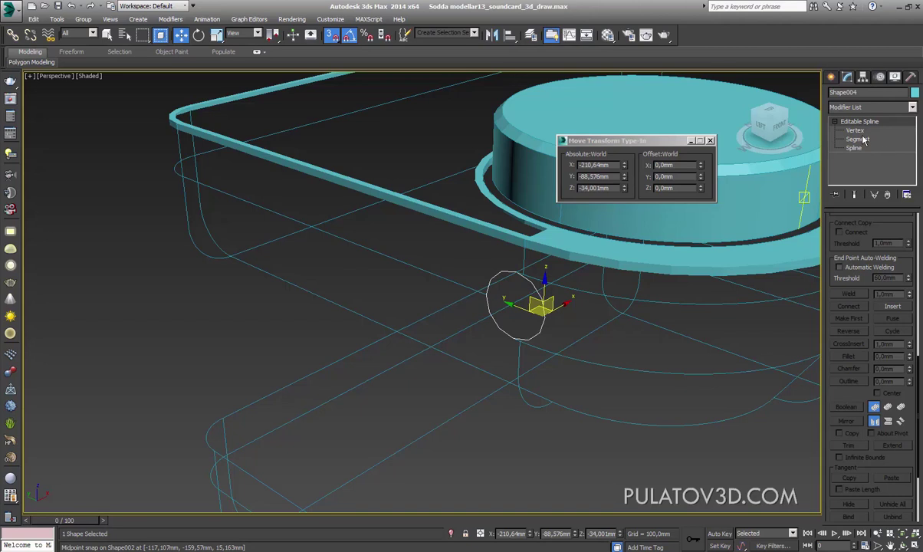
# Trial-move the circle's top and bottom vertices to snap points, undoing each move
pyautogui.press('1')
pyautogui.scroll(3, 576, 270)
pyautogui.moveTo(495, 279); pyautogui.dragTo(498, 328)
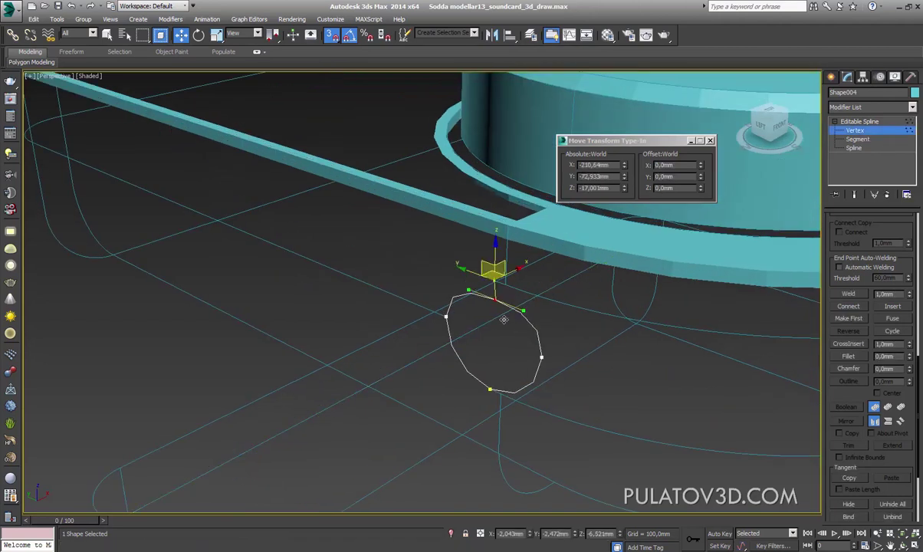
pyautogui.hotkey('ctrl', 'z')
pyautogui.moveTo(489, 389); pyautogui.dragTo(470, 435)
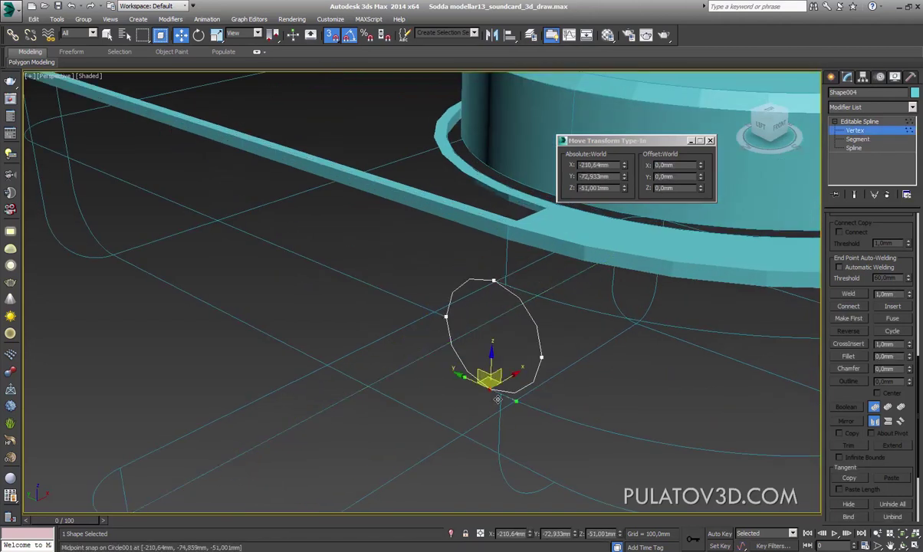
pyautogui.hotkey('ctrl', 'z')
# Switch the perspective view to wireframe and return to the spline's top level
pyautogui.press('F3')
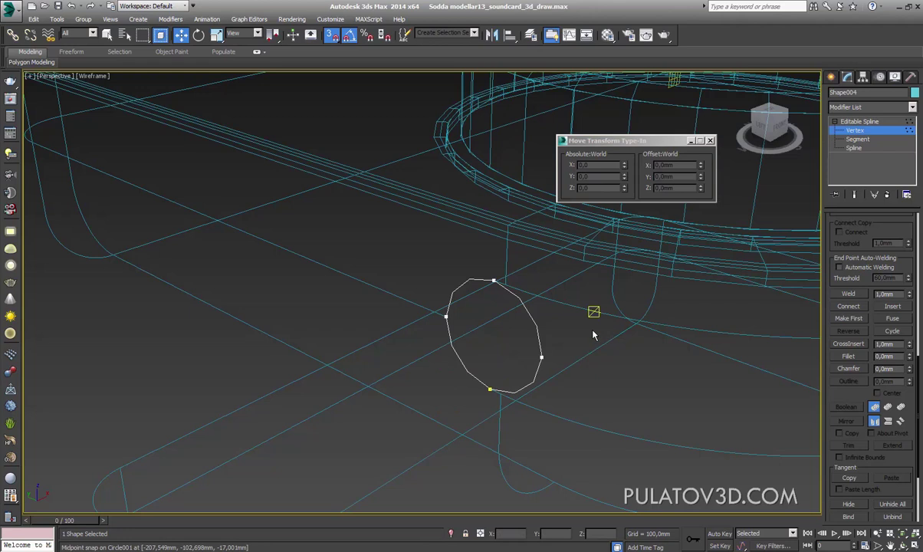
pyautogui.scroll(2, 553, 343)
pyautogui.click(888, 121)
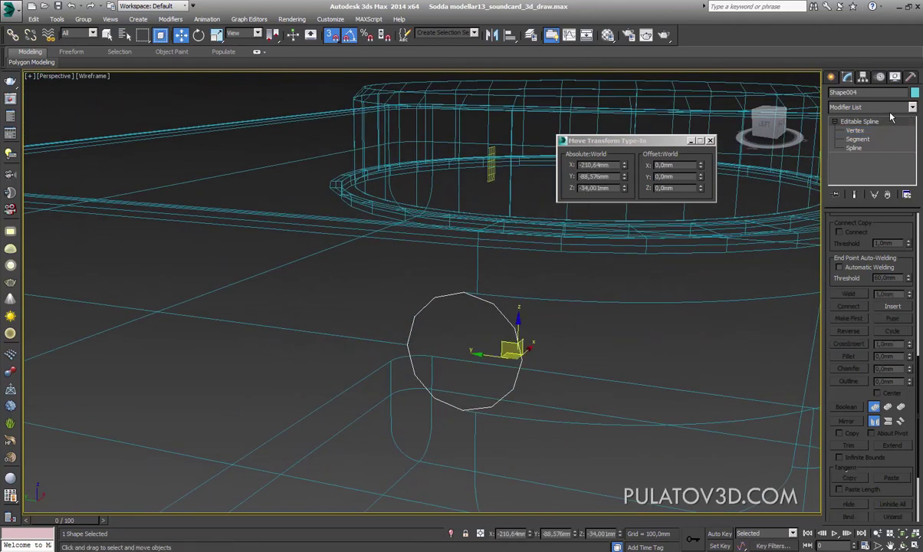
# Try an Edit Poly modifier on the circle in shaded view, then delete it
pyautogui.click(889, 107)
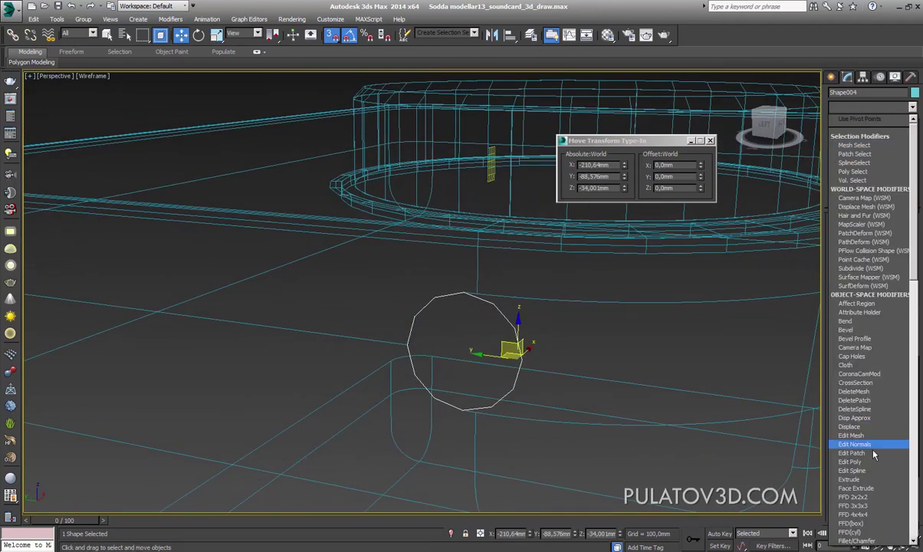
pyautogui.click(850, 462)
pyautogui.press('F3')
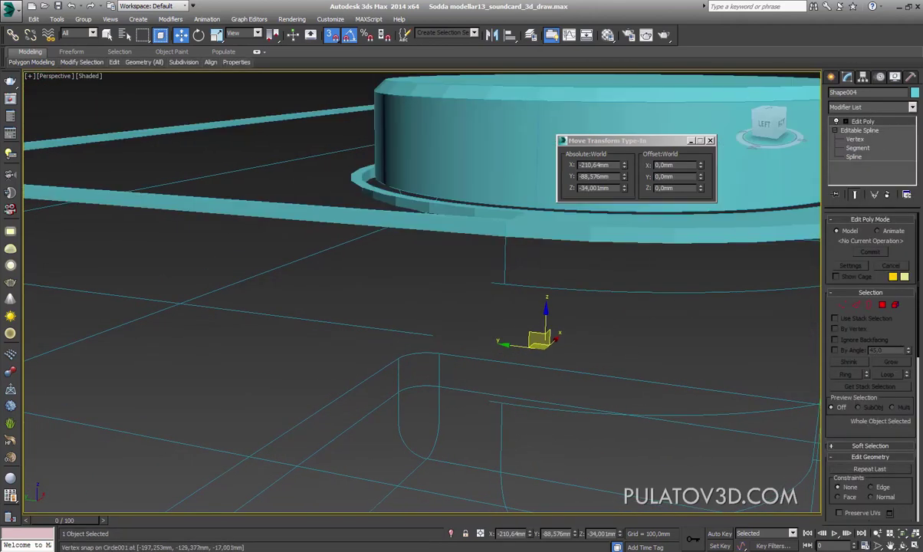
pyautogui.click(887, 195)
# Apply an Extrude modifier with Amount 35 mm to the circle
pyautogui.click(886, 107)
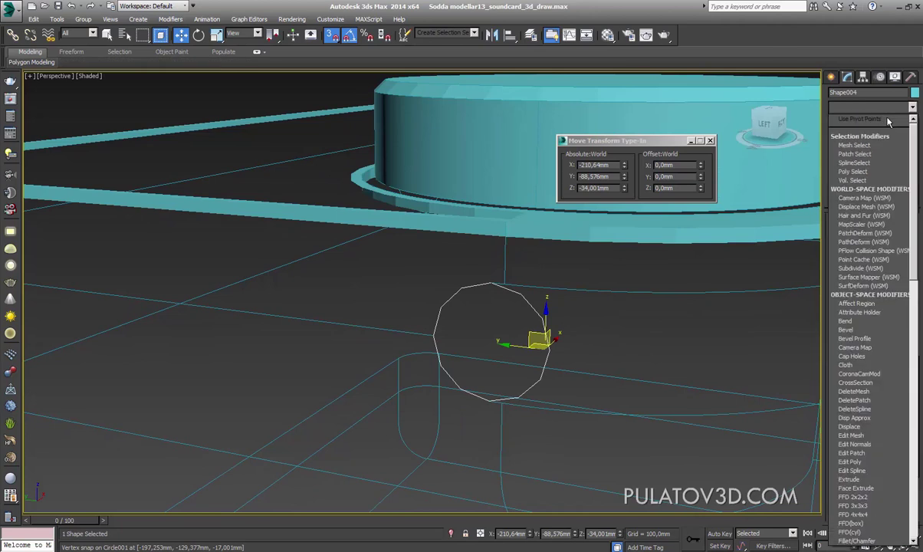
pyautogui.click(816, 457)
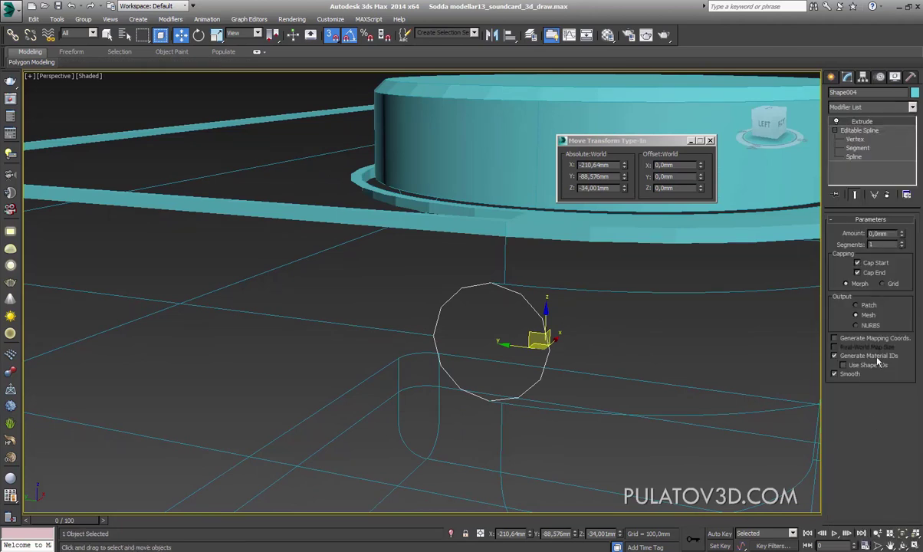
pyautogui.moveTo(902, 233); pyautogui.dragTo(914, 238)
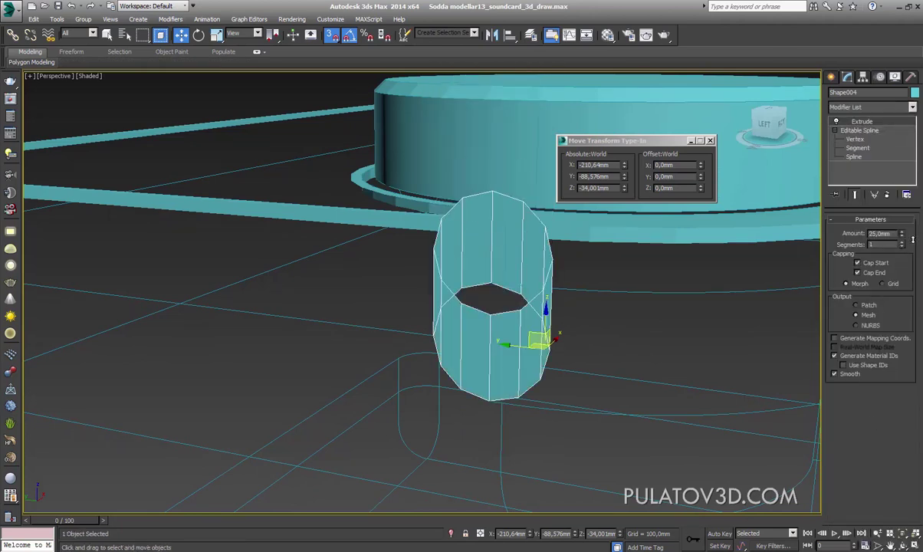
pyautogui.write('35')
pyautogui.moveTo(587, 288)
pyautogui.keyDown('alt'); pyautogui.mouseDown(button='middle')
pyautogui.moveTo(568, 308)
pyautogui.moveTo(581, 320)
pyautogui.mouseUp(button='middle'); pyautogui.keyUp('alt')
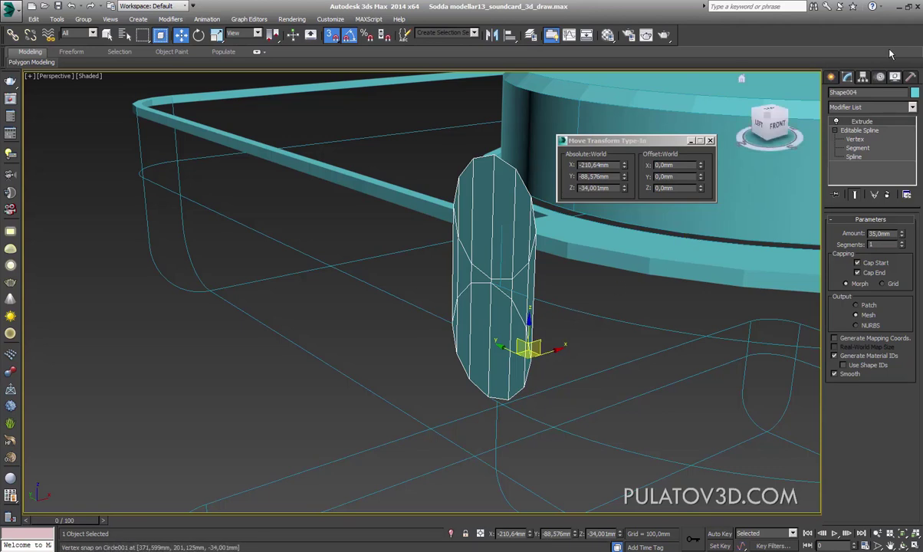
# Draw a new circle of about 30 mm radius in empty space
pyautogui.click(832, 78)
pyautogui.click(847, 93)
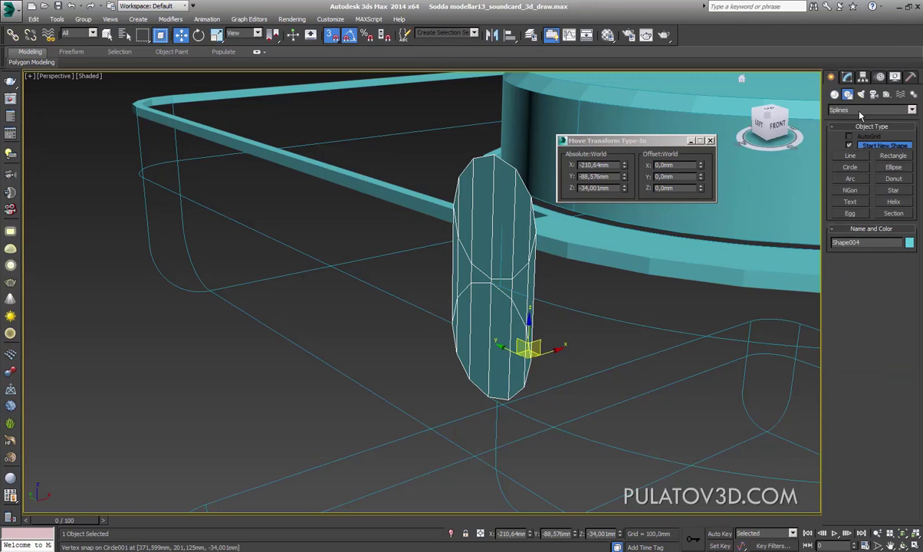
pyautogui.click(850, 167)
pyautogui.moveTo(432, 295)
pyautogui.keyDown('alt'); pyautogui.mouseDown(button='middle')
pyautogui.moveTo(558, 299)
pyautogui.moveTo(565, 317)
pyautogui.mouseUp(button='middle'); pyautogui.keyUp('alt')
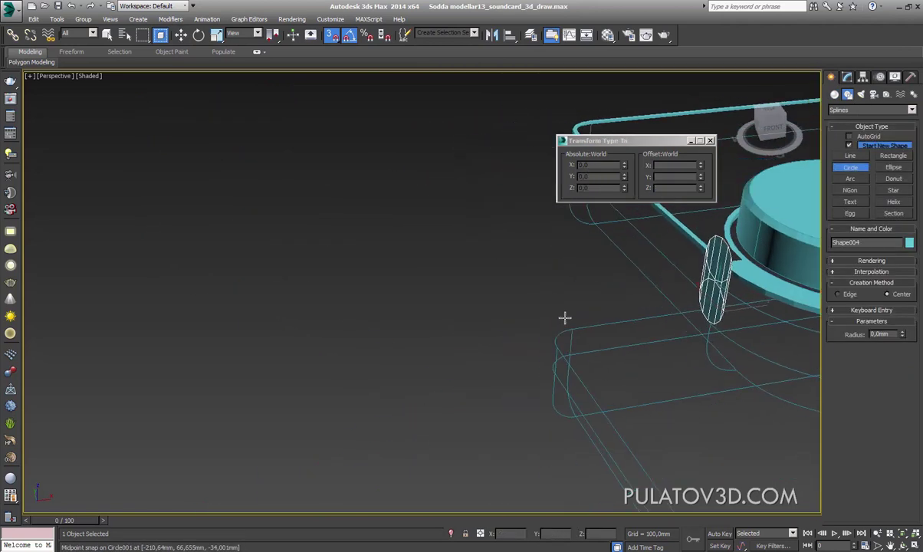
pyautogui.moveTo(308, 332); pyautogui.dragTo(322, 355)
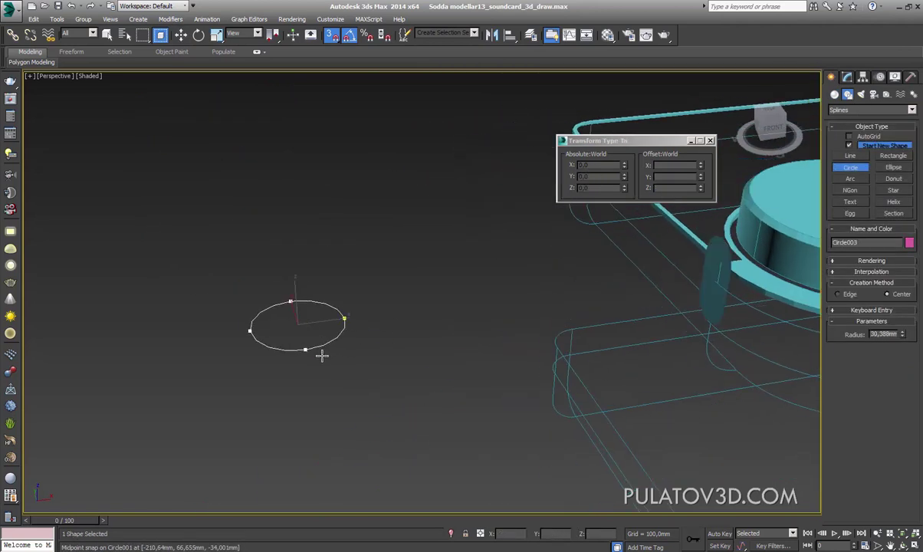
pyautogui.click(180, 35)
# Extrude the new circle 5 mm into a flat disc
pyautogui.click(848, 76)
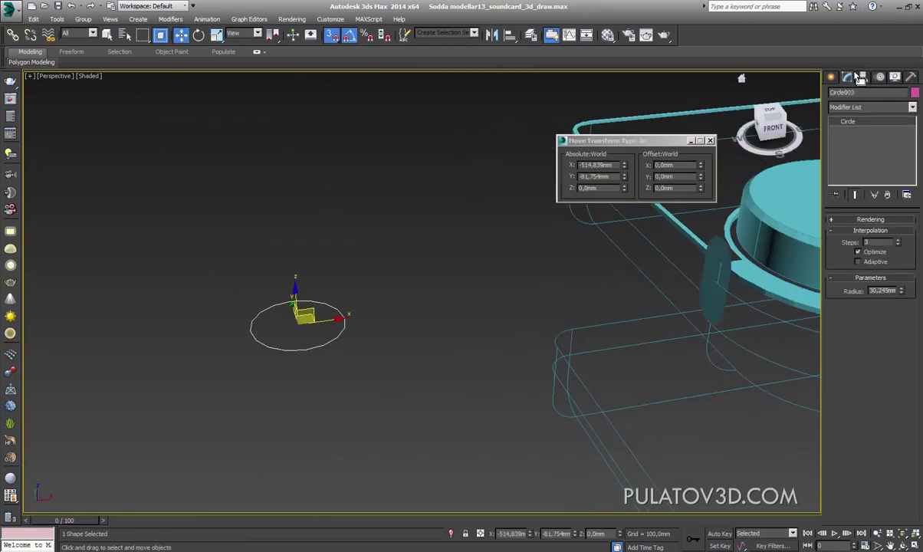
pyautogui.click(862, 107)
pyautogui.click(871, 484)
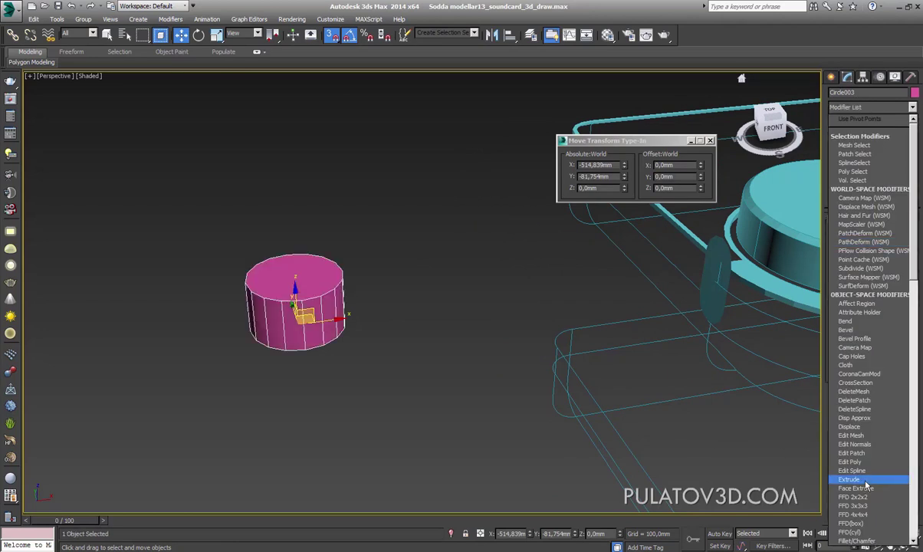
pyautogui.moveTo(902, 233); pyautogui.dragTo(902, 253)
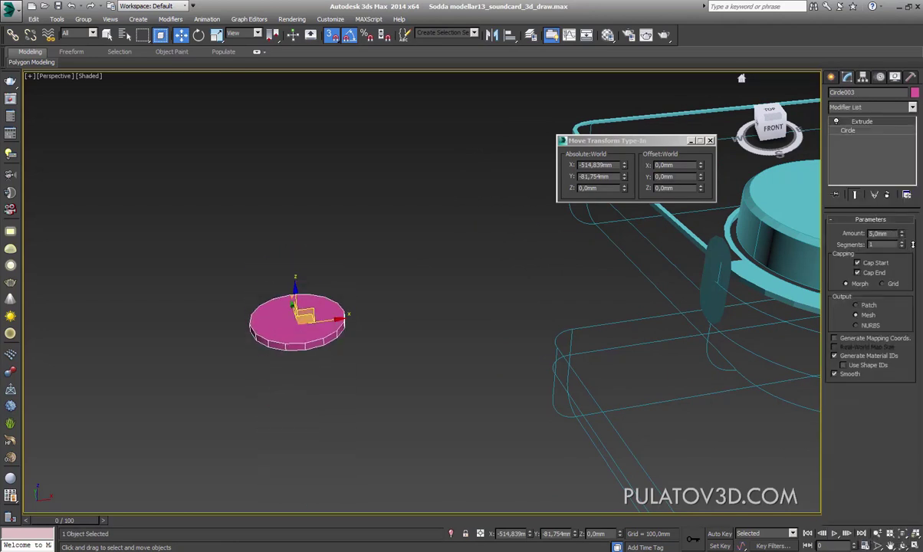
pyautogui.click(831, 77)
# Draw a second circle to the right of the pink disc
pyautogui.click(850, 167)
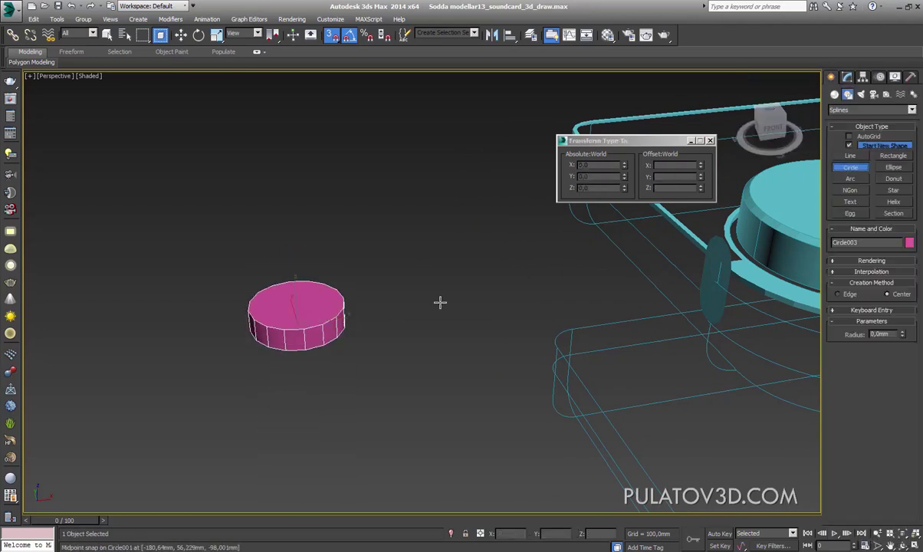
pyautogui.moveTo(432, 295); pyautogui.dragTo(458, 324)
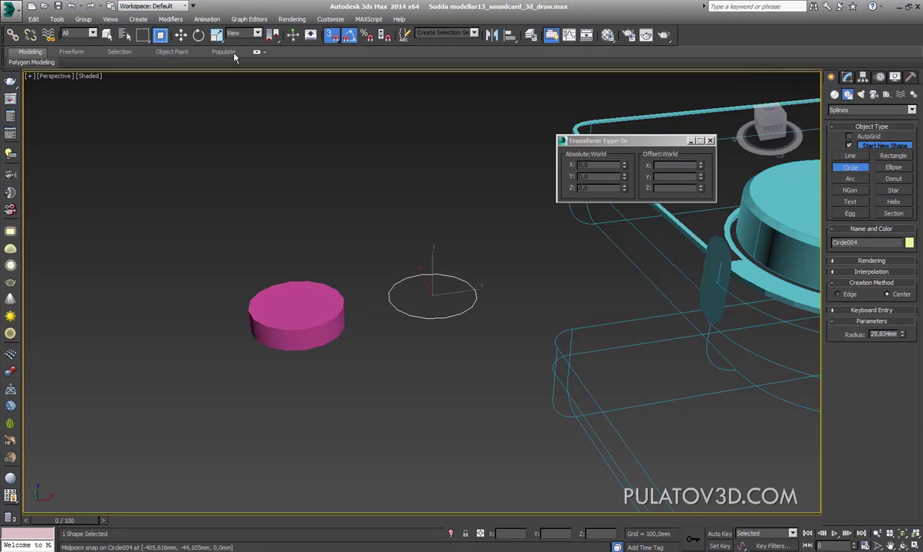
pyautogui.click(181, 34)
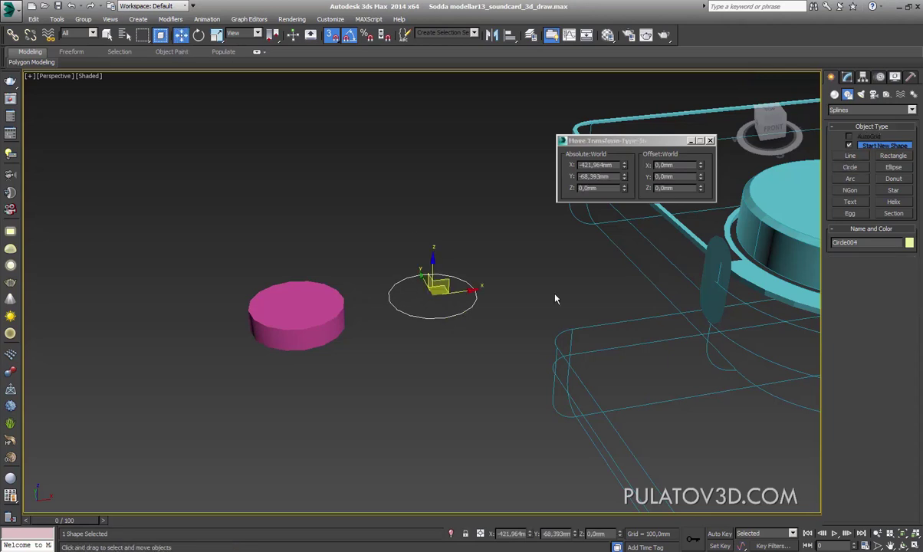
# Convert the new circle to an editable spline and stand it upright at 90°
pyautogui.rightClick(420, 306)
pyautogui.click(412, 307)
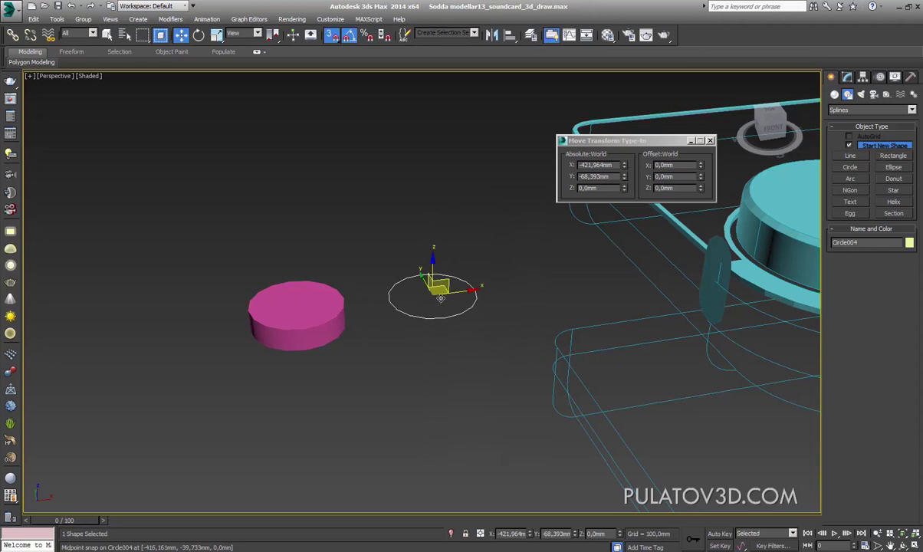
pyautogui.rightClick(444, 298)
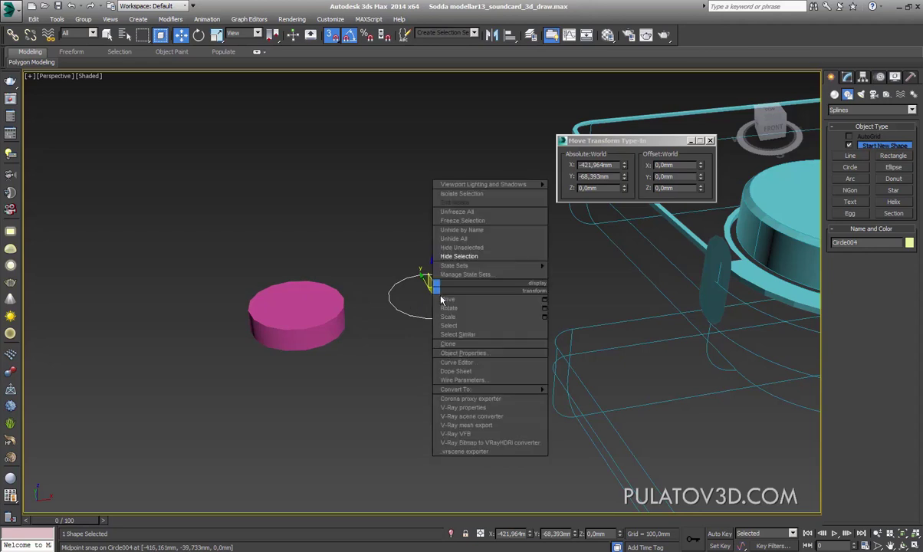
pyautogui.click(567, 386)
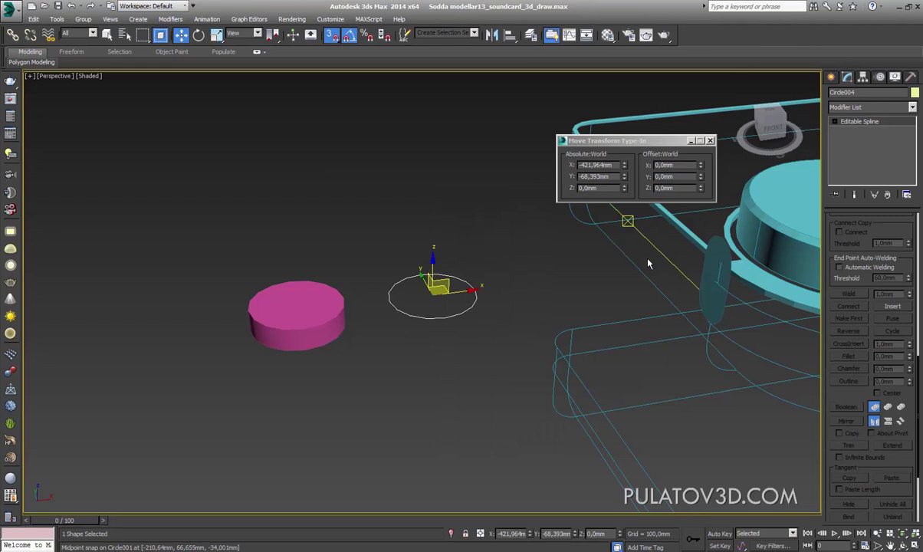
pyautogui.click(853, 147)
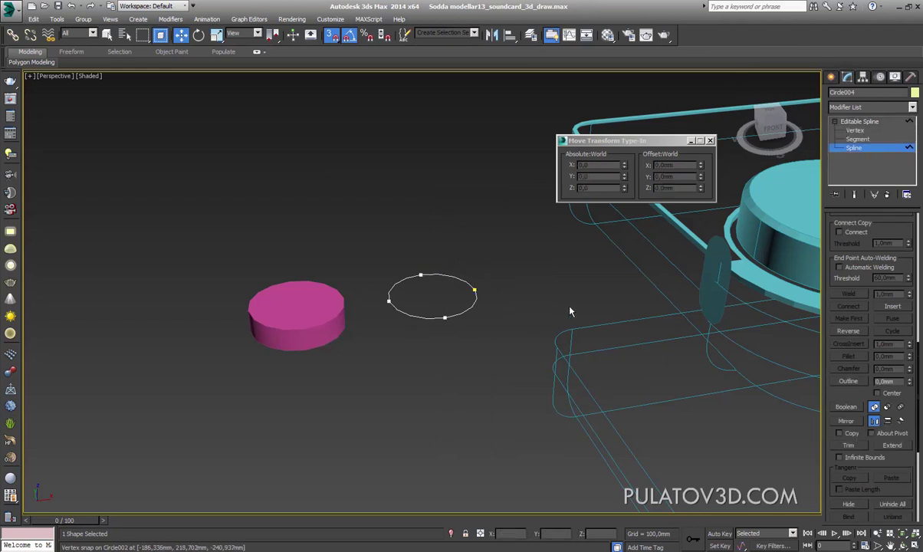
pyautogui.click(198, 35)
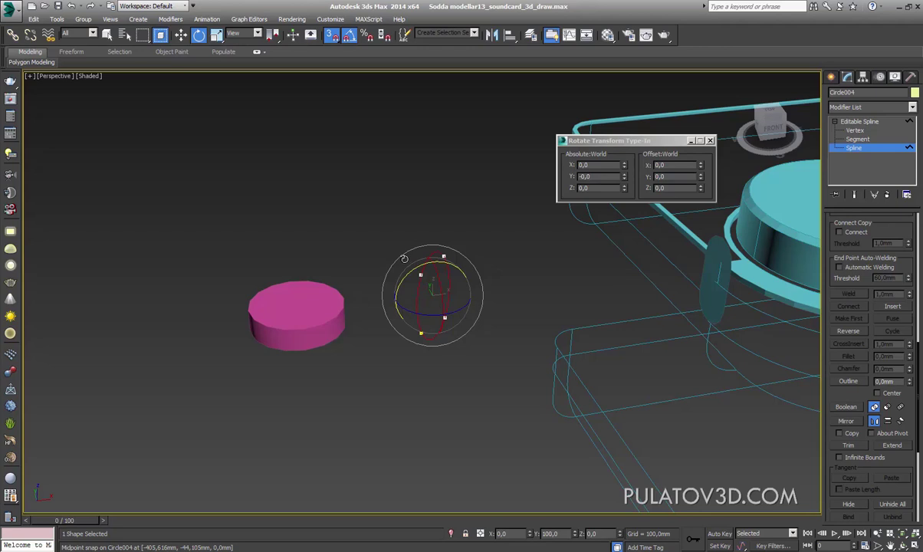
pyautogui.moveTo(404, 259); pyautogui.dragTo(412, 259)
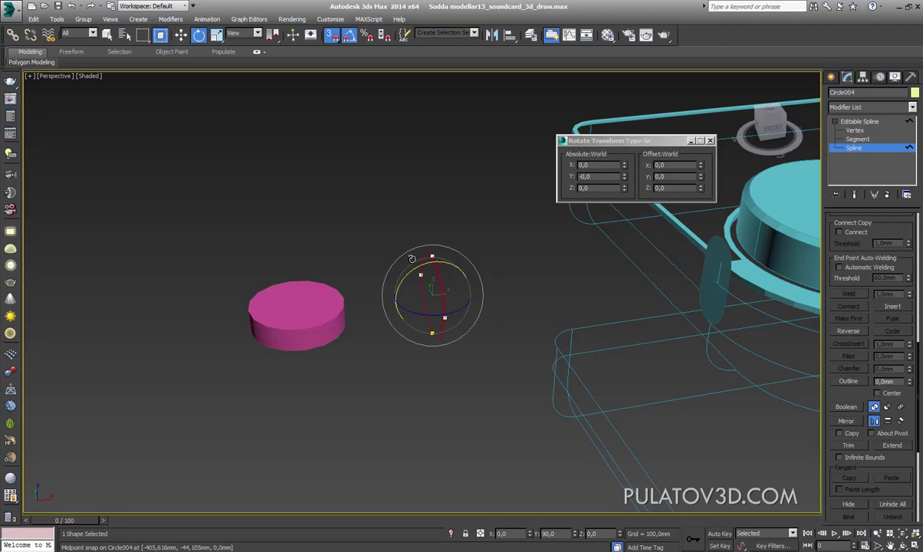
# Add an Extrude modifier to the upright circle, making a 15 mm yellow disc
pyautogui.click(860, 122)
pyautogui.click(868, 107)
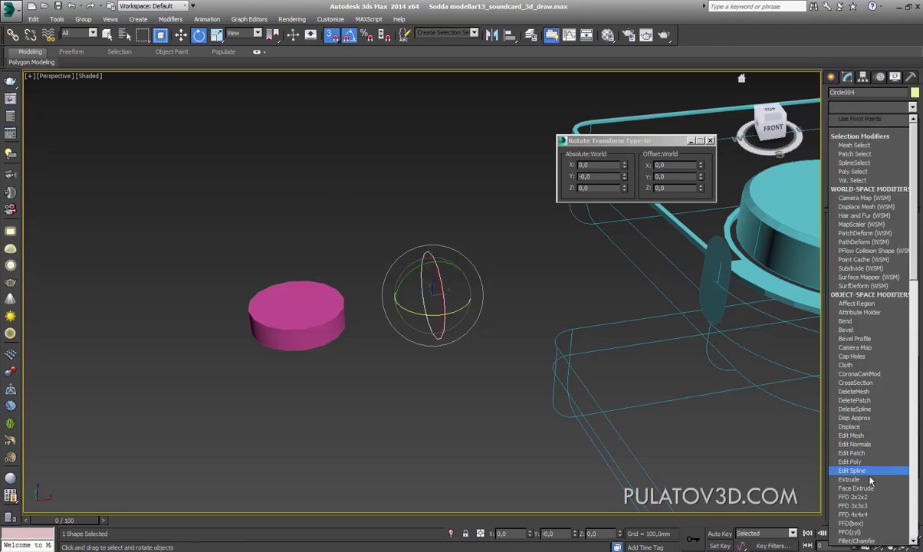
pyautogui.click(814, 453)
pyautogui.keyDown('alt'); pyautogui.moveTo(392, 325); pyautogui.dragTo(511, 293, button='middle'); pyautogui.keyUp('alt')
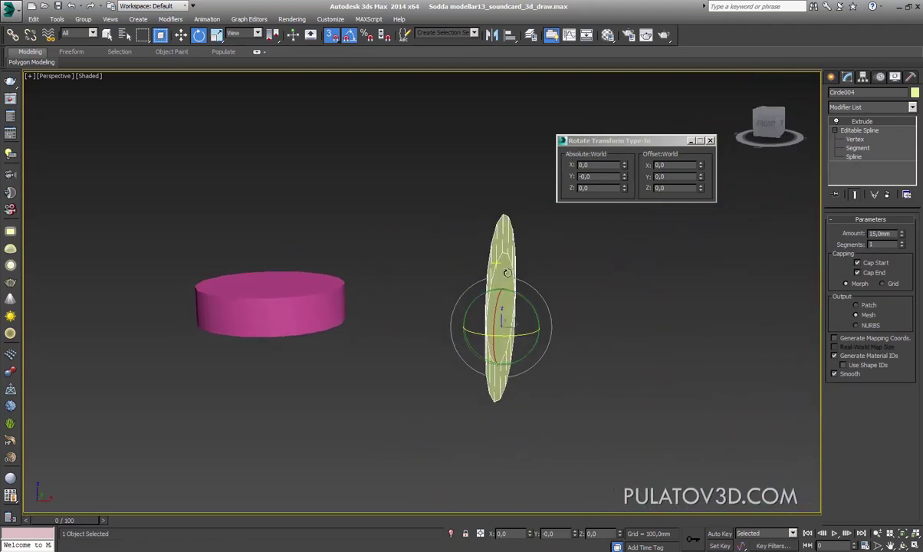
pyautogui.moveTo(514, 276)
pyautogui.keyDown('alt'); pyautogui.mouseDown(button='middle')
pyautogui.moveTo(503, 312)
pyautogui.moveTo(509, 303)
pyautogui.mouseUp(button='middle'); pyautogui.keyUp('alt')
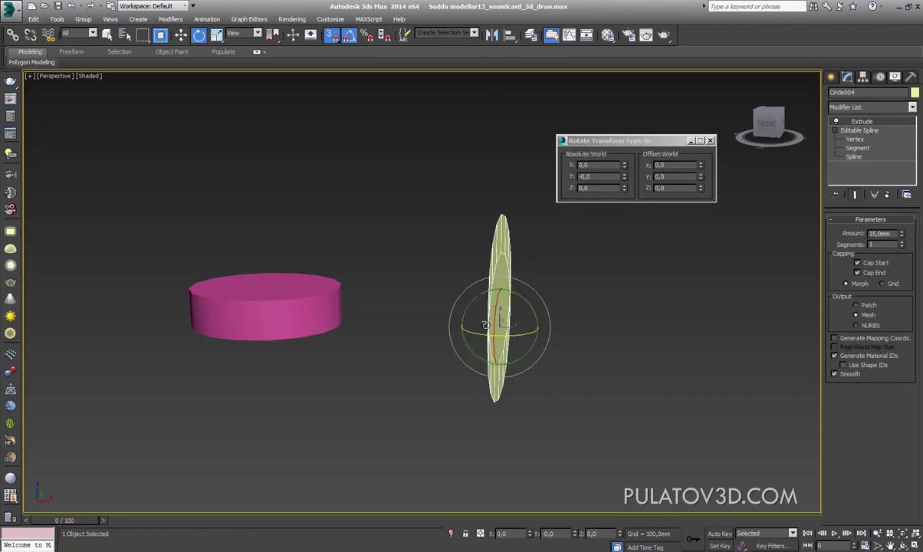
pyautogui.keyDown('alt'); pyautogui.moveTo(524, 300); pyautogui.dragTo(514, 265, button='middle'); pyautogui.keyUp('alt')
# Rotate the circle 90° back to flat, check its 15 mm Extrude, and show spline creation options
pyautogui.click(853, 156)
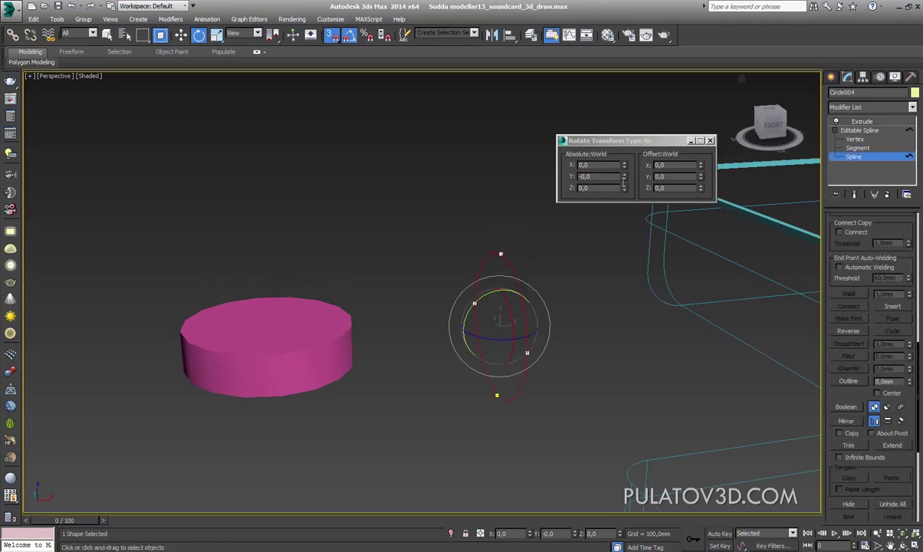
pyautogui.moveTo(500, 309); pyautogui.dragTo(453, 333)
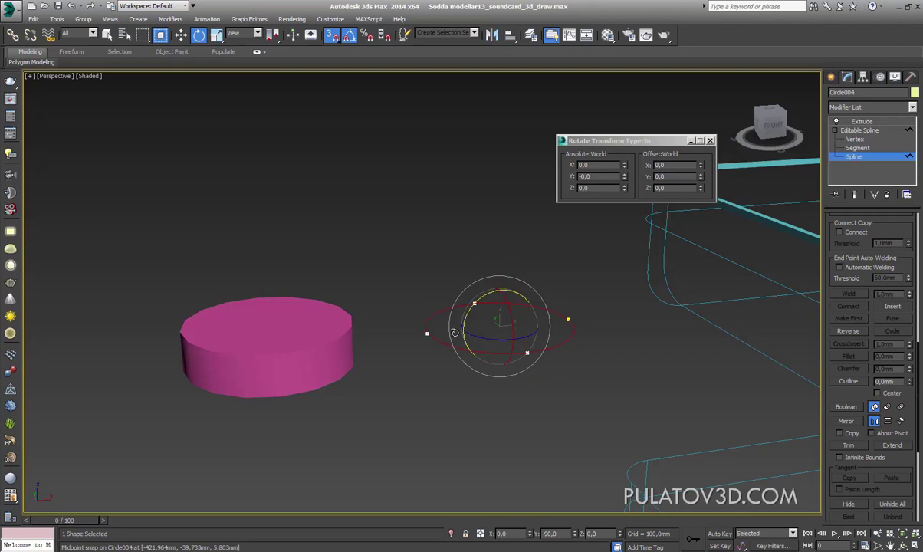
pyautogui.click(861, 122)
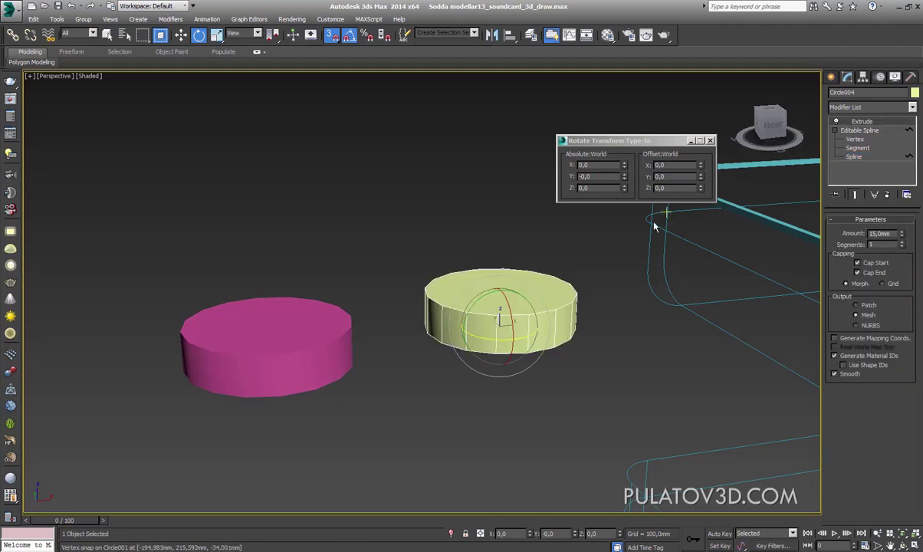
pyautogui.scroll(-5, 600, 252)
pyautogui.click(831, 77)
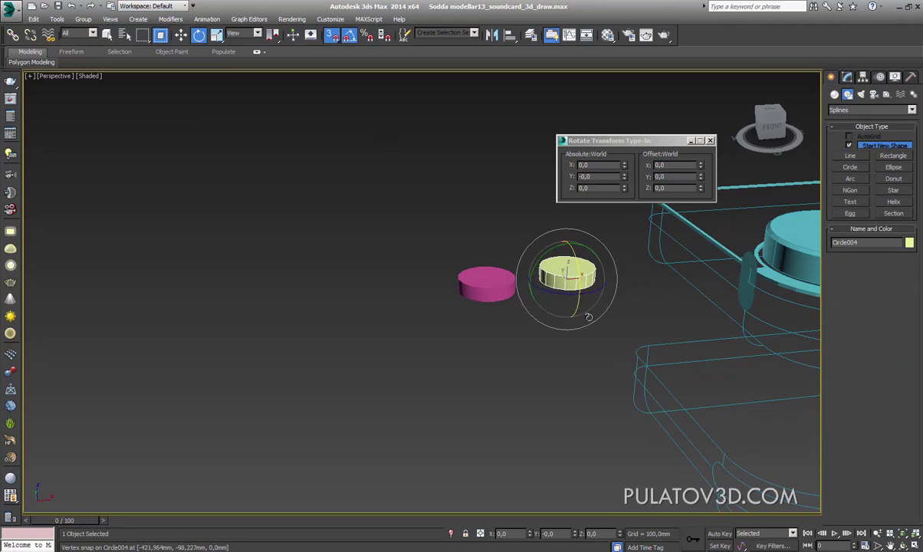
pyautogui.scroll(4, 598, 269)
# Draw a new circle below the two discs and rotate it upright
pyautogui.click(850, 167)
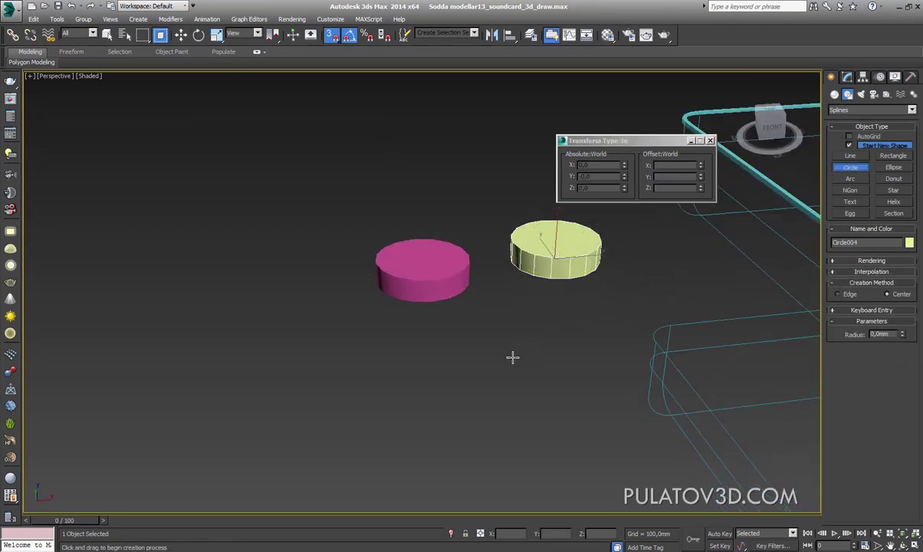
pyautogui.moveTo(506, 350); pyautogui.dragTo(531, 383)
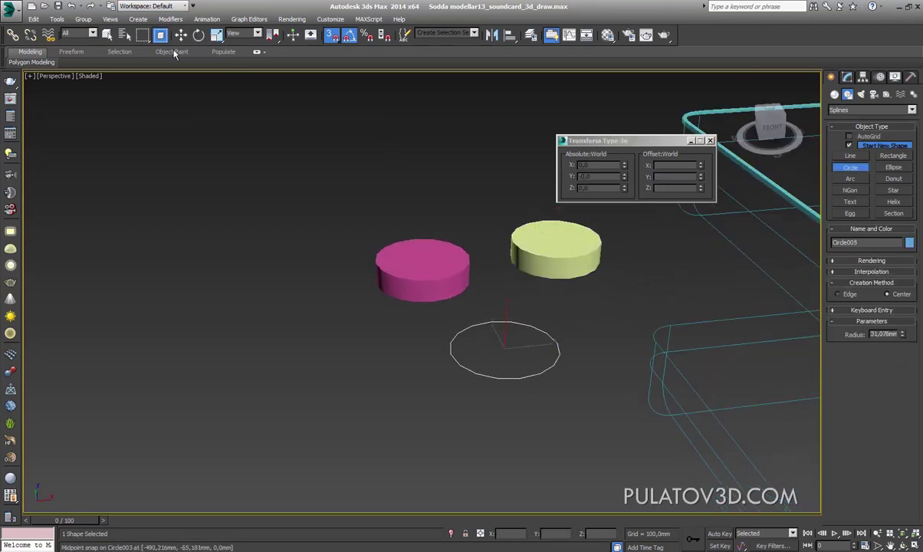
pyautogui.click(198, 34)
pyautogui.moveTo(529, 352); pyautogui.dragTo(554, 311)
# Extrude the upright circle into a 15 mm disc, inspect it, then delete it
pyautogui.click(849, 79)
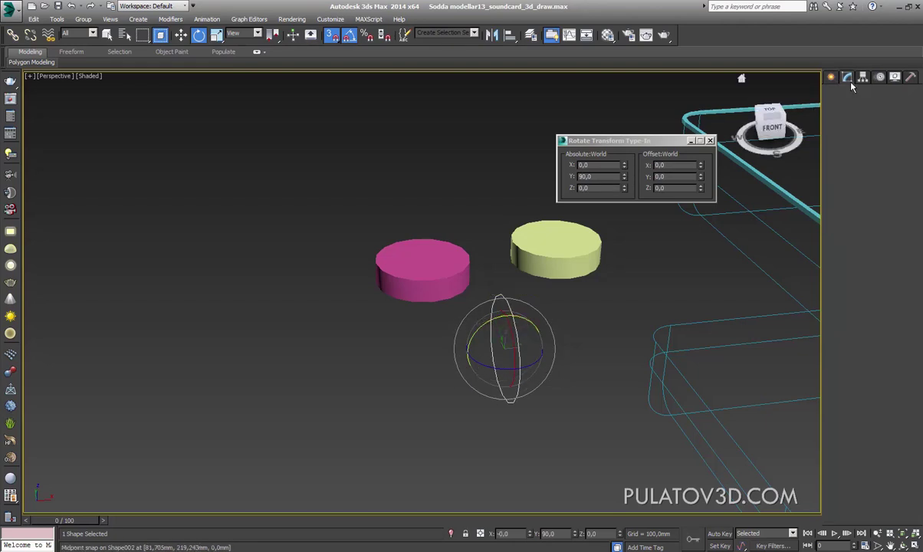
pyautogui.click(874, 107)
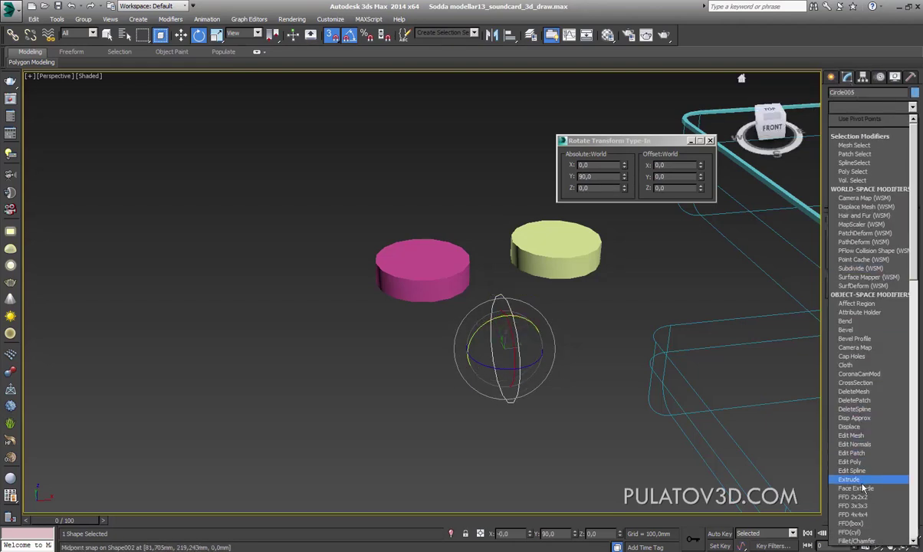
pyautogui.click(849, 479)
pyautogui.moveTo(596, 344)
pyautogui.keyDown('alt'); pyautogui.mouseDown(button='middle')
pyautogui.moveTo(540, 347)
pyautogui.moveTo(616, 337)
pyautogui.mouseUp(button='middle'); pyautogui.keyUp('alt')
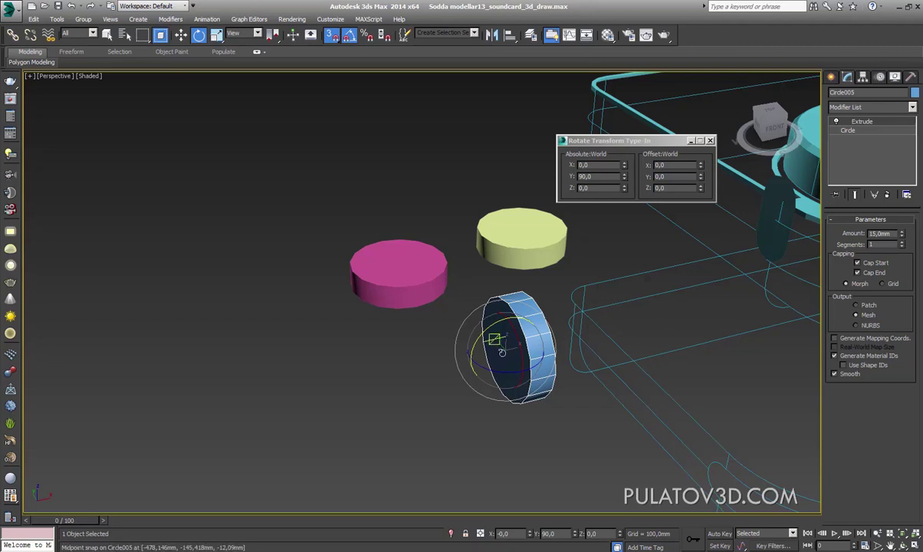
pyautogui.keyDown('alt'); pyautogui.moveTo(502, 351); pyautogui.dragTo(552, 346, button='middle'); pyautogui.keyUp('alt')
pyautogui.click(180, 34)
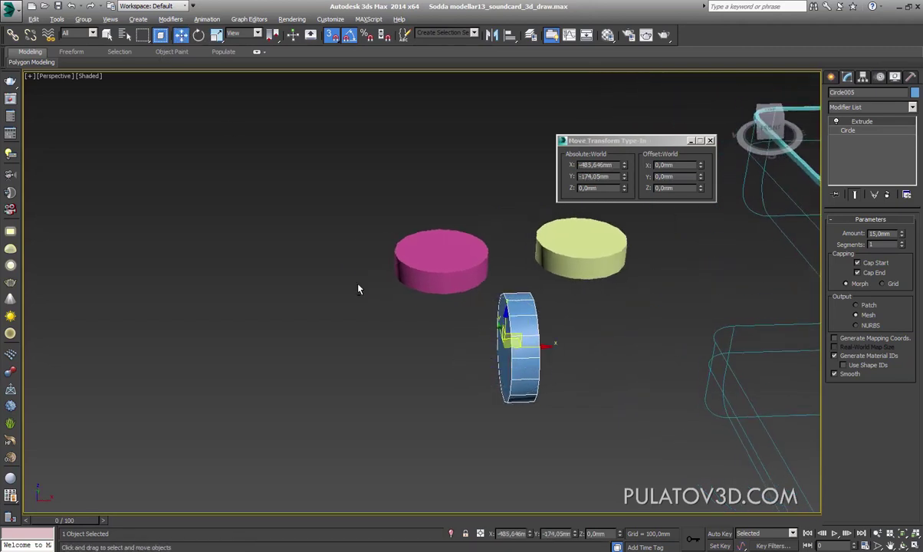
pyautogui.moveTo(358, 289)
pyautogui.keyDown('alt'); pyautogui.mouseDown(button='middle')
pyautogui.moveTo(435, 336)
pyautogui.moveTo(375, 309)
pyautogui.moveTo(409, 314)
pyautogui.mouseUp(button='middle'); pyautogui.keyUp('alt')
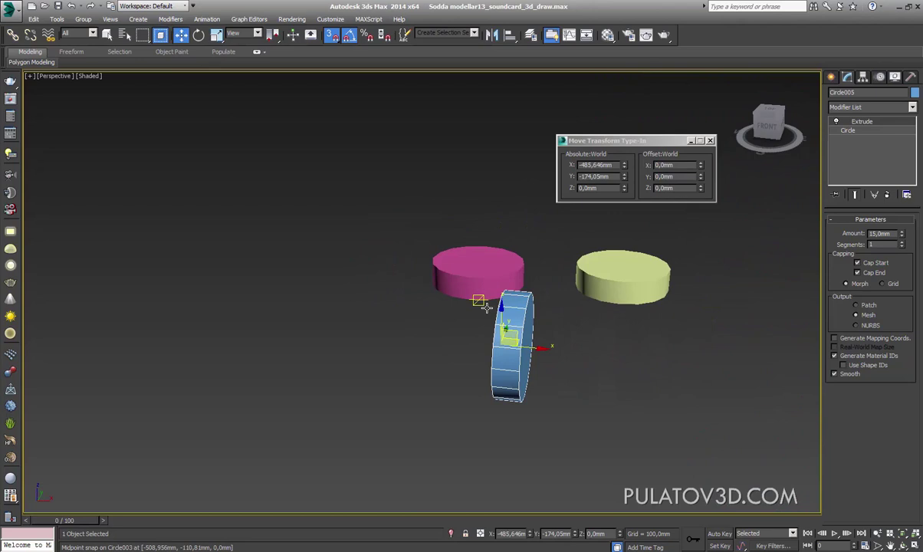
pyautogui.press('Delete')
# Delete the pink and yellow test discs
pyautogui.moveTo(388, 217); pyautogui.dragTo(727, 350)
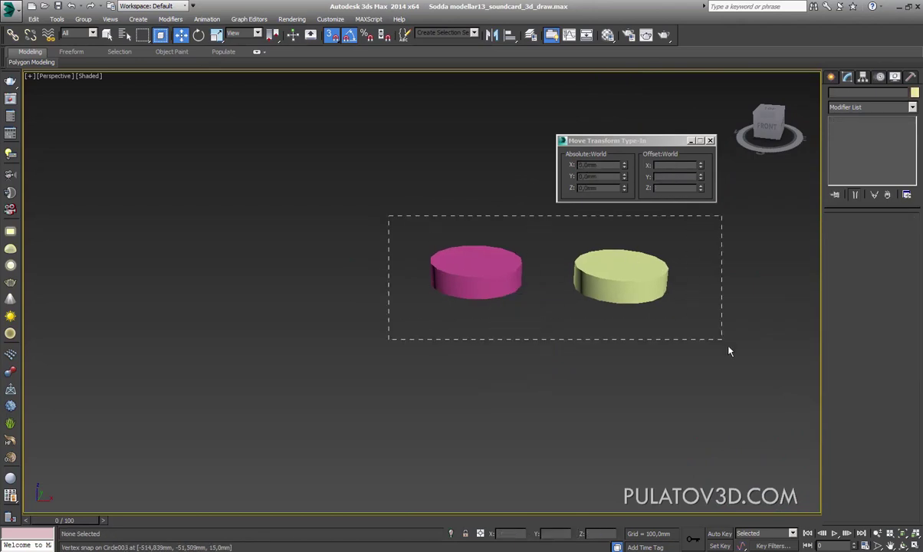
pyautogui.press('Delete')
pyautogui.scroll(-5, 467, 319)
pyautogui.click(479, 311)
pyautogui.scroll(8, 479, 311)
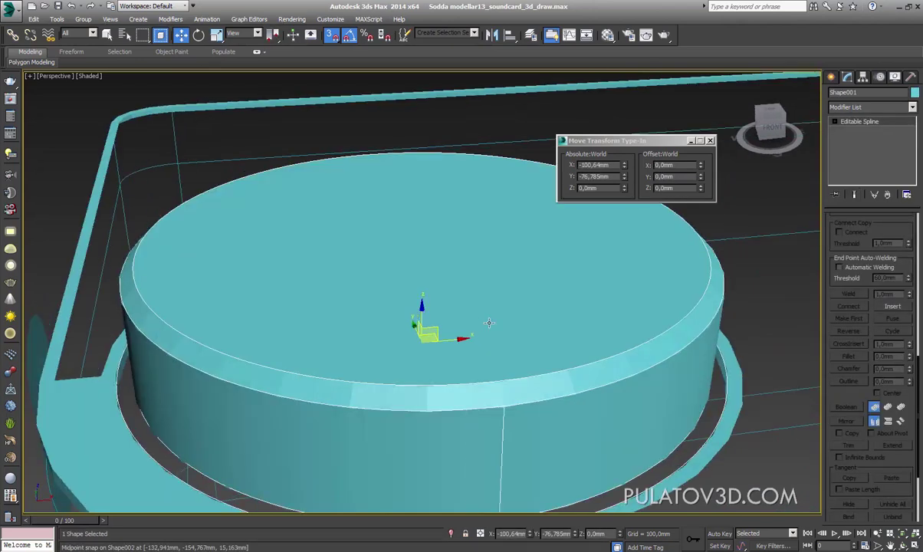
pyautogui.scroll(3, 588, 228)
pyautogui.scroll(-3, 588, 228)
# Select the end-cap shape Shape004, switch to wireframe, and remove its Extrude modifier
pyautogui.click(301, 288)
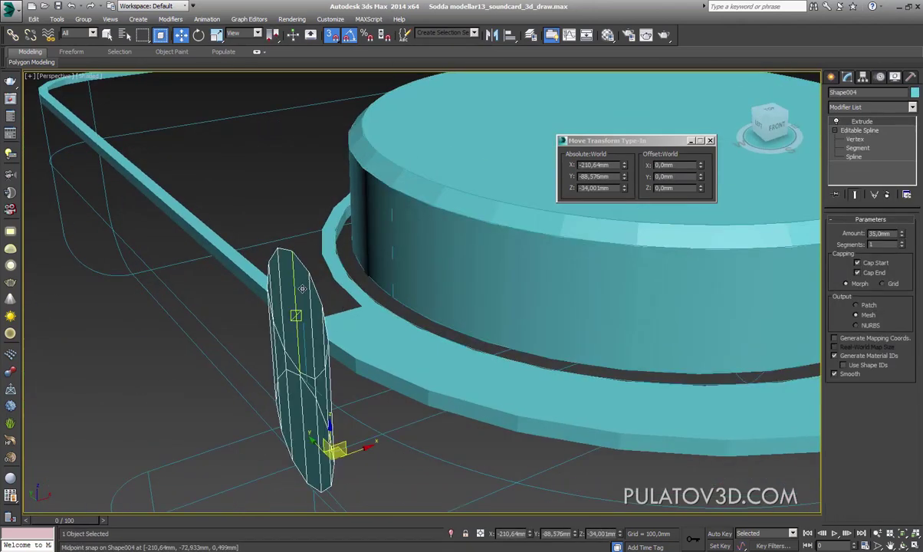
pyautogui.press('F4')
pyautogui.press('F3')
pyautogui.click(888, 195)
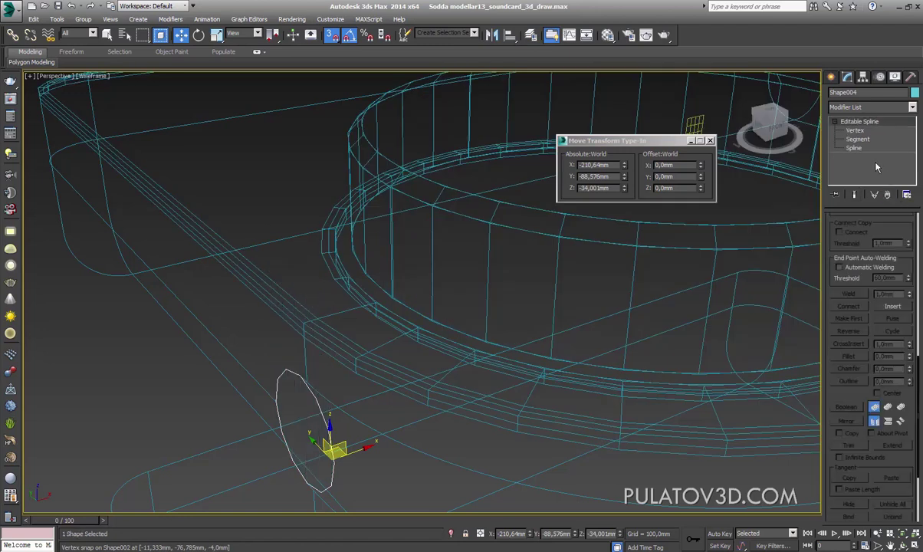
pyautogui.click(853, 147)
pyautogui.keyDown('alt'); pyautogui.moveTo(426, 394); pyautogui.dragTo(548, 258, button='middle'); pyautogui.keyUp('alt')
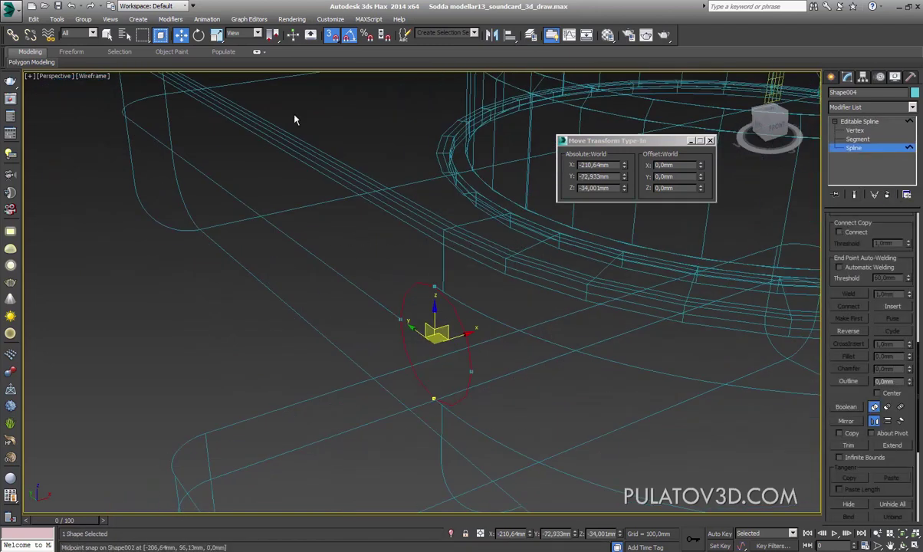
# Rotate the cap spline into a flatter orientation and try an Edit Poly modifier on it
pyautogui.click(198, 35)
pyautogui.keyDown('alt'); pyautogui.moveTo(345, 253); pyautogui.dragTo(429, 321, button='middle'); pyautogui.keyUp('alt')
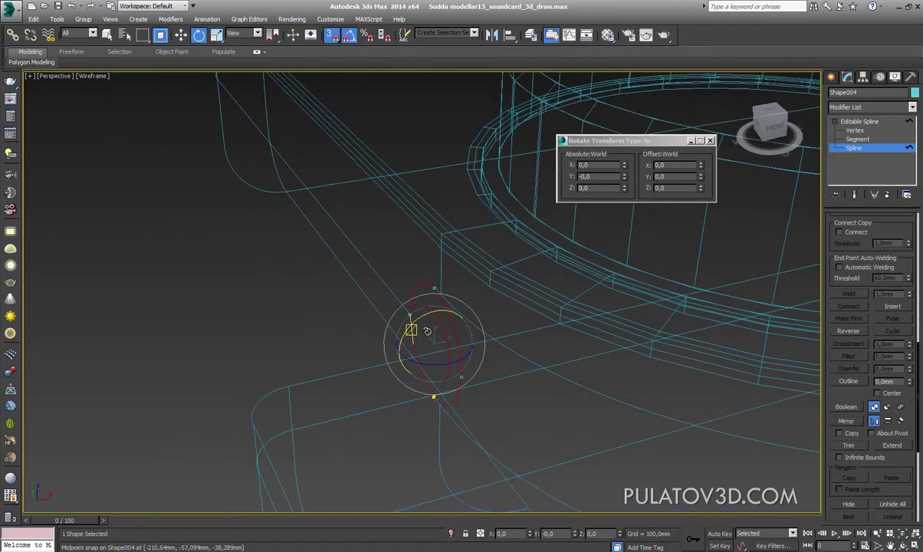
pyautogui.moveTo(443, 322); pyautogui.dragTo(471, 319)
pyautogui.click(858, 121)
pyautogui.click(871, 106)
pyautogui.click(875, 465)
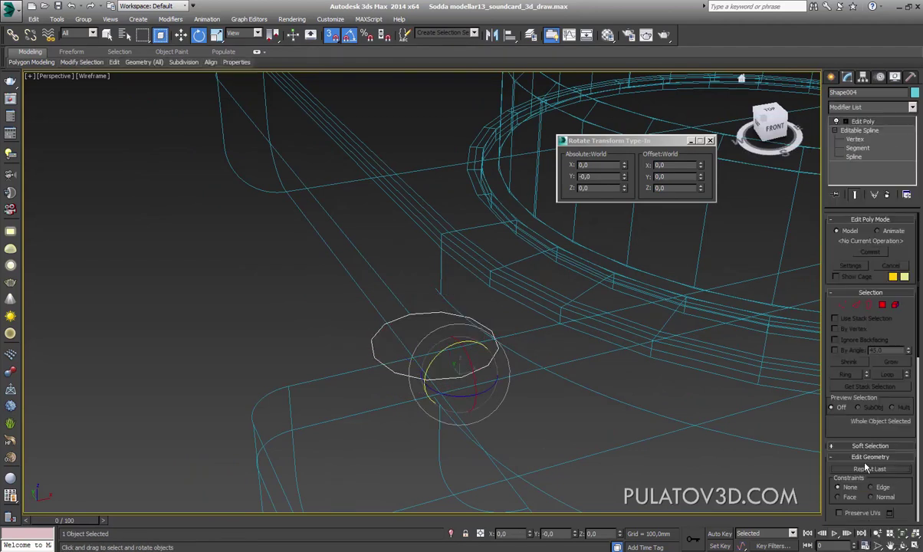
pyautogui.keyDown('alt'); pyautogui.moveTo(813, 434); pyautogui.dragTo(596, 376, button='middle'); pyautogui.keyUp('alt')
pyautogui.press('F3')
# With Affect Pivot Only, undo the polygon conversion and centre and align the cap's pivot
pyautogui.click(863, 77)
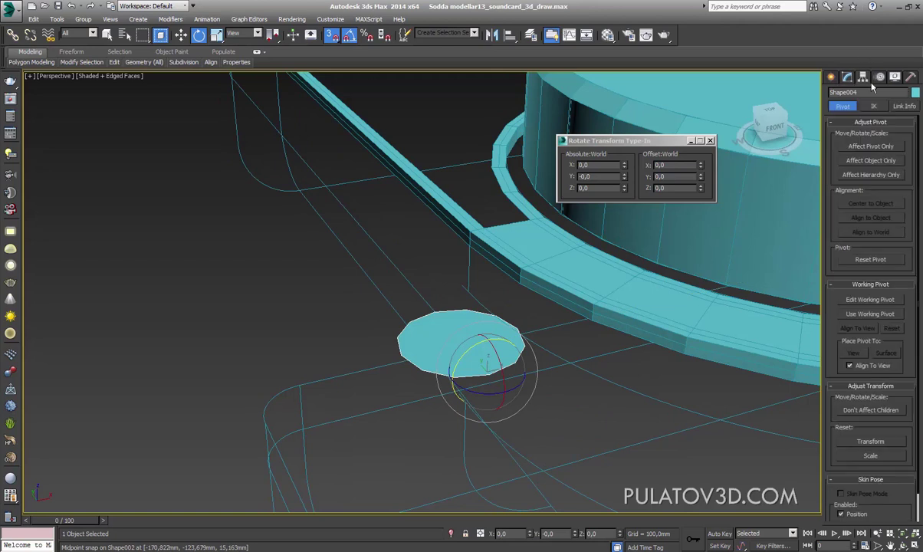
pyautogui.click(879, 147)
pyautogui.moveTo(583, 268)
pyautogui.keyDown('alt'); pyautogui.mouseDown(button='middle')
pyautogui.moveTo(569, 282)
pyautogui.moveTo(604, 294)
pyautogui.moveTo(572, 313)
pyautogui.moveTo(552, 307)
pyautogui.mouseUp(button='middle'); pyautogui.keyUp('alt')
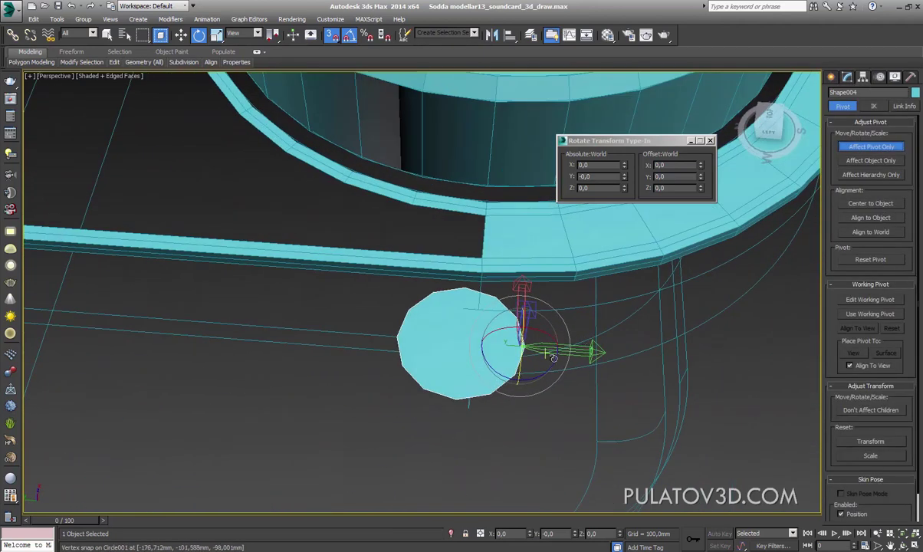
pyautogui.moveTo(515, 334)
pyautogui.keyDown('alt'); pyautogui.mouseDown(button='middle')
pyautogui.moveTo(531, 328)
pyautogui.moveTo(536, 307)
pyautogui.moveTo(532, 223)
pyautogui.mouseUp(button='middle'); pyautogui.keyUp('alt')
pyautogui.hotkey('ctrl', 'z')
pyautogui.click(870, 218)
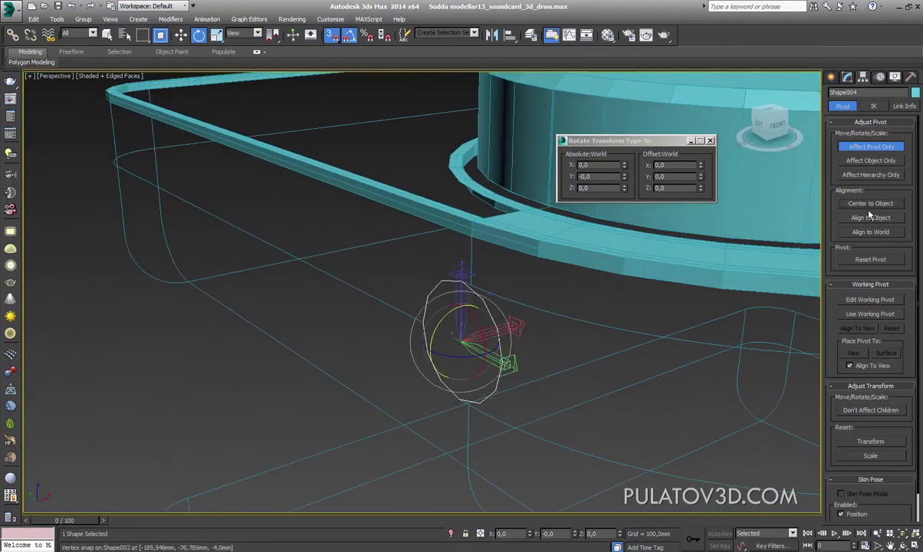
pyautogui.click(849, 79)
pyautogui.click(854, 147)
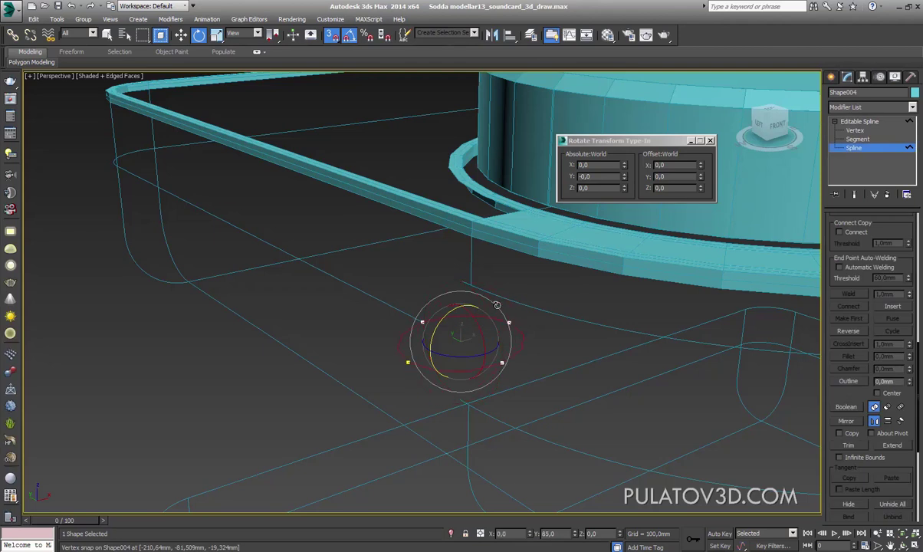
pyautogui.click(859, 107)
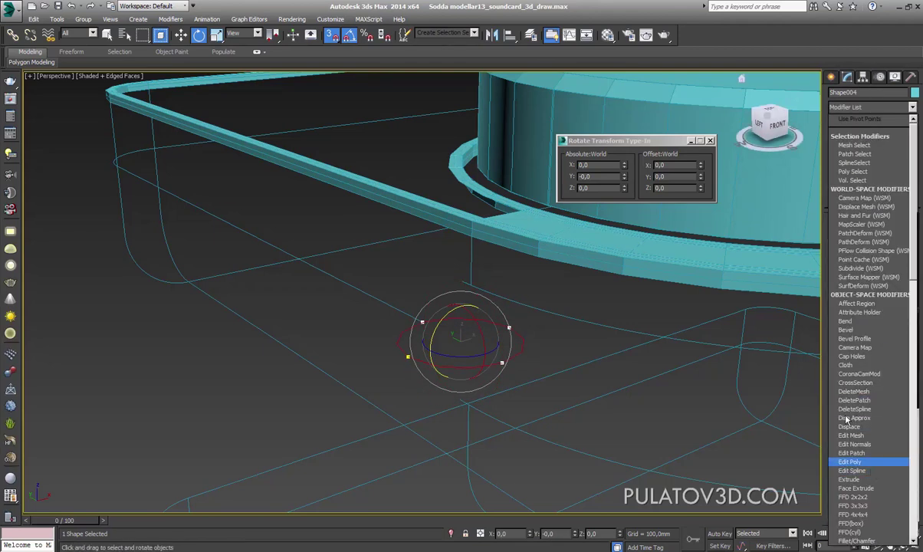
# Add Edit Poly to Shape004 so its loop becomes a flat filled disc, cancelling a trial rotation
pyautogui.click(851, 462)
pyautogui.moveTo(457, 328)
pyautogui.mouseDown()
pyautogui.moveTo(415, 340)
pyautogui.moveTo(389, 321)
pyautogui.mouseUp()
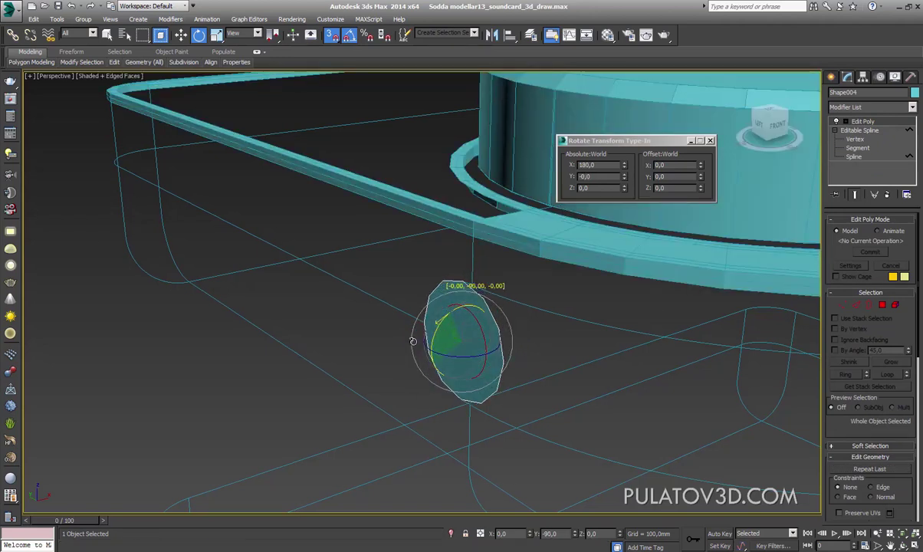
pyautogui.rightClick(389, 321)
pyautogui.moveTo(531, 312)
pyautogui.keyDown('alt'); pyautogui.mouseDown(button='middle')
pyautogui.moveTo(581, 323)
pyautogui.moveTo(566, 323)
pyautogui.mouseUp(button='middle'); pyautogui.keyUp('alt')
pyautogui.press('F3')
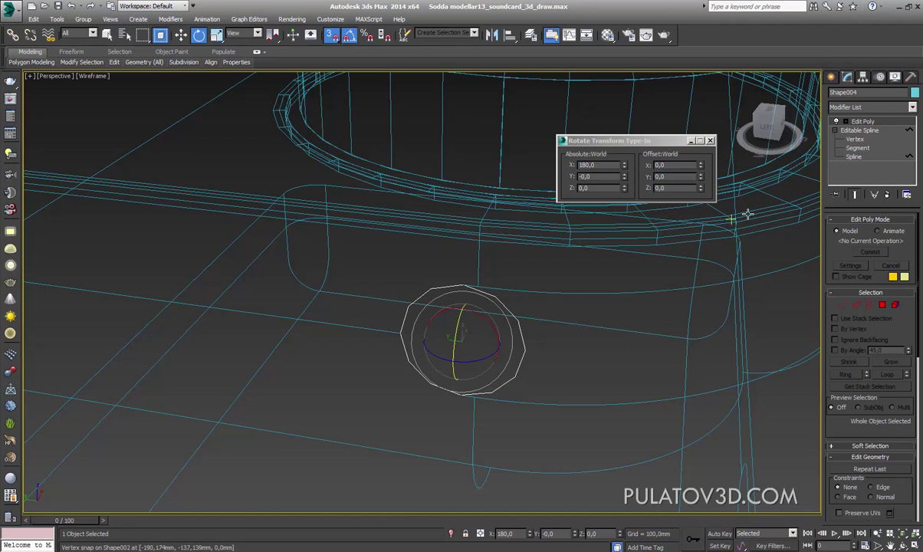
pyautogui.scroll(5, 522, 346)
pyautogui.moveTo(521, 345)
pyautogui.keyDown('alt'); pyautogui.mouseDown(button='middle')
pyautogui.moveTo(497, 350)
pyautogui.moveTo(544, 375)
pyautogui.moveTo(529, 360)
pyautogui.mouseUp(button='middle'); pyautogui.keyUp('alt')
pyautogui.press('F3')
pyautogui.scroll(-4, 544, 375)
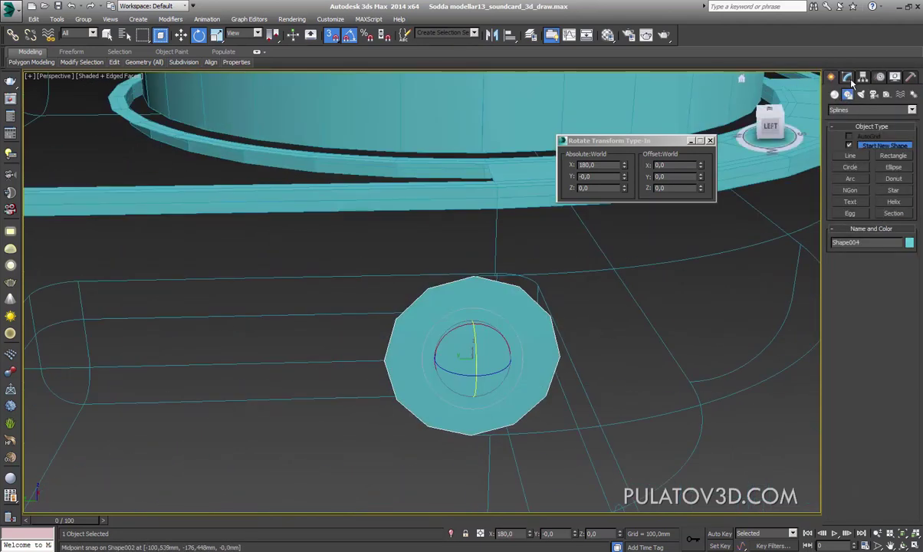
# Select the cap's circular polygon and bevel it with a 2 mm outline
pyautogui.click(847, 77)
pyautogui.click(882, 305)
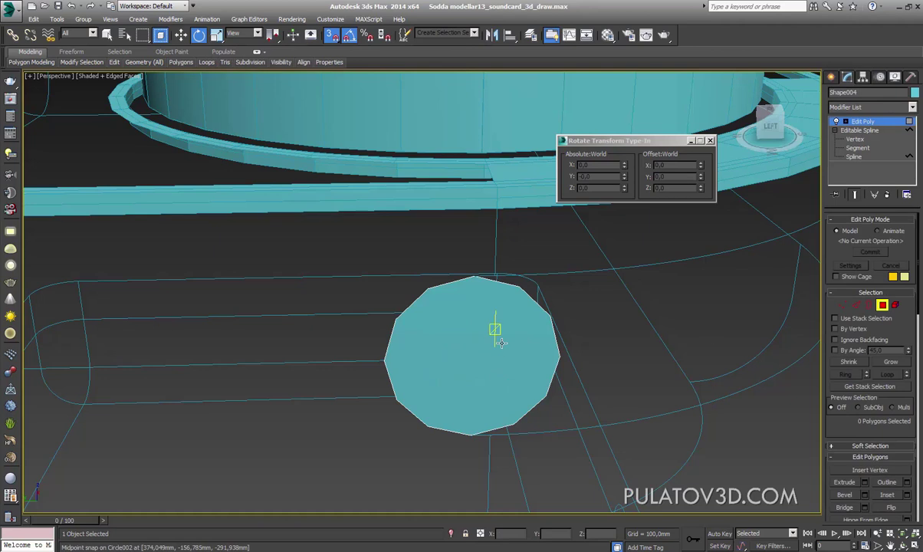
pyautogui.click(475, 352)
pyautogui.click(182, 36)
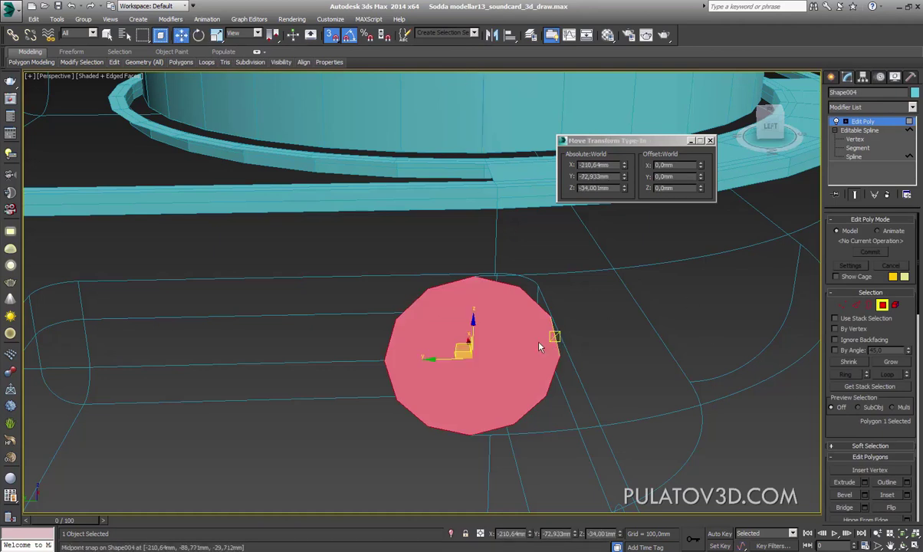
pyautogui.keyDown('alt'); pyautogui.moveTo(542, 346); pyautogui.dragTo(793, 395, button='middle'); pyautogui.keyUp('alt')
pyautogui.scroll(-3, 841, 439)
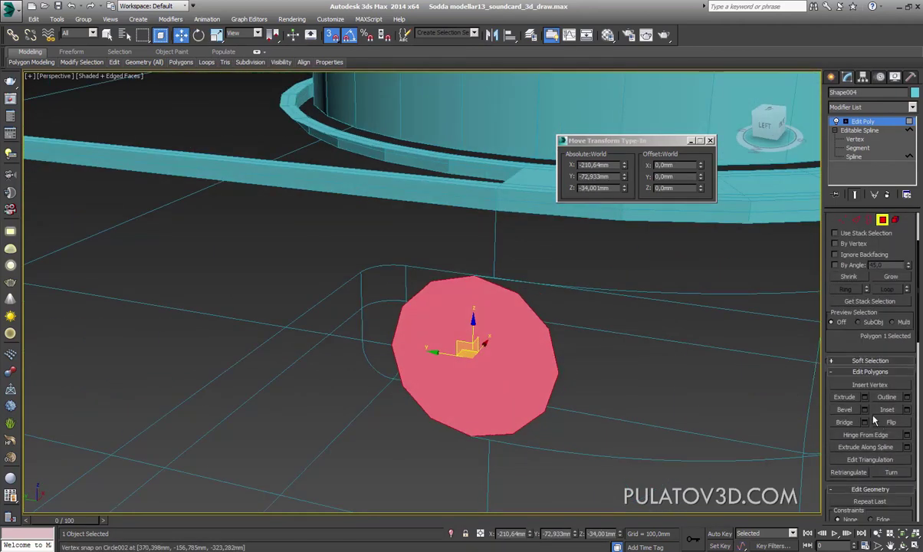
pyautogui.click(865, 410)
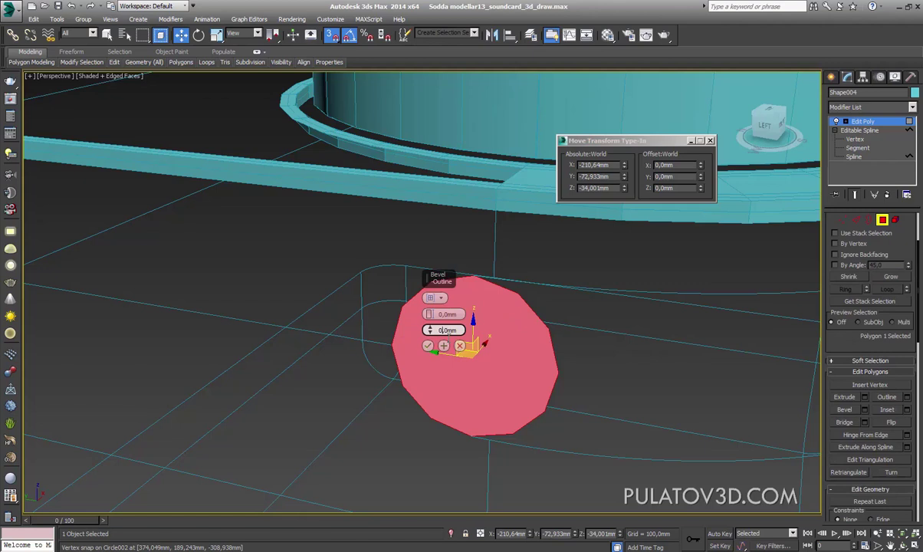
pyautogui.write('2')
pyautogui.press('Return')
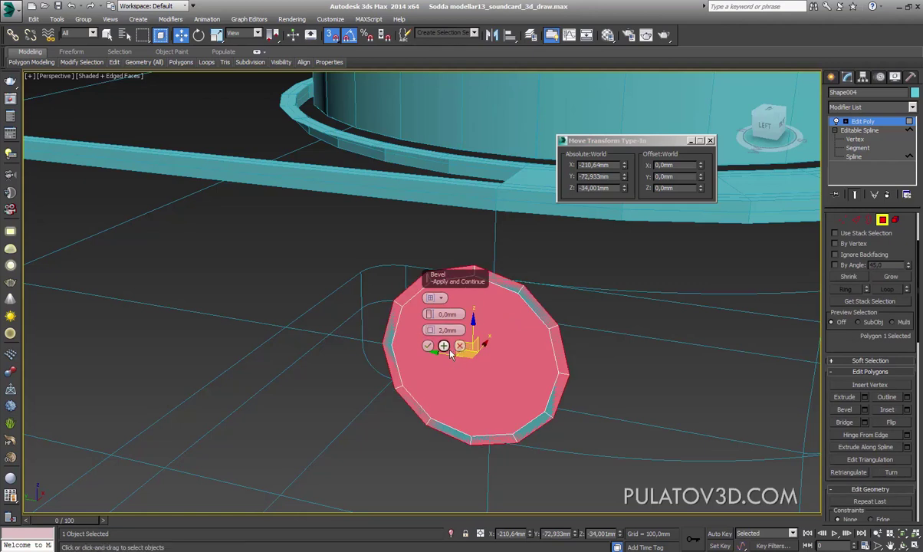
pyautogui.click(452, 356)
pyautogui.click(427, 346)
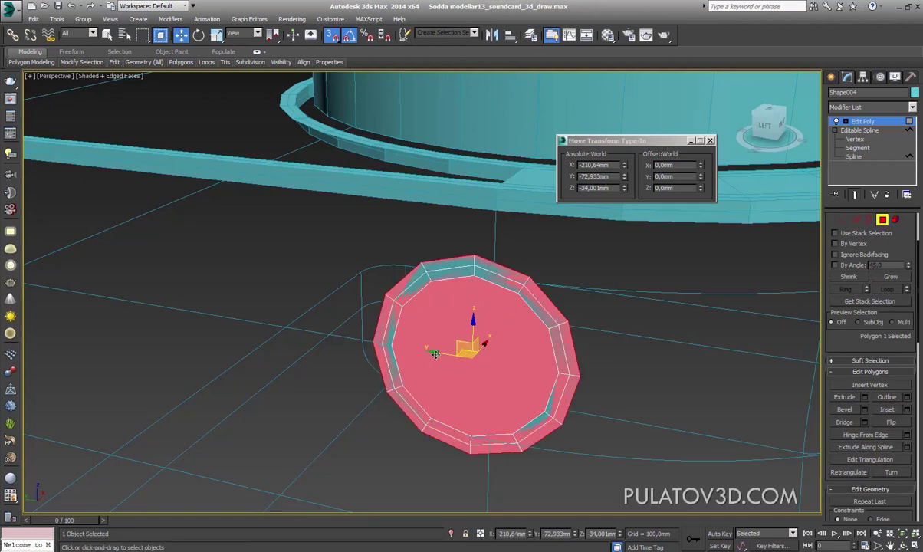
# Delete the round centre polygon, leaving a hollow ring, and view it in wireframe
pyautogui.press('Delete')
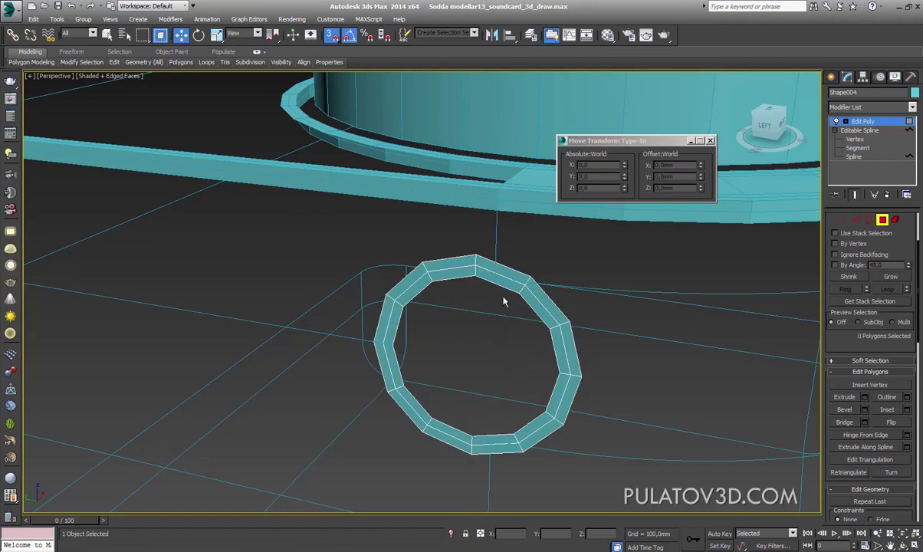
pyautogui.moveTo(503, 300)
pyautogui.keyDown('alt'); pyautogui.mouseDown(button='middle')
pyautogui.moveTo(540, 274)
pyautogui.moveTo(486, 294)
pyautogui.moveTo(480, 266)
pyautogui.moveTo(479, 293)
pyautogui.mouseUp(button='middle'); pyautogui.keyUp('alt')
pyautogui.scroll(5, 483, 268)
pyautogui.scroll(1, 498, 288)
pyautogui.scroll(-6, 497, 287)
pyautogui.press('F3')
pyautogui.scroll(-4, 479, 293)
pyautogui.scroll(2, 429, 299)
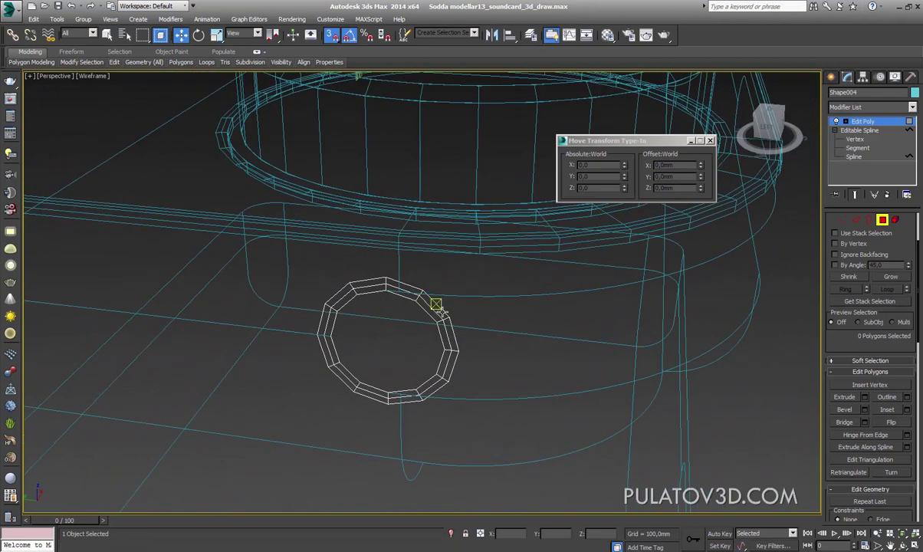
pyautogui.moveTo(460, 291)
pyautogui.keyDown('alt'); pyautogui.mouseDown(button='middle')
pyautogui.moveTo(521, 321)
pyautogui.moveTo(505, 329)
pyautogui.mouseUp(button='middle'); pyautogui.keyUp('alt')
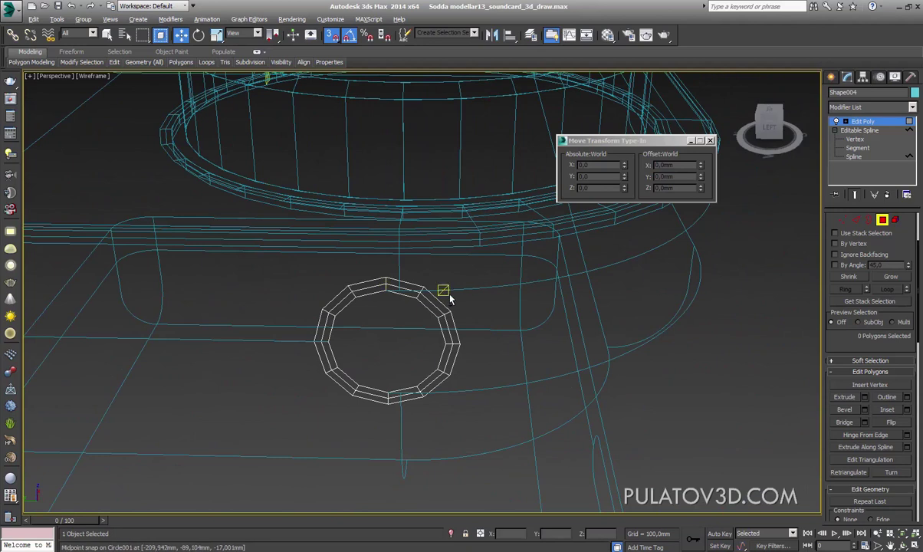
pyautogui.moveTo(444, 299)
pyautogui.keyDown('alt'); pyautogui.mouseDown(button='middle')
pyautogui.moveTo(449, 322)
pyautogui.moveTo(492, 312)
pyautogui.mouseUp(button='middle'); pyautogui.keyUp('alt')
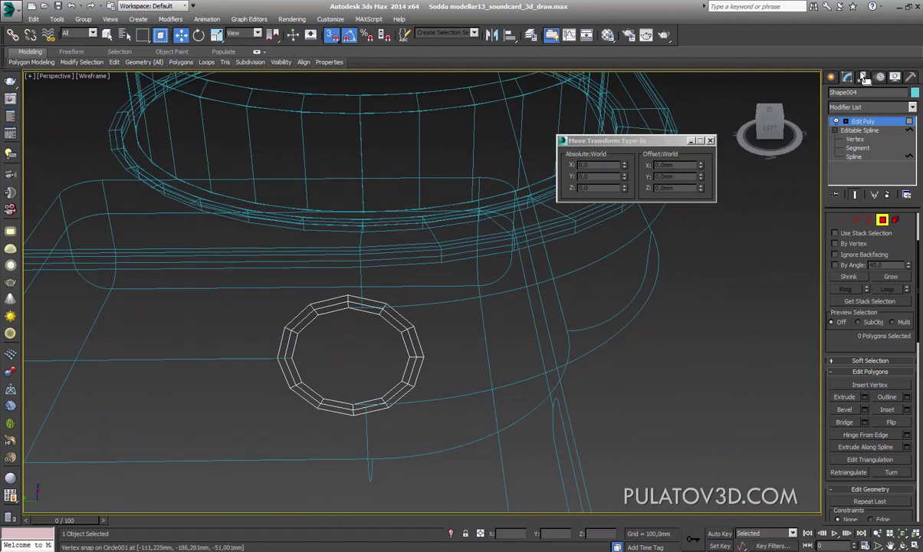
# Select the Circle001 groove spline
pyautogui.click(831, 77)
pyautogui.click(606, 260)
pyautogui.moveTo(606, 261)
pyautogui.keyDown('alt'); pyautogui.mouseDown(button='middle')
pyautogui.moveTo(620, 330)
pyautogui.moveTo(305, 345)
pyautogui.mouseUp(button='middle'); pyautogui.keyUp('alt')
pyautogui.scroll(-3, 427, 344)
pyautogui.scroll(3, 488, 340)
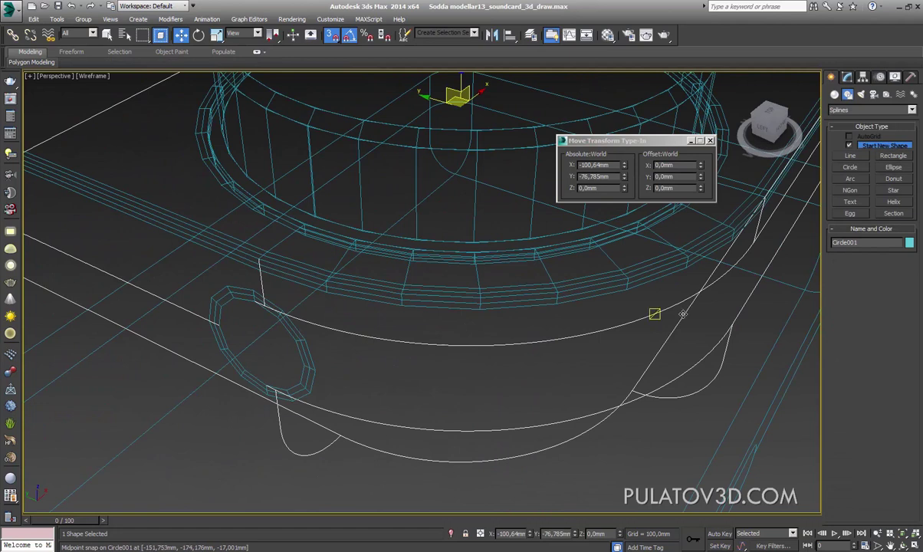
# At Segment level, select the two groove curve segments of Circle001
pyautogui.click(848, 77)
pyautogui.scroll(2, 871, 215)
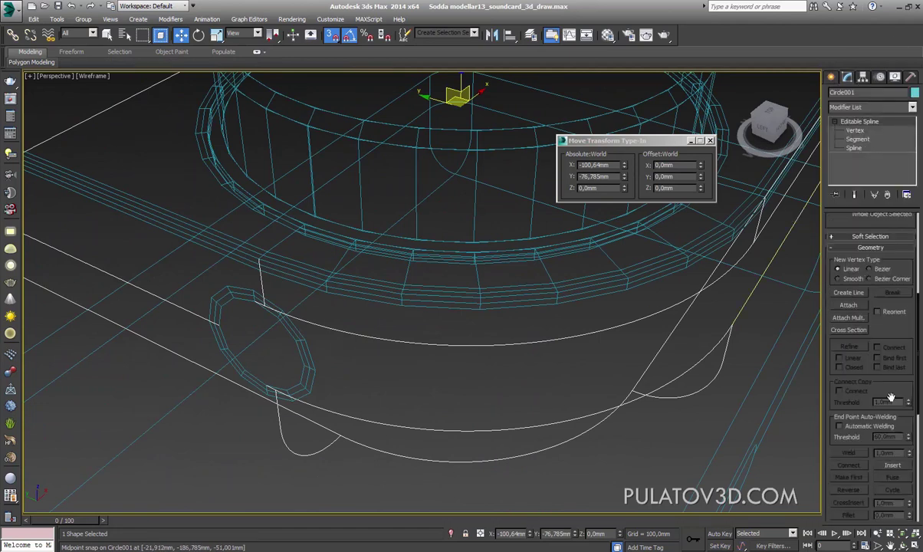
pyautogui.scroll(2, 874, 230)
pyautogui.scroll(2, 878, 246)
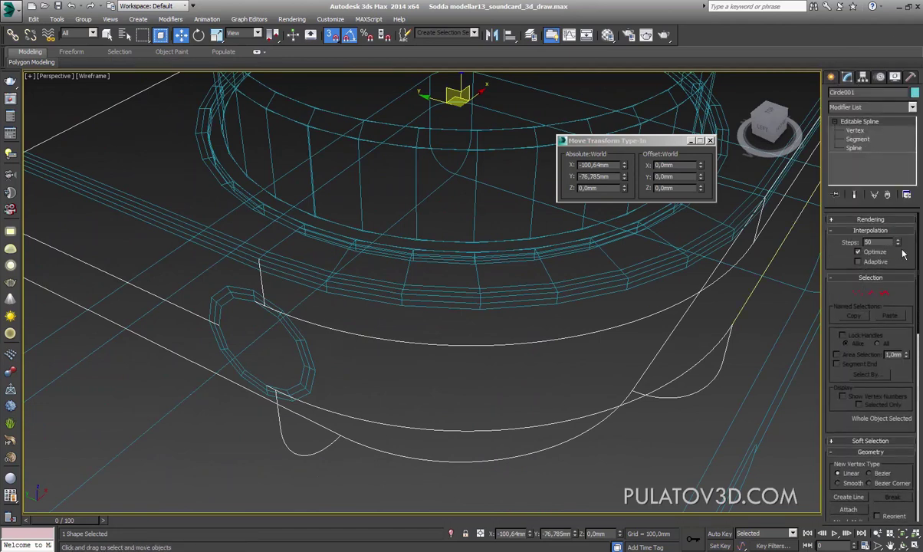
pyautogui.press('2')
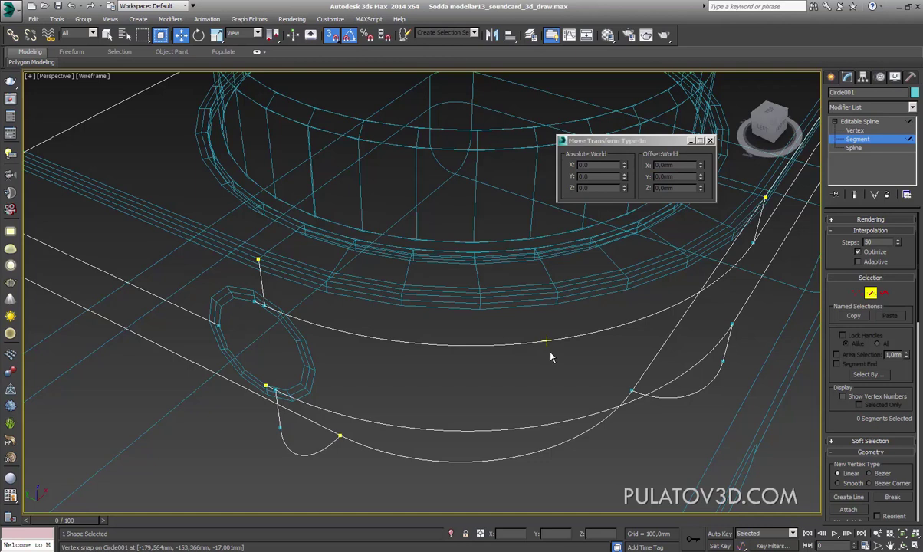
pyautogui.click(552, 345)
pyautogui.keyDown('ctrl'); pyautogui.click(564, 434); pyautogui.keyUp('ctrl')
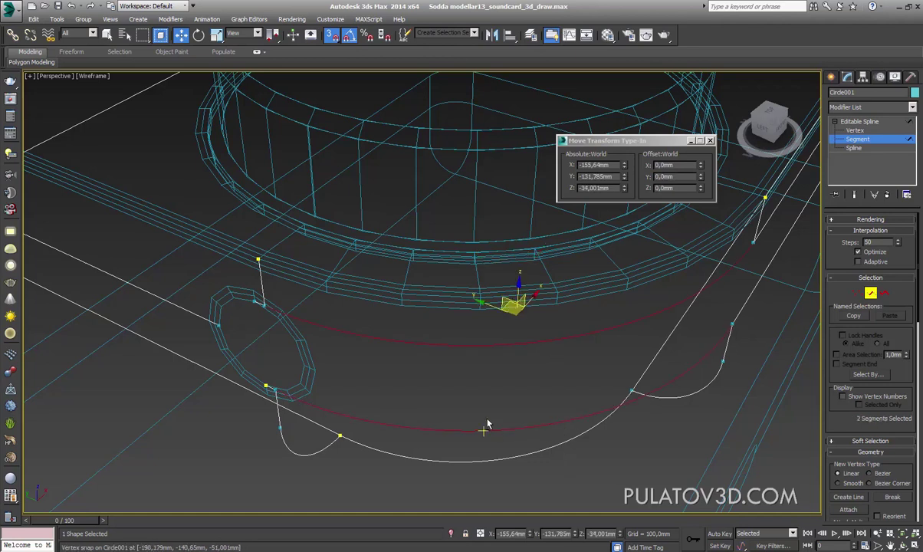
pyautogui.keyDown('alt'); pyautogui.moveTo(486, 429); pyautogui.dragTo(492, 416, button='middle'); pyautogui.keyUp('alt')
# Set Interpolation Steps to 3, then select the hollow ring object
pyautogui.scroll(-5, 903, 231)
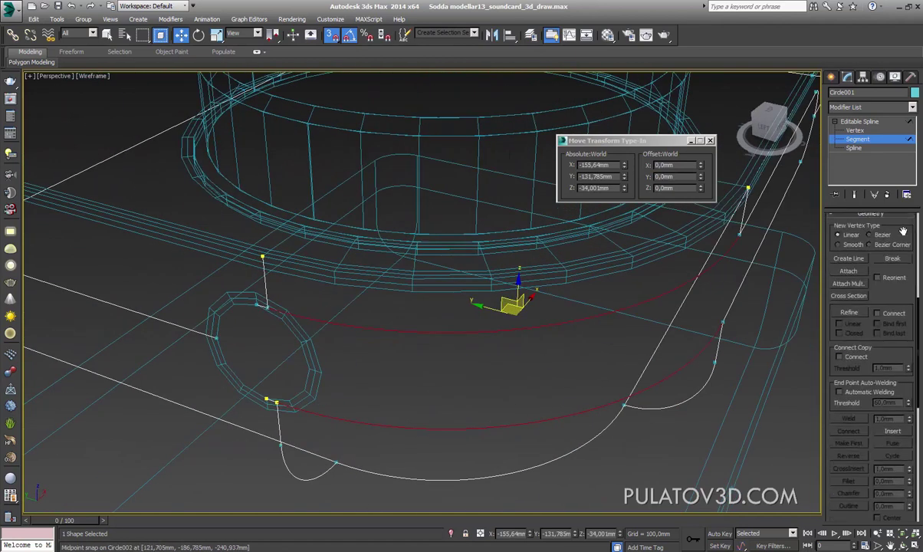
pyautogui.scroll(-4, 902, 355)
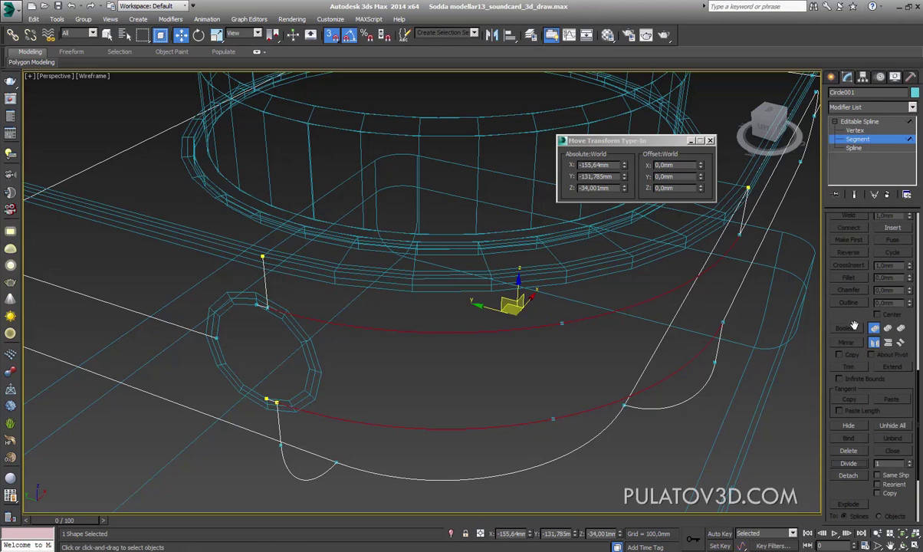
pyautogui.scroll(3, 854, 326)
pyautogui.scroll(4, 854, 326)
pyautogui.scroll(3, 854, 326)
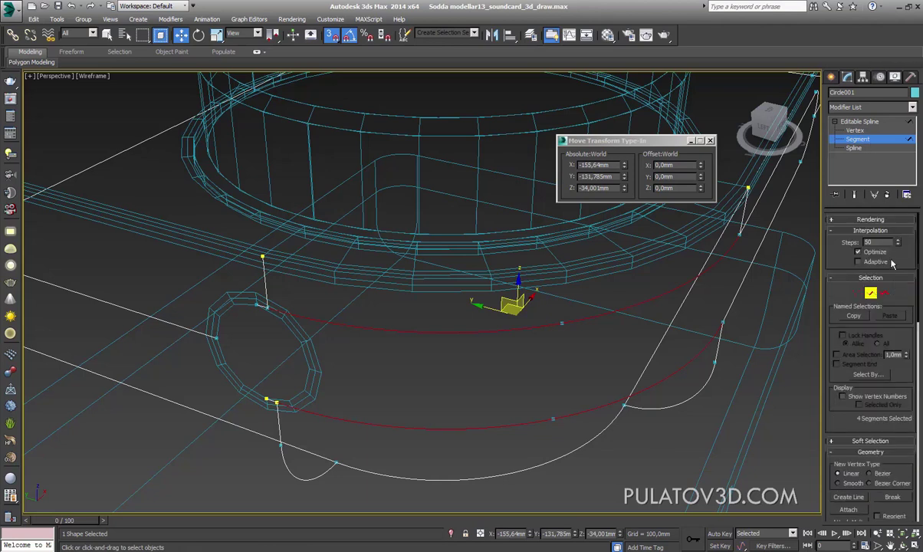
pyautogui.write('3')
pyautogui.press('Return')
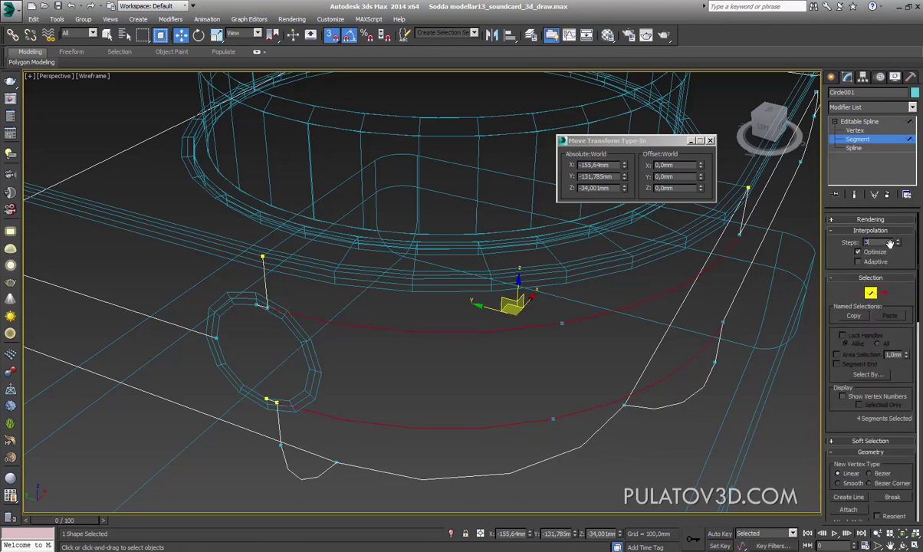
pyautogui.click(306, 354)
# At Vertex level, box-select and delete the ring's right half, leaving a C-shape
pyautogui.click(849, 78)
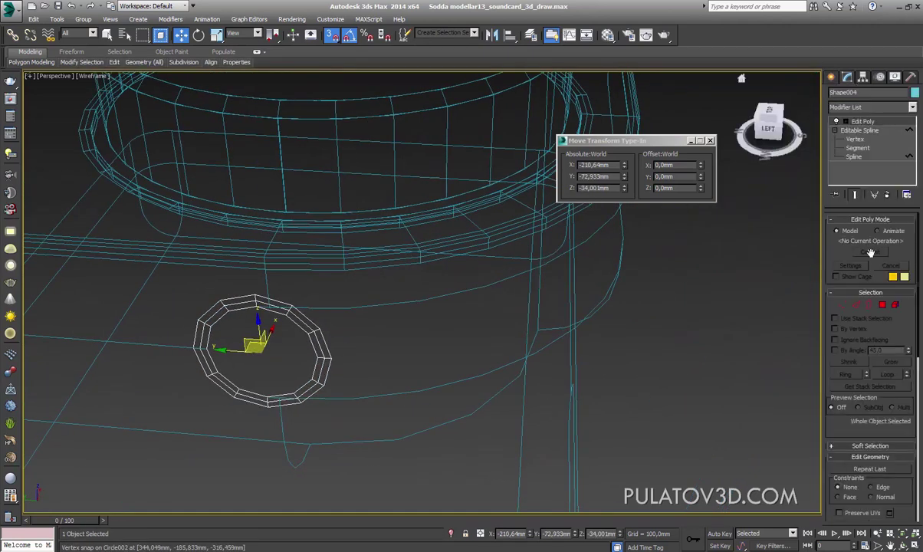
pyautogui.click(842, 305)
pyautogui.keyDown('alt'); pyautogui.moveTo(359, 323); pyautogui.dragTo(507, 309, button='middle'); pyautogui.keyUp('alt')
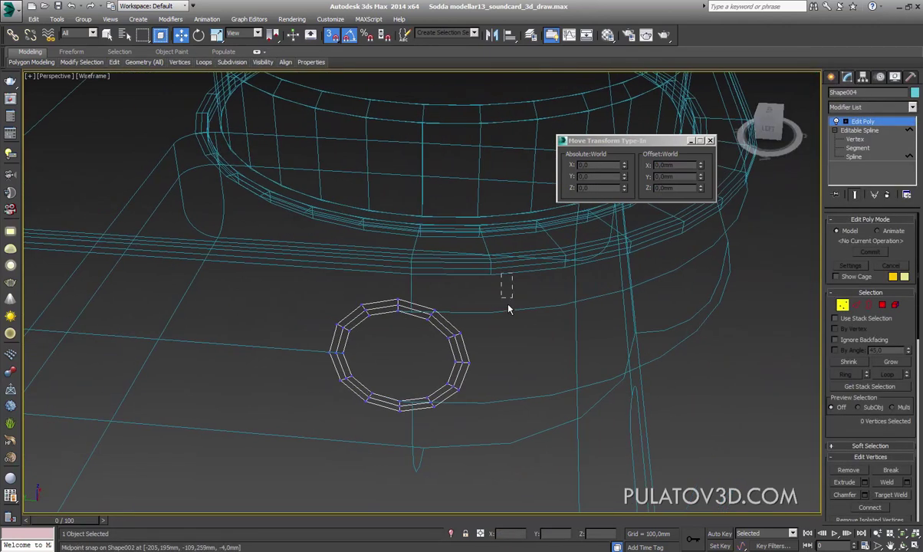
pyautogui.moveTo(426, 436); pyautogui.dragTo(418, 424)
pyautogui.press('Delete')
# Select the C-shape's end edges and extend new polygons from them along the groove
pyautogui.press('2')
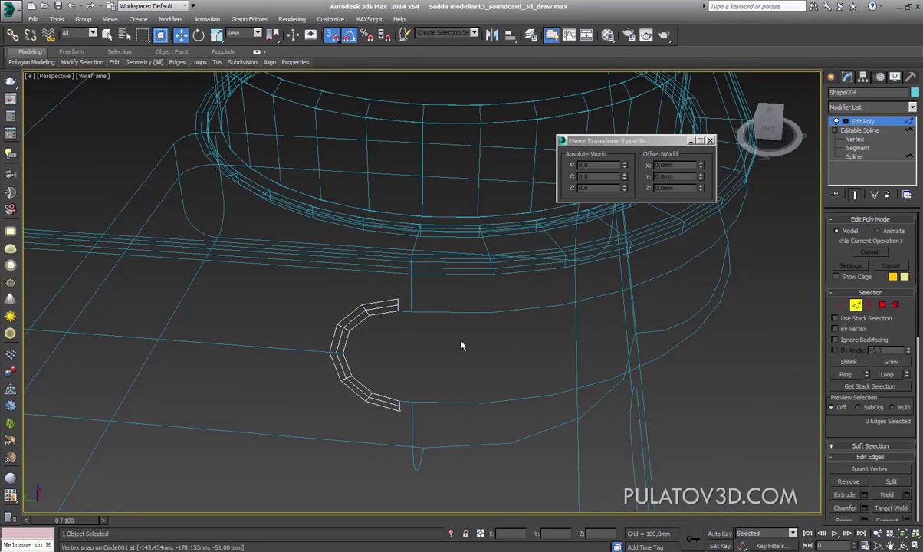
pyautogui.click(387, 400)
pyautogui.keyDown('alt'); pyautogui.moveTo(368, 320); pyautogui.dragTo(437, 359, button='middle'); pyautogui.keyUp('alt')
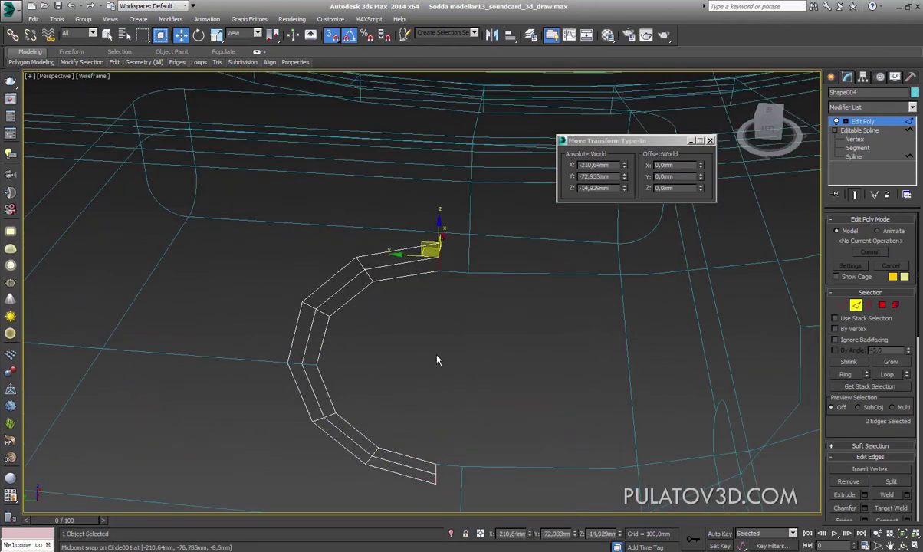
pyautogui.moveTo(448, 277)
pyautogui.keyDown('alt'); pyautogui.mouseDown(button='middle')
pyautogui.moveTo(412, 322)
pyautogui.moveTo(406, 294)
pyautogui.moveTo(443, 318)
pyautogui.moveTo(317, 293)
pyautogui.mouseUp(button='middle'); pyautogui.keyUp('alt')
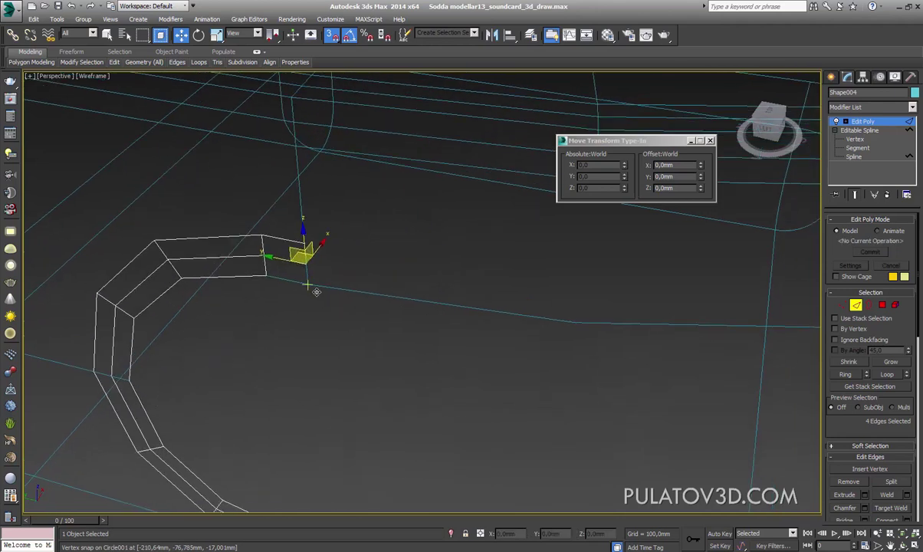
pyautogui.keyDown('shift'); pyautogui.moveTo(318, 293); pyautogui.dragTo(581, 328); pyautogui.keyUp('shift')
pyautogui.moveTo(568, 338); pyautogui.dragTo(365, 326, button='middle')
pyautogui.scroll(-3, 365, 326)
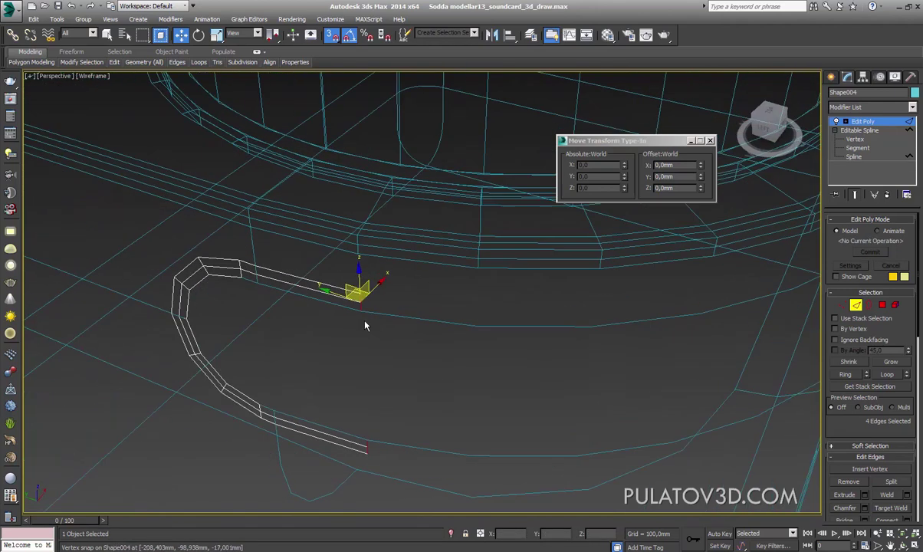
pyautogui.keyDown('shift'); pyautogui.moveTo(349, 299); pyautogui.dragTo(471, 322); pyautogui.keyUp('shift')
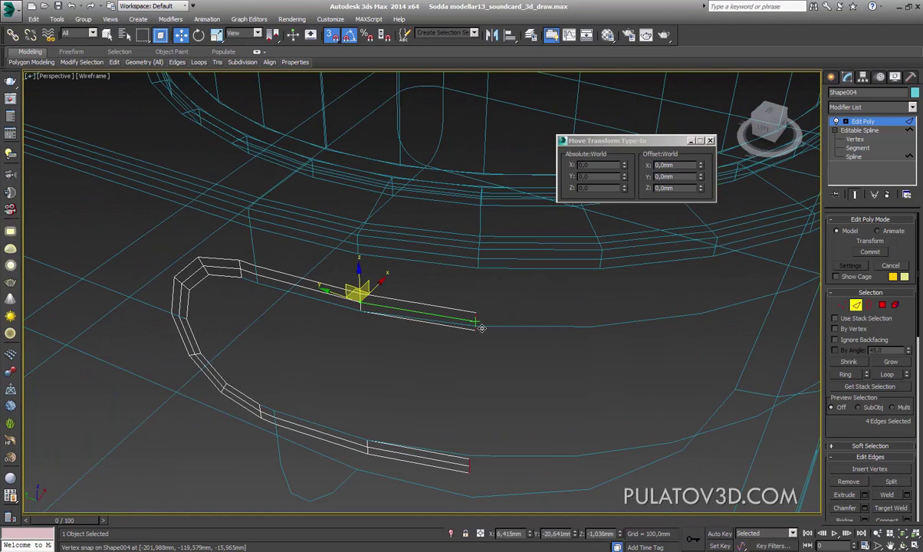
pyautogui.scroll(3, 462, 334)
pyautogui.scroll(-3, 462, 333)
pyautogui.hotkey('ctrl', 'z')
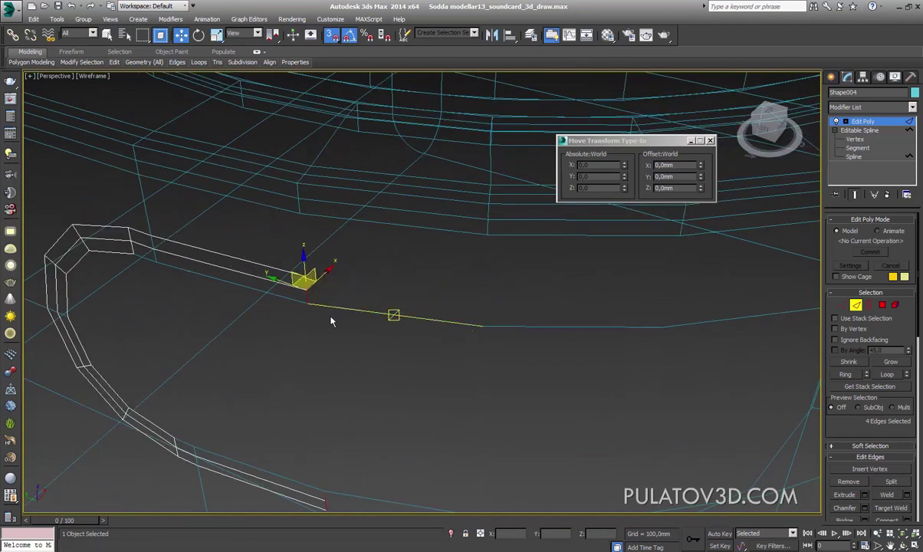
# Extend the strip further to the next groove vertices, undoing the final overshoot
pyautogui.scroll(1, 329, 320)
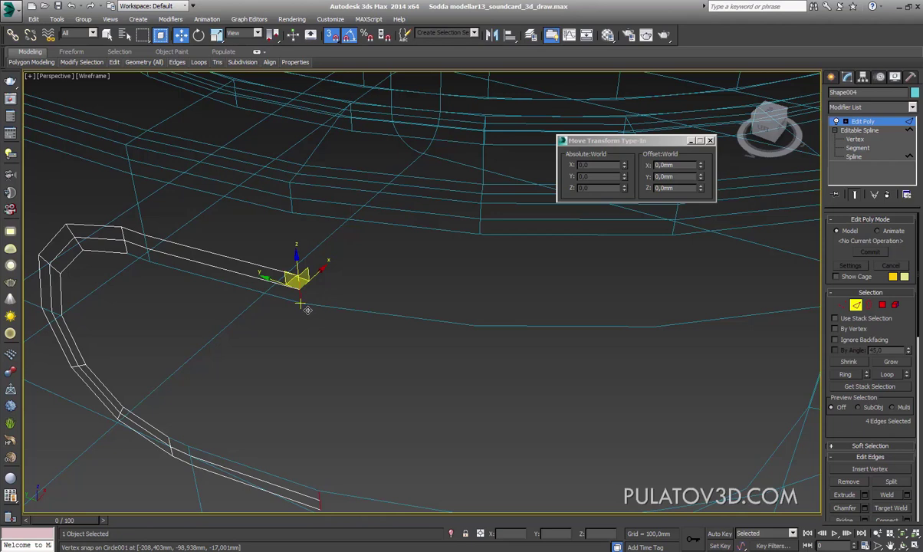
pyautogui.keyDown('shift'); pyautogui.moveTo(307, 309); pyautogui.dragTo(480, 335); pyautogui.keyUp('shift')
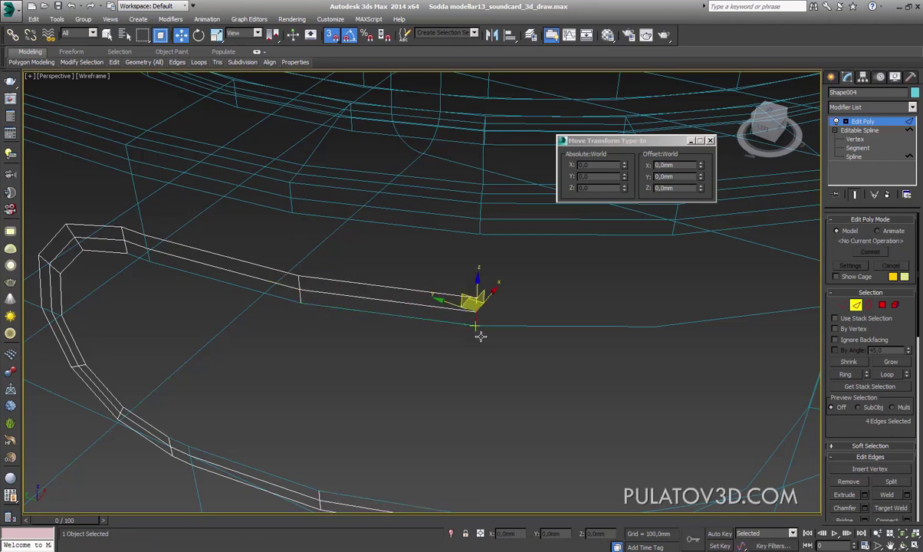
pyautogui.moveTo(480, 335)
pyautogui.keyDown('alt'); pyautogui.mouseDown(button='middle')
pyautogui.moveTo(408, 285)
pyautogui.moveTo(424, 333)
pyautogui.moveTo(423, 377)
pyautogui.moveTo(406, 367)
pyautogui.mouseUp(button='middle'); pyautogui.keyUp('alt')
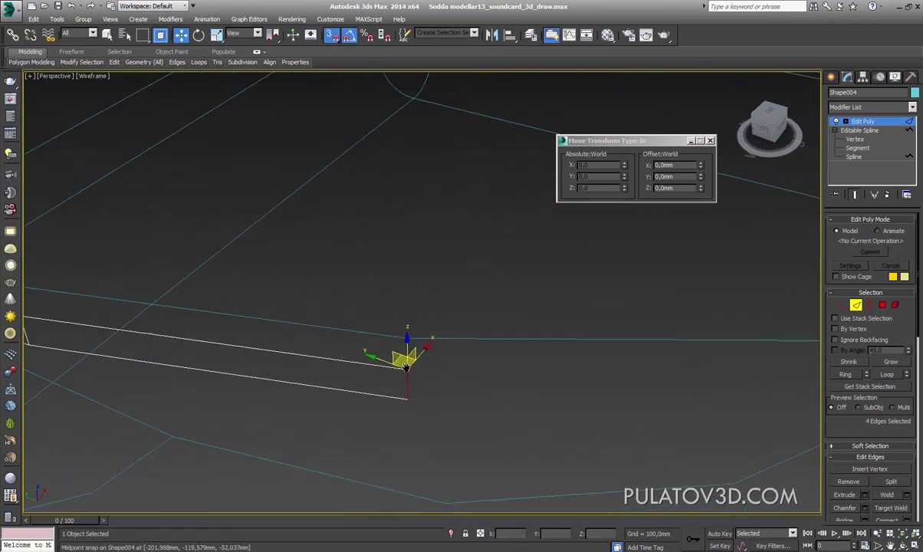
pyautogui.scroll(-5, 406, 367)
pyautogui.scroll(2, 346, 354)
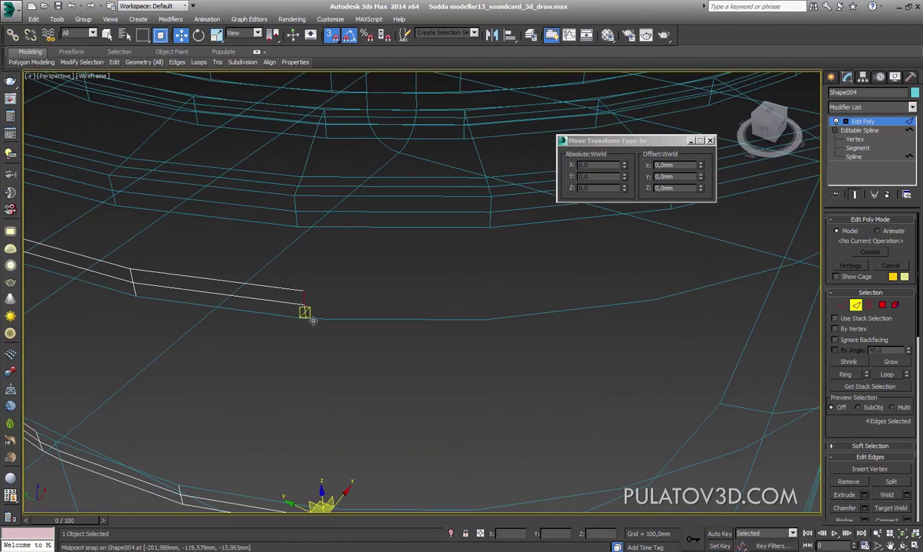
pyautogui.keyDown('shift'); pyautogui.moveTo(314, 321); pyautogui.dragTo(484, 323); pyautogui.keyUp('shift')
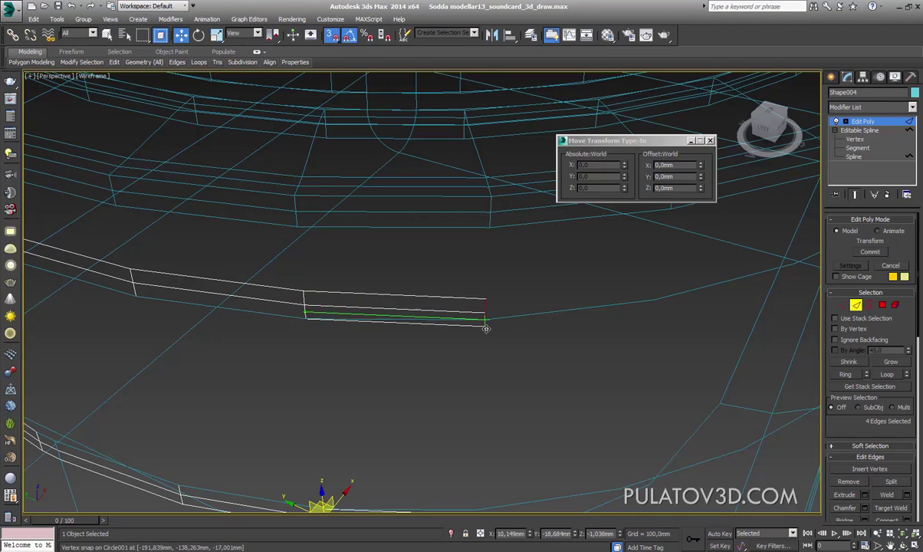
pyautogui.scroll(3, 485, 325)
pyautogui.scroll(-2, 490, 338)
pyautogui.scroll(-2, 492, 341)
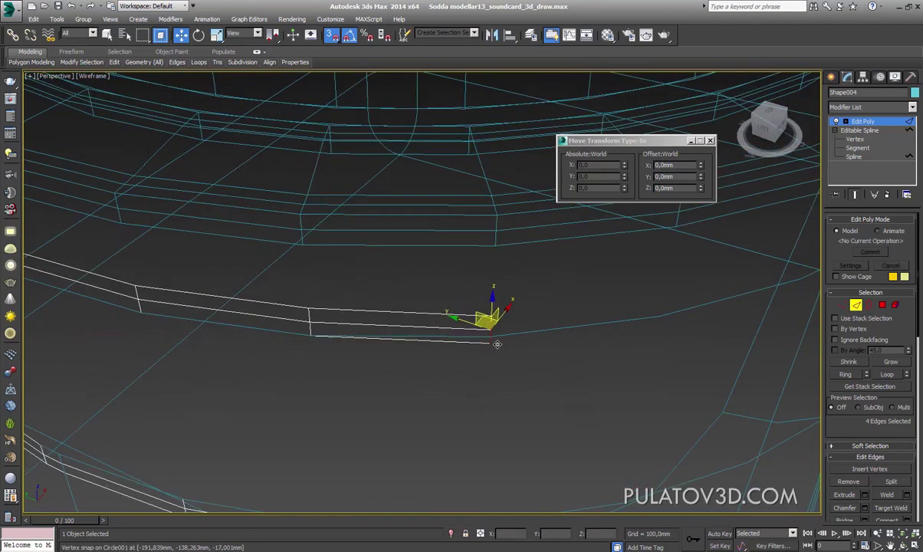
pyautogui.hotkey('ctrl', 'z')
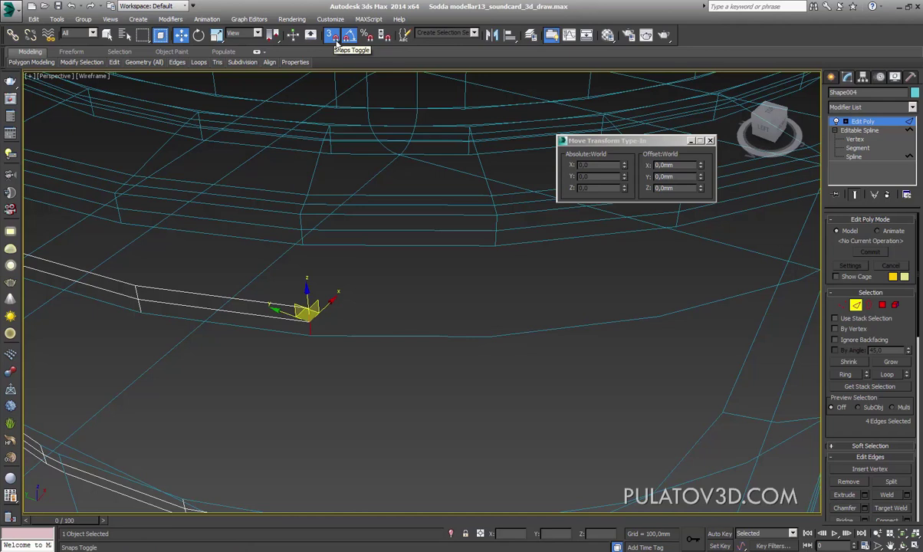
# Check the snap settings, then extend the strip's end edges rightward along the first groove segments
pyautogui.rightClick(335, 42)
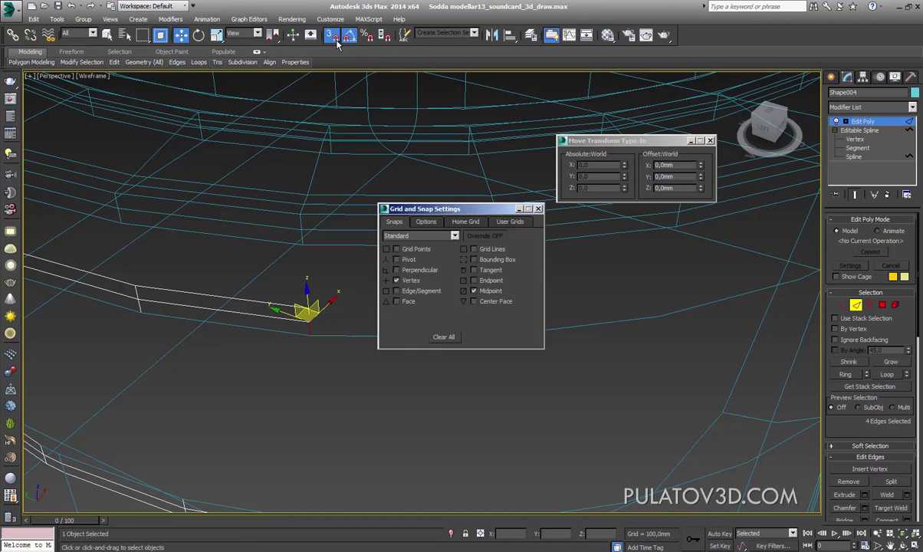
pyautogui.click(538, 208)
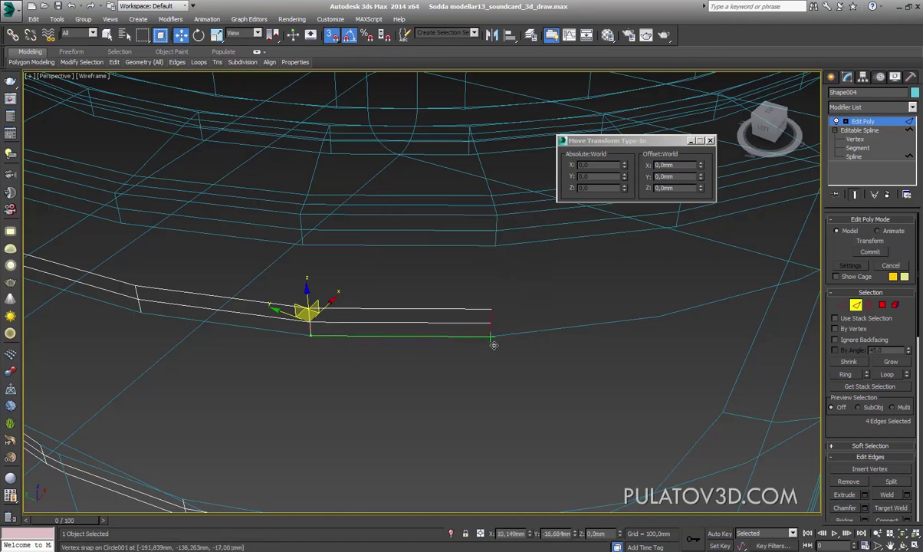
pyautogui.keyDown('alt'); pyautogui.moveTo(492, 344); pyautogui.dragTo(316, 343, button='middle'); pyautogui.keyUp('alt')
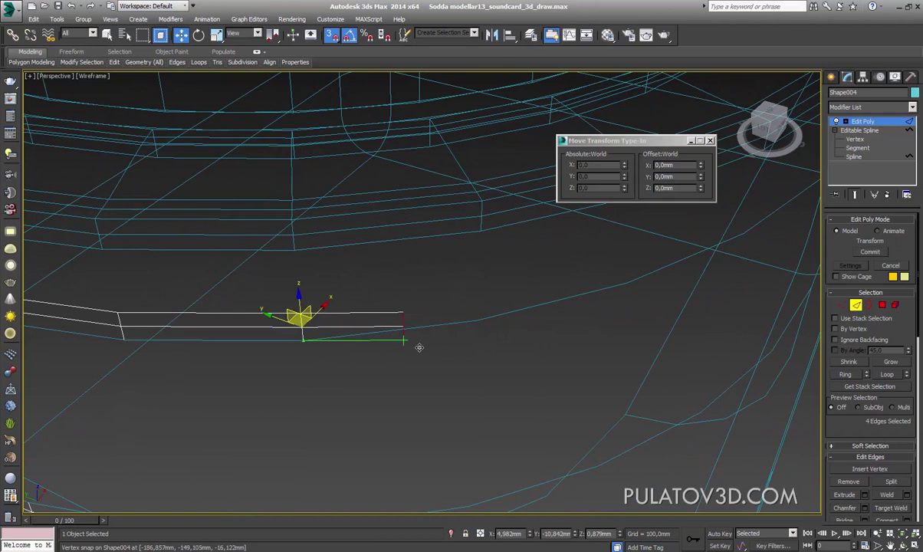
pyautogui.moveTo(480, 324)
pyautogui.keyDown('alt'); pyautogui.mouseDown(button='middle')
pyautogui.moveTo(318, 383)
pyautogui.moveTo(245, 373)
pyautogui.mouseUp(button='middle'); pyautogui.keyUp('alt')
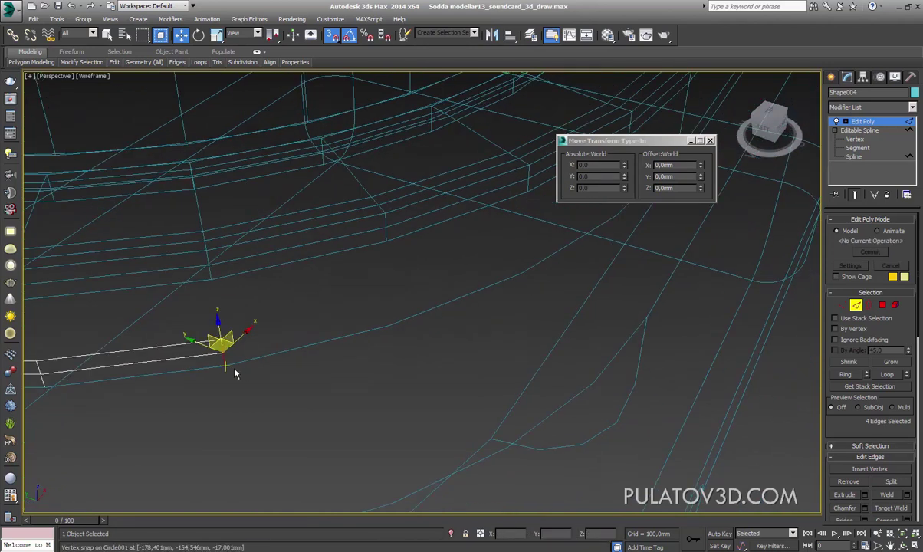
pyautogui.keyDown('shift'); pyautogui.moveTo(231, 371); pyautogui.dragTo(408, 368); pyautogui.keyUp('shift')
pyautogui.moveTo(409, 368)
pyautogui.mouseDown(button='middle')
pyautogui.moveTo(313, 327)
pyautogui.moveTo(324, 360)
pyautogui.moveTo(286, 325)
pyautogui.mouseUp(button='middle')
pyautogui.keyDown('shift'); pyautogui.moveTo(282, 317); pyautogui.dragTo(507, 300); pyautogui.keyUp('shift')
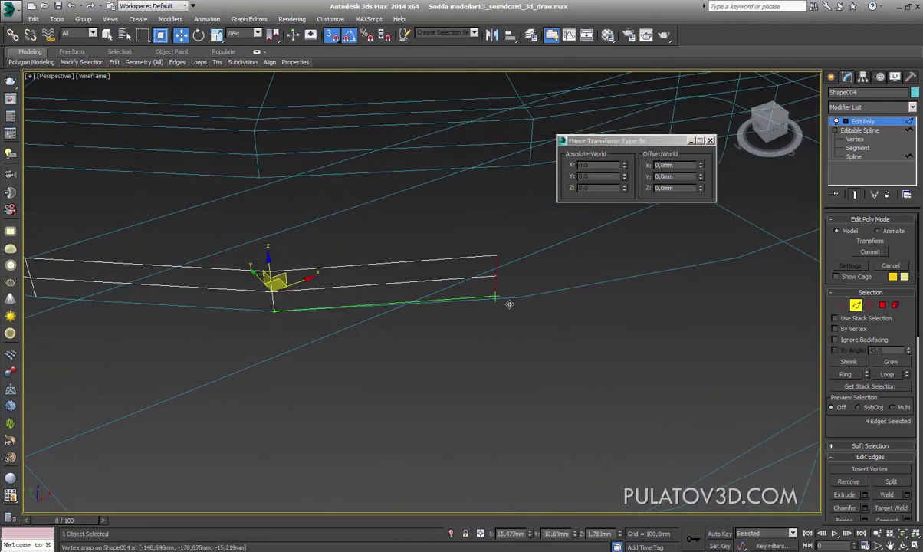
pyautogui.keyDown('alt'); pyautogui.moveTo(507, 333); pyautogui.dragTo(537, 347, button='middle'); pyautogui.keyUp('alt')
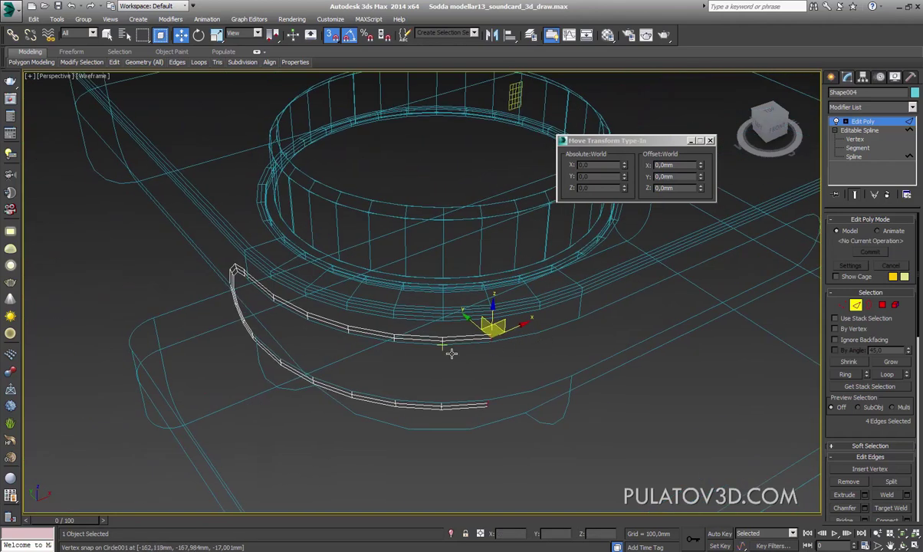
# Extend further strip segments from the end edges, snapping each onto the groove curve
pyautogui.moveTo(435, 351); pyautogui.dragTo(322, 363, button='middle')
pyautogui.scroll(5, 392, 374)
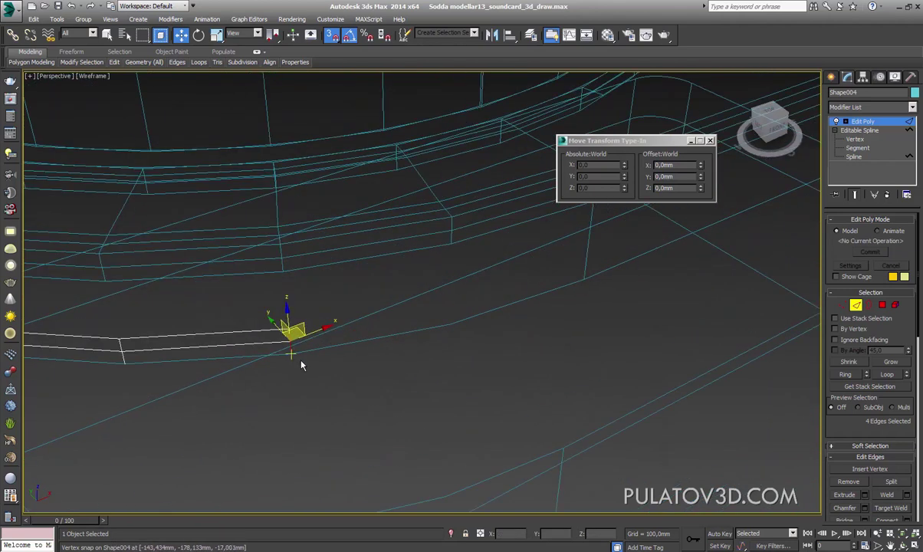
pyautogui.keyDown('shift'); pyautogui.moveTo(299, 359); pyautogui.dragTo(462, 332); pyautogui.keyUp('shift')
pyautogui.moveTo(462, 332); pyautogui.dragTo(287, 385, button='middle')
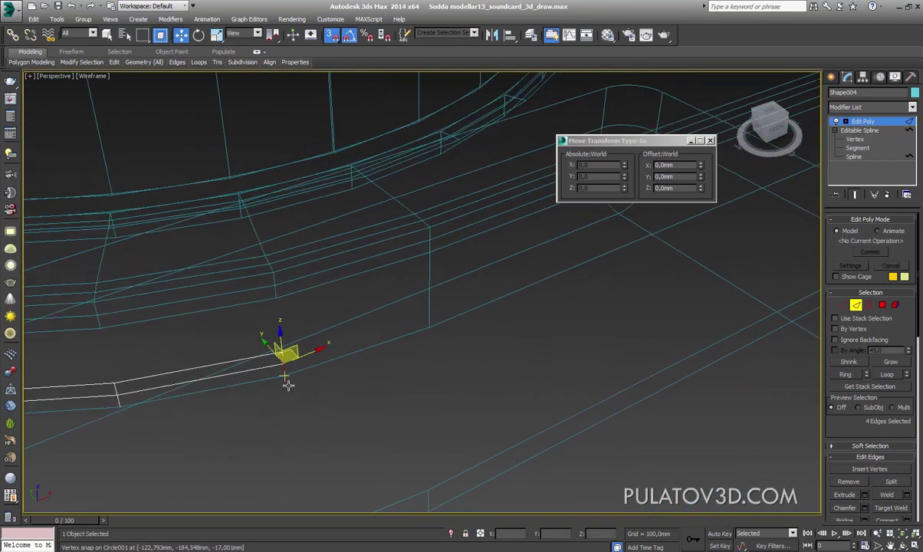
pyautogui.keyDown('shift'); pyautogui.moveTo(293, 381); pyautogui.dragTo(414, 318); pyautogui.keyUp('shift')
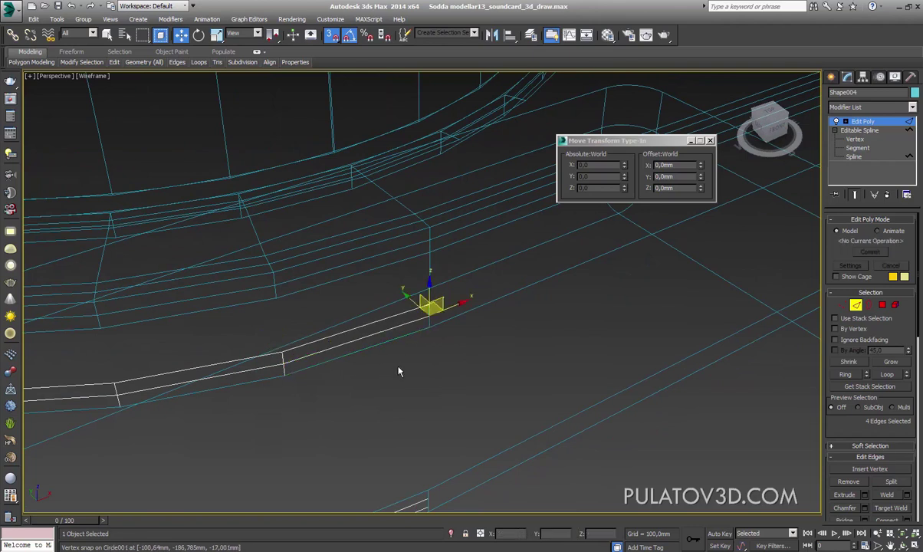
pyautogui.scroll(-5, 426, 363)
pyautogui.scroll(1, 426, 364)
pyautogui.scroll(2, 426, 398)
pyautogui.scroll(1, 484, 377)
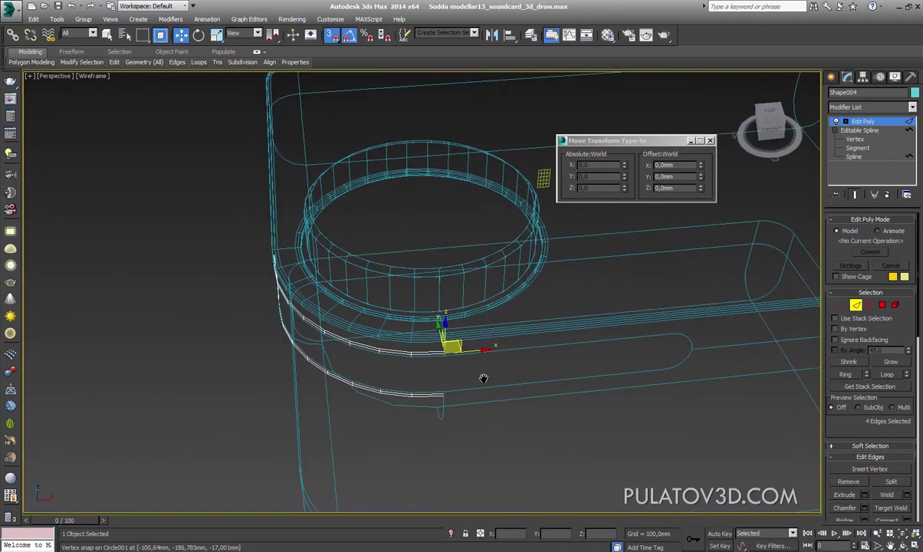
# Stretch a long segment along the straight groove side and snap its end onto the groove vertex
pyautogui.moveTo(484, 377)
pyautogui.mouseDown(button='middle')
pyautogui.moveTo(326, 387)
pyautogui.moveTo(322, 407)
pyautogui.mouseUp(button='middle')
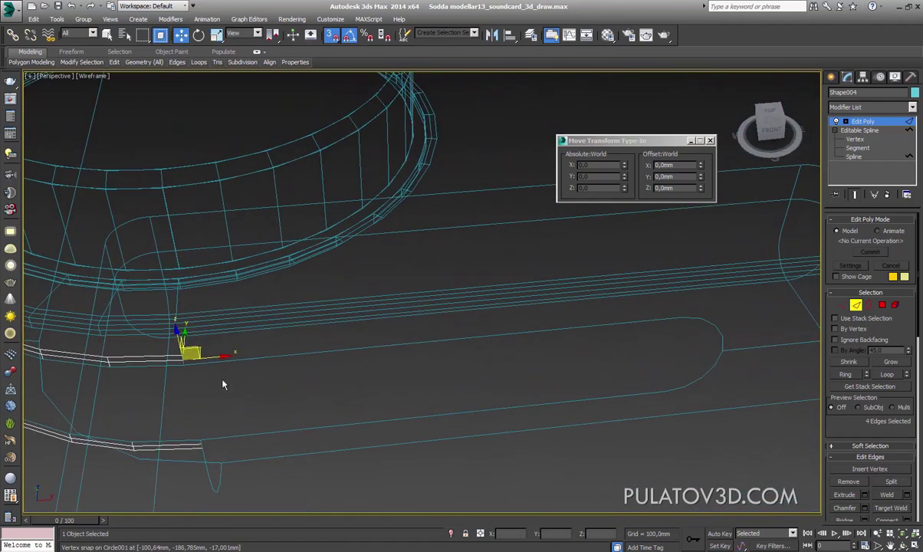
pyautogui.keyDown('shift'); pyautogui.moveTo(192, 375); pyautogui.dragTo(686, 321); pyautogui.keyUp('shift')
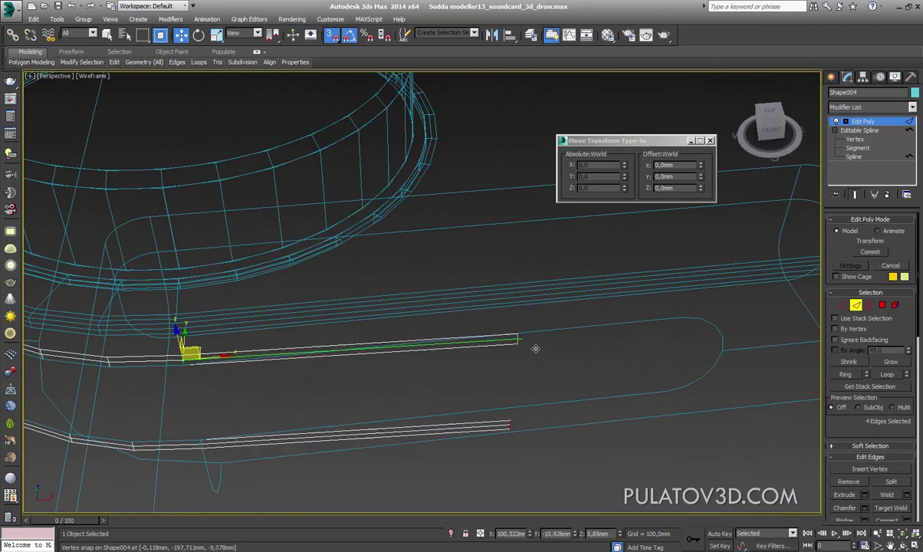
pyautogui.scroll(2, 613, 337)
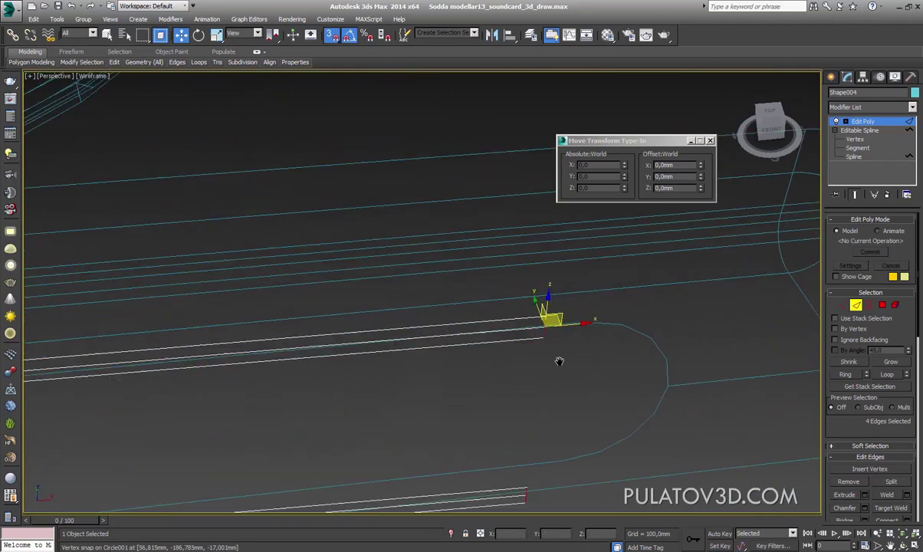
pyautogui.moveTo(556, 363); pyautogui.dragTo(508, 360, button='middle')
pyautogui.moveTo(503, 340); pyautogui.dragTo(578, 324)
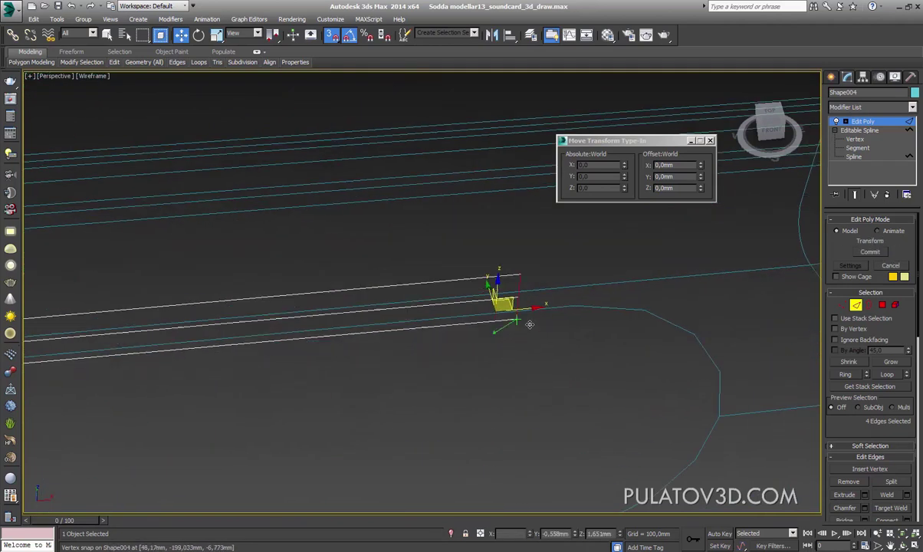
pyautogui.scroll(-3, 557, 319)
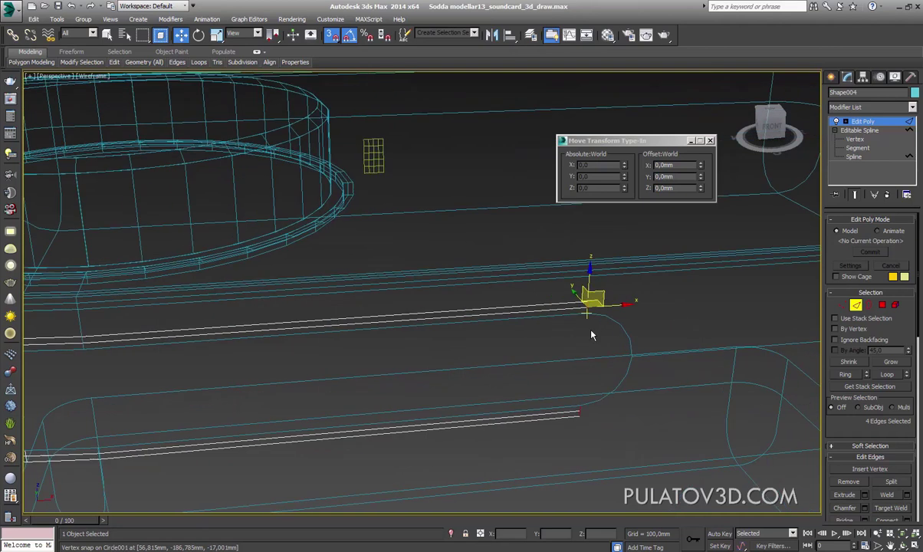
pyautogui.moveTo(555, 310)
pyautogui.keyDown('alt'); pyautogui.mouseDown(button='middle')
pyautogui.moveTo(452, 372)
pyautogui.moveTo(363, 345)
pyautogui.moveTo(326, 354)
pyautogui.mouseUp(button='middle'); pyautogui.keyUp('alt')
pyautogui.scroll(-2, 438, 373)
pyautogui.scroll(4, 439, 373)
pyautogui.scroll(2, 326, 354)
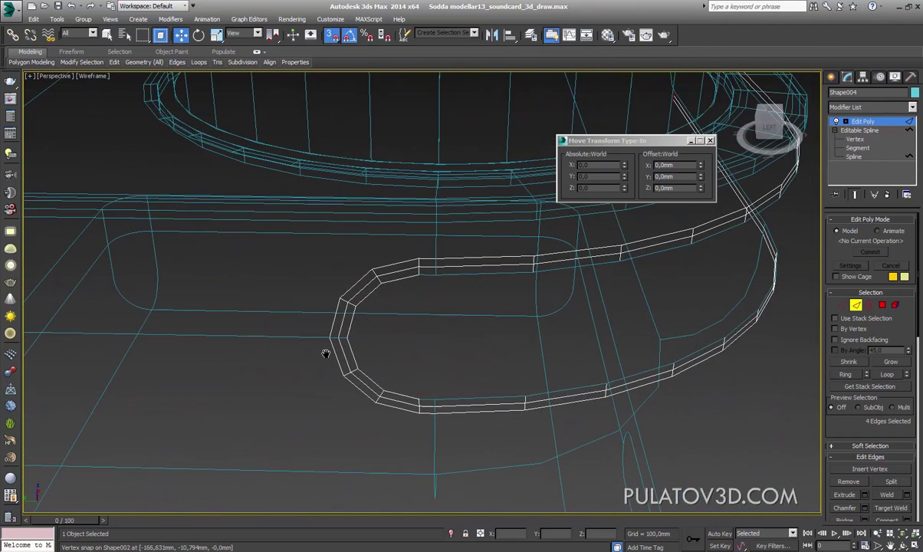
# Select the whole groove strip as a single element to flip its faces
pyautogui.click(895, 305)
pyautogui.click(406, 277)
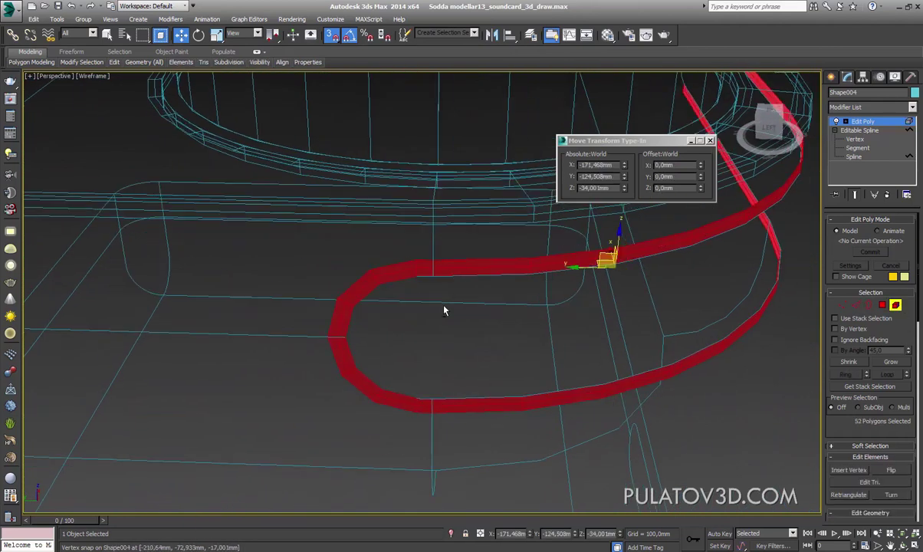
pyautogui.scroll(-2, 417, 286)
pyautogui.moveTo(386, 292)
pyautogui.keyDown('alt'); pyautogui.mouseDown(button='middle')
pyautogui.moveTo(413, 356)
pyautogui.moveTo(328, 367)
pyautogui.mouseUp(button='middle'); pyautogui.keyUp('alt')
pyautogui.scroll(-3, 413, 357)
pyautogui.scroll(5, 392, 344)
pyautogui.scroll(2, 327, 367)
pyautogui.scroll(-2, 889, 437)
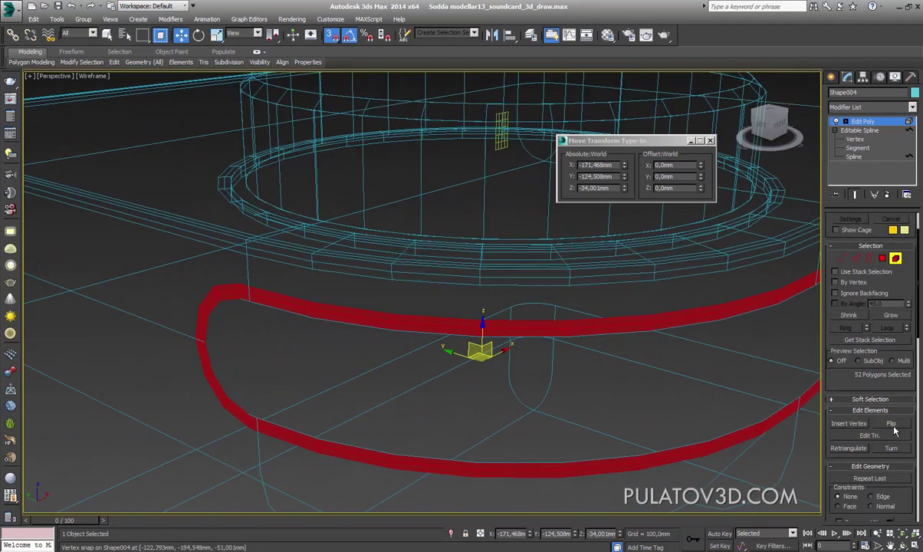
pyautogui.scroll(-3, 462, 382)
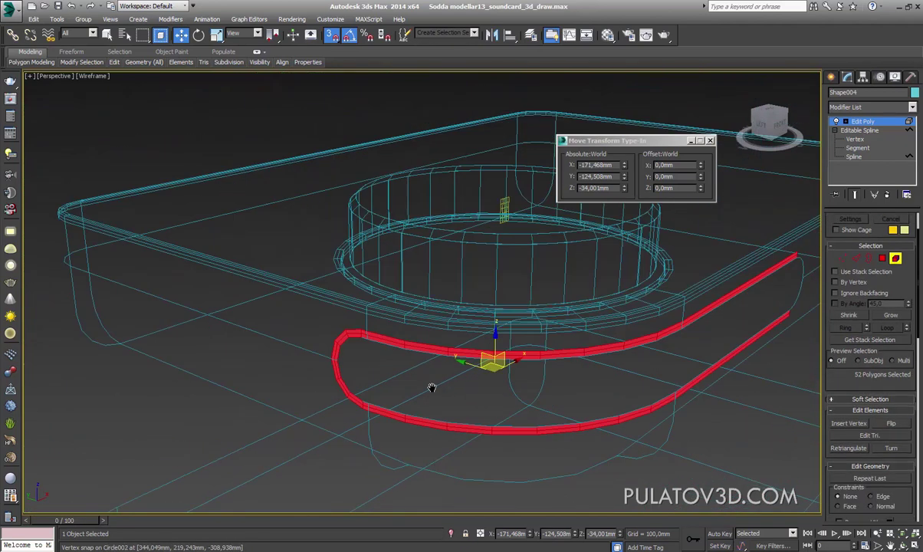
pyautogui.keyDown('alt'); pyautogui.moveTo(452, 368); pyautogui.dragTo(462, 381, button='middle'); pyautogui.keyUp('alt')
# At Polygon level, box-select the polygons of the strip's curved left arc
pyautogui.press('4')
pyautogui.scroll(4, 418, 360)
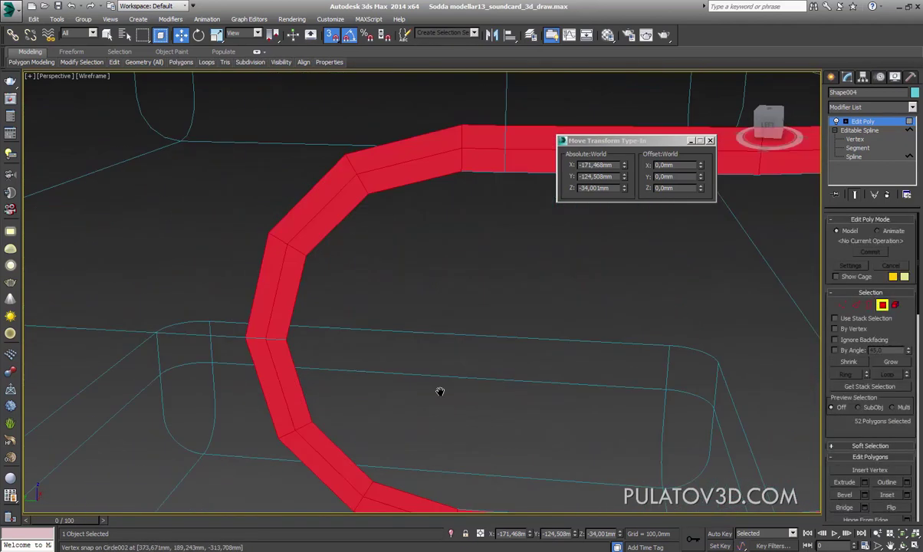
pyautogui.scroll(1, 412, 302)
pyautogui.scroll(-4, 412, 303)
pyautogui.moveTo(305, 199); pyautogui.dragTo(443, 449)
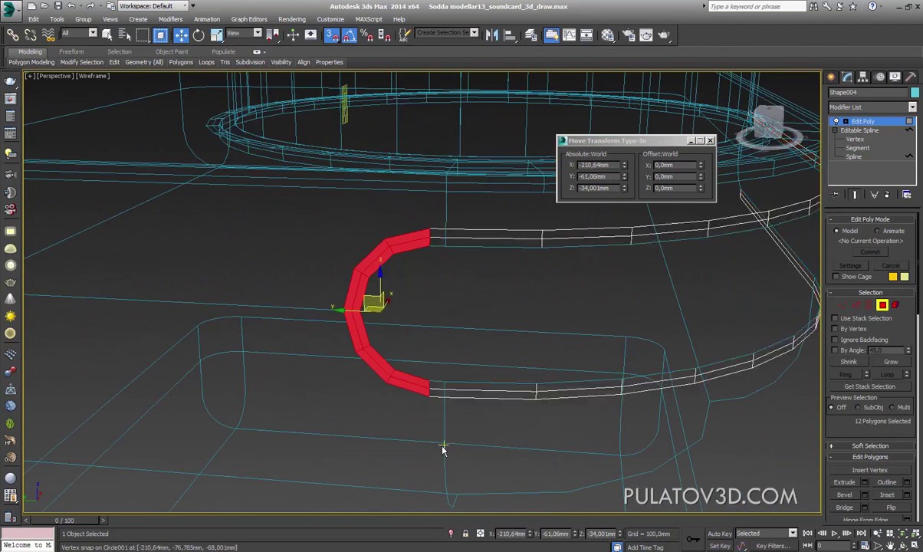
pyautogui.moveTo(420, 193)
pyautogui.keyDown('alt'); pyautogui.mouseDown(button='middle')
pyautogui.moveTo(423, 319)
pyautogui.moveTo(298, 306)
pyautogui.mouseUp(button='middle'); pyautogui.keyUp('alt')
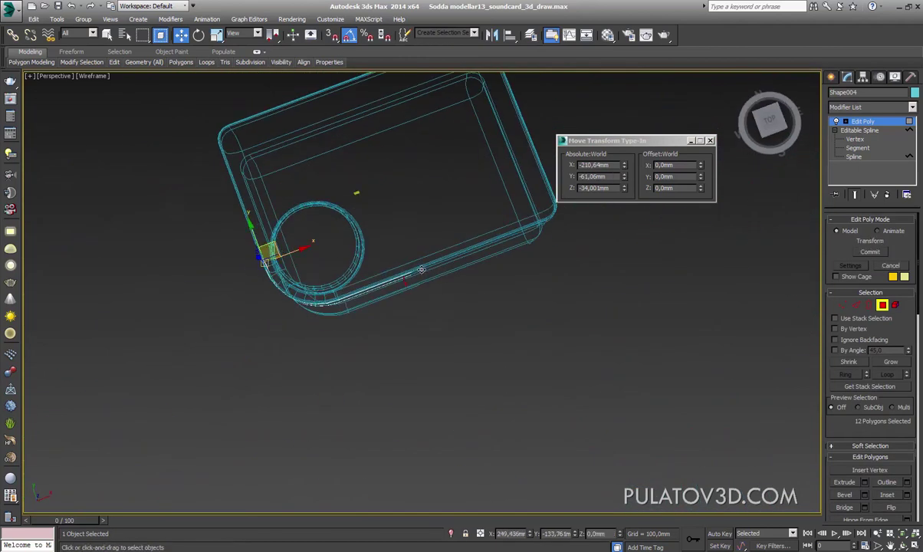
# Clone the selected arc polygons as a new part of the mesh
pyautogui.keyDown('shift'); pyautogui.moveTo(267, 261); pyautogui.dragTo(390, 239); pyautogui.keyUp('shift')
pyautogui.click(504, 290)
pyautogui.keyDown('alt'); pyautogui.moveTo(470, 280); pyautogui.dragTo(386, 261, button='middle'); pyautogui.keyUp('alt')
pyautogui.scroll(3, 386, 262)
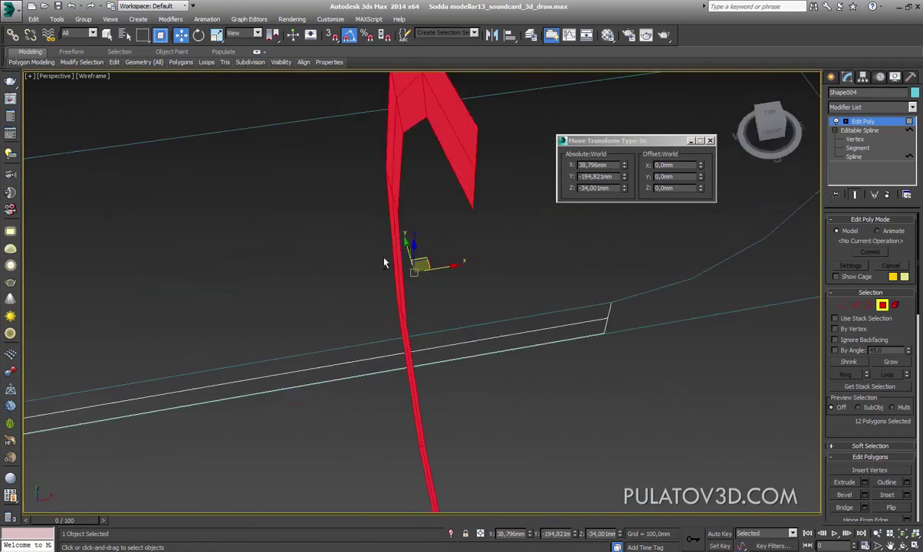
pyautogui.scroll(3, 386, 309)
# Rotate the copied arc -90° about the Z axis into a C-shaped curve
pyautogui.click(198, 35)
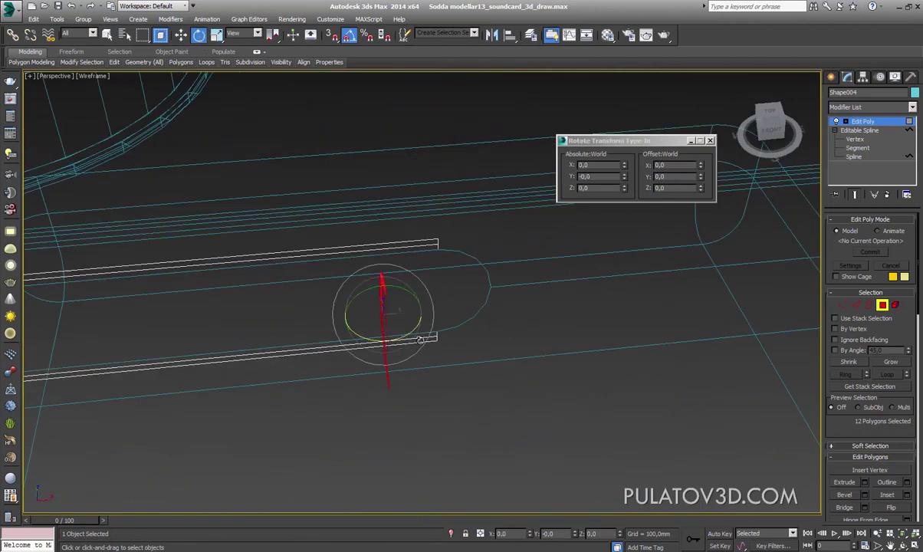
pyautogui.moveTo(338, 350); pyautogui.dragTo(379, 346)
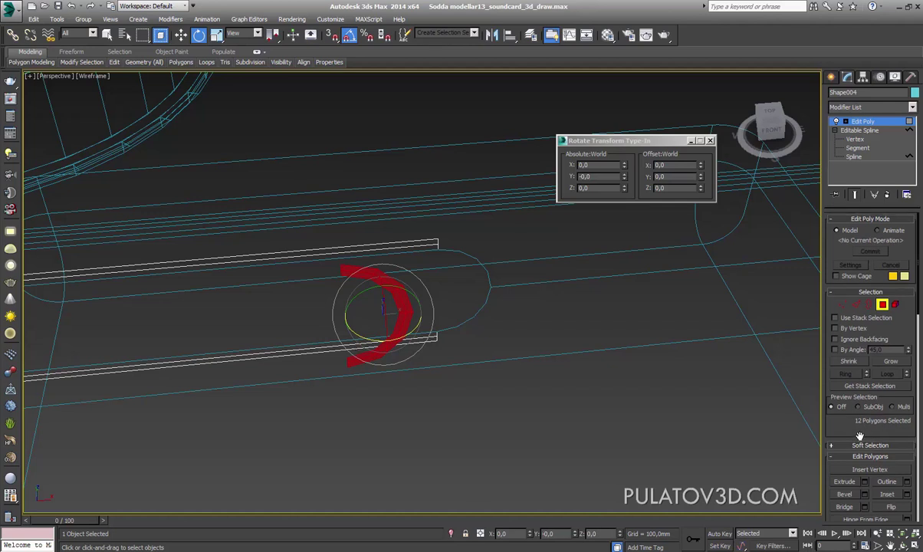
pyautogui.scroll(-4, 856, 375)
pyautogui.scroll(-1, 912, 458)
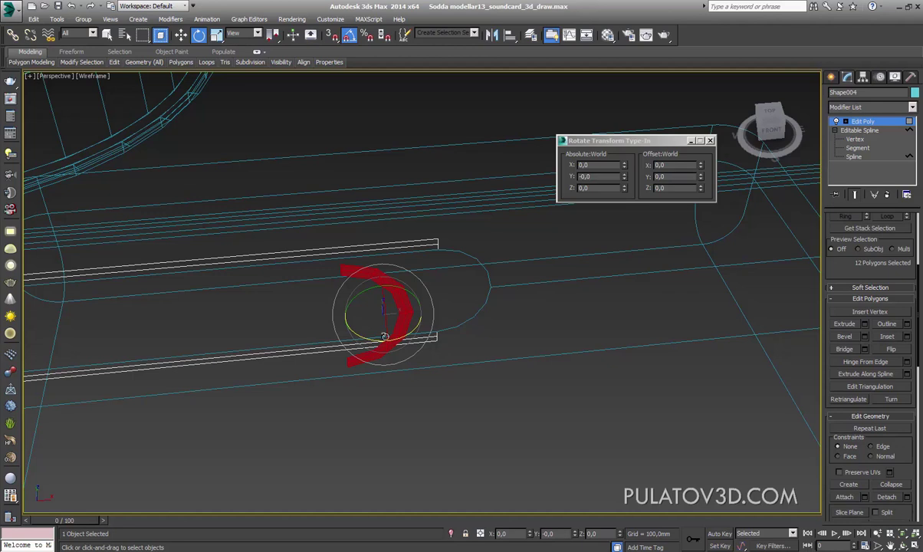
pyautogui.moveTo(385, 335); pyautogui.dragTo(404, 350)
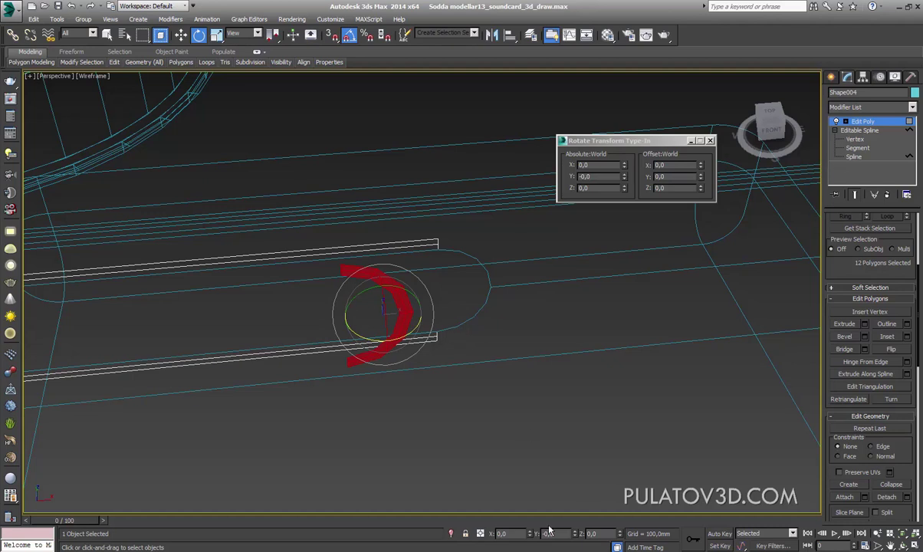
# Turn on 3D Snap and move the red strip so it snaps onto the rail's end
pyautogui.keyDown('alt'); pyautogui.moveTo(499, 451); pyautogui.dragTo(402, 335, button='middle'); pyautogui.keyUp('alt')
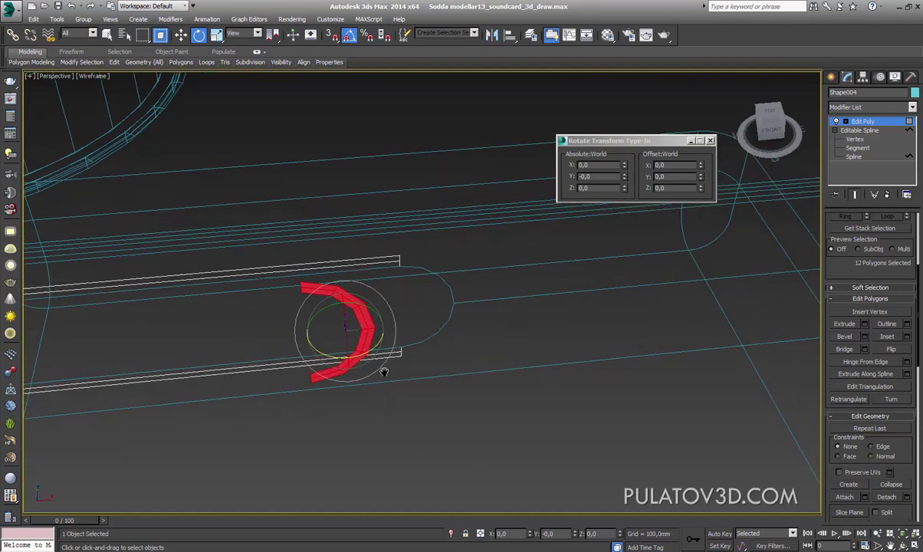
pyautogui.keyDown('alt'); pyautogui.moveTo(383, 369); pyautogui.dragTo(365, 133, button='middle'); pyautogui.keyUp('alt')
pyautogui.click(329, 36)
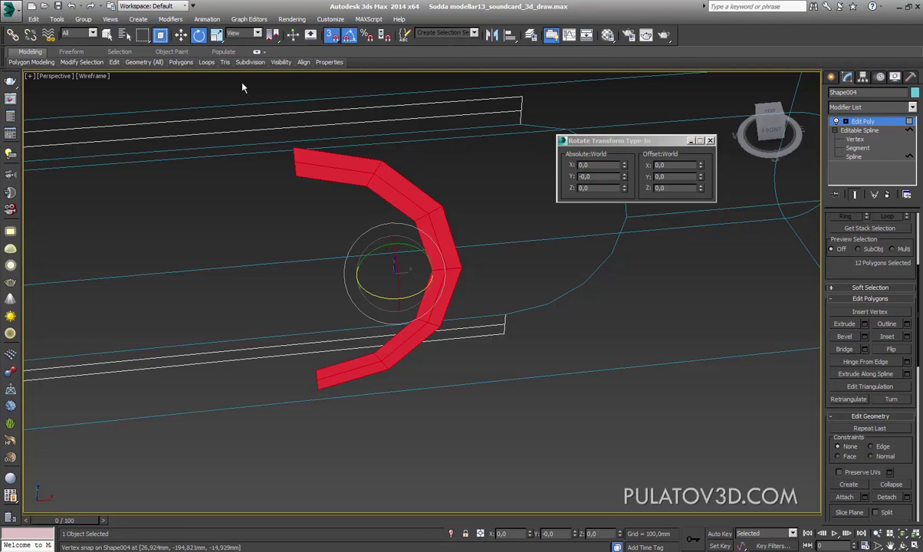
pyautogui.click(181, 34)
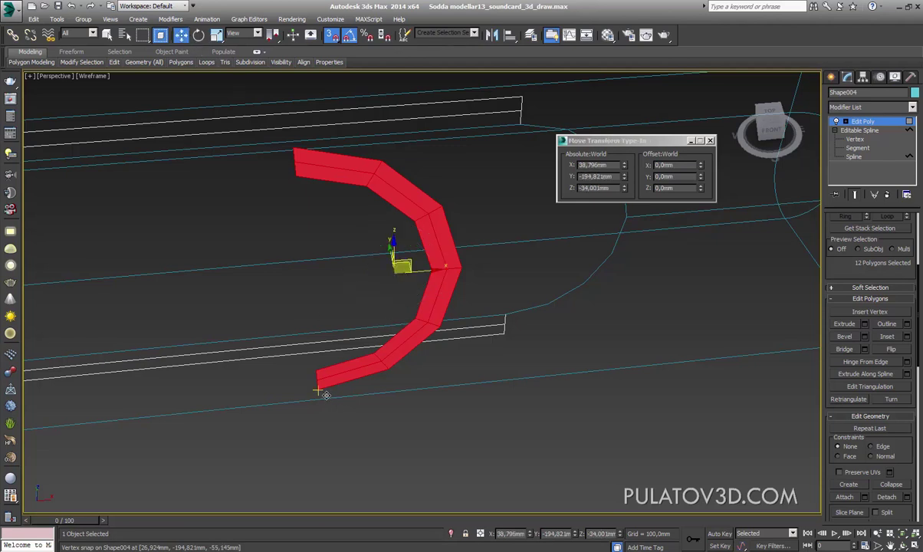
pyautogui.moveTo(317, 391); pyautogui.dragTo(509, 343)
# Select all the strip's vertices and weld them, reducing 102 to 96 at 1,0mm
pyautogui.scroll(-5, 519, 367)
pyautogui.moveTo(519, 366)
pyautogui.keyDown('alt'); pyautogui.mouseDown(button='middle')
pyautogui.moveTo(469, 331)
pyautogui.moveTo(584, 320)
pyautogui.moveTo(497, 320)
pyautogui.mouseUp(button='middle'); pyautogui.keyUp('alt')
pyautogui.scroll(-4, 486, 391)
pyautogui.keyDown('alt'); pyautogui.moveTo(486, 392); pyautogui.dragTo(695, 320, button='middle'); pyautogui.keyUp('alt')
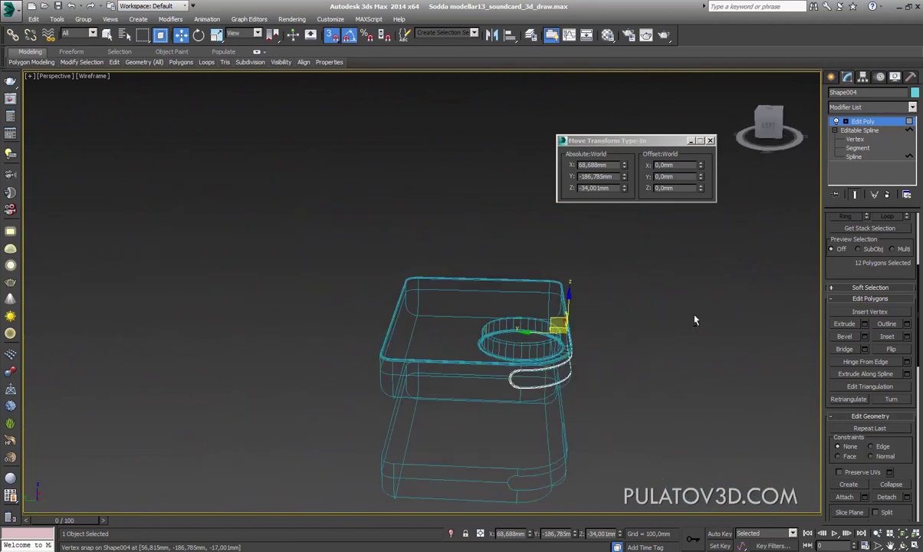
pyautogui.click(846, 121)
pyautogui.click(865, 130)
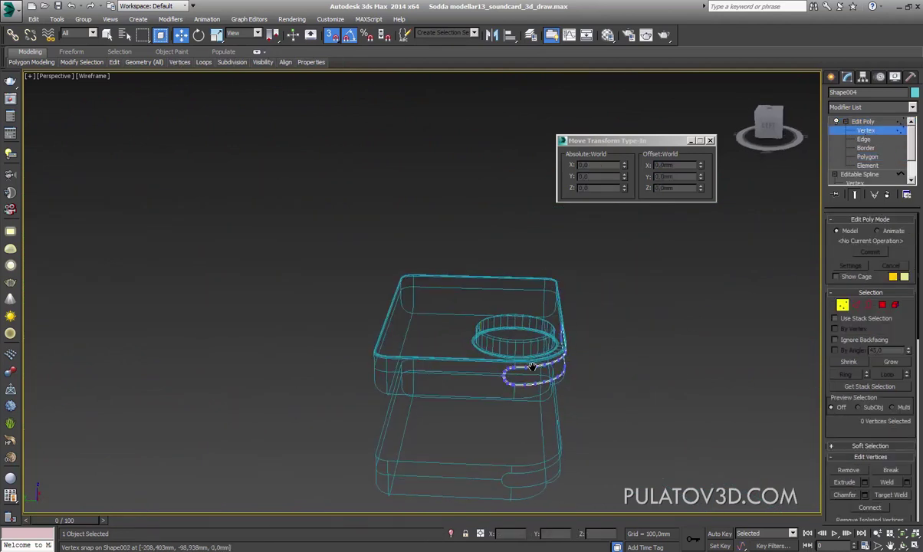
pyautogui.scroll(5, 522, 335)
pyautogui.keyDown('alt'); pyautogui.moveTo(522, 335); pyautogui.dragTo(562, 391, button='middle'); pyautogui.keyUp('alt')
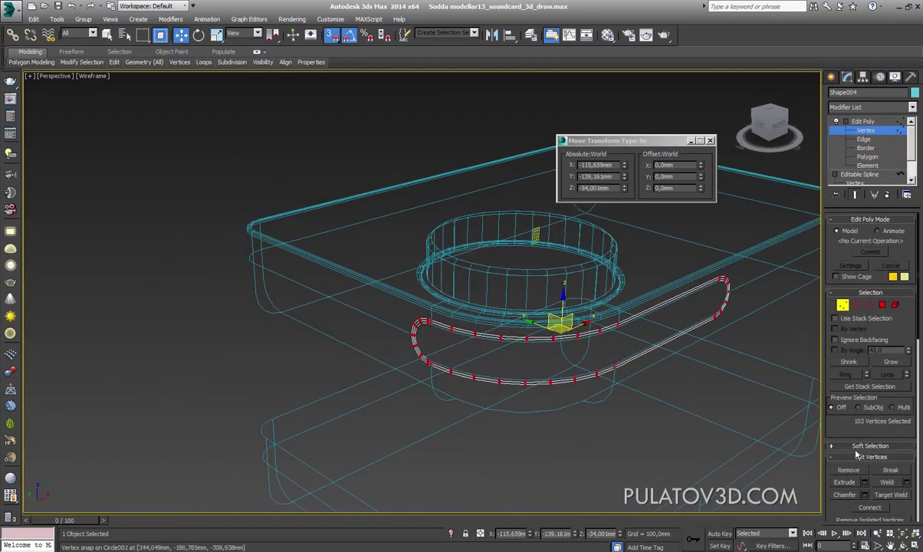
pyautogui.click(906, 482)
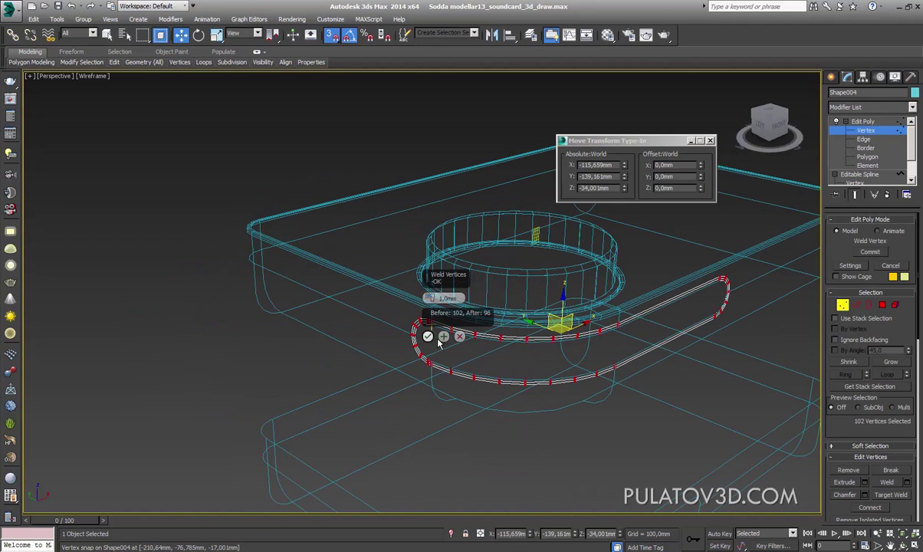
pyautogui.click(403, 317)
# Select the vertices at the strip's corner joint and inspect the welded loop
pyautogui.scroll(5, 439, 345)
pyautogui.scroll(3, 466, 340)
pyautogui.scroll(-8, 526, 342)
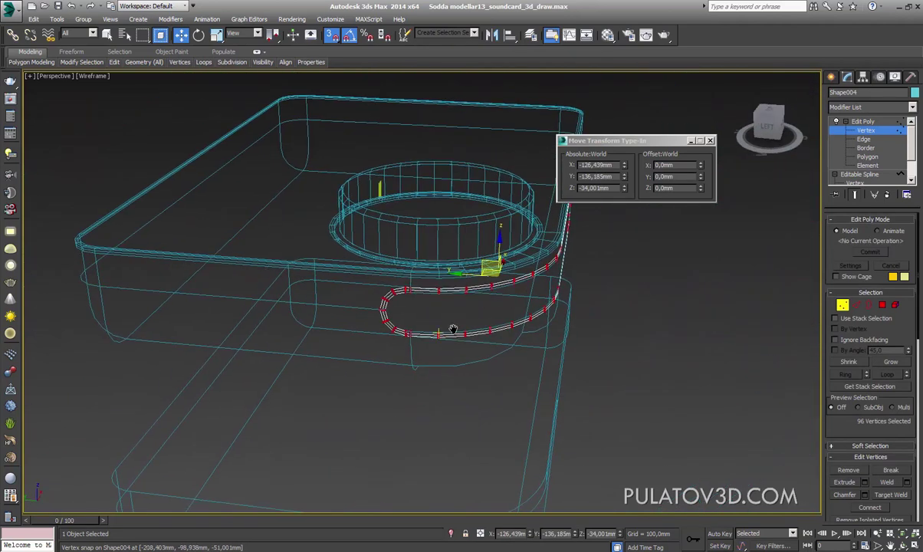
pyautogui.scroll(5, 454, 385)
pyautogui.moveTo(400, 253); pyautogui.dragTo(453, 289)
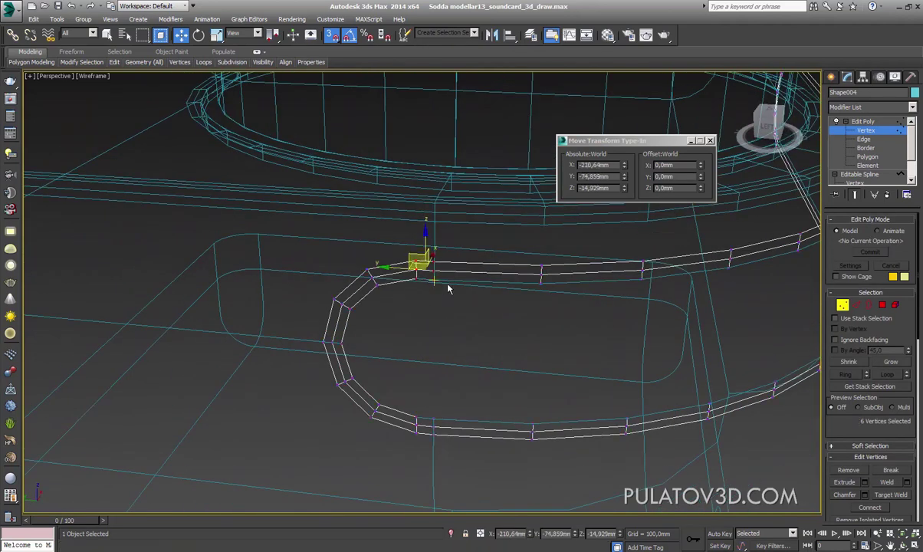
pyautogui.scroll(-5, 451, 335)
pyautogui.keyDown('alt'); pyautogui.moveTo(363, 310); pyautogui.dragTo(399, 322, button='middle'); pyautogui.keyUp('alt')
pyautogui.scroll(5, 445, 352)
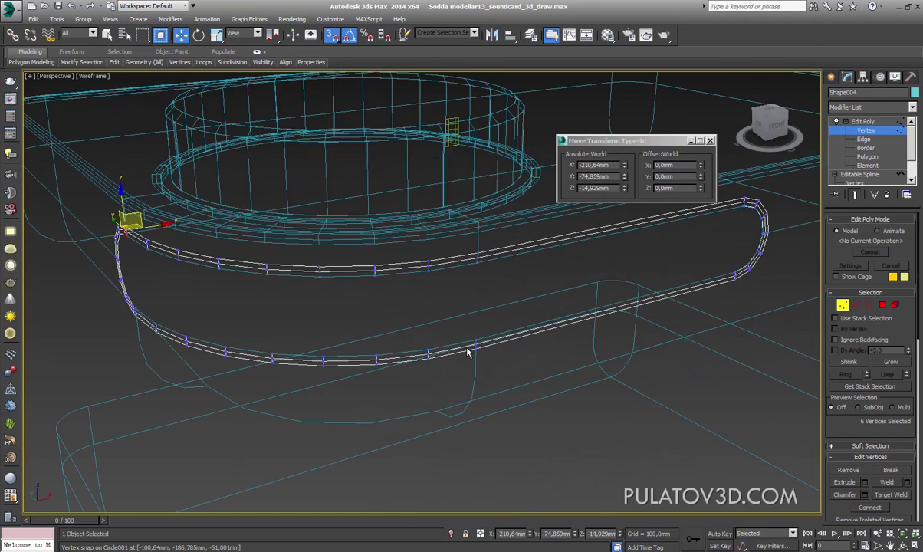
pyautogui.moveTo(460, 345)
pyautogui.mouseDown(button='middle')
pyautogui.moveTo(552, 369)
pyautogui.moveTo(482, 315)
pyautogui.moveTo(459, 329)
pyautogui.mouseUp(button='middle')
# Select the Shape002 rim object and open its Edit Poly modifier
pyautogui.click(834, 77)
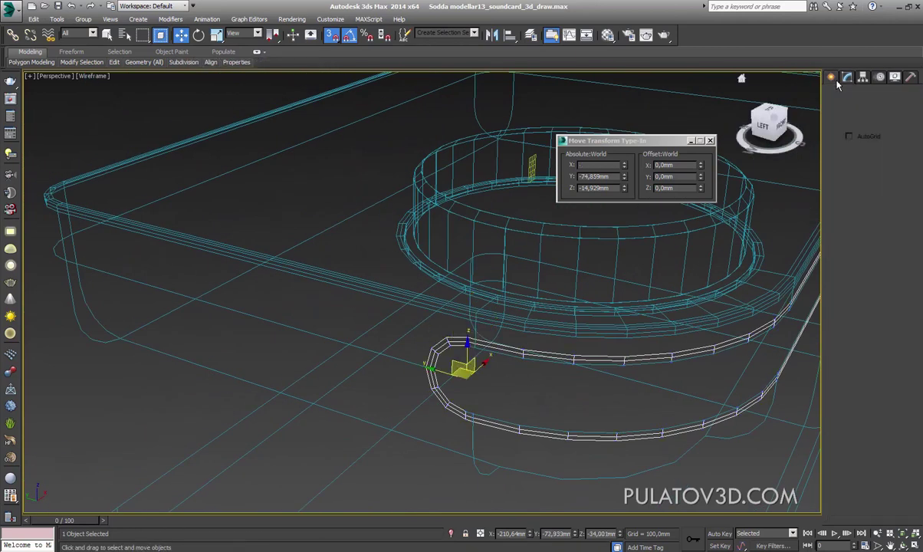
pyautogui.click(433, 309)
pyautogui.scroll(3, 521, 302)
pyautogui.scroll(2, 478, 344)
pyautogui.press('F3')
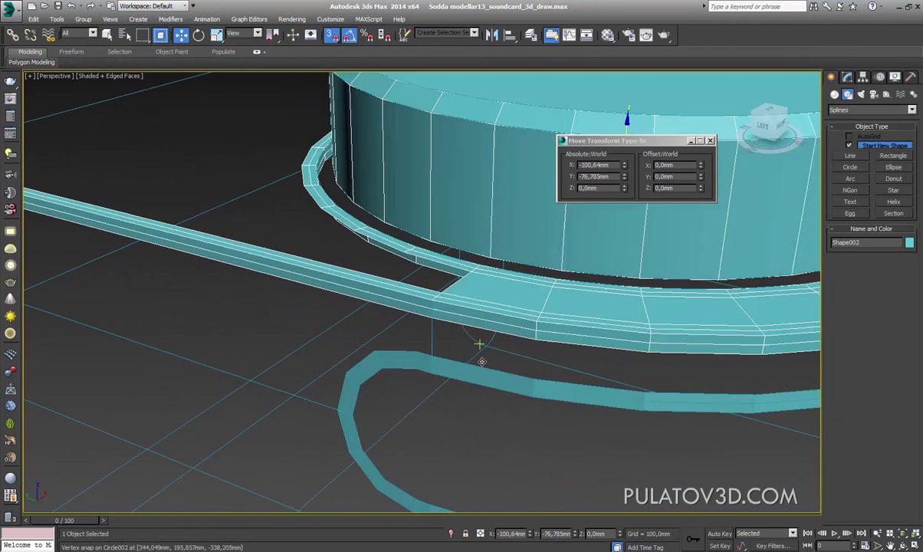
pyautogui.press('F3')
pyautogui.click(847, 78)
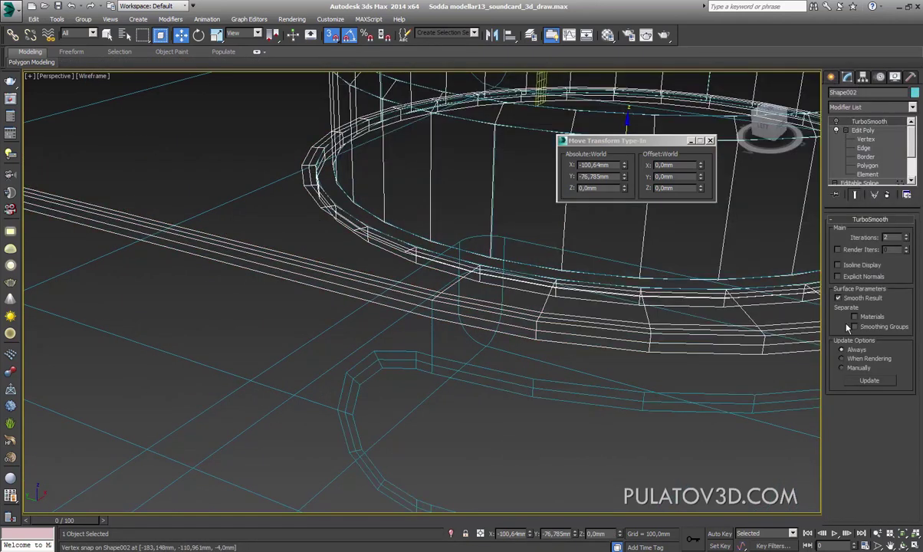
pyautogui.click(887, 130)
# Attach the welded strip loop to Shape002 with Edit Geometry's Attach
pyautogui.scroll(-3, 909, 391)
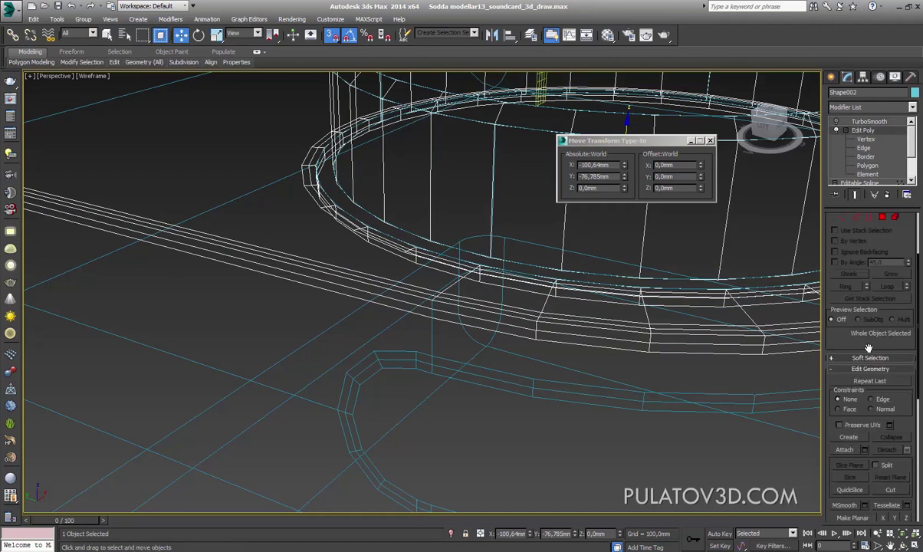
pyautogui.scroll(-3, 909, 391)
pyautogui.scroll(3, 488, 305)
pyautogui.press('F3')
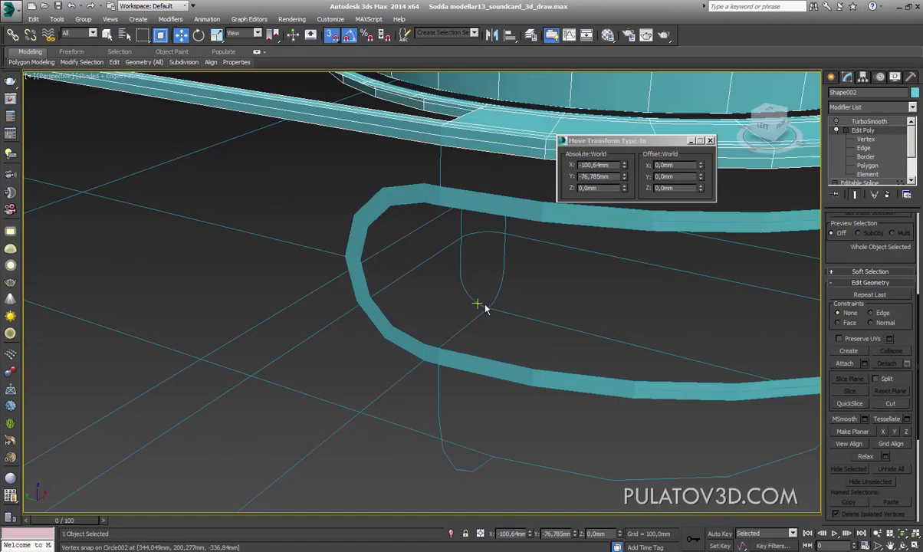
pyautogui.keyDown('alt'); pyautogui.moveTo(480, 305); pyautogui.dragTo(461, 326, button='middle'); pyautogui.keyUp('alt')
pyautogui.press('F3')
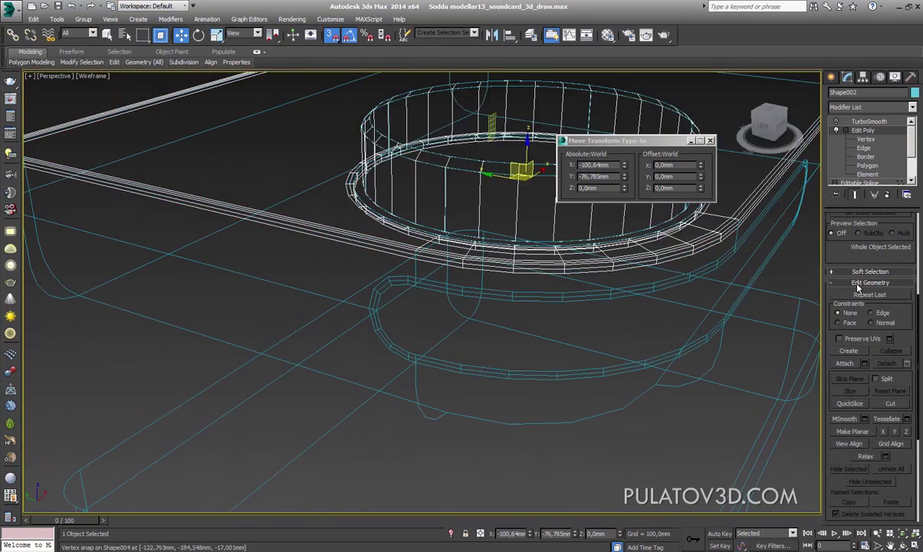
pyautogui.scroll(-1, 867, 321)
pyautogui.press('F3')
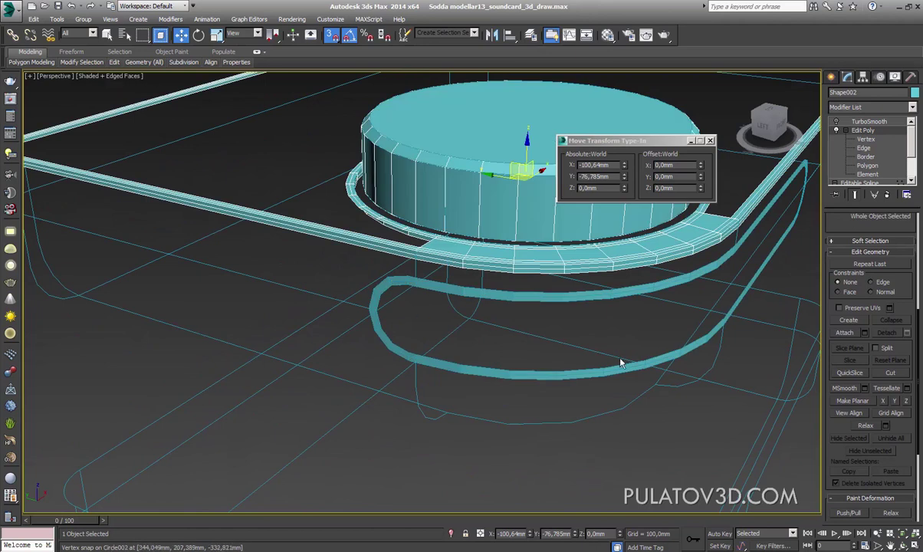
pyautogui.click(847, 333)
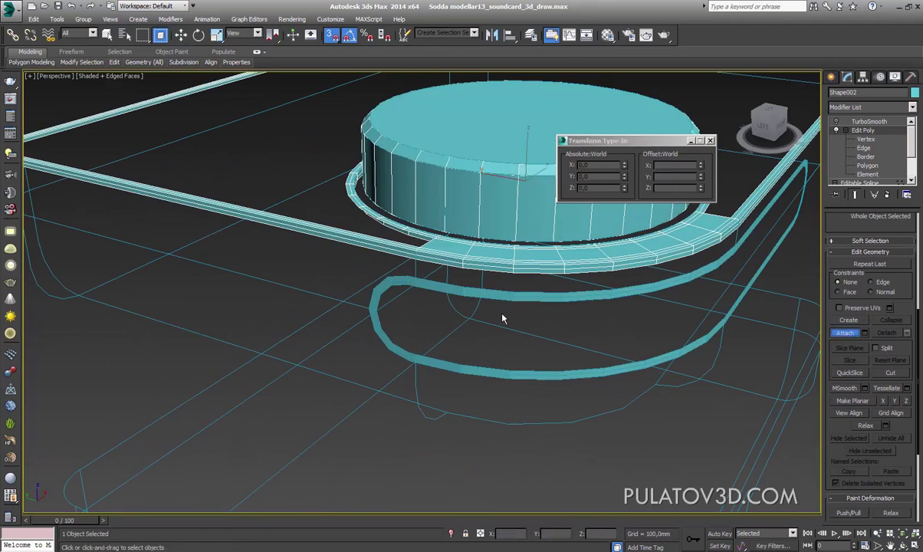
pyautogui.press('F3')
pyautogui.click(398, 288)
pyautogui.press('F3')
# Switch the joined mesh to Edge sub-object level with Select and Move active
pyautogui.moveTo(614, 265)
pyautogui.keyDown('alt'); pyautogui.mouseDown(button='middle')
pyautogui.moveTo(495, 303)
pyautogui.moveTo(568, 323)
pyautogui.mouseUp(button='middle'); pyautogui.keyUp('alt')
pyautogui.scroll(-3, 494, 303)
pyautogui.scroll(3, 569, 324)
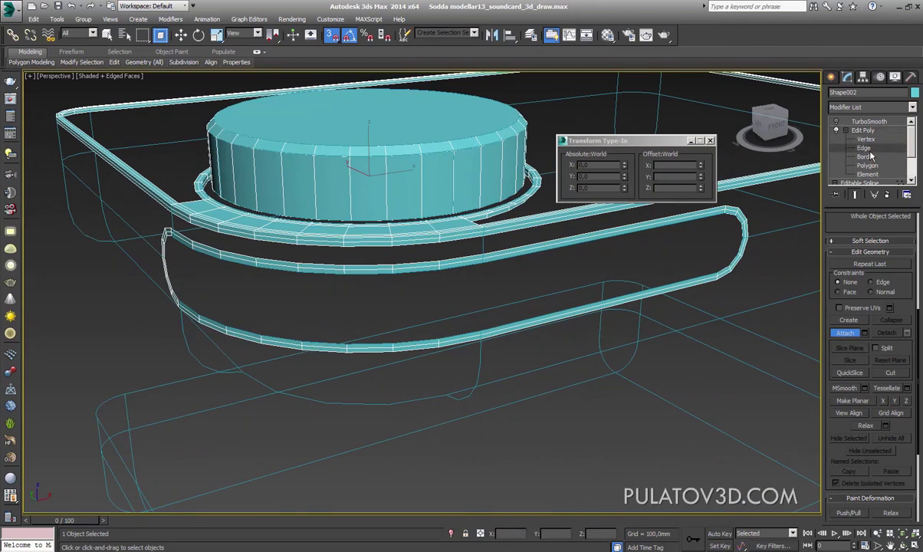
pyautogui.click(864, 147)
pyautogui.press('w')
pyautogui.press('F3')
pyautogui.moveTo(511, 315)
pyautogui.keyDown('alt'); pyautogui.mouseDown(button='middle')
pyautogui.moveTo(365, 303)
pyautogui.moveTo(385, 267)
pyautogui.mouseUp(button='middle'); pyautogui.keyUp('alt')
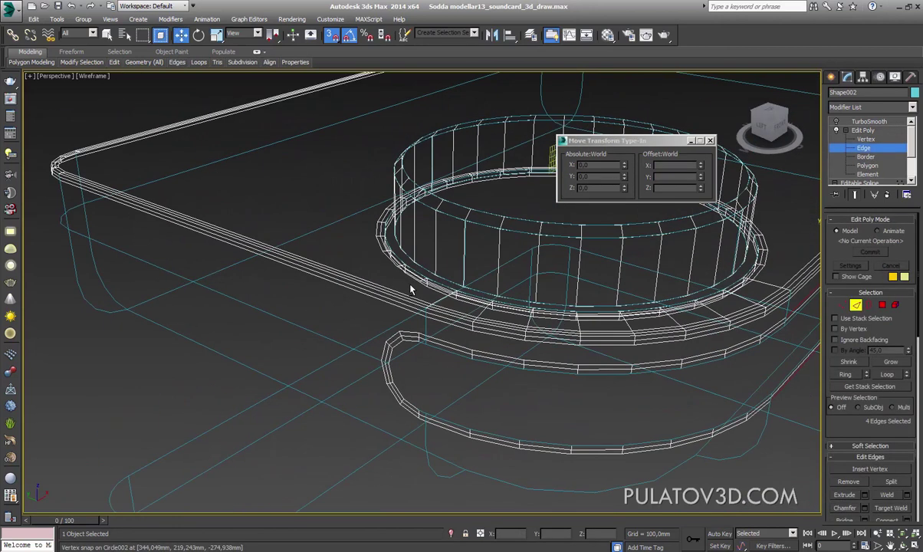
# Select edges along the strip and rim, snap-moving the selected edges into place
pyautogui.scroll(4, 398, 319)
pyautogui.click(399, 320)
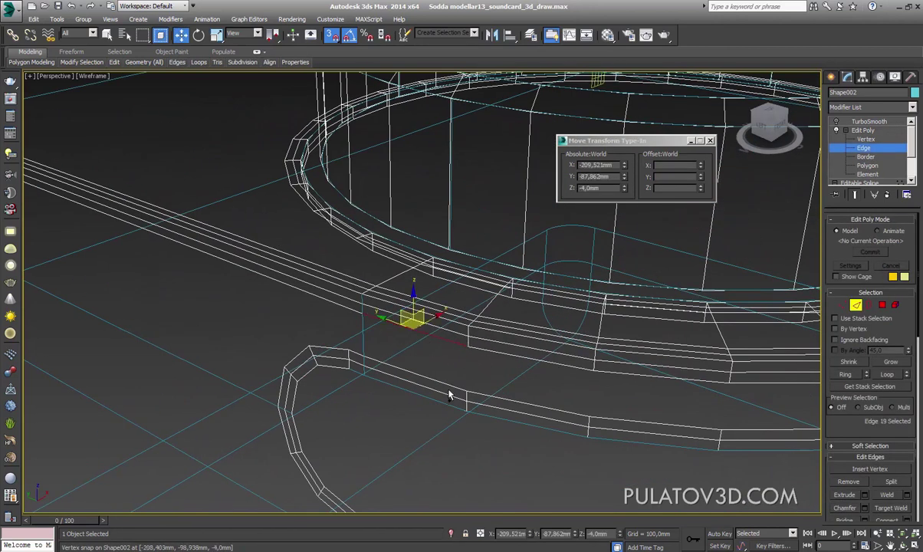
pyautogui.keyDown('ctrl'); pyautogui.click(485, 344); pyautogui.keyUp('ctrl')
pyautogui.keyDown('ctrl'); pyautogui.click(480, 385); pyautogui.keyUp('ctrl')
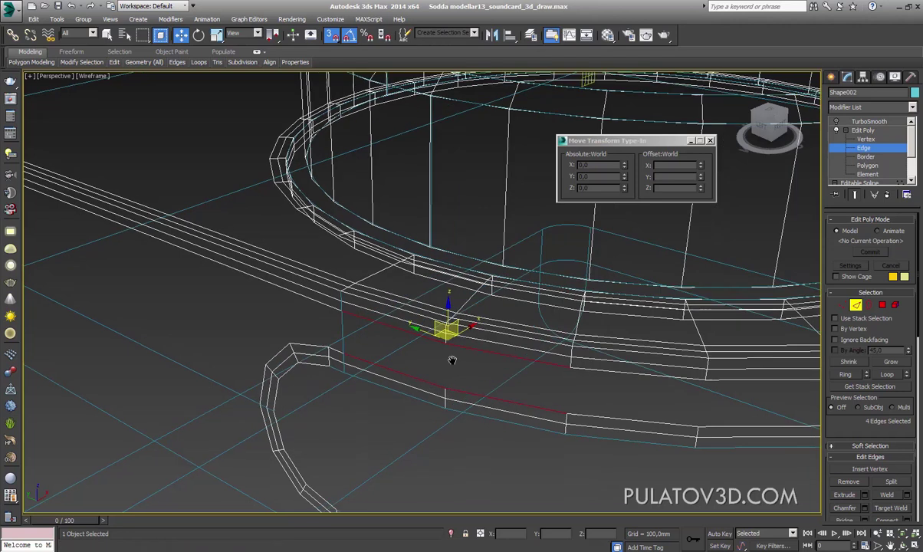
pyautogui.keyDown('alt'); pyautogui.moveTo(451, 361); pyautogui.dragTo(307, 360, button='middle'); pyautogui.keyUp('alt')
pyautogui.click(108, 35)
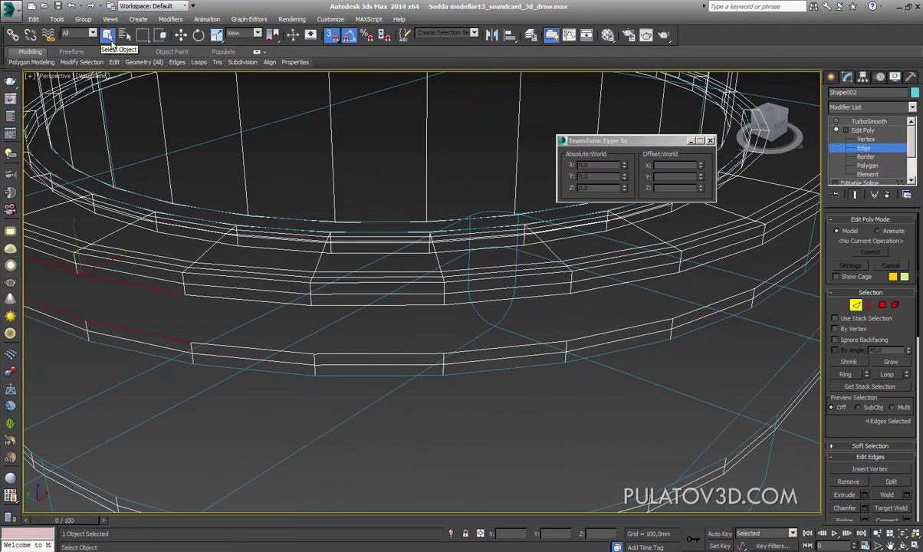
pyautogui.keyDown('ctrl'); pyautogui.moveTo(220, 298); pyautogui.dragTo(246, 341); pyautogui.keyUp('ctrl')
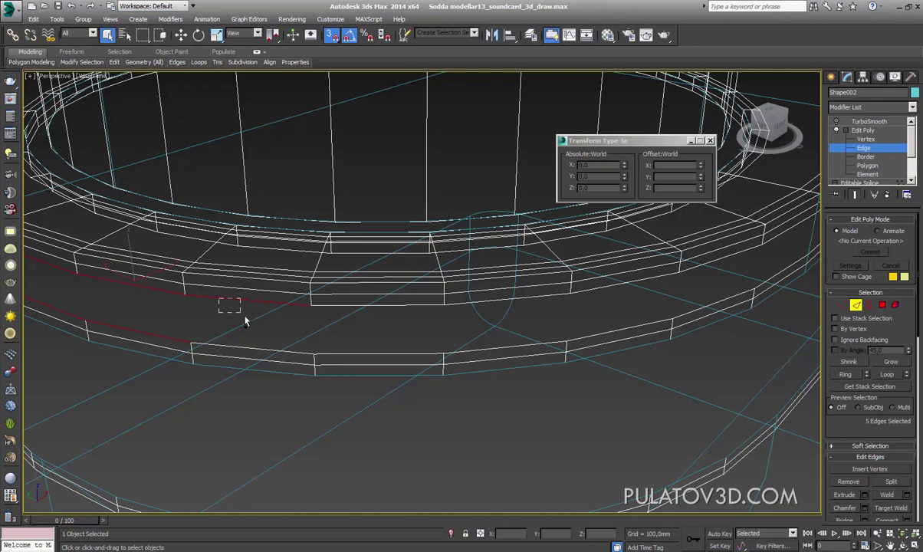
pyautogui.click(180, 35)
pyautogui.moveTo(294, 311); pyautogui.dragTo(320, 299)
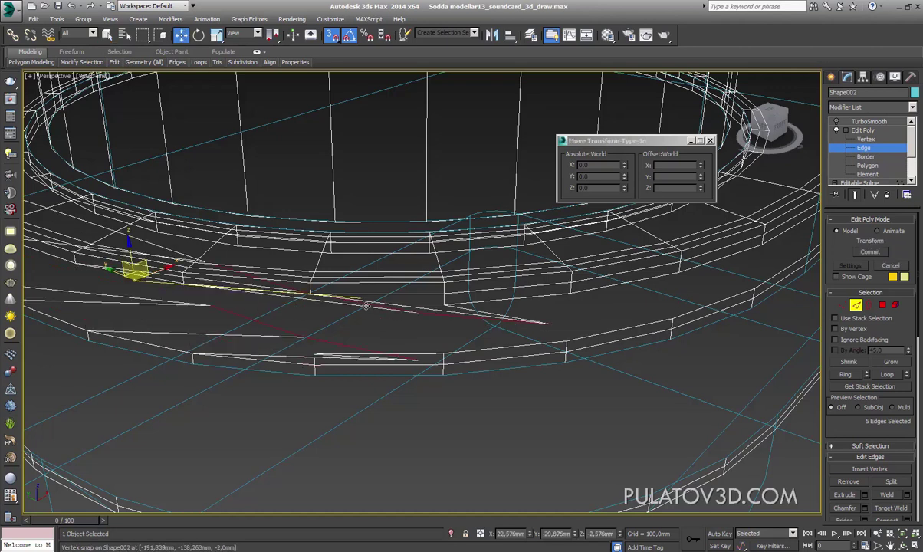
pyautogui.click(107, 34)
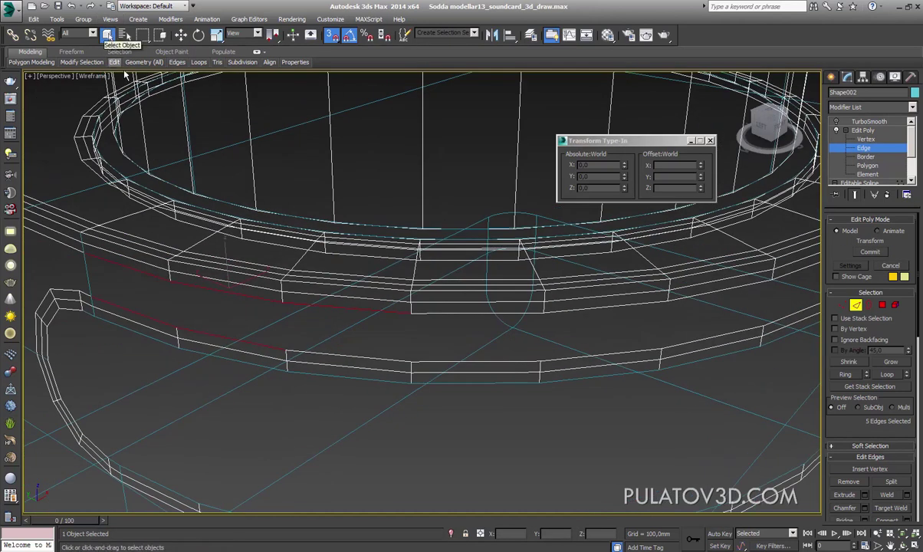
pyautogui.keyDown('ctrl'); pyautogui.click(367, 363); pyautogui.keyUp('ctrl')
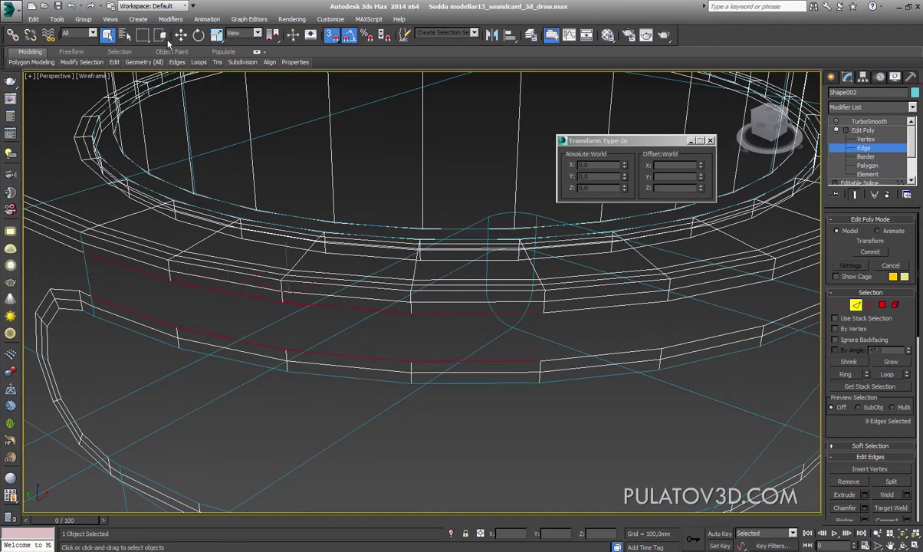
# Add further rim edges to the selection, viewing the model from several angles
pyautogui.keyDown('alt'); pyautogui.moveTo(330, 215); pyautogui.dragTo(395, 269, button='middle'); pyautogui.keyUp('alt')
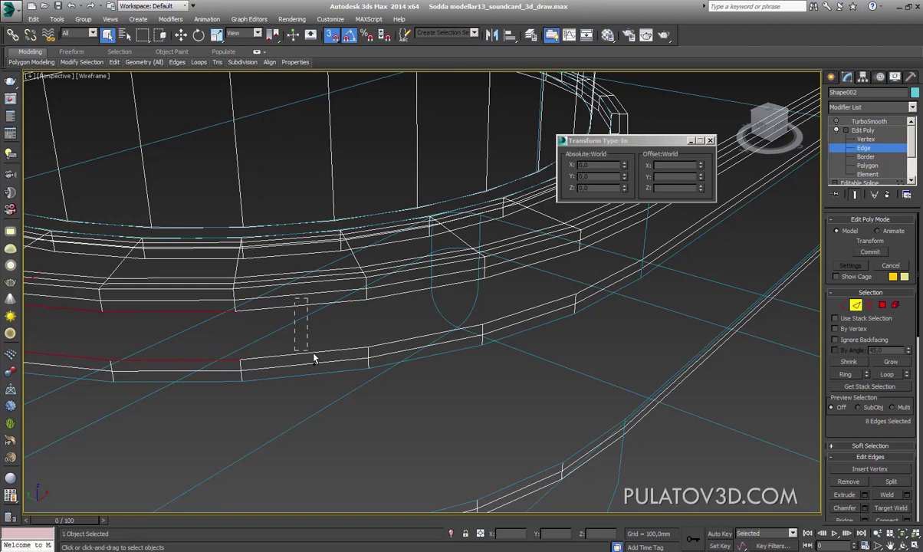
pyautogui.keyDown('ctrl'); pyautogui.moveTo(295, 299); pyautogui.dragTo(312, 353); pyautogui.keyUp('ctrl')
pyautogui.keyDown('ctrl'); pyautogui.moveTo(429, 339); pyautogui.dragTo(441, 333); pyautogui.keyUp('ctrl')
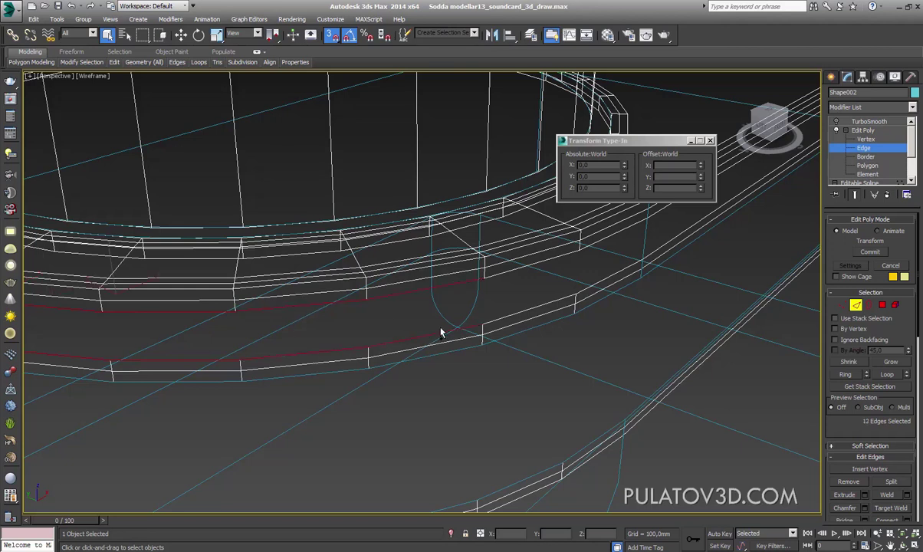
pyautogui.keyDown('ctrl'); pyautogui.moveTo(501, 268); pyautogui.dragTo(510, 325); pyautogui.keyUp('ctrl')
pyautogui.keyDown('alt'); pyautogui.moveTo(557, 319); pyautogui.dragTo(358, 278, button='middle'); pyautogui.keyUp('alt')
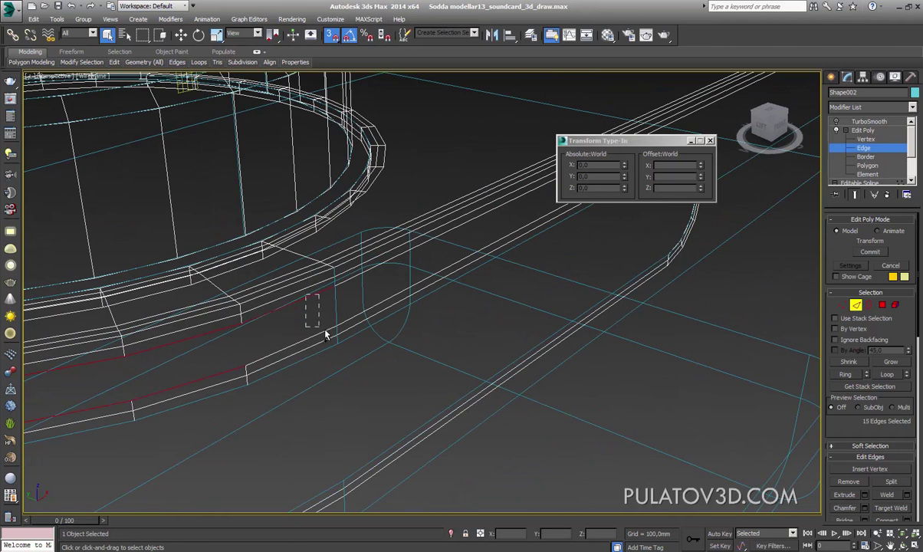
pyautogui.keyDown('ctrl'); pyautogui.moveTo(326, 344); pyautogui.dragTo(319, 336); pyautogui.keyUp('ctrl')
pyautogui.scroll(-5, 325, 344)
pyautogui.moveTo(326, 345)
pyautogui.keyDown('alt'); pyautogui.mouseDown(button='middle')
pyautogui.moveTo(336, 311)
pyautogui.moveTo(519, 332)
pyautogui.mouseUp(button='middle'); pyautogui.keyUp('alt')
# Convert to Polygon level so all 361 polygons of the joined mesh are selected
pyautogui.scroll(-3, 836, 428)
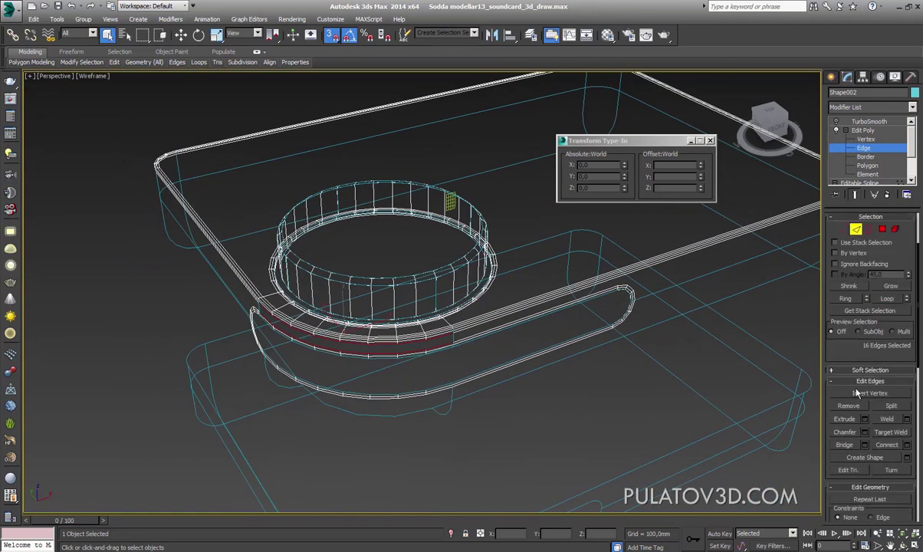
pyautogui.moveTo(491, 399)
pyautogui.keyDown('alt'); pyautogui.mouseDown(button='middle')
pyautogui.moveTo(450, 385)
pyautogui.moveTo(487, 350)
pyautogui.moveTo(488, 398)
pyautogui.moveTo(410, 339)
pyautogui.mouseUp(button='middle'); pyautogui.keyUp('alt')
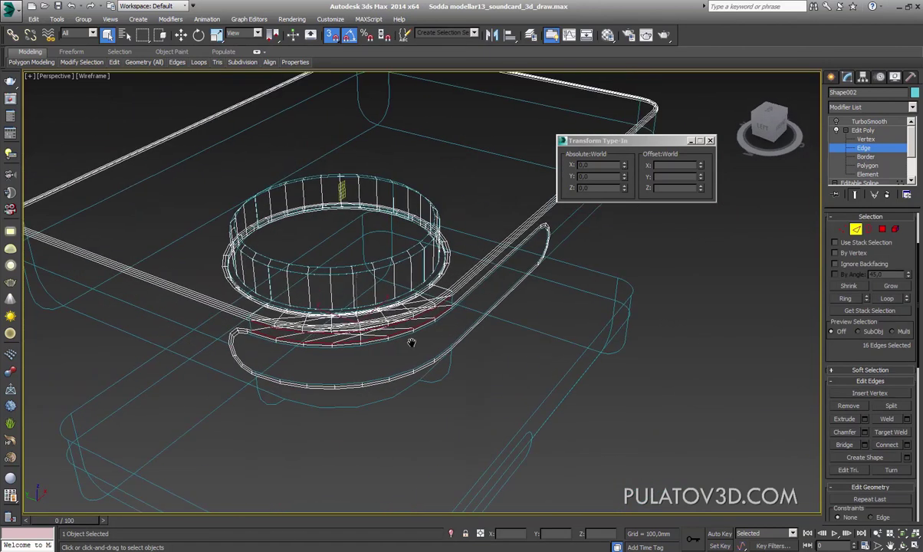
pyautogui.scroll(5, 429, 353)
pyautogui.scroll(-4, 495, 345)
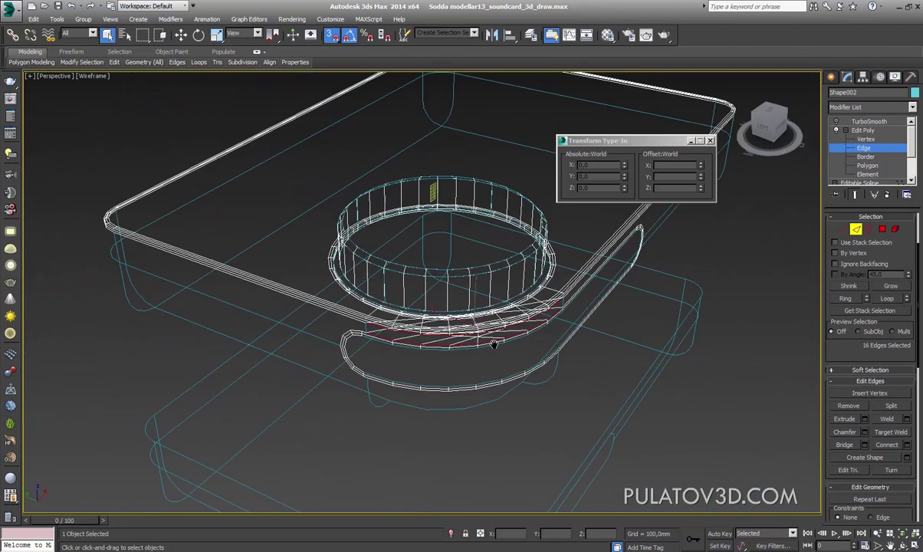
pyautogui.keyDown('ctrl'); pyautogui.click(882, 229); pyautogui.keyUp('ctrl')
pyautogui.scroll(3, 501, 344)
# Select the lower strip element at Element level, then return to Edge level in shaded-with-edges view
pyautogui.scroll(3, 429, 337)
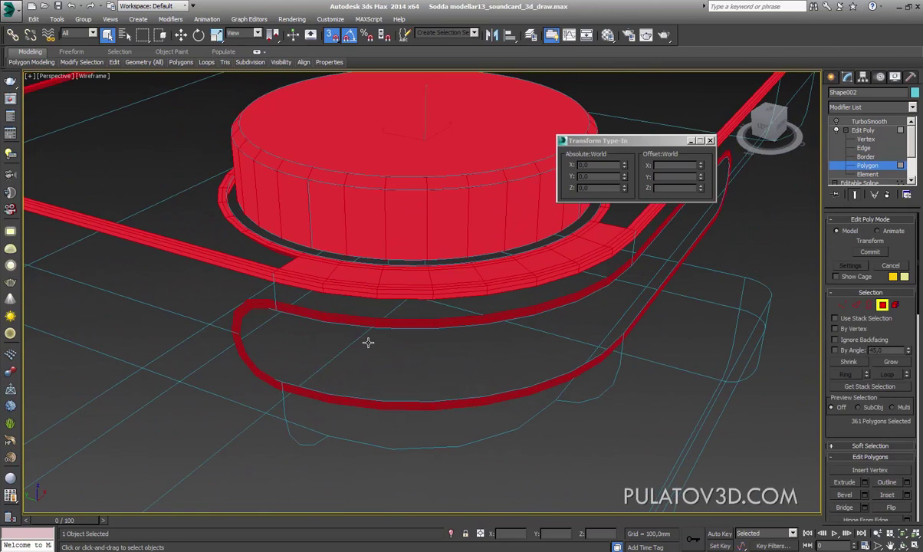
pyautogui.moveTo(368, 343)
pyautogui.keyDown('alt'); pyautogui.mouseDown(button='middle')
pyautogui.moveTo(369, 320)
pyautogui.moveTo(394, 321)
pyautogui.mouseUp(button='middle'); pyautogui.keyUp('alt')
pyautogui.click(895, 306)
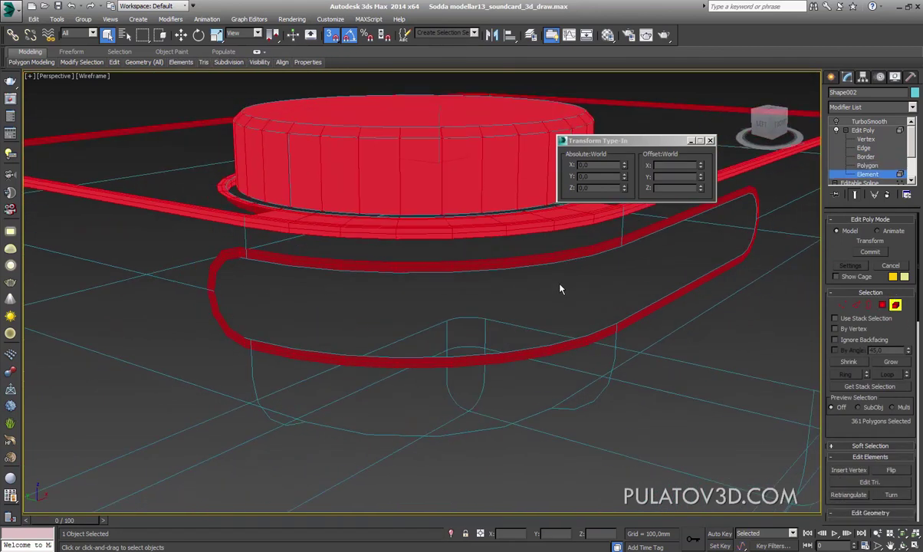
pyautogui.click(558, 267)
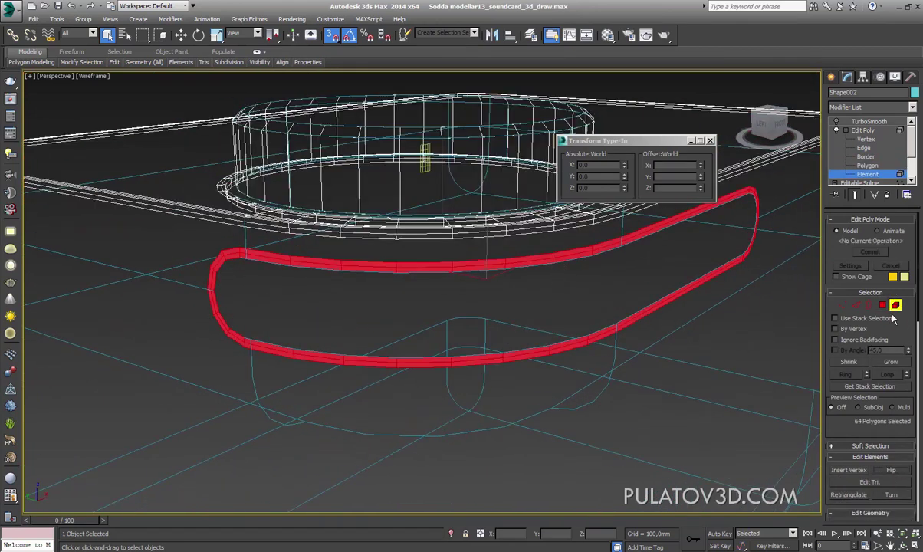
pyautogui.click(856, 305)
pyautogui.keyDown('alt'); pyautogui.moveTo(414, 287); pyautogui.dragTo(741, 374, button='middle'); pyautogui.keyUp('alt')
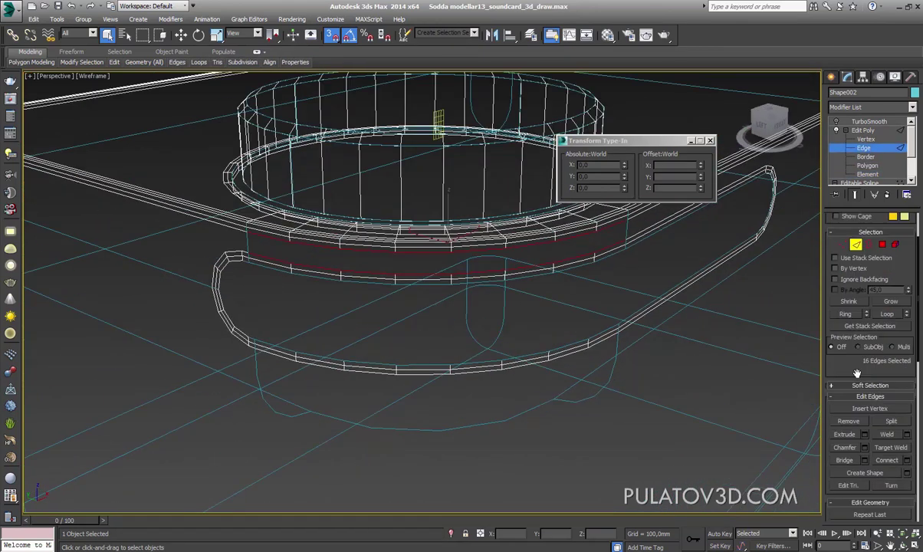
pyautogui.moveTo(626, 364)
pyautogui.keyDown('alt'); pyautogui.mouseDown(button='middle')
pyautogui.moveTo(489, 336)
pyautogui.moveTo(504, 332)
pyautogui.moveTo(524, 287)
pyautogui.moveTo(581, 283)
pyautogui.moveTo(441, 286)
pyautogui.moveTo(562, 302)
pyautogui.moveTo(345, 342)
pyautogui.moveTo(584, 354)
pyautogui.moveTo(483, 337)
pyautogui.moveTo(432, 365)
pyautogui.moveTo(512, 384)
pyautogui.moveTo(476, 339)
pyautogui.moveTo(496, 381)
pyautogui.moveTo(399, 300)
pyautogui.moveTo(473, 270)
pyautogui.moveTo(490, 332)
pyautogui.mouseUp(button='middle'); pyautogui.keyUp('alt')
pyautogui.press('F3')
pyautogui.press('F3')
pyautogui.press('F3')
# Zoom and orbit to inspect where the strip loop meets the knob cap
pyautogui.scroll(-3, 399, 301)
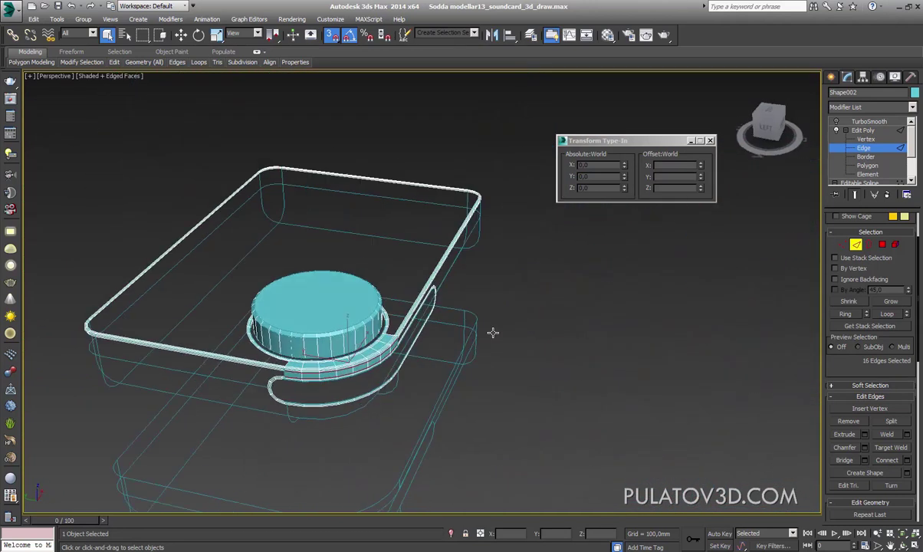
pyautogui.scroll(3, 410, 363)
pyautogui.scroll(3, 410, 362)
pyautogui.keyDown('alt'); pyautogui.moveTo(449, 371); pyautogui.dragTo(467, 370, button='middle'); pyautogui.keyUp('alt')
pyautogui.scroll(-4, 452, 364)
pyautogui.scroll(3, 466, 370)
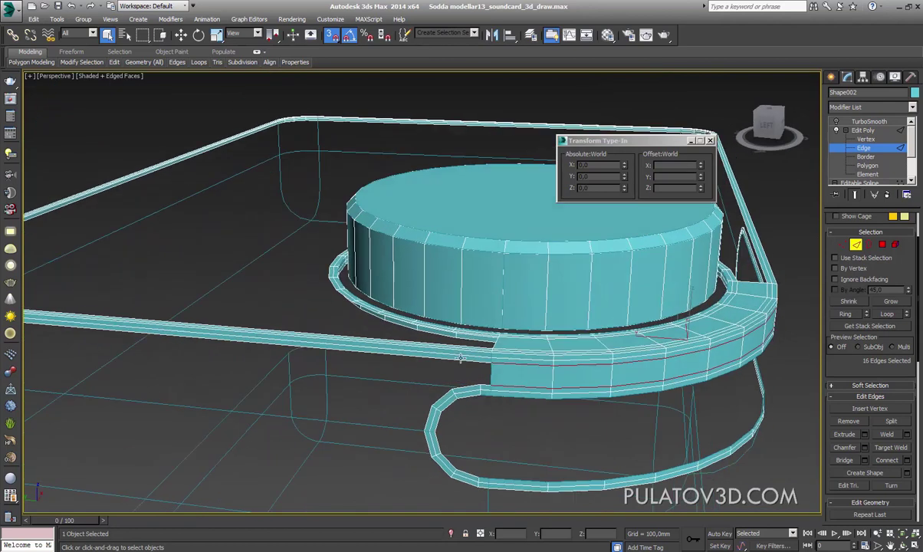
pyautogui.scroll(2, 467, 370)
pyautogui.scroll(2, 467, 369)
pyautogui.scroll(-2, 536, 395)
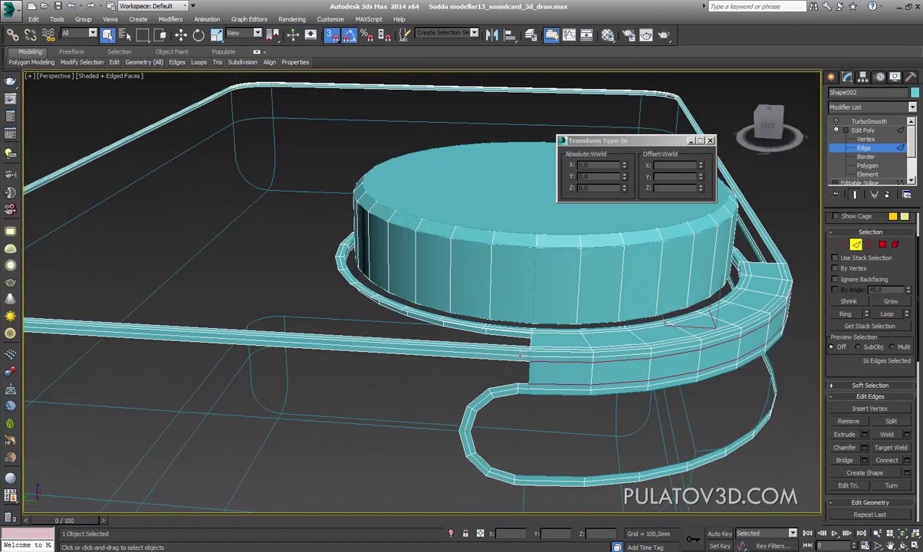
pyautogui.scroll(-2, 527, 391)
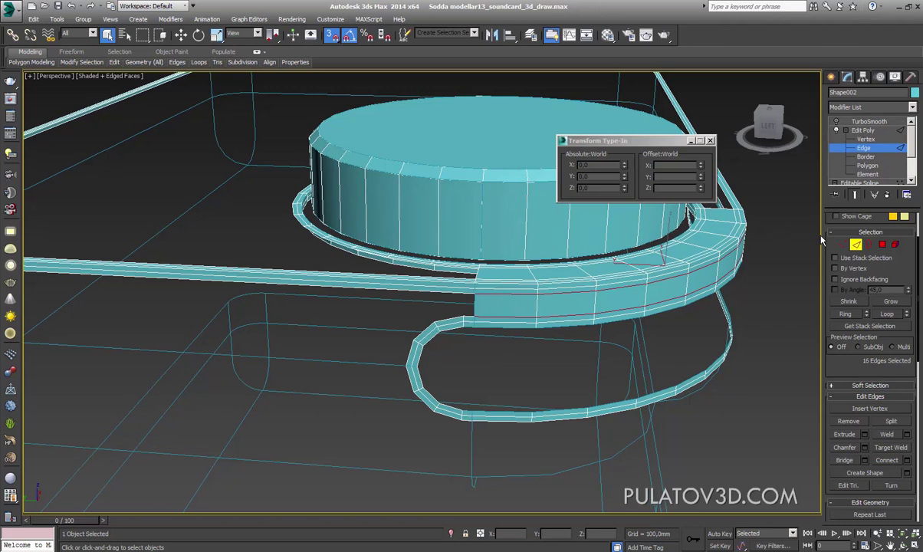
# Clear the vertex selection at Vertex level and show the TurboSmooth settings with 2 iterations
pyautogui.click(843, 244)
pyautogui.scroll(3, 464, 326)
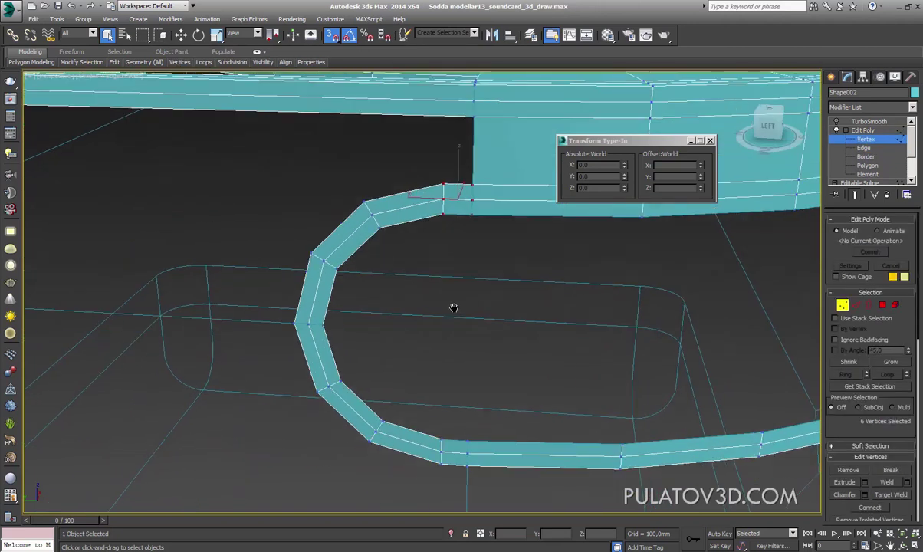
pyautogui.scroll(2, 454, 309)
pyautogui.press('F3')
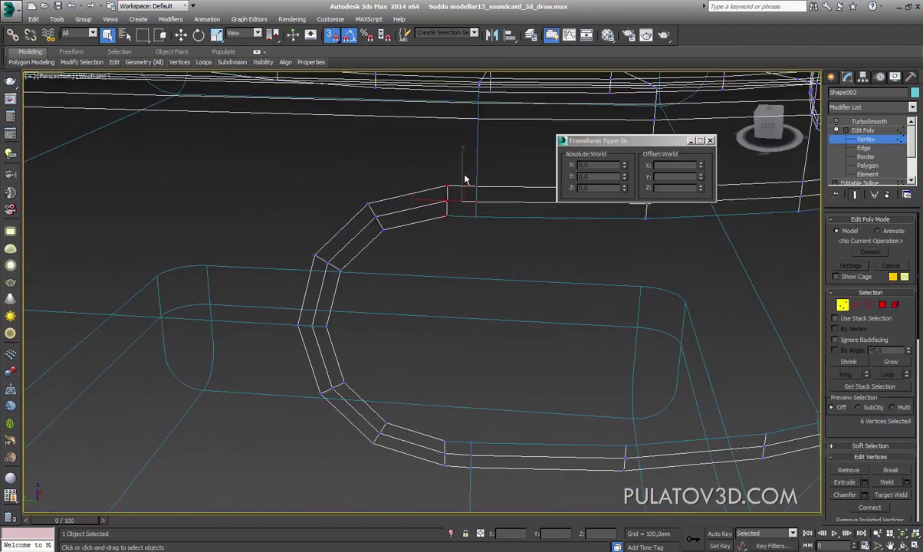
pyautogui.click(478, 202)
pyautogui.press('F3')
pyautogui.scroll(-4, 453, 243)
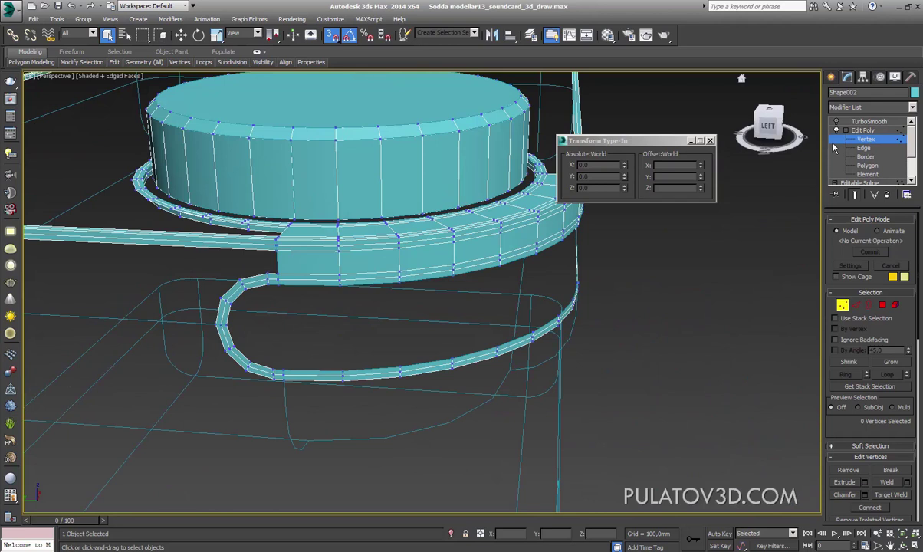
pyautogui.click(868, 121)
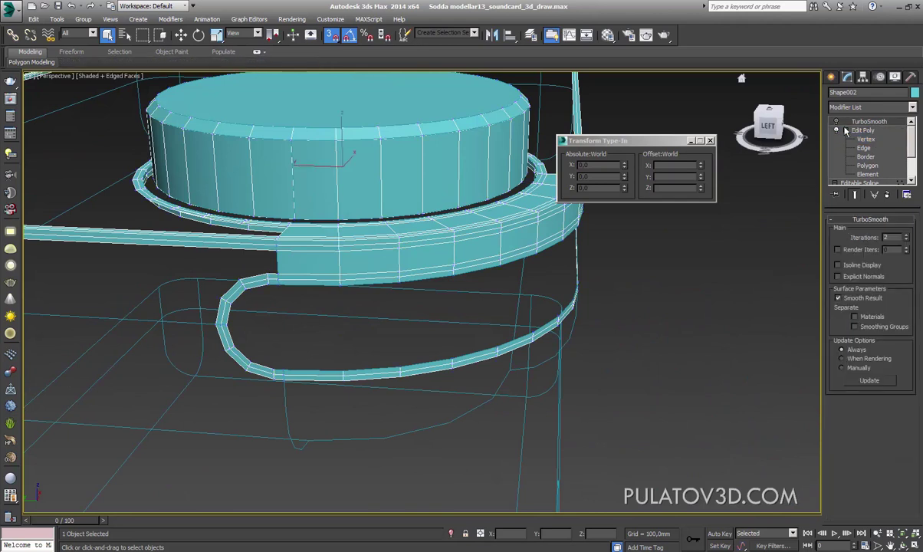
# Change the smoothed Shape002 mesh's object colour to dark red
pyautogui.click(752, 332)
pyautogui.press('F4')
pyautogui.scroll(5, 438, 313)
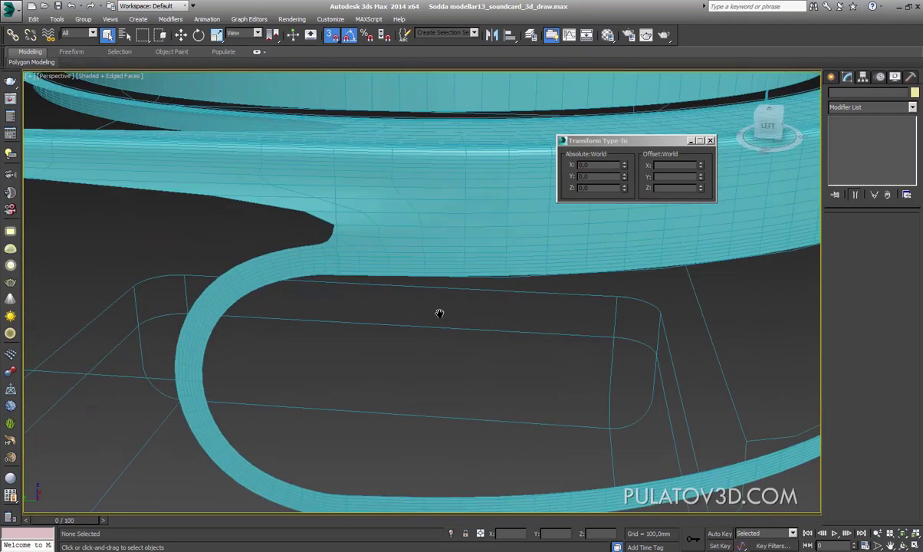
pyautogui.scroll(-3, 440, 319)
pyautogui.keyDown('alt'); pyautogui.moveTo(443, 297); pyautogui.dragTo(441, 408, button='middle'); pyautogui.keyUp('alt')
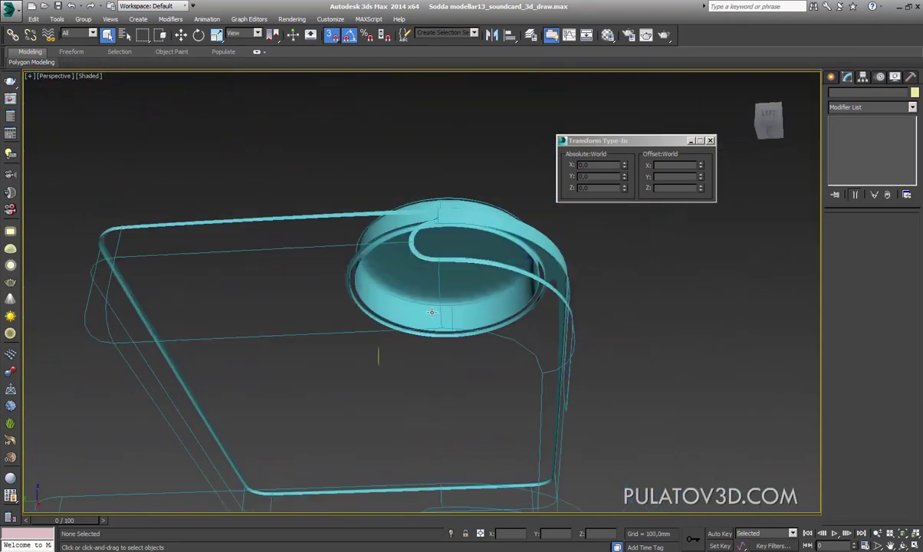
pyautogui.scroll(5, 454, 316)
pyautogui.scroll(-5, 454, 317)
pyautogui.click(453, 313)
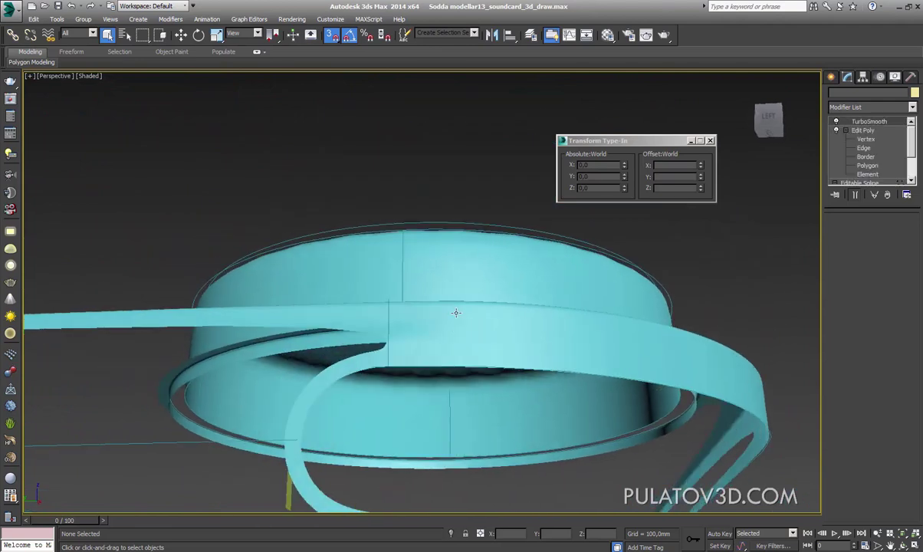
pyautogui.press('F4')
pyautogui.click(915, 92)
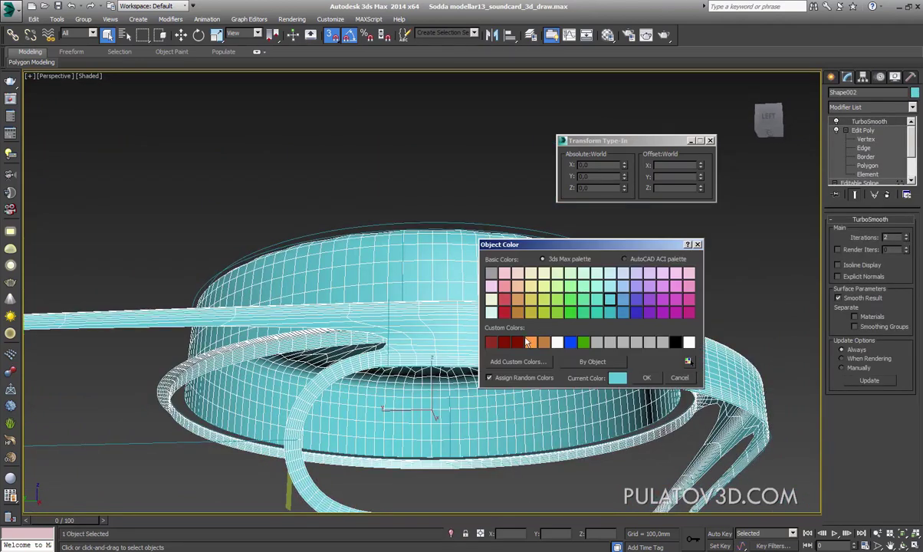
pyautogui.click(524, 341)
pyautogui.click(646, 378)
# Orbit around the red model, checking it with and without the edge overlay
pyautogui.click(482, 214)
pyautogui.press('F4')
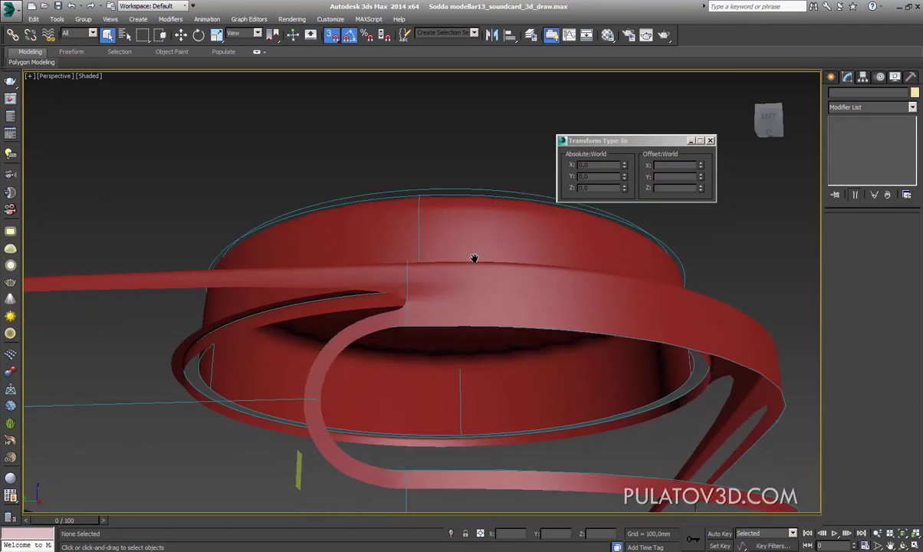
pyautogui.moveTo(474, 257)
pyautogui.keyDown('alt'); pyautogui.mouseDown(button='middle')
pyautogui.moveTo(482, 296)
pyautogui.moveTo(451, 175)
pyautogui.moveTo(456, 323)
pyautogui.moveTo(432, 220)
pyautogui.mouseUp(button='middle'); pyautogui.keyUp('alt')
pyautogui.scroll(2, 464, 294)
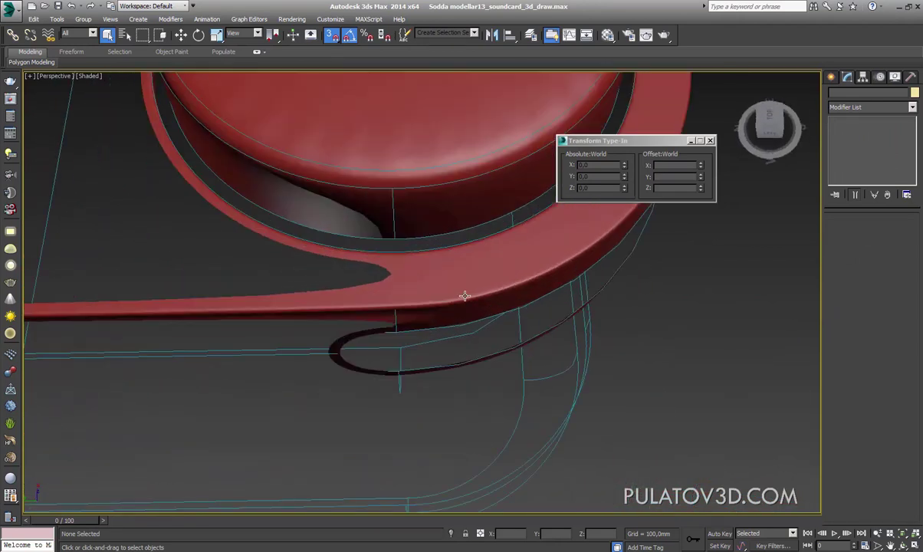
pyautogui.scroll(1, 464, 315)
pyautogui.scroll(3, 457, 326)
pyautogui.click(437, 309)
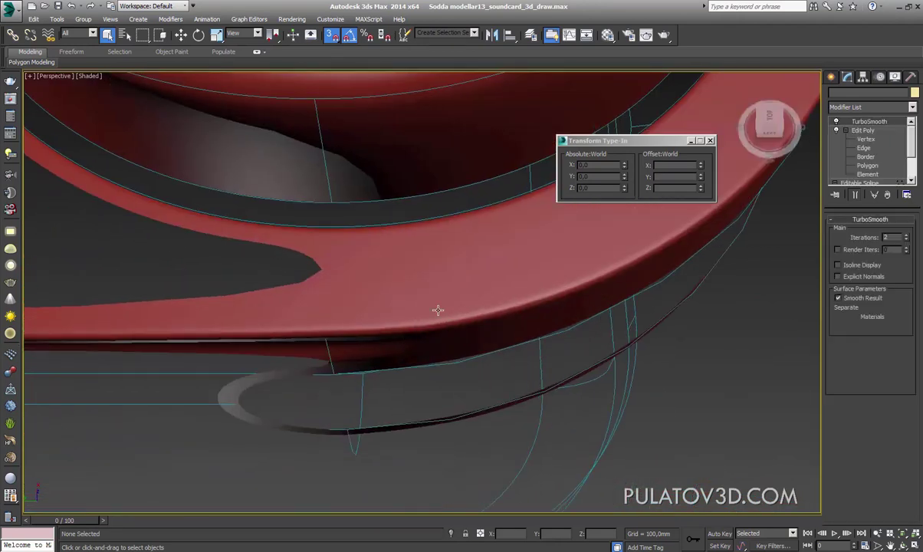
pyautogui.press('F4')
pyautogui.click(420, 437)
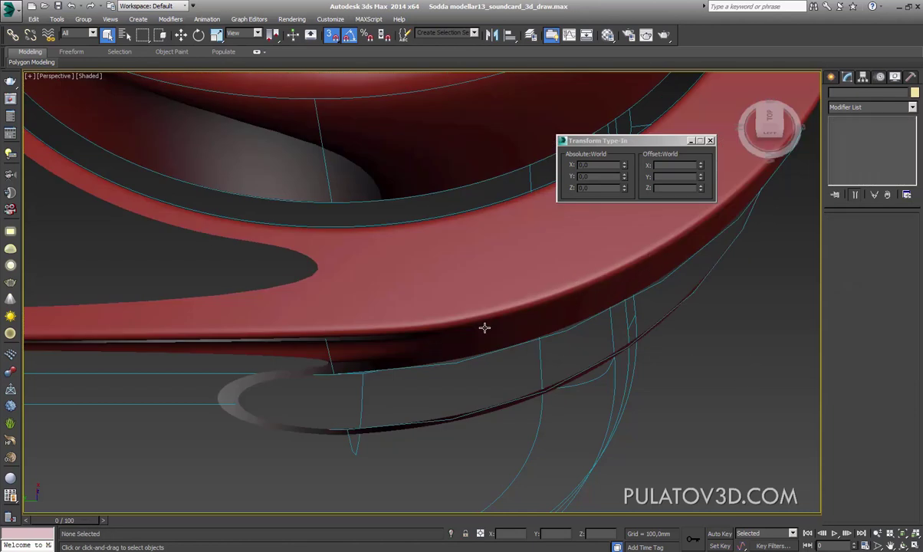
# View the red mesh's top surface and inner rim, then reselect it
pyautogui.moveTo(368, 347)
pyautogui.keyDown('alt'); pyautogui.mouseDown(button='middle')
pyautogui.moveTo(484, 324)
pyautogui.moveTo(420, 340)
pyautogui.moveTo(434, 326)
pyautogui.mouseUp(button='middle'); pyautogui.keyUp('alt')
pyautogui.scroll(-5, 483, 330)
pyautogui.scroll(2, 434, 326)
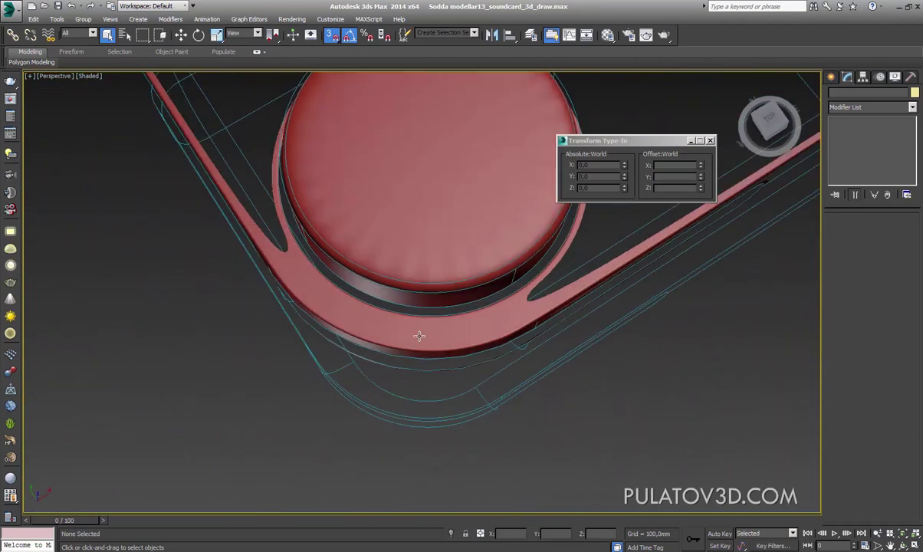
pyautogui.scroll(3, 458, 337)
pyautogui.click(448, 322)
pyautogui.scroll(3, 476, 333)
pyautogui.keyDown('alt'); pyautogui.moveTo(490, 338); pyautogui.dragTo(644, 286, button='middle'); pyautogui.keyUp('alt')
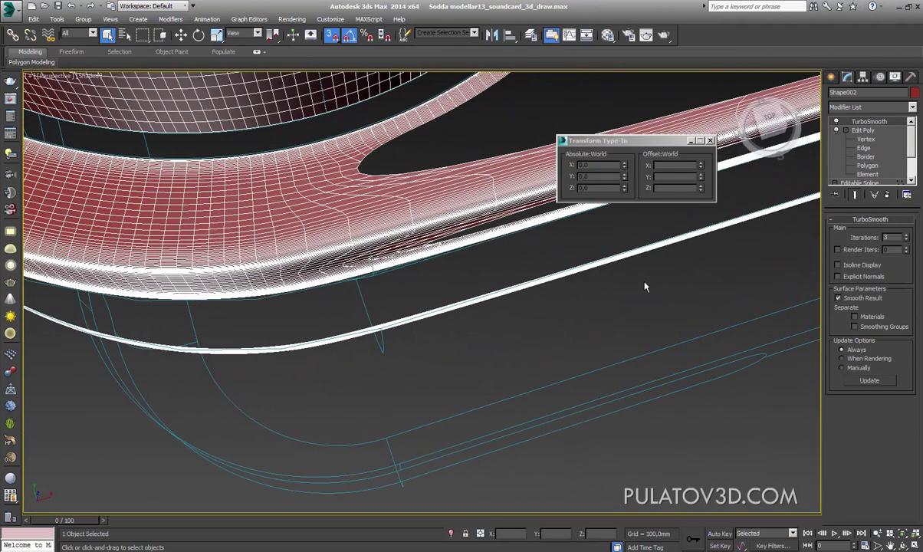
# Return to the Edit Poly modifier at edge level beneath TurboSmooth, shown in wireframe
pyautogui.click(848, 130)
pyautogui.scroll(-2, 433, 243)
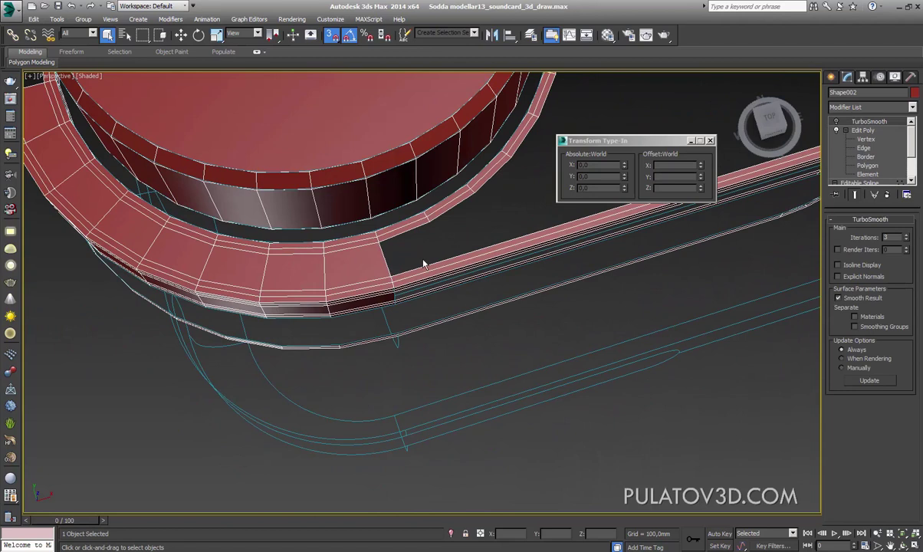
pyautogui.scroll(-2, 445, 299)
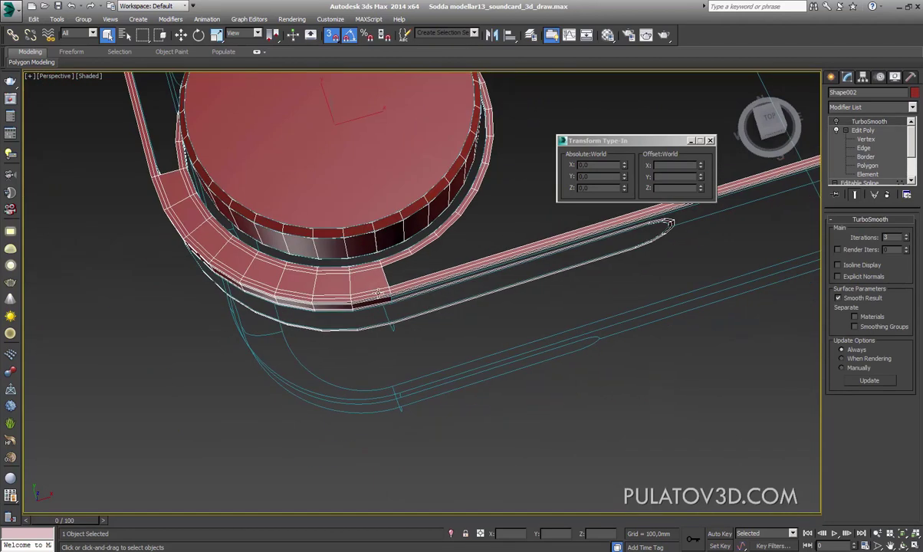
pyautogui.scroll(-2, 475, 299)
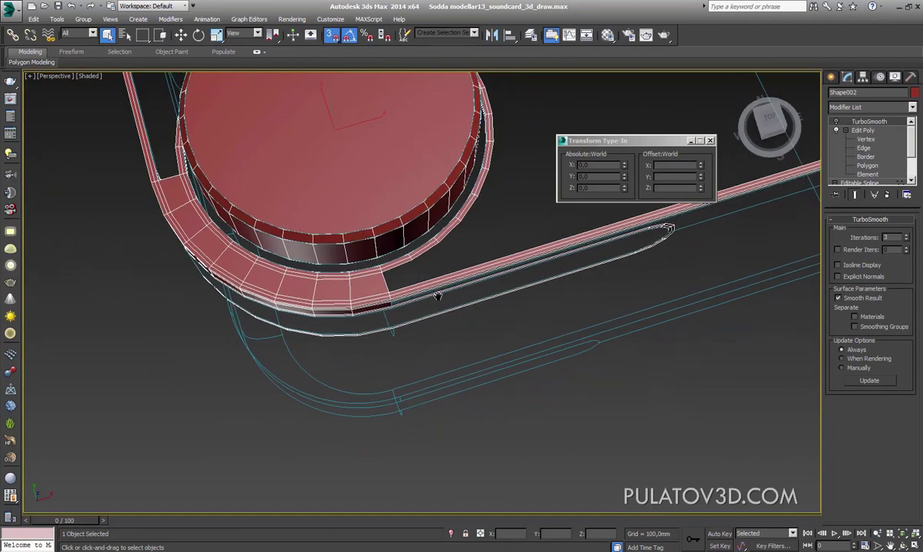
pyautogui.scroll(-2, 439, 286)
pyautogui.scroll(5, 384, 309)
pyautogui.scroll(3, 325, 318)
pyautogui.scroll(-1, 454, 284)
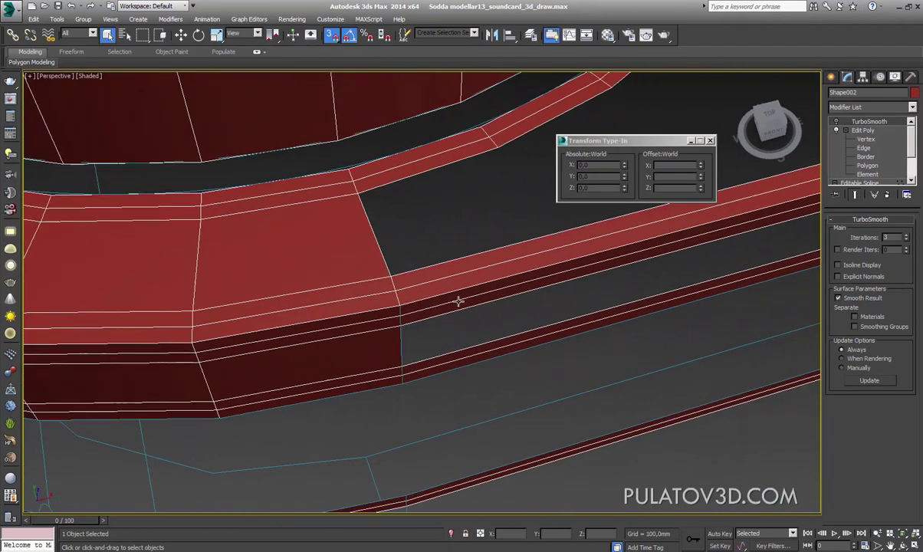
pyautogui.press('F3')
# At Edge level, window-select the short edges where the strip meets the joint
pyautogui.click(870, 149)
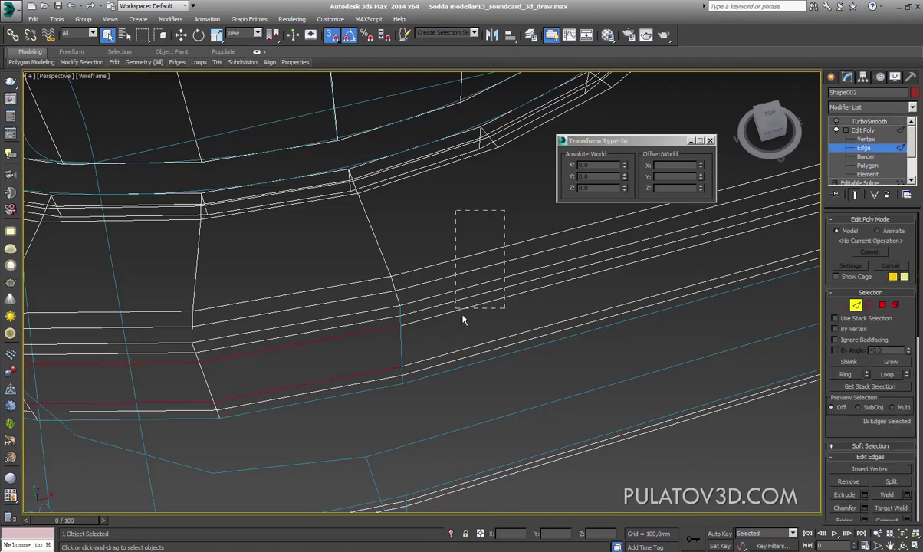
pyautogui.moveTo(463, 320); pyautogui.dragTo(386, 438)
pyautogui.moveTo(390, 360); pyautogui.dragTo(432, 342)
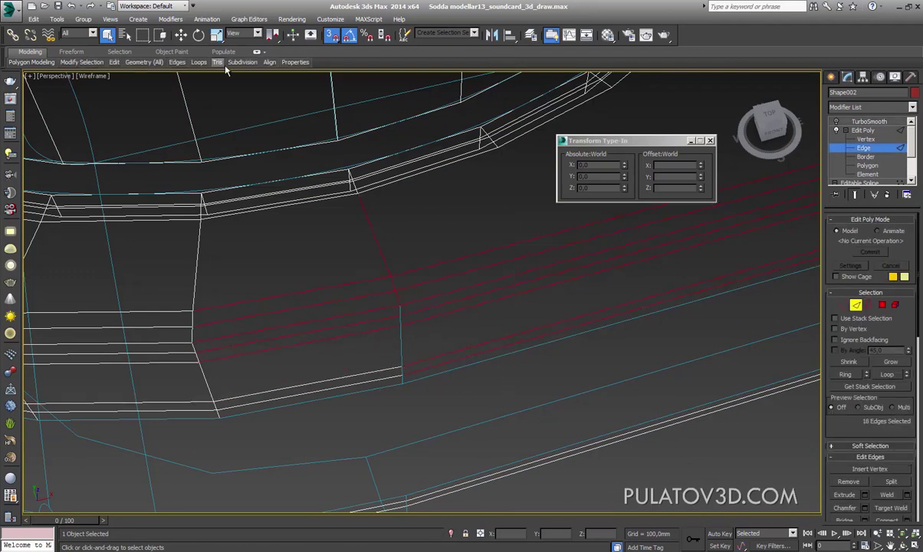
pyautogui.click(159, 36)
pyautogui.moveTo(458, 250); pyautogui.dragTo(391, 355)
pyautogui.moveTo(362, 412); pyautogui.dragTo(364, 413)
pyautogui.moveTo(364, 413)
pyautogui.keyDown('alt'); pyautogui.mouseDown(button='middle')
pyautogui.moveTo(404, 350)
pyautogui.moveTo(434, 325)
pyautogui.moveTo(425, 400)
pyautogui.mouseUp(button='middle'); pyautogui.keyUp('alt')
# Select the six border edges at the strip's open end
pyautogui.scroll(-5, 471, 363)
pyautogui.scroll(1, 480, 363)
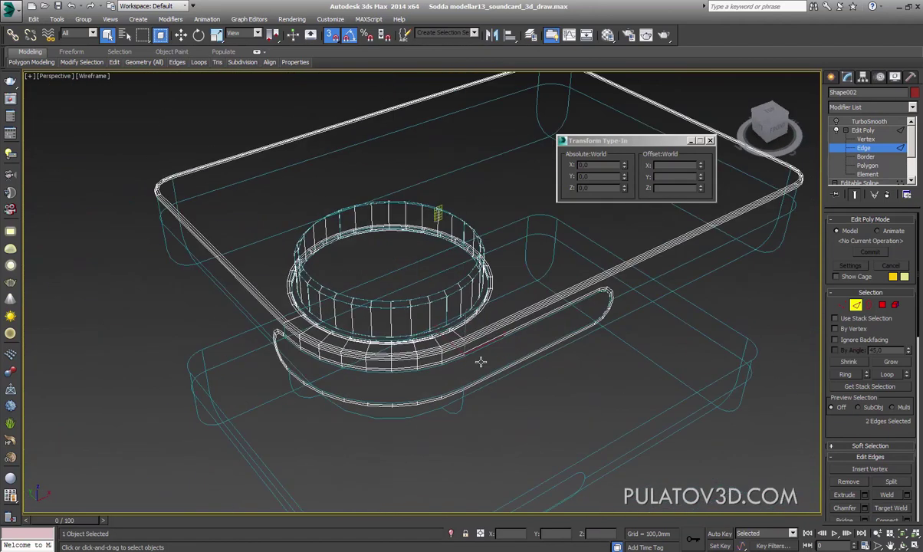
pyautogui.scroll(2, 489, 350)
pyautogui.scroll(3, 509, 347)
pyautogui.scroll(2, 509, 346)
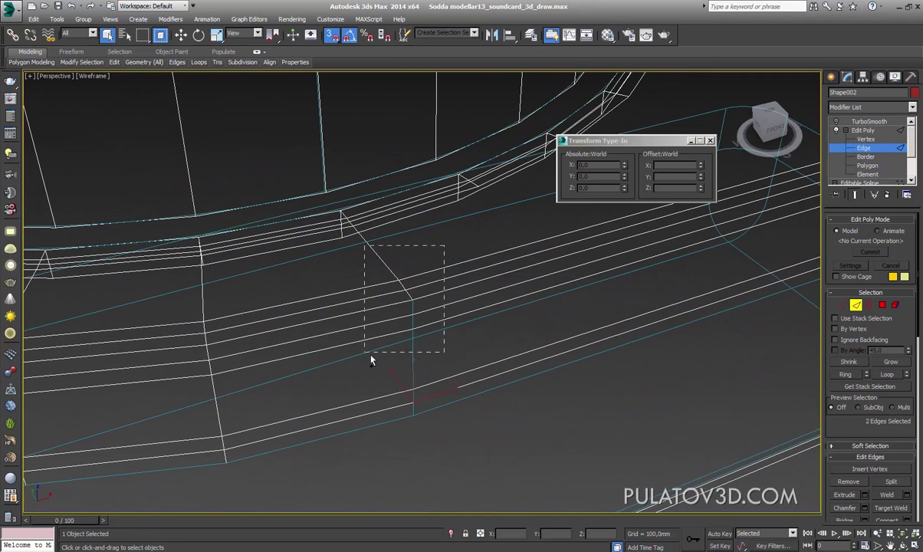
pyautogui.moveTo(370, 360); pyautogui.dragTo(376, 360)
pyautogui.moveTo(391, 432)
pyautogui.keyDown('alt'); pyautogui.mouseDown(button='middle')
pyautogui.moveTo(422, 388)
pyautogui.moveTo(760, 396)
pyautogui.mouseUp(button='middle'); pyautogui.keyUp('alt')
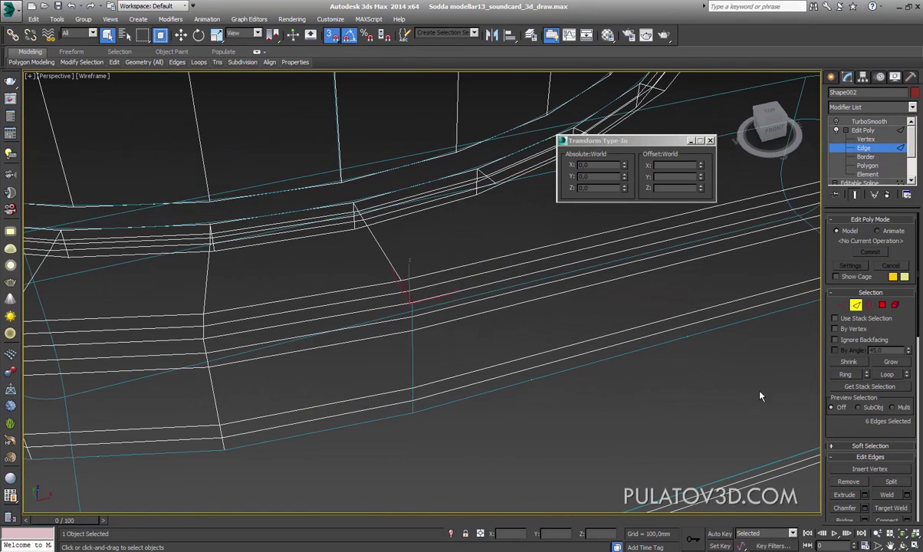
pyautogui.scroll(-3, 850, 429)
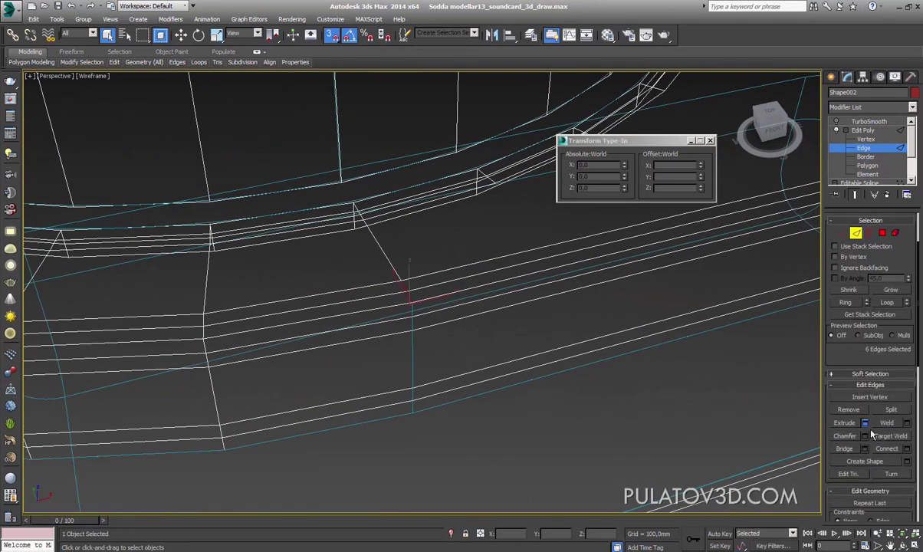
# Extrude the selected border edges with height 0 and width 22,5 mm
pyautogui.click(866, 423)
pyautogui.moveTo(430, 314); pyautogui.dragTo(440, 307)
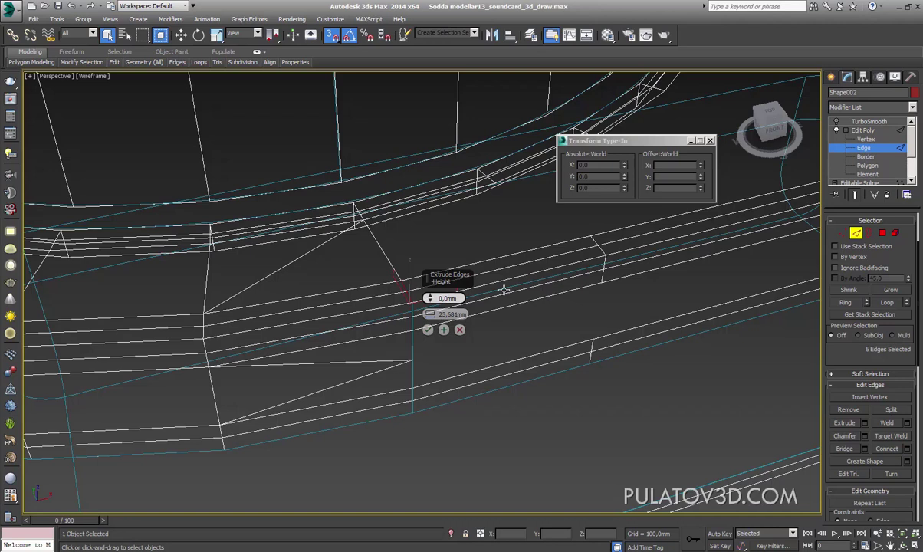
pyautogui.moveTo(439, 299); pyautogui.dragTo(427, 331)
pyautogui.rightClick(429, 298)
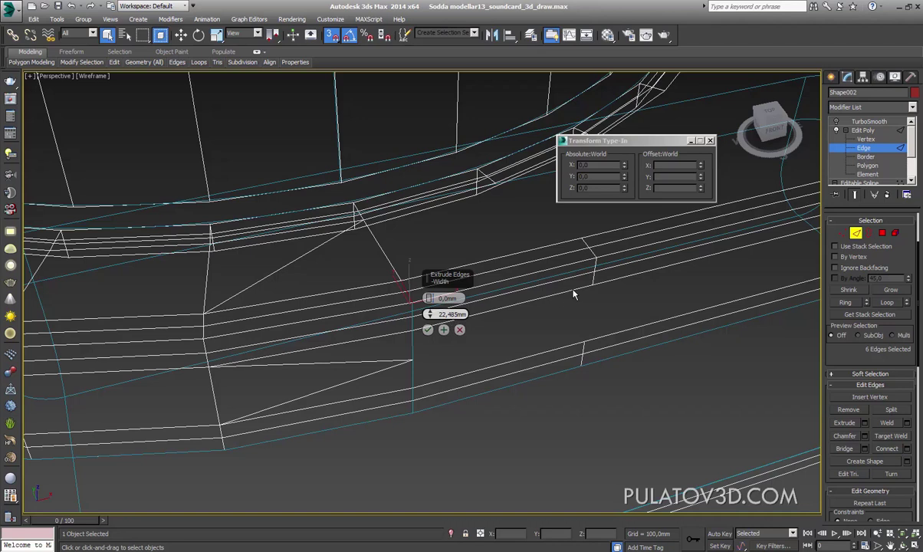
pyautogui.press('Return')
pyautogui.click(428, 330)
# Extrude the edges a second time with the same 0 height and 22,5 mm width
pyautogui.scroll(-5, 444, 385)
pyautogui.keyDown('alt'); pyautogui.moveTo(445, 385); pyautogui.dragTo(433, 385, button='middle'); pyautogui.keyUp('alt')
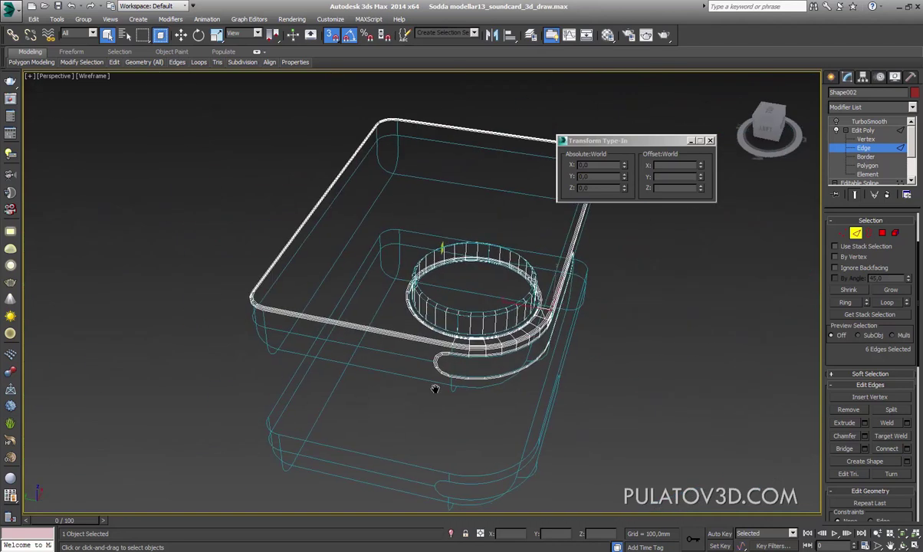
pyautogui.scroll(5, 433, 385)
pyautogui.moveTo(405, 440)
pyautogui.mouseDown(button='middle')
pyautogui.moveTo(451, 367)
pyautogui.moveTo(472, 380)
pyautogui.mouseUp(button='middle')
pyautogui.scroll(3, 436, 345)
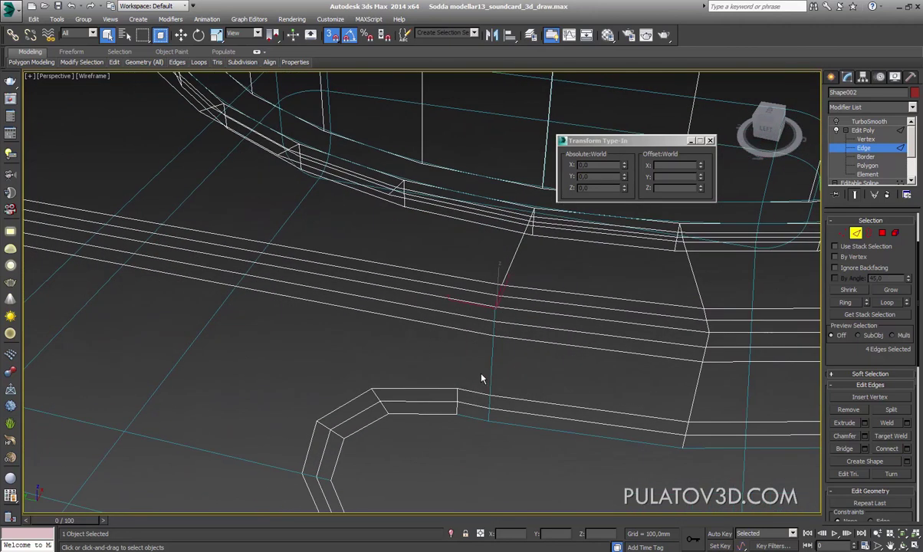
pyautogui.scroll(-4, 476, 344)
pyautogui.keyDown('alt'); pyautogui.moveTo(476, 344); pyautogui.dragTo(413, 354, button='middle'); pyautogui.keyUp('alt')
pyautogui.scroll(2, 486, 365)
pyautogui.scroll(2, 478, 350)
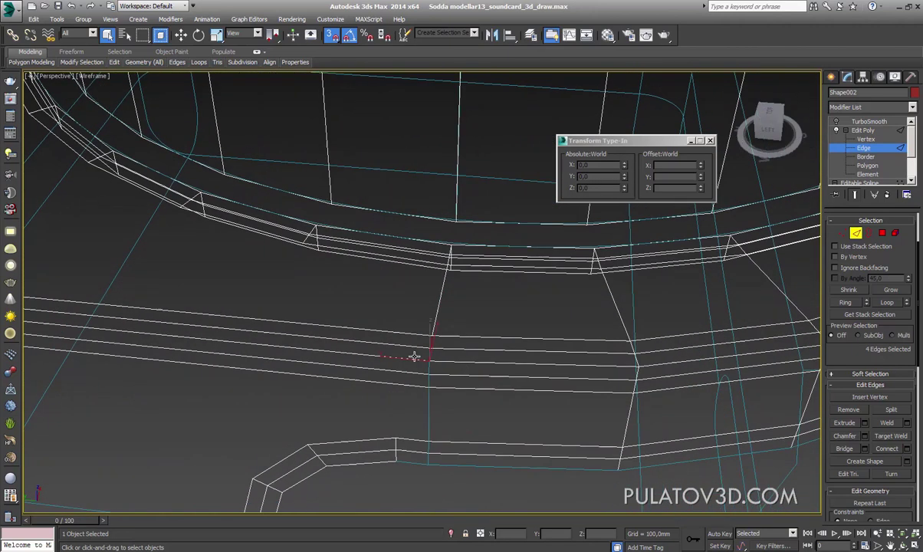
pyautogui.click(865, 422)
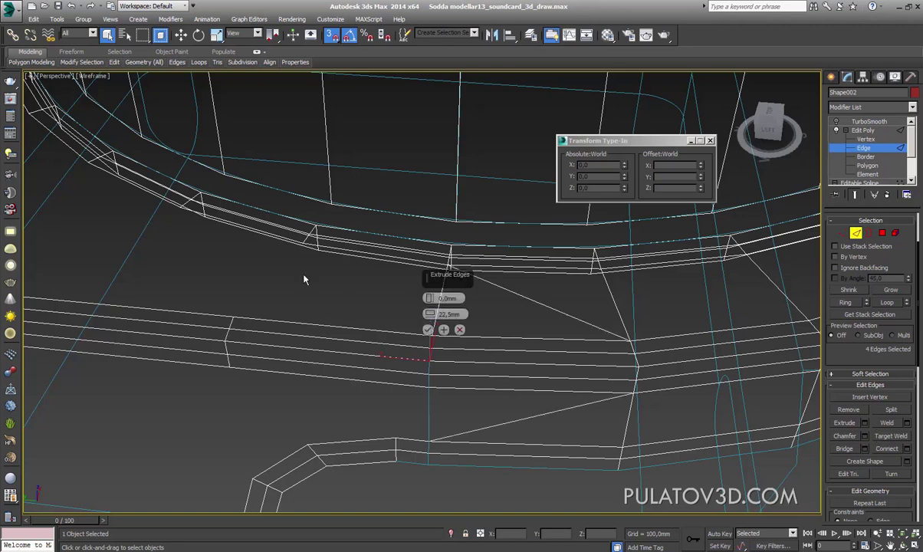
pyautogui.click(427, 329)
# Weld the strip's overlapping vertices together
pyautogui.scroll(-5, 433, 340)
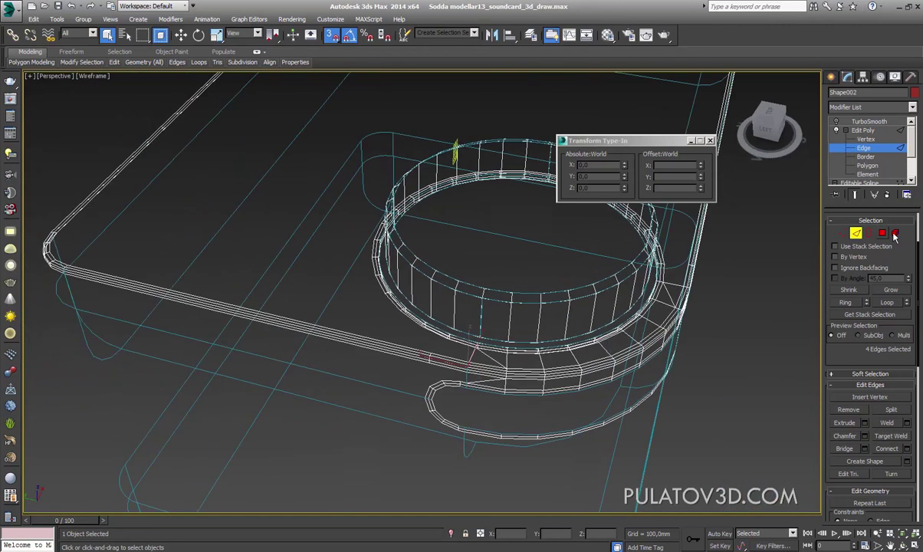
pyautogui.click(856, 232)
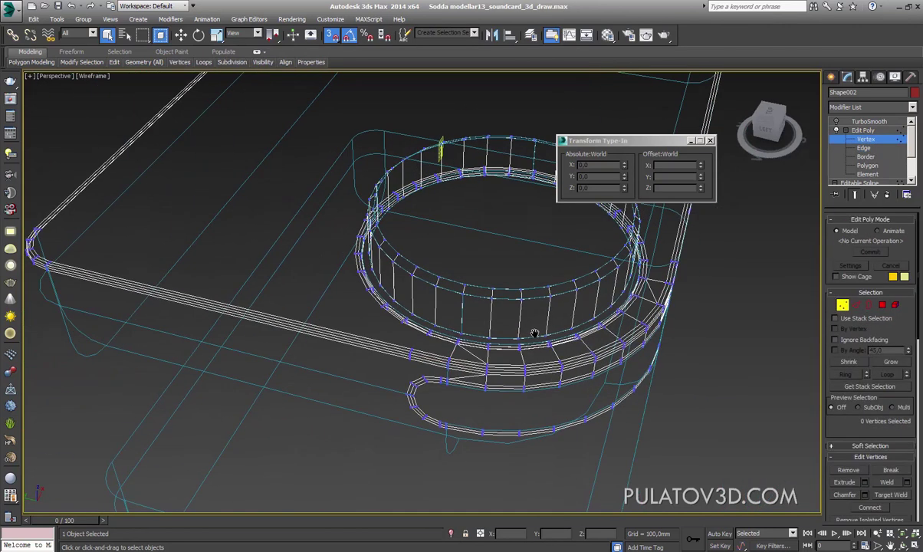
pyautogui.click(907, 483)
pyautogui.click(426, 333)
pyautogui.scroll(3, 475, 378)
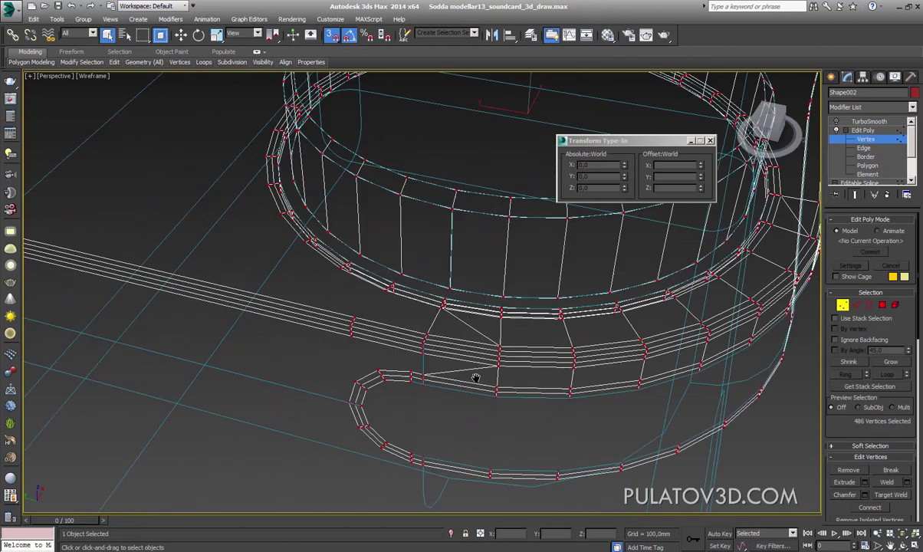
# Select the four stray diagonal edges near the knob base rim and delete them
pyautogui.click(855, 305)
pyautogui.scroll(5, 546, 305)
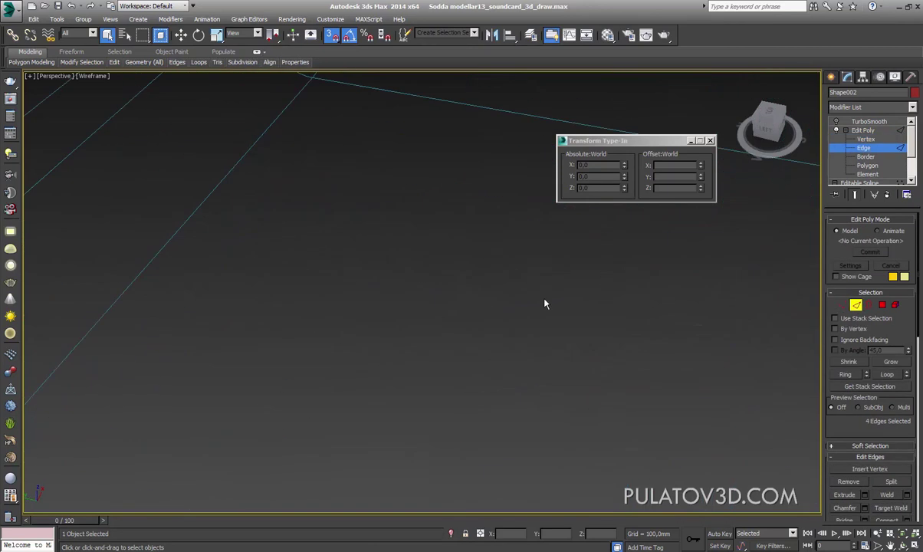
pyautogui.scroll(-2, 559, 289)
pyautogui.click(615, 305)
pyautogui.scroll(-3, 618, 299)
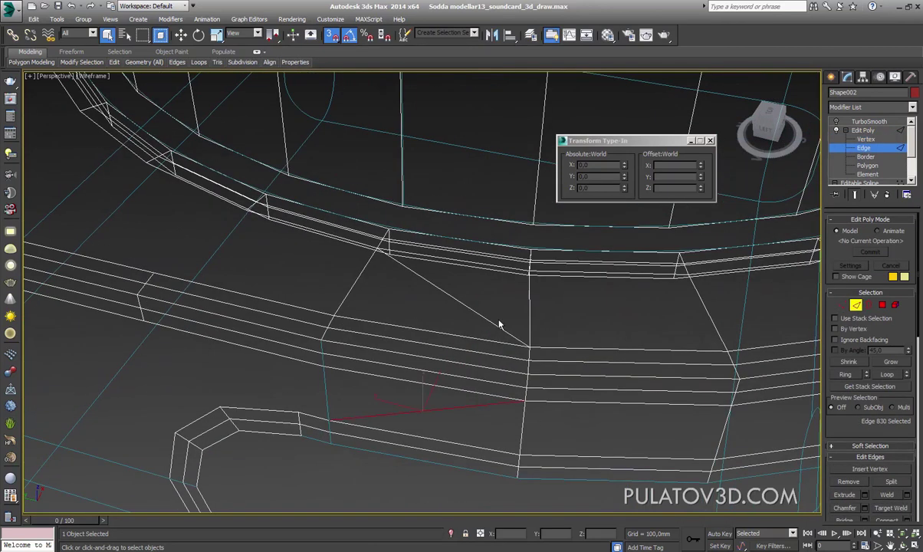
pyautogui.moveTo(585, 344)
pyautogui.keyDown('alt'); pyautogui.mouseDown(button='middle')
pyautogui.moveTo(473, 344)
pyautogui.moveTo(470, 315)
pyautogui.moveTo(461, 324)
pyautogui.mouseUp(button='middle'); pyautogui.keyUp('alt')
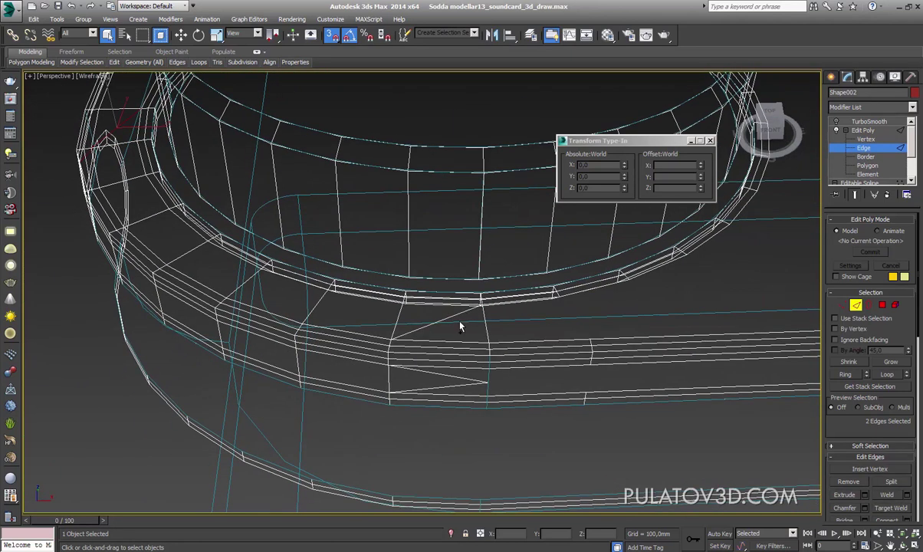
pyautogui.keyDown('ctrl'); pyautogui.click(452, 315); pyautogui.keyUp('ctrl')
pyautogui.keyDown('ctrl'); pyautogui.click(455, 382); pyautogui.keyUp('ctrl')
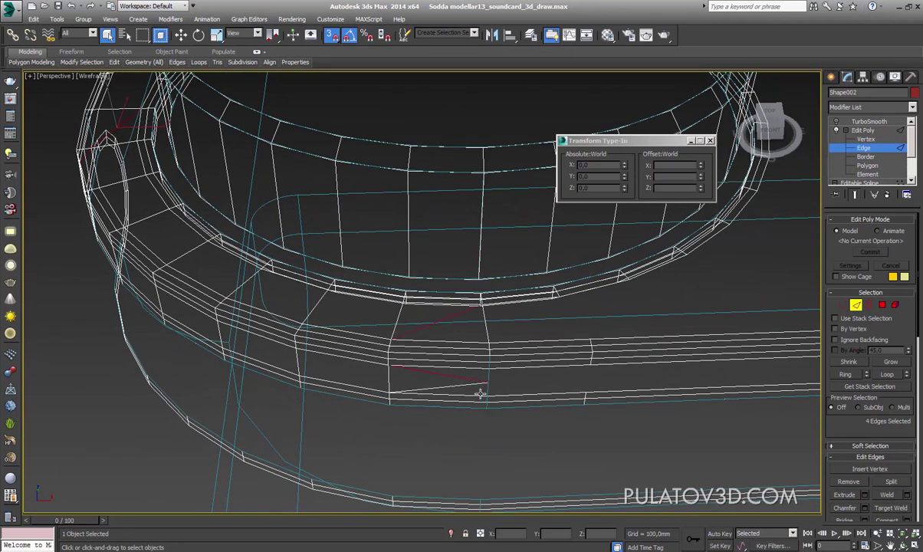
pyautogui.keyDown('ctrl'); pyautogui.click(487, 386); pyautogui.keyUp('ctrl')
pyautogui.press('BackSpace')
# Bridge a pair of edges to close the gap between the strip and knob base ring
pyautogui.click(842, 304)
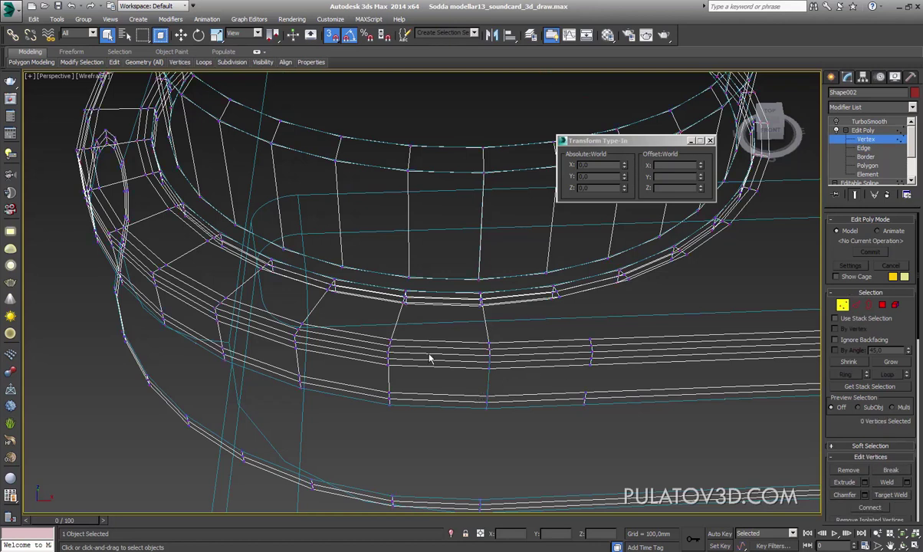
pyautogui.scroll(-5, 426, 355)
pyautogui.moveTo(423, 354)
pyautogui.keyDown('alt'); pyautogui.mouseDown(button='middle')
pyautogui.moveTo(478, 319)
pyautogui.moveTo(478, 329)
pyautogui.mouseUp(button='middle'); pyautogui.keyUp('alt')
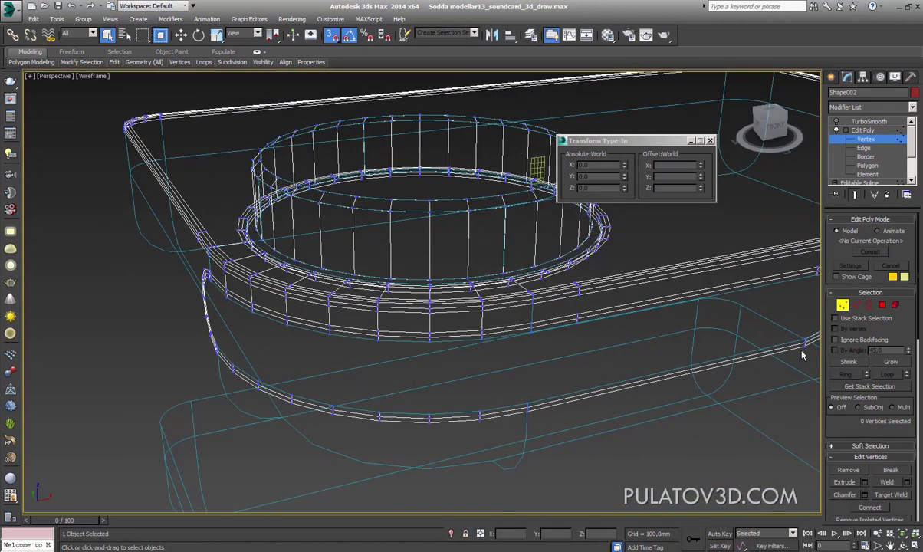
pyautogui.click(857, 305)
pyautogui.scroll(3, 488, 344)
pyautogui.scroll(1, 489, 322)
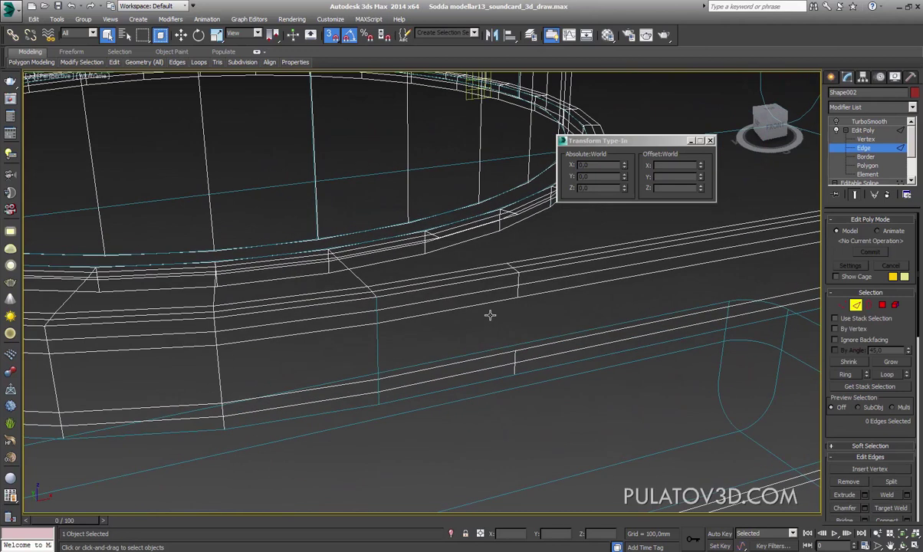
pyautogui.click(488, 307)
pyautogui.keyDown('ctrl'); pyautogui.click(488, 367); pyautogui.keyUp('ctrl')
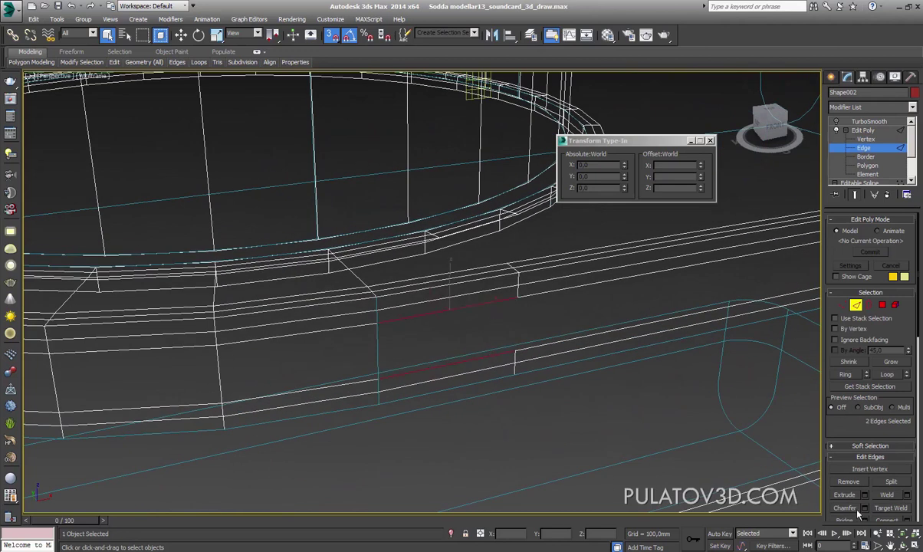
pyautogui.scroll(-2, 857, 391)
pyautogui.click(849, 469)
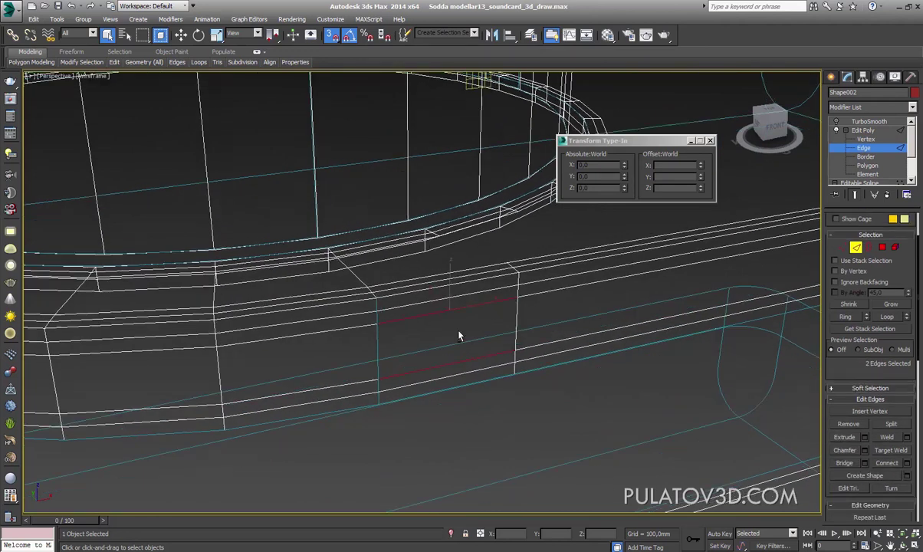
pyautogui.moveTo(431, 310)
pyautogui.keyDown('alt'); pyautogui.mouseDown(button='middle')
pyautogui.moveTo(428, 326)
pyautogui.moveTo(466, 354)
pyautogui.mouseUp(button='middle'); pyautogui.keyUp('alt')
# Bridge the next gap between the matching inner edges of the two strips
pyautogui.press('F3')
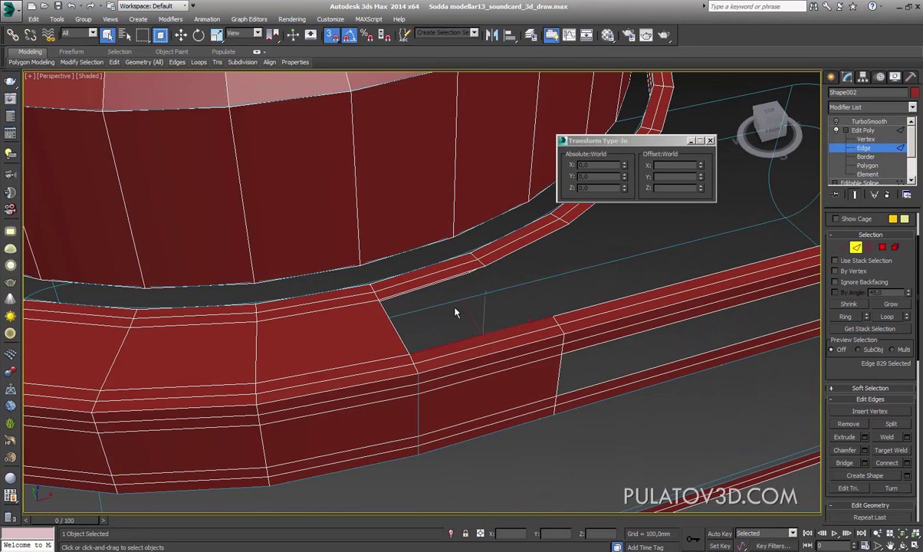
pyautogui.scroll(-10, 544, 366)
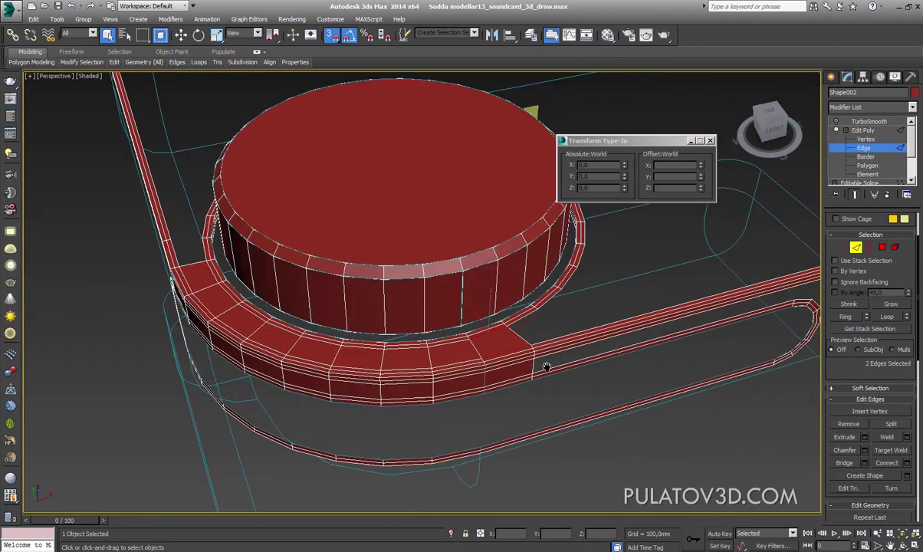
pyautogui.moveTo(544, 366)
pyautogui.keyDown('alt'); pyautogui.mouseDown(button='middle')
pyautogui.moveTo(471, 367)
pyautogui.moveTo(487, 363)
pyautogui.mouseUp(button='middle'); pyautogui.keyUp('alt')
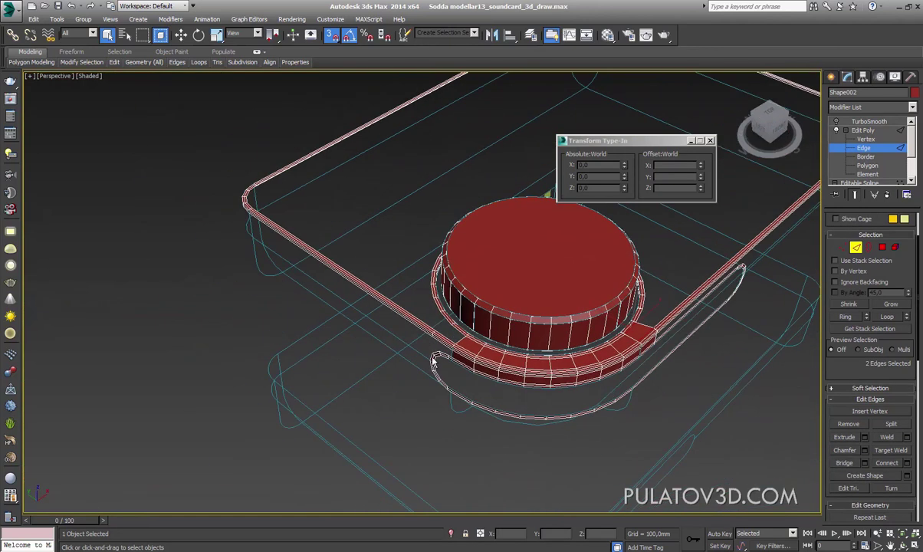
pyautogui.scroll(8, 489, 361)
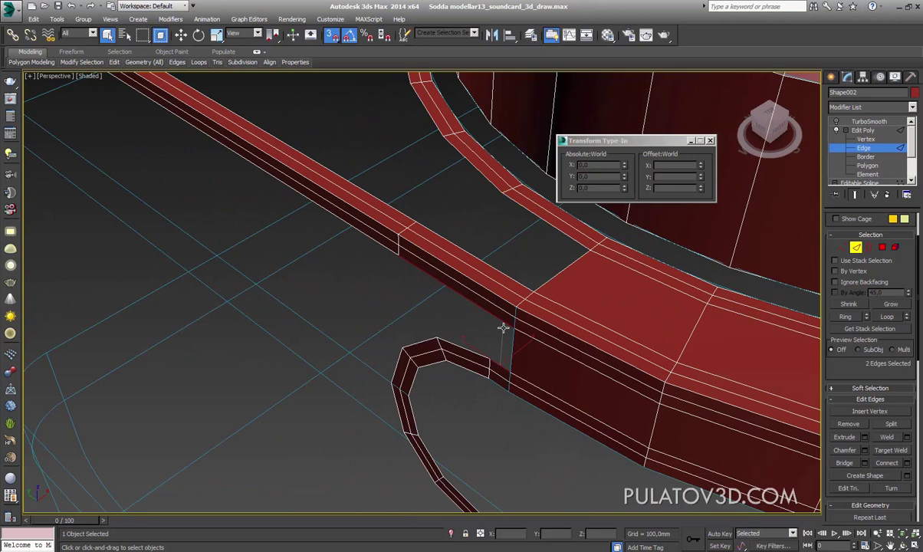
pyautogui.scroll(-8, 503, 326)
pyautogui.scroll(8, 500, 348)
pyautogui.moveTo(503, 326)
pyautogui.keyDown('alt'); pyautogui.mouseDown(button='middle')
pyautogui.moveTo(500, 348)
pyautogui.moveTo(529, 353)
pyautogui.mouseUp(button='middle'); pyautogui.keyUp('alt')
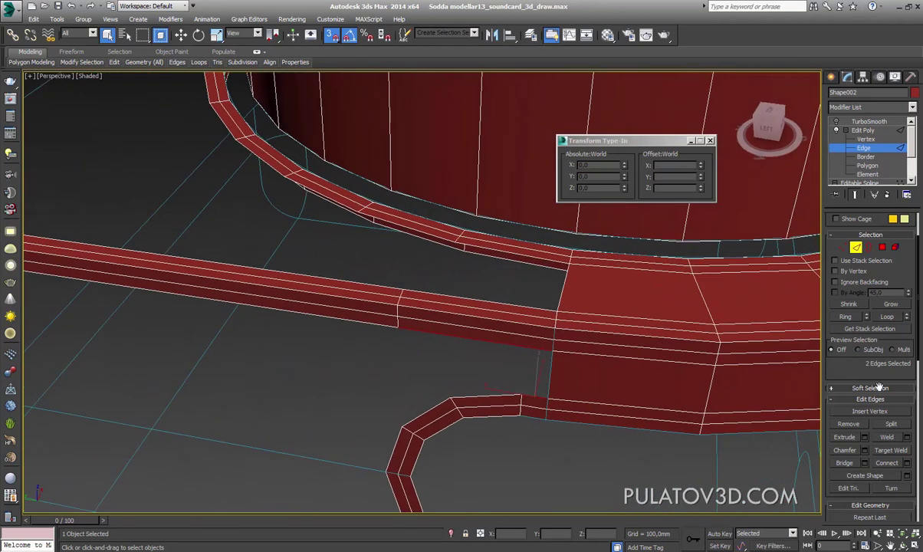
pyautogui.click(847, 463)
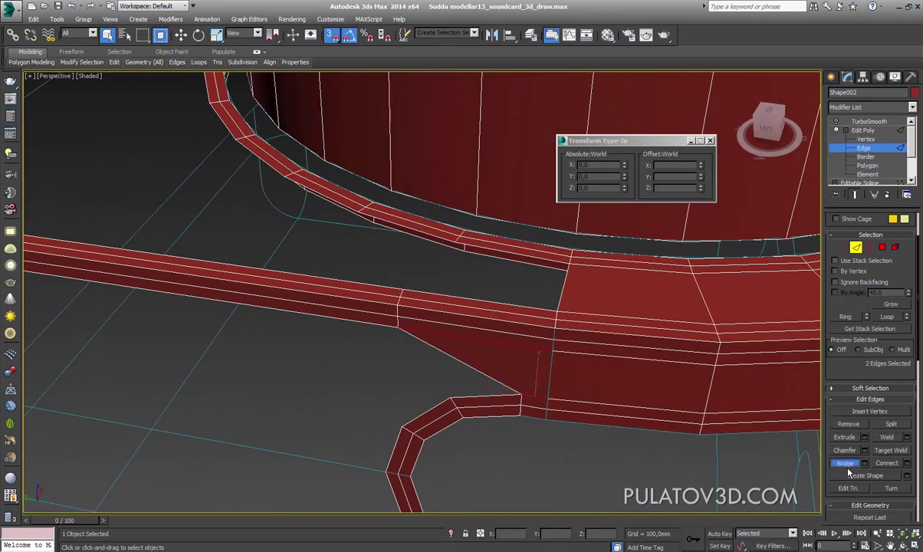
pyautogui.click(511, 306)
pyautogui.keyDown('ctrl'); pyautogui.click(512, 244); pyautogui.keyUp('ctrl')
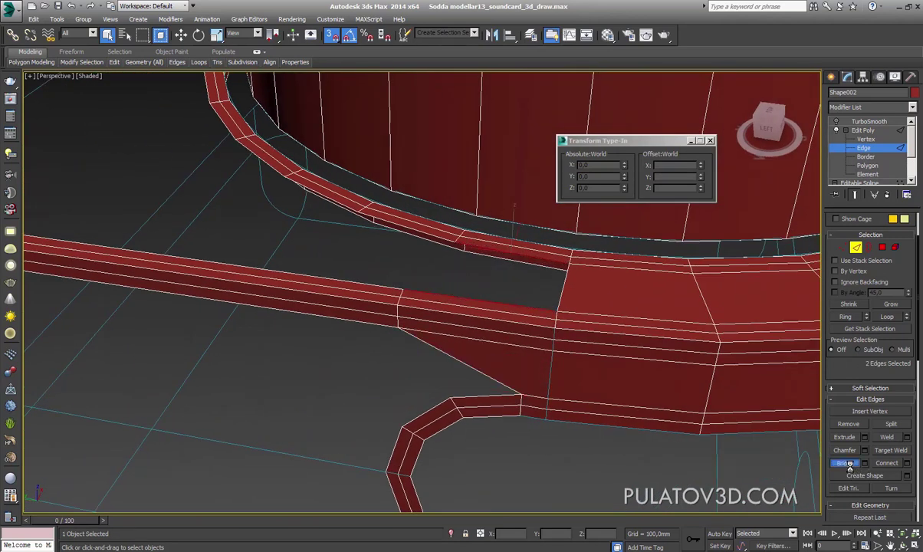
pyautogui.keyDown('alt'); pyautogui.moveTo(490, 307); pyautogui.dragTo(537, 286, button='middle'); pyautogui.keyUp('alt')
pyautogui.click(865, 139)
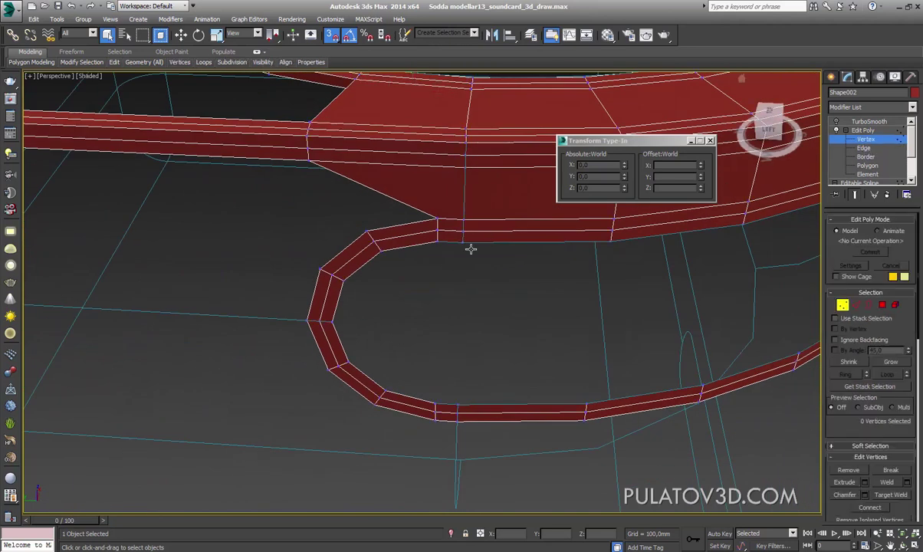
pyautogui.keyDown('alt'); pyautogui.moveTo(471, 249); pyautogui.dragTo(478, 268, button='middle'); pyautogui.keyUp('alt')
pyautogui.press('F3')
# Select the 21 vertices at the bent strip's end and shift them slightly with Move
pyautogui.moveTo(404, 345); pyautogui.dragTo(403, 329)
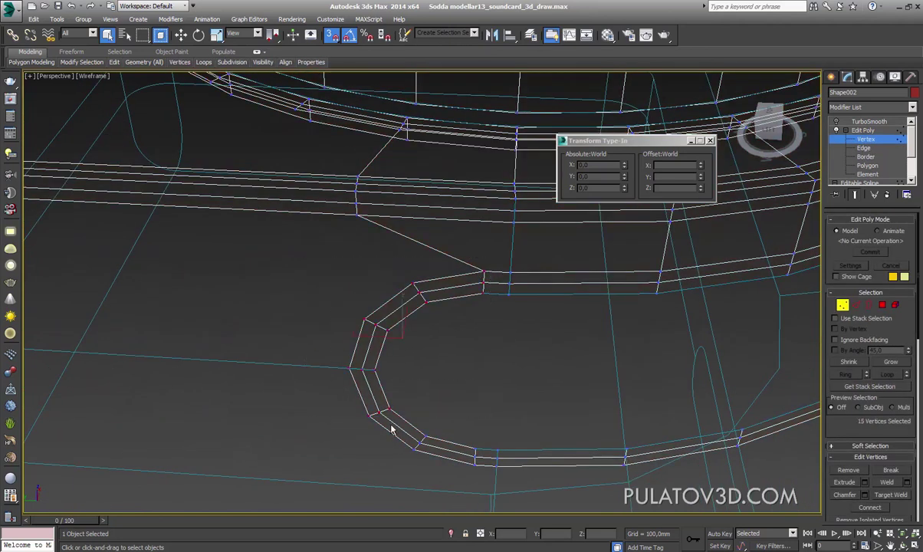
pyautogui.keyDown('ctrl'); pyautogui.moveTo(323, 373); pyautogui.dragTo(463, 451); pyautogui.keyUp('ctrl')
pyautogui.click(182, 35)
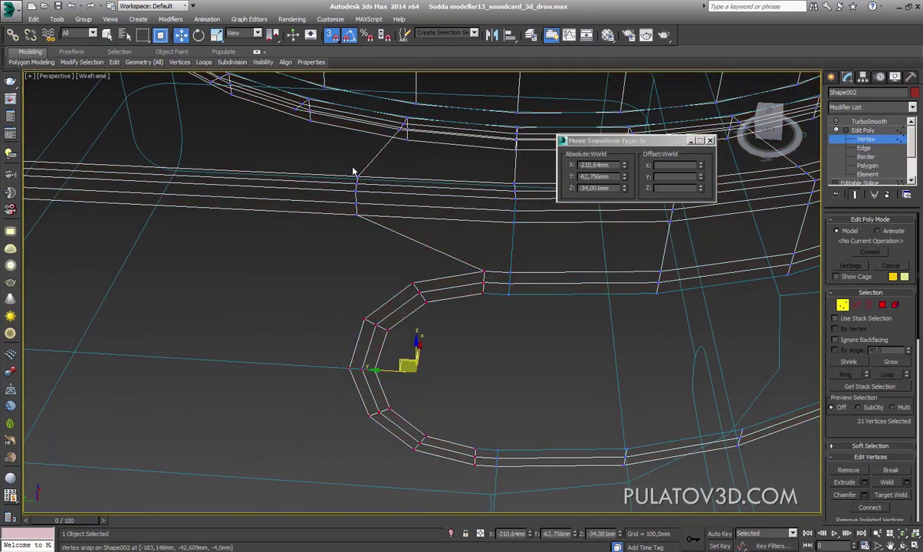
pyautogui.press('F3')
pyautogui.scroll(2, 652, 284)
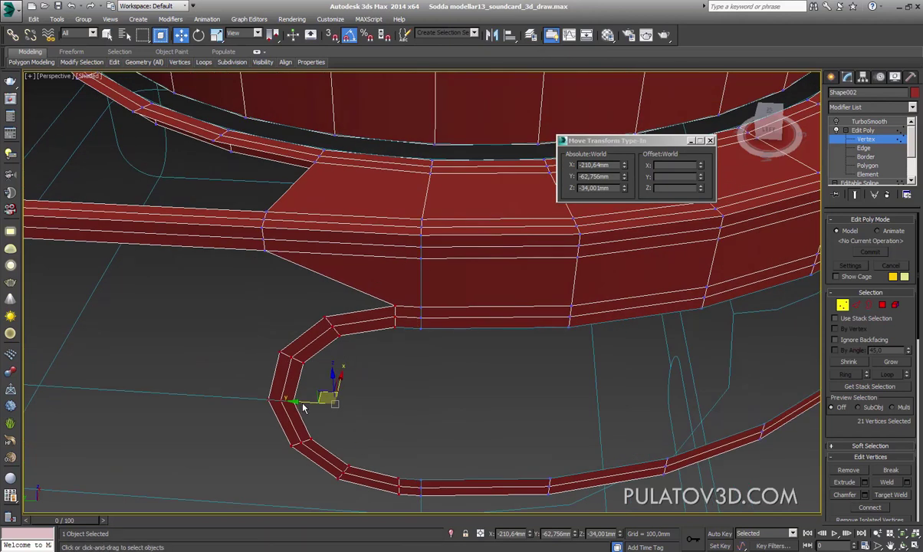
pyautogui.moveTo(305, 402); pyautogui.dragTo(189, 407)
pyautogui.scroll(-5, 323, 342)
pyautogui.keyDown('alt'); pyautogui.moveTo(322, 343); pyautogui.dragTo(566, 332, button='middle'); pyautogui.keyUp('alt')
pyautogui.scroll(4, 513, 335)
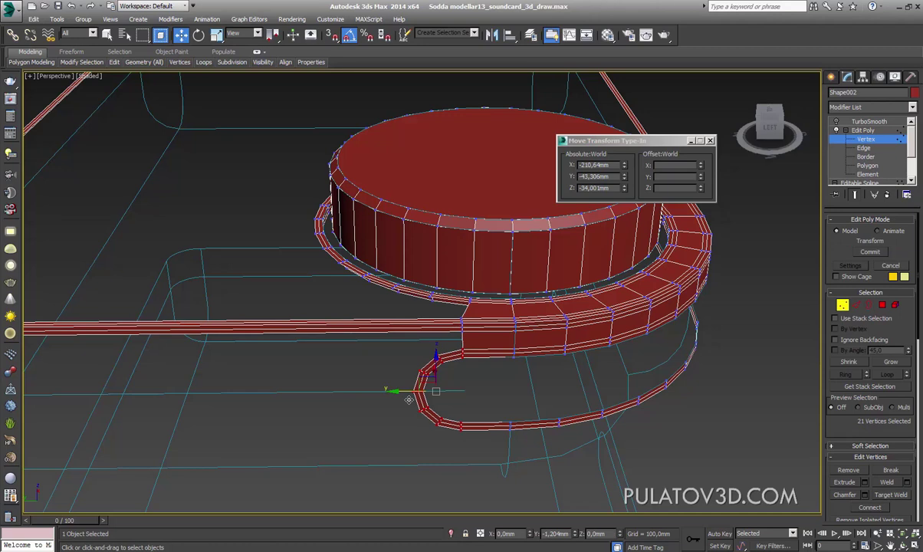
pyautogui.moveTo(392, 391); pyautogui.dragTo(408, 400)
pyautogui.moveTo(408, 400)
pyautogui.keyDown('alt'); pyautogui.mouseDown(button='middle')
pyautogui.moveTo(502, 381)
pyautogui.moveTo(597, 344)
pyautogui.mouseUp(button='middle'); pyautogui.keyUp('alt')
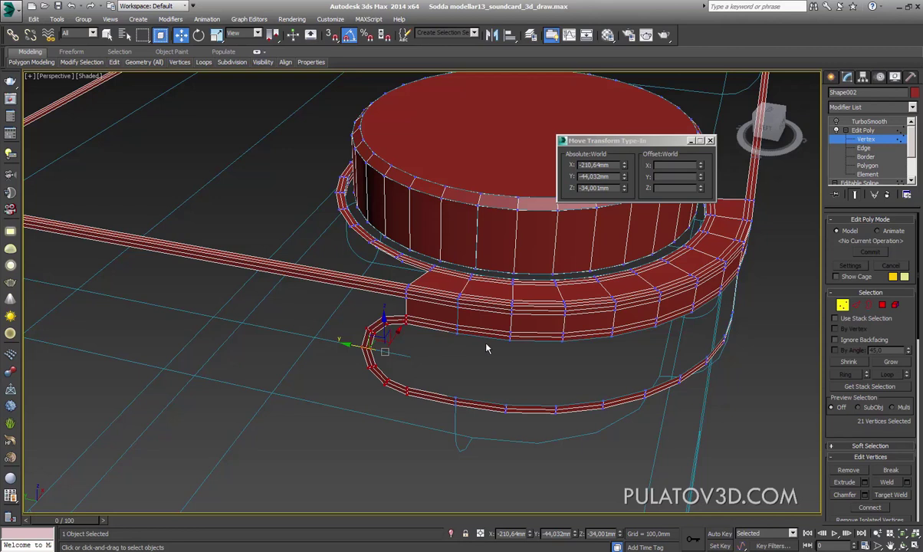
pyautogui.moveTo(410, 339); pyautogui.dragTo(414, 339, button='middle')
# From the Left view, nudge the end vertices along Y to -44,122 mm to line up
pyautogui.press('l')
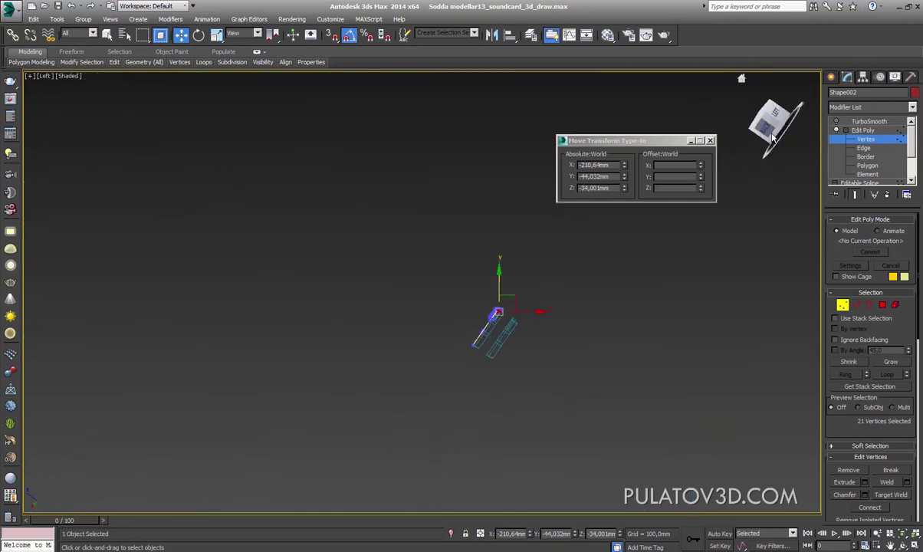
pyautogui.moveTo(782, 130); pyautogui.dragTo(601, 266)
pyautogui.scroll(3, 601, 266)
pyautogui.scroll(2, 601, 266)
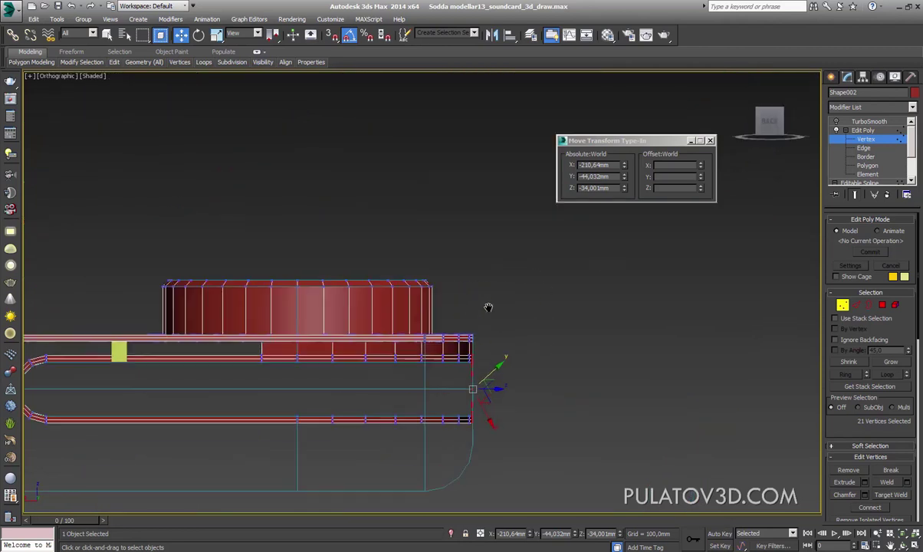
pyautogui.scroll(2, 489, 307)
pyautogui.click(774, 138)
pyautogui.click(778, 139)
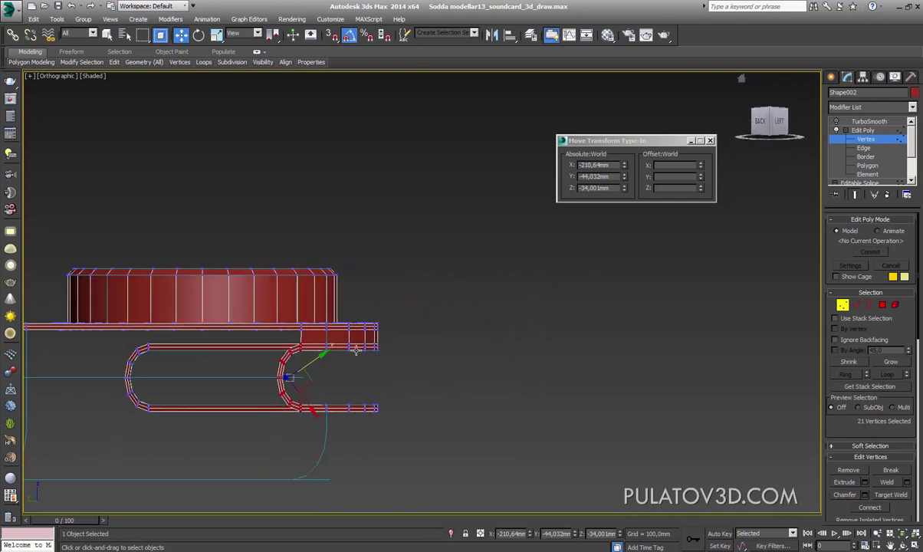
pyautogui.click(783, 129)
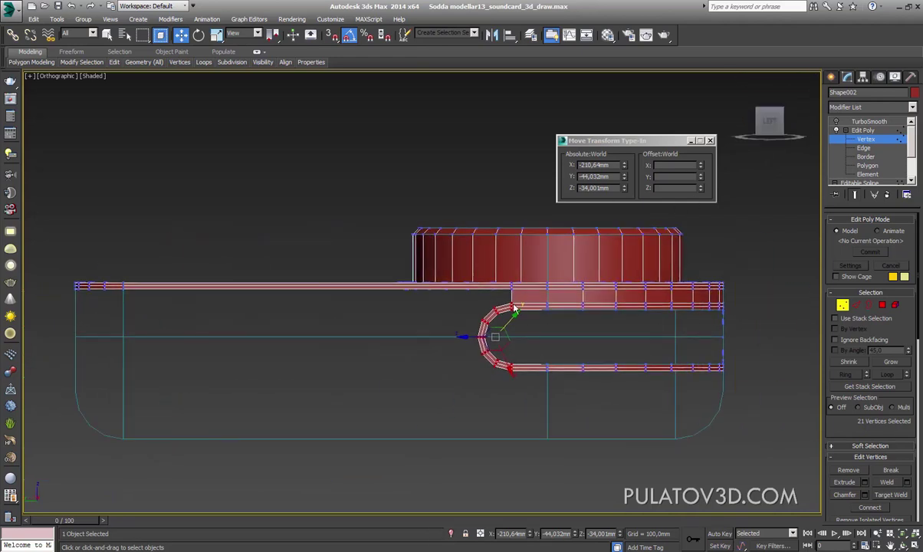
pyautogui.scroll(3, 514, 253)
pyautogui.scroll(2, 513, 252)
pyautogui.moveTo(514, 253); pyautogui.dragTo(520, 237, button='middle')
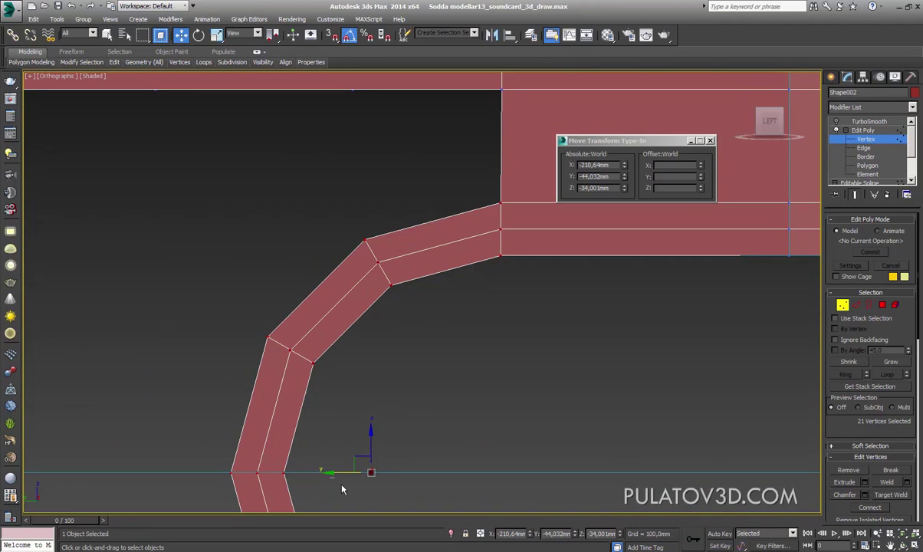
pyautogui.moveTo(342, 490); pyautogui.dragTo(344, 484)
# Return to the perspective view, check the alignment and clear the vertex selection
pyautogui.press('p')
pyautogui.keyDown('alt'); pyautogui.moveTo(412, 390); pyautogui.dragTo(383, 372, button='middle'); pyautogui.keyUp('alt')
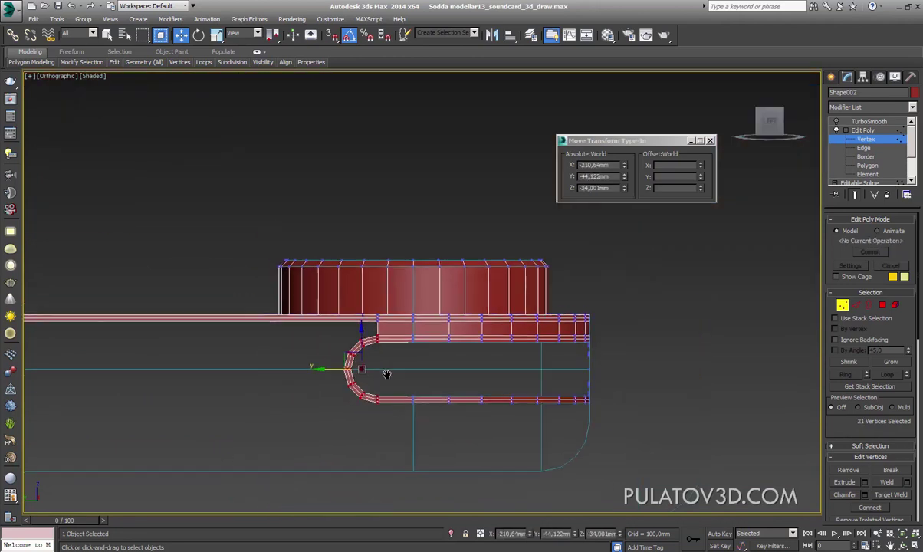
pyautogui.scroll(5, 448, 361)
pyautogui.scroll(-5, 449, 361)
pyautogui.keyDown('alt'); pyautogui.moveTo(495, 346); pyautogui.dragTo(575, 264, button='middle'); pyautogui.keyUp('alt')
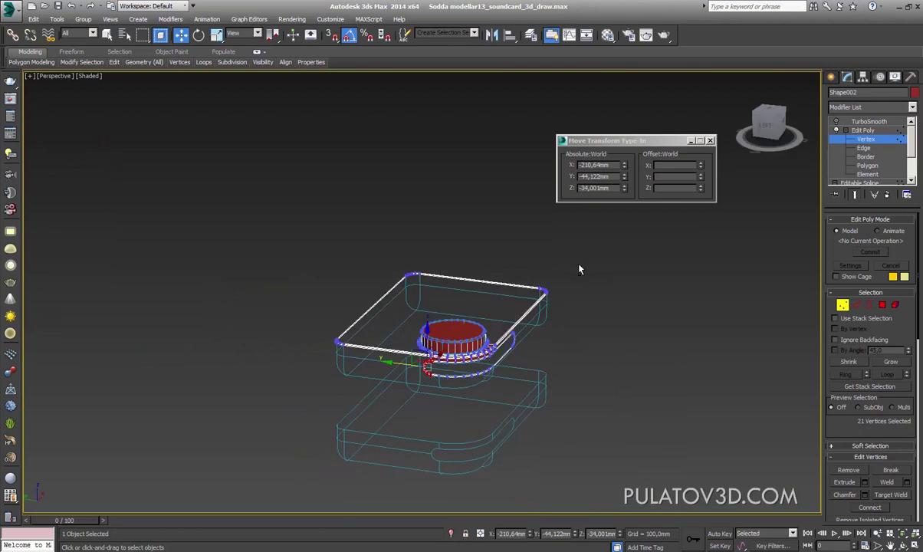
pyautogui.moveTo(575, 264); pyautogui.dragTo(326, 406)
pyautogui.scroll(3, 452, 375)
pyautogui.click(426, 354)
# Toggle wireframe and inspect where the straight strip meets the knob base ring
pyautogui.scroll(3, 494, 381)
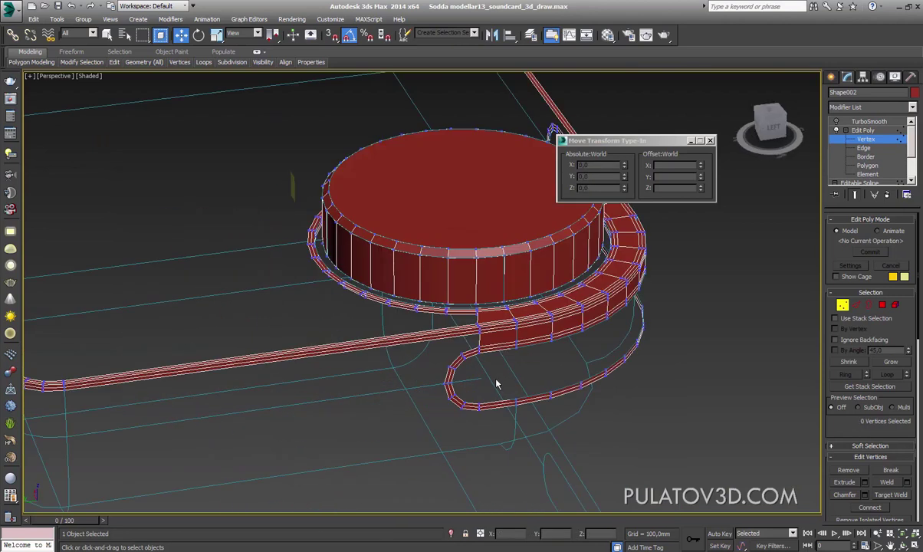
pyautogui.scroll(2, 371, 423)
pyautogui.scroll(-1, 414, 407)
pyautogui.press('F3')
pyautogui.keyDown('alt'); pyautogui.moveTo(414, 407); pyautogui.dragTo(475, 312, button='middle'); pyautogui.keyUp('alt')
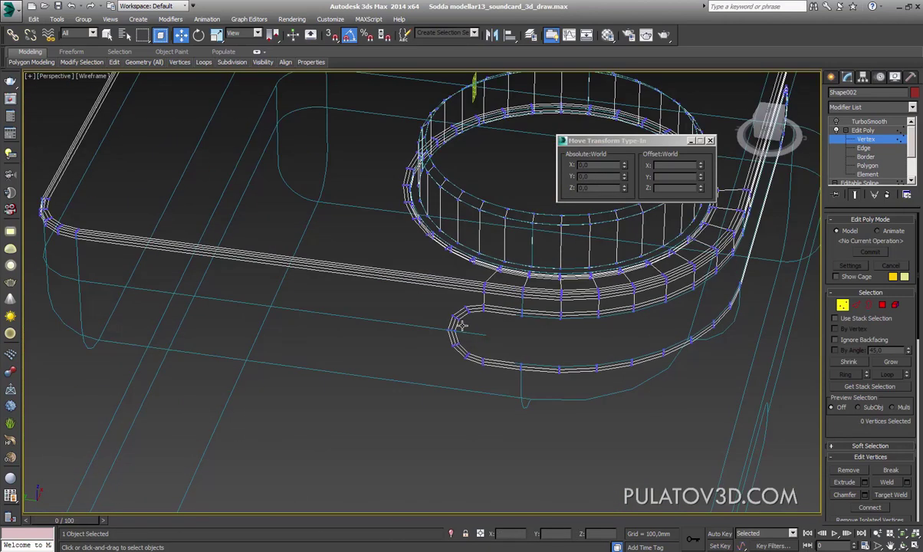
pyautogui.press('F3')
pyautogui.scroll(3, 465, 323)
pyautogui.scroll(2, 455, 342)
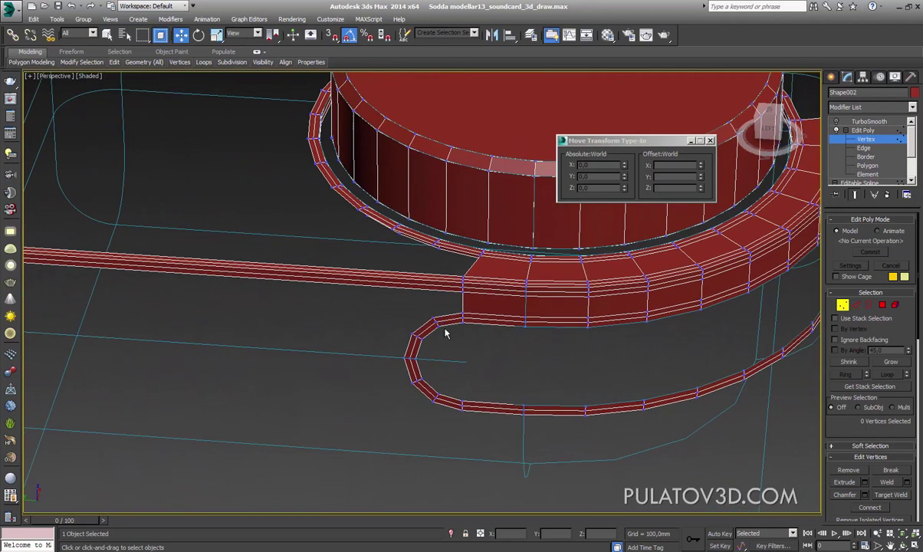
pyautogui.scroll(-4, 440, 334)
pyautogui.scroll(3, 460, 341)
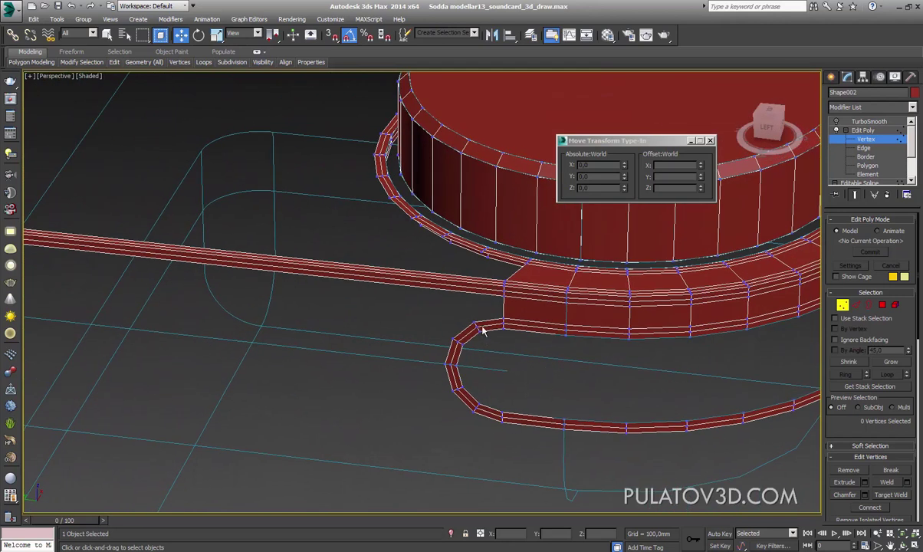
pyautogui.scroll(-5, 453, 338)
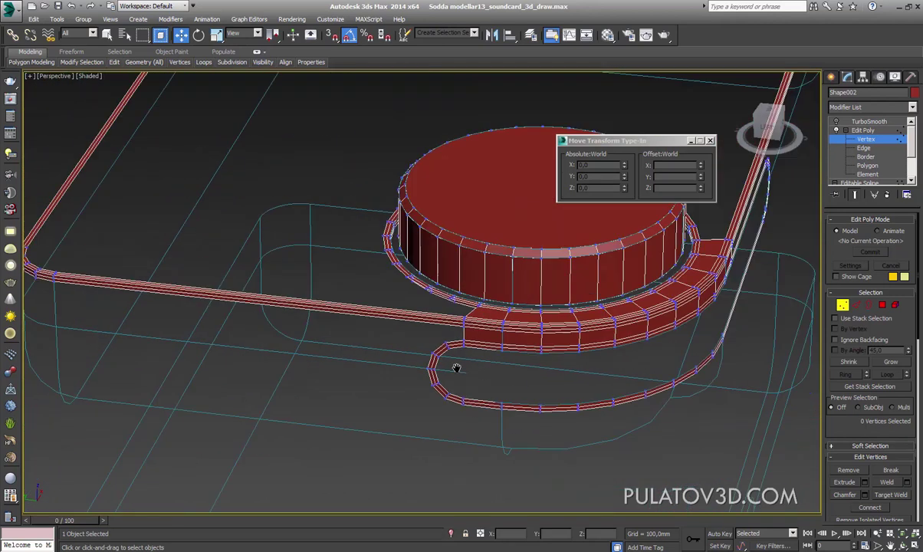
pyautogui.moveTo(458, 371)
pyautogui.keyDown('alt'); pyautogui.mouseDown(button='middle')
pyautogui.moveTo(521, 388)
pyautogui.moveTo(490, 367)
pyautogui.moveTo(404, 367)
pyautogui.moveTo(492, 358)
pyautogui.mouseUp(button='middle'); pyautogui.keyUp('alt')
pyautogui.scroll(3, 492, 358)
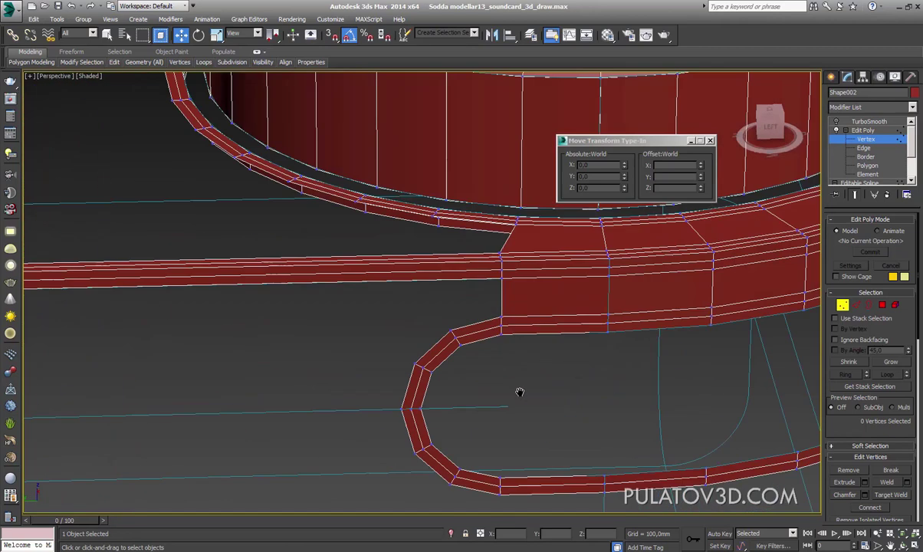
pyautogui.scroll(3, 519, 391)
pyautogui.moveTo(519, 387); pyautogui.dragTo(529, 529, button='middle')
# Select the four junction edges of the strip at Edge level
pyautogui.click(855, 304)
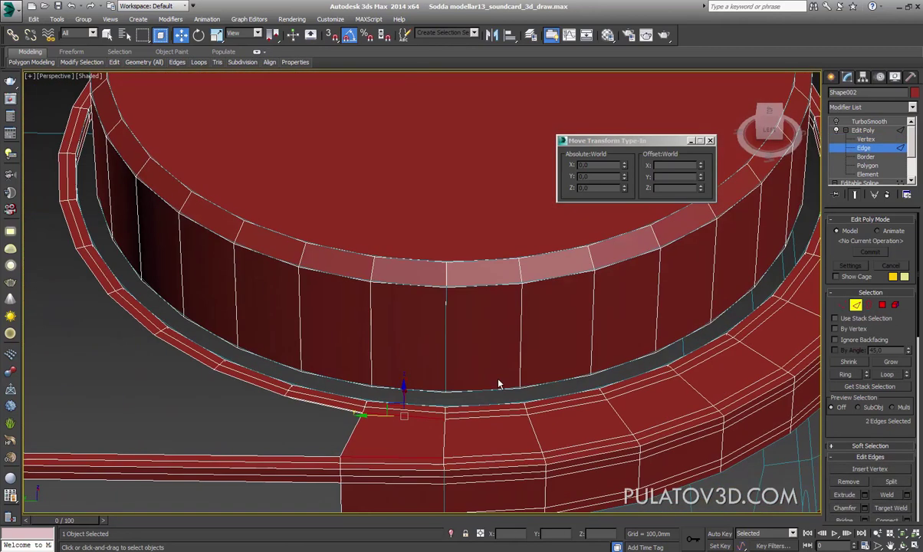
pyautogui.moveTo(498, 381); pyautogui.dragTo(429, 339, button='middle')
pyautogui.scroll(3, 441, 361)
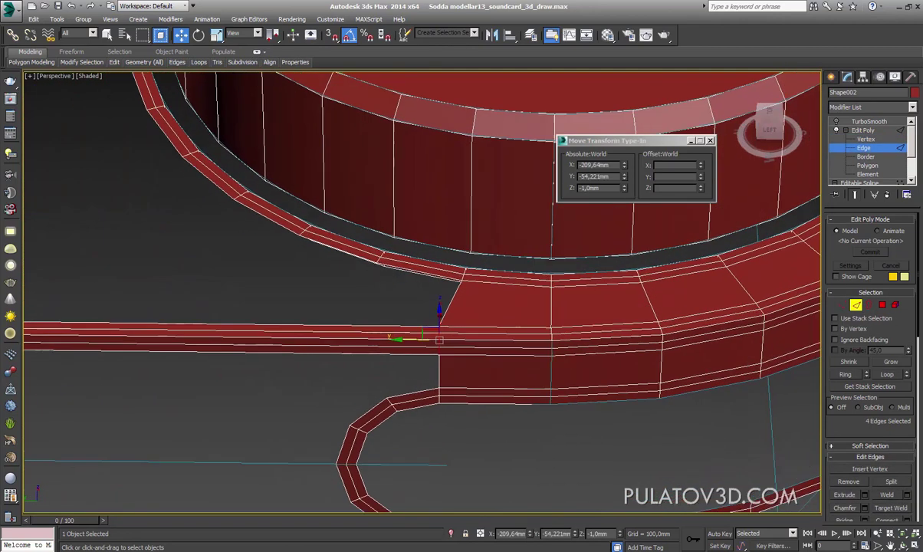
pyautogui.scroll(5, 442, 361)
pyautogui.scroll(-1, 865, 414)
pyautogui.scroll(-2, 865, 414)
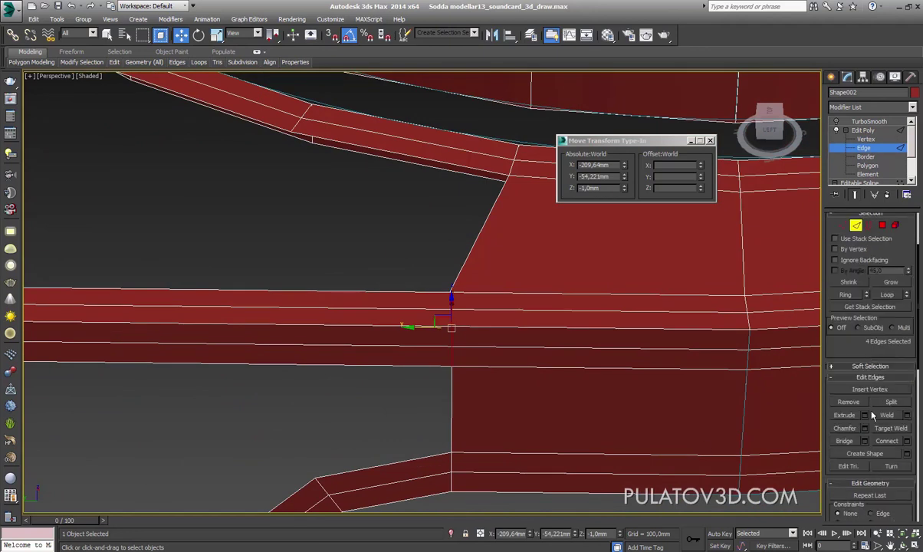
pyautogui.scroll(-1, 537, 387)
pyautogui.scroll(-4, 537, 387)
pyautogui.scroll(-3, 536, 387)
pyautogui.moveTo(521, 385)
pyautogui.keyDown('alt'); pyautogui.mouseDown(button='middle')
pyautogui.moveTo(396, 353)
pyautogui.moveTo(420, 422)
pyautogui.moveTo(497, 392)
pyautogui.moveTo(488, 390)
pyautogui.mouseUp(button='middle'); pyautogui.keyUp('alt')
pyautogui.scroll(6, 420, 422)
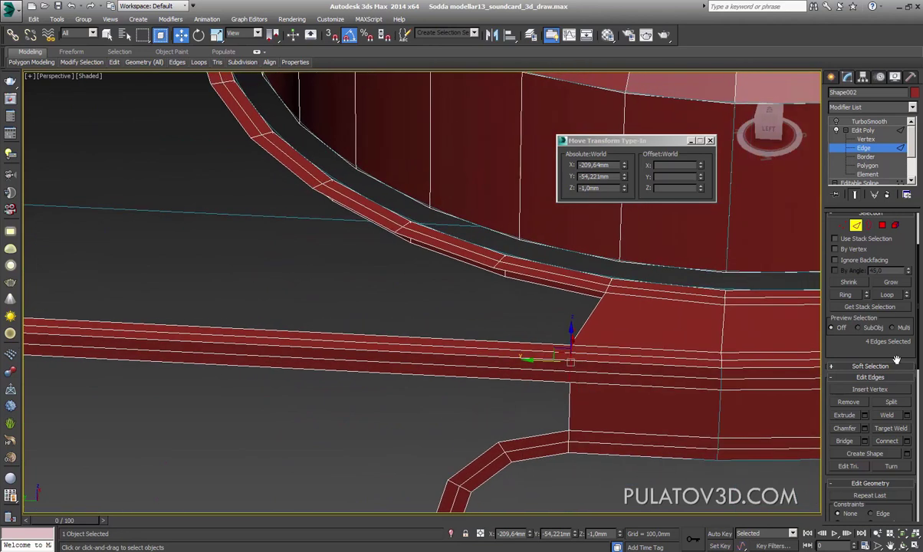
pyautogui.moveTo(622, 389); pyautogui.dragTo(623, 228, button='middle')
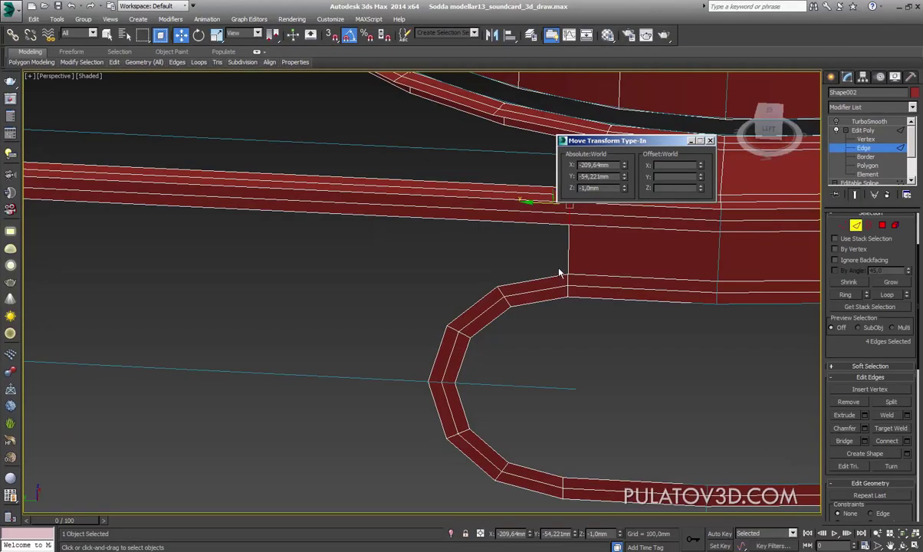
pyautogui.moveTo(559, 272); pyautogui.dragTo(498, 283, button='middle')
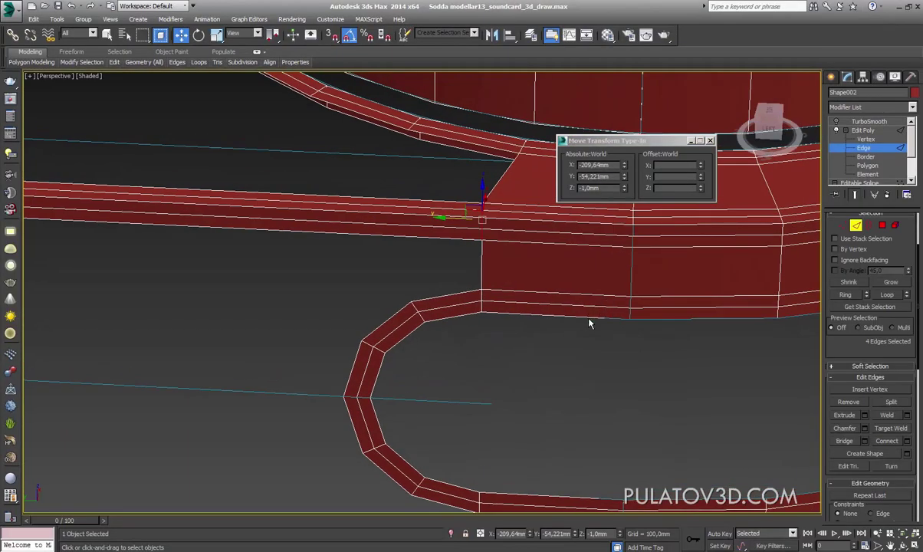
# Extrude the selected junction edges and accept the caddy settings
pyautogui.click(865, 414)
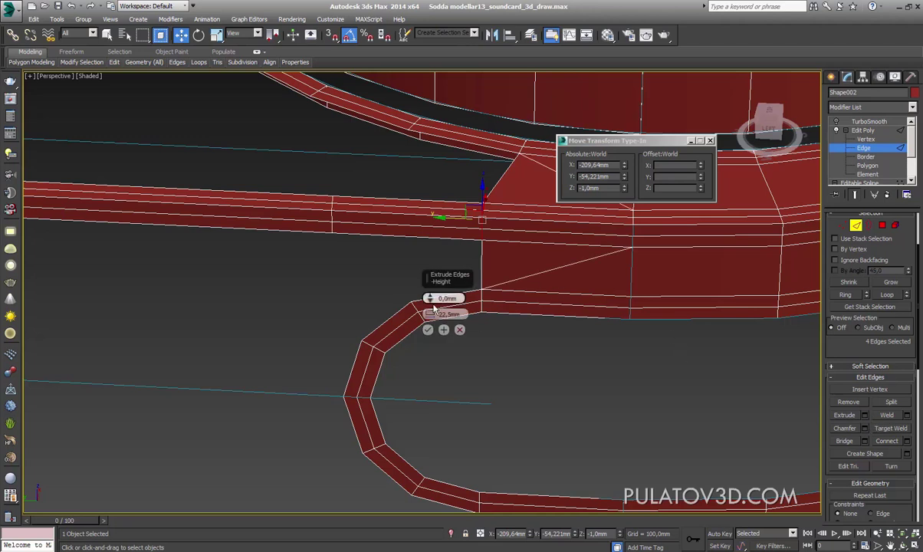
pyautogui.click(428, 329)
pyautogui.moveTo(369, 267)
pyautogui.mouseDown(button='middle')
pyautogui.moveTo(454, 333)
pyautogui.moveTo(463, 363)
pyautogui.mouseUp(button='middle')
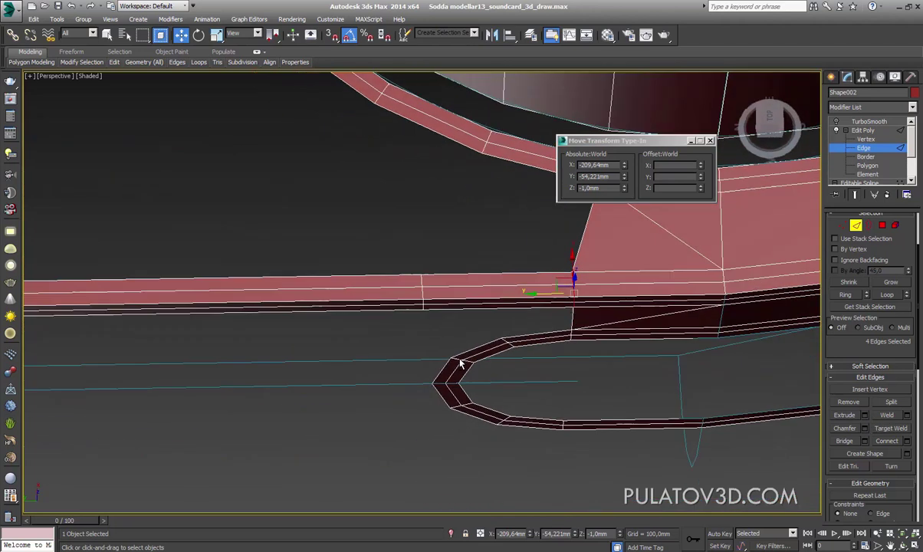
# Select the column of junction vertices at Vertex level
pyautogui.press('1')
pyautogui.moveTo(431, 301); pyautogui.dragTo(397, 344)
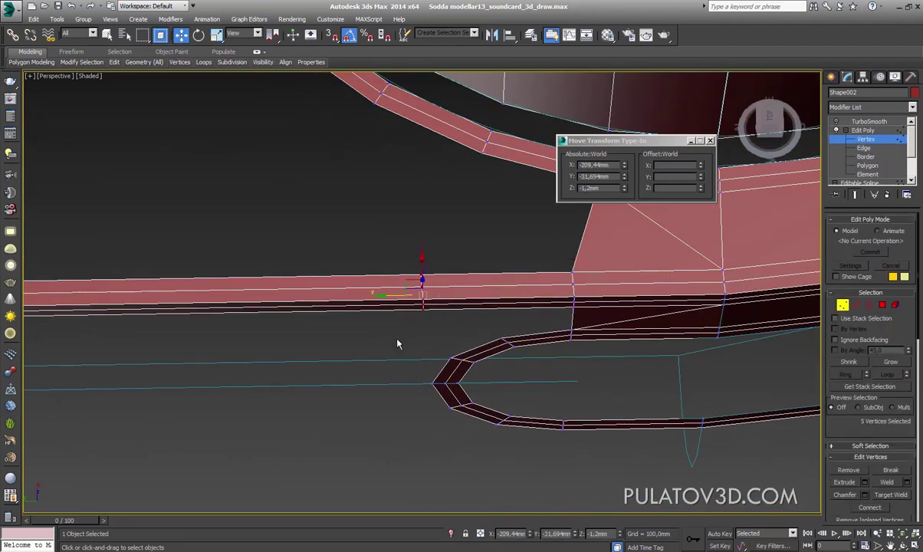
pyautogui.scroll(-2, 887, 424)
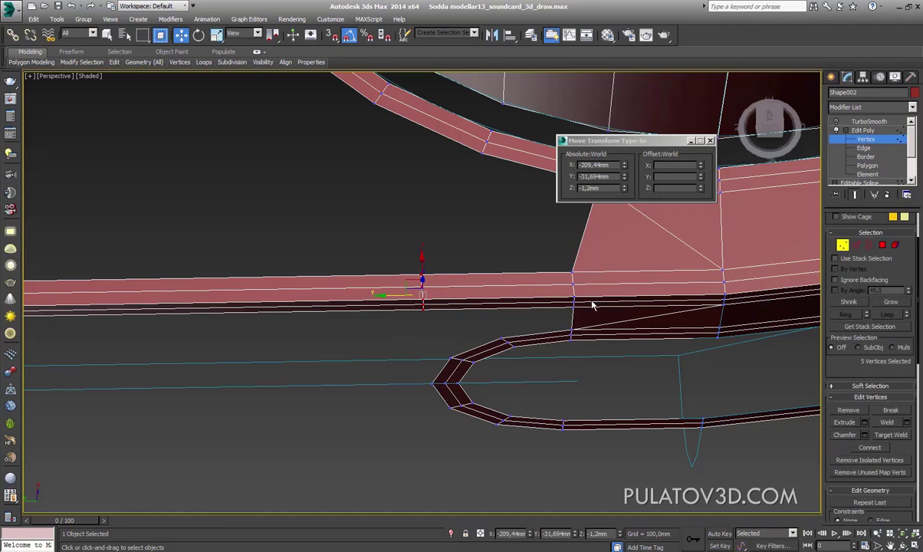
pyautogui.scroll(-1, 907, 476)
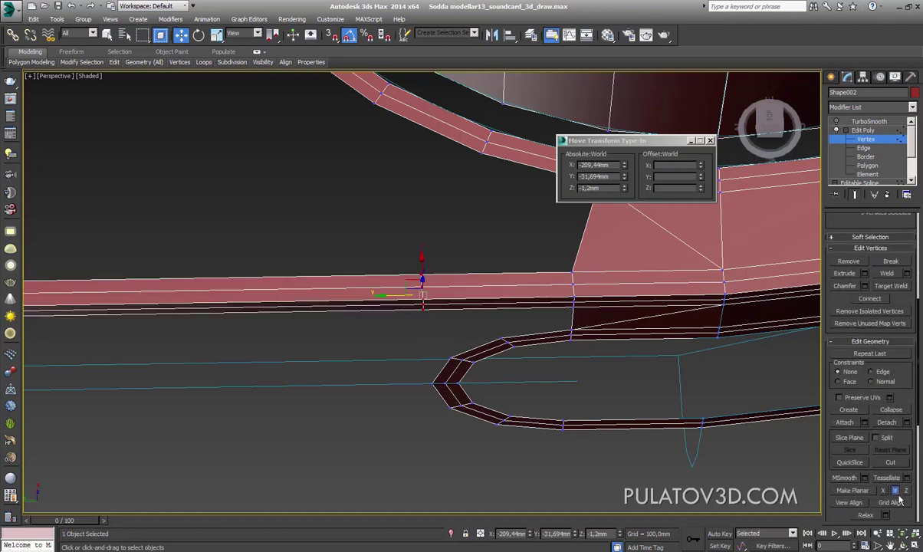
pyautogui.moveTo(465, 304)
pyautogui.keyDown('alt'); pyautogui.mouseDown(button='middle')
pyautogui.moveTo(410, 253)
pyautogui.moveTo(401, 276)
pyautogui.moveTo(468, 329)
pyautogui.mouseUp(button='middle'); pyautogui.keyUp('alt')
# Bridge the straight strip's open edge to the facing edge on the knob base ring
pyautogui.press('2')
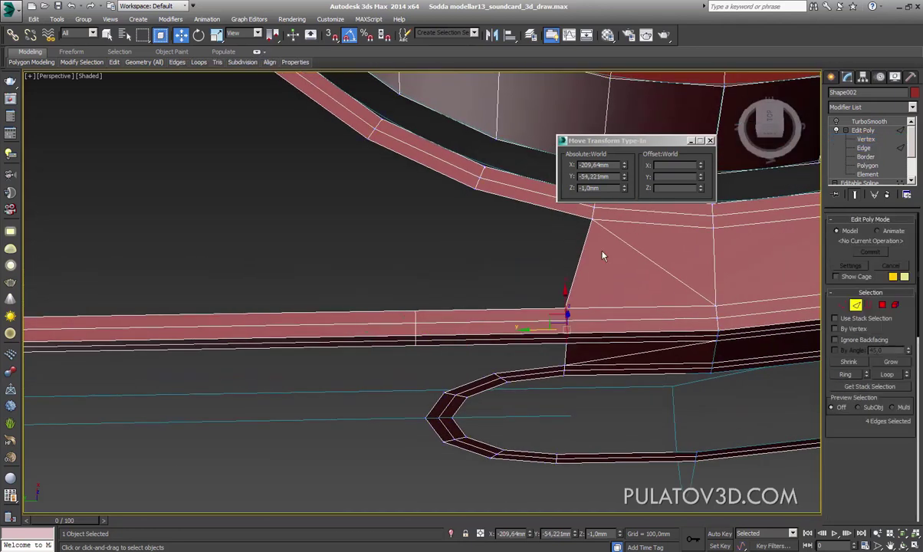
pyautogui.click(489, 311)
pyautogui.keyDown('ctrl'); pyautogui.click(543, 215); pyautogui.keyUp('ctrl')
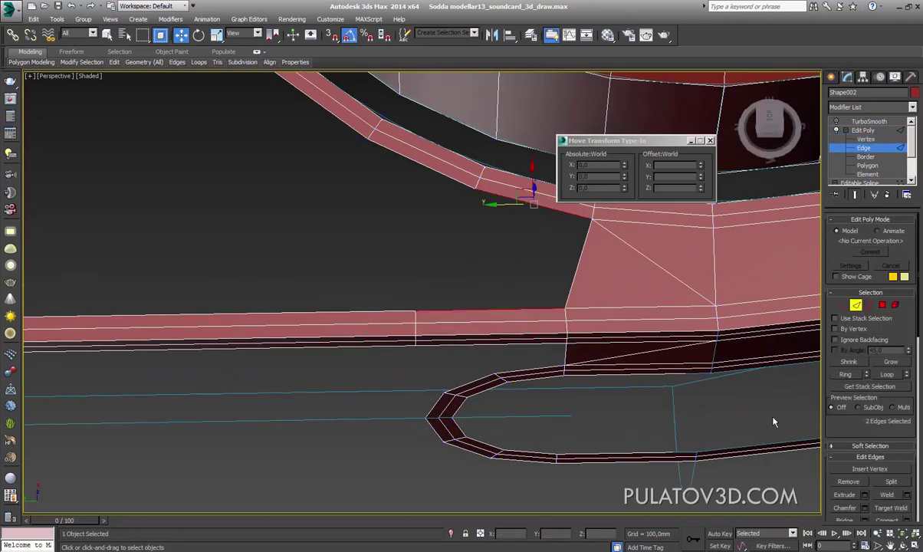
pyautogui.scroll(-2, 857, 476)
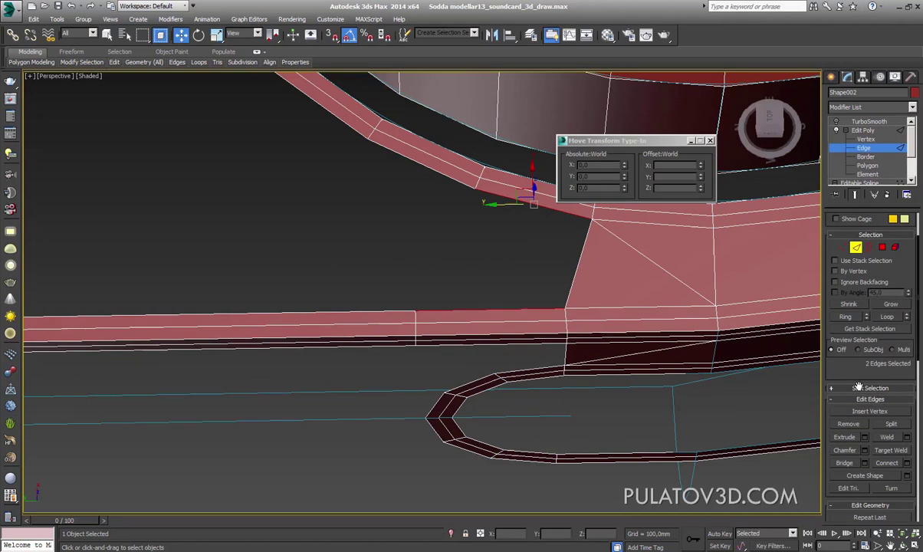
pyautogui.click(844, 463)
# Slide the five junction vertices along Y to -40,022mm against the knob base
pyautogui.press('1')
pyautogui.moveTo(484, 256)
pyautogui.mouseDown()
pyautogui.moveTo(349, 348)
pyautogui.moveTo(465, 323)
pyautogui.mouseUp()
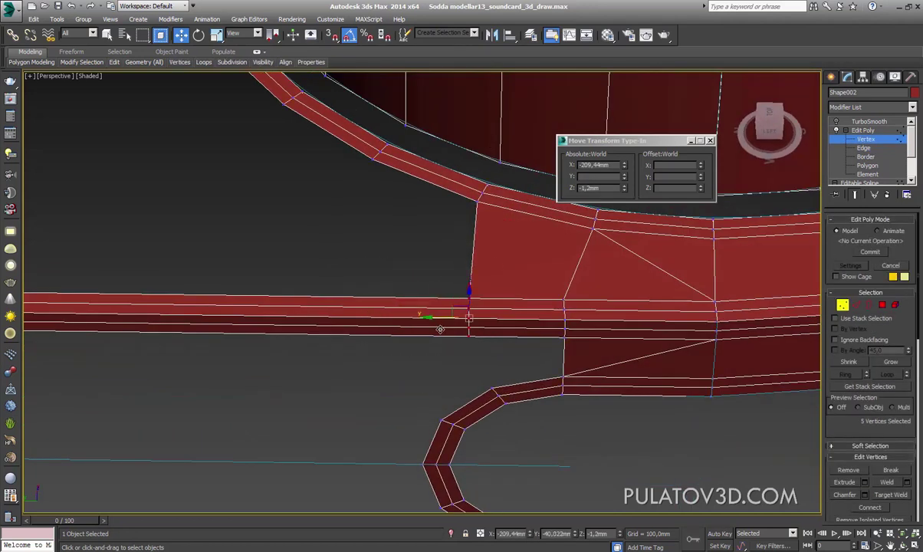
pyautogui.moveTo(465, 324)
pyautogui.keyDown('alt'); pyautogui.mouseDown(button='middle')
pyautogui.moveTo(630, 368)
pyautogui.moveTo(639, 326)
pyautogui.mouseUp(button='middle'); pyautogui.keyUp('alt')
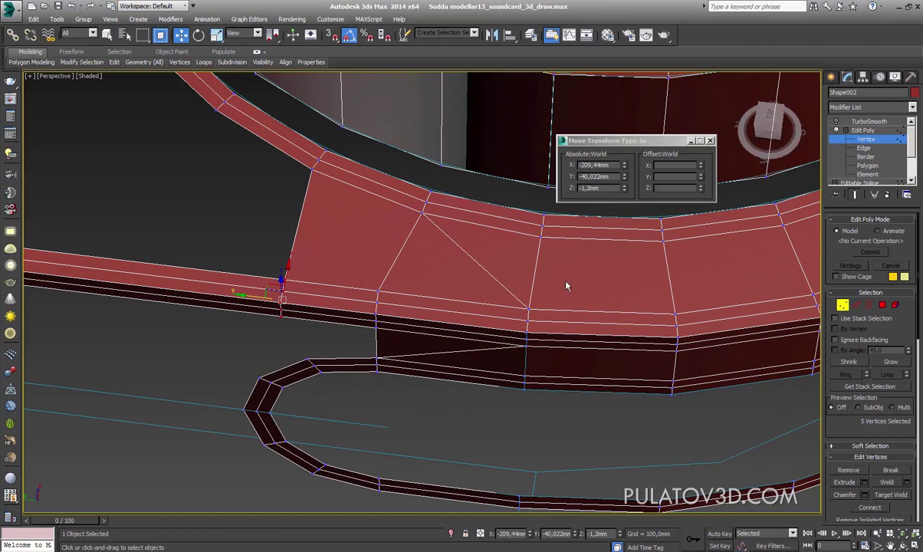
pyautogui.moveTo(326, 322)
pyautogui.mouseDown(button='middle')
pyautogui.moveTo(472, 319)
pyautogui.moveTo(404, 315)
pyautogui.mouseUp(button='middle')
pyautogui.moveTo(404, 315)
pyautogui.mouseDown()
pyautogui.moveTo(389, 325)
pyautogui.moveTo(395, 315)
pyautogui.mouseUp()
# Connect new edges across the strip and slide the new loop's vertices to Y -23,064mm
pyautogui.click(859, 306)
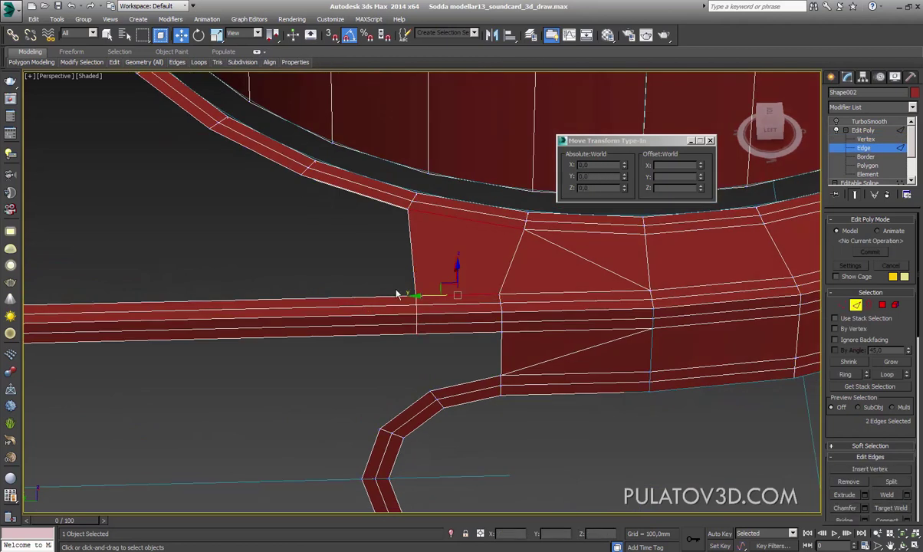
pyautogui.click(906, 520)
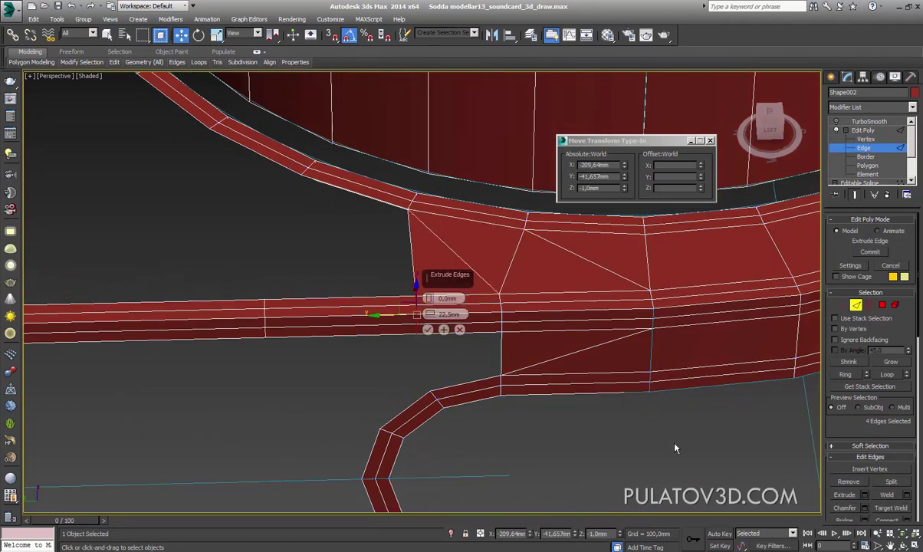
pyautogui.press('Return')
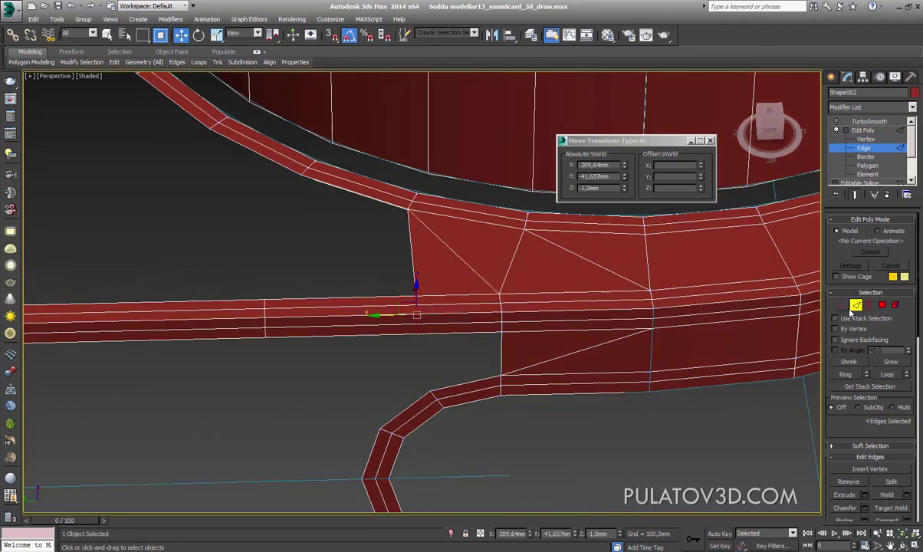
pyautogui.click(842, 305)
pyautogui.moveTo(249, 295)
pyautogui.mouseDown()
pyautogui.moveTo(280, 337)
pyautogui.moveTo(253, 330)
pyautogui.moveTo(280, 331)
pyautogui.mouseUp()
pyautogui.moveTo(374, 339)
pyautogui.keyDown('alt'); pyautogui.mouseDown(button='middle')
pyautogui.moveTo(432, 345)
pyautogui.moveTo(468, 368)
pyautogui.mouseUp(button='middle'); pyautogui.keyUp('alt')
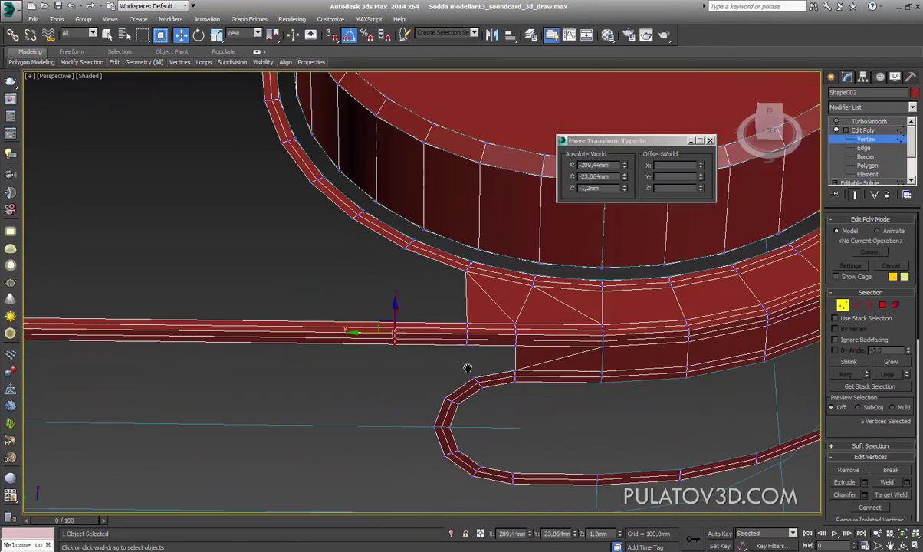
pyautogui.scroll(3, 468, 368)
# Bridge the base's lower edge to the looping strip, and the strip's bottom edge to the leg below
pyautogui.click(855, 305)
pyautogui.click(515, 332)
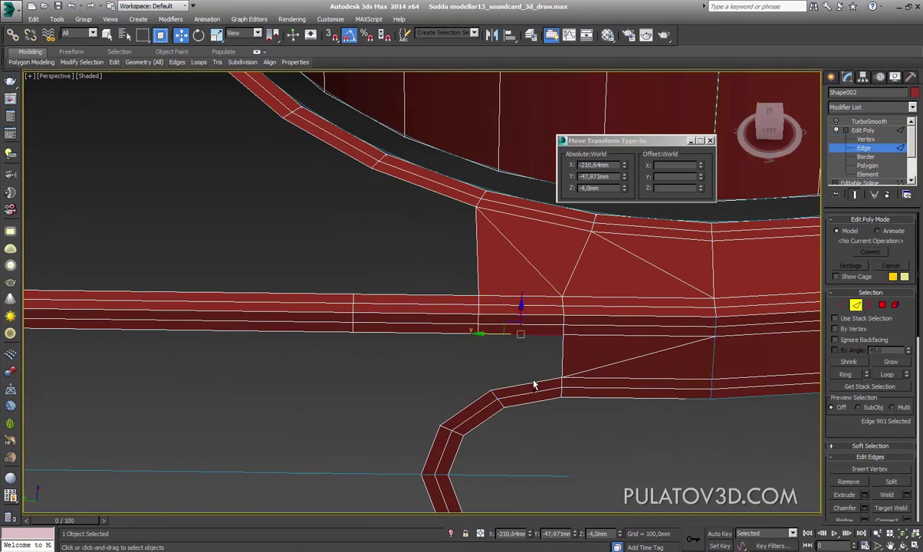
pyautogui.keyDown('ctrl'); pyautogui.click(535, 385); pyautogui.keyUp('ctrl')
pyautogui.moveTo(855, 437); pyautogui.dragTo(855, 364)
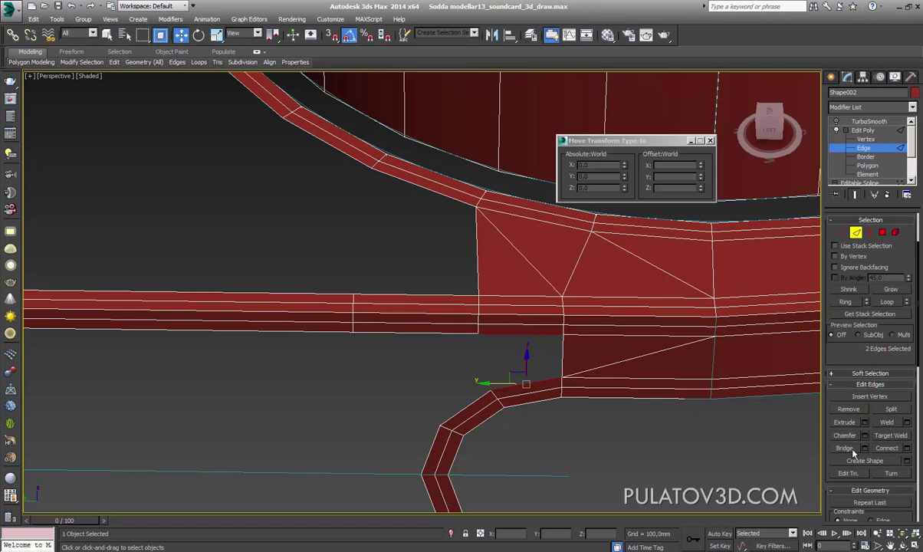
pyautogui.click(844, 447)
pyautogui.click(415, 333)
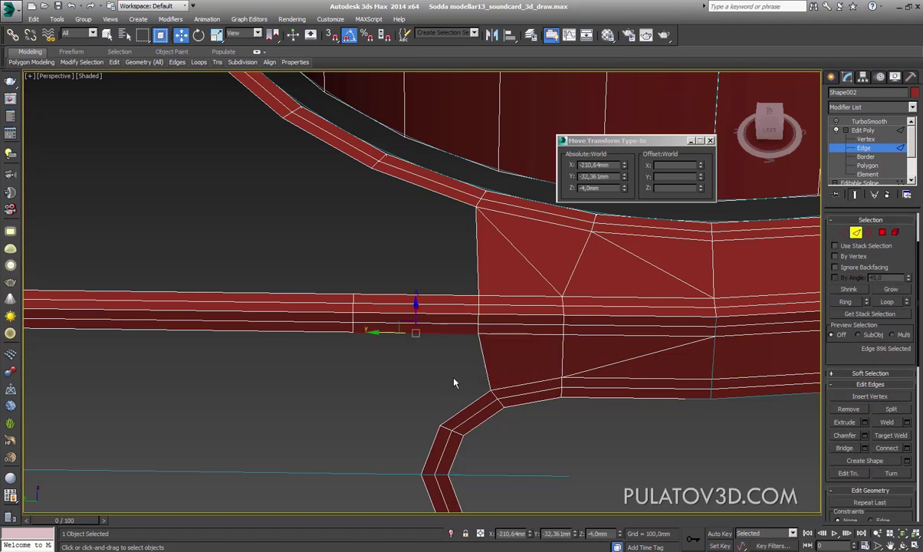
pyautogui.click(478, 411)
pyautogui.click(846, 448)
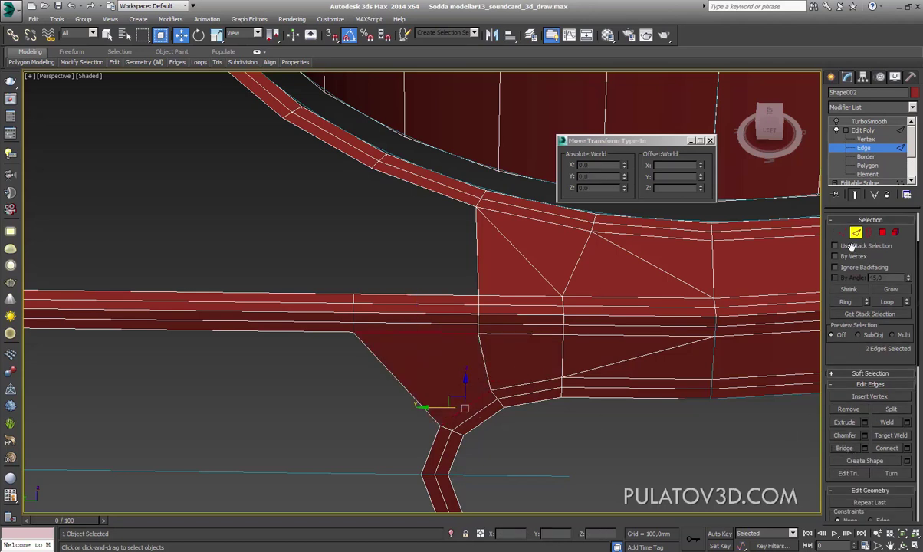
pyautogui.press('1')
pyautogui.keyDown('alt'); pyautogui.moveTo(432, 313); pyautogui.dragTo(377, 312, button='middle'); pyautogui.keyUp('alt')
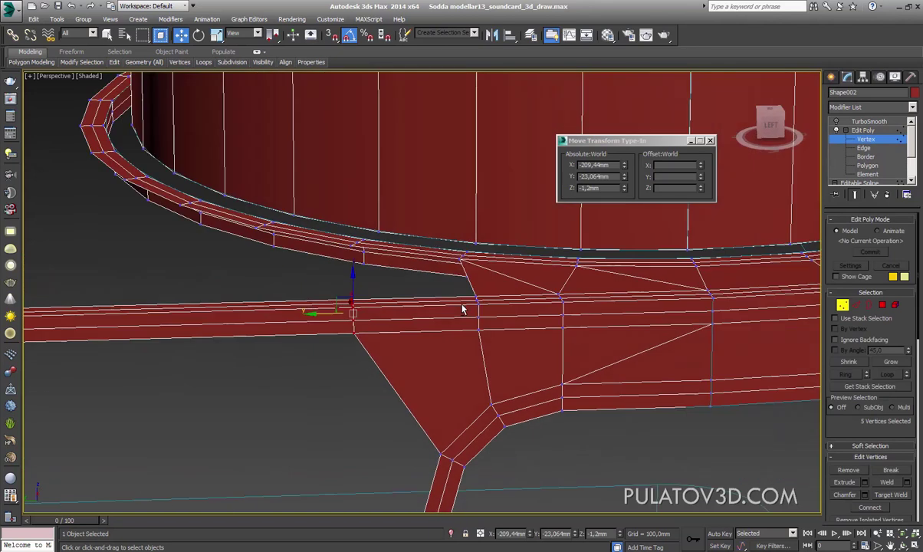
pyautogui.scroll(-5, 377, 312)
pyautogui.keyDown('alt'); pyautogui.moveTo(367, 362); pyautogui.dragTo(408, 377, button='middle'); pyautogui.keyUp('alt')
pyautogui.scroll(3, 408, 377)
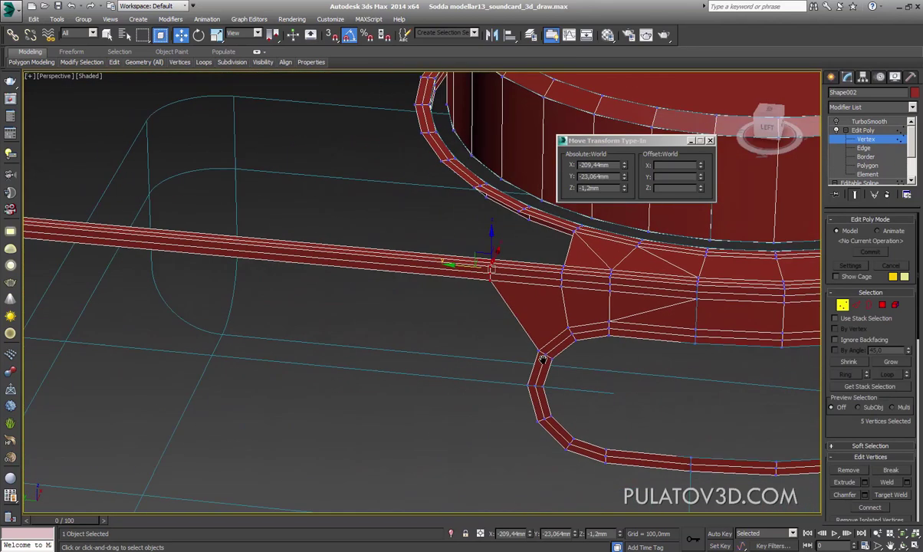
pyautogui.moveTo(491, 264)
pyautogui.keyDown('alt'); pyautogui.mouseDown(button='middle')
pyautogui.moveTo(671, 379)
pyautogui.moveTo(689, 379)
pyautogui.mouseUp(button='middle'); pyautogui.keyUp('alt')
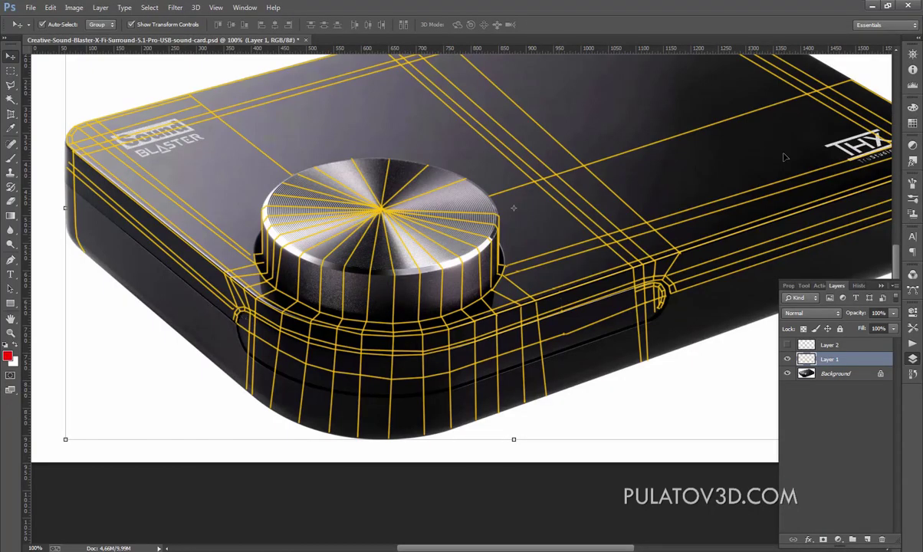
pyautogui.click(873, 6)
pyautogui.scroll(3, 610, 358)
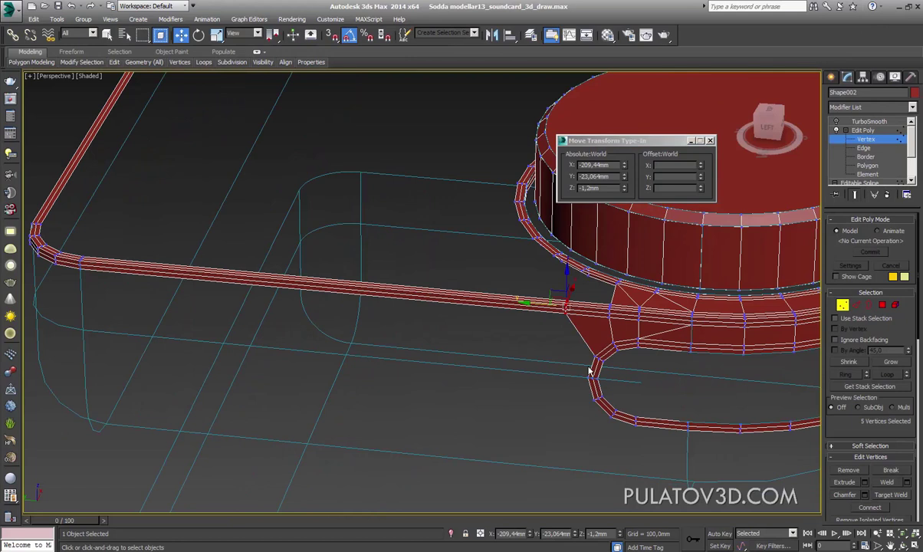
pyautogui.scroll(4, 590, 346)
pyautogui.scroll(-5, 590, 354)
pyautogui.moveTo(490, 363)
pyautogui.keyDown('alt'); pyautogui.mouseDown(button='middle')
pyautogui.moveTo(518, 337)
pyautogui.moveTo(491, 340)
pyautogui.moveTo(497, 347)
pyautogui.mouseUp(button='middle'); pyautogui.keyUp('alt')
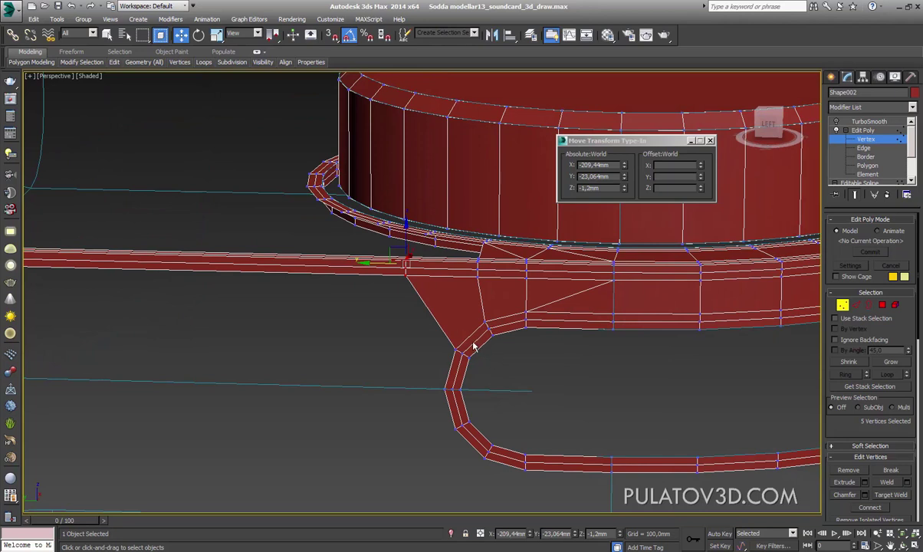
pyautogui.scroll(-5, 474, 346)
pyautogui.scroll(-3, 477, 346)
pyautogui.moveTo(478, 345)
pyautogui.keyDown('alt'); pyautogui.mouseDown(button='middle')
pyautogui.moveTo(643, 383)
pyautogui.moveTo(416, 369)
pyautogui.moveTo(546, 363)
pyautogui.moveTo(519, 341)
pyautogui.mouseUp(button='middle'); pyautogui.keyUp('alt')
pyautogui.scroll(5, 515, 341)
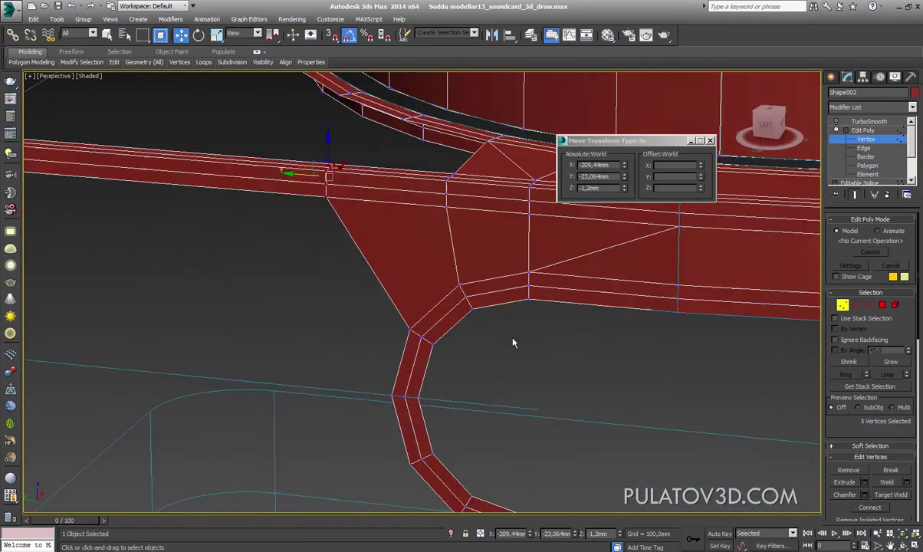
pyautogui.scroll(2, 516, 338)
pyautogui.scroll(-2, 511, 346)
pyautogui.scroll(-5, 517, 360)
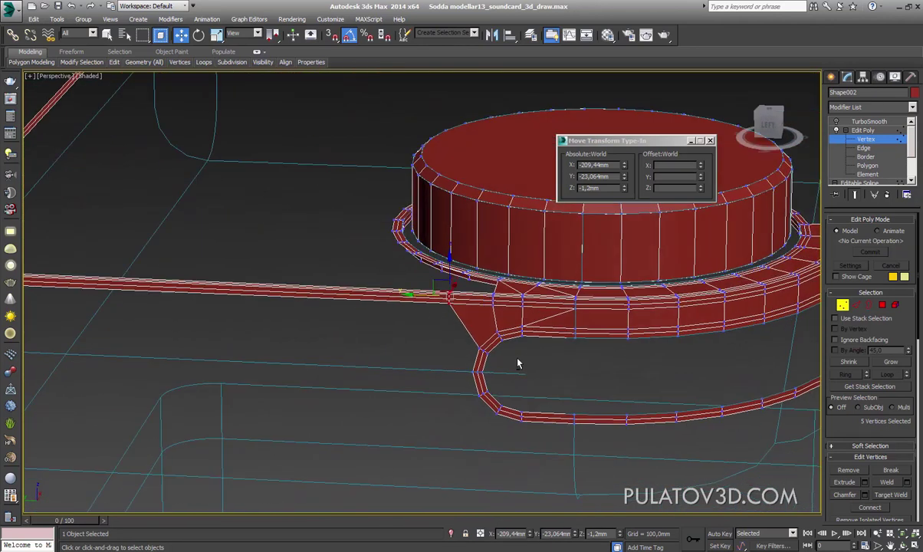
pyautogui.moveTo(518, 364)
pyautogui.keyDown('alt'); pyautogui.mouseDown(button='middle')
pyautogui.moveTo(536, 368)
pyautogui.moveTo(496, 368)
pyautogui.mouseUp(button='middle'); pyautogui.keyUp('alt')
pyautogui.scroll(-4, 496, 367)
pyautogui.scroll(4, 473, 350)
pyautogui.scroll(2, 537, 349)
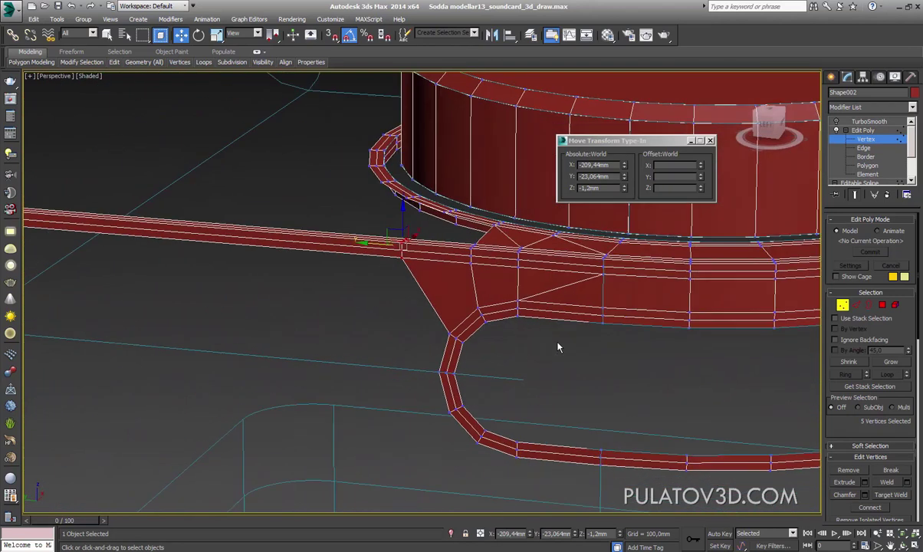
pyautogui.click(862, 121)
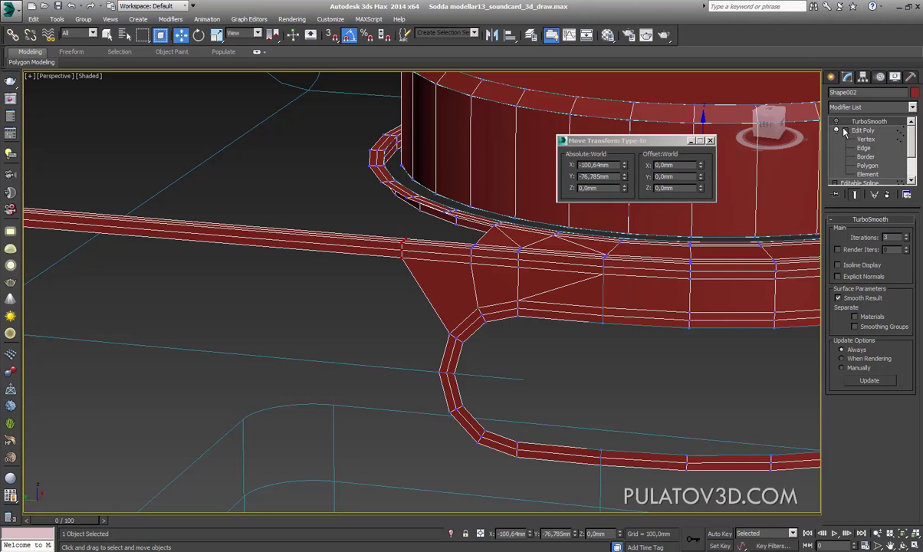
pyautogui.keyDown('alt'); pyautogui.moveTo(469, 345); pyautogui.dragTo(597, 266, button='middle'); pyautogui.keyUp('alt')
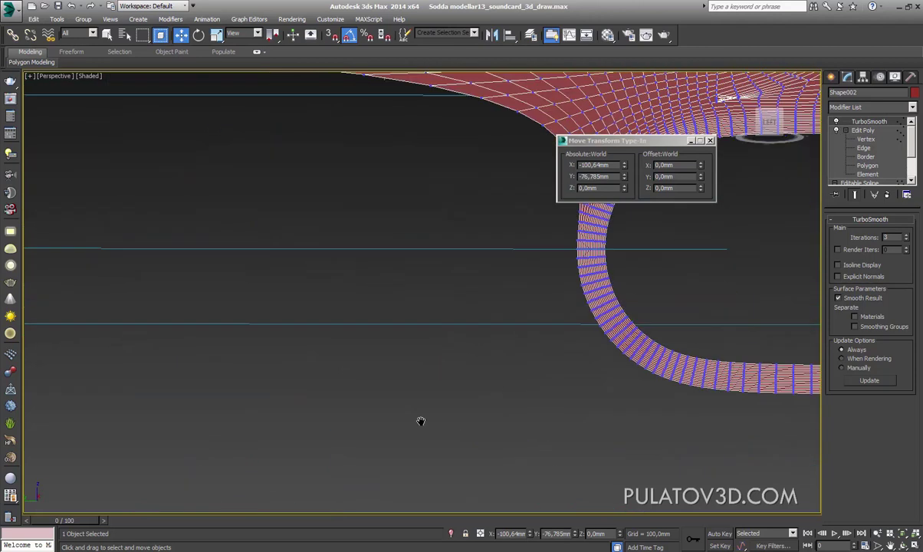
pyautogui.scroll(-3, 423, 422)
pyautogui.click(421, 329)
pyautogui.click(511, 267)
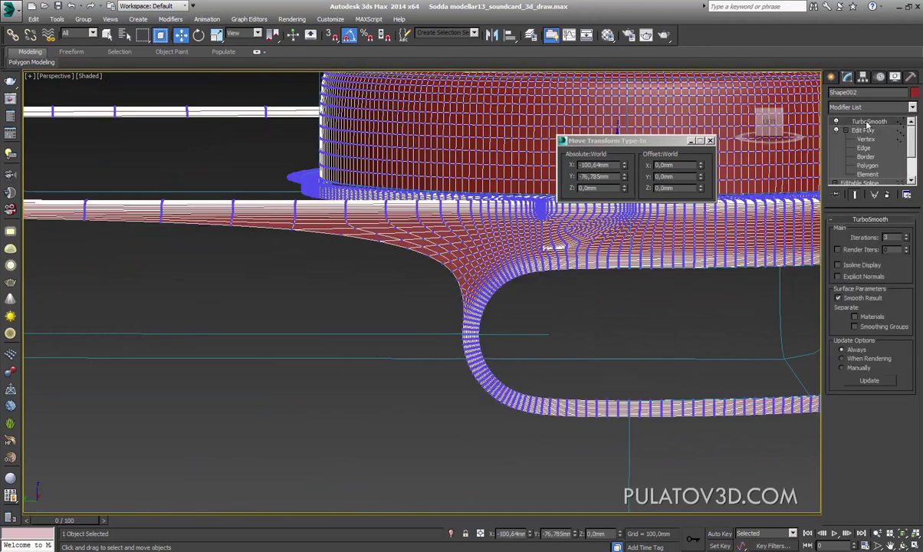
pyautogui.moveTo(557, 336)
pyautogui.keyDown('alt'); pyautogui.mouseDown(button='middle')
pyautogui.moveTo(573, 330)
pyautogui.moveTo(460, 355)
pyautogui.mouseUp(button='middle'); pyautogui.keyUp('alt')
pyautogui.scroll(1, 496, 343)
pyautogui.scroll(2, 491, 345)
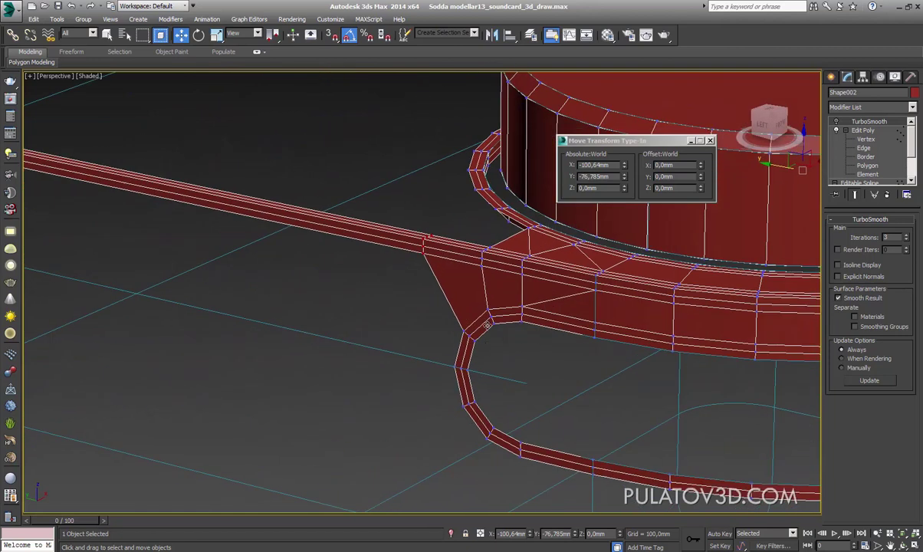
pyautogui.scroll(1, 496, 298)
pyautogui.scroll(1, 429, 268)
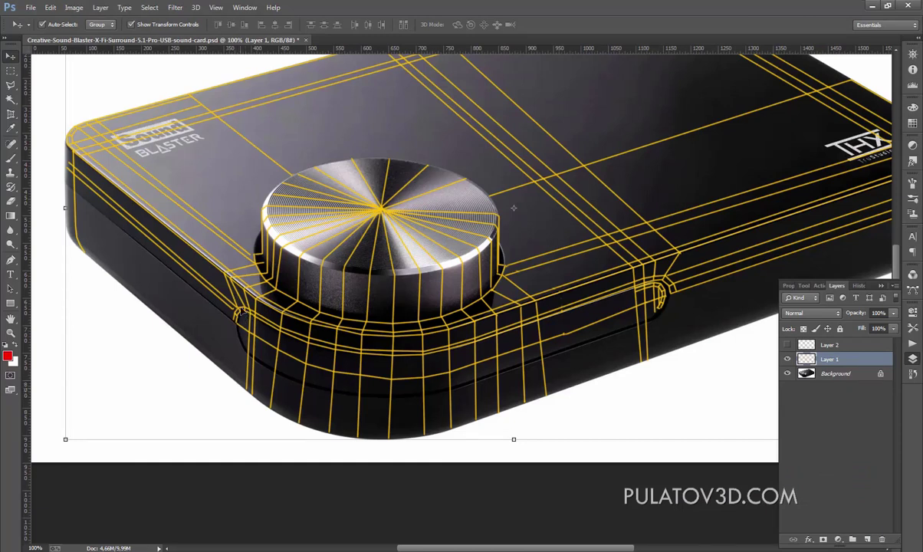
pyautogui.click(872, 6)
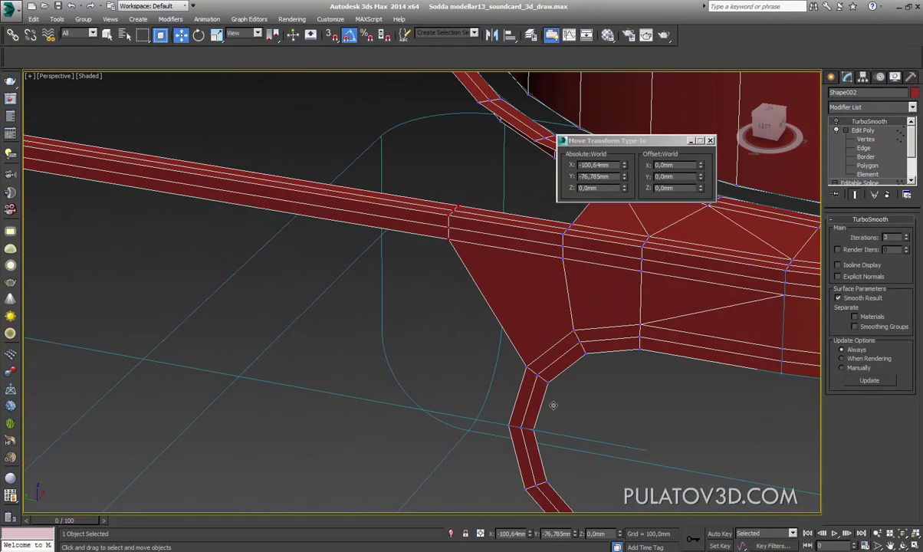
pyautogui.scroll(-5, 537, 405)
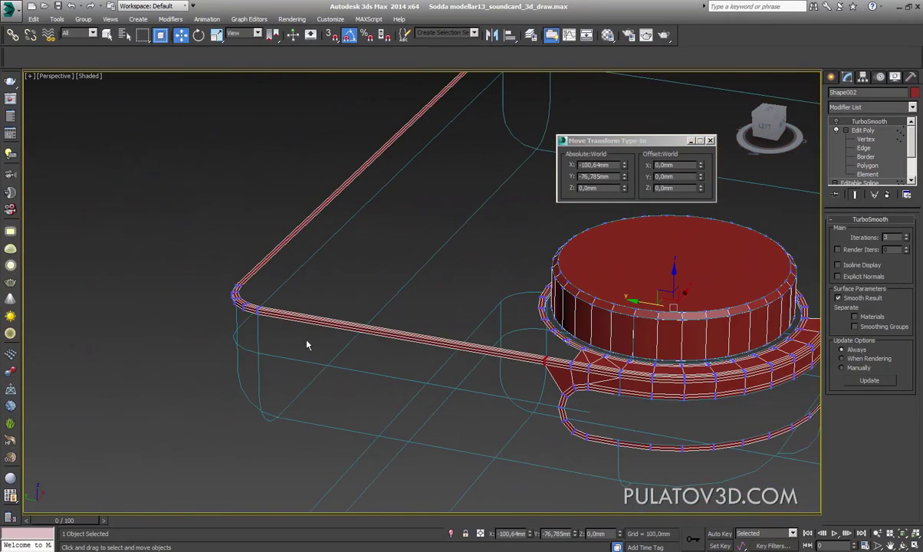
pyautogui.moveTo(535, 368)
pyautogui.keyDown('alt'); pyautogui.mouseDown(button='middle')
pyautogui.moveTo(485, 341)
pyautogui.moveTo(495, 365)
pyautogui.moveTo(560, 353)
pyautogui.moveTo(528, 332)
pyautogui.moveTo(494, 336)
pyautogui.moveTo(485, 351)
pyautogui.moveTo(477, 344)
pyautogui.moveTo(583, 330)
pyautogui.mouseUp(button='middle'); pyautogui.keyUp('alt')
pyautogui.scroll(3, 561, 352)
pyautogui.scroll(-5, 547, 336)
pyautogui.scroll(3, 485, 351)
pyautogui.scroll(3, 494, 345)
pyautogui.click(863, 147)
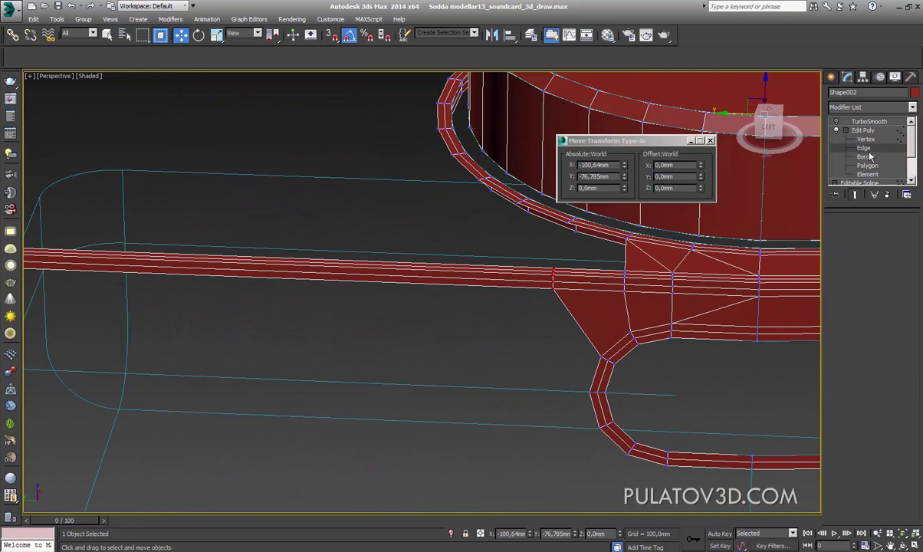
pyautogui.click(675, 381)
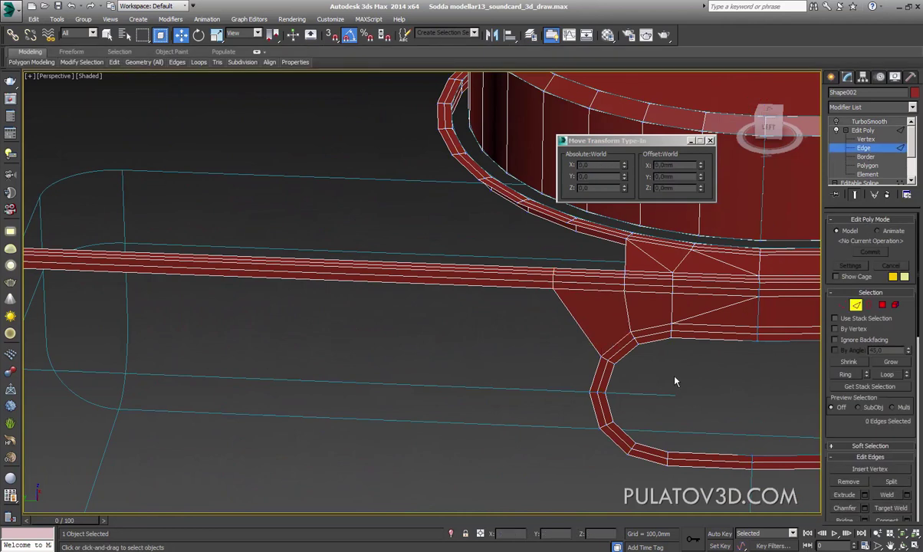
pyautogui.click(586, 334)
pyautogui.scroll(-3, 582, 366)
pyautogui.moveTo(582, 367)
pyautogui.keyDown('alt'); pyautogui.mouseDown(button='middle')
pyautogui.moveTo(631, 360)
pyautogui.moveTo(633, 334)
pyautogui.mouseUp(button='middle'); pyautogui.keyUp('alt')
pyautogui.moveTo(631, 335)
pyautogui.keyDown('shift'); pyautogui.mouseDown()
pyautogui.moveTo(474, 355)
pyautogui.moveTo(384, 354)
pyautogui.mouseUp(); pyautogui.keyUp('shift')
pyautogui.keyDown('alt'); pyautogui.moveTo(383, 354); pyautogui.dragTo(452, 429, button='middle'); pyautogui.keyUp('alt')
pyautogui.scroll(3, 452, 429)
pyautogui.scroll(3, 542, 394)
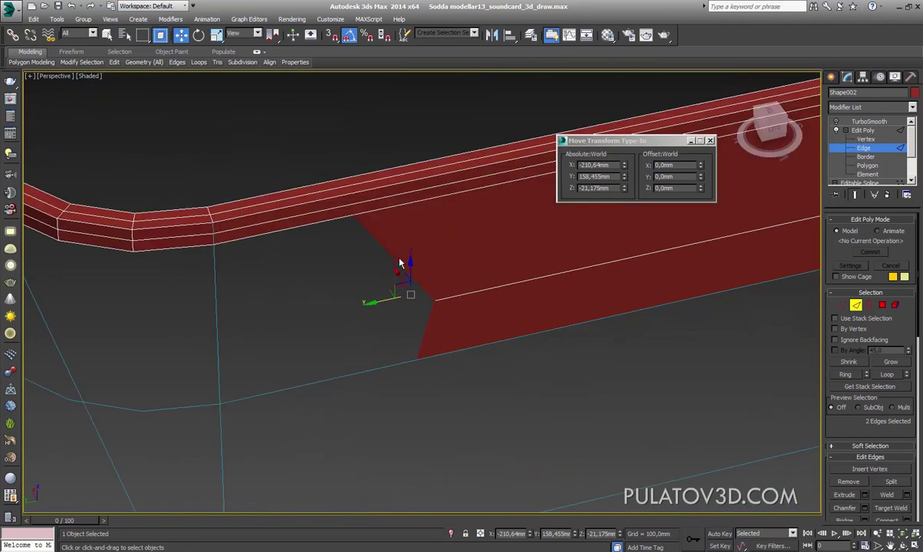
pyautogui.scroll(-2, 866, 437)
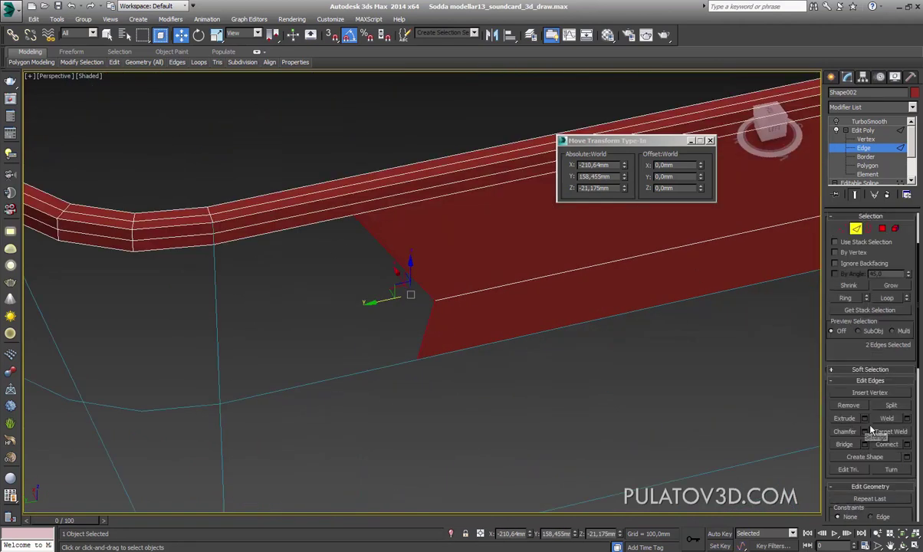
pyautogui.scroll(-2, 871, 430)
pyautogui.scroll(-2, 874, 425)
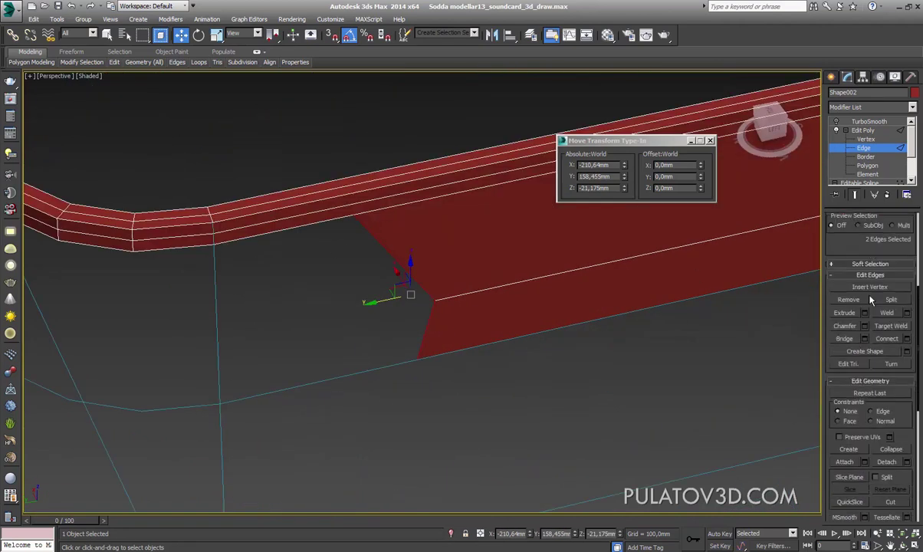
pyautogui.scroll(-2, 881, 421)
pyautogui.scroll(-2, 891, 415)
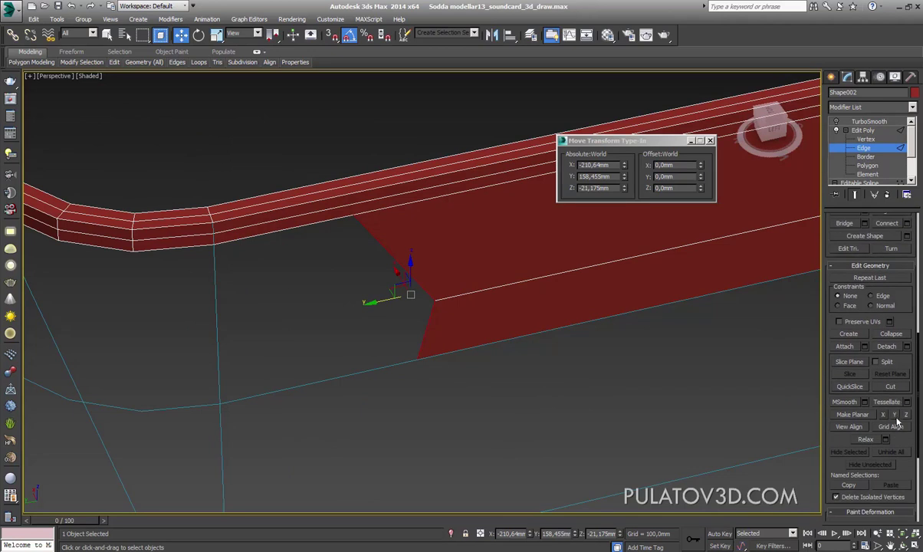
pyautogui.click(898, 418)
pyautogui.moveTo(537, 383)
pyautogui.keyDown('alt'); pyautogui.mouseDown(button='middle')
pyautogui.moveTo(672, 358)
pyautogui.moveTo(596, 307)
pyautogui.mouseUp(button='middle'); pyautogui.keyUp('alt')
pyautogui.press('F3')
pyautogui.click(330, 35)
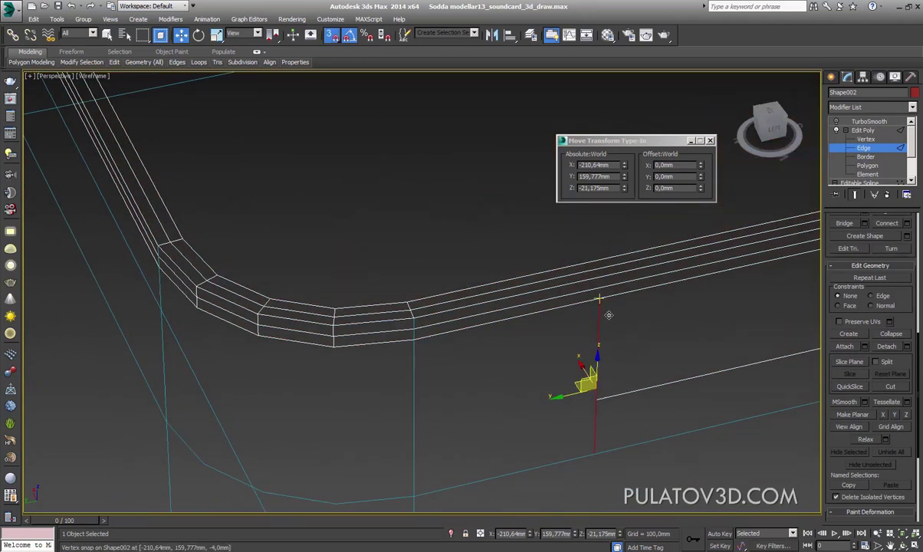
pyautogui.moveTo(589, 378)
pyautogui.mouseDown()
pyautogui.moveTo(425, 351)
pyautogui.moveTo(400, 329)
pyautogui.mouseUp()
pyautogui.keyDown('alt'); pyautogui.moveTo(400, 330); pyautogui.dragTo(460, 338, button='middle'); pyautogui.keyUp('alt')
pyautogui.press('F3')
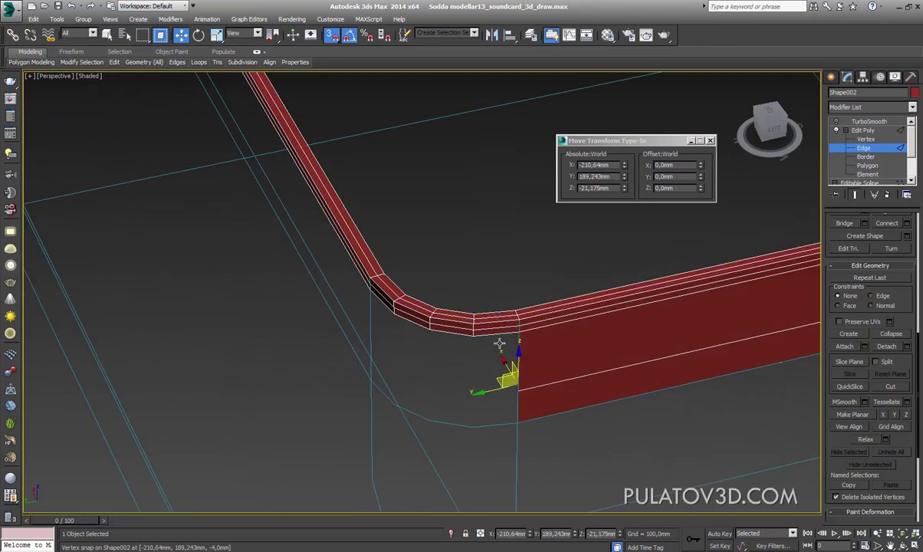
pyautogui.moveTo(452, 343); pyautogui.dragTo(433, 329)
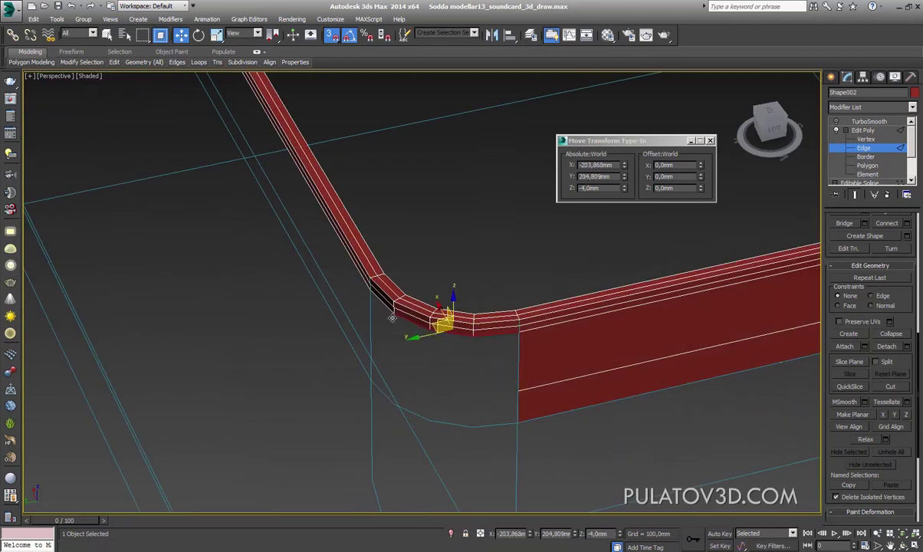
pyautogui.moveTo(433, 329)
pyautogui.mouseDown(button='middle')
pyautogui.moveTo(365, 353)
pyautogui.moveTo(412, 312)
pyautogui.moveTo(307, 337)
pyautogui.moveTo(546, 360)
pyautogui.mouseUp(button='middle')
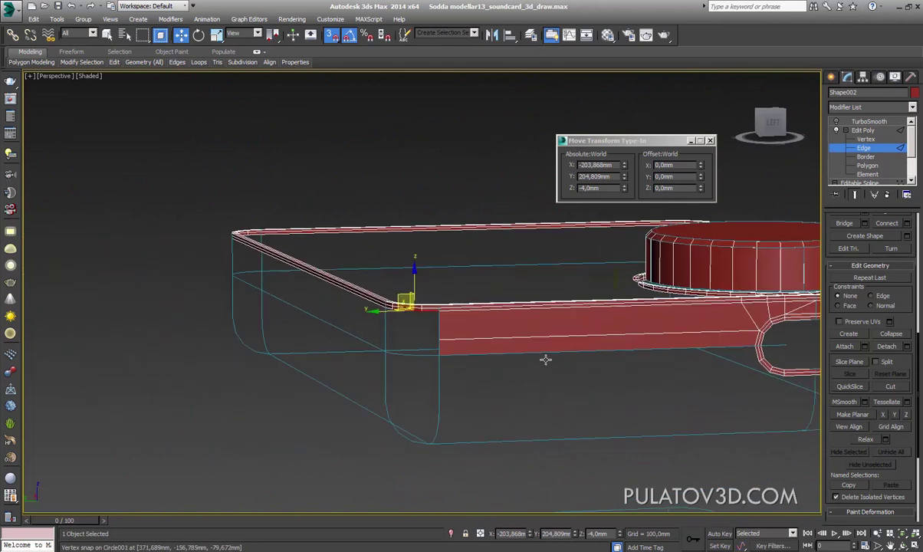
pyautogui.scroll(3, 432, 346)
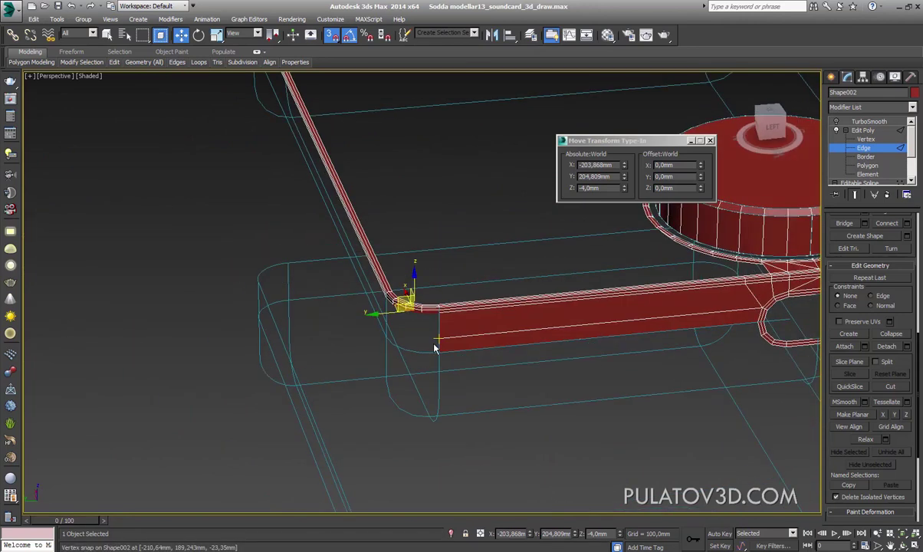
pyautogui.scroll(3, 433, 346)
pyautogui.scroll(-5, 591, 288)
pyautogui.moveTo(567, 371)
pyautogui.keyDown('alt'); pyautogui.mouseDown(button='middle')
pyautogui.moveTo(529, 330)
pyautogui.moveTo(434, 353)
pyautogui.mouseUp(button='middle'); pyautogui.keyUp('alt')
pyautogui.scroll(4, 529, 330)
pyautogui.scroll(-2, 434, 352)
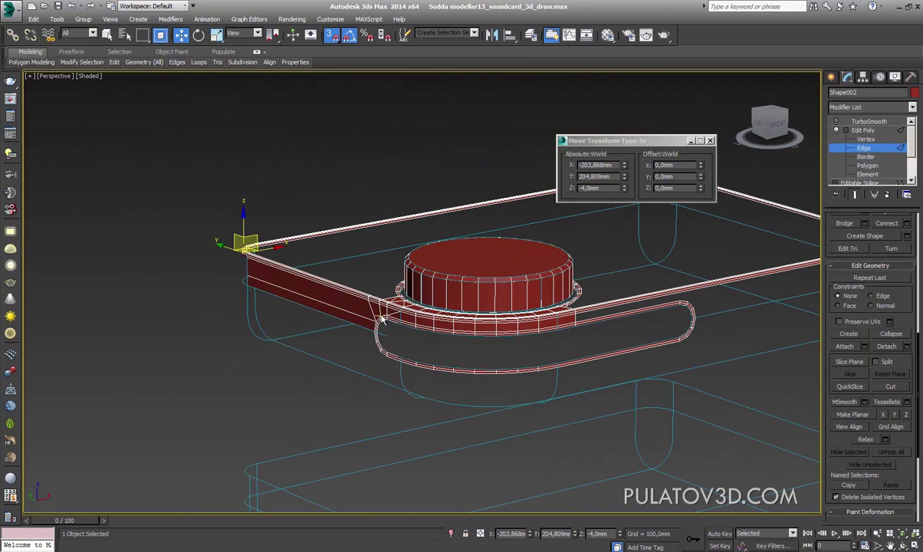
pyautogui.moveTo(650, 330)
pyautogui.keyDown('alt'); pyautogui.mouseDown(button='middle')
pyautogui.moveTo(507, 351)
pyautogui.moveTo(459, 398)
pyautogui.mouseUp(button='middle'); pyautogui.keyUp('alt')
pyautogui.scroll(3, 502, 378)
pyautogui.scroll(3, 503, 377)
# Weld all the mesh's vertices at 1mm, merging 511 down to 499
pyautogui.scroll(1, 557, 373)
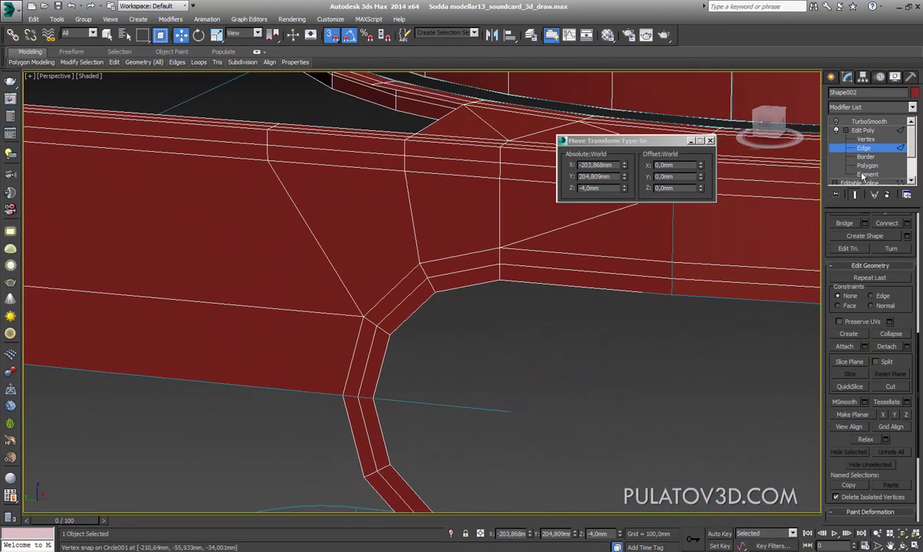
pyautogui.click(867, 166)
pyautogui.click(337, 230)
pyautogui.keyDown('ctrl'); pyautogui.click(453, 215); pyautogui.keyUp('ctrl')
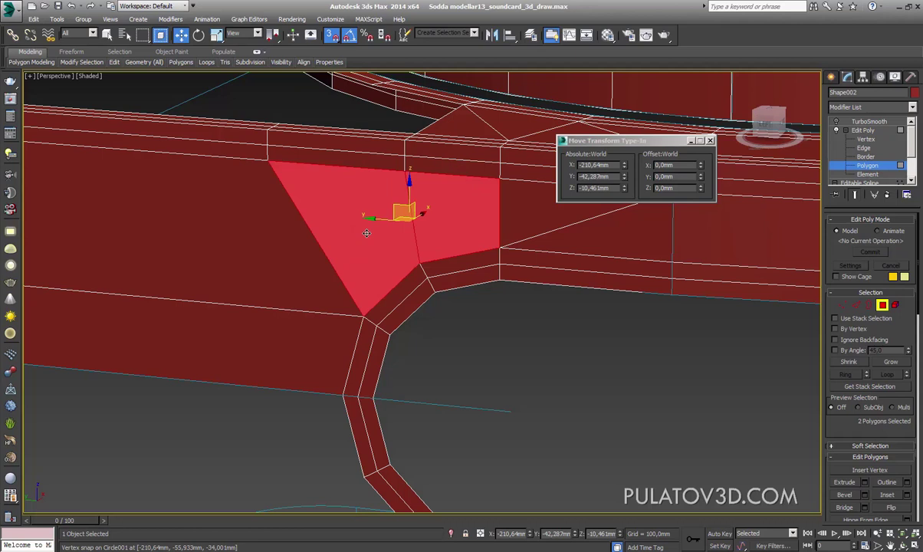
pyautogui.keyDown('ctrl'); pyautogui.click(154, 222); pyautogui.keyUp('ctrl')
pyautogui.keyDown('ctrl'); pyautogui.click(289, 320); pyautogui.keyUp('ctrl')
pyautogui.scroll(-3, 367, 325)
pyautogui.press('1')
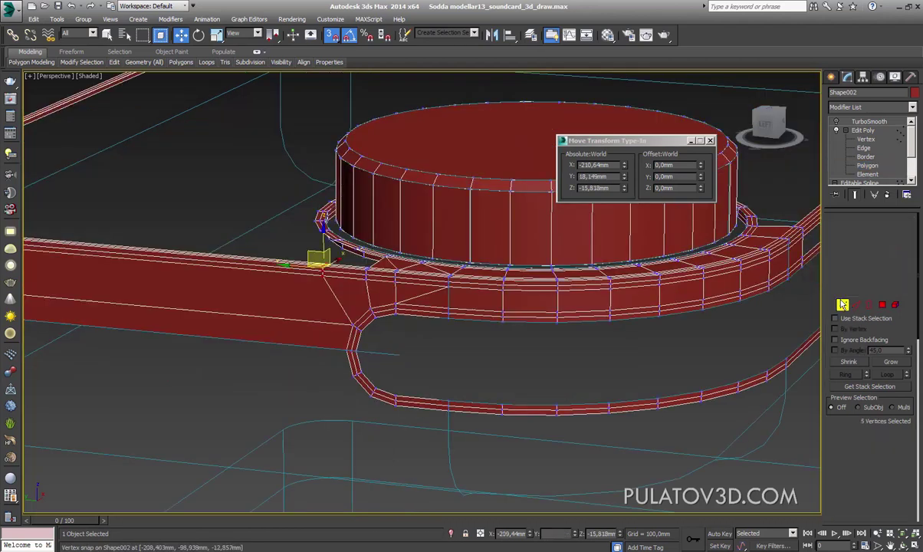
pyautogui.click(907, 483)
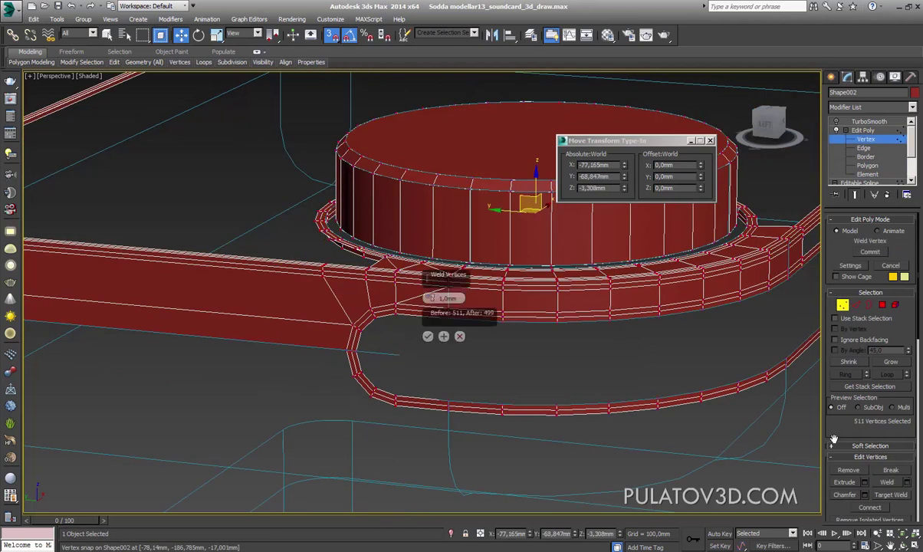
pyautogui.click(431, 334)
# Remove the three diagonal edges in the junction quad
pyautogui.keyDown('alt'); pyautogui.moveTo(433, 345); pyautogui.dragTo(458, 366, button='middle'); pyautogui.keyUp('alt')
pyautogui.scroll(3, 458, 367)
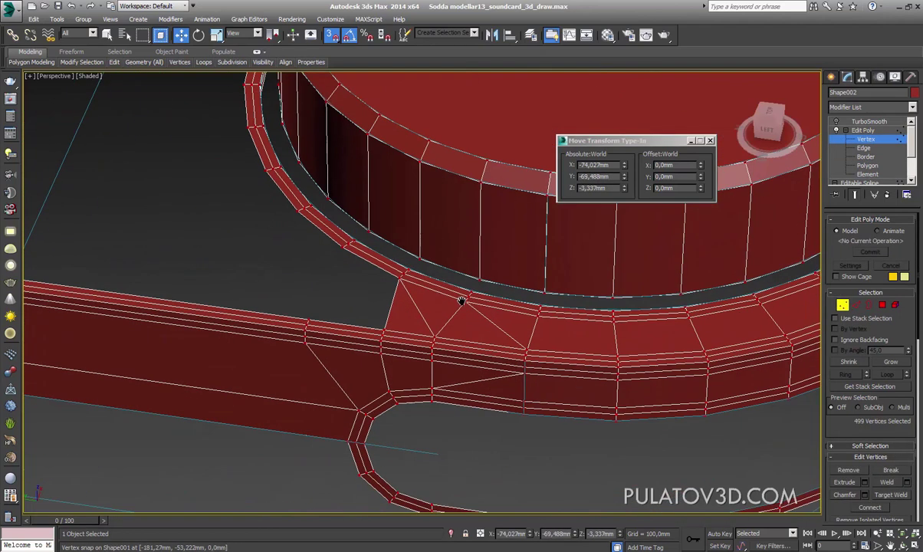
pyautogui.press('2')
pyautogui.scroll(2, 432, 311)
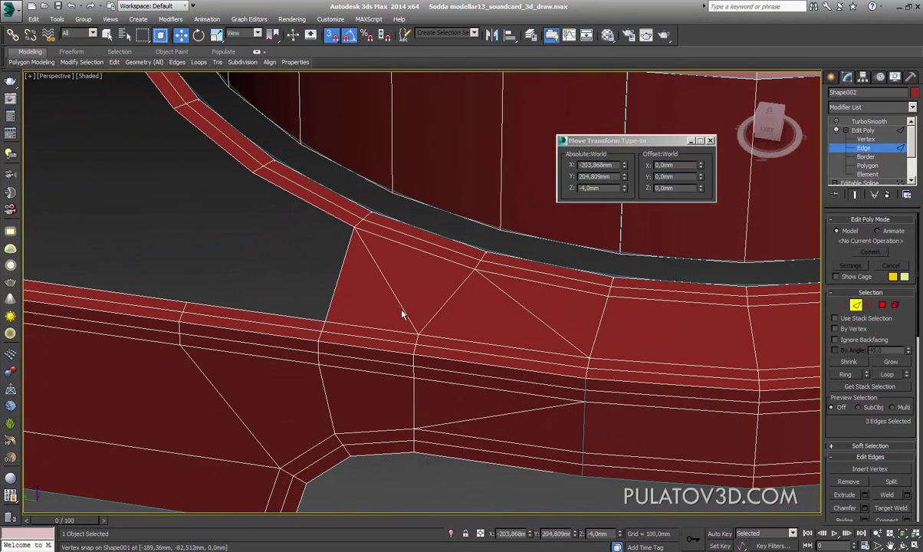
pyautogui.click(404, 313)
pyautogui.press('BackSpace')
pyautogui.click(567, 339)
pyautogui.press('BackSpace')
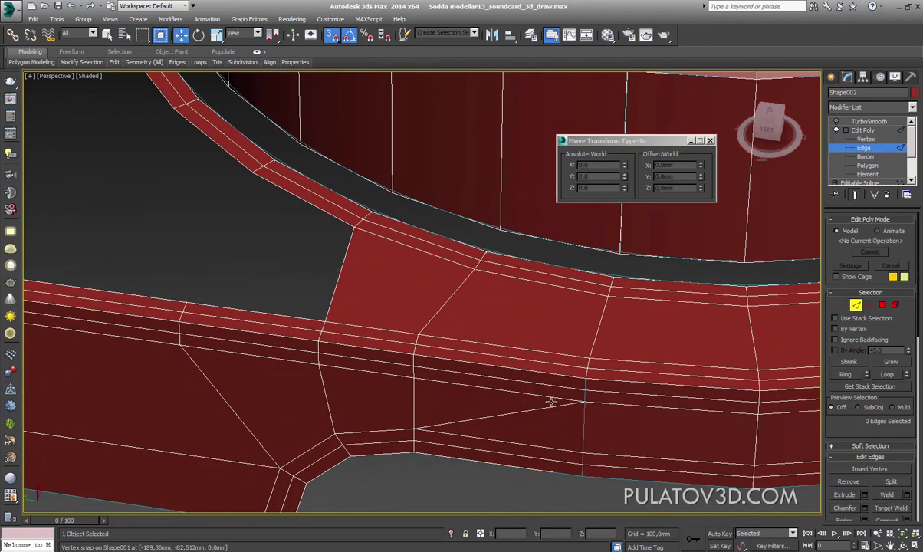
pyautogui.click(521, 410)
pyautogui.press('BackSpace')
# Set the junction vertices' Y position to -54,299mm
pyautogui.press('1')
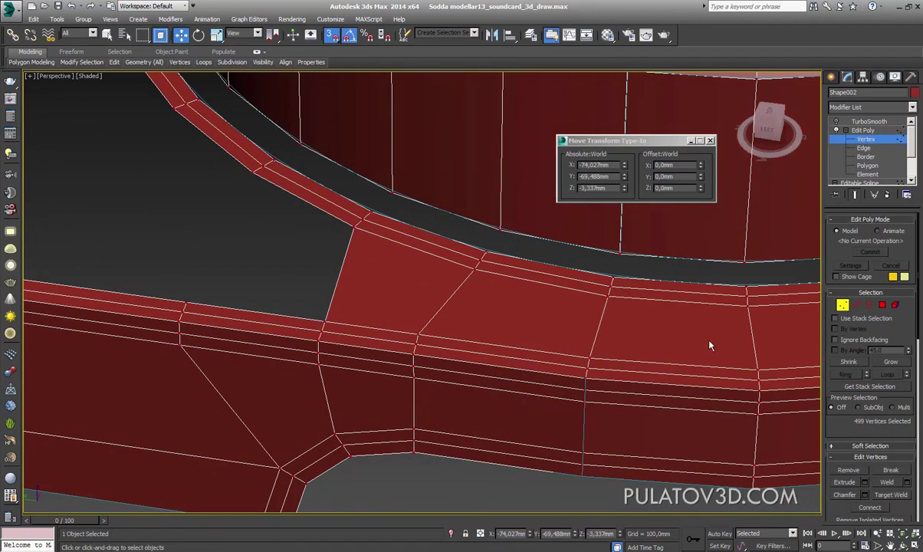
pyautogui.moveTo(384, 417); pyautogui.dragTo(380, 411)
pyautogui.scroll(-4, 882, 429)
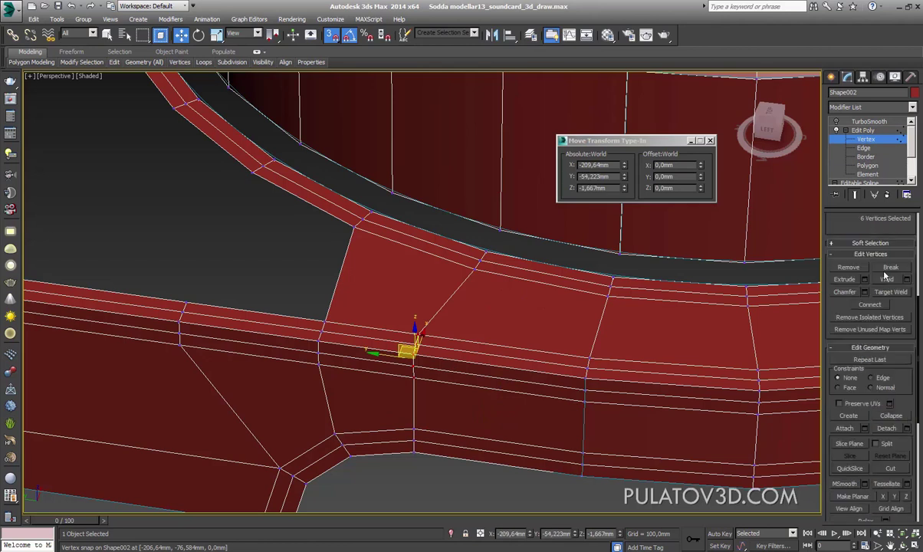
pyautogui.scroll(-2, 899, 469)
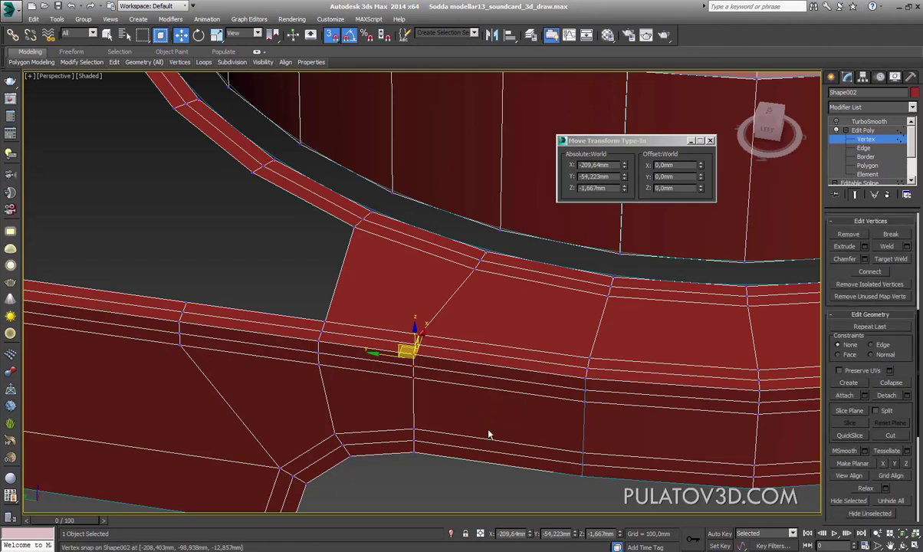
pyautogui.keyDown('alt'); pyautogui.moveTo(460, 405); pyautogui.dragTo(474, 422, button='middle'); pyautogui.keyUp('alt')
pyautogui.moveTo(443, 426); pyautogui.dragTo(487, 494)
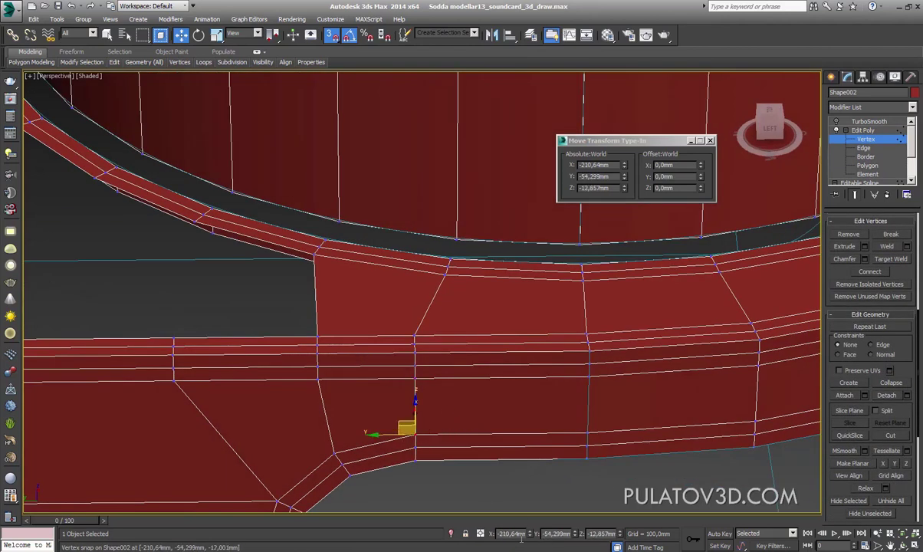
pyautogui.hotkey('ctrl', 'z')
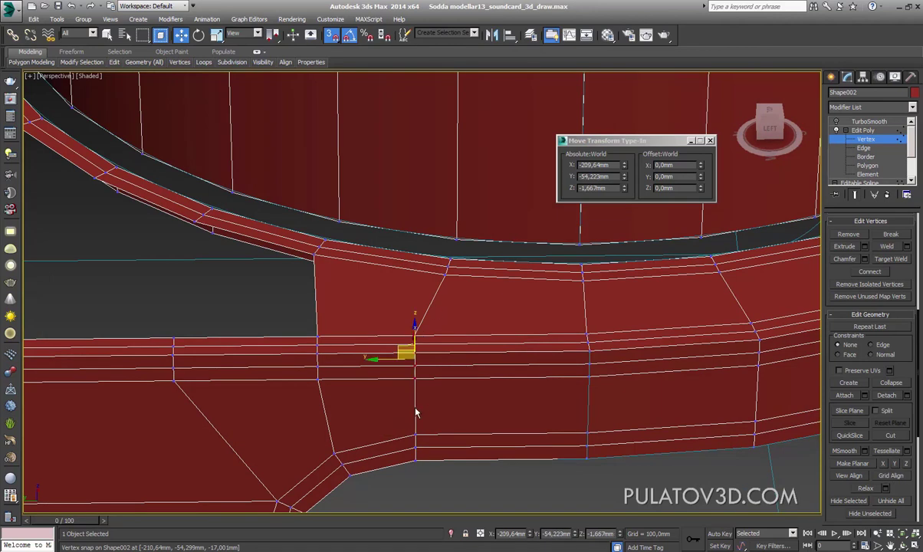
pyautogui.write('-54,299')
pyautogui.press('Return')
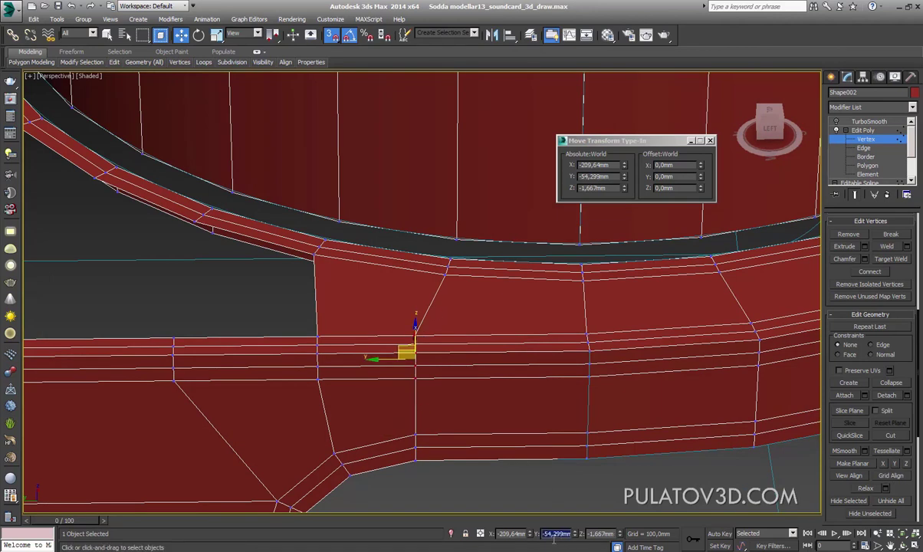
pyautogui.scroll(-5, 511, 352)
pyautogui.scroll(-3, 510, 351)
pyautogui.moveTo(511, 351)
pyautogui.keyDown('alt'); pyautogui.mouseDown(button='middle')
pyautogui.moveTo(442, 338)
pyautogui.moveTo(679, 330)
pyautogui.mouseUp(button='middle'); pyautogui.keyUp('alt')
# Clone the four strip polygons as a new element of the mesh
pyautogui.press('4')
pyautogui.scroll(3, 486, 294)
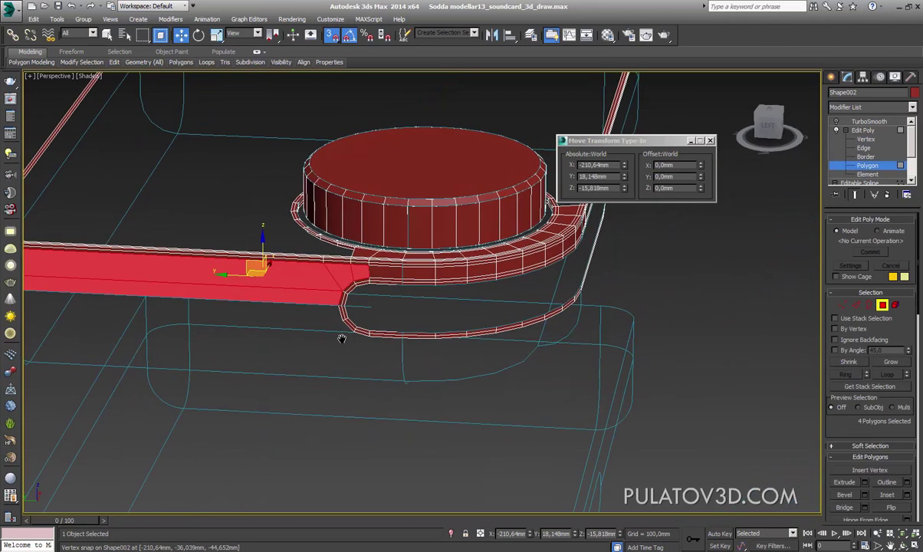
pyautogui.keyDown('alt'); pyautogui.moveTo(340, 337); pyautogui.dragTo(405, 383, button='middle'); pyautogui.keyUp('alt')
pyautogui.scroll(2, 447, 260)
pyautogui.scroll(-5, 447, 261)
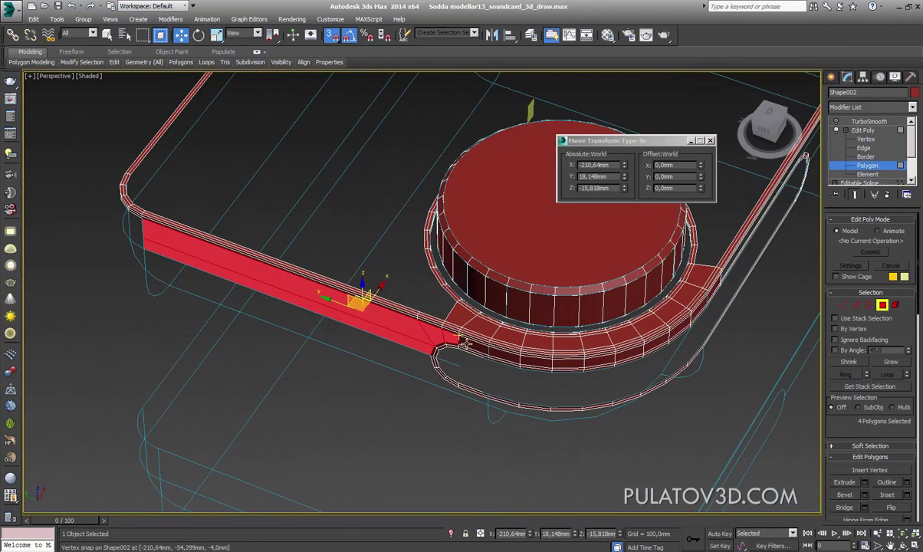
pyautogui.keyDown('alt'); pyautogui.moveTo(447, 261); pyautogui.dragTo(429, 230, button='middle'); pyautogui.keyUp('alt')
pyautogui.scroll(2, 445, 253)
pyautogui.keyDown('alt'); pyautogui.moveTo(326, 156); pyautogui.dragTo(314, 286, button='middle'); pyautogui.keyUp('alt')
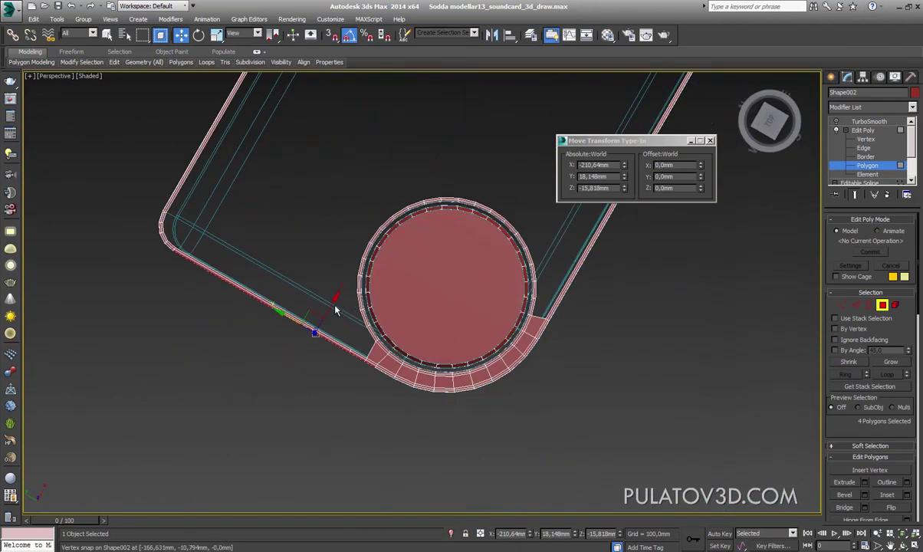
pyautogui.moveTo(313, 319); pyautogui.dragTo(614, 303)
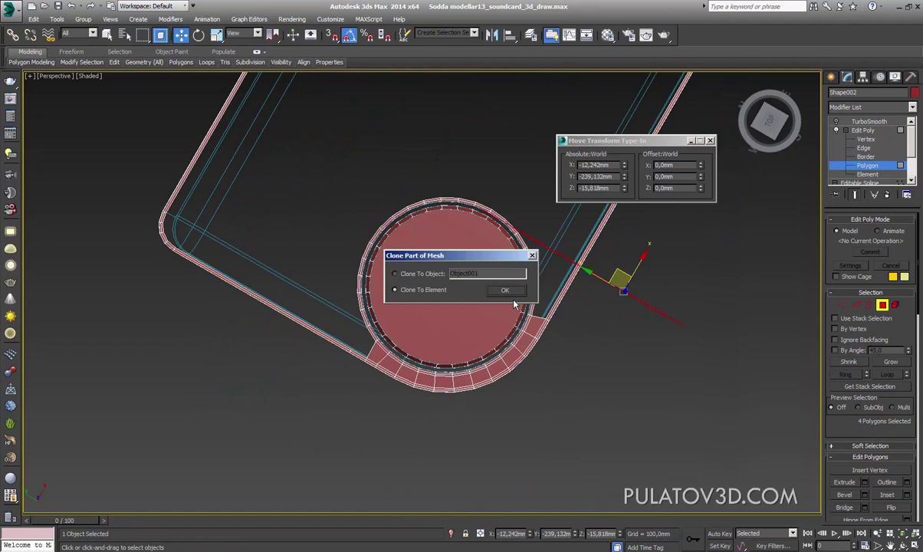
pyautogui.click(521, 290)
pyautogui.keyDown('alt'); pyautogui.moveTo(521, 290); pyautogui.dragTo(522, 357, button='middle'); pyautogui.keyUp('alt')
pyautogui.scroll(4, 522, 357)
# Rotate the copied strip 180 degrees around Z
pyautogui.press('e')
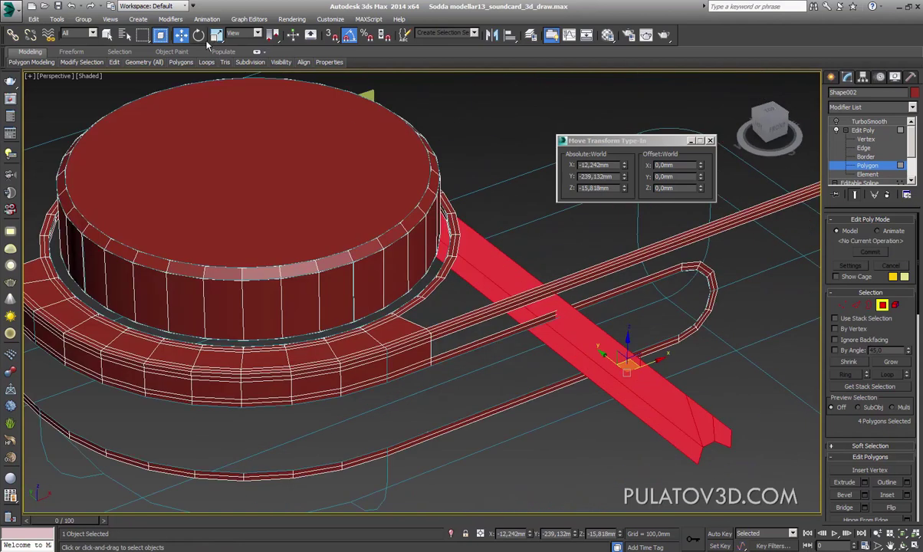
pyautogui.moveTo(621, 399); pyautogui.dragTo(672, 400)
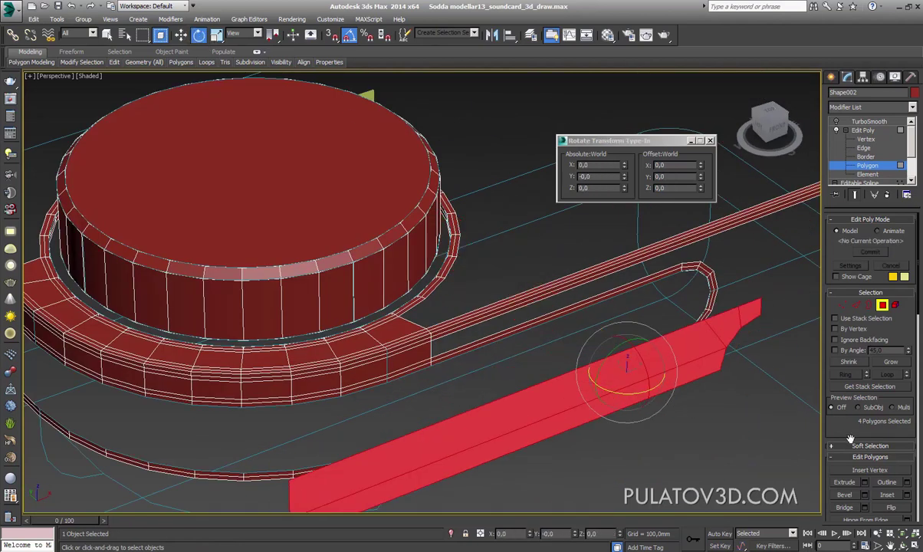
pyautogui.keyDown('alt'); pyautogui.moveTo(736, 391); pyautogui.dragTo(640, 352, button='middle'); pyautogui.keyUp('alt')
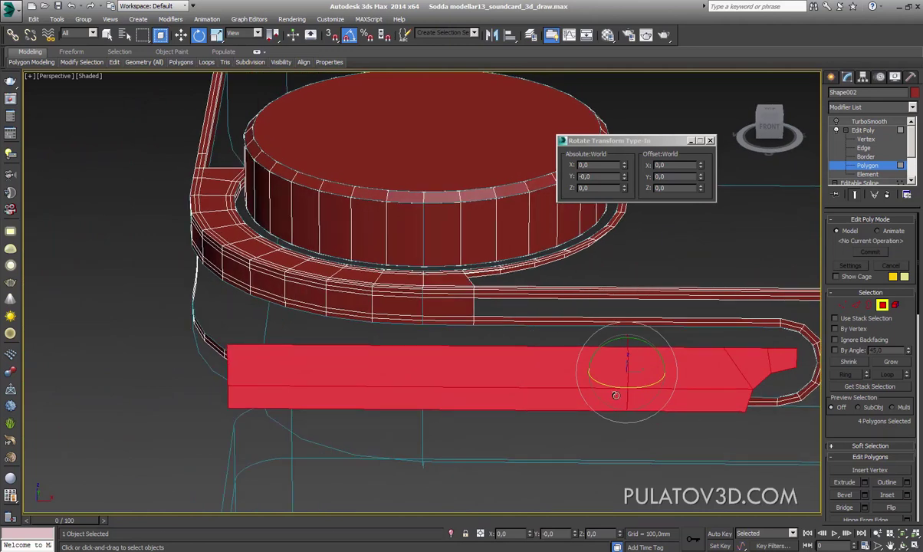
pyautogui.moveTo(614, 395); pyautogui.dragTo(710, 395)
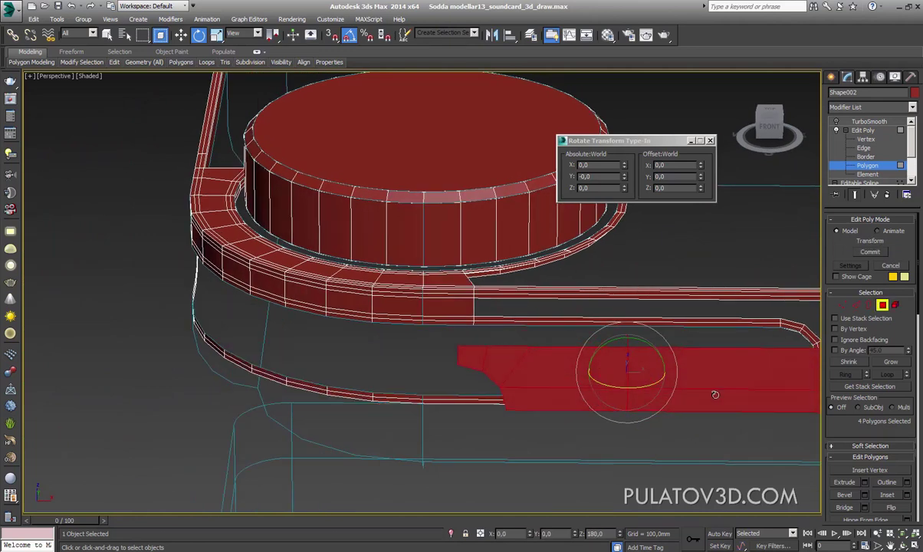
pyautogui.keyDown('alt'); pyautogui.moveTo(741, 434); pyautogui.dragTo(649, 375, button='middle'); pyautogui.keyUp('alt')
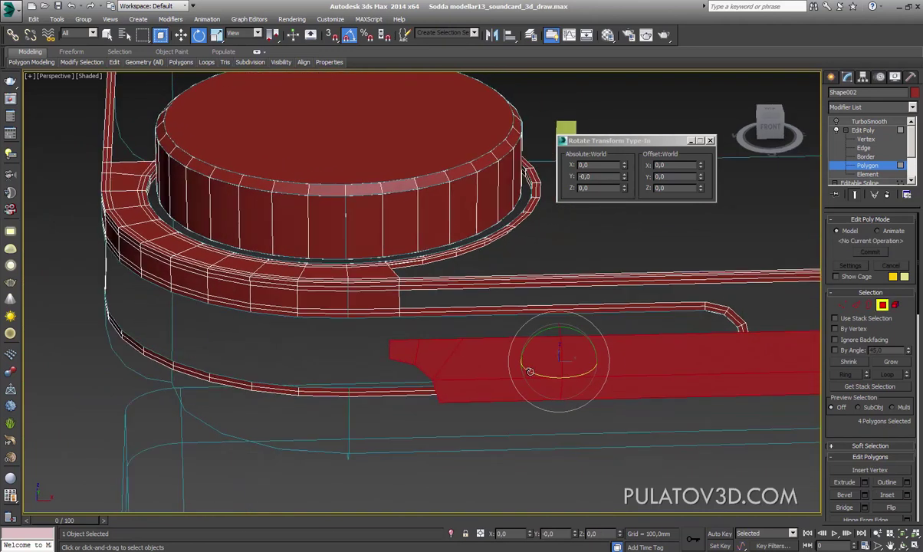
pyautogui.keyDown('alt'); pyautogui.moveTo(690, 398); pyautogui.dragTo(489, 293, button='middle'); pyautogui.keyUp('alt')
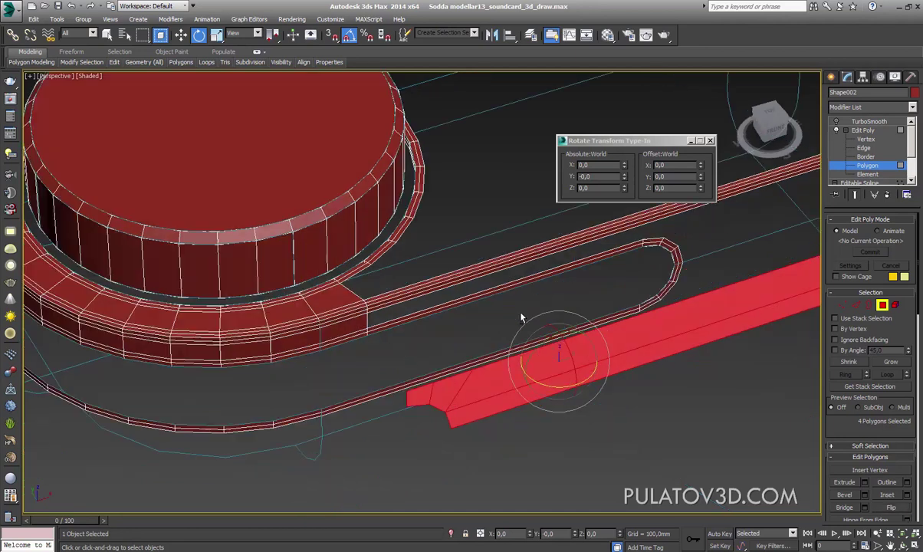
# Snap the copy's corner onto the rounded loop's far corner vertex
pyautogui.click(181, 34)
pyautogui.moveTo(307, 192)
pyautogui.keyDown('alt'); pyautogui.mouseDown(button='middle')
pyautogui.moveTo(425, 227)
pyautogui.moveTo(378, 322)
pyautogui.moveTo(418, 390)
pyautogui.mouseUp(button='middle'); pyautogui.keyUp('alt')
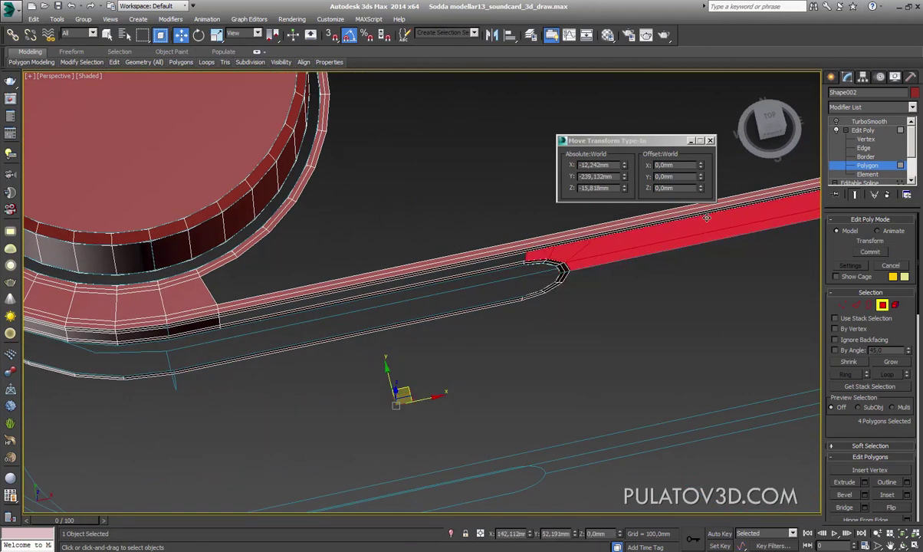
pyautogui.press('z')
pyautogui.keyDown('alt'); pyautogui.moveTo(546, 279); pyautogui.dragTo(402, 294, button='middle'); pyautogui.keyUp('alt')
pyautogui.scroll(5, 401, 294)
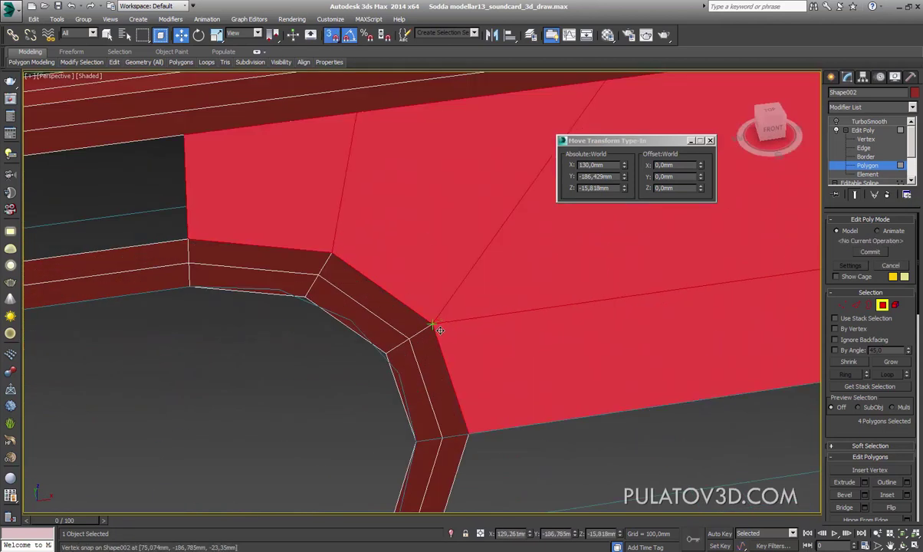
pyautogui.scroll(-8, 453, 329)
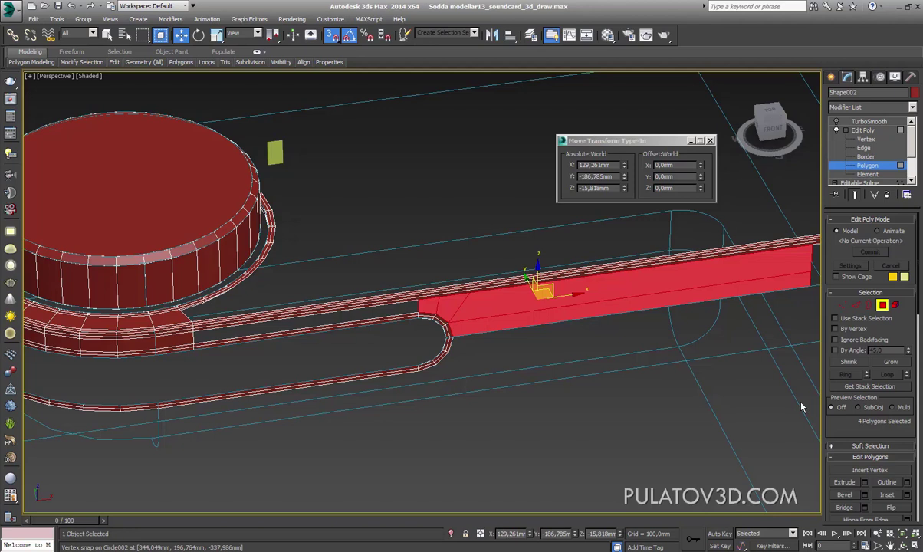
pyautogui.keyDown('alt'); pyautogui.moveTo(462, 174); pyautogui.dragTo(811, 310, button='middle'); pyautogui.keyUp('alt')
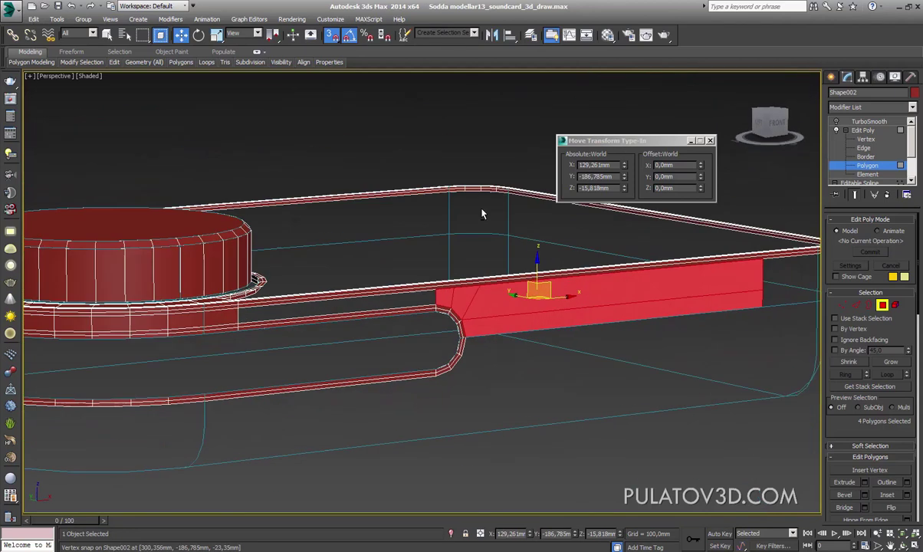
# Select the edges where the copied strip meets the rounded loop's base
pyautogui.click(856, 305)
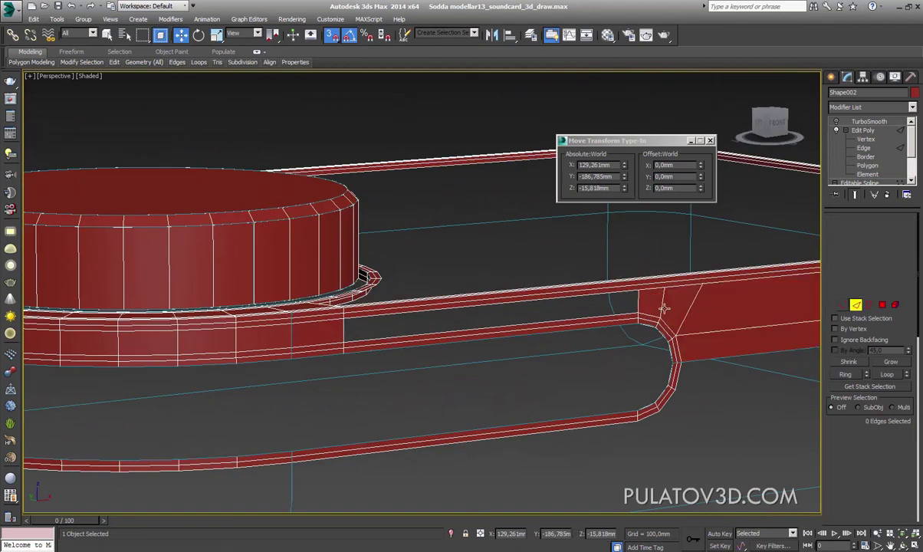
pyautogui.click(647, 313)
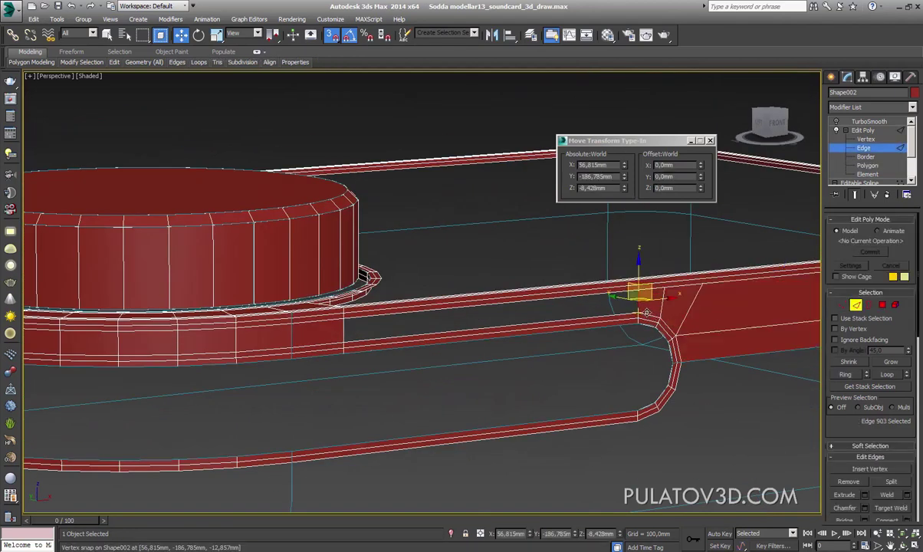
pyautogui.click(354, 340)
pyautogui.scroll(-3, 862, 435)
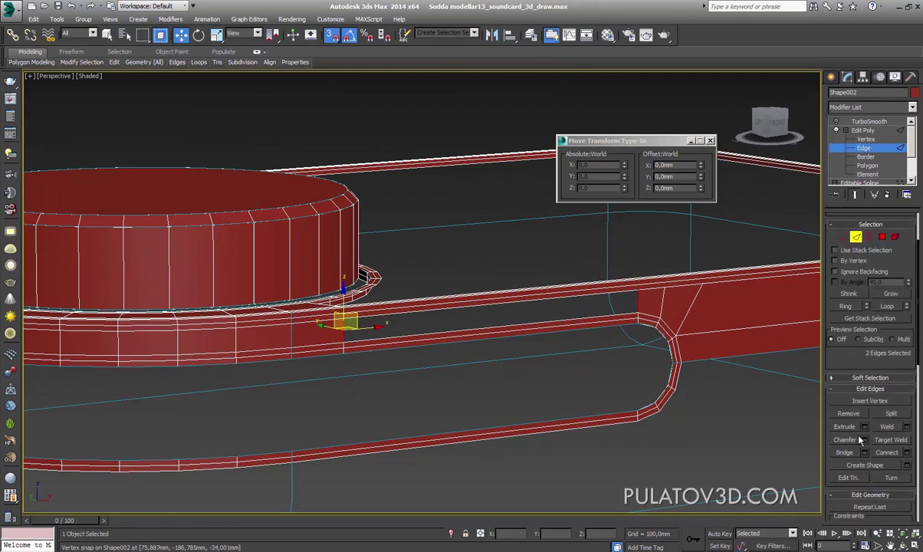
pyautogui.scroll(2, 588, 360)
pyautogui.moveTo(588, 361)
pyautogui.keyDown('alt'); pyautogui.mouseDown(button='middle')
pyautogui.moveTo(573, 375)
pyautogui.moveTo(669, 310)
pyautogui.mouseUp(button='middle'); pyautogui.keyUp('alt')
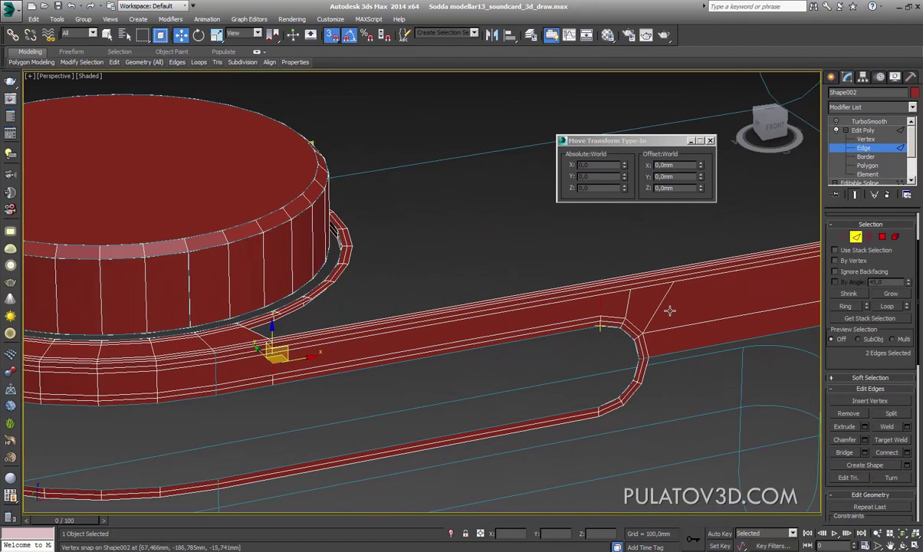
# Select the vertex on the strip's top edge
pyautogui.click(842, 237)
pyautogui.keyDown('alt'); pyautogui.moveTo(546, 377); pyautogui.dragTo(536, 376, button='middle'); pyautogui.keyUp('alt')
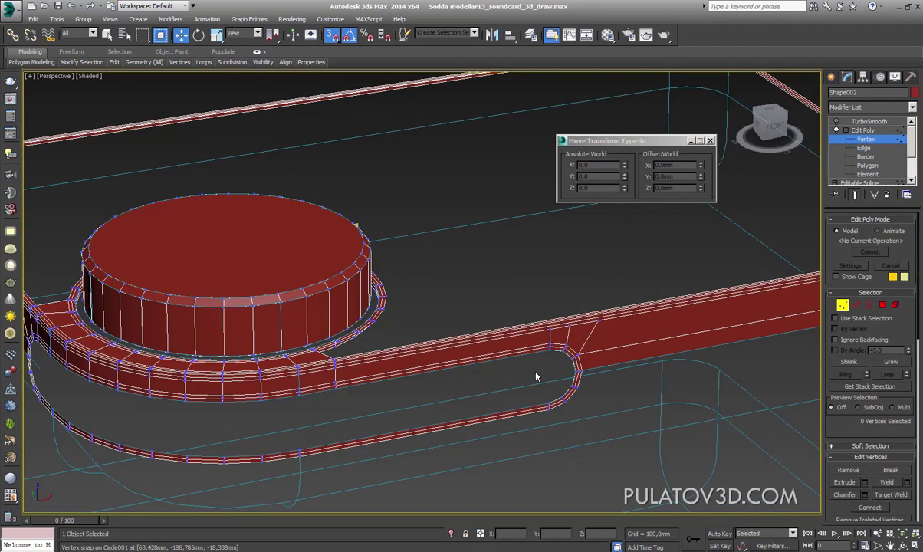
pyautogui.scroll(2, 535, 376)
pyautogui.scroll(2, 521, 373)
pyautogui.scroll(2, 460, 341)
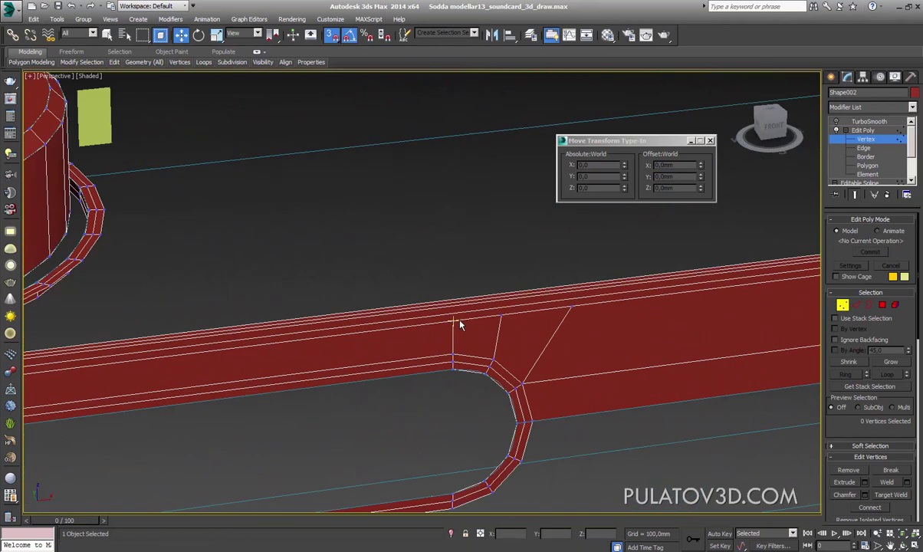
pyautogui.click(454, 319)
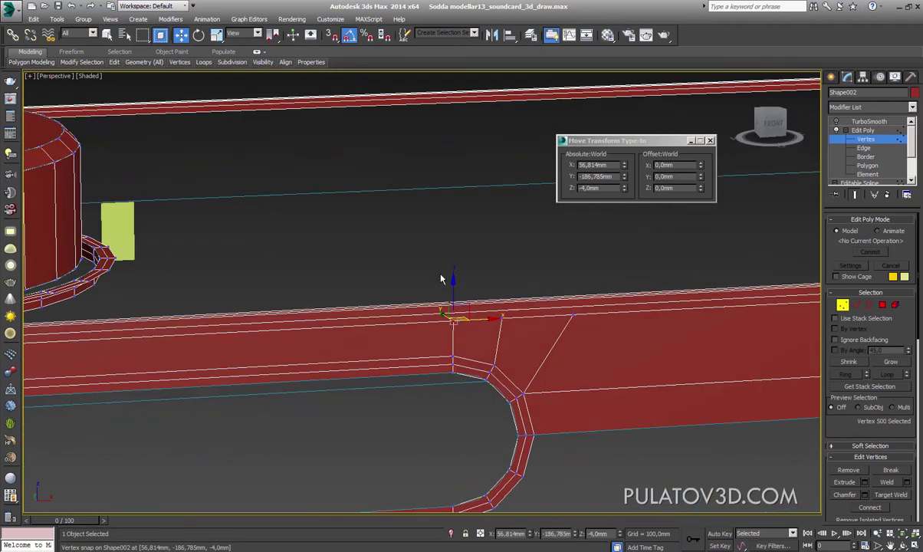
pyautogui.keyDown('alt'); pyautogui.moveTo(452, 306); pyautogui.dragTo(460, 330, button='middle'); pyautogui.keyUp('alt')
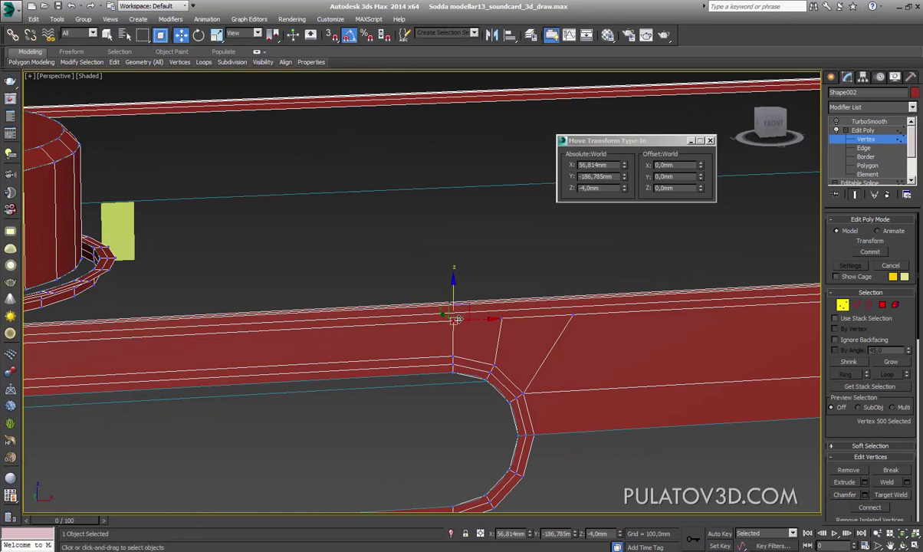
pyautogui.scroll(-5, 457, 319)
pyautogui.keyDown('alt'); pyautogui.moveTo(596, 339); pyautogui.dragTo(505, 367, button='middle'); pyautogui.keyUp('alt')
pyautogui.scroll(6, 524, 361)
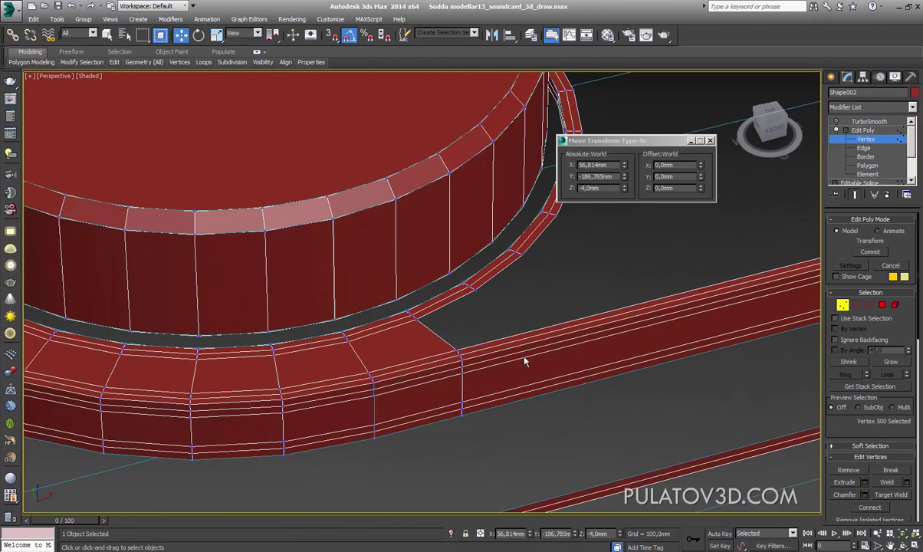
pyautogui.scroll(-1, 524, 361)
pyautogui.scroll(-1, 519, 361)
pyautogui.scroll(-1, 617, 360)
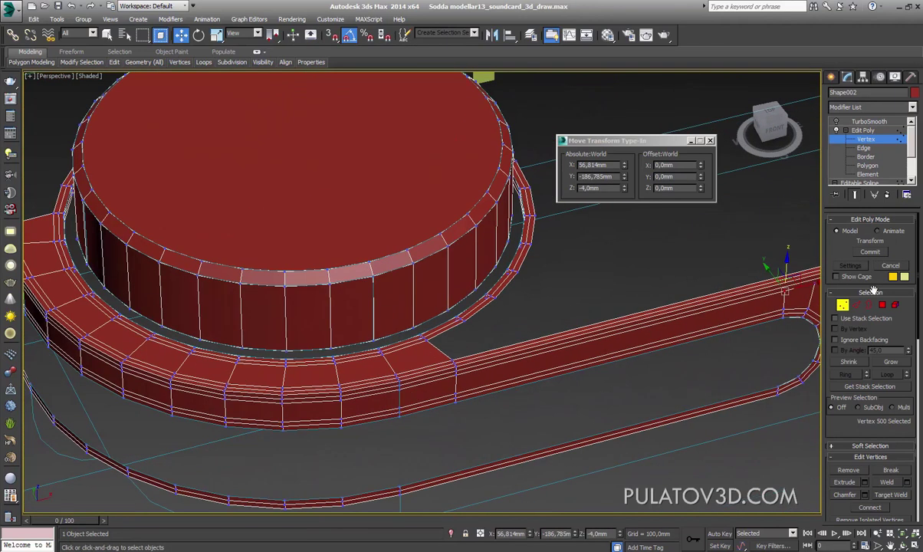
# Extrude the selected strip edges with a width of 95,333mm
pyautogui.click(856, 305)
pyautogui.scroll(3, 542, 362)
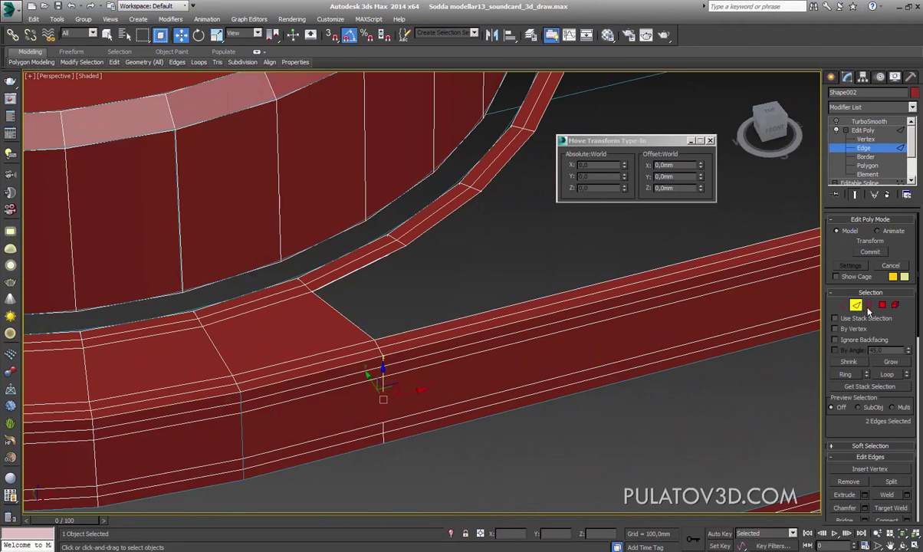
pyautogui.scroll(-2, 510, 370)
pyautogui.scroll(-1, 473, 345)
pyautogui.keyDown('ctrl'); pyautogui.click(422, 314); pyautogui.keyUp('ctrl')
pyautogui.keyDown('alt'); pyautogui.moveTo(485, 353); pyautogui.dragTo(379, 375, button='middle'); pyautogui.keyUp('alt')
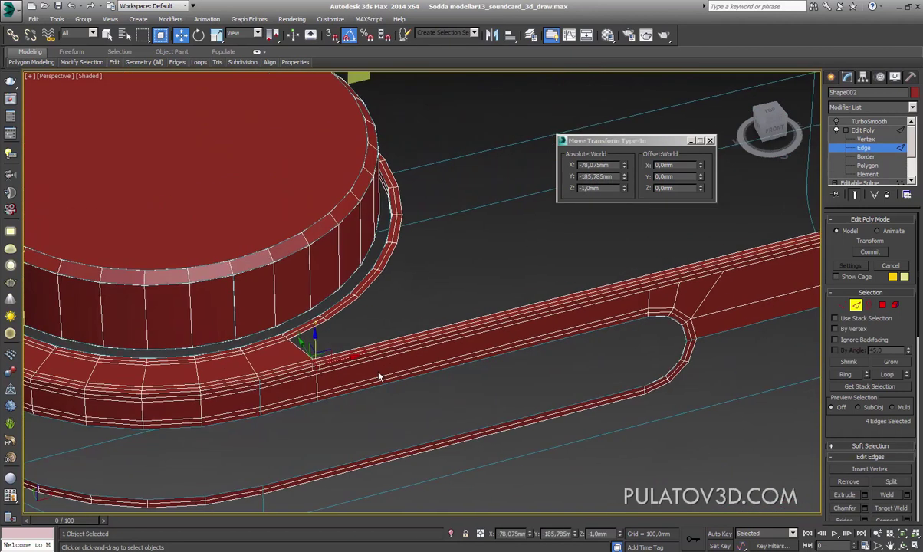
pyautogui.scroll(4, 581, 333)
pyautogui.scroll(-4, 449, 365)
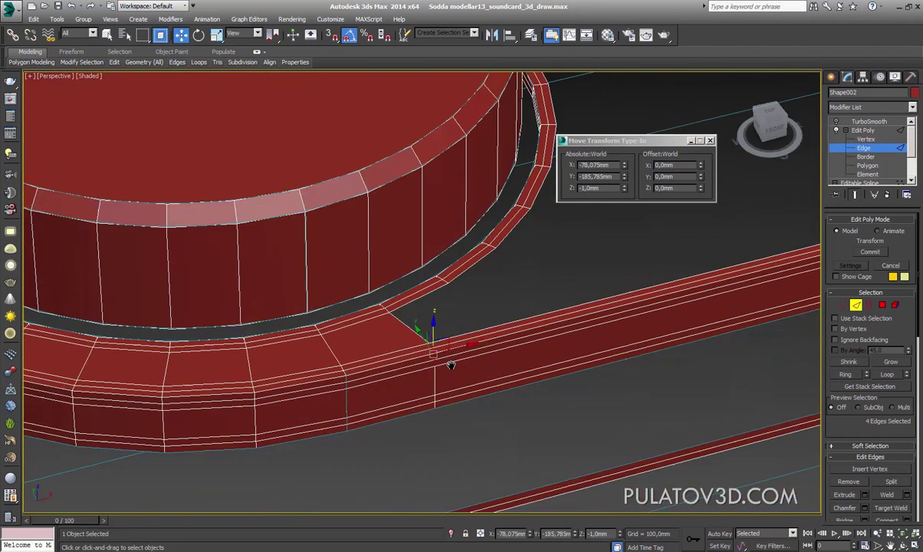
pyautogui.click(863, 494)
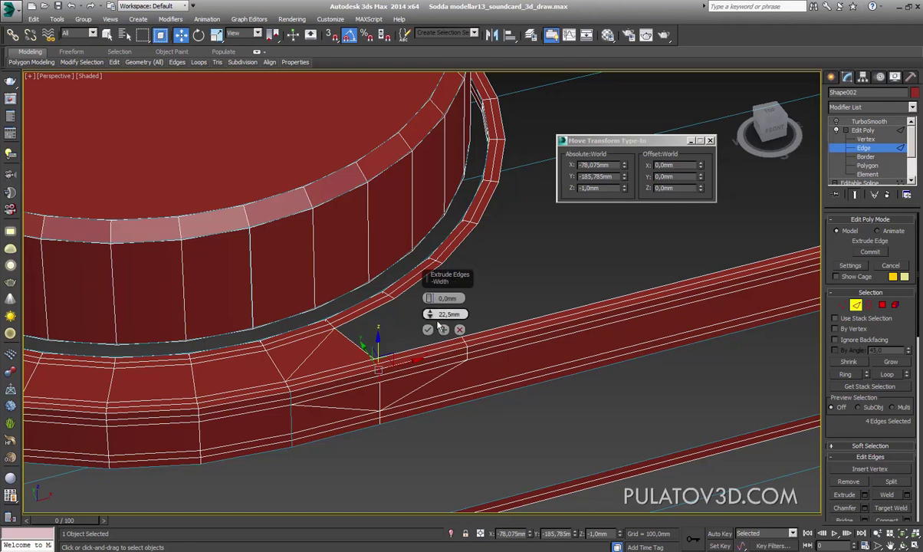
pyautogui.moveTo(429, 314); pyautogui.dragTo(450, 194)
pyautogui.moveTo(569, 354); pyautogui.dragTo(489, 400, button='middle')
pyautogui.click(428, 330)
# Move the lone strip-top vertex along X onto its partner at 56,814mm
pyautogui.click(843, 305)
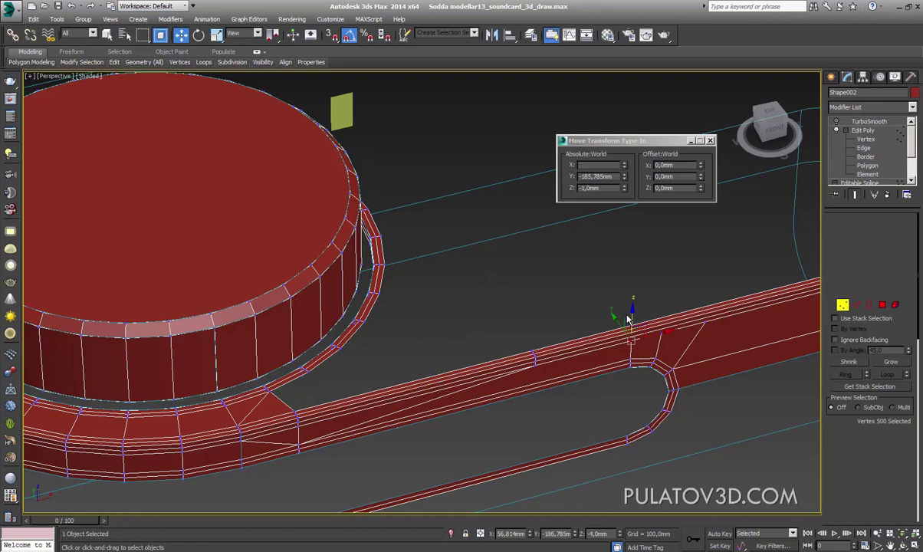
pyautogui.moveTo(550, 309); pyautogui.dragTo(522, 384)
pyautogui.scroll(4, 536, 374)
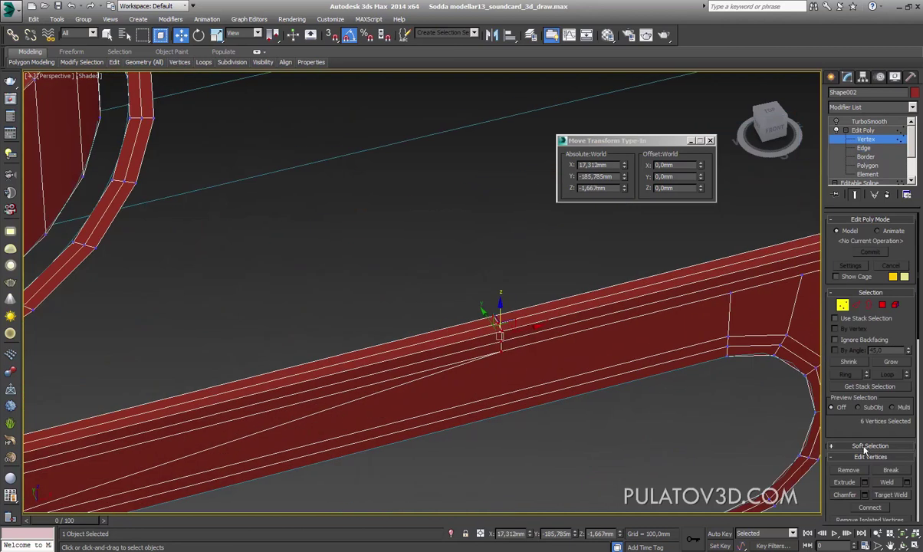
pyautogui.scroll(-3, 864, 451)
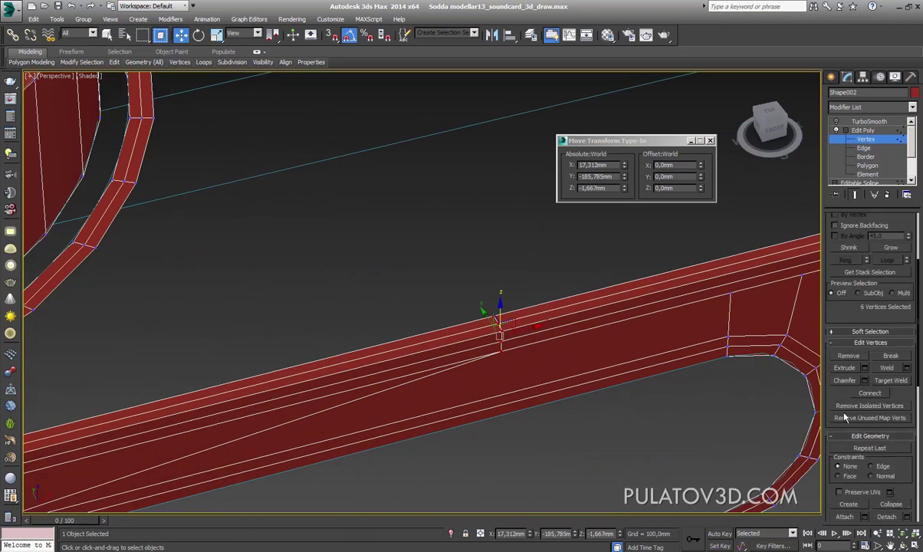
pyautogui.scroll(-1, 844, 417)
pyautogui.scroll(-2, 880, 430)
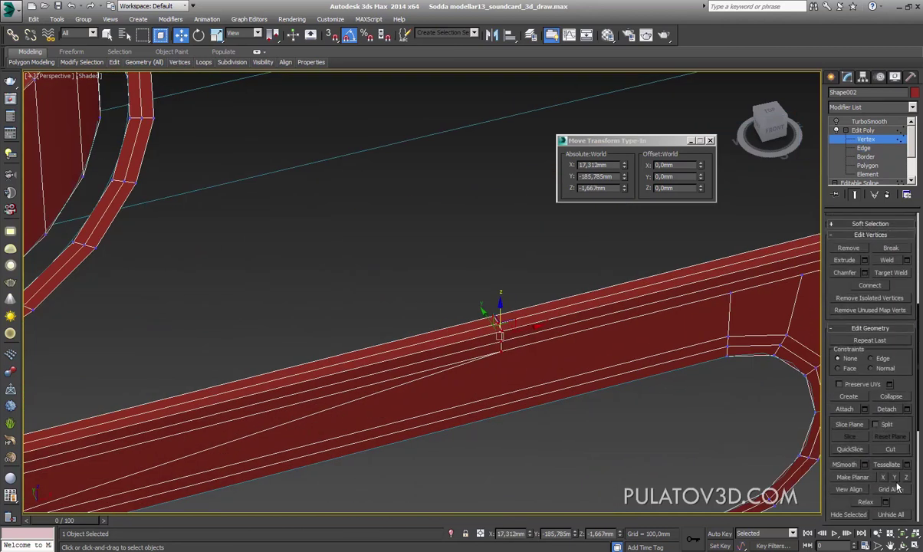
pyautogui.moveTo(749, 448)
pyautogui.keyDown('alt'); pyautogui.mouseDown(button='middle')
pyautogui.moveTo(536, 391)
pyautogui.moveTo(504, 337)
pyautogui.mouseUp(button='middle'); pyautogui.keyUp('alt')
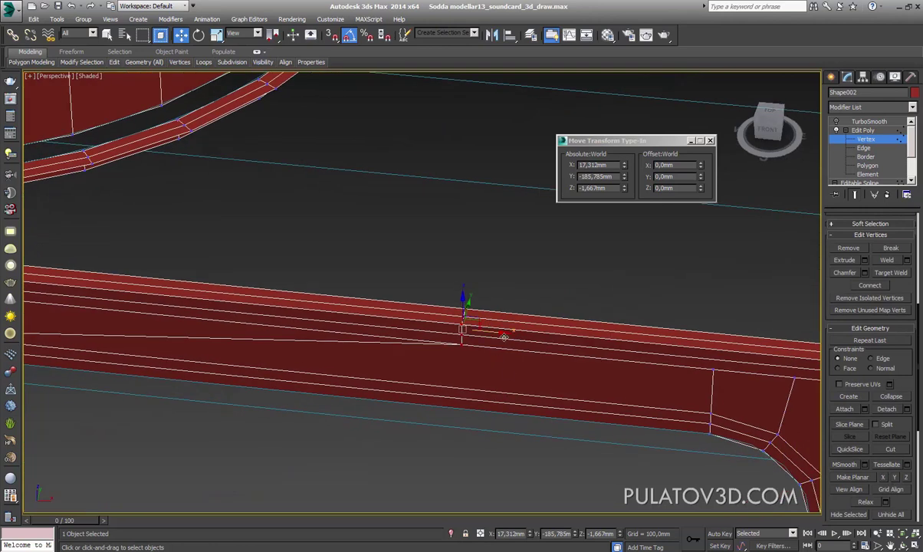
pyautogui.moveTo(414, 237); pyautogui.dragTo(497, 330)
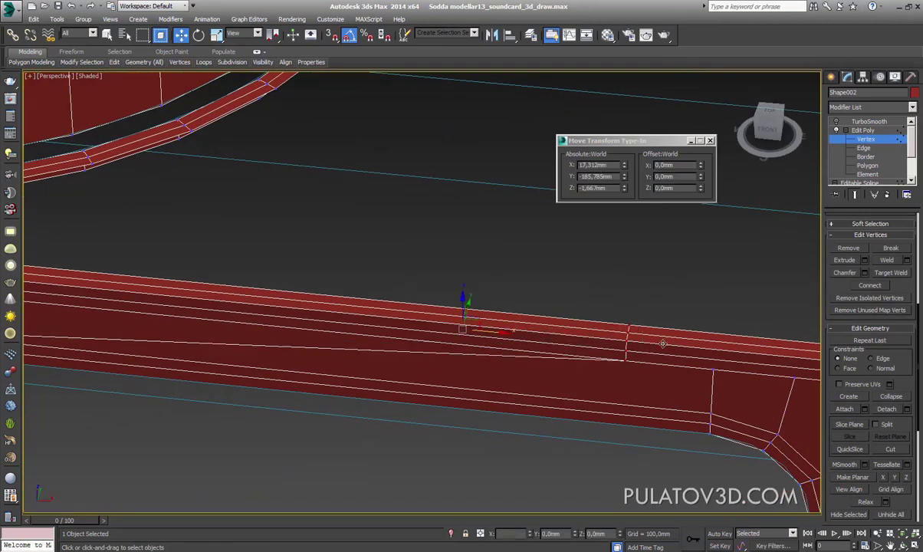
pyautogui.moveTo(537, 361)
pyautogui.keyDown('alt'); pyautogui.mouseDown(button='middle')
pyautogui.moveTo(631, 367)
pyautogui.moveTo(495, 337)
pyautogui.moveTo(473, 187)
pyautogui.mouseUp(button='middle'); pyautogui.keyUp('alt')
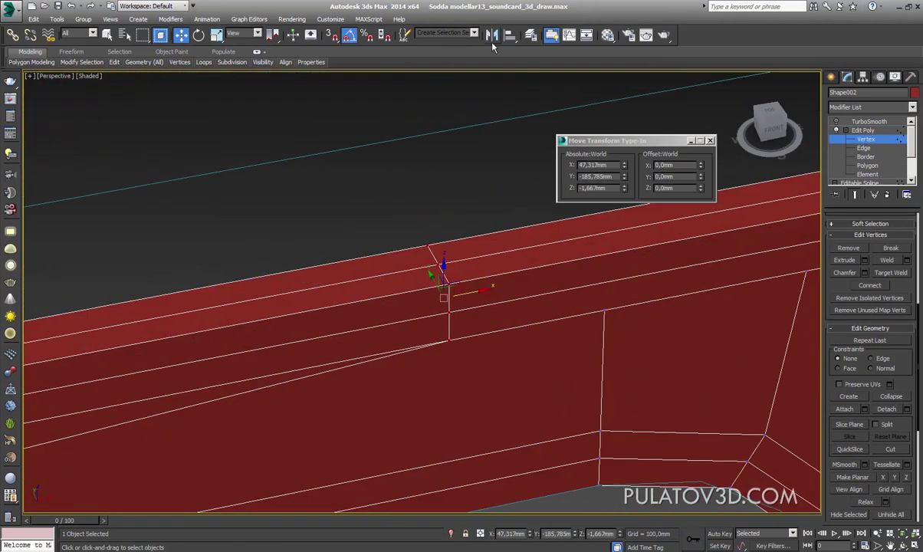
pyautogui.moveTo(457, 347); pyautogui.dragTo(613, 313)
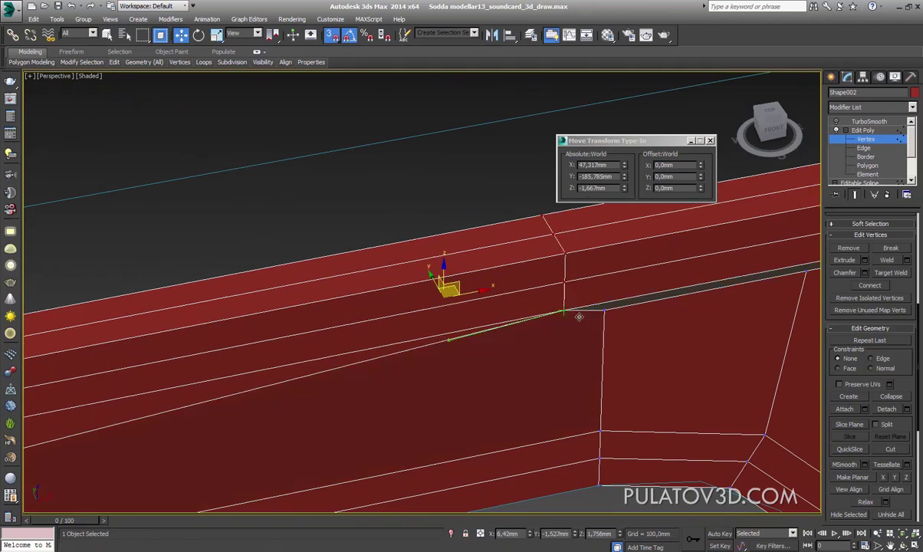
pyautogui.scroll(-5, 618, 322)
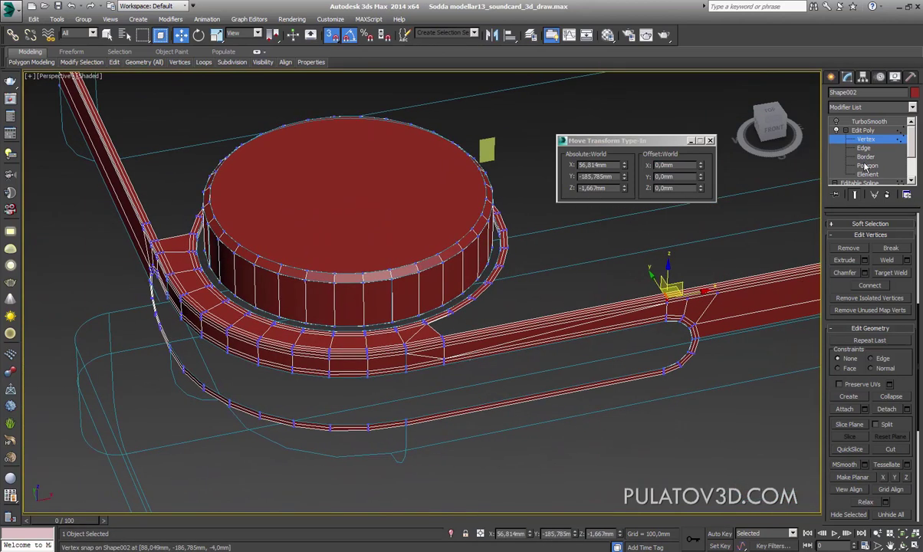
# Weld all vertices at 1,0mm, reducing the count from 522 to 509
pyautogui.hotkey('ctrl', 'a')
pyautogui.moveTo(775, 307); pyautogui.dragTo(701, 305, button='middle')
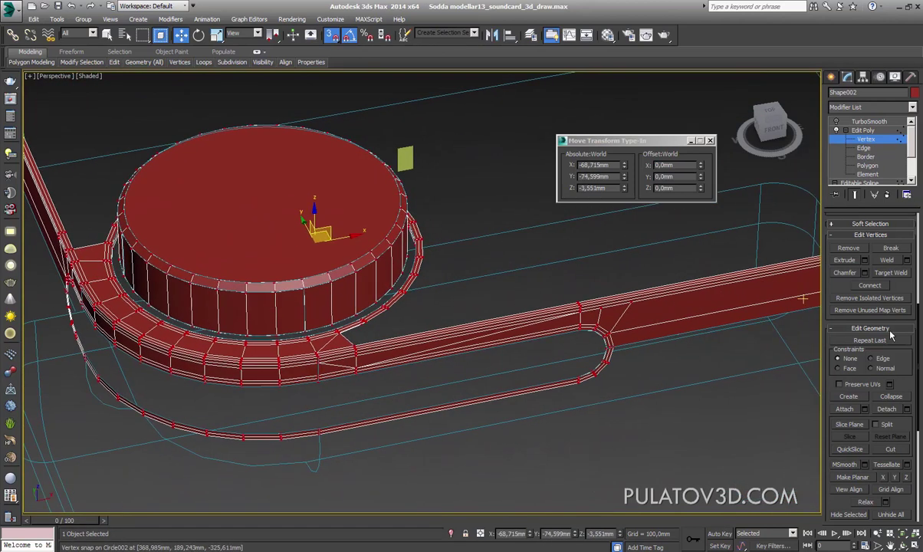
pyautogui.click(906, 260)
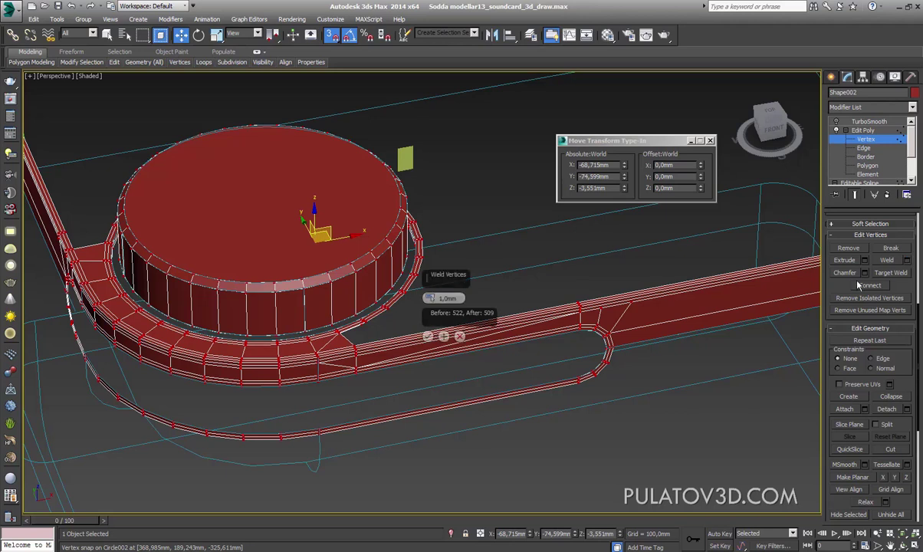
pyautogui.click(428, 335)
pyautogui.scroll(5, 440, 352)
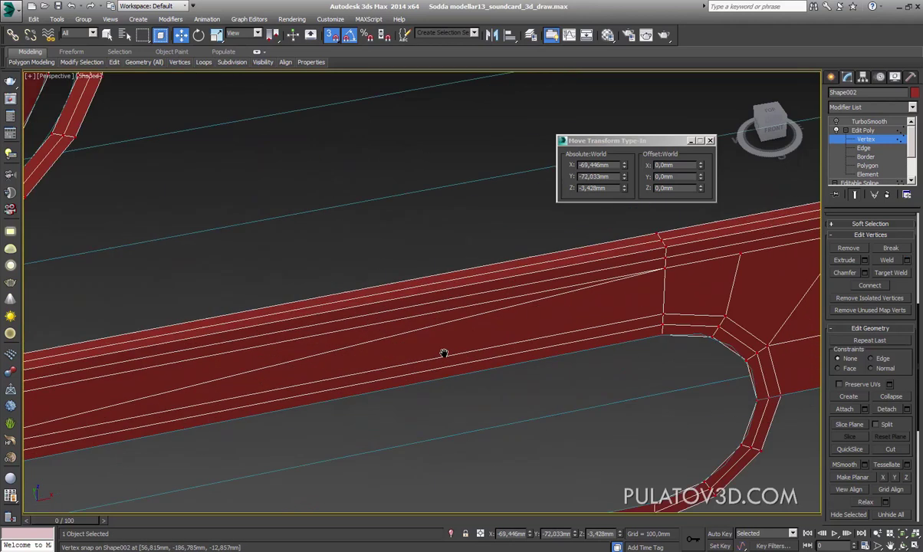
pyautogui.scroll(4, 399, 375)
pyautogui.scroll(2, 468, 296)
pyautogui.scroll(2, 452, 310)
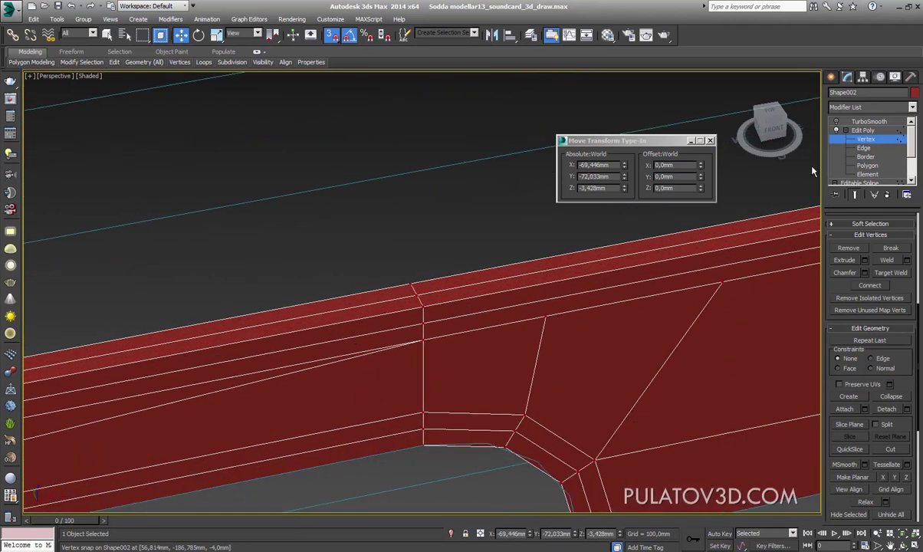
# Extrude the selected strip edges with a narrow 6,952mm width to add a thin band of faces
pyautogui.press('2')
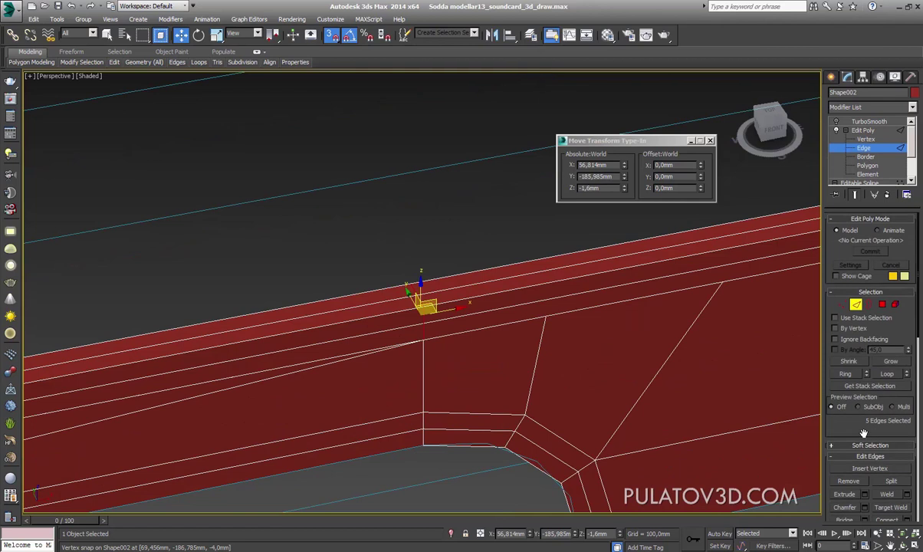
pyautogui.scroll(-3, 870, 433)
pyautogui.click(866, 429)
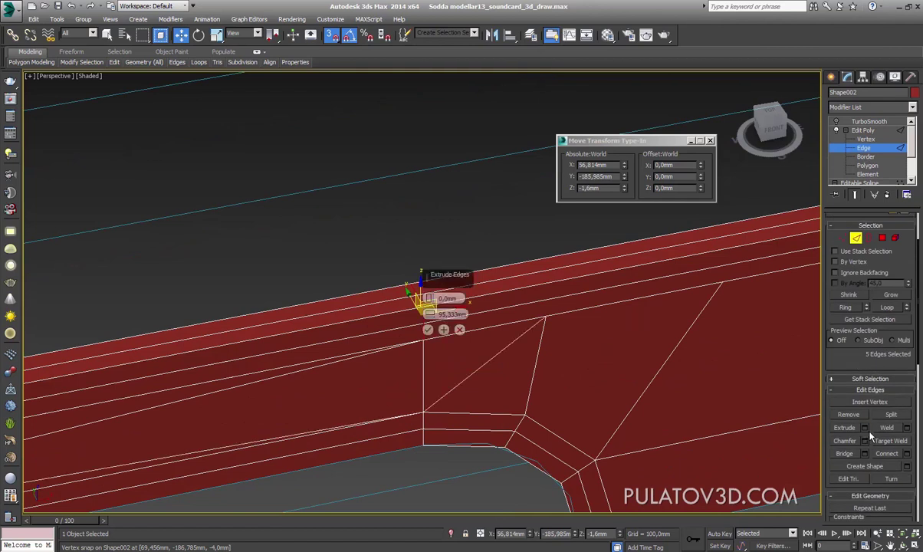
pyautogui.moveTo(427, 314); pyautogui.dragTo(451, 502)
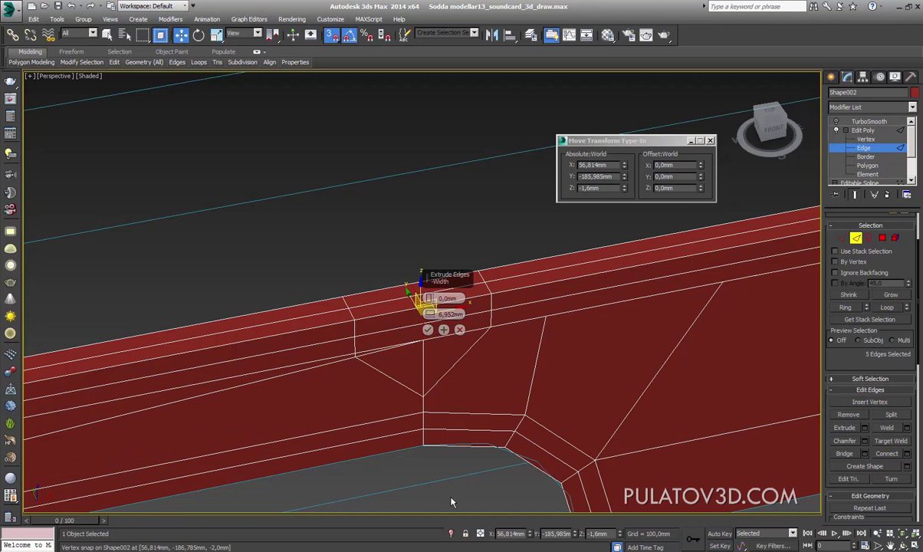
pyautogui.click(428, 329)
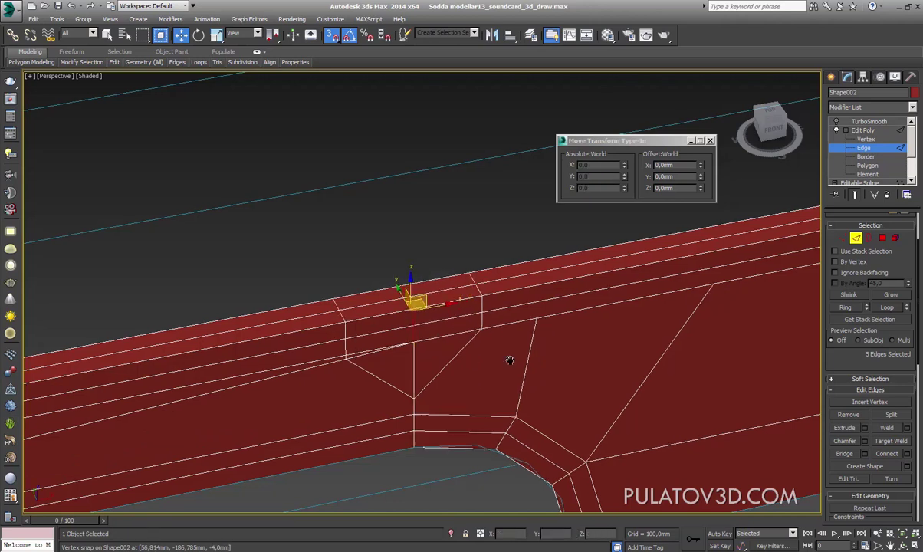
# In Vertex mode, region-select the new vertex at the left of the extruded faces
pyautogui.moveTo(509, 360); pyautogui.dragTo(417, 289, button='middle')
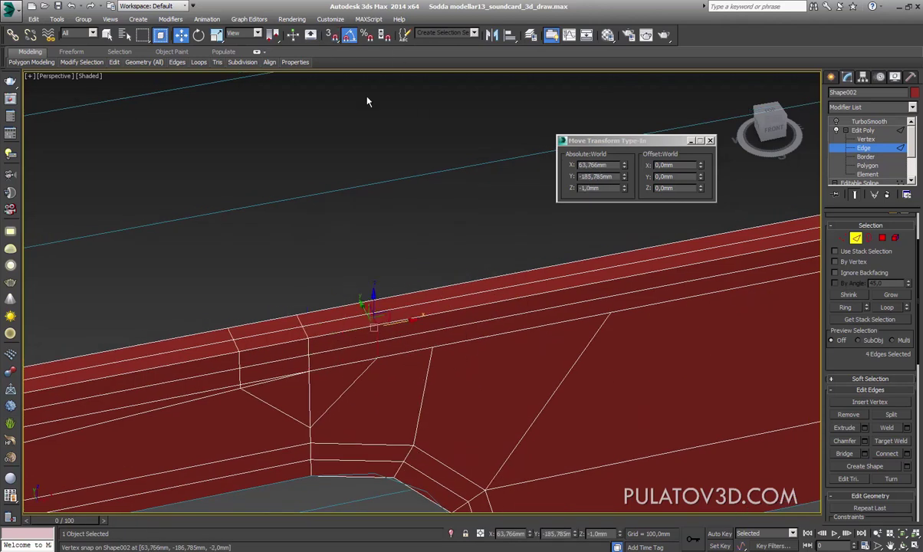
pyautogui.click(843, 238)
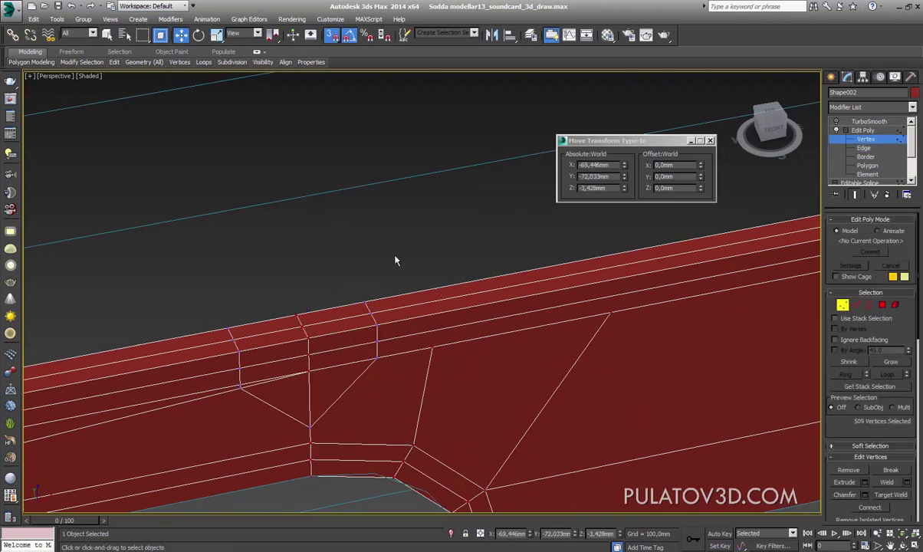
pyautogui.moveTo(417, 390); pyautogui.dragTo(411, 382)
pyautogui.scroll(-3, 891, 393)
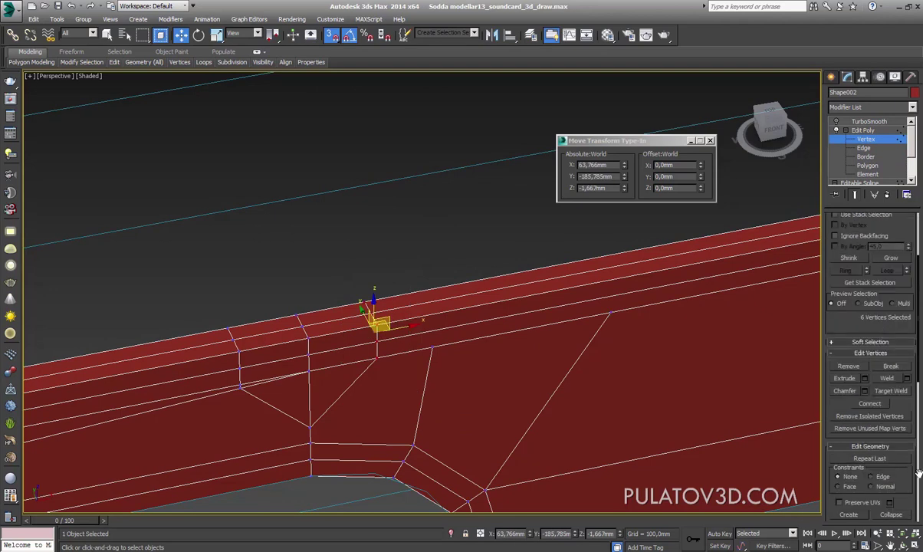
pyautogui.scroll(-3, 906, 365)
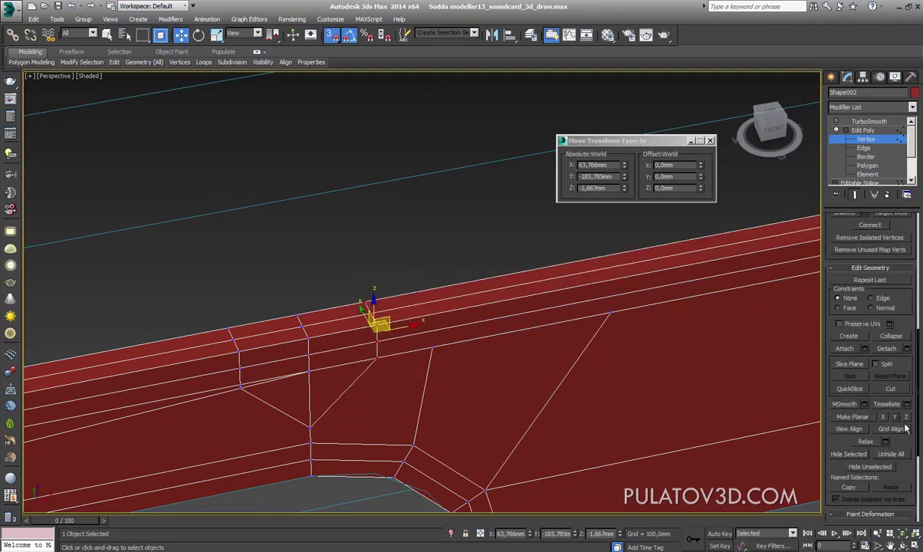
pyautogui.moveTo(197, 306); pyautogui.dragTo(263, 401)
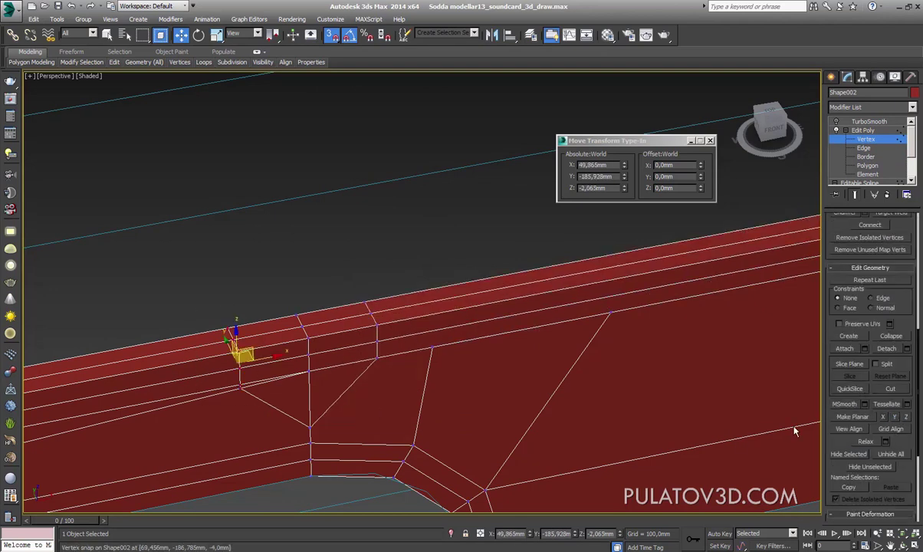
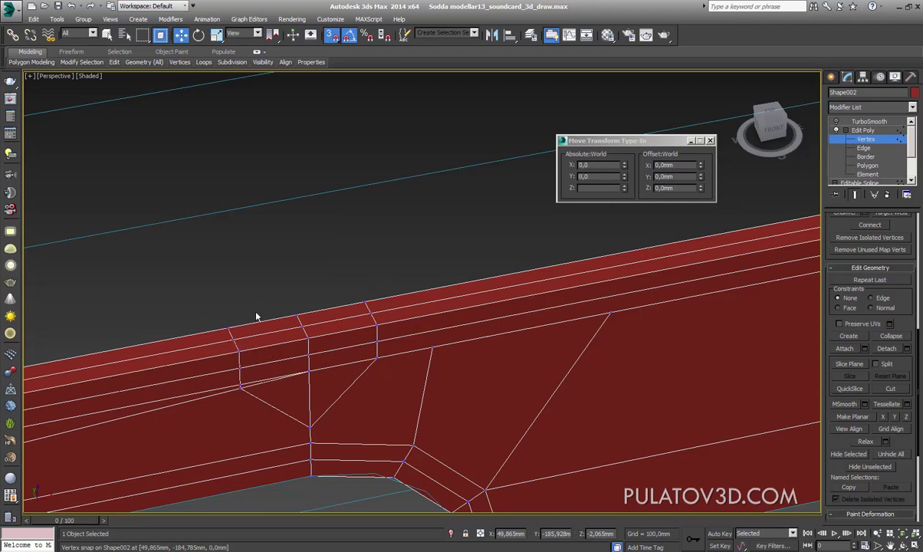
# Snap-move the strip's edges at the knob-ring junction onto their neighbouring vertices
pyautogui.press('2')
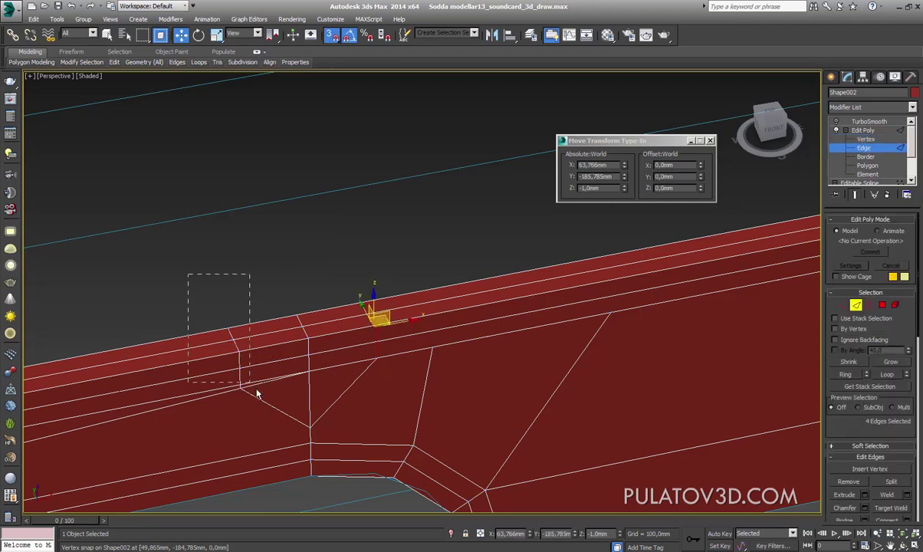
pyautogui.scroll(2, 258, 396)
pyautogui.scroll(2, 435, 336)
pyautogui.scroll(2, 406, 367)
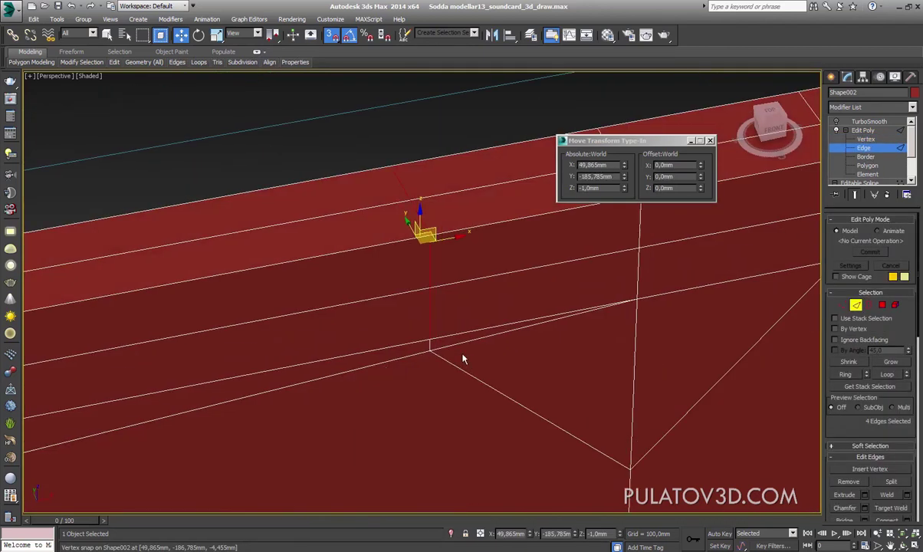
pyautogui.moveTo(432, 350)
pyautogui.mouseDown(button='middle')
pyautogui.moveTo(256, 367)
pyautogui.moveTo(273, 399)
pyautogui.mouseUp(button='middle')
pyautogui.moveTo(268, 328); pyautogui.dragTo(298, 333)
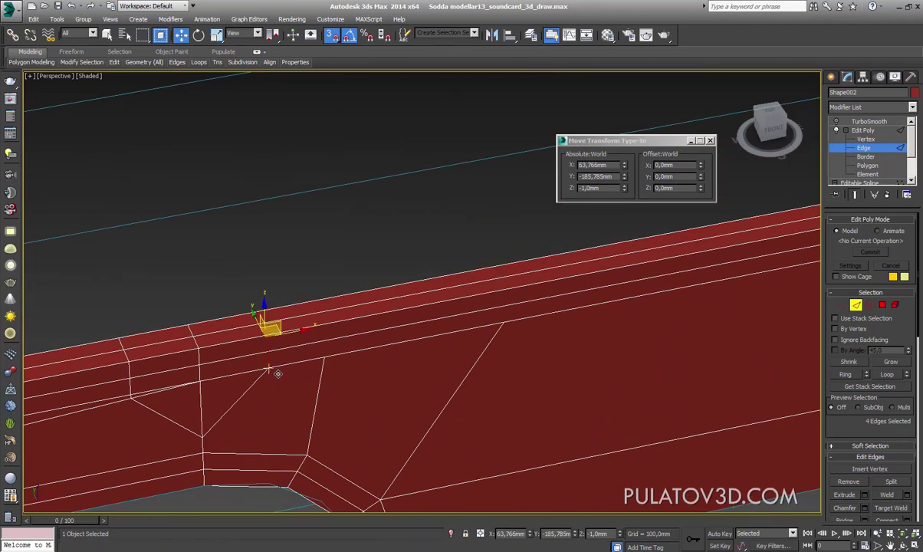
pyautogui.moveTo(276, 368)
pyautogui.mouseDown()
pyautogui.moveTo(423, 365)
pyautogui.moveTo(493, 336)
pyautogui.mouseUp()
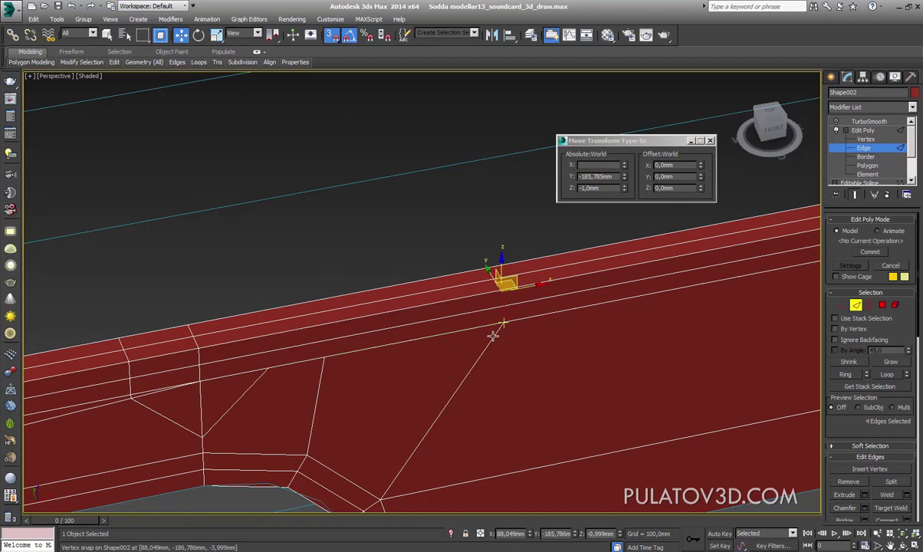
pyautogui.moveTo(175, 373)
pyautogui.mouseDown()
pyautogui.moveTo(201, 362)
pyautogui.moveTo(335, 371)
pyautogui.moveTo(324, 359)
pyautogui.mouseUp()
pyautogui.press('z')
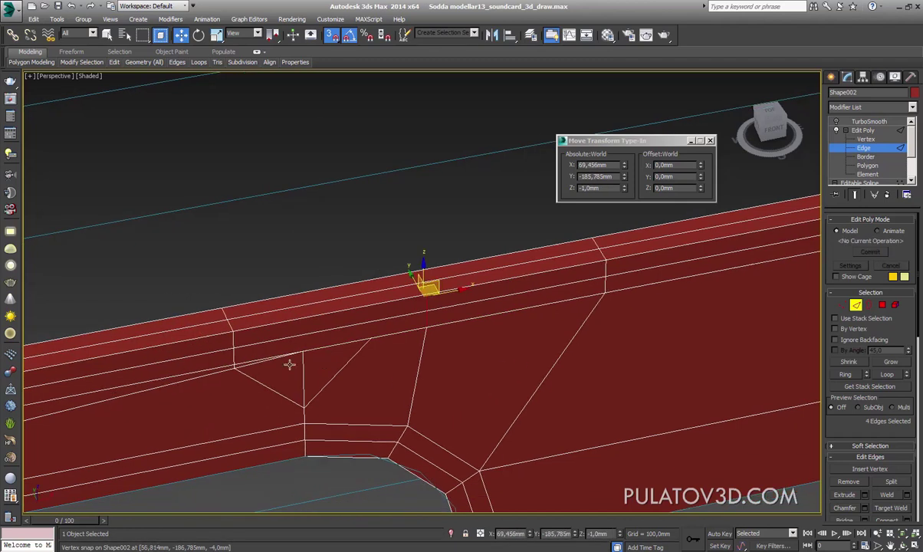
pyautogui.moveTo(163, 370); pyautogui.dragTo(158, 360)
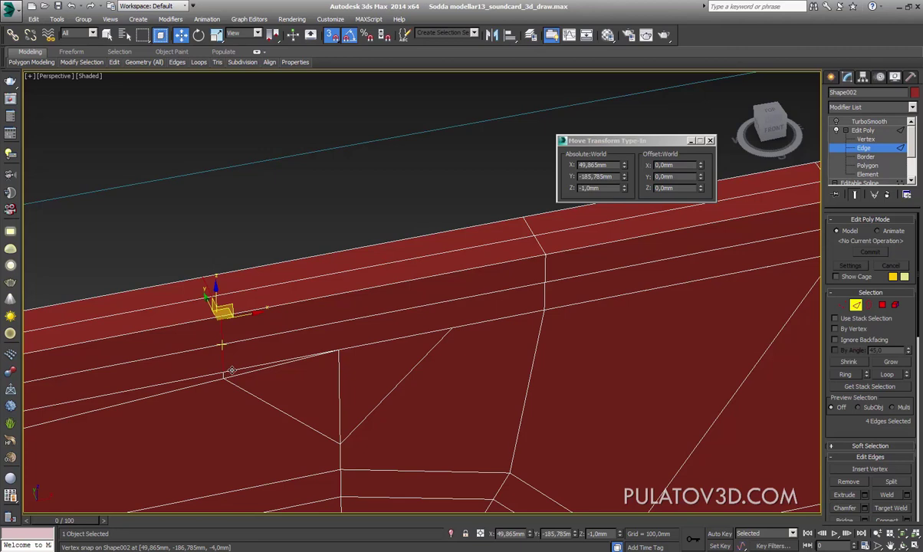
pyautogui.moveTo(230, 373); pyautogui.dragTo(458, 330)
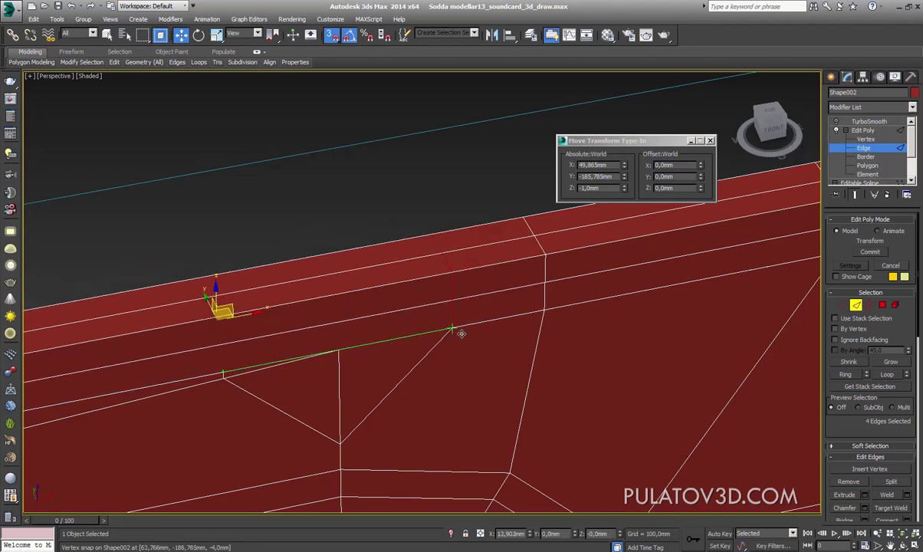
pyautogui.moveTo(458, 330)
pyautogui.mouseDown(button='middle')
pyautogui.moveTo(450, 312)
pyautogui.moveTo(467, 324)
pyautogui.mouseUp(button='middle')
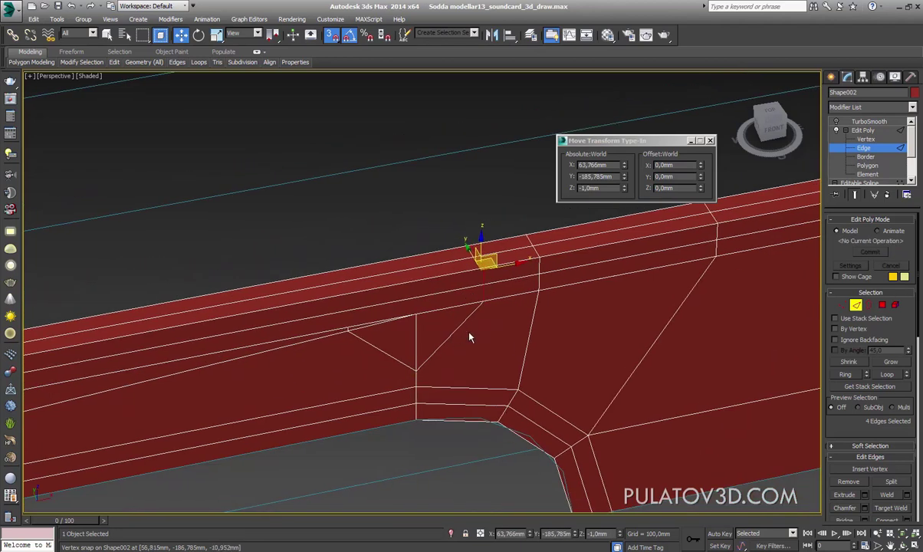
# Remove the two diagonal edges below the rim
pyautogui.click(460, 325)
pyautogui.hotkey('ctrl', 'BackSpace')
pyautogui.click(382, 350)
pyautogui.hotkey('ctrl', 'BackSpace')
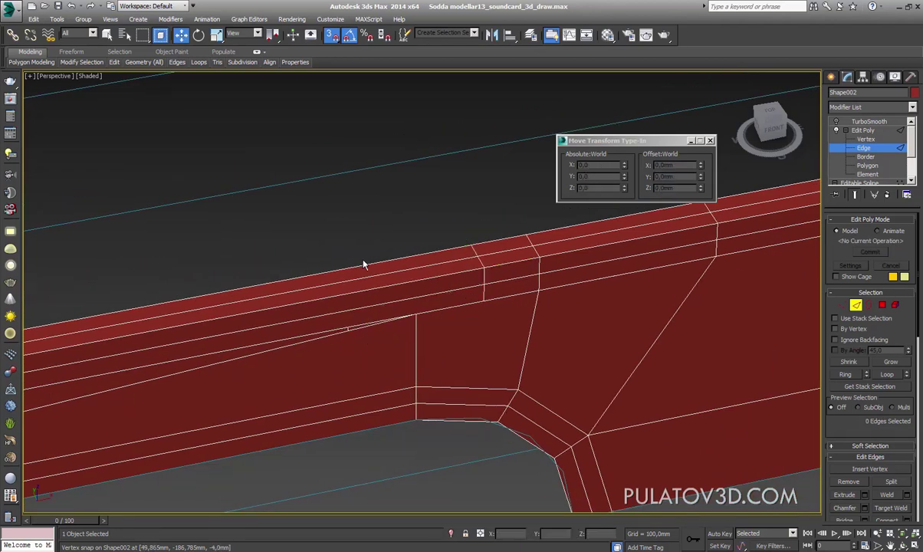
# Delete the stray leftover vertex and snap the remaining vertices left onto their neighbour
pyautogui.press('1')
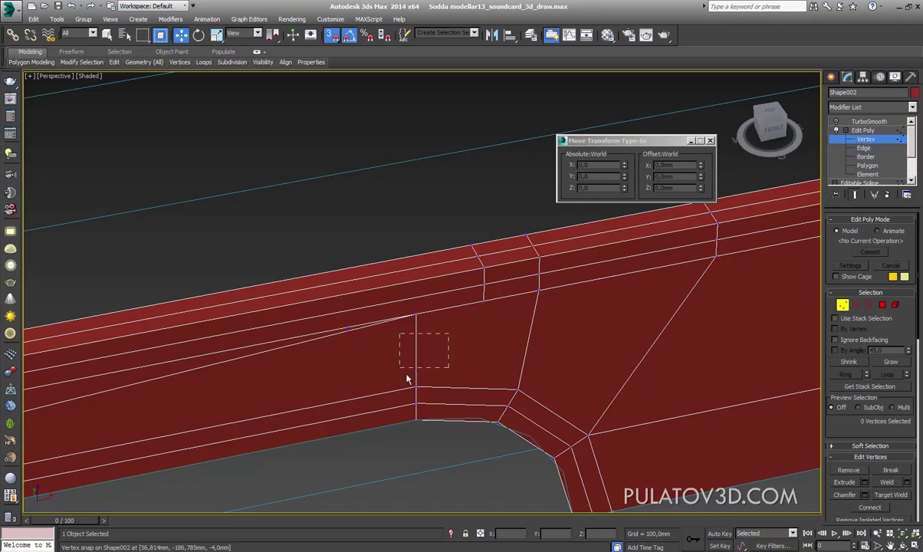
pyautogui.click(348, 330)
pyautogui.press('BackSpace')
pyautogui.scroll(1, 368, 337)
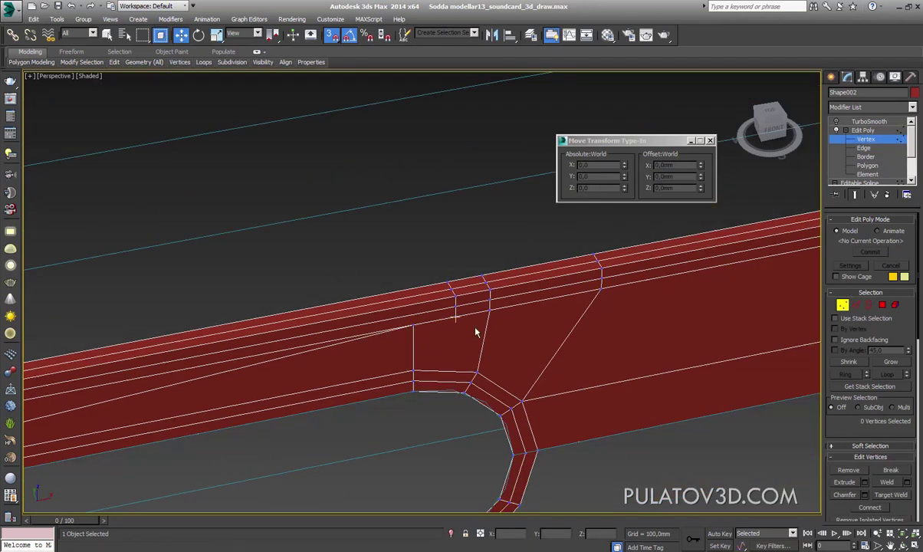
pyautogui.scroll(1, 447, 291)
pyautogui.moveTo(433, 310); pyautogui.dragTo(317, 334)
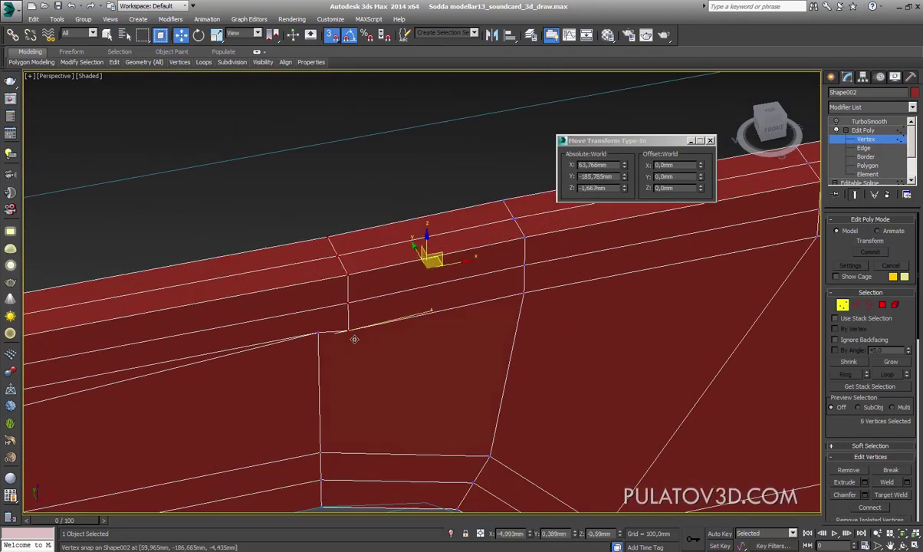
pyautogui.scroll(-5, 326, 358)
# Weld all the frame's vertices at 1.0mm, reducing the count from 521 to 516
pyautogui.scroll(1, 460, 330)
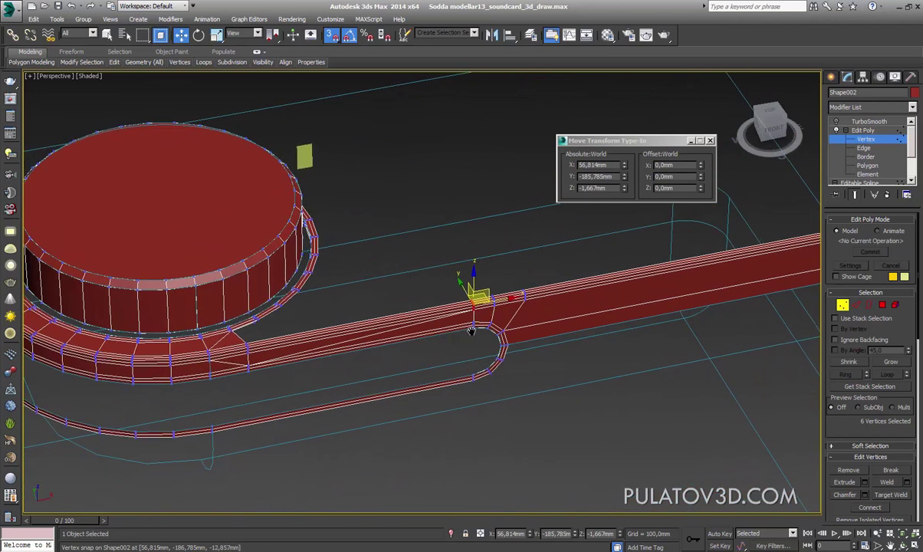
pyautogui.hotkey('ctrl', 'a')
pyautogui.scroll(-1, 870, 429)
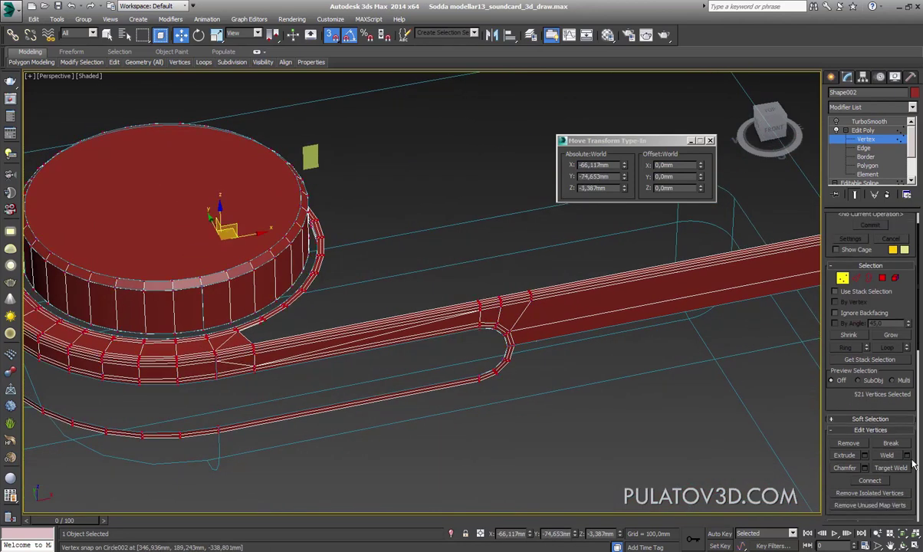
pyautogui.click(864, 455)
pyautogui.click(427, 335)
pyautogui.scroll(5, 435, 350)
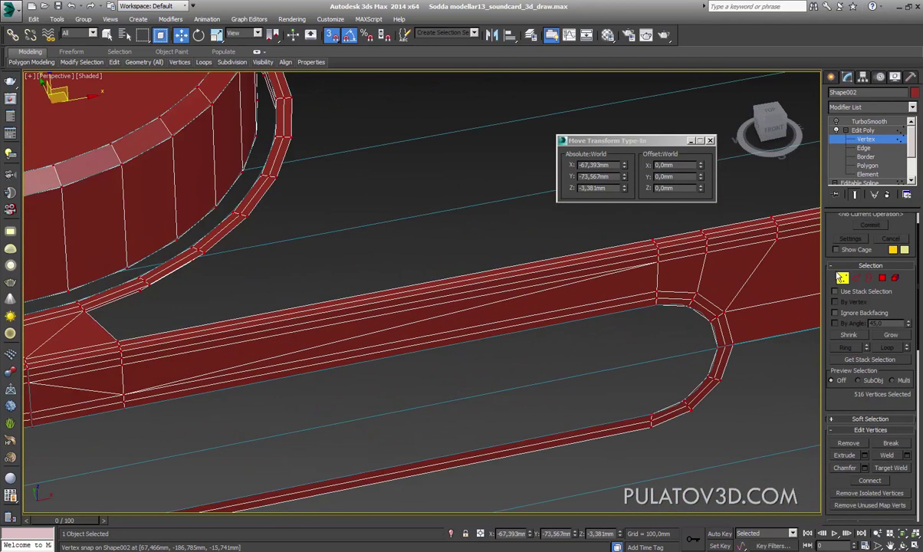
# Bring the strip's open end into a frontal view where it meets the knob ring
pyautogui.click(857, 278)
pyautogui.click(391, 310)
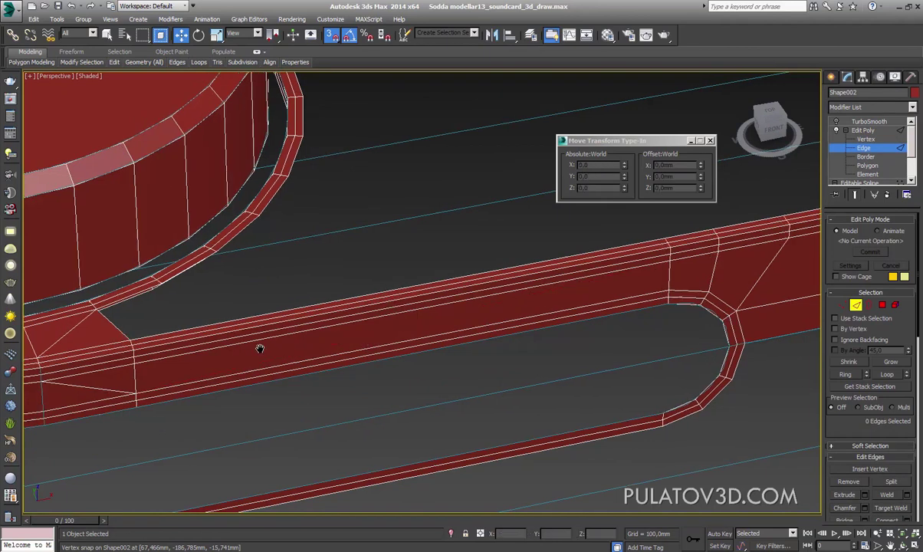
pyautogui.moveTo(257, 350); pyautogui.dragTo(371, 337, button='middle')
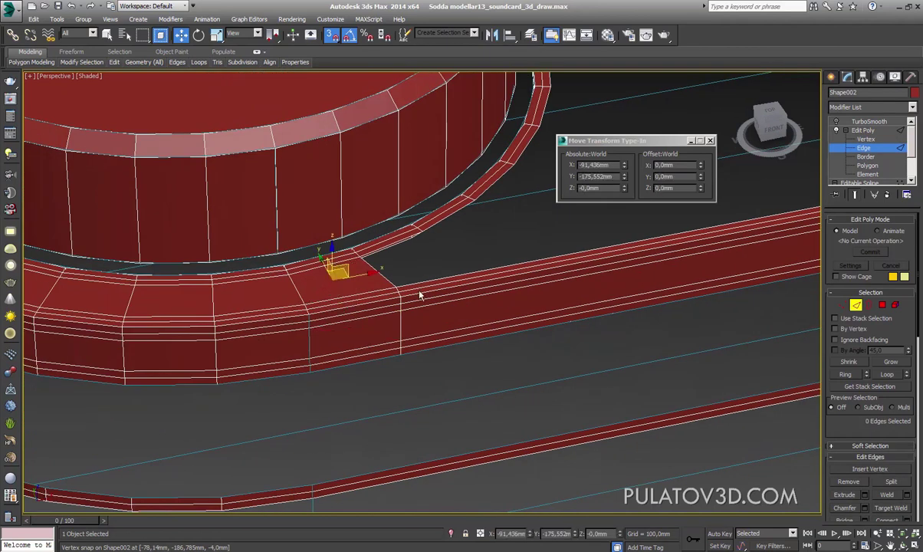
pyautogui.scroll(-5, 394, 283)
pyautogui.scroll(5, 476, 278)
pyautogui.moveTo(437, 335)
pyautogui.keyDown('alt'); pyautogui.mouseDown(button='middle')
pyautogui.moveTo(488, 303)
pyautogui.moveTo(508, 372)
pyautogui.moveTo(514, 336)
pyautogui.moveTo(482, 325)
pyautogui.moveTo(644, 334)
pyautogui.mouseUp(button='middle'); pyautogui.keyUp('alt')
pyautogui.scroll(-5, 483, 328)
pyautogui.scroll(4, 644, 333)
pyautogui.scroll(2, 484, 330)
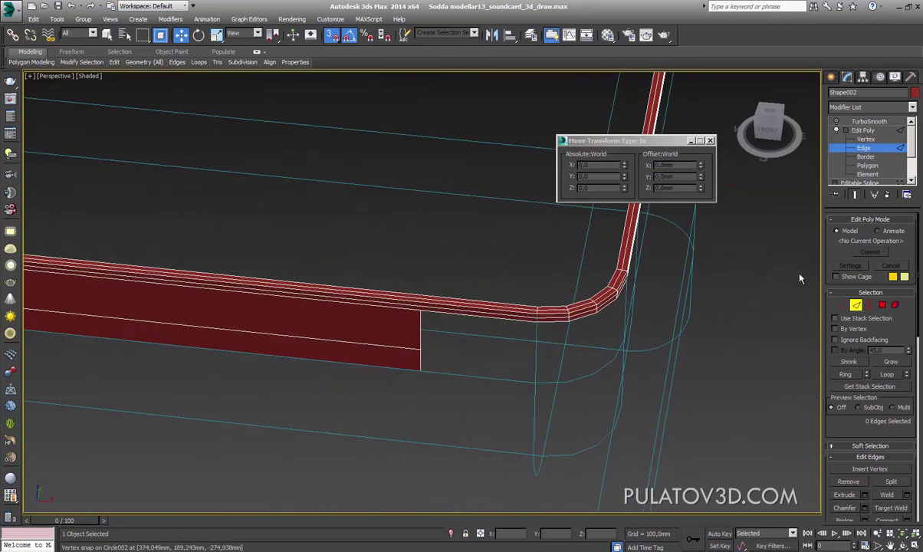
# Snap the strip's three end vertices to X 344,049mm, extending it to the rounded corner
pyautogui.click(843, 305)
pyautogui.moveTo(545, 249); pyautogui.dragTo(422, 366)
pyautogui.scroll(2, 416, 299)
pyautogui.scroll(2, 365, 305)
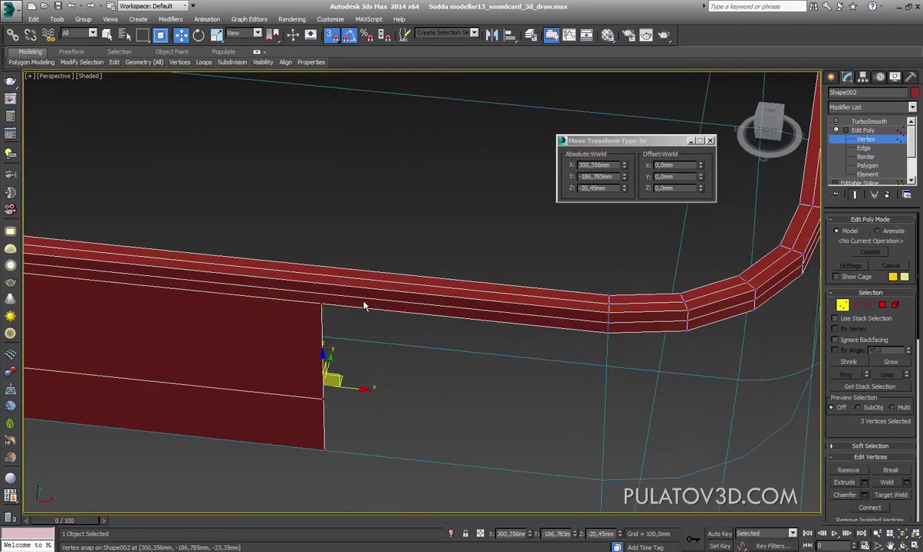
pyautogui.moveTo(329, 310); pyautogui.dragTo(608, 300)
pyautogui.moveTo(608, 301)
pyautogui.keyDown('alt'); pyautogui.mouseDown(button='middle')
pyautogui.moveTo(571, 360)
pyautogui.moveTo(598, 354)
pyautogui.mouseUp(button='middle'); pyautogui.keyUp('alt')
pyautogui.scroll(-5, 571, 360)
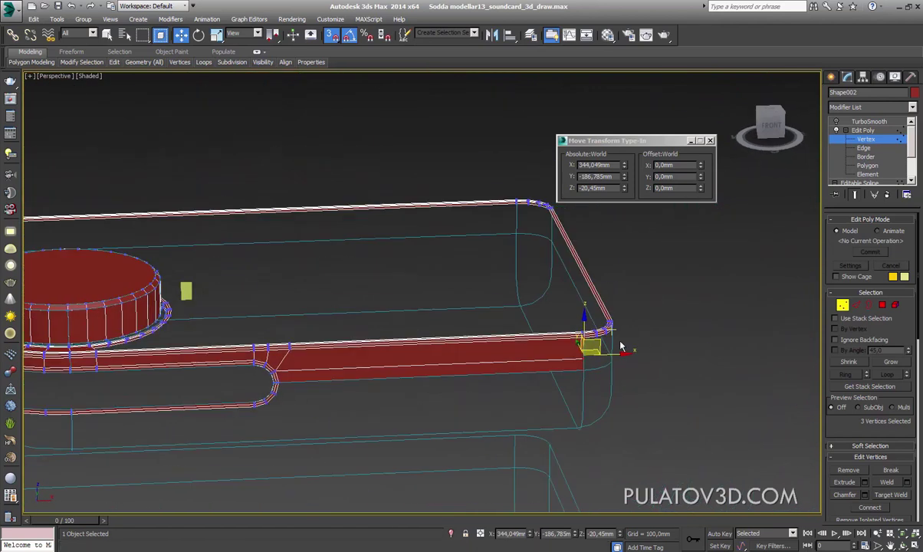
pyautogui.click(855, 304)
pyautogui.moveTo(746, 350)
pyautogui.keyDown('alt'); pyautogui.mouseDown(button='middle')
pyautogui.moveTo(540, 381)
pyautogui.moveTo(494, 327)
pyautogui.mouseUp(button='middle'); pyautogui.keyUp('alt')
pyautogui.scroll(3, 552, 318)
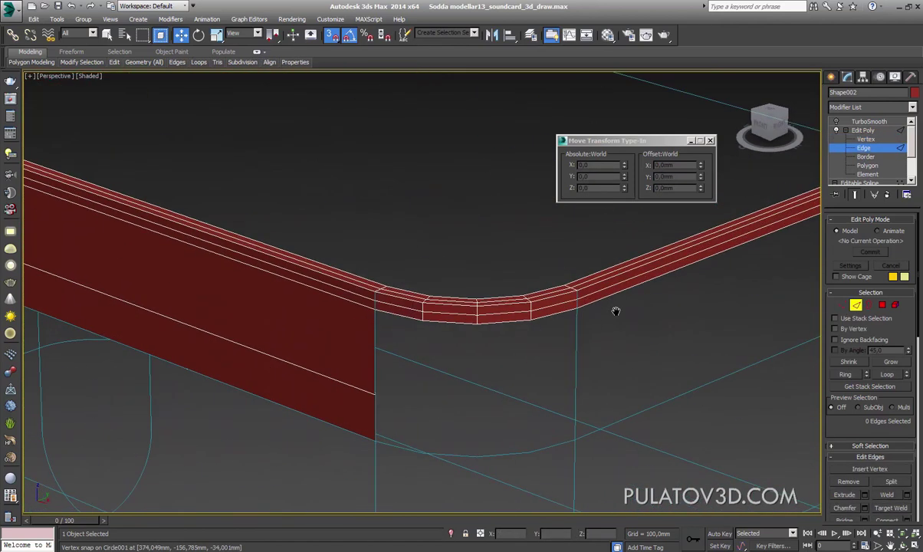
# Select the bottom edges of the strip all around the tray, including its corners
pyautogui.click(560, 322)
pyautogui.keyDown('ctrl'); pyautogui.click(529, 318); pyautogui.keyUp('ctrl')
pyautogui.keyDown('ctrl'); pyautogui.click(420, 322); pyautogui.keyUp('ctrl')
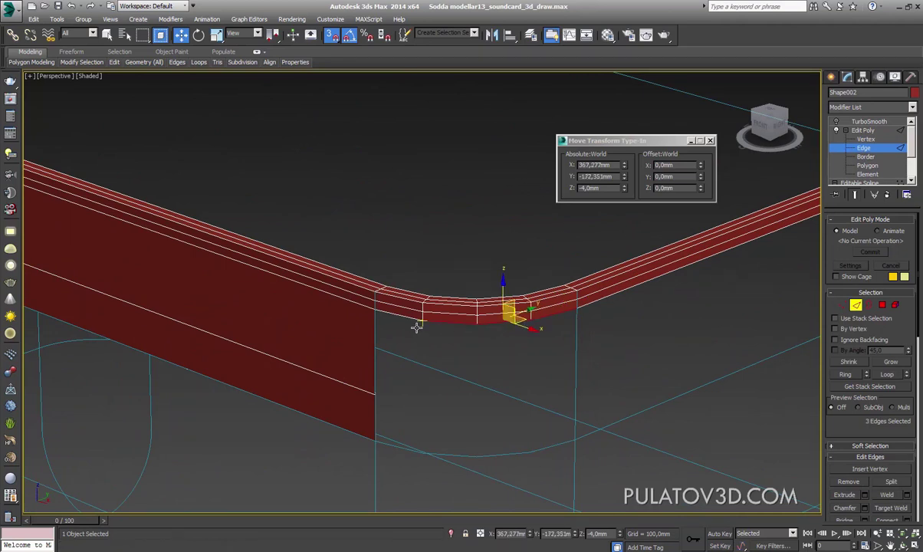
pyautogui.keyDown('ctrl'); pyautogui.click(416, 326); pyautogui.keyUp('ctrl')
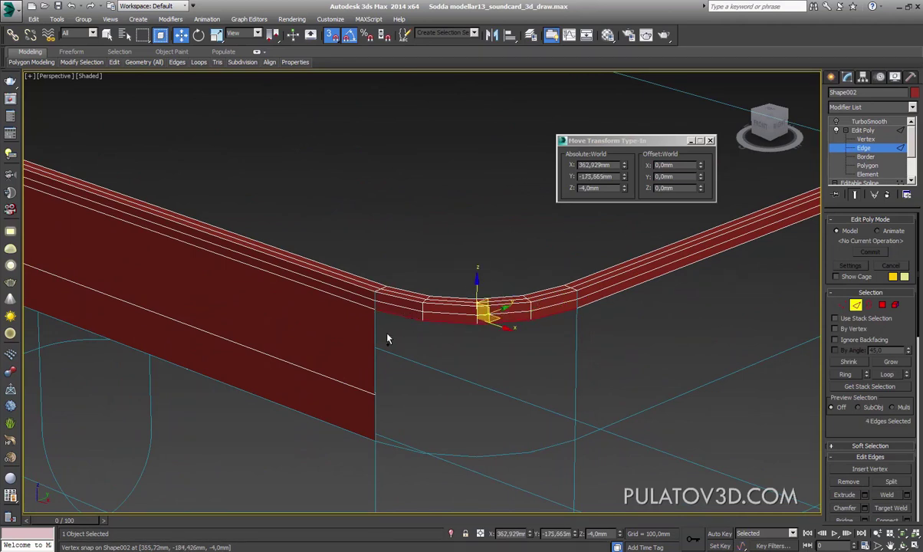
pyautogui.keyDown('ctrl'); pyautogui.click(602, 309); pyautogui.keyUp('ctrl')
pyautogui.scroll(-5, 601, 309)
pyautogui.moveTo(494, 381)
pyautogui.keyDown('alt'); pyautogui.mouseDown(button='middle')
pyautogui.moveTo(616, 420)
pyautogui.moveTo(576, 412)
pyautogui.mouseUp(button='middle'); pyautogui.keyUp('alt')
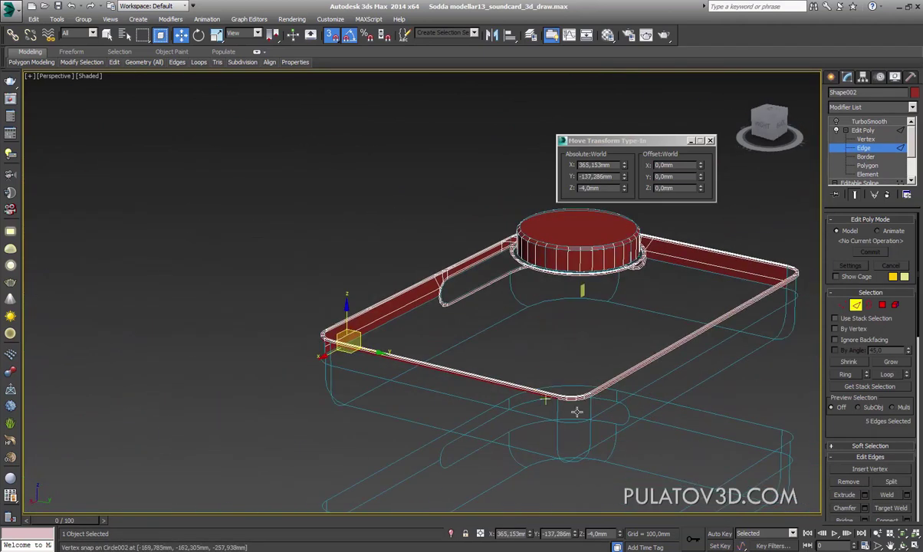
pyautogui.scroll(5, 577, 412)
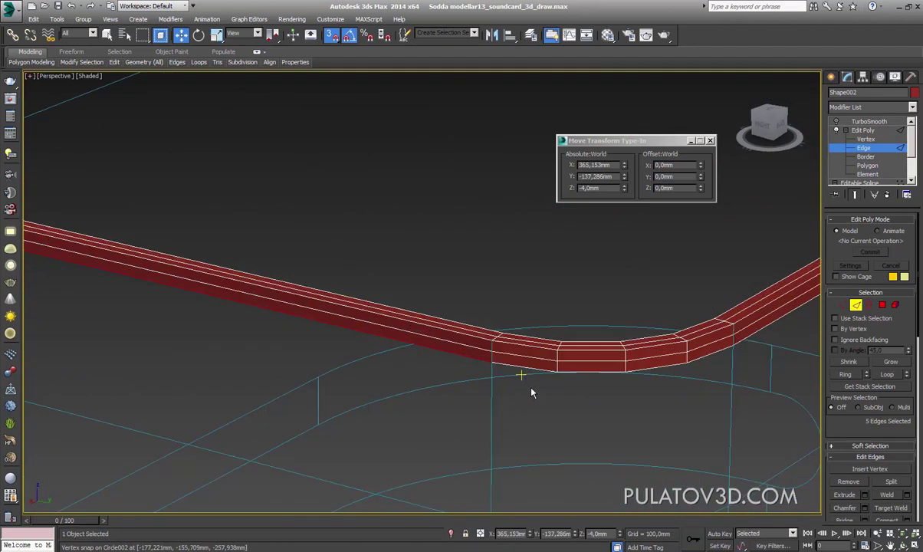
pyautogui.keyDown('ctrl'); pyautogui.click(591, 372); pyautogui.keyUp('ctrl')
pyautogui.keyDown('ctrl'); pyautogui.click(656, 368); pyautogui.keyUp('ctrl')
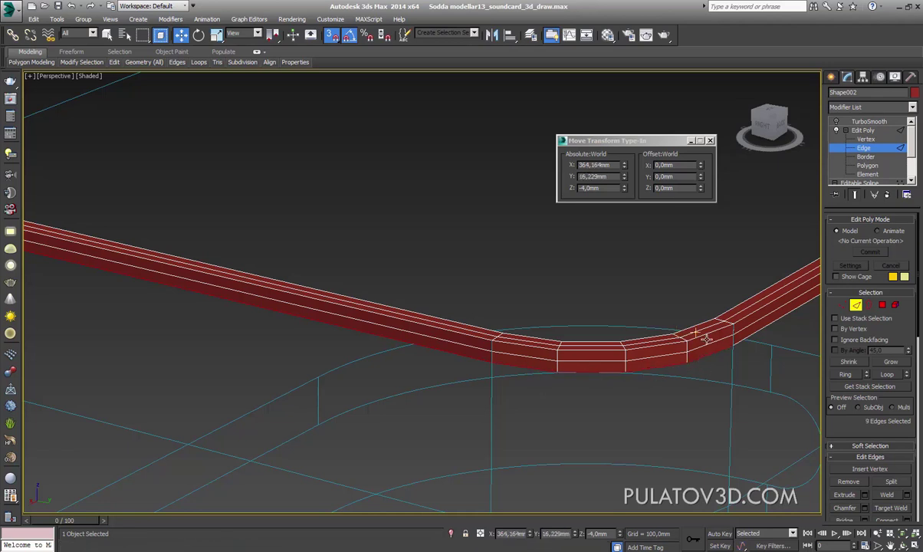
pyautogui.scroll(-5, 740, 351)
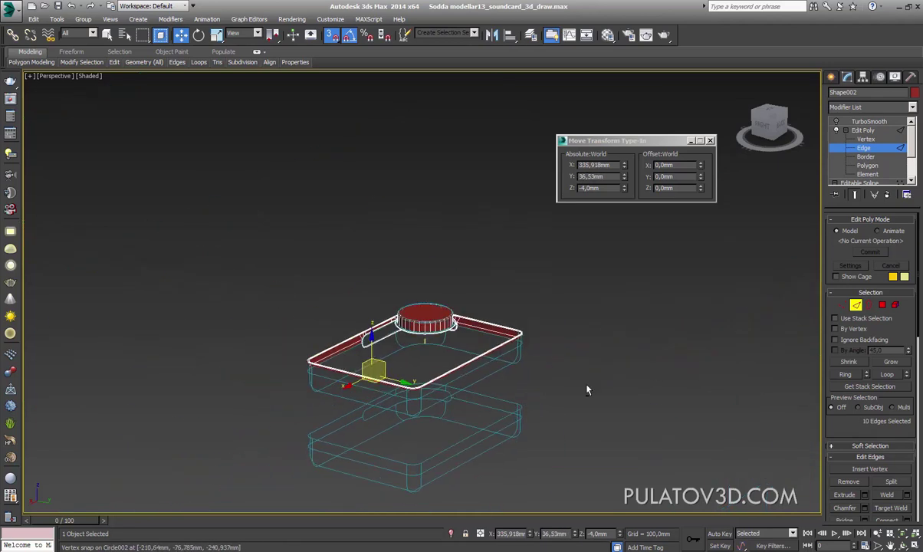
pyautogui.keyDown('alt'); pyautogui.moveTo(587, 387); pyautogui.dragTo(516, 380, button='middle'); pyautogui.keyUp('alt')
pyautogui.scroll(5, 510, 313)
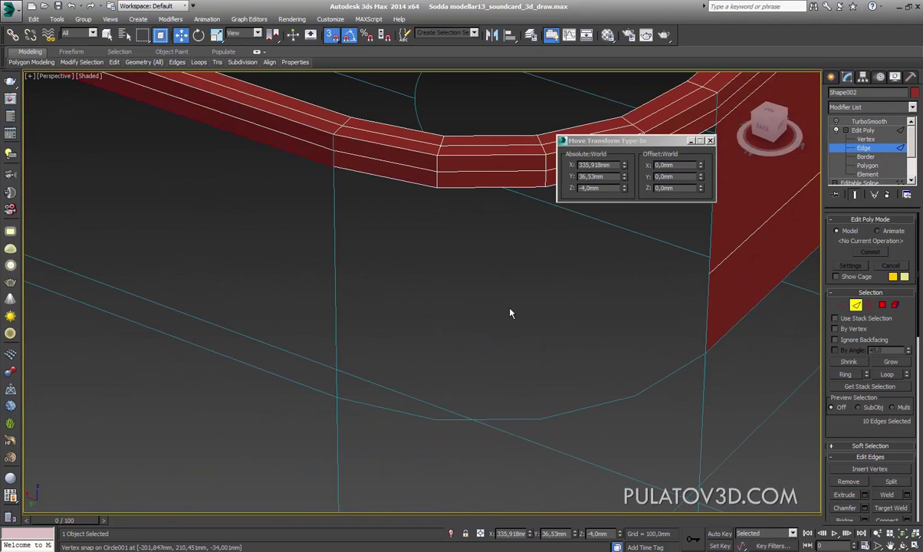
pyautogui.keyDown('ctrl'); pyautogui.click(420, 194); pyautogui.keyUp('ctrl')
# Shift-drag the selected bottom edges down to Z -34,001mm to form the side wall
pyautogui.keyDown('alt'); pyautogui.moveTo(505, 257); pyautogui.dragTo(359, 354, button='middle'); pyautogui.keyUp('alt')
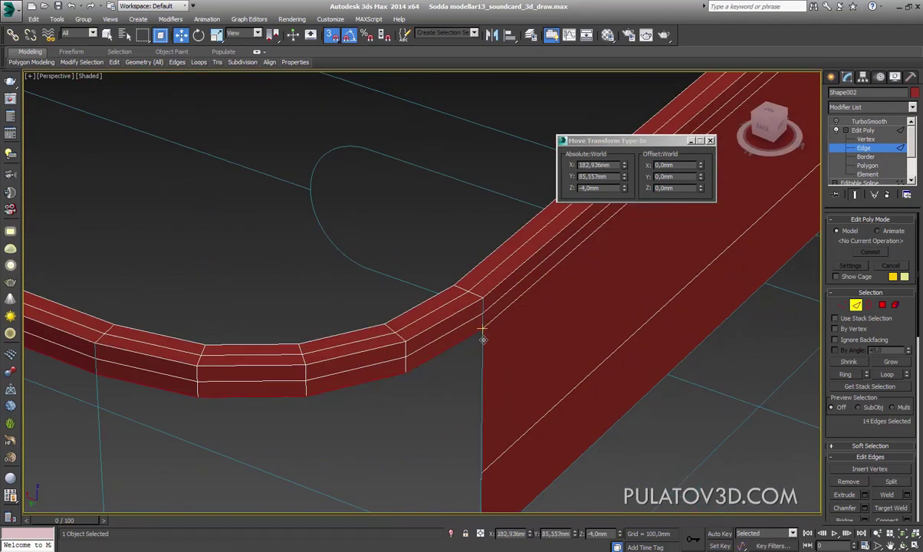
pyautogui.moveTo(484, 392)
pyautogui.mouseDown(button='middle')
pyautogui.moveTo(451, 325)
pyautogui.moveTo(435, 226)
pyautogui.mouseUp(button='middle')
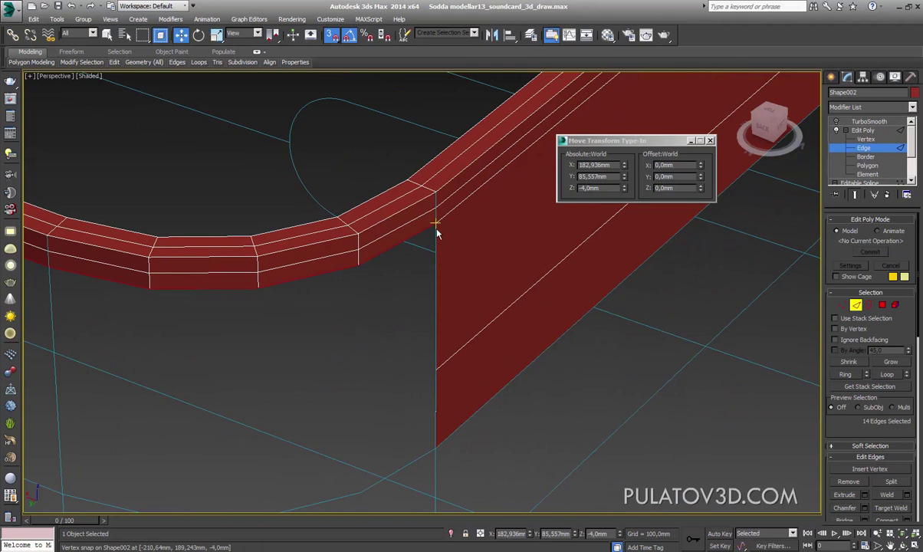
pyautogui.keyDown('shift'); pyautogui.moveTo(447, 285); pyautogui.dragTo(438, 458); pyautogui.keyUp('shift')
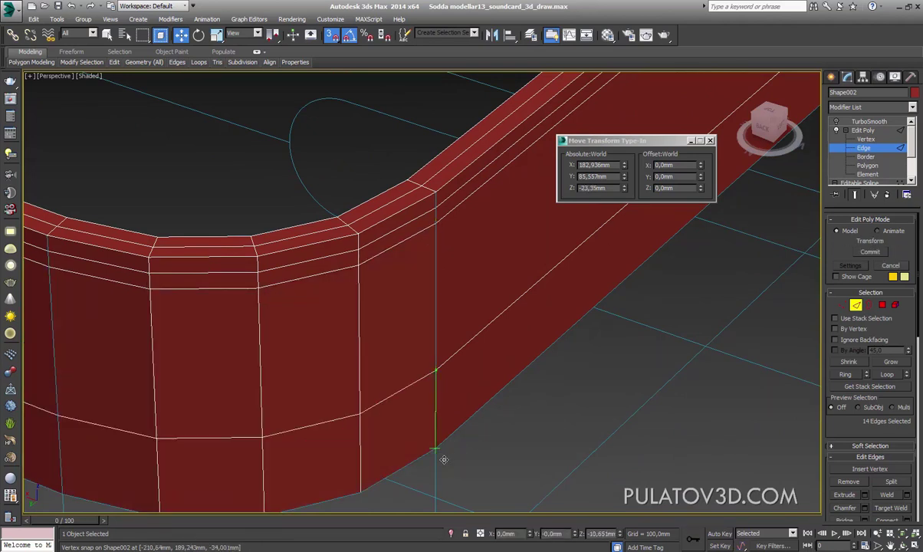
pyautogui.scroll(-3, 443, 445)
pyautogui.scroll(-3, 476, 422)
pyautogui.scroll(-2, 495, 391)
pyautogui.keyDown('alt'); pyautogui.moveTo(485, 373); pyautogui.dragTo(377, 354, button='middle'); pyautogui.keyUp('alt')
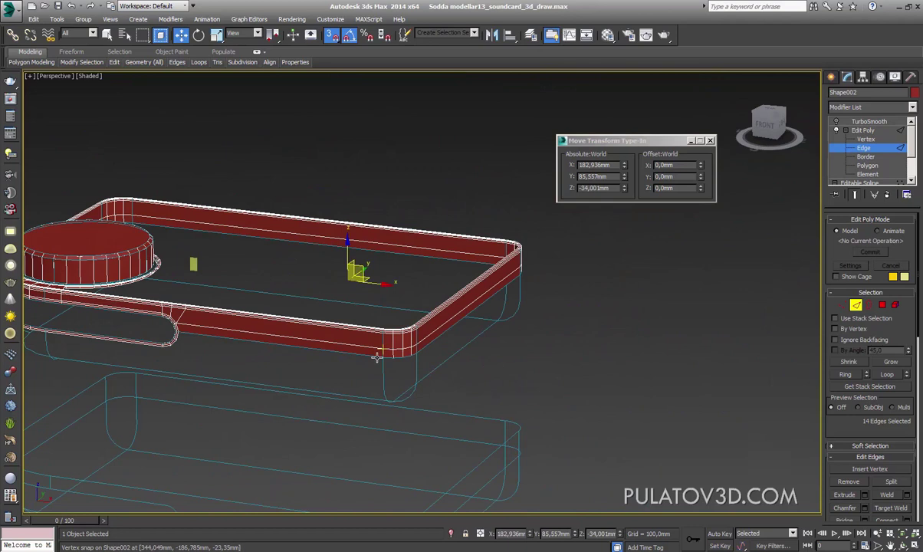
pyautogui.scroll(4, 589, 265)
# Weld all of Shape002's vertices at a 1,0mm threshold, cutting 546 vertices to 541
pyautogui.press('1')
pyautogui.scroll(-4, 536, 322)
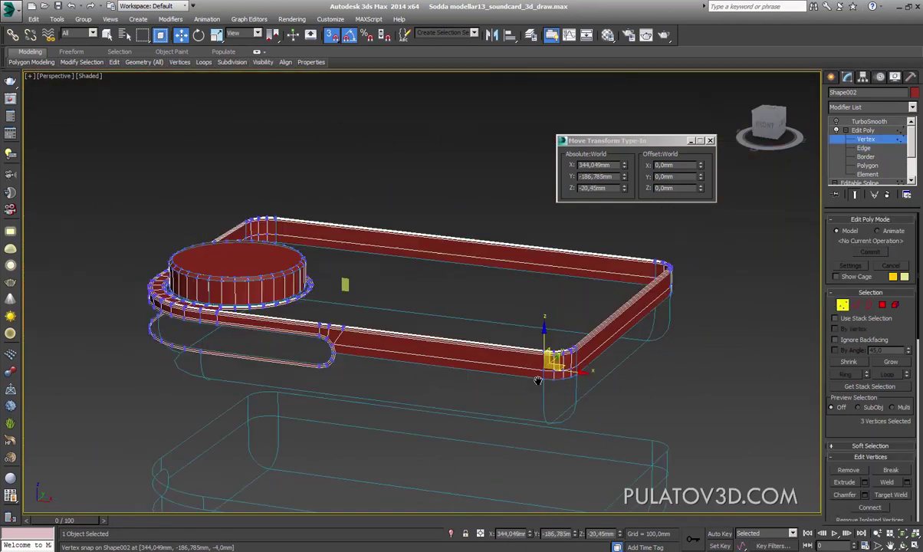
pyautogui.keyDown('alt'); pyautogui.moveTo(536, 330); pyautogui.dragTo(489, 369, button='middle'); pyautogui.keyUp('alt')
pyautogui.hotkey('ctrl', 'a')
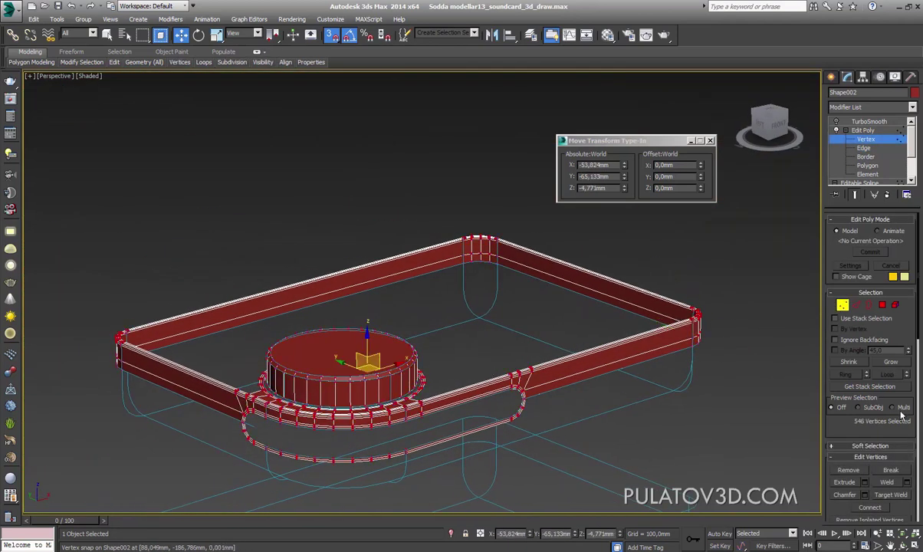
pyautogui.scroll(-3, 867, 344)
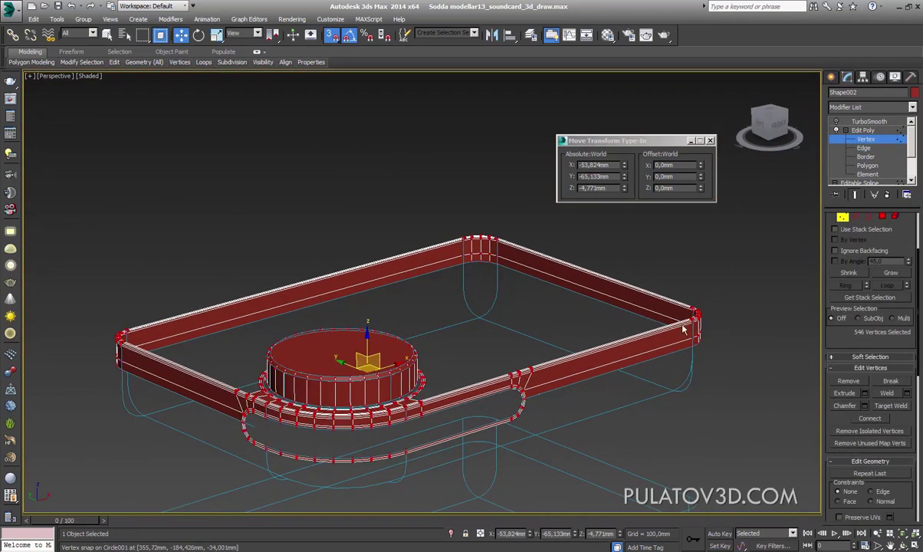
pyautogui.click(907, 393)
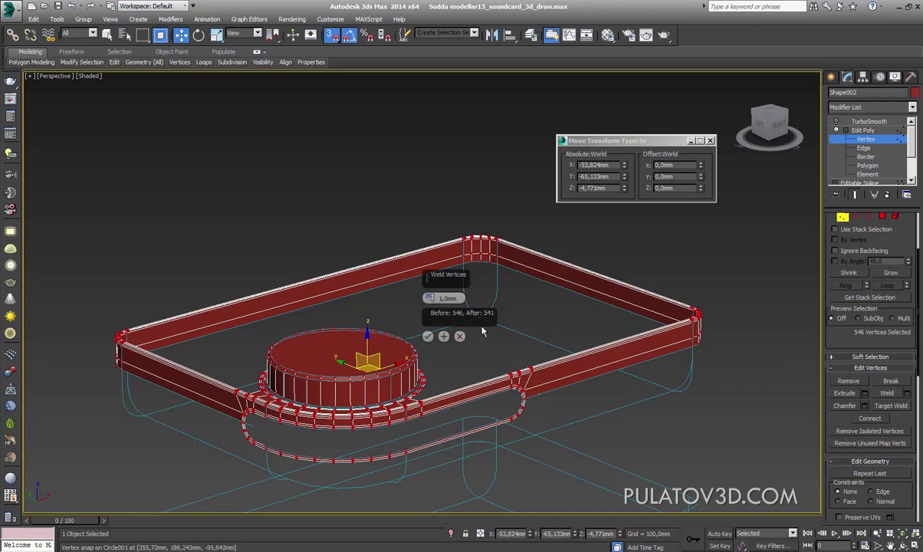
pyautogui.click(428, 336)
pyautogui.moveTo(537, 337); pyautogui.dragTo(560, 364)
pyautogui.scroll(5, 503, 359)
pyautogui.moveTo(504, 359)
pyautogui.mouseDown(button='middle')
pyautogui.moveTo(443, 369)
pyautogui.moveTo(420, 386)
pyautogui.moveTo(552, 354)
pyautogui.moveTo(634, 367)
pyautogui.mouseUp(button='middle')
pyautogui.scroll(-4, 443, 369)
pyautogui.scroll(-3, 420, 385)
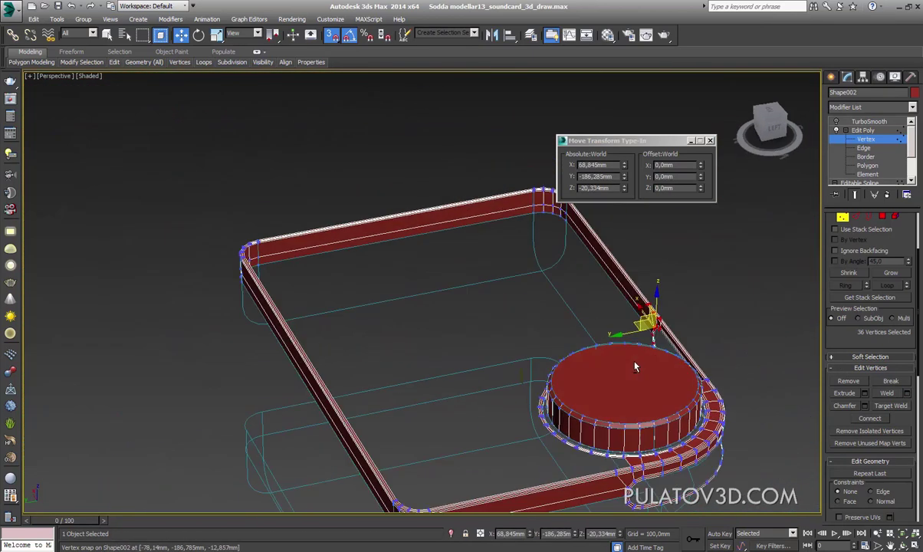
# Select the vertices at the box corner and around the knob
pyautogui.moveTo(379, 320)
pyautogui.keyDown('alt'); pyautogui.mouseDown(button='middle')
pyautogui.moveTo(412, 319)
pyautogui.moveTo(500, 412)
pyautogui.mouseUp(button='middle'); pyautogui.keyUp('alt')
pyautogui.moveTo(526, 330); pyautogui.dragTo(411, 462)
pyautogui.scroll(6, 412, 462)
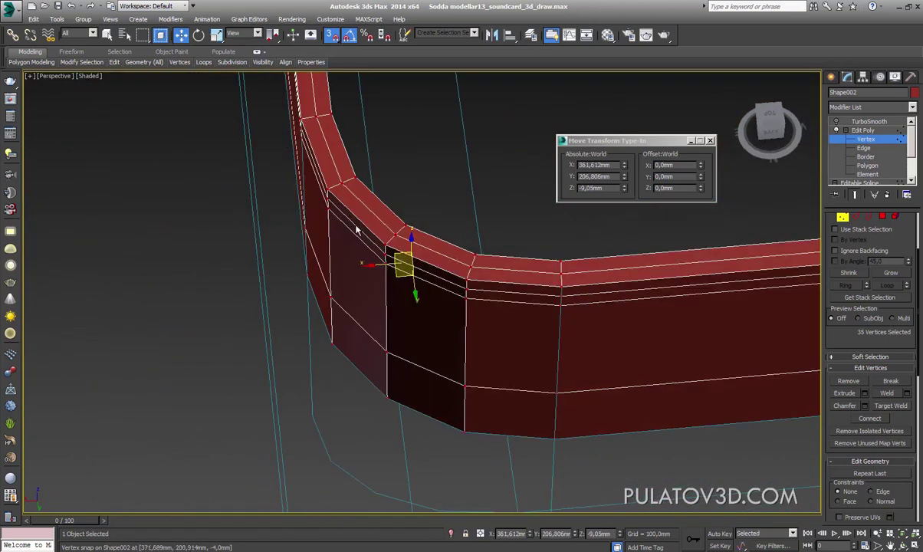
pyautogui.scroll(-5, 658, 311)
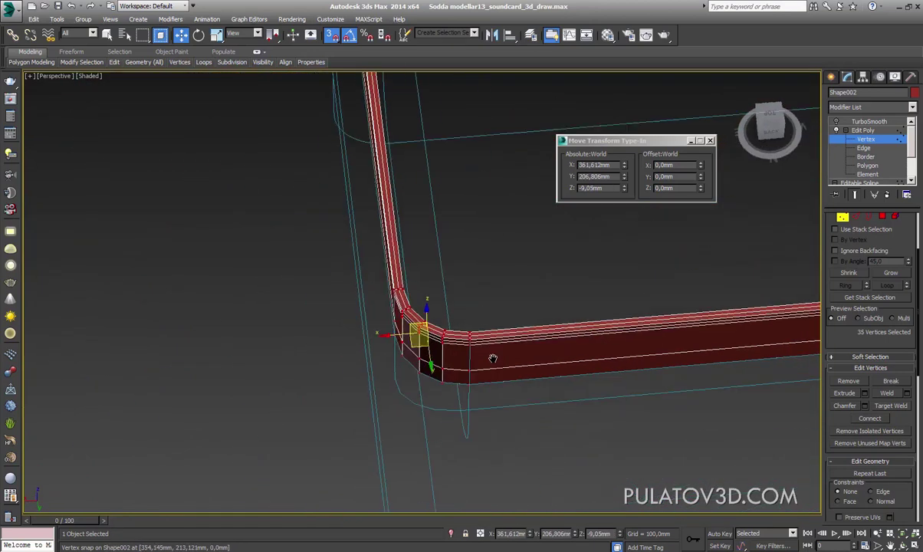
pyautogui.scroll(-5, 521, 334)
pyautogui.moveTo(521, 333)
pyautogui.mouseDown(button='middle')
pyautogui.moveTo(429, 245)
pyautogui.moveTo(467, 356)
pyautogui.mouseUp(button='middle')
pyautogui.moveTo(468, 307); pyautogui.dragTo(506, 335)
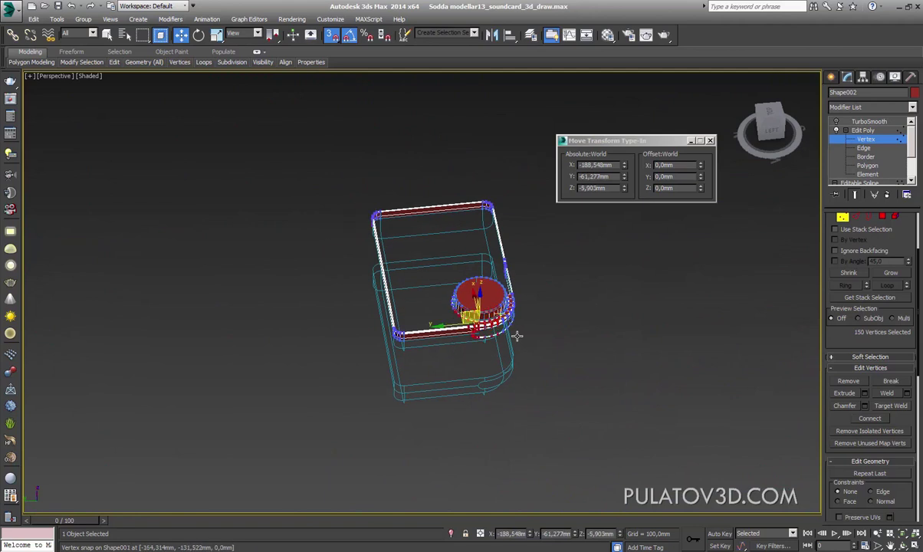
pyautogui.scroll(5, 475, 330)
pyautogui.moveTo(371, 351)
pyautogui.keyDown('alt'); pyautogui.mouseDown(button='middle')
pyautogui.moveTo(412, 348)
pyautogui.moveTo(422, 389)
pyautogui.moveTo(405, 378)
pyautogui.moveTo(386, 384)
pyautogui.moveTo(365, 368)
pyautogui.moveTo(511, 418)
pyautogui.mouseUp(button='middle'); pyautogui.keyUp('alt')
pyautogui.scroll(2, 505, 373)
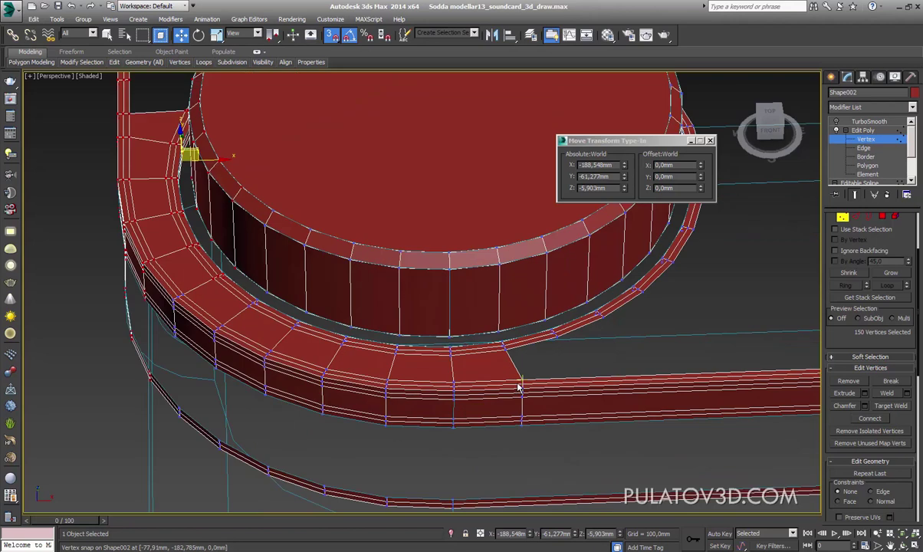
pyautogui.scroll(2, 519, 388)
pyautogui.moveTo(525, 401)
pyautogui.keyDown('alt'); pyautogui.mouseDown(button='middle')
pyautogui.moveTo(485, 319)
pyautogui.moveTo(460, 379)
pyautogui.moveTo(449, 361)
pyautogui.moveTo(342, 313)
pyautogui.moveTo(433, 360)
pyautogui.moveTo(230, 253)
pyautogui.moveTo(345, 336)
pyautogui.mouseUp(button='middle'); pyautogui.keyUp('alt')
pyautogui.scroll(-4, 230, 253)
pyautogui.scroll(2, 346, 336)
# In Edge mode with wireframe display, select the top edges at the frame's rounded corners
pyautogui.click(855, 218)
pyautogui.scroll(2, 441, 377)
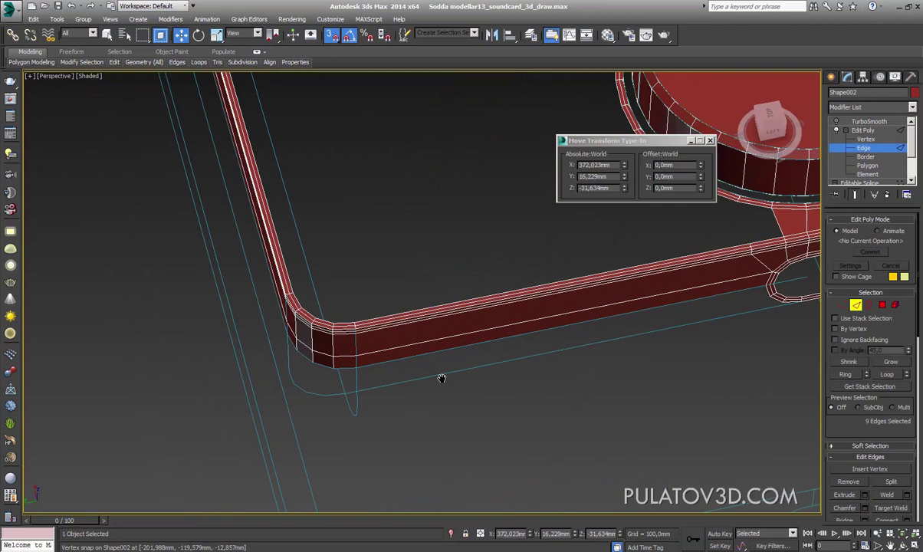
pyautogui.scroll(3, 541, 405)
pyautogui.keyDown('ctrl'); pyautogui.moveTo(361, 407); pyautogui.dragTo(353, 389); pyautogui.keyUp('ctrl')
pyautogui.moveTo(336, 429)
pyautogui.keyDown('alt'); pyautogui.mouseDown(button='middle')
pyautogui.moveTo(294, 379)
pyautogui.moveTo(336, 313)
pyautogui.mouseUp(button='middle'); pyautogui.keyUp('alt')
pyautogui.scroll(-3, 515, 371)
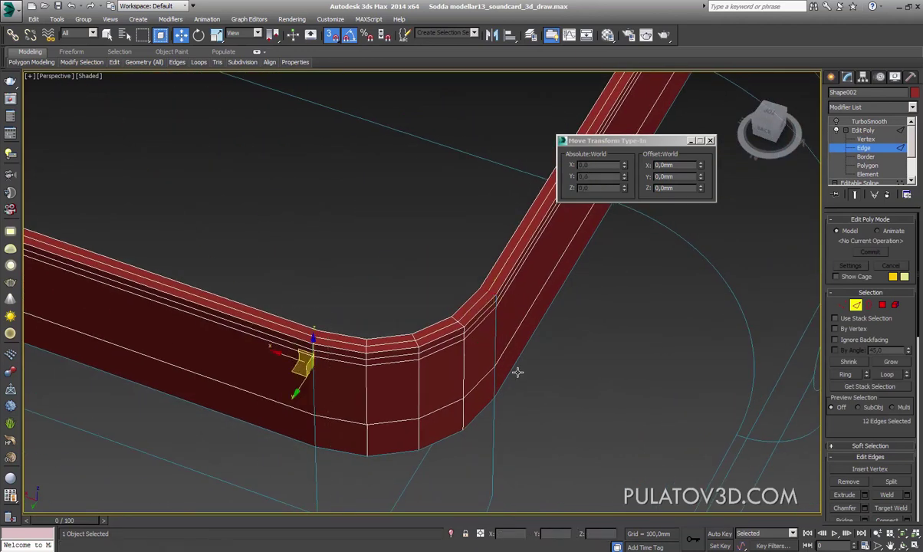
pyautogui.scroll(-2, 515, 371)
pyautogui.moveTo(515, 371)
pyautogui.keyDown('alt'); pyautogui.mouseDown(button='middle')
pyautogui.moveTo(385, 345)
pyautogui.moveTo(422, 377)
pyautogui.moveTo(398, 322)
pyautogui.mouseUp(button='middle'); pyautogui.keyUp('alt')
pyautogui.scroll(2, 385, 345)
pyautogui.scroll(2, 423, 377)
pyautogui.press('F3')
pyautogui.moveTo(383, 434)
pyautogui.keyDown('alt'); pyautogui.mouseDown(button='middle')
pyautogui.moveTo(387, 394)
pyautogui.moveTo(431, 391)
pyautogui.mouseUp(button='middle'); pyautogui.keyUp('alt')
pyautogui.keyDown('ctrl'); pyautogui.moveTo(373, 416); pyautogui.dragTo(374, 418); pyautogui.keyUp('ctrl')
pyautogui.scroll(-2, 418, 371)
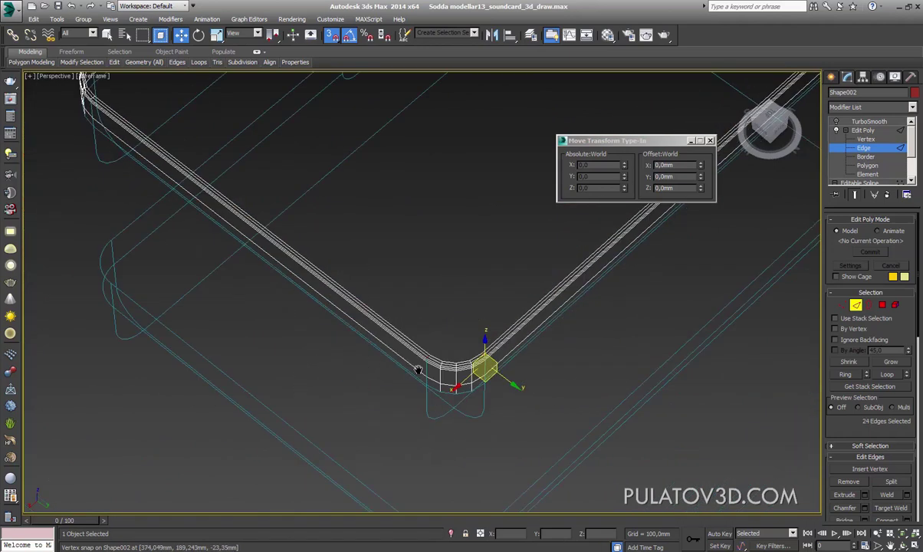
pyautogui.moveTo(418, 371)
pyautogui.keyDown('alt'); pyautogui.mouseDown(button='middle')
pyautogui.moveTo(453, 339)
pyautogui.moveTo(455, 383)
pyautogui.mouseUp(button='middle'); pyautogui.keyUp('alt')
pyautogui.scroll(2, 453, 340)
pyautogui.scroll(3, 455, 384)
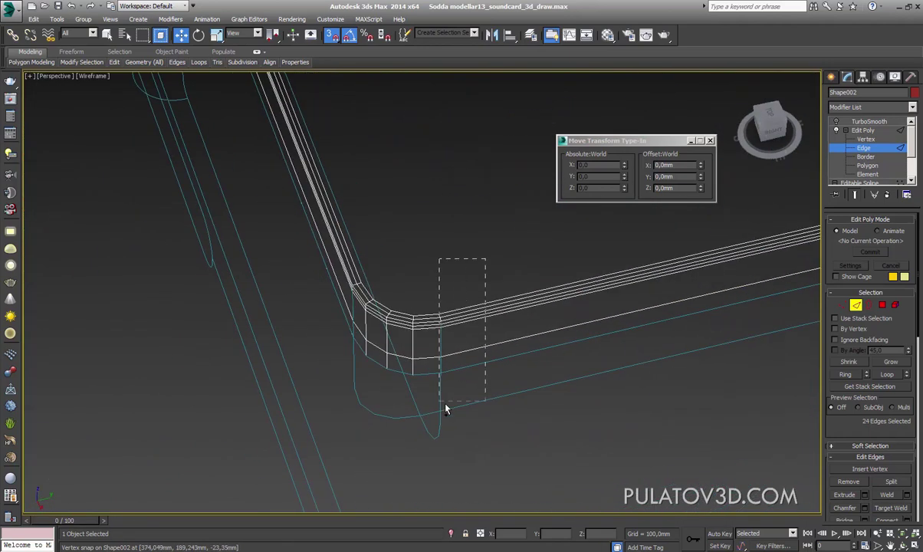
pyautogui.keyDown('ctrl'); pyautogui.moveTo(445, 408); pyautogui.dragTo(444, 407); pyautogui.keyUp('ctrl')
pyautogui.scroll(-2, 444, 407)
pyautogui.moveTo(443, 406)
pyautogui.keyDown('alt'); pyautogui.mouseDown(button='middle')
pyautogui.moveTo(449, 392)
pyautogui.moveTo(243, 332)
pyautogui.moveTo(340, 323)
pyautogui.mouseUp(button='middle'); pyautogui.keyUp('alt')
pyautogui.scroll(3, 243, 332)
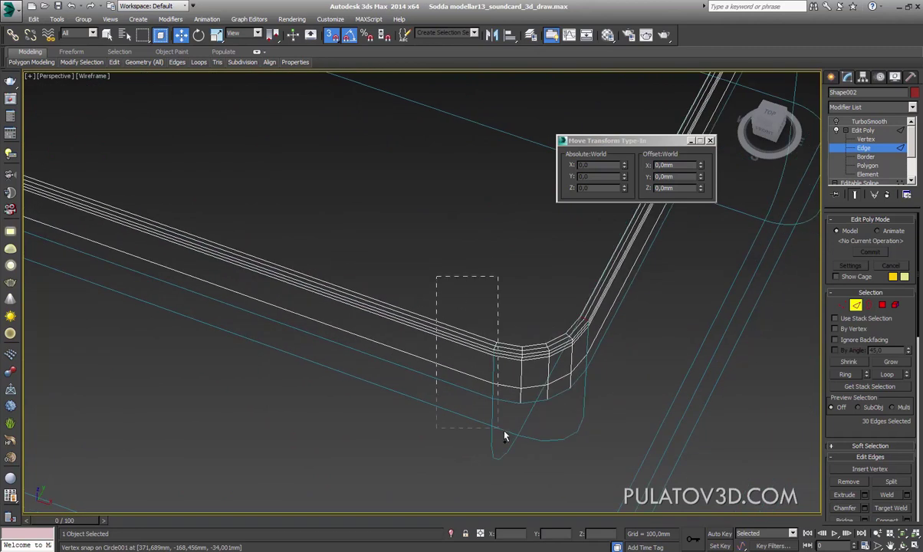
pyautogui.scroll(-2, 348, 376)
# Add the vertical edge beside the slot, completing the 57-edge selection for extrusion
pyautogui.keyDown('alt'); pyautogui.moveTo(411, 381); pyautogui.dragTo(288, 345, button='middle'); pyautogui.keyUp('alt')
pyautogui.scroll(2, 340, 340)
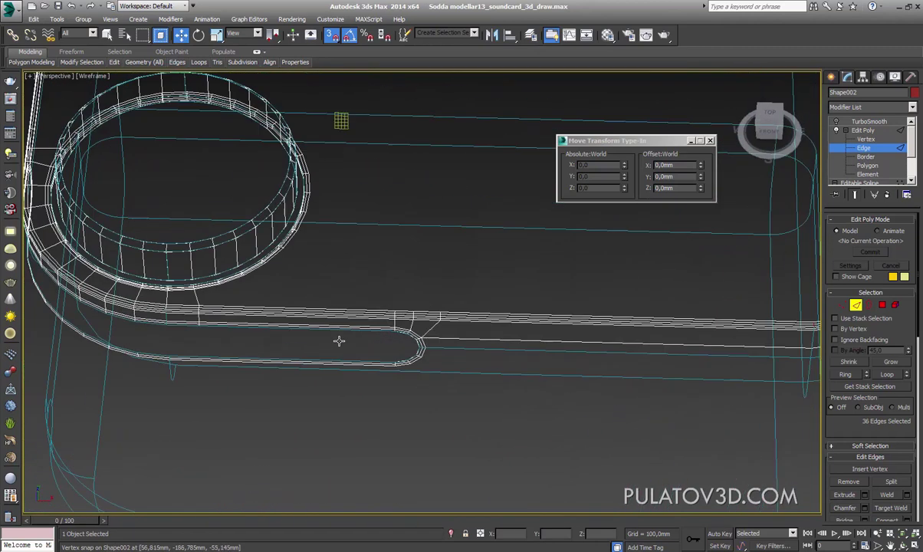
pyautogui.scroll(2, 391, 352)
pyautogui.scroll(2, 391, 352)
pyautogui.scroll(1, 383, 253)
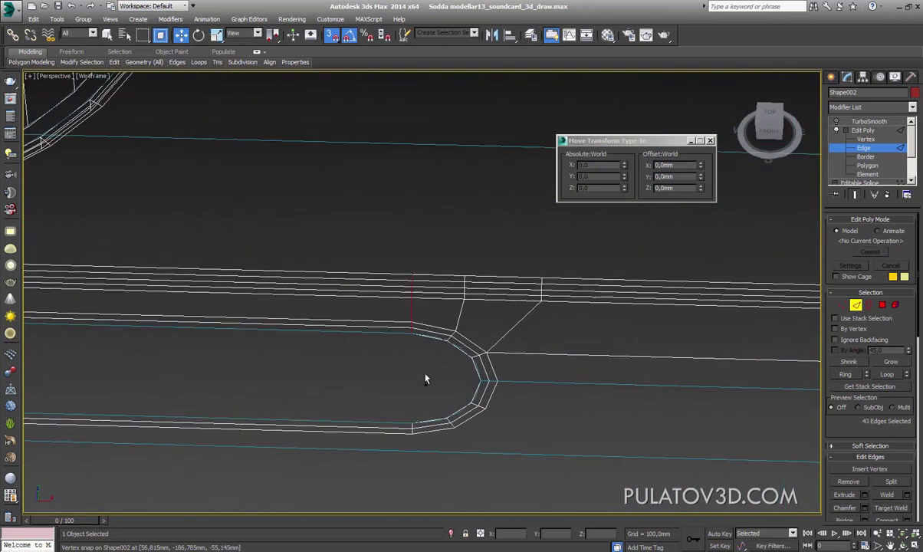
pyautogui.scroll(1, 438, 377)
pyautogui.moveTo(443, 303); pyautogui.dragTo(433, 368, button='middle')
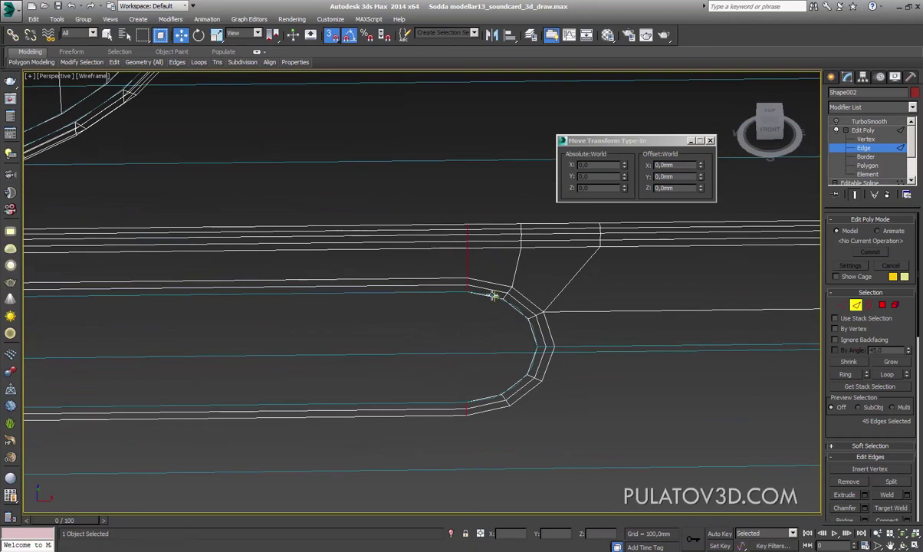
pyautogui.scroll(-1, 338, 307)
pyautogui.scroll(-2, 414, 323)
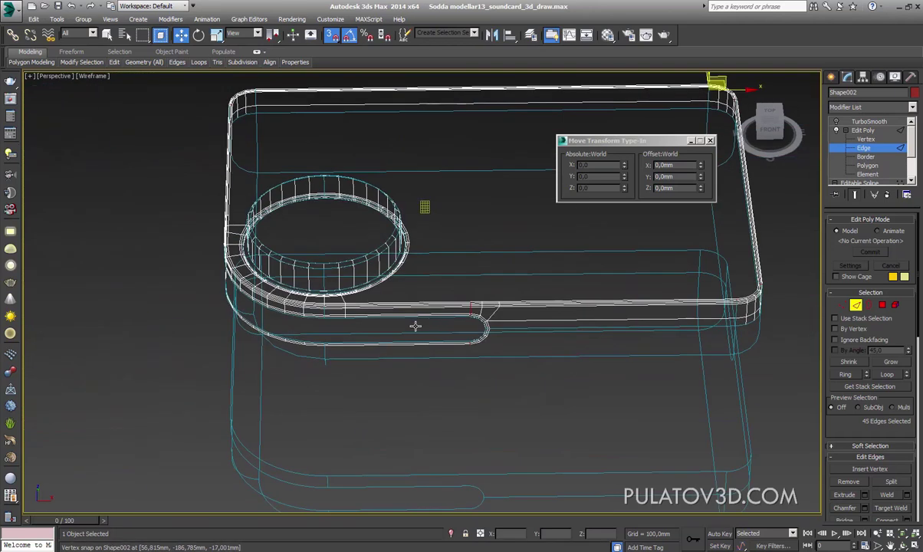
pyautogui.moveTo(413, 324)
pyautogui.keyDown('alt'); pyautogui.mouseDown(button='middle')
pyautogui.moveTo(449, 376)
pyautogui.moveTo(486, 360)
pyautogui.mouseUp(button='middle'); pyautogui.keyUp('alt')
pyautogui.scroll(3, 448, 376)
pyautogui.scroll(-3, 486, 360)
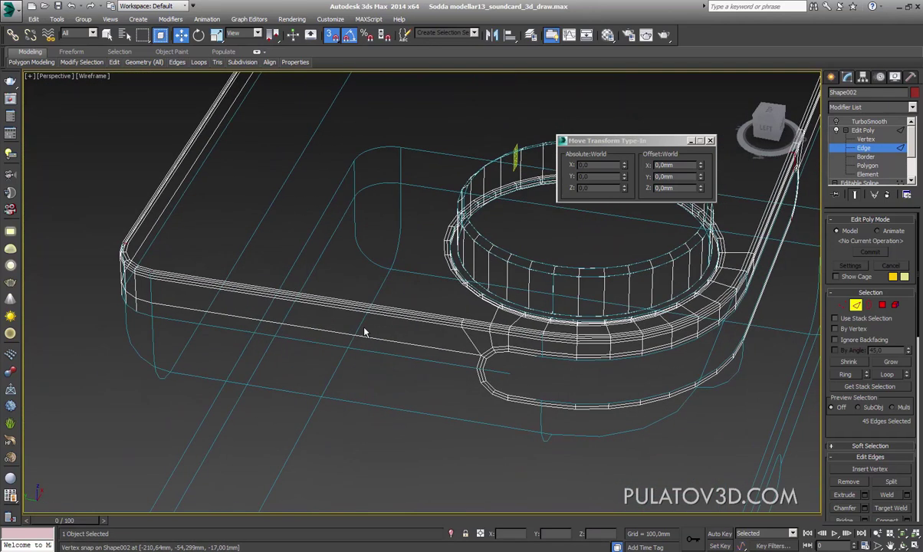
pyautogui.moveTo(366, 332)
pyautogui.keyDown('alt'); pyautogui.mouseDown(button='middle')
pyautogui.moveTo(437, 363)
pyautogui.moveTo(416, 321)
pyautogui.moveTo(441, 289)
pyautogui.mouseUp(button='middle'); pyautogui.keyUp('alt')
pyautogui.scroll(3, 437, 363)
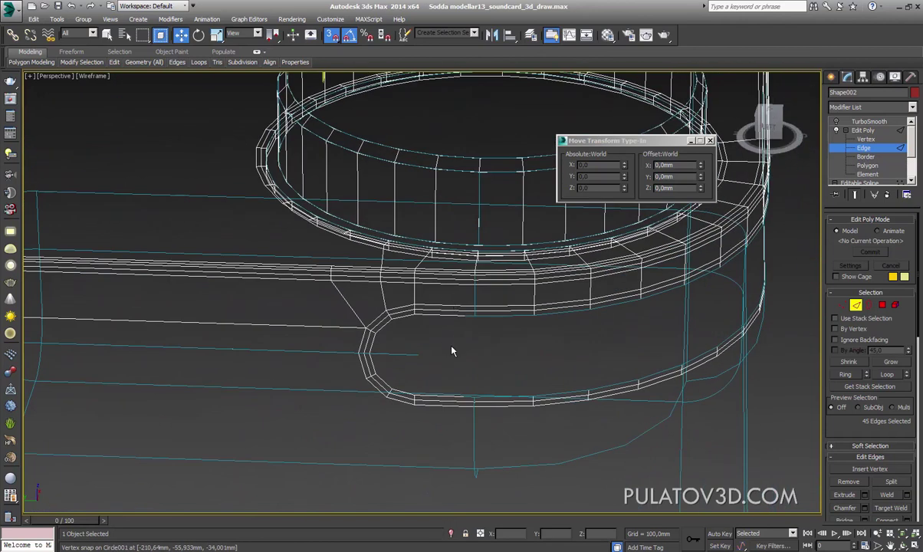
pyautogui.moveTo(443, 335)
pyautogui.keyDown('alt'); pyautogui.mouseDown(button='middle')
pyautogui.moveTo(438, 371)
pyautogui.moveTo(466, 231)
pyautogui.mouseUp(button='middle'); pyautogui.keyUp('alt')
pyautogui.scroll(-3, 475, 253)
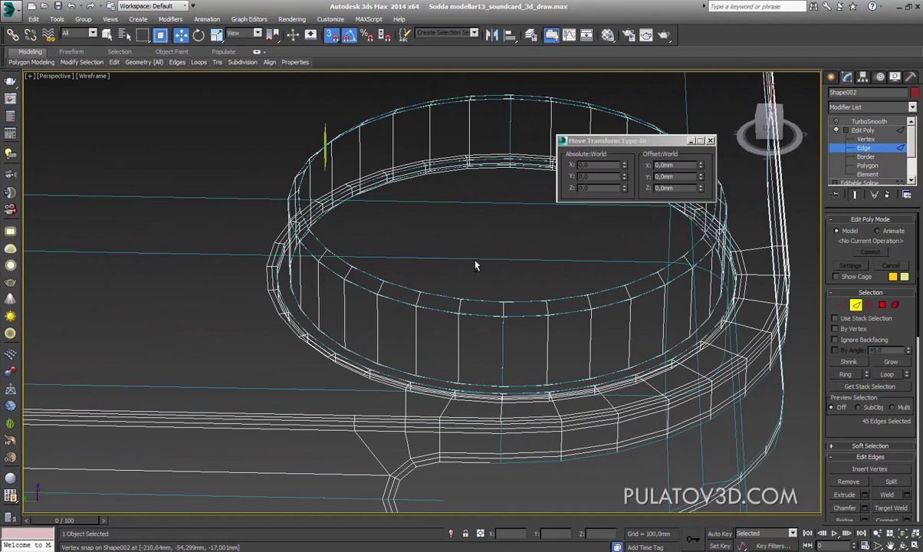
pyautogui.scroll(3, 476, 264)
pyautogui.scroll(2, 443, 267)
pyautogui.scroll(2, 432, 315)
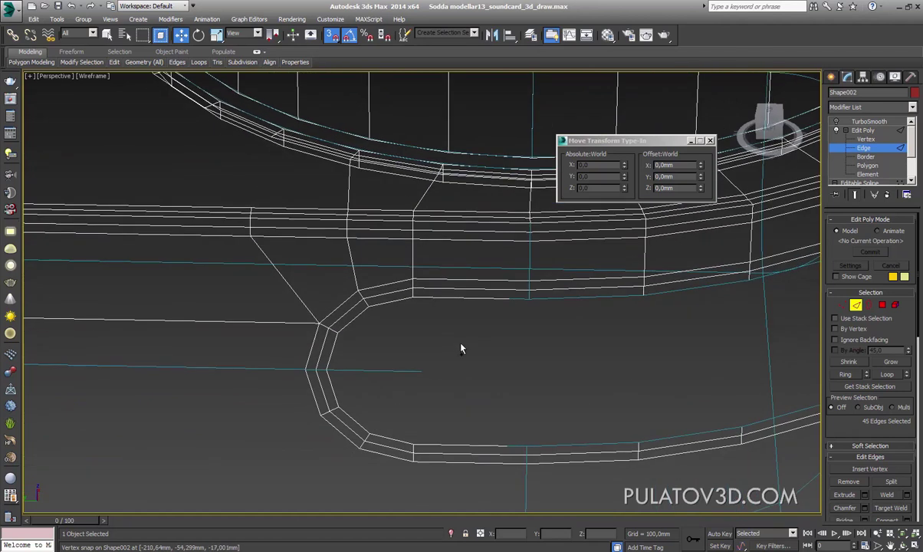
pyautogui.keyDown('ctrl'); pyautogui.moveTo(453, 339); pyautogui.dragTo(404, 212); pyautogui.keyUp('ctrl')
pyautogui.scroll(-3, 417, 295)
pyautogui.scroll(2, 380, 334)
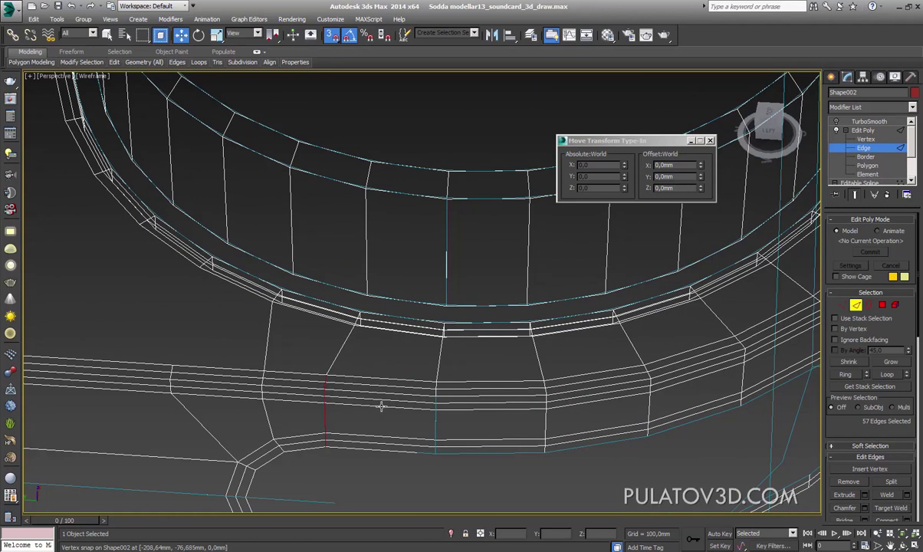
pyautogui.scroll(-3, 381, 406)
pyautogui.scroll(-2, 381, 404)
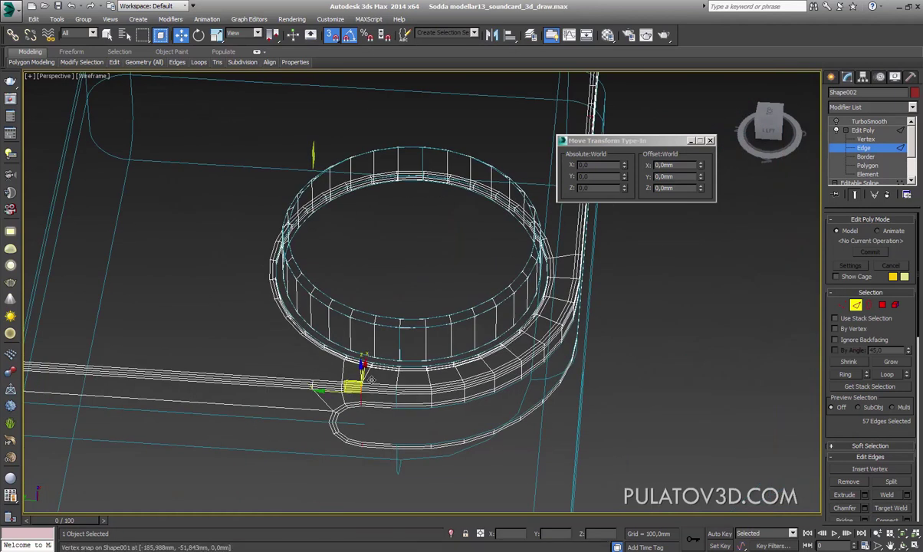
pyautogui.scroll(1, 372, 365)
pyautogui.scroll(3, 387, 380)
pyautogui.scroll(2, 393, 390)
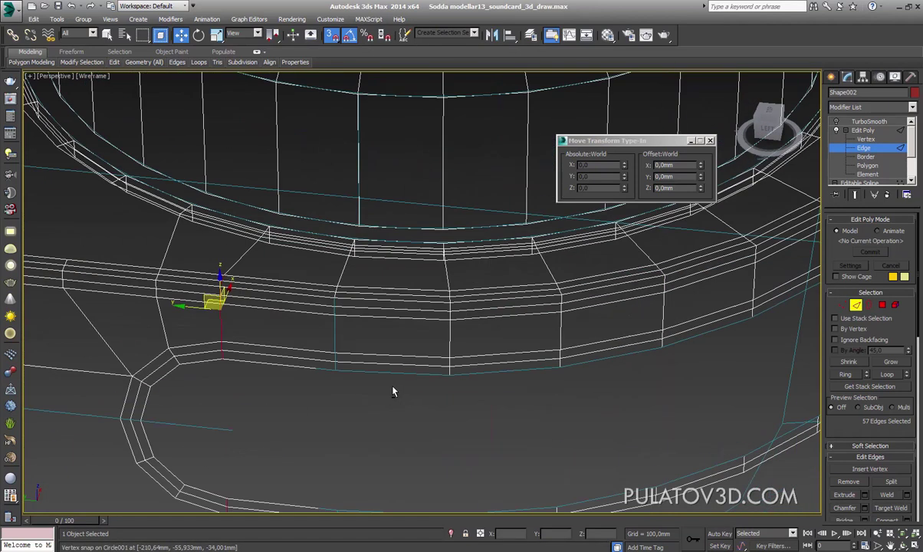
pyautogui.scroll(-3, 392, 390)
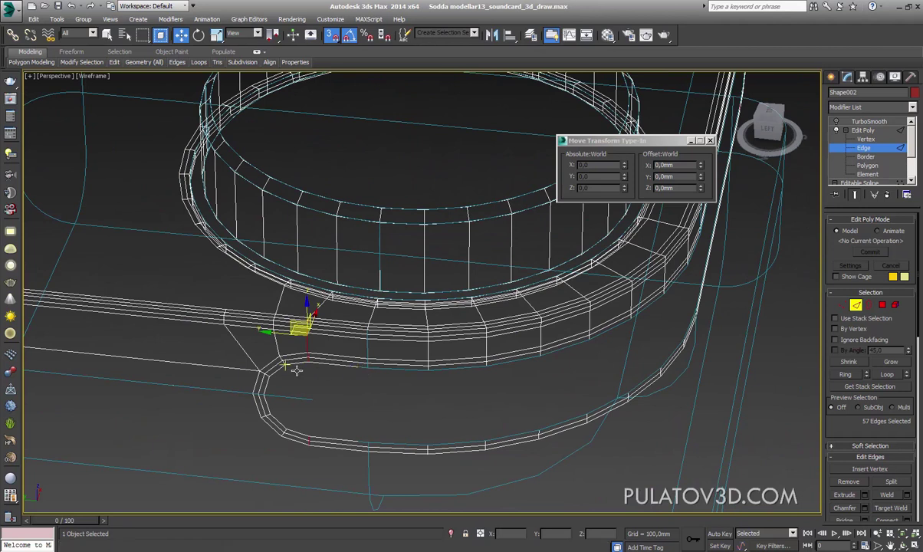
pyautogui.scroll(-5, 369, 367)
pyautogui.moveTo(329, 381)
pyautogui.keyDown('alt'); pyautogui.mouseDown(button='middle')
pyautogui.moveTo(354, 367)
pyautogui.moveTo(453, 354)
pyautogui.moveTo(412, 351)
pyautogui.moveTo(431, 356)
pyautogui.mouseUp(button='middle'); pyautogui.keyUp('alt')
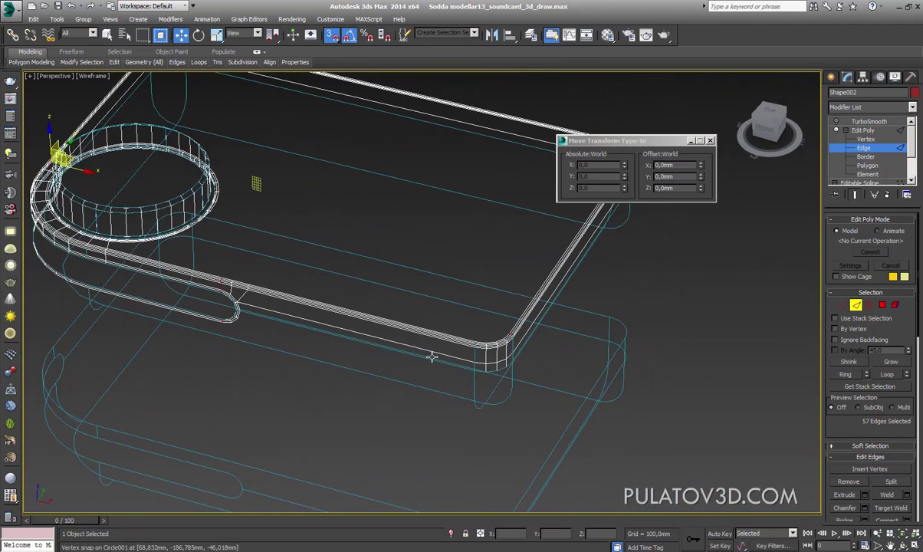
pyautogui.scroll(5, 431, 357)
pyautogui.moveTo(521, 360)
pyautogui.keyDown('alt'); pyautogui.mouseDown(button='middle')
pyautogui.moveTo(423, 346)
pyautogui.moveTo(536, 363)
pyautogui.moveTo(408, 309)
pyautogui.moveTo(437, 354)
pyautogui.moveTo(519, 340)
pyautogui.moveTo(320, 312)
pyautogui.moveTo(387, 309)
pyautogui.moveTo(428, 326)
pyautogui.moveTo(478, 328)
pyautogui.mouseUp(button='middle'); pyautogui.keyUp('alt')
pyautogui.moveTo(206, 328)
pyautogui.keyDown('alt'); pyautogui.mouseDown(button='middle')
pyautogui.moveTo(369, 321)
pyautogui.moveTo(435, 363)
pyautogui.moveTo(373, 371)
pyautogui.moveTo(399, 354)
pyautogui.moveTo(375, 325)
pyautogui.moveTo(321, 337)
pyautogui.mouseUp(button='middle'); pyautogui.keyUp('alt')
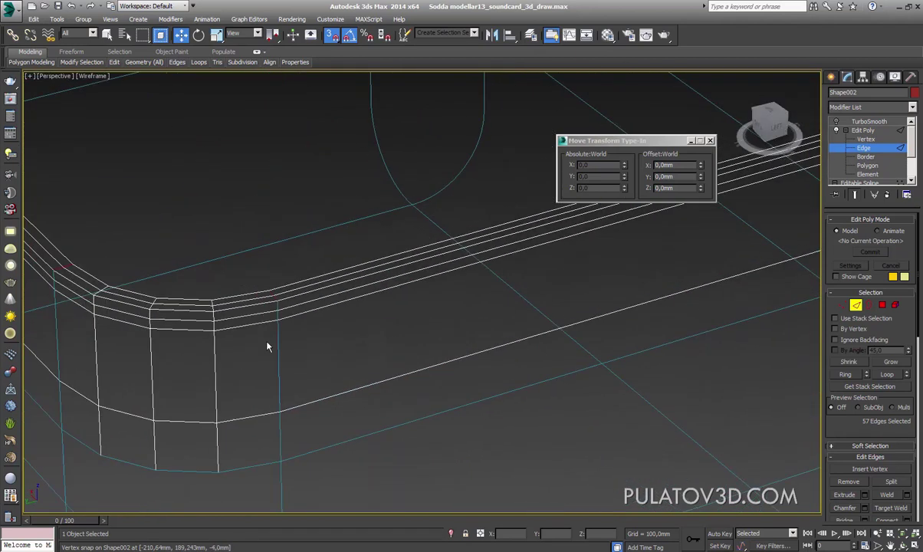
pyautogui.keyDown('alt'); pyautogui.moveTo(267, 346); pyautogui.dragTo(270, 285, button='middle'); pyautogui.keyUp('alt')
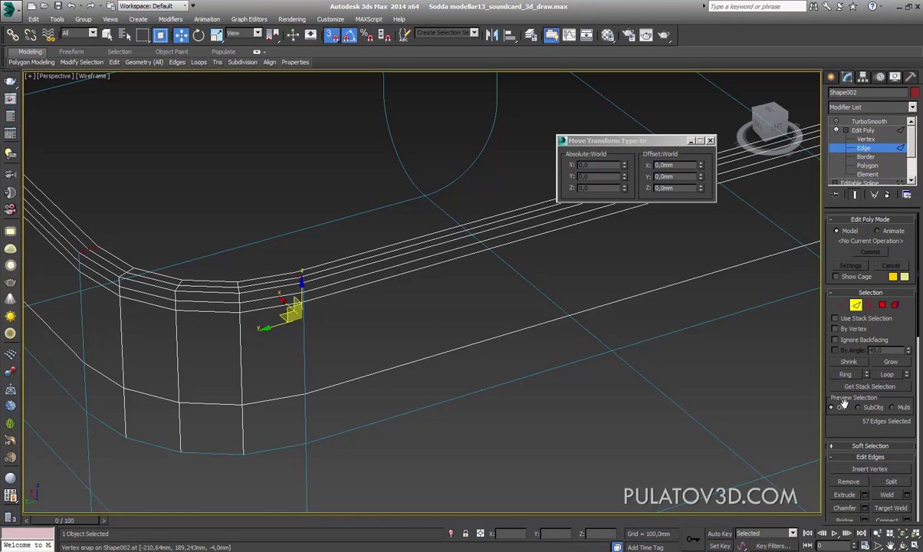
pyautogui.scroll(-3, 861, 365)
# Extrude the 57 selected edges at 0mm height and 11.972mm width, and commit the extrusion
pyautogui.click(865, 423)
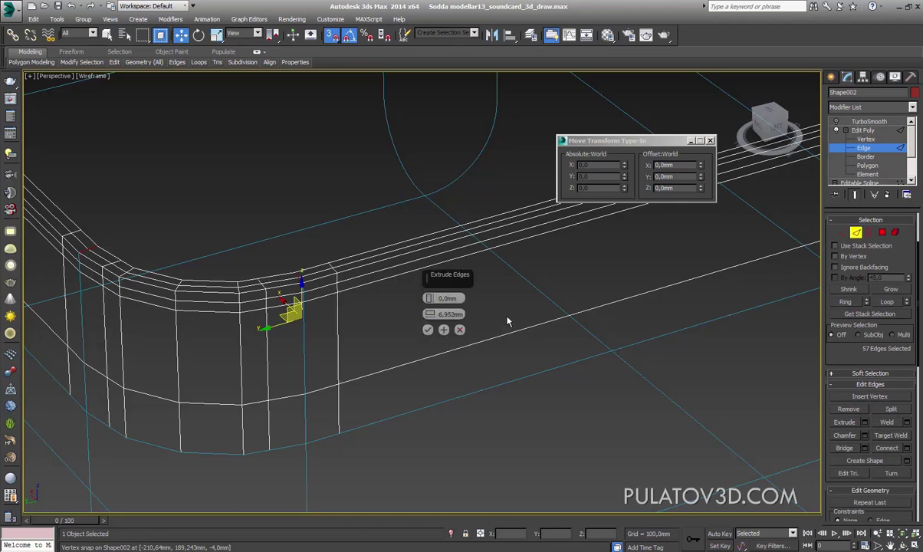
pyautogui.keyDown('alt'); pyautogui.moveTo(476, 322); pyautogui.dragTo(491, 310, button='middle'); pyautogui.keyUp('alt')
pyautogui.moveTo(441, 322)
pyautogui.mouseDown()
pyautogui.moveTo(438, 310)
pyautogui.moveTo(436, 322)
pyautogui.mouseUp()
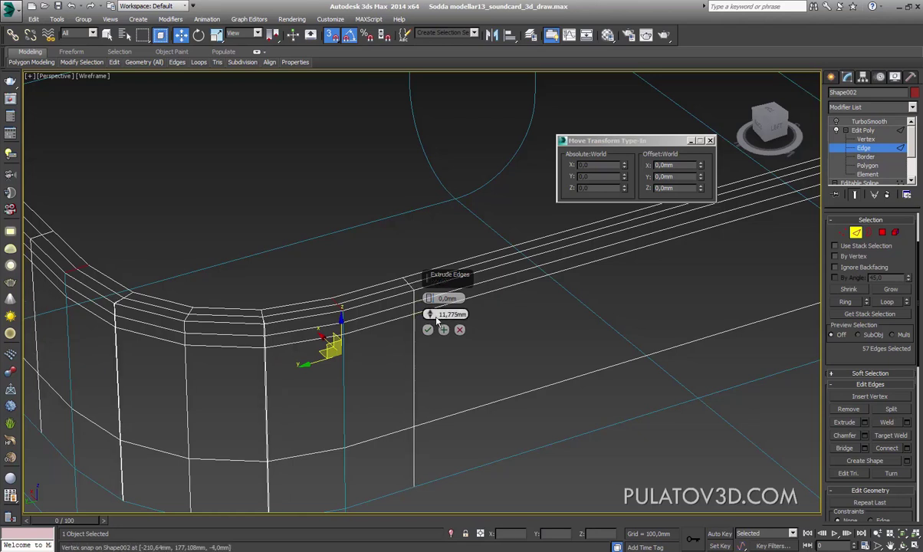
pyautogui.scroll(3, 387, 387)
pyautogui.moveTo(274, 354)
pyautogui.mouseDown(button='middle')
pyautogui.moveTo(251, 365)
pyautogui.moveTo(268, 361)
pyautogui.mouseUp(button='middle')
pyautogui.moveTo(437, 321); pyautogui.dragTo(329, 302)
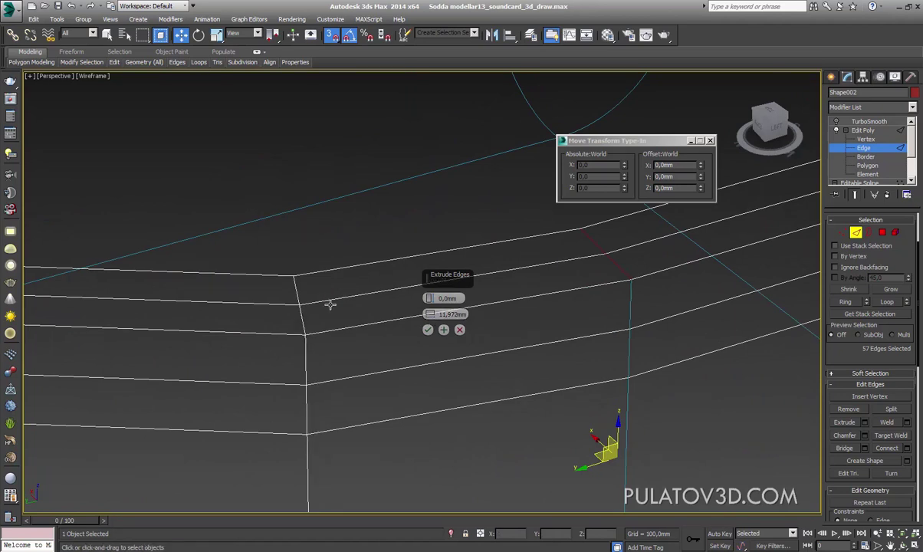
pyautogui.scroll(-3, 330, 303)
pyautogui.moveTo(330, 303)
pyautogui.mouseDown(button='middle')
pyautogui.moveTo(299, 349)
pyautogui.moveTo(312, 347)
pyautogui.mouseUp(button='middle')
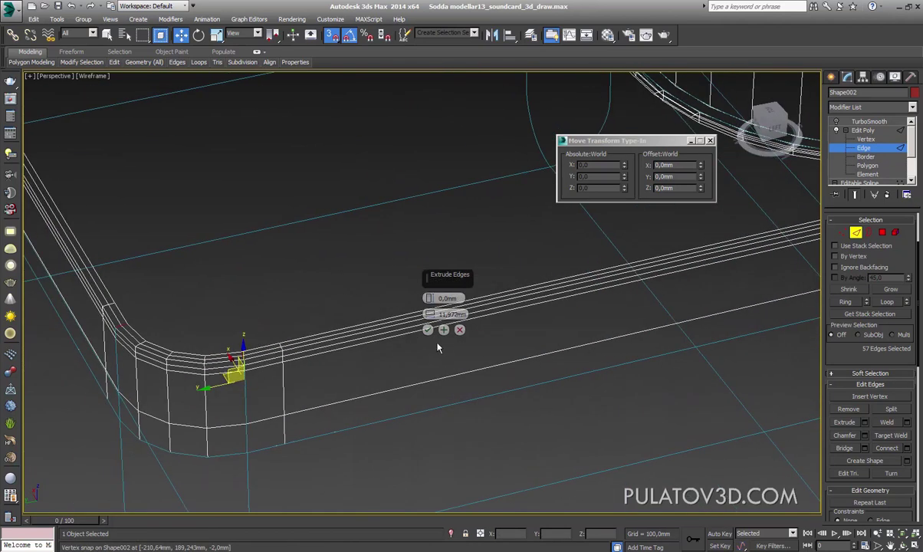
pyautogui.click(428, 330)
pyautogui.keyDown('ctrl'); pyautogui.click(843, 232); pyautogui.keyUp('ctrl')
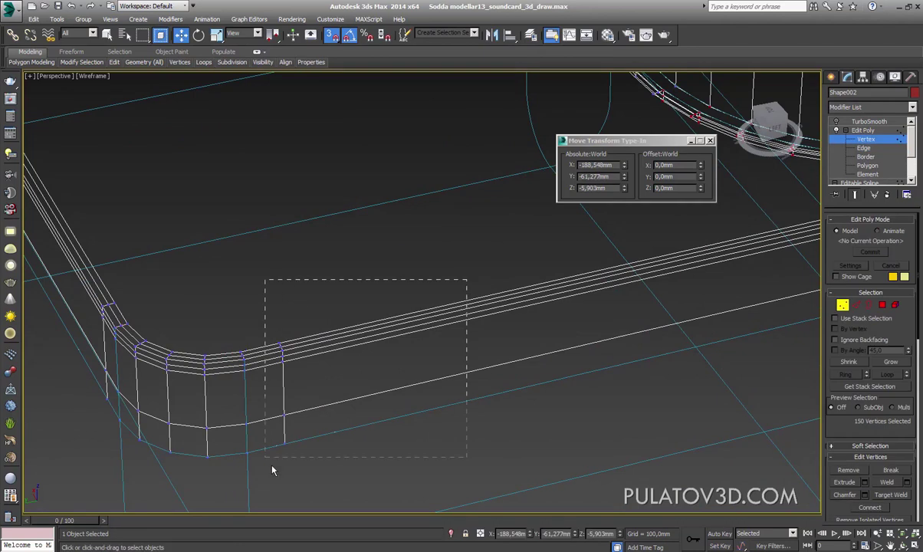
# Select and straighten the vertex columns at the first rounded frame corners
pyautogui.moveTo(272, 470); pyautogui.dragTo(272, 470)
pyautogui.scroll(5, 330, 431)
pyautogui.scroll(-5, 901, 482)
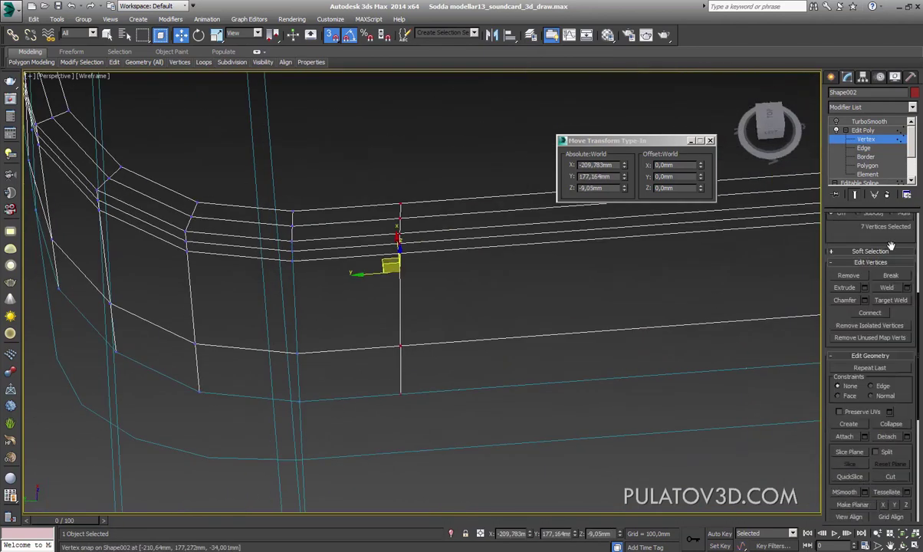
pyautogui.scroll(-2, 907, 475)
pyautogui.moveTo(511, 366)
pyautogui.keyDown('alt'); pyautogui.mouseDown(button='middle')
pyautogui.moveTo(601, 360)
pyautogui.moveTo(504, 334)
pyautogui.mouseUp(button='middle'); pyautogui.keyUp('alt')
pyautogui.click(335, 394)
pyautogui.keyDown('alt'); pyautogui.moveTo(334, 394); pyautogui.dragTo(337, 322, button='middle'); pyautogui.keyUp('alt')
pyautogui.moveTo(354, 252)
pyautogui.mouseDown()
pyautogui.moveTo(388, 352)
pyautogui.moveTo(392, 445)
pyautogui.mouseUp()
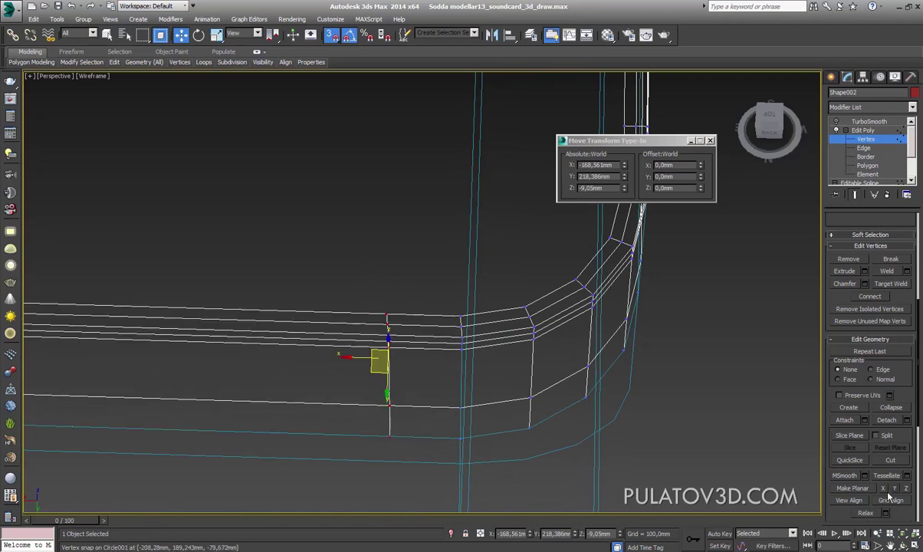
pyautogui.scroll(-5, 358, 393)
pyautogui.keyDown('alt'); pyautogui.moveTo(362, 354); pyautogui.dragTo(470, 336, button='middle'); pyautogui.keyUp('alt')
pyautogui.moveTo(488, 351); pyautogui.dragTo(398, 437)
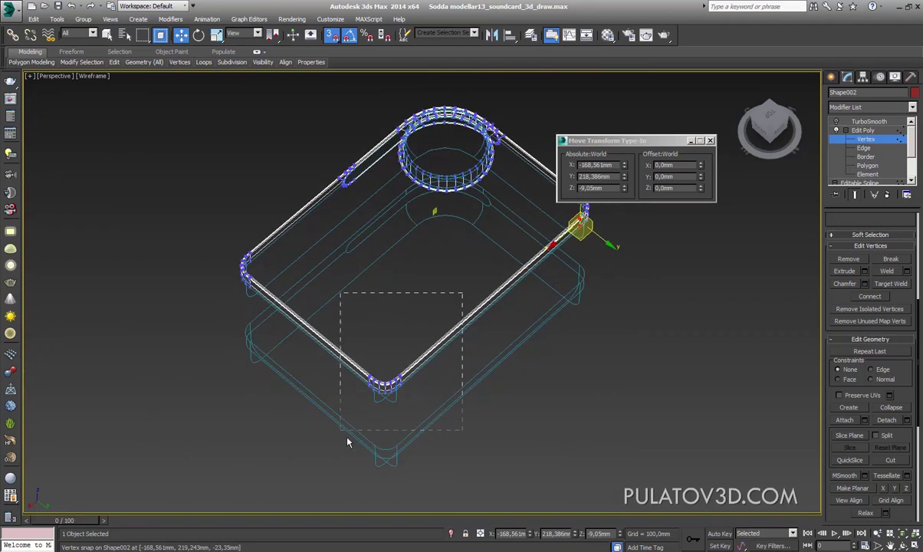
pyautogui.scroll(5, 420, 381)
pyautogui.keyDown('alt'); pyautogui.moveTo(420, 381); pyautogui.dragTo(513, 335, button='middle'); pyautogui.keyUp('alt')
pyautogui.moveTo(619, 300); pyautogui.dragTo(583, 470)
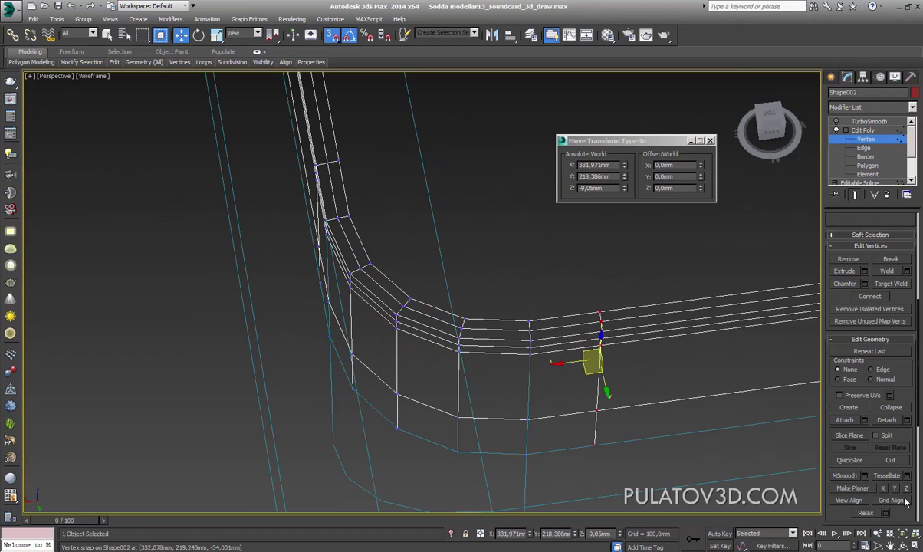
pyautogui.keyDown('alt'); pyautogui.moveTo(583, 383); pyautogui.dragTo(412, 315, button='middle'); pyautogui.keyUp('alt')
pyautogui.moveTo(361, 530); pyautogui.dragTo(361, 529)
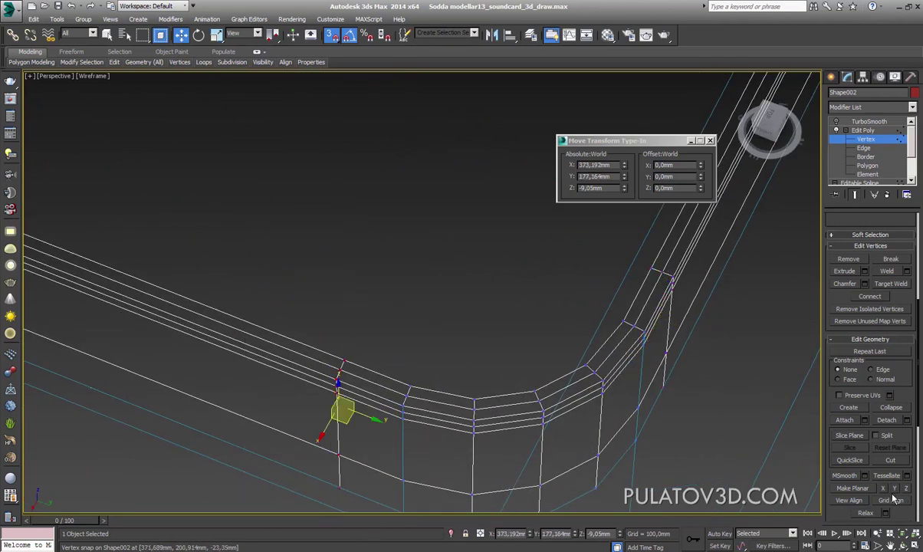
# Straighten the vertex columns at the remaining frame corners
pyautogui.scroll(-5, 528, 354)
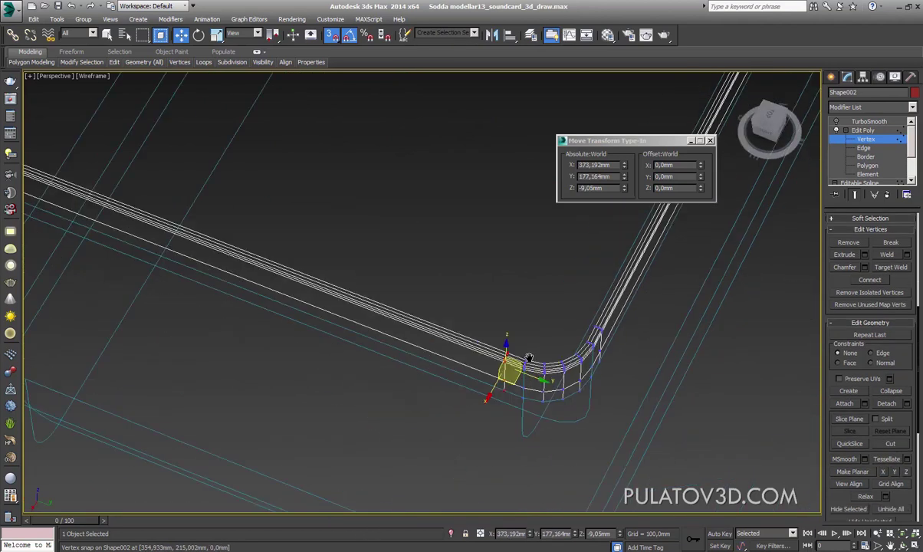
pyautogui.moveTo(528, 354)
pyautogui.mouseDown(button='middle')
pyautogui.moveTo(385, 376)
pyautogui.moveTo(457, 336)
pyautogui.mouseUp(button='middle')
pyautogui.scroll(5, 340, 423)
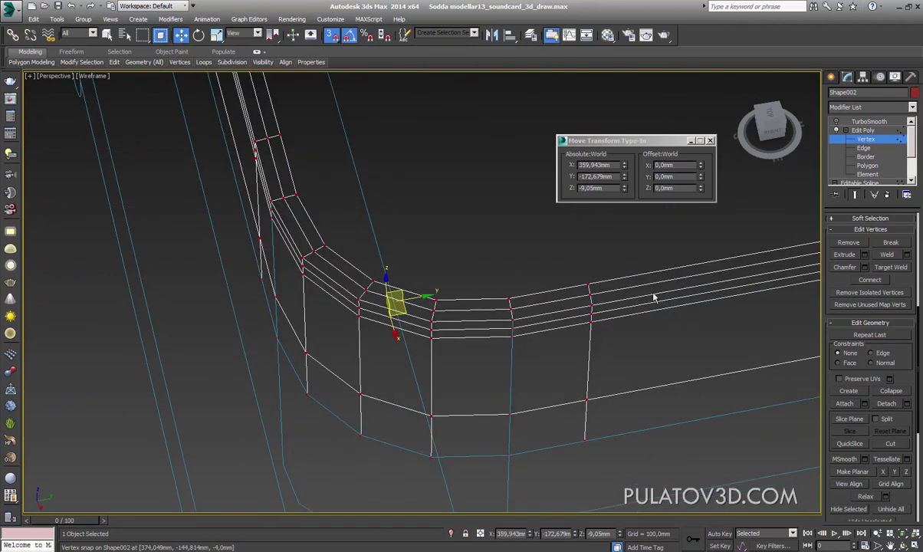
pyautogui.moveTo(617, 278); pyautogui.dragTo(557, 500)
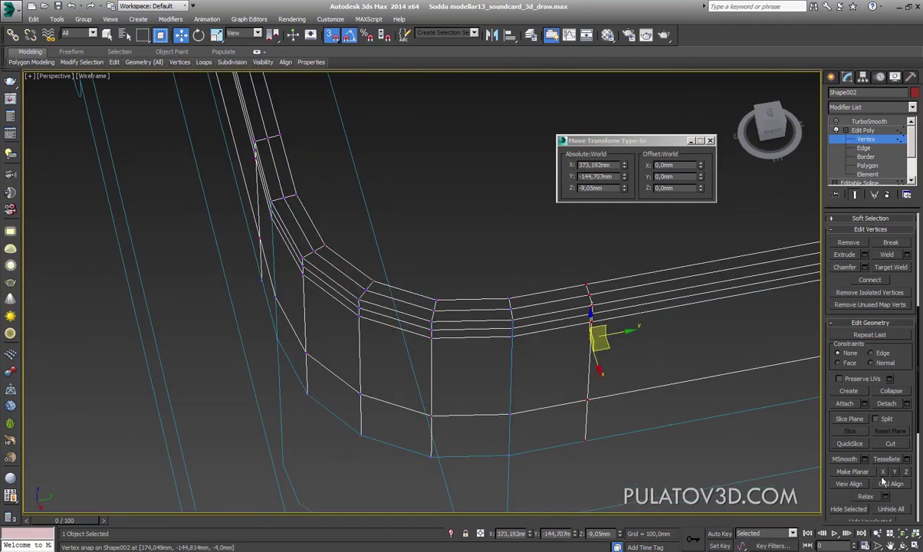
pyautogui.scroll(-1, 882, 481)
pyautogui.keyDown('alt'); pyautogui.moveTo(460, 345); pyautogui.dragTo(515, 406, button='middle'); pyautogui.keyUp('alt')
pyautogui.moveTo(323, 325); pyautogui.dragTo(487, 506)
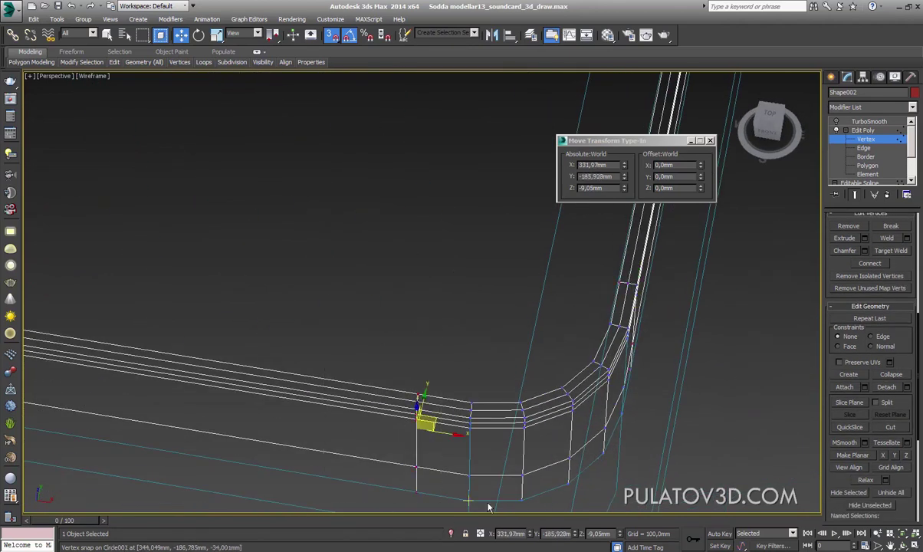
pyautogui.scroll(-5, 293, 372)
pyautogui.moveTo(494, 305); pyautogui.dragTo(294, 439)
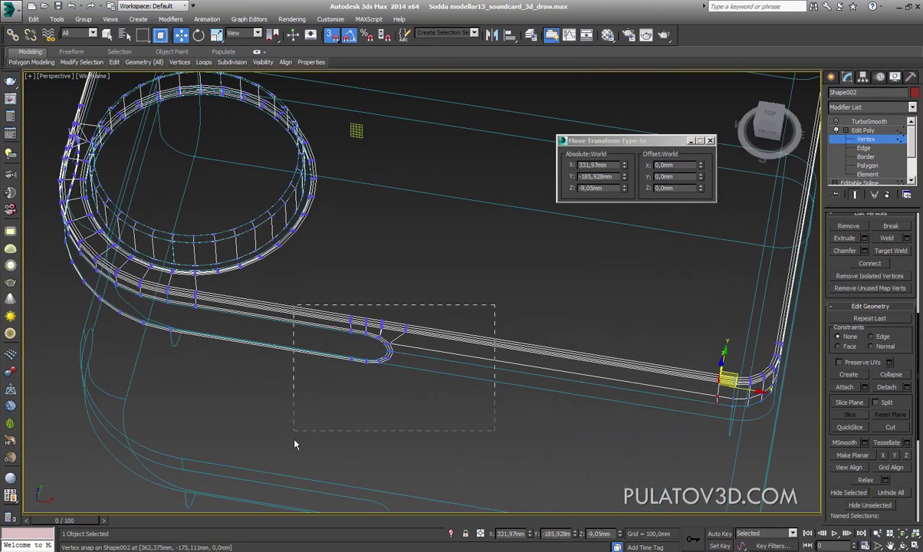
pyautogui.scroll(6, 294, 438)
pyautogui.scroll(-2, 385, 358)
pyautogui.moveTo(403, 508); pyautogui.dragTo(395, 497)
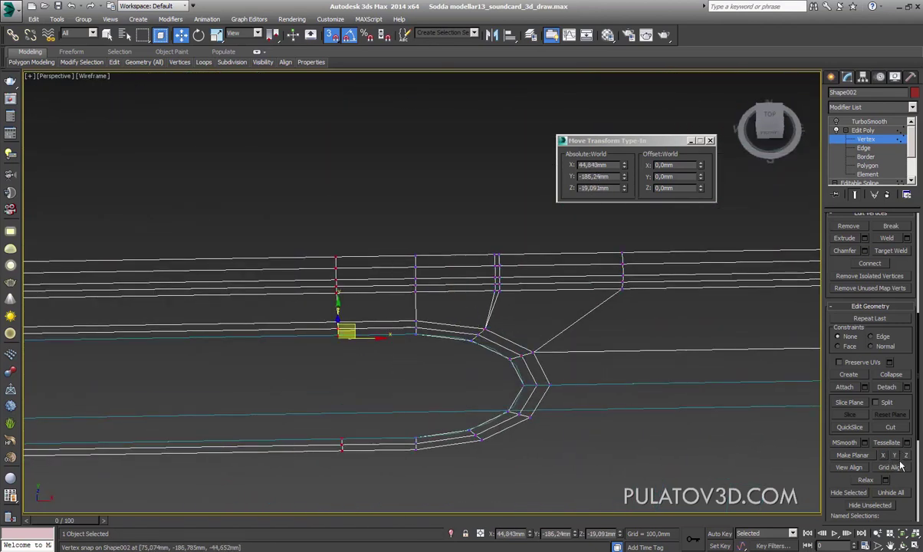
pyautogui.scroll(-3, 453, 373)
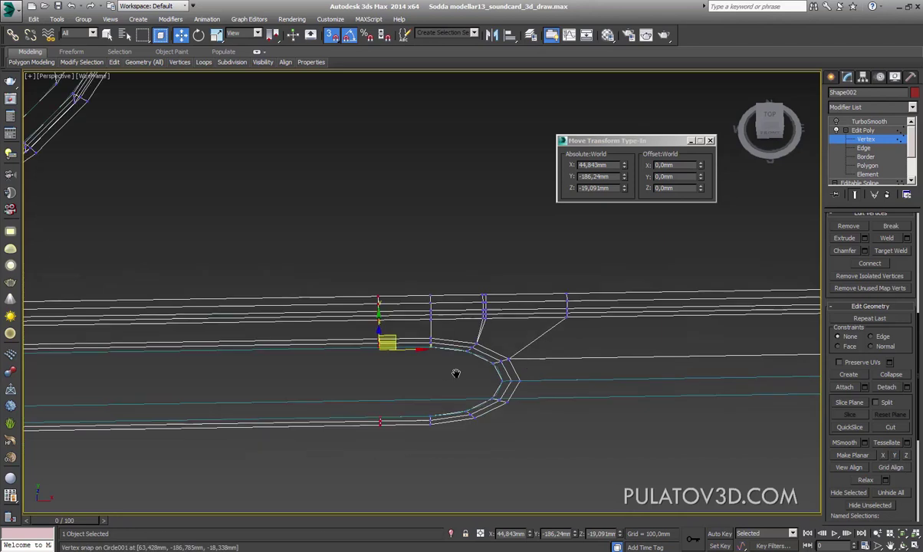
pyautogui.scroll(-3, 411, 375)
# Check the junction vertex below the knob ring at X -210.64, Y -54.299, Z 7.972mm
pyautogui.moveTo(411, 375)
pyautogui.keyDown('alt'); pyautogui.mouseDown(button='middle')
pyautogui.moveTo(570, 346)
pyautogui.moveTo(422, 401)
pyautogui.mouseUp(button='middle'); pyautogui.keyUp('alt')
pyautogui.scroll(3, 422, 401)
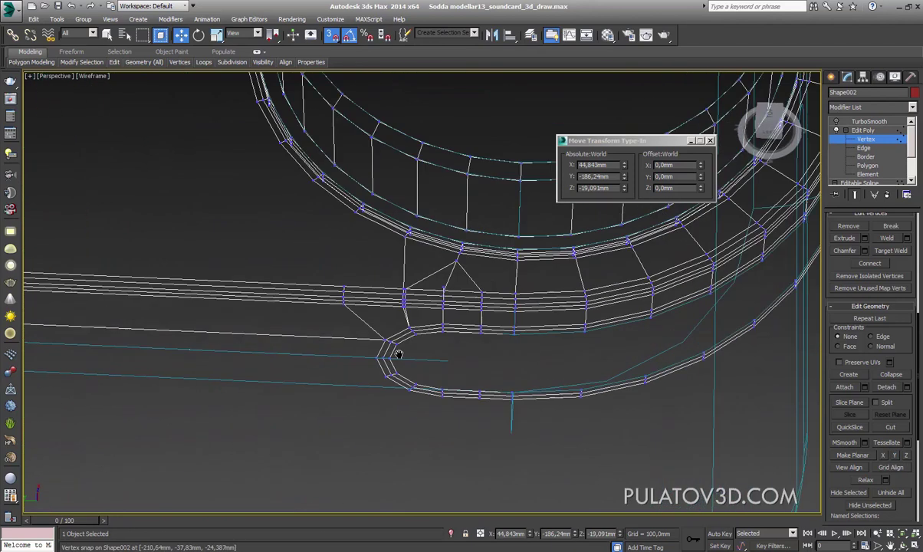
pyautogui.scroll(3, 476, 358)
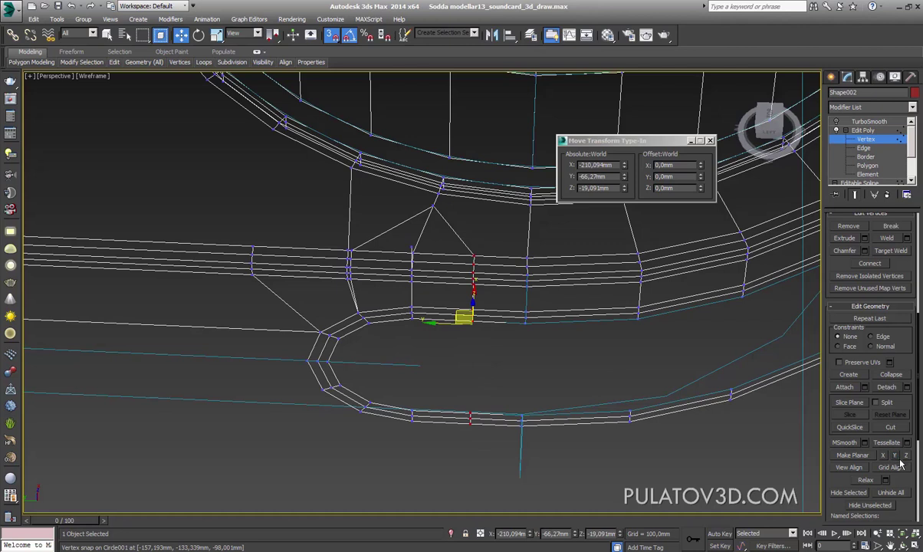
pyautogui.keyDown('alt'); pyautogui.moveTo(486, 330); pyautogui.dragTo(422, 284, button='middle'); pyautogui.keyUp('alt')
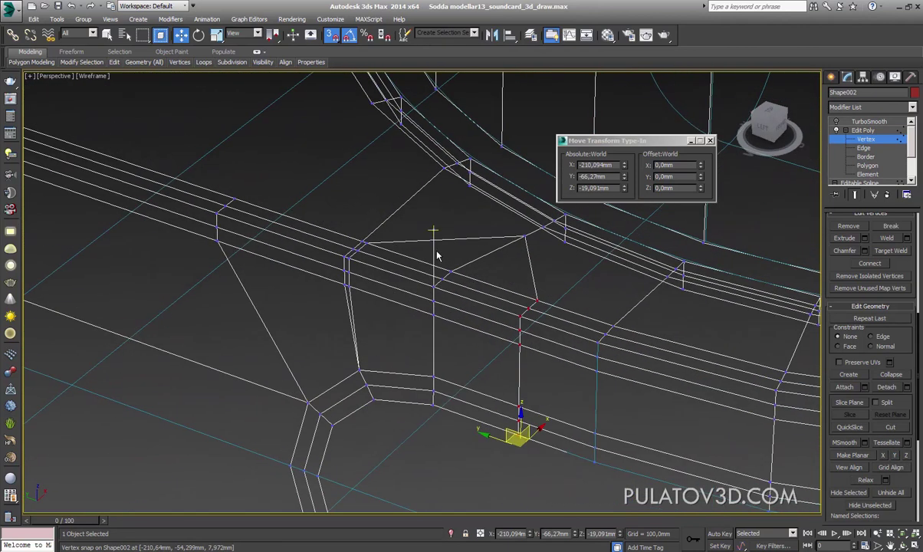
pyautogui.moveTo(434, 251)
pyautogui.keyDown('alt'); pyautogui.mouseDown(button='middle')
pyautogui.moveTo(457, 257)
pyautogui.moveTo(443, 244)
pyautogui.mouseUp(button='middle'); pyautogui.keyUp('alt')
pyautogui.click(437, 221)
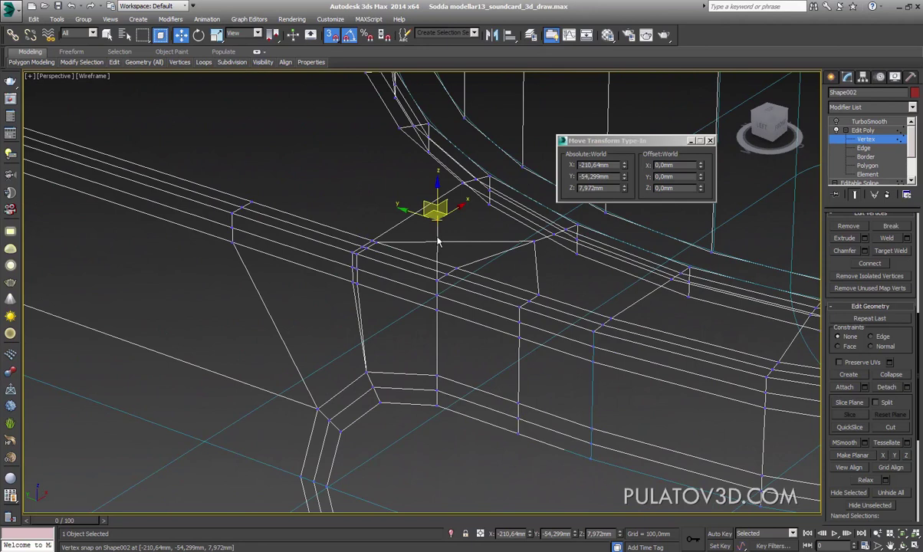
pyautogui.scroll(2, 439, 241)
pyautogui.click(472, 282)
pyautogui.scroll(2, 476, 282)
# Inspect the red frame strip and its junction vertices in shaded and wireframe views
pyautogui.press('F3')
pyautogui.scroll(-3, 472, 276)
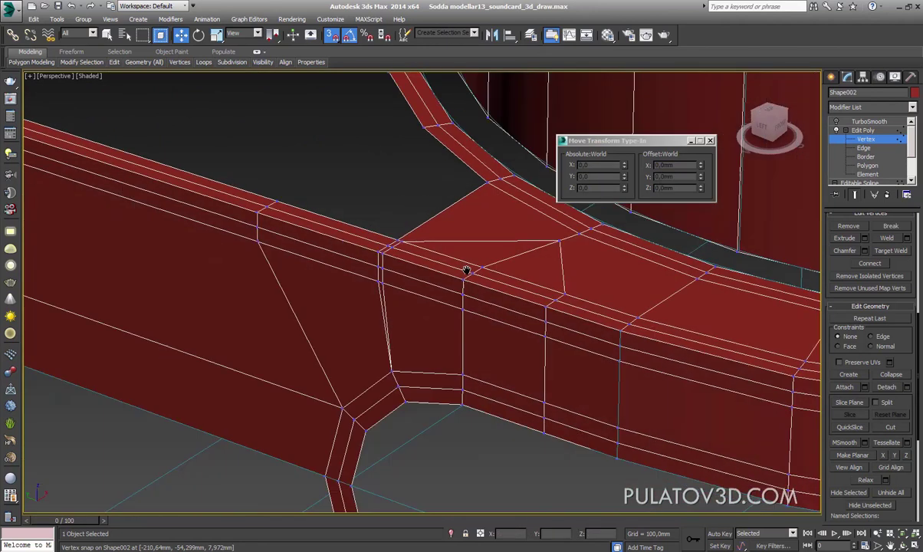
pyautogui.moveTo(467, 270)
pyautogui.keyDown('alt'); pyautogui.mouseDown(button='middle')
pyautogui.moveTo(486, 285)
pyautogui.moveTo(507, 335)
pyautogui.mouseUp(button='middle'); pyautogui.keyUp('alt')
pyautogui.scroll(4, 506, 282)
pyautogui.scroll(1, 430, 276)
pyautogui.scroll(-3, 384, 272)
pyautogui.scroll(3, 322, 284)
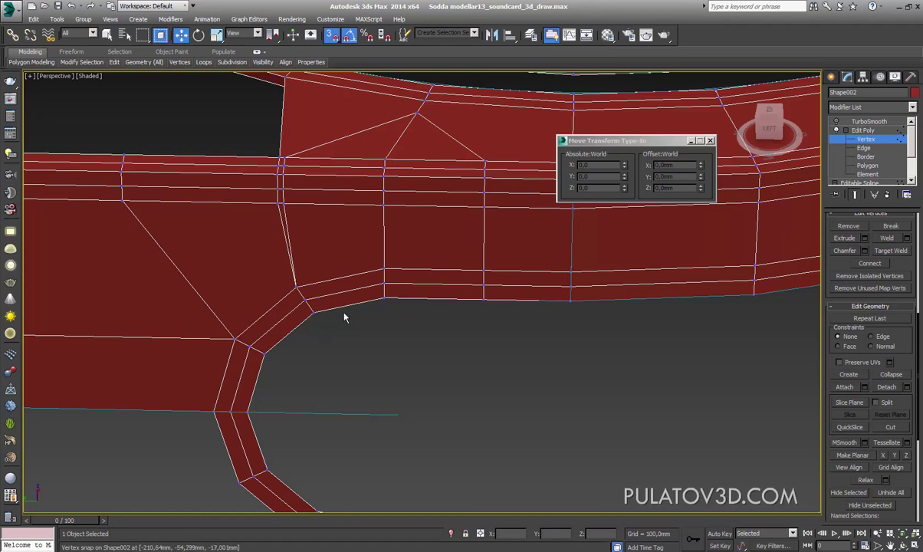
pyautogui.scroll(-3, 454, 310)
pyautogui.keyDown('alt'); pyautogui.moveTo(450, 307); pyautogui.dragTo(445, 295, button='middle'); pyautogui.keyUp('alt')
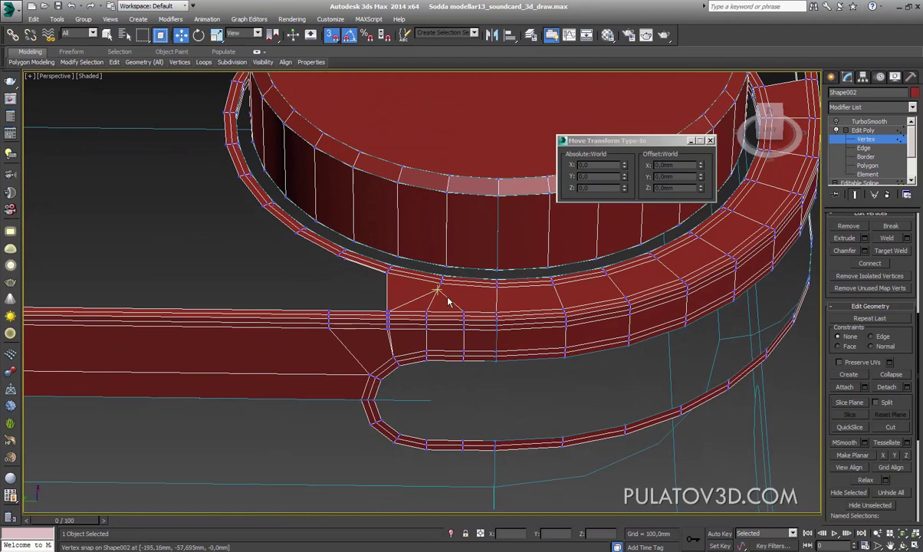
pyautogui.press('F3')
pyautogui.scroll(3, 477, 272)
# Try shifting the junction vertex column along Y, then undo both attempts
pyautogui.moveTo(440, 508); pyautogui.dragTo(439, 505)
pyautogui.press('F3')
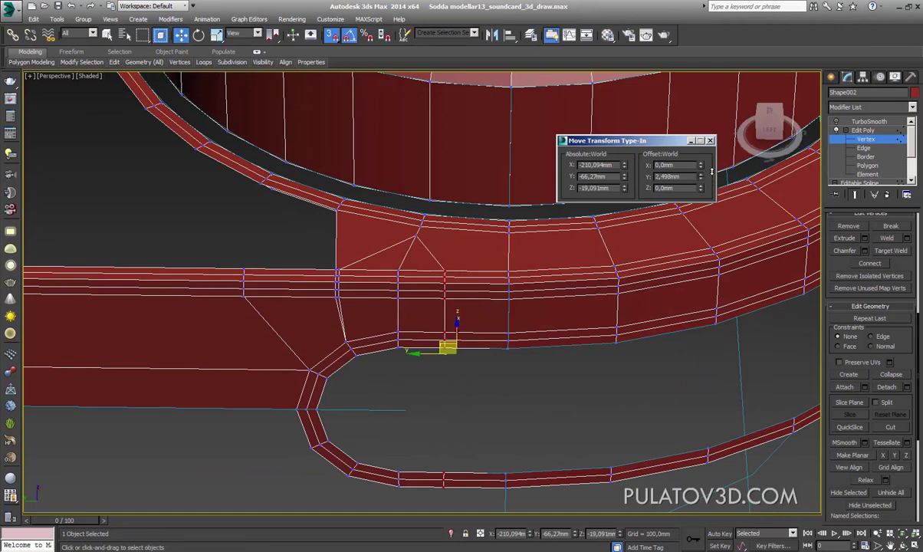
pyautogui.press('Return')
pyautogui.hotkey('ctrl', 'z')
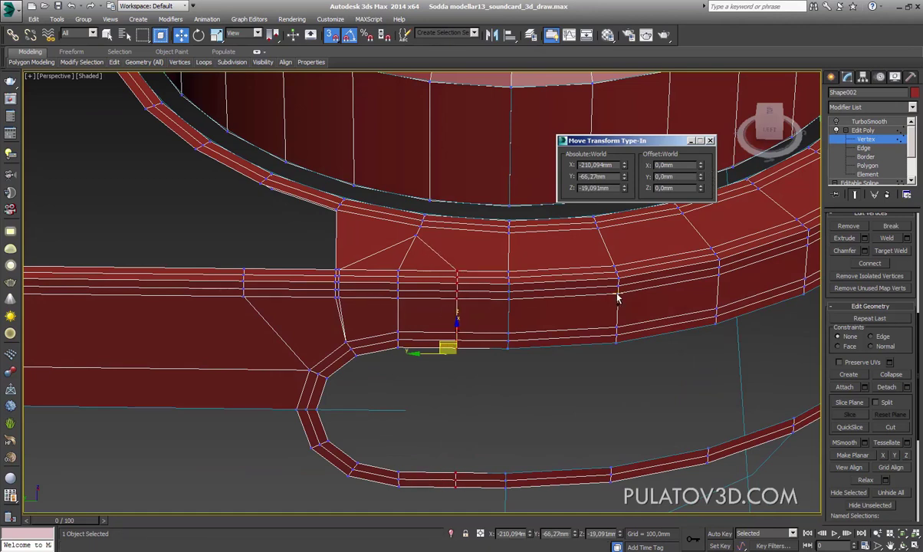
pyautogui.scroll(2, 430, 479)
pyautogui.scroll(2, 430, 480)
pyautogui.moveTo(700, 176); pyautogui.dragTo(714, 171)
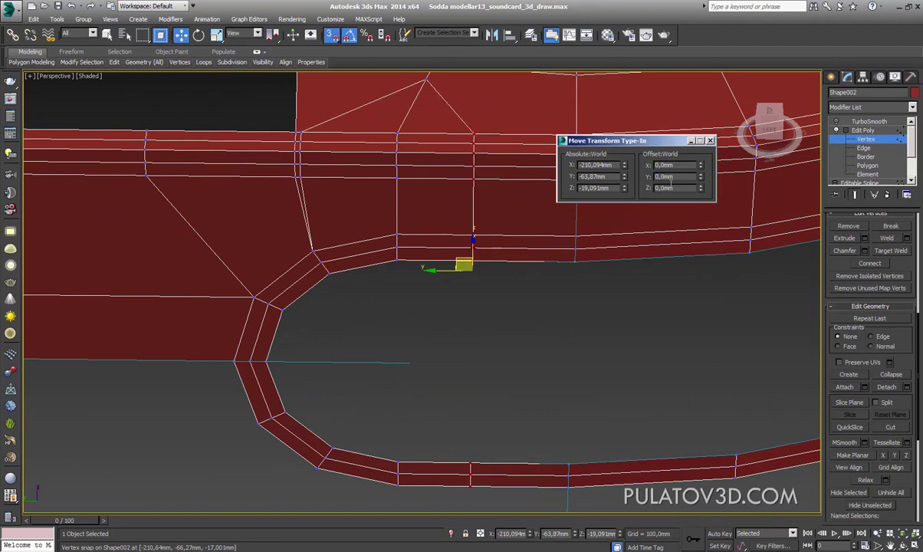
pyautogui.hotkey('ctrl', 'z')
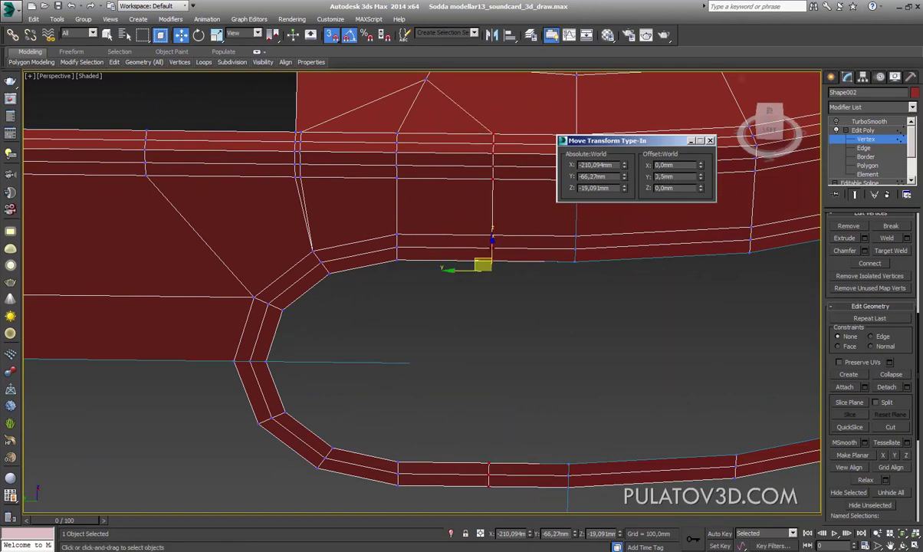
# Select the vertex column at the knob junction and shift it slightly along X
pyautogui.scroll(-1, 460, 306)
pyautogui.click(613, 299)
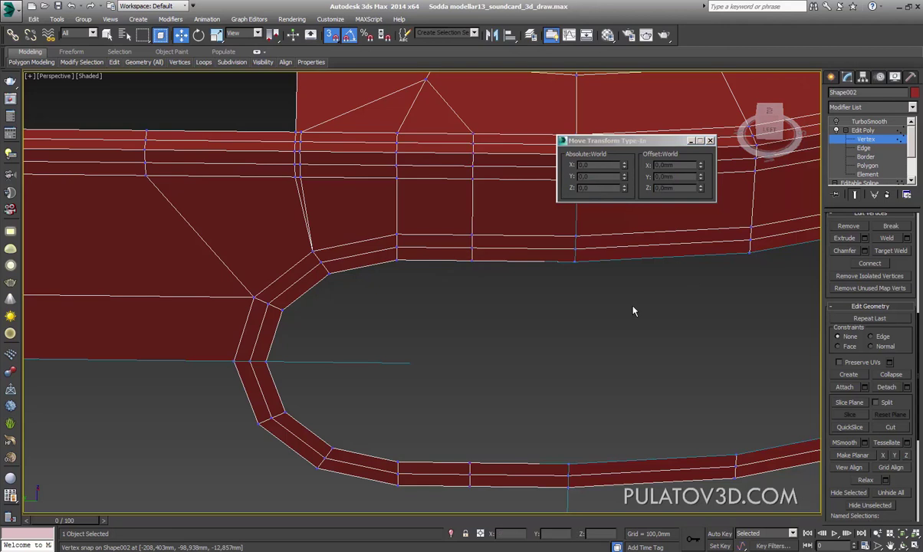
pyautogui.scroll(-5, 613, 299)
pyautogui.moveTo(614, 298)
pyautogui.mouseDown(button='middle')
pyautogui.moveTo(381, 324)
pyautogui.moveTo(546, 237)
pyautogui.mouseUp(button='middle')
pyautogui.scroll(5, 490, 329)
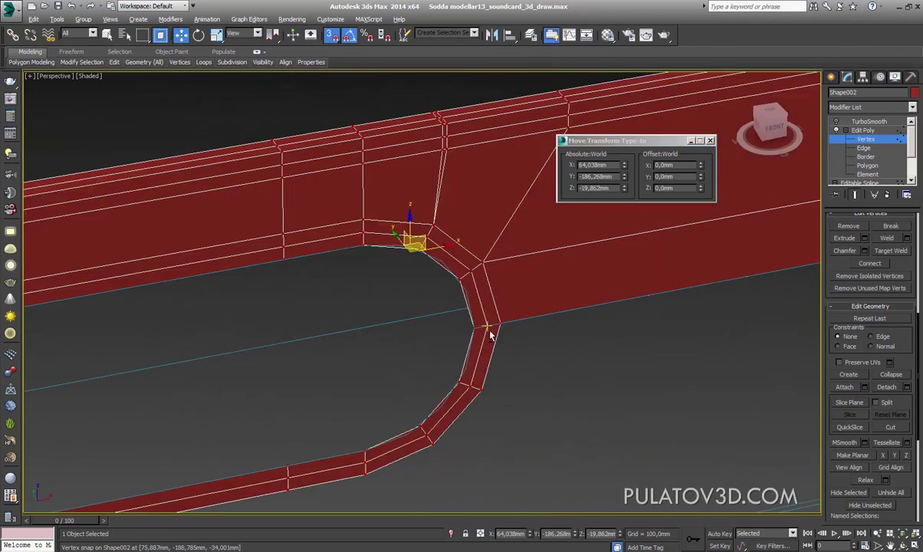
pyautogui.scroll(2, 480, 331)
pyautogui.scroll(-2, 479, 331)
pyautogui.moveTo(379, 463); pyautogui.dragTo(376, 452)
pyautogui.write('0,5')
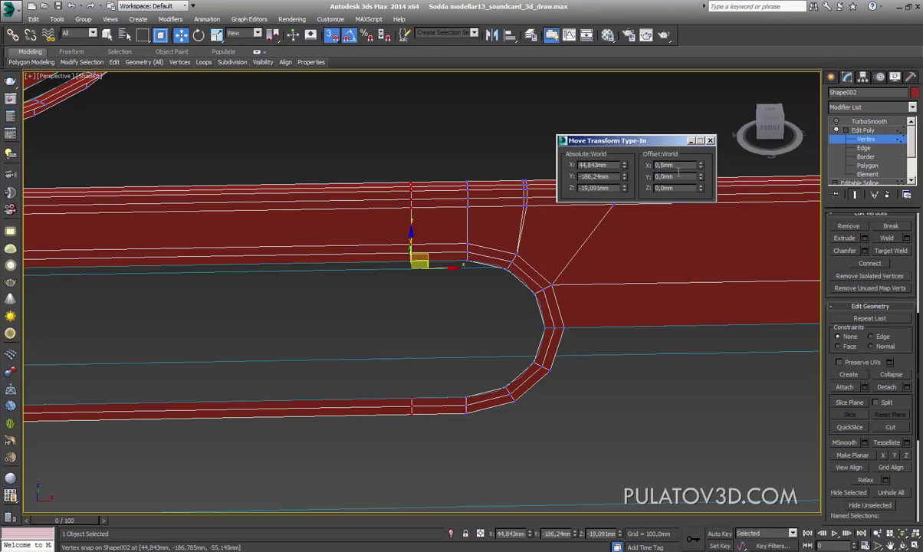
pyautogui.press('Return')
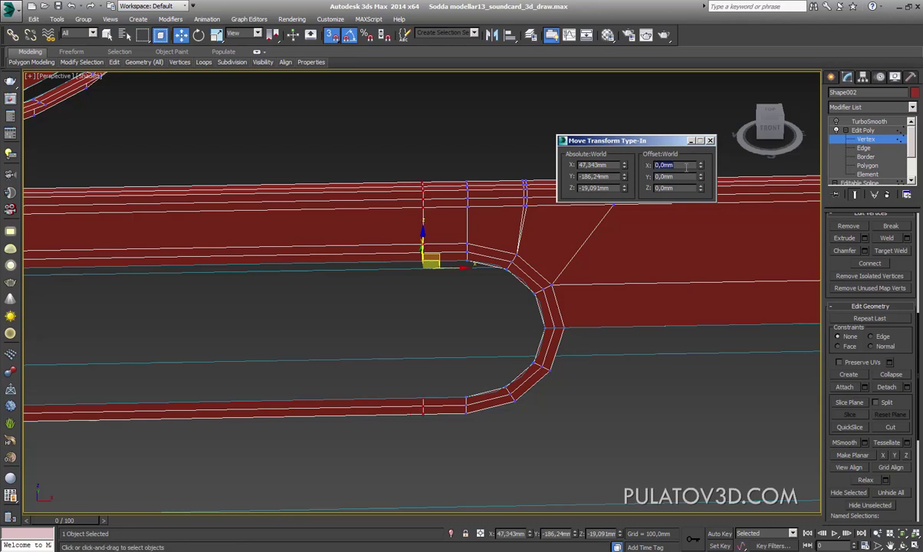
# Orbit around the whole model and select all 671 of the frame's vertices
pyautogui.click(420, 330)
pyautogui.scroll(-2, 482, 363)
pyautogui.scroll(-5, 406, 350)
pyautogui.scroll(-2, 411, 282)
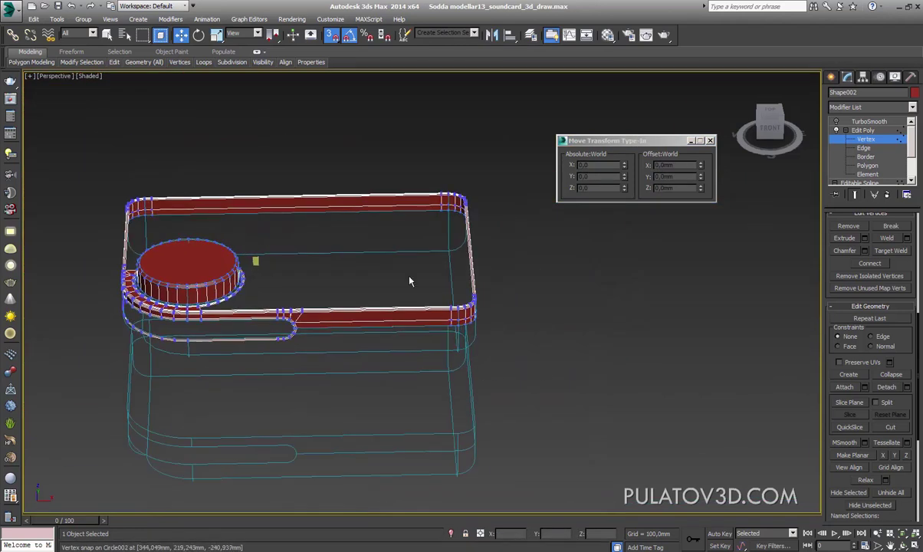
pyautogui.scroll(5, 410, 281)
pyautogui.click(486, 309)
pyautogui.scroll(-1, 470, 367)
pyautogui.scroll(-1, 450, 360)
pyautogui.scroll(-2, 468, 354)
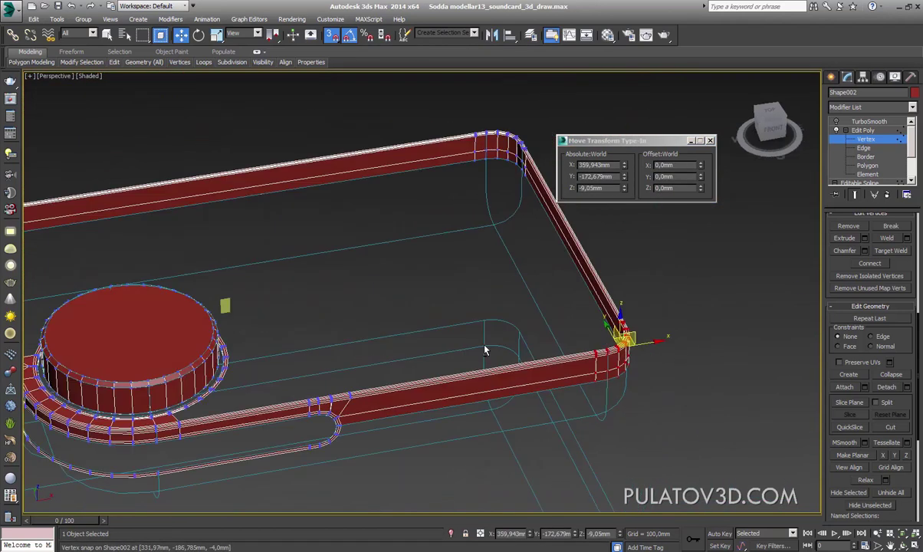
pyautogui.scroll(-3, 484, 350)
pyautogui.keyDown('alt'); pyautogui.moveTo(494, 273); pyautogui.dragTo(539, 340, button='middle'); pyautogui.keyUp('alt')
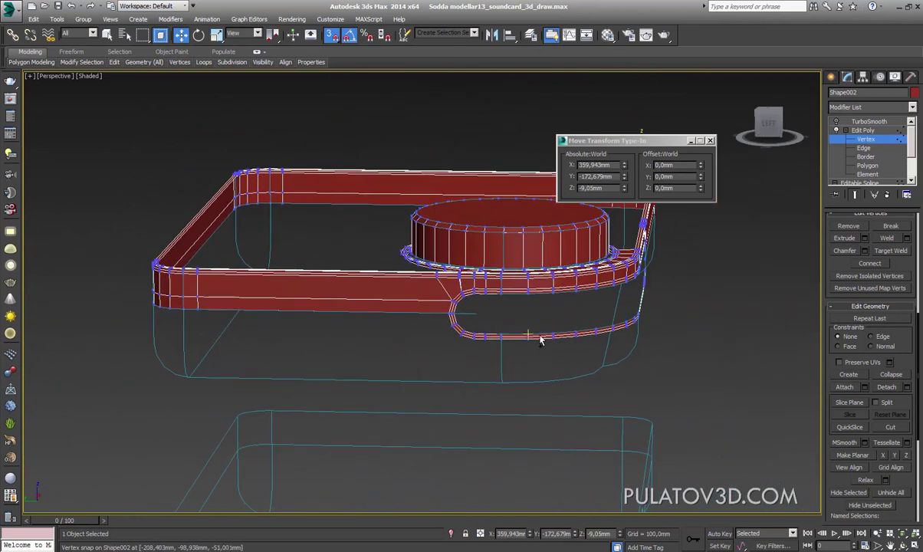
pyautogui.hotkey('ctrl', 'a')
# Weld the frame's vertices at 1.0mm, reducing 671 to 606, and turn on Target Weld
pyautogui.click(907, 237)
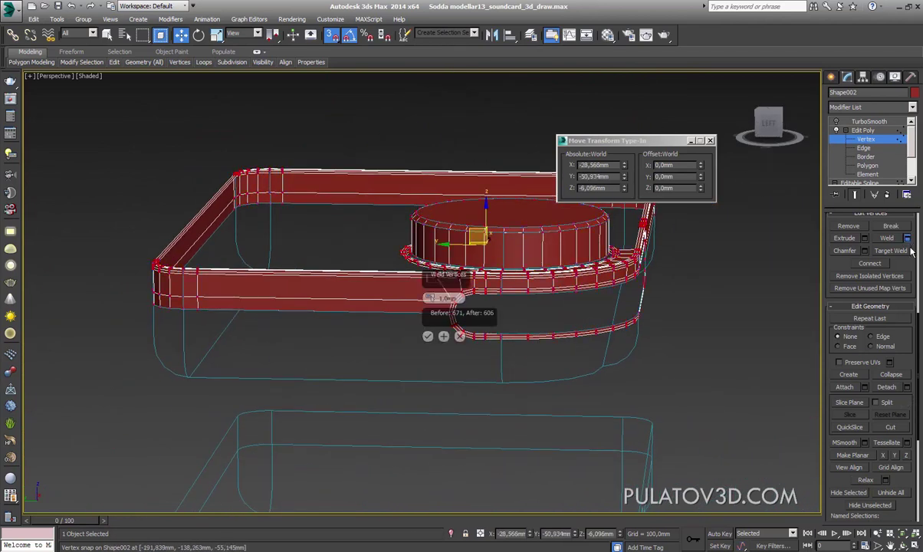
pyautogui.click(428, 336)
pyautogui.click(441, 323)
pyautogui.scroll(5, 452, 353)
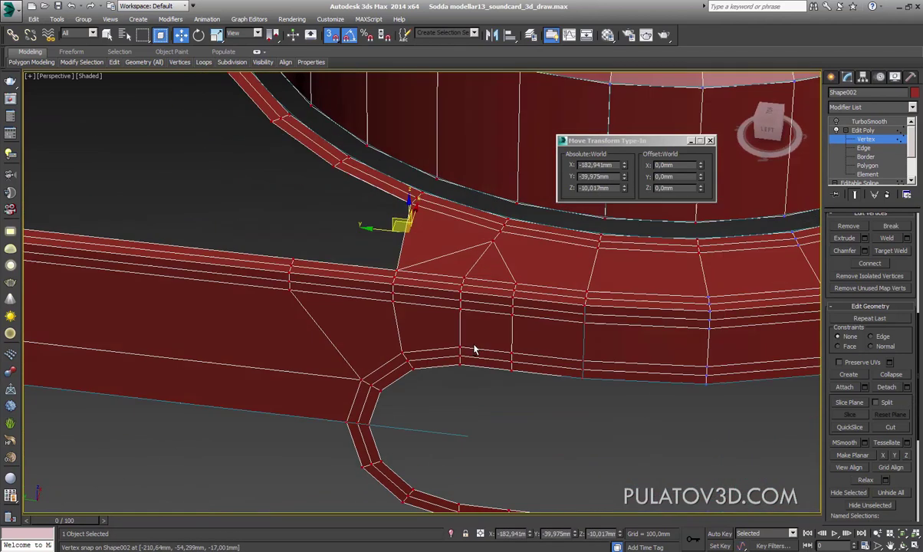
pyautogui.scroll(2, 474, 346)
pyautogui.scroll(2, 483, 259)
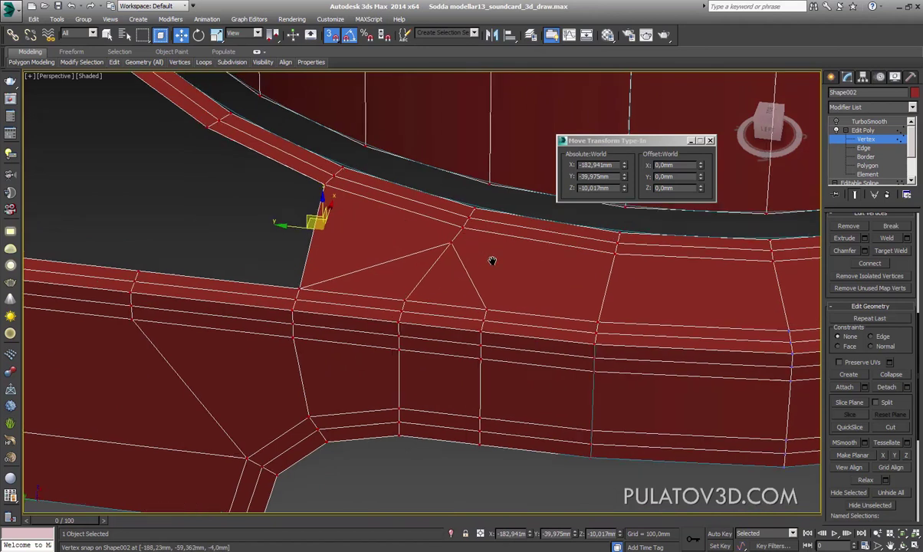
pyautogui.scroll(-2, 912, 357)
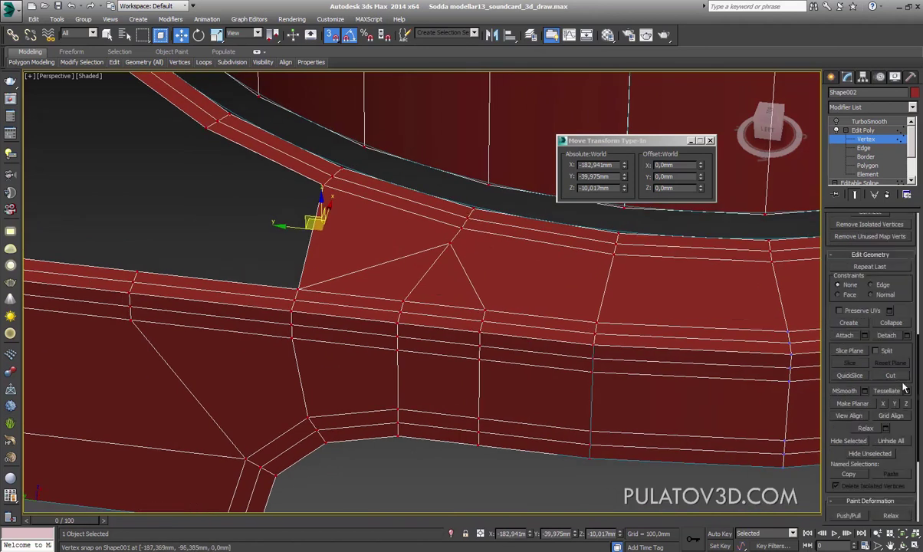
pyautogui.moveTo(912, 300); pyautogui.dragTo(922, 439)
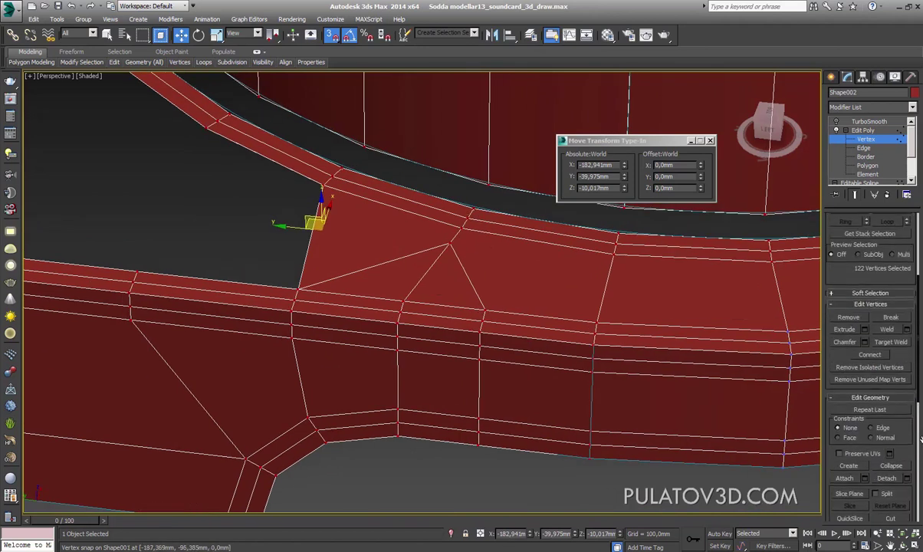
pyautogui.click(894, 343)
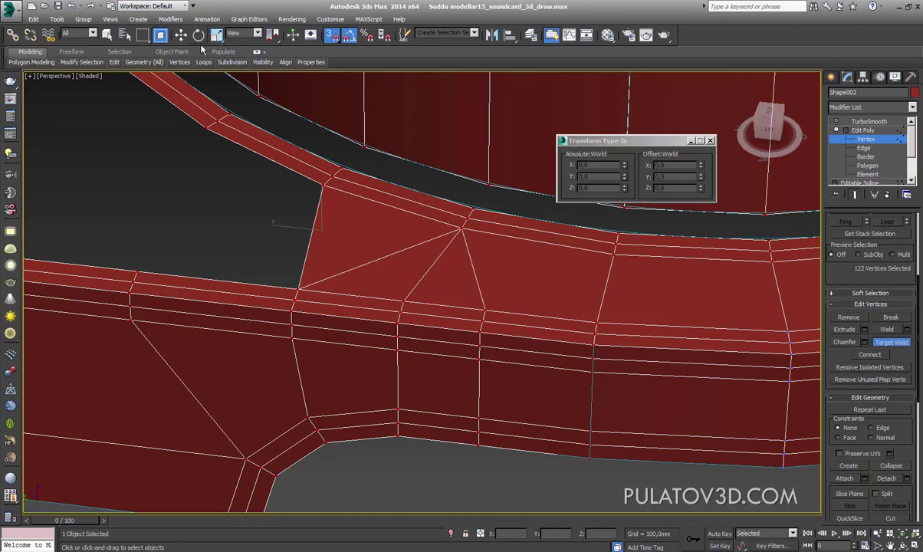
pyautogui.click(180, 36)
# Remove the two stray diagonal edges in the junction face
pyautogui.click(866, 148)
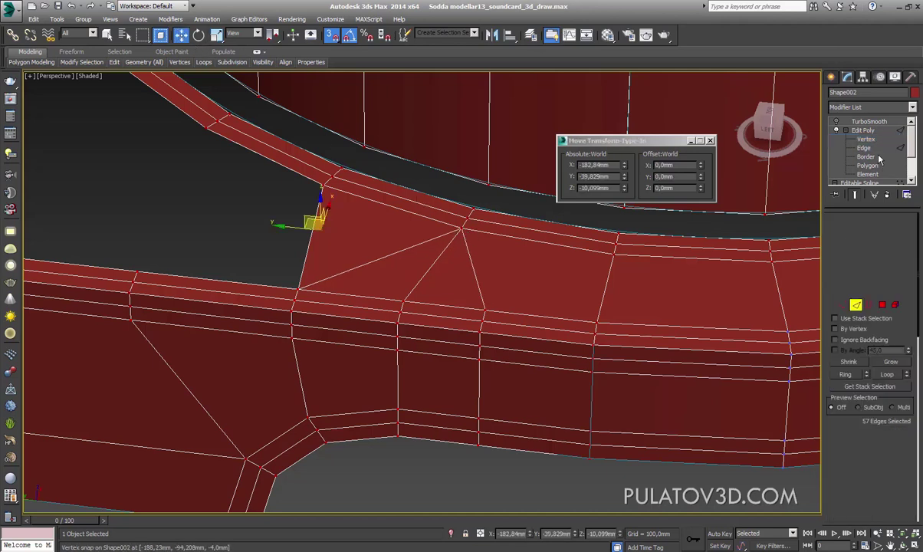
pyautogui.click(433, 265)
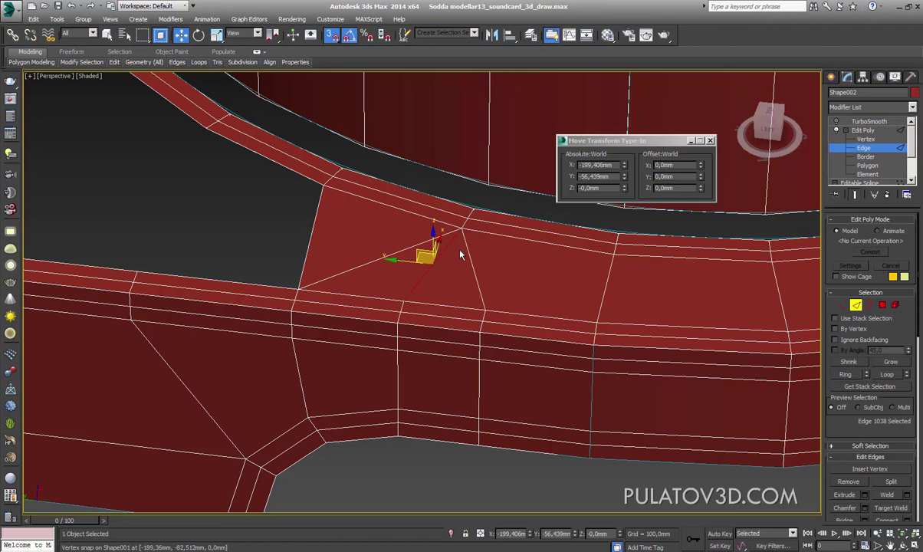
pyautogui.press('BackSpace')
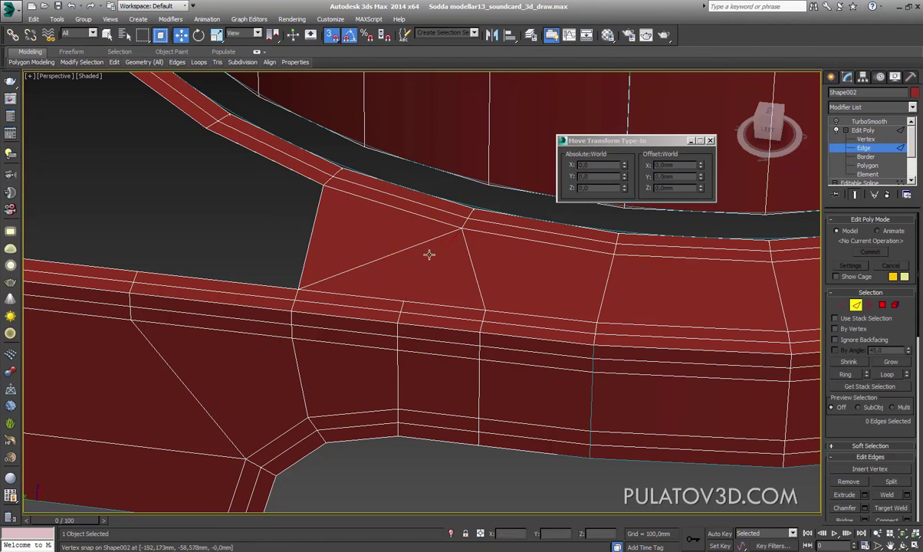
pyautogui.click(411, 259)
pyautogui.press('BackSpace')
# Cut a new edge from the lower junction vertex up to the top vertex
pyautogui.click(843, 304)
pyautogui.scroll(-2, 849, 253)
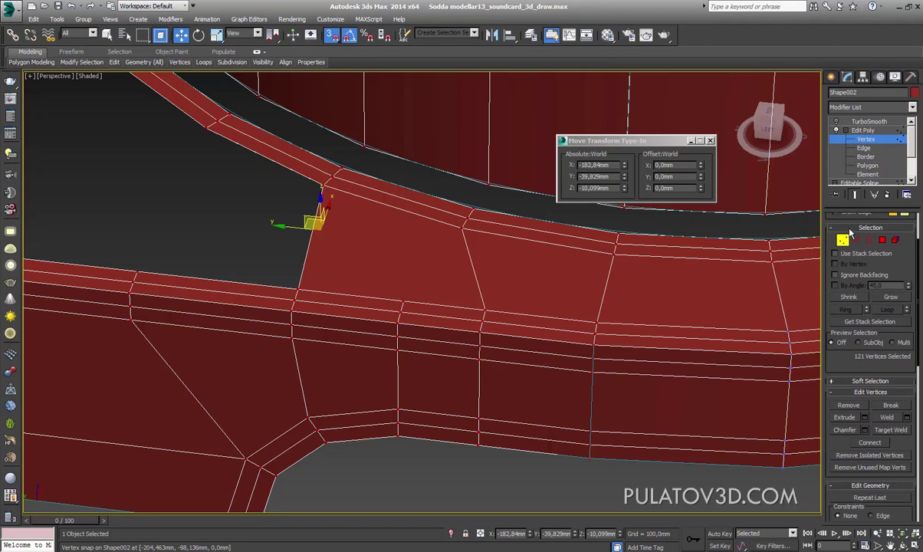
pyautogui.scroll(-4, 874, 329)
pyautogui.click(890, 469)
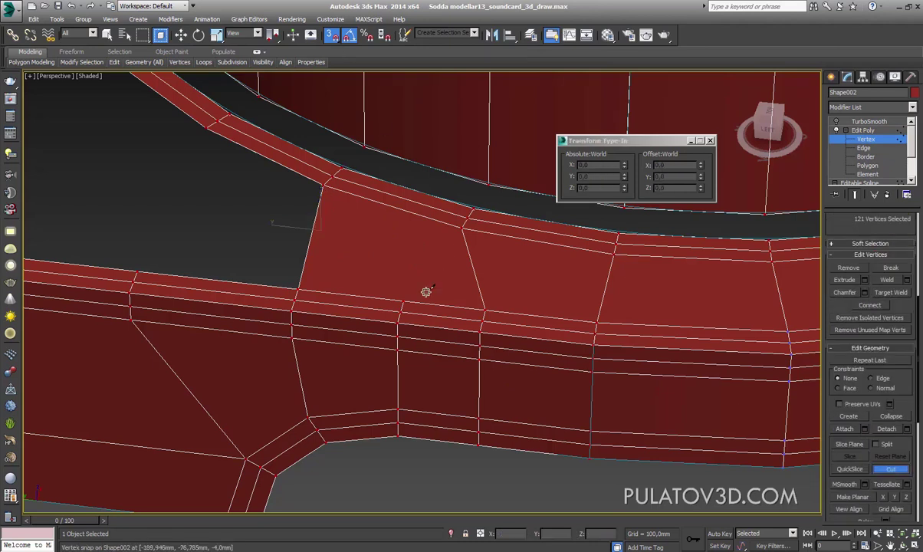
pyautogui.click(401, 301)
pyautogui.click(331, 192)
pyautogui.rightClick(398, 168)
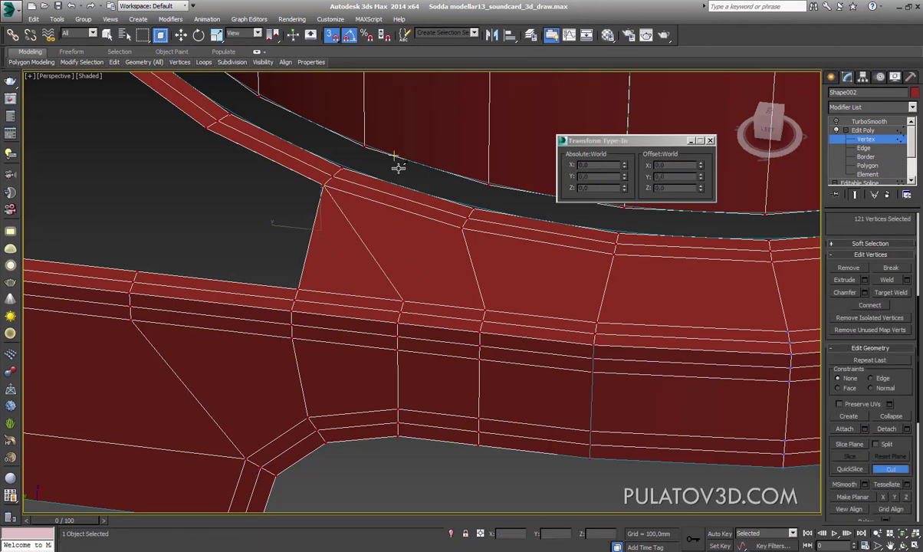
pyautogui.press('w')
# Delete the leftover triangle polygon at the junction
pyautogui.click(881, 165)
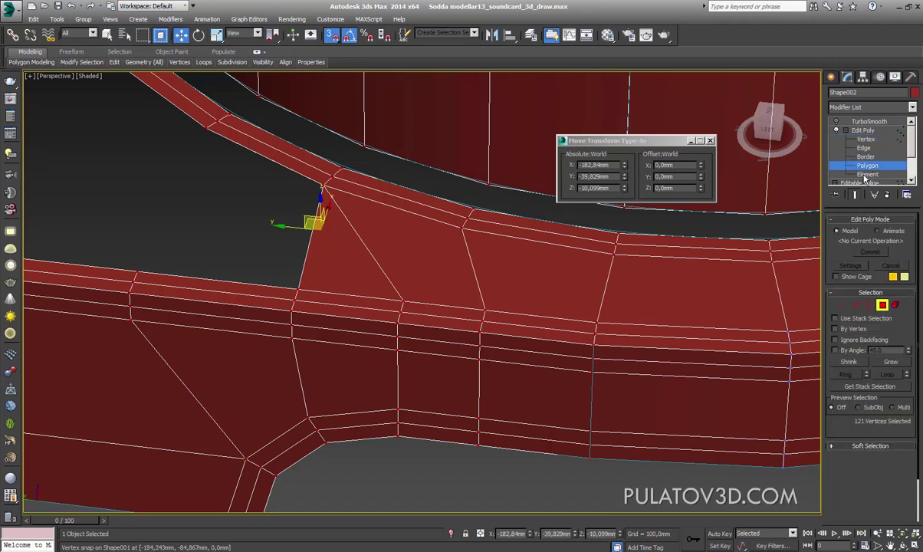
pyautogui.click(359, 269)
pyautogui.press('Delete')
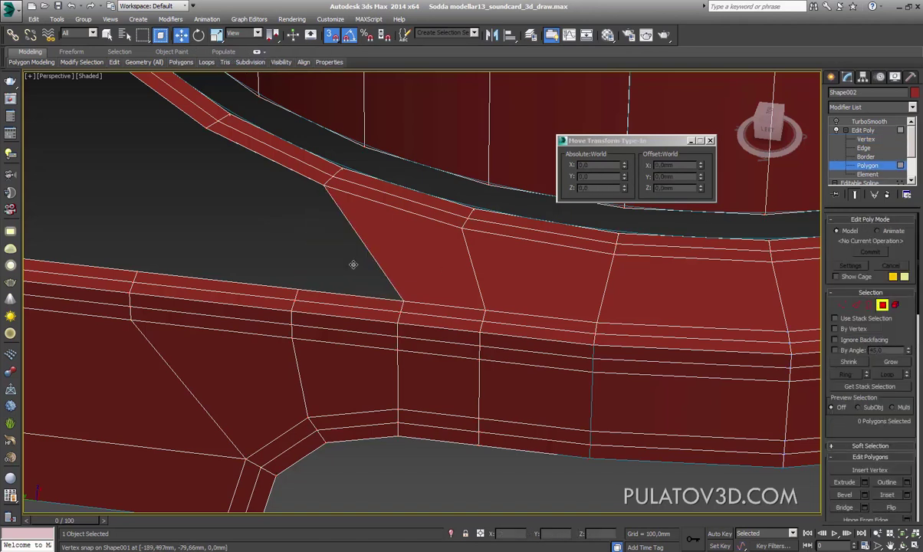
pyautogui.moveTo(354, 264)
pyautogui.keyDown('alt'); pyautogui.mouseDown(button='middle')
pyautogui.moveTo(398, 284)
pyautogui.moveTo(397, 222)
pyautogui.moveTo(474, 312)
pyautogui.moveTo(752, 266)
pyautogui.mouseUp(button='middle'); pyautogui.keyUp('alt')
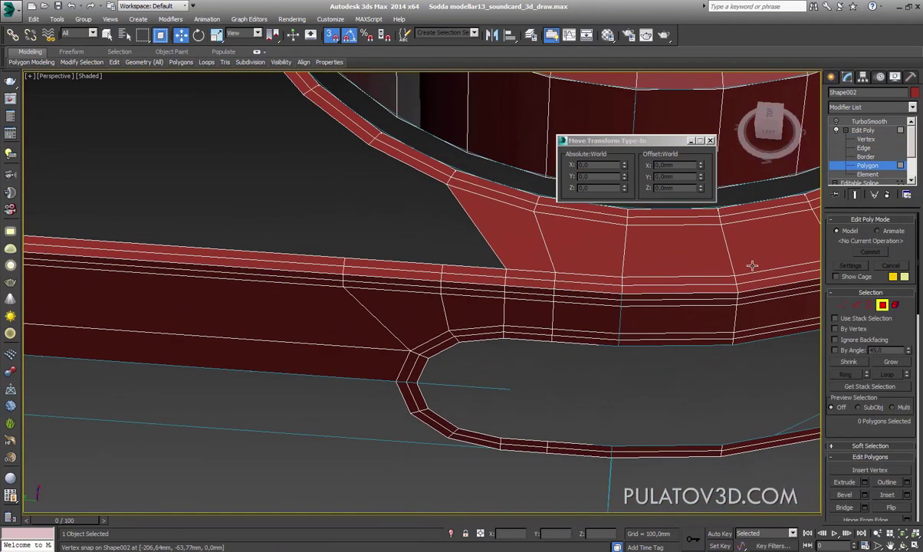
# Bridge the hole's two opposite border edges with a new face
pyautogui.click(855, 304)
pyautogui.click(482, 253)
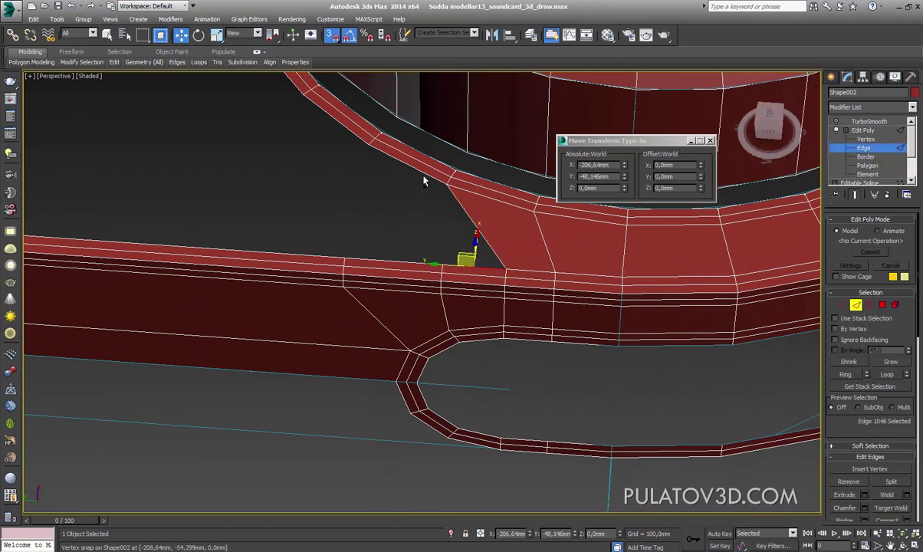
pyautogui.click(397, 164)
pyautogui.moveTo(834, 425); pyautogui.dragTo(834, 371)
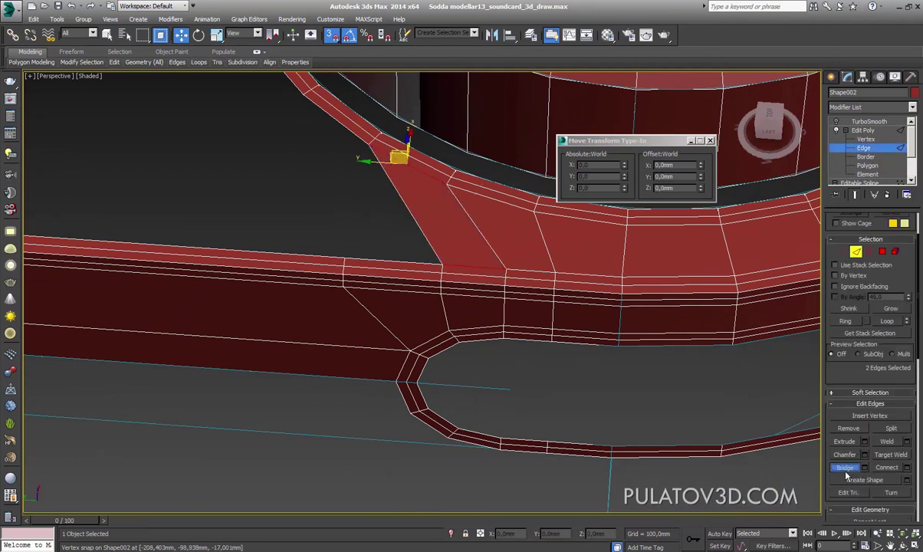
pyautogui.click(844, 467)
pyautogui.moveTo(471, 232); pyautogui.dragTo(497, 305, button='middle')
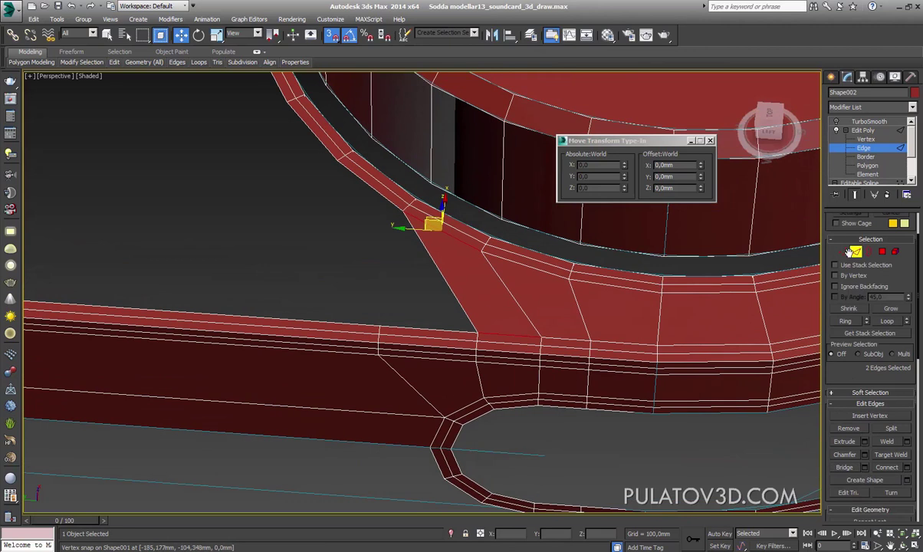
pyautogui.press('1')
pyautogui.moveTo(487, 313); pyautogui.dragTo(390, 361)
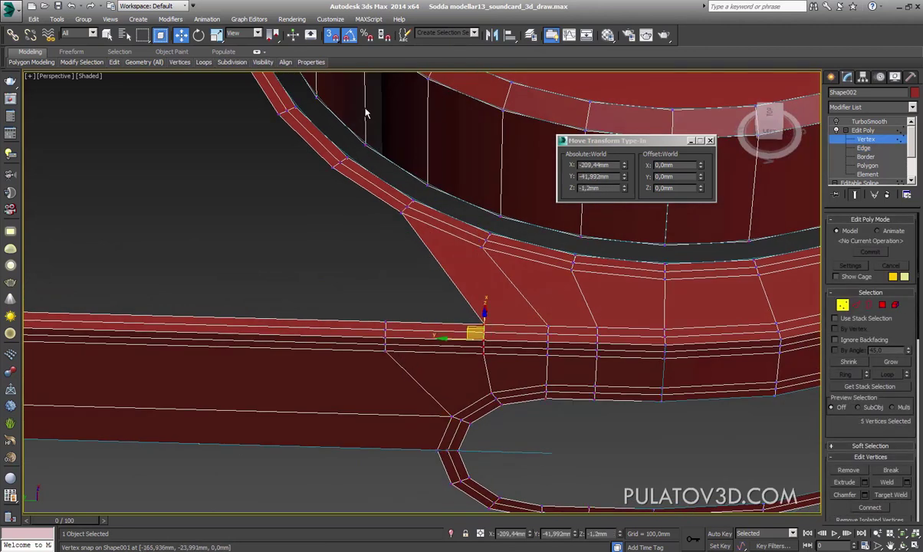
# Select the junction vertex columns and trial-slide them along the rail, then undo
pyautogui.moveTo(458, 337); pyautogui.dragTo(423, 347)
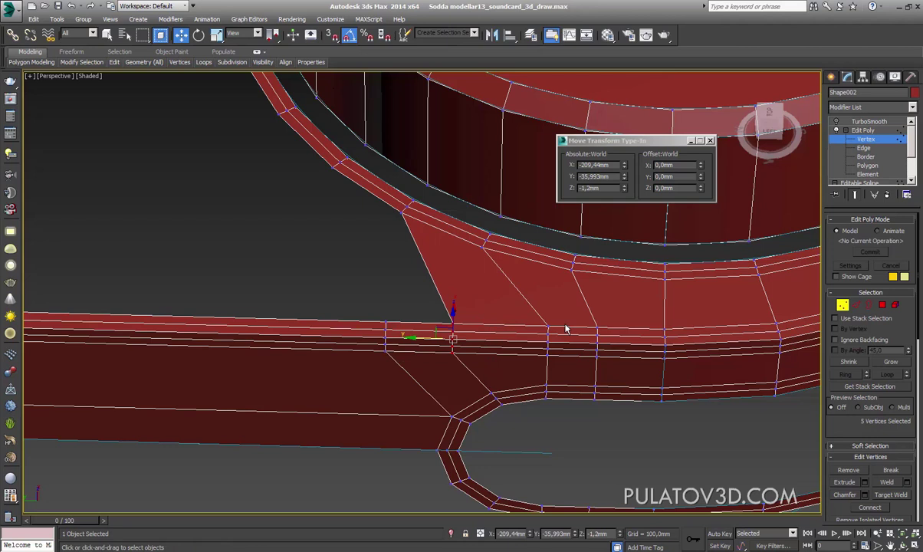
pyautogui.moveTo(565, 329); pyautogui.dragTo(529, 371)
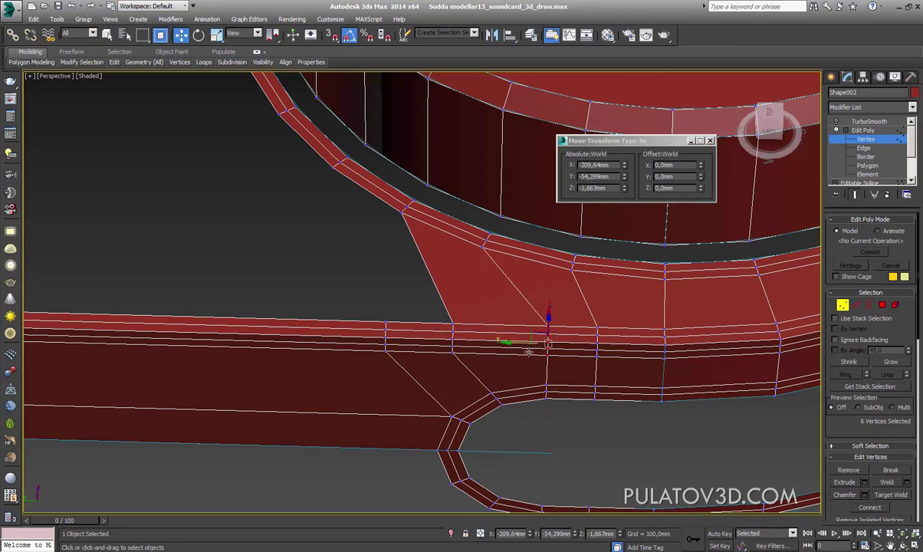
pyautogui.moveTo(591, 360)
pyautogui.keyDown('alt'); pyautogui.mouseDown(button='middle')
pyautogui.moveTo(593, 392)
pyautogui.moveTo(486, 326)
pyautogui.moveTo(472, 305)
pyautogui.moveTo(535, 348)
pyautogui.moveTo(504, 336)
pyautogui.moveTo(514, 305)
pyautogui.moveTo(507, 349)
pyautogui.moveTo(459, 335)
pyautogui.moveTo(398, 339)
pyautogui.mouseUp(button='middle'); pyautogui.keyUp('alt')
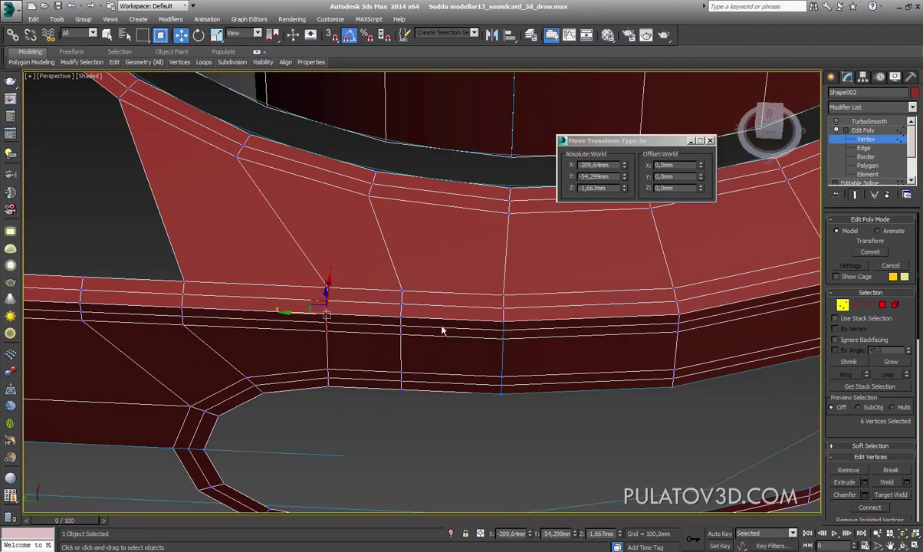
pyautogui.scroll(-3, 487, 318)
pyautogui.keyDown('alt'); pyautogui.moveTo(476, 317); pyautogui.dragTo(487, 307, button='middle'); pyautogui.keyUp('alt')
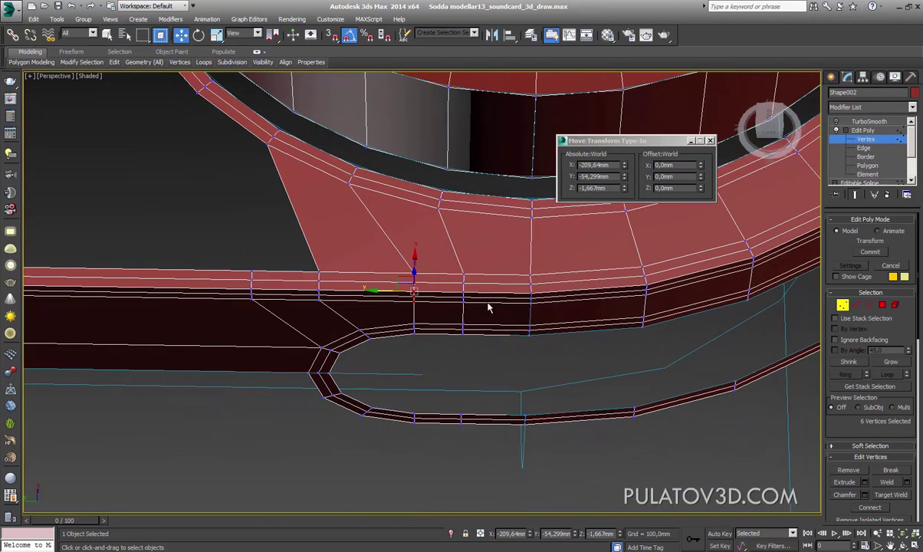
pyautogui.keyDown('ctrl'); pyautogui.moveTo(475, 261); pyautogui.dragTo(429, 345); pyautogui.keyUp('ctrl')
pyautogui.keyDown('alt'); pyautogui.moveTo(469, 400); pyautogui.dragTo(456, 451, button='middle'); pyautogui.keyUp('alt')
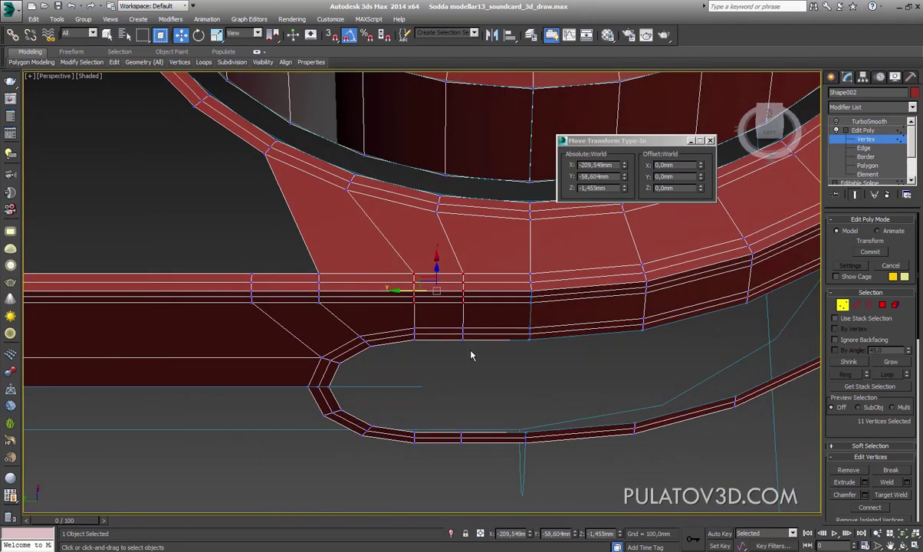
pyautogui.keyDown('alt'); pyautogui.moveTo(436, 339); pyautogui.dragTo(405, 301, button='middle'); pyautogui.keyUp('alt')
pyautogui.moveTo(410, 297); pyautogui.dragTo(387, 295)
pyautogui.hotkey('ctrl', 'z')
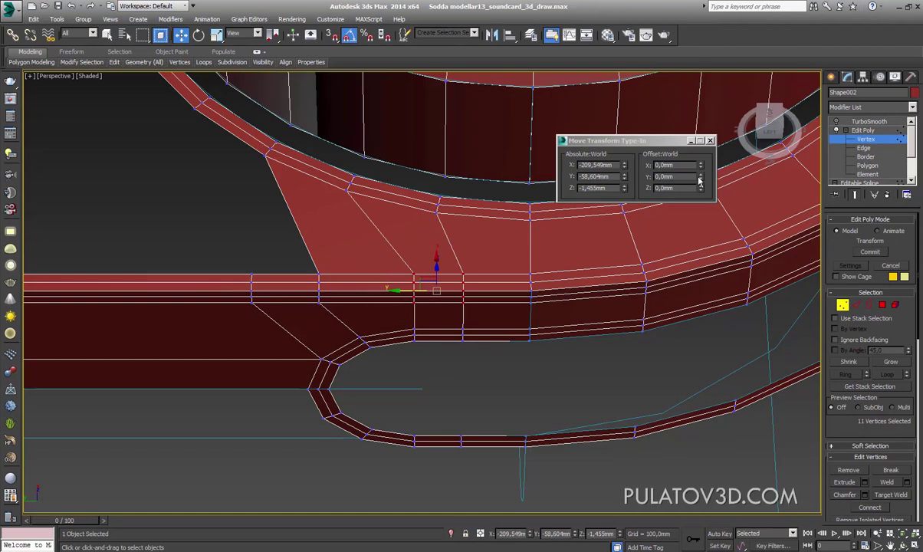
# Shift the selected vertex columns 5 mm along Y
pyautogui.moveTo(700, 180); pyautogui.dragTo(709, 155)
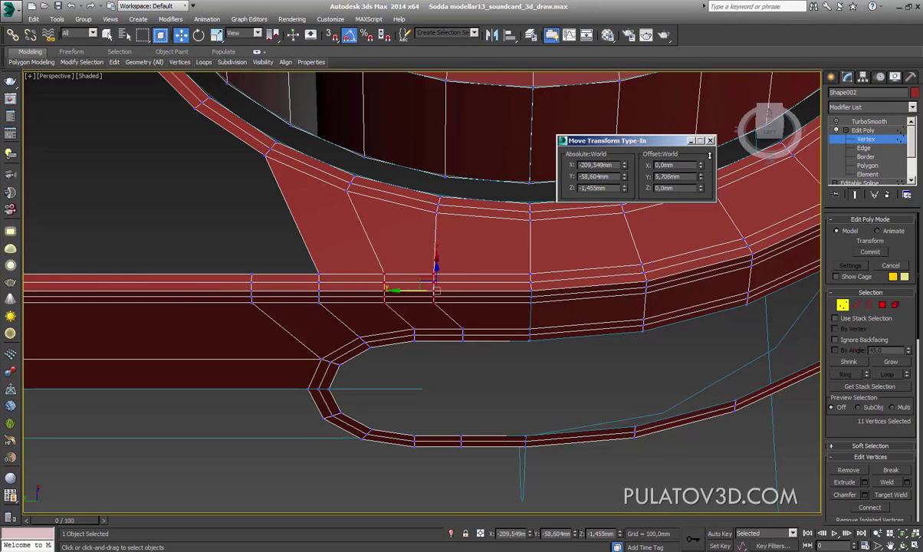
pyautogui.moveTo(709, 156); pyautogui.dragTo(667, 182)
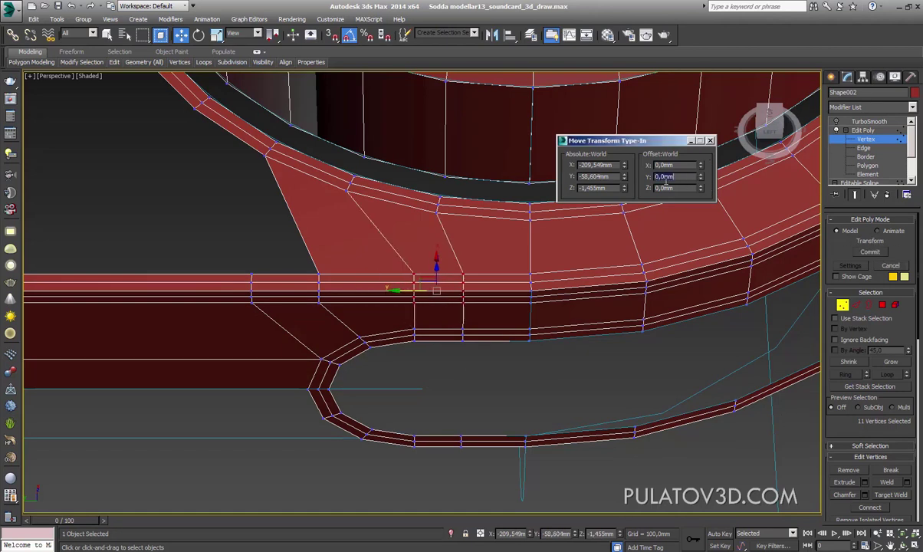
pyautogui.write('5')
pyautogui.press('Return')
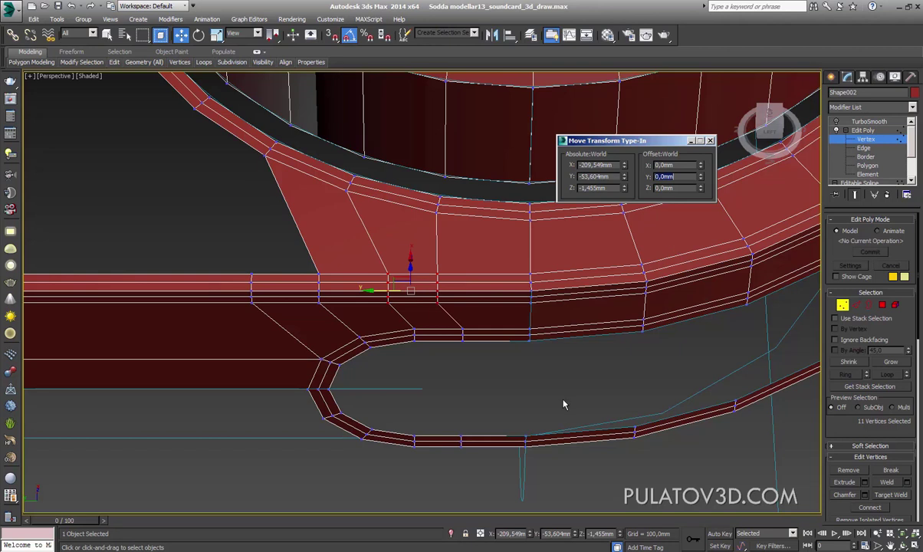
# Clear the selection and select the vertices around the knob ring
pyautogui.click(563, 404)
pyautogui.scroll(-5, 454, 330)
pyautogui.keyDown('alt'); pyautogui.moveTo(453, 329); pyautogui.dragTo(505, 287, button='middle'); pyautogui.keyUp('alt')
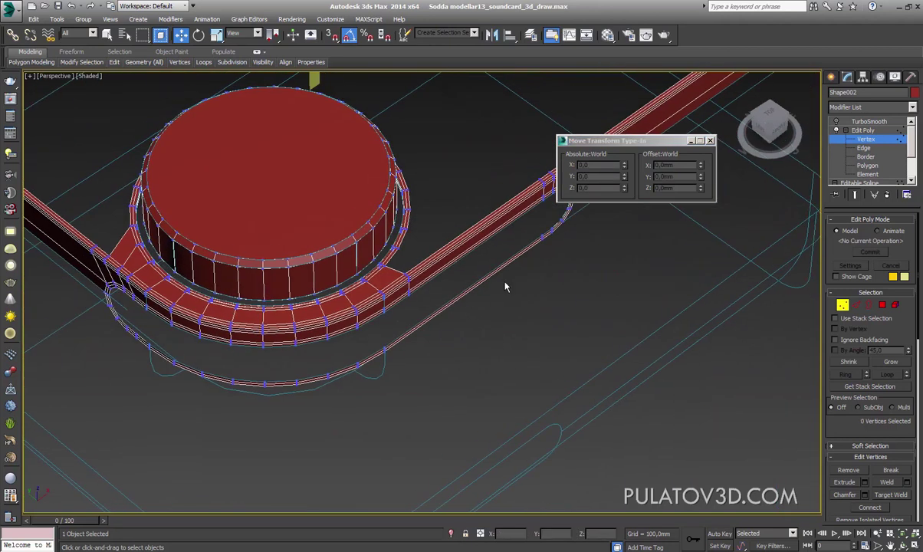
pyautogui.moveTo(325, 429); pyautogui.dragTo(322, 418)
pyautogui.scroll(3, 368, 374)
pyautogui.scroll(-5, 453, 297)
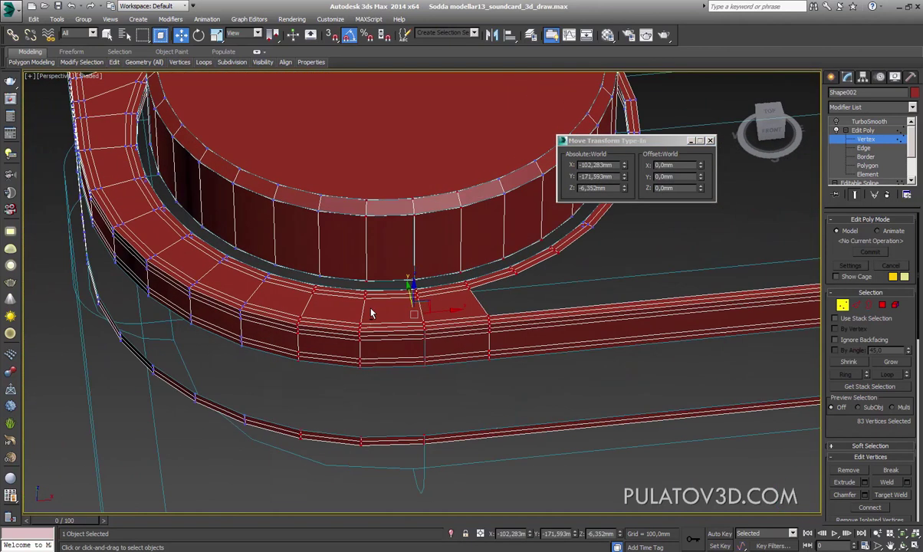
pyautogui.keyDown('alt'); pyautogui.moveTo(453, 297); pyautogui.dragTo(307, 332, button='middle'); pyautogui.keyUp('alt')
# Trim the knob-ring vertex selection from 47 down to 32 vertices
pyautogui.keyDown('alt'); pyautogui.moveTo(308, 332); pyautogui.dragTo(570, 314); pyautogui.keyUp('alt')
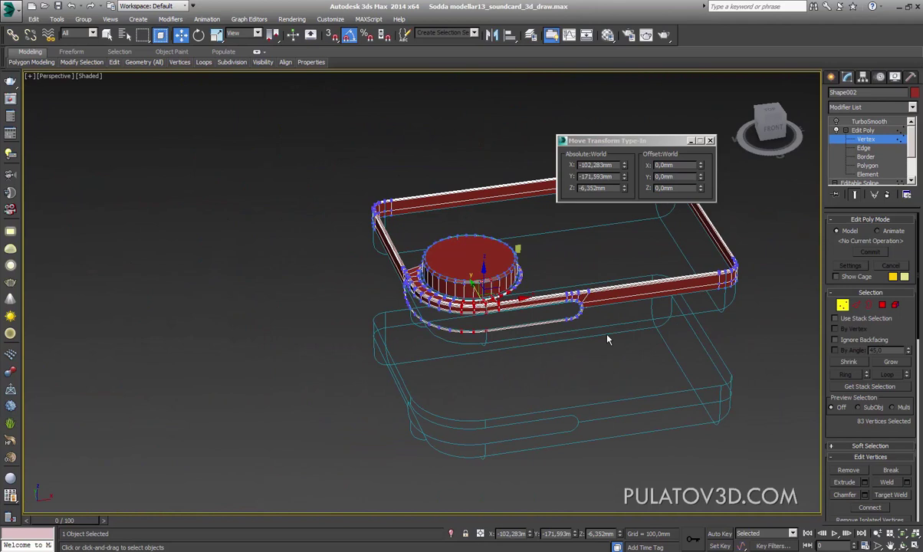
pyautogui.scroll(5, 424, 259)
pyautogui.scroll(-5, 332, 149)
pyautogui.scroll(-3, 335, 272)
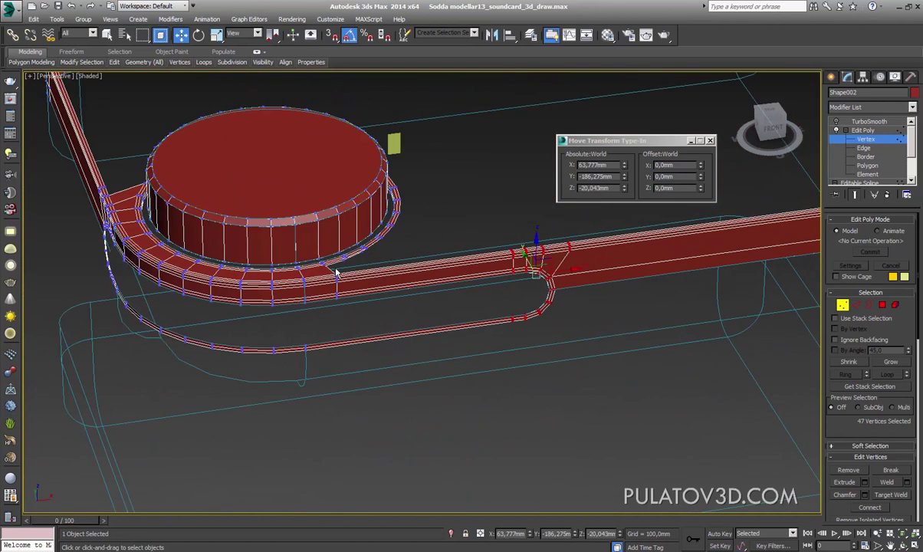
pyautogui.keyDown('alt'); pyautogui.moveTo(332, 291); pyautogui.dragTo(429, 406, button='middle'); pyautogui.keyUp('alt')
pyautogui.keyDown('alt'); pyautogui.moveTo(414, 441); pyautogui.dragTo(453, 368); pyautogui.keyUp('alt')
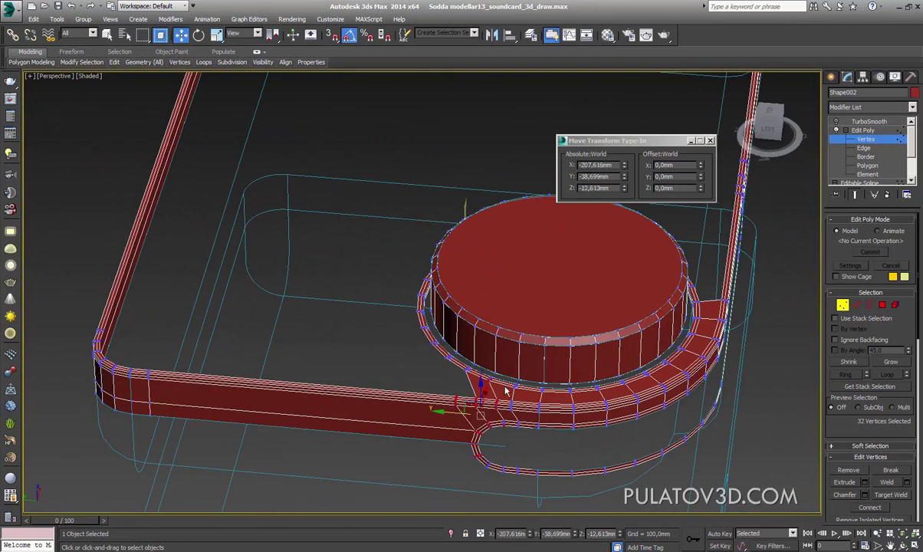
pyautogui.scroll(5, 454, 373)
pyautogui.scroll(-3, 454, 373)
# Select the edge where the rail meets the ring plus two knob-ring edges
pyautogui.click(856, 305)
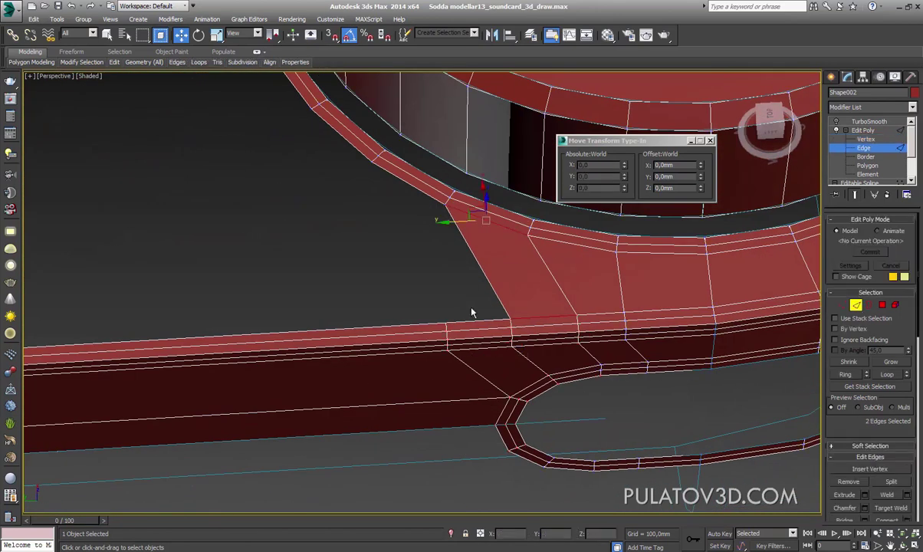
pyautogui.click(477, 328)
pyautogui.click(433, 203)
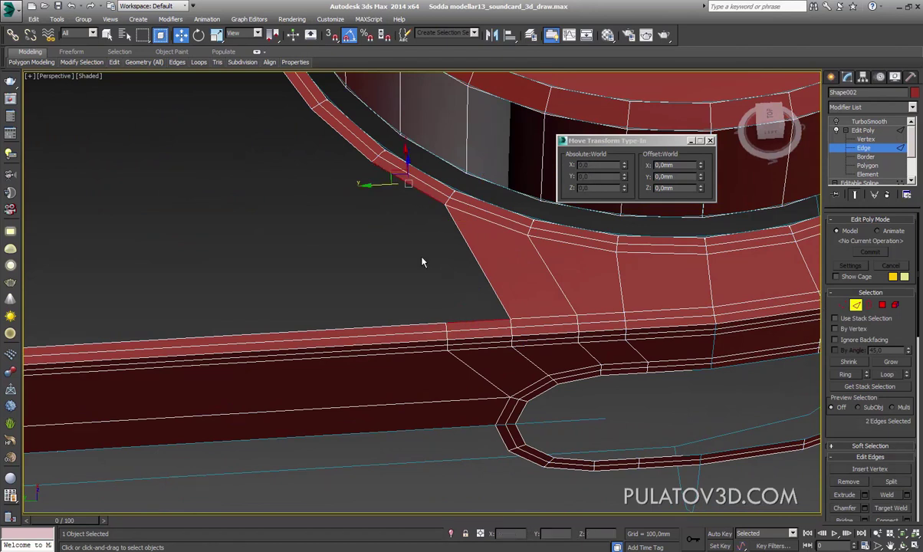
pyautogui.keyDown('alt'); pyautogui.moveTo(423, 261); pyautogui.dragTo(530, 320, button='middle'); pyautogui.keyUp('alt')
pyautogui.moveTo(858, 441); pyautogui.dragTo(858, 370)
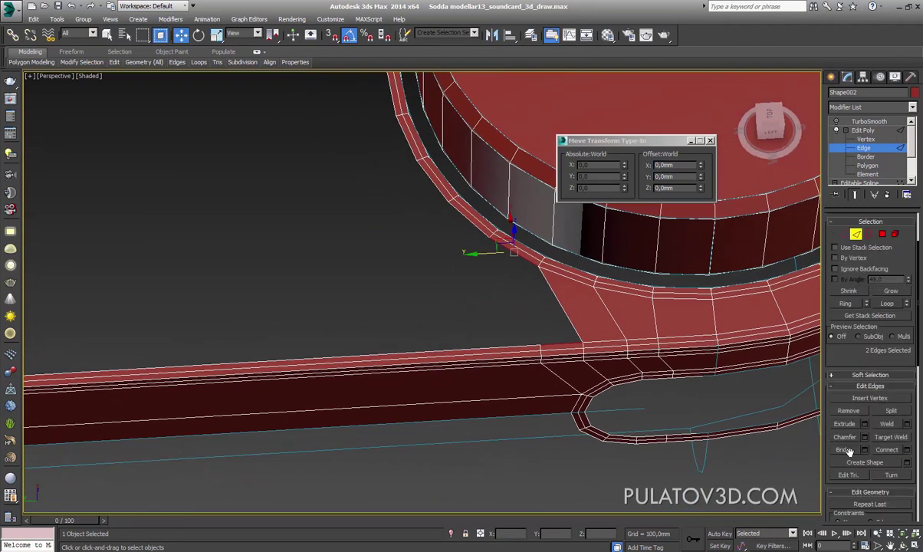
# Orbit, zoom and pan out to inspect the whole card frame and knob
pyautogui.scroll(-3, 506, 296)
pyautogui.scroll(-3, 506, 295)
pyautogui.scroll(-2, 505, 296)
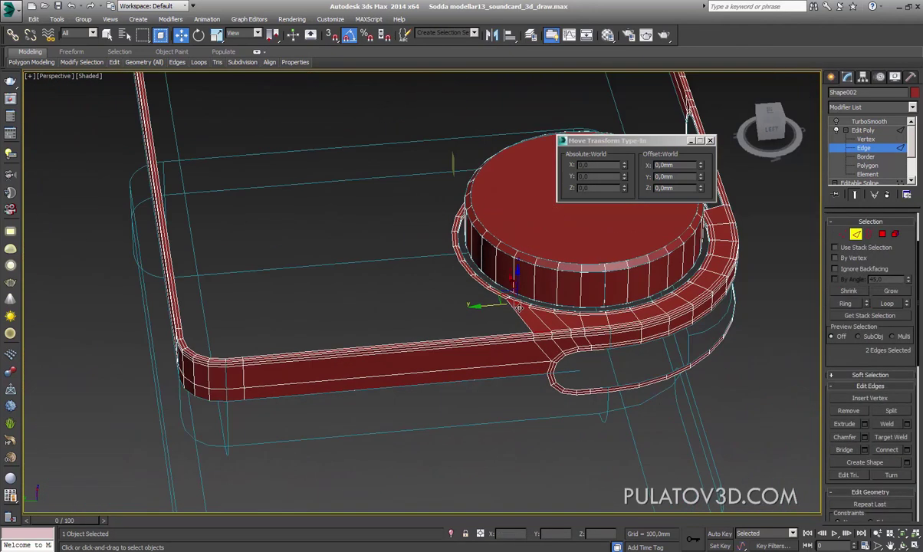
pyautogui.moveTo(519, 307)
pyautogui.keyDown('alt'); pyautogui.mouseDown(button='middle')
pyautogui.moveTo(440, 287)
pyautogui.moveTo(548, 349)
pyautogui.mouseUp(button='middle'); pyautogui.keyUp('alt')
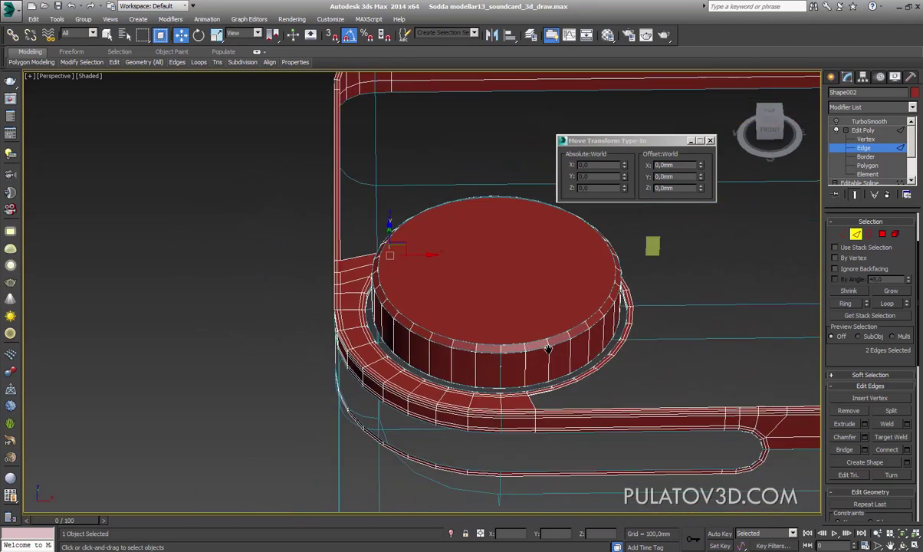
pyautogui.scroll(-3, 548, 350)
pyautogui.scroll(5, 480, 327)
pyautogui.scroll(-4, 411, 317)
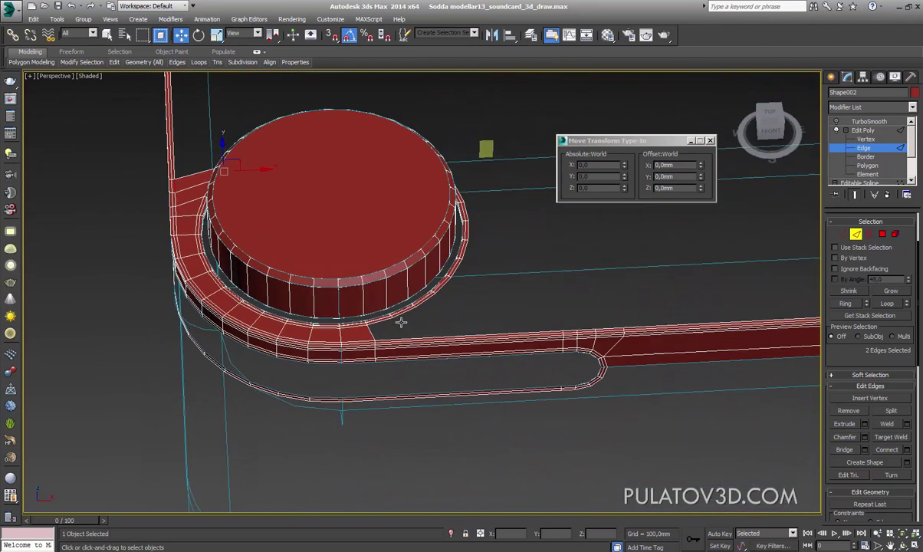
pyautogui.scroll(3, 399, 321)
pyautogui.scroll(3, 444, 346)
pyautogui.scroll(2, 453, 334)
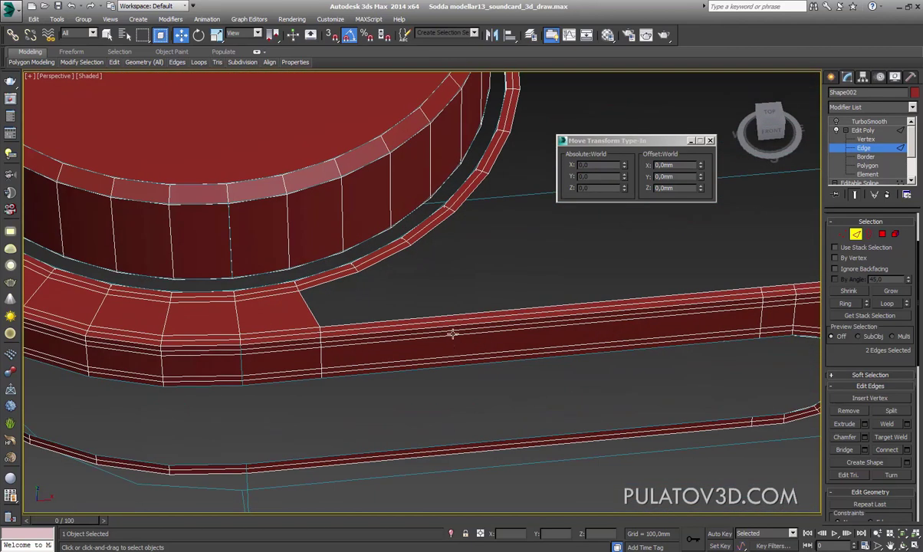
pyautogui.scroll(-2, 422, 335)
pyautogui.scroll(1, 469, 332)
pyautogui.scroll(-2, 460, 331)
pyautogui.scroll(3, 445, 337)
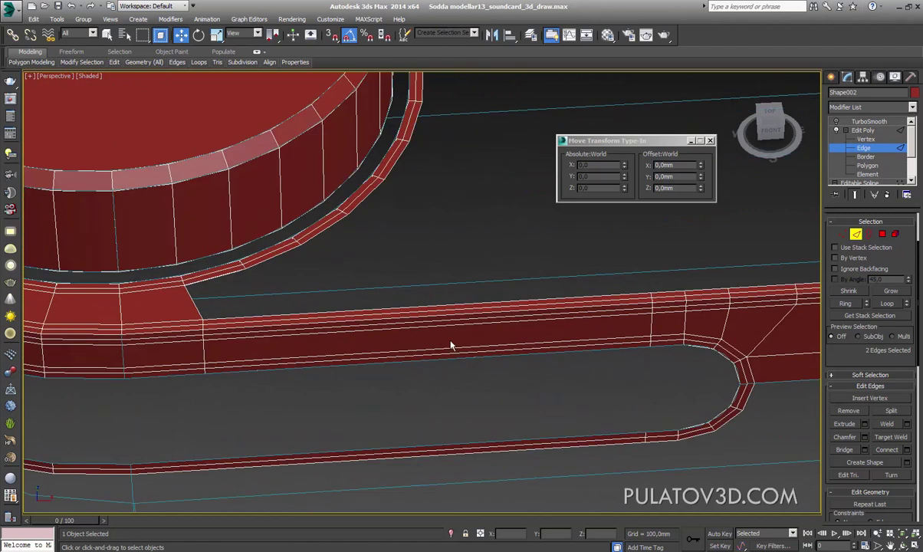
pyautogui.scroll(-1, 537, 314)
pyautogui.scroll(2, 466, 220)
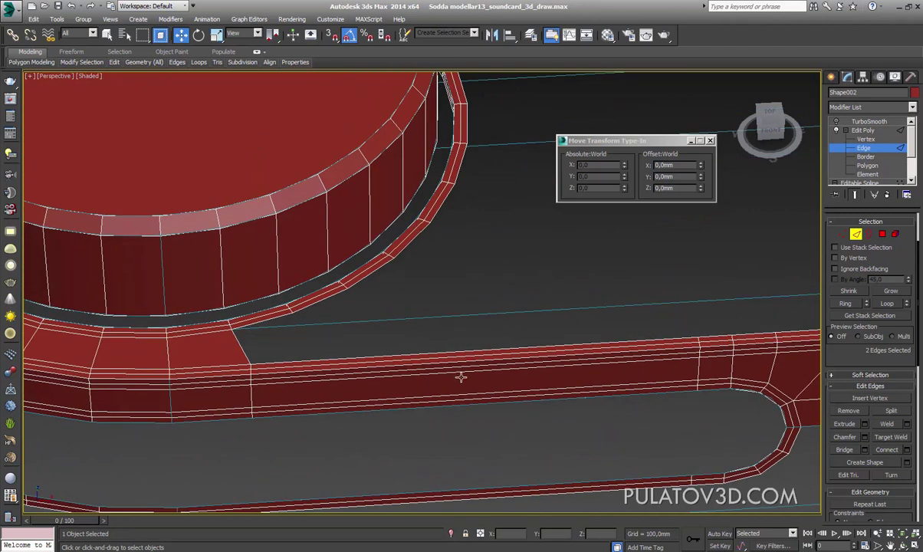
pyautogui.scroll(-2, 459, 377)
pyautogui.scroll(-1, 459, 377)
pyautogui.scroll(-2, 460, 376)
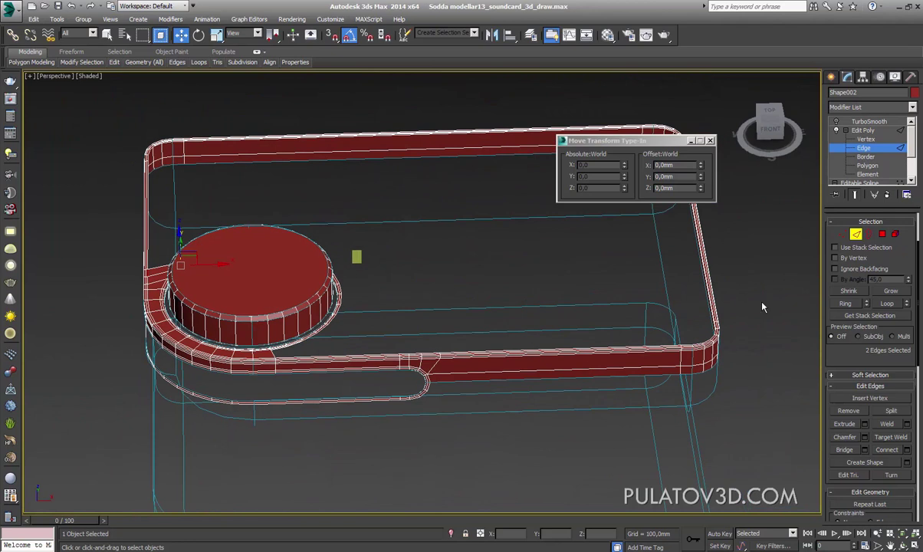
pyautogui.moveTo(712, 337)
pyautogui.mouseDown(button='middle')
pyautogui.moveTo(675, 406)
pyautogui.moveTo(587, 448)
pyautogui.moveTo(593, 435)
pyautogui.mouseUp(button='middle')
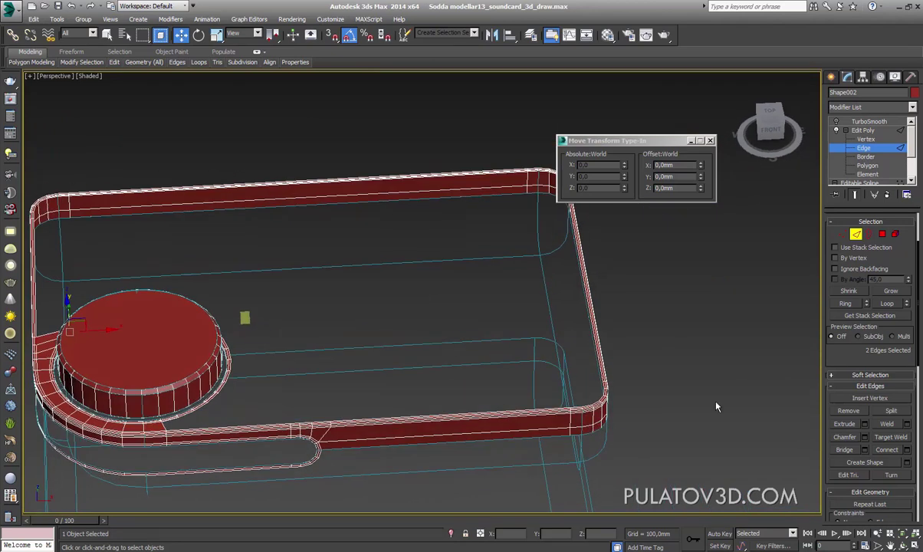
# Select the open top border loop of the card frame at Border level
pyautogui.press('3')
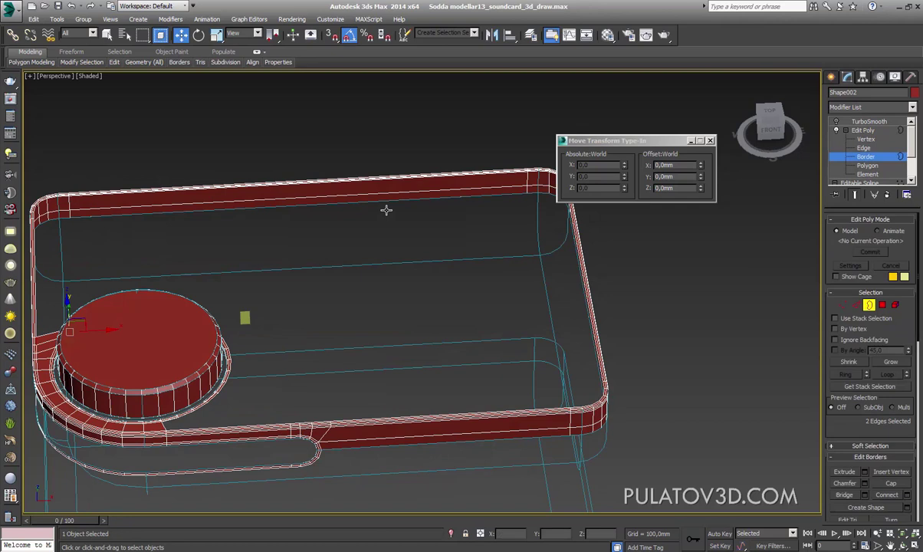
pyautogui.click(348, 191)
pyautogui.scroll(2, 322, 417)
pyautogui.scroll(4, 321, 417)
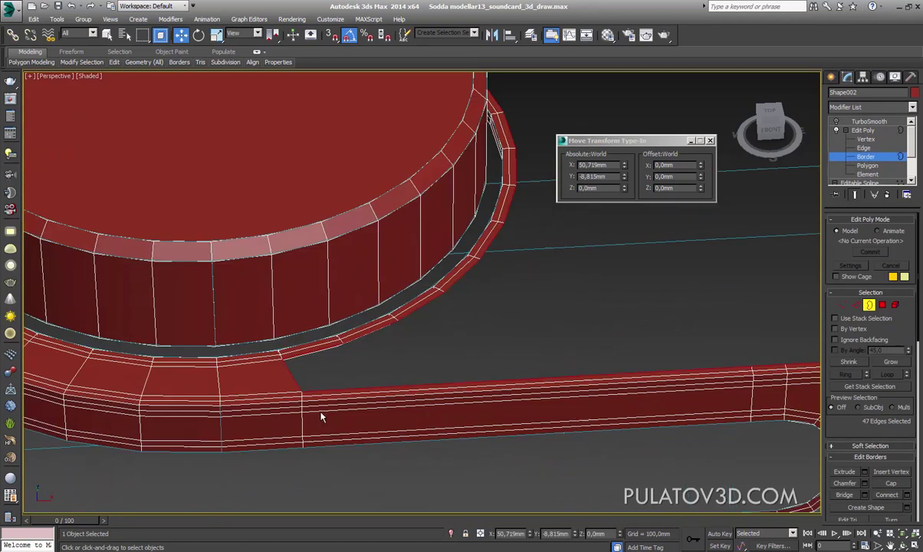
pyautogui.scroll(-3, 529, 395)
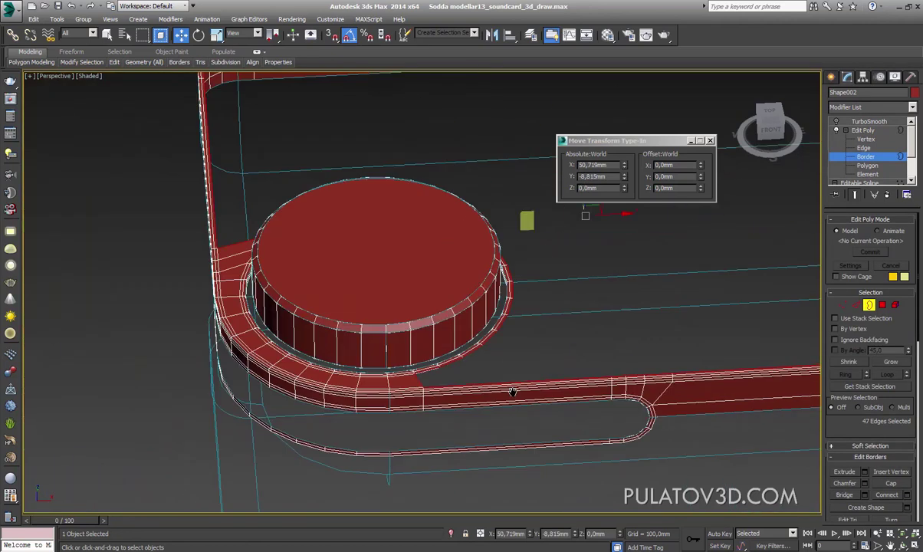
pyautogui.keyDown('alt'); pyautogui.moveTo(513, 391); pyautogui.dragTo(491, 388, button='middle'); pyautogui.keyUp('alt')
pyautogui.scroll(4, 542, 403)
pyautogui.click(444, 365)
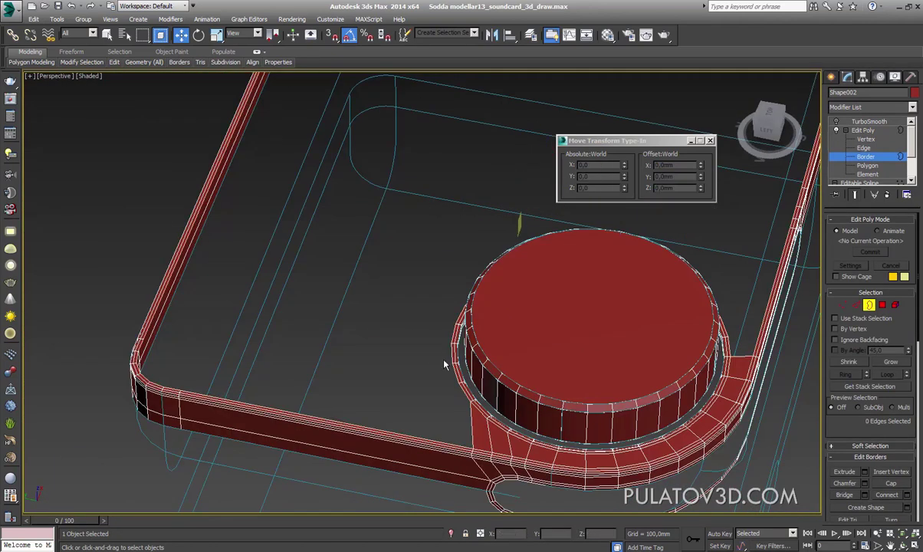
pyautogui.keyDown('alt'); pyautogui.moveTo(457, 359); pyautogui.dragTo(445, 388, button='middle'); pyautogui.keyUp('alt')
pyautogui.click(444, 388)
pyautogui.scroll(-3, 856, 442)
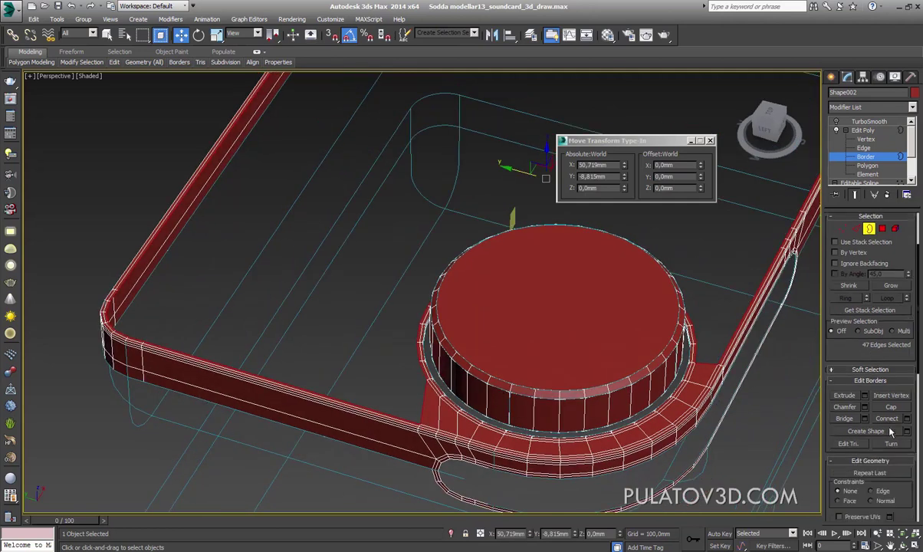
# Cap the border with a single face and return to Vertex level
pyautogui.click(891, 406)
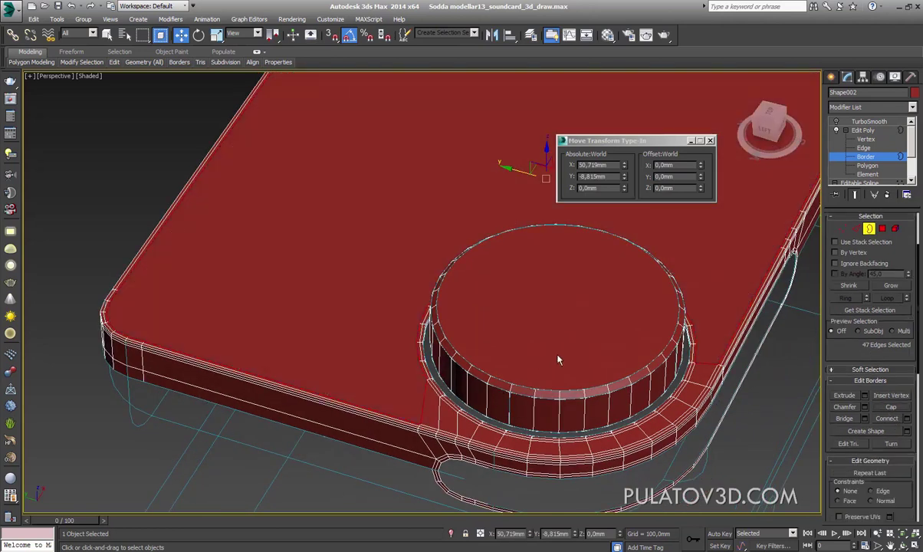
pyautogui.scroll(-2, 556, 360)
pyautogui.scroll(-3, 470, 408)
pyautogui.keyDown('alt'); pyautogui.moveTo(470, 408); pyautogui.dragTo(608, 350, button='middle'); pyautogui.keyUp('alt')
pyautogui.scroll(3, 690, 307)
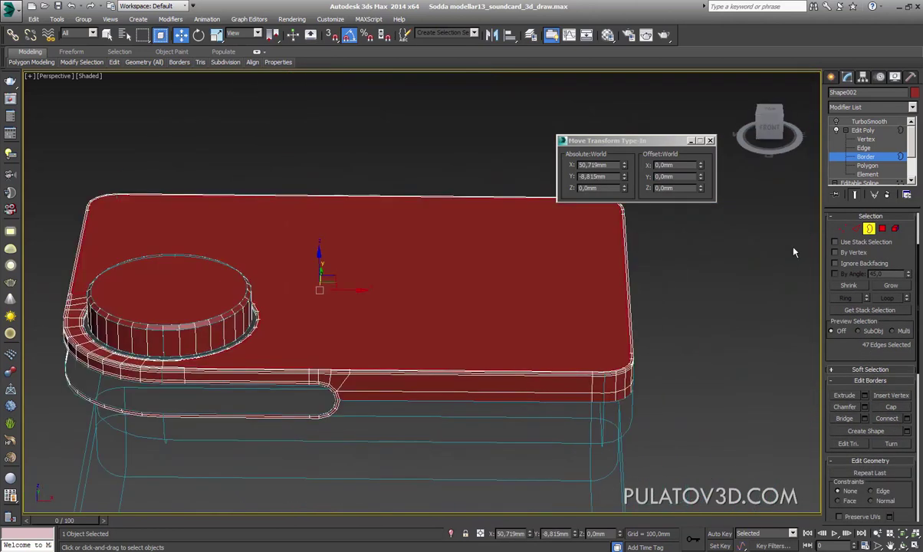
pyautogui.click(846, 230)
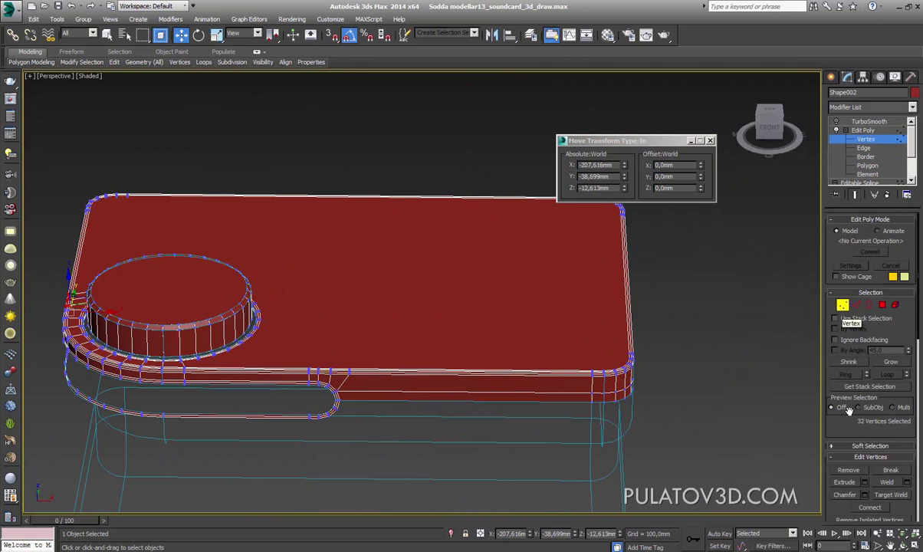
# Start the Cut tool with the model in wireframe Top view and Transform Type-In closed
pyautogui.scroll(-3, 872, 278)
pyautogui.scroll(-3, 871, 277)
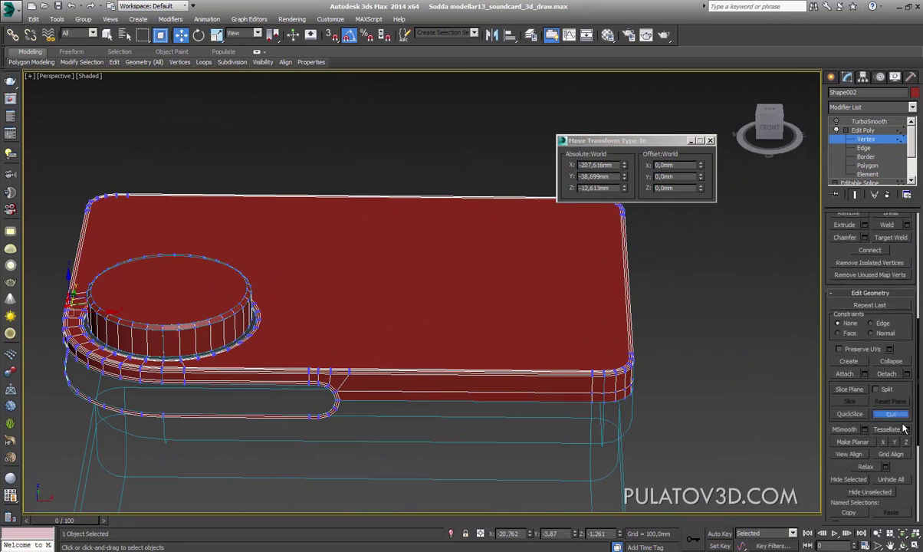
pyautogui.click(891, 414)
pyautogui.moveTo(560, 329)
pyautogui.mouseDown(button='middle')
pyautogui.moveTo(552, 325)
pyautogui.moveTo(540, 358)
pyautogui.moveTo(526, 292)
pyautogui.mouseUp(button='middle')
pyautogui.press('F3')
pyautogui.press('t')
pyautogui.scroll(-3, 286, 305)
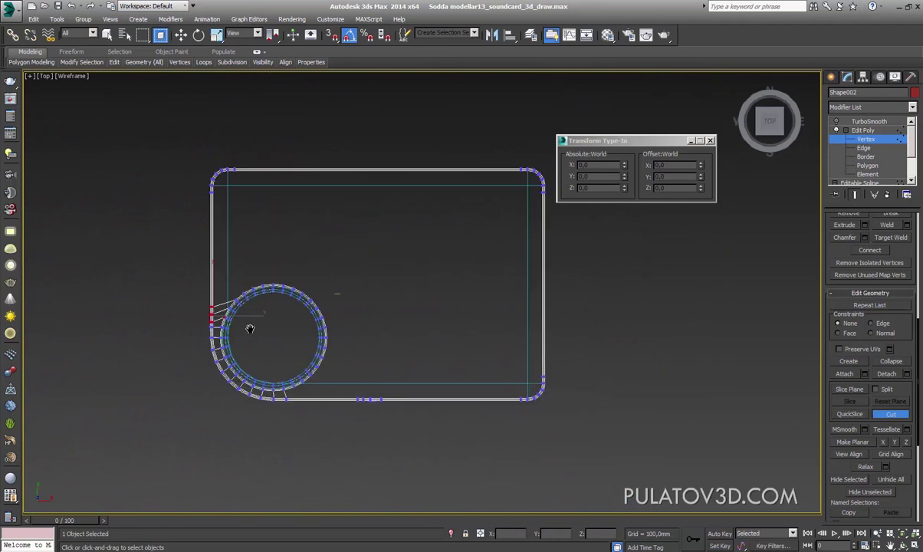
pyautogui.scroll(1, 370, 350)
pyautogui.scroll(2, 431, 302)
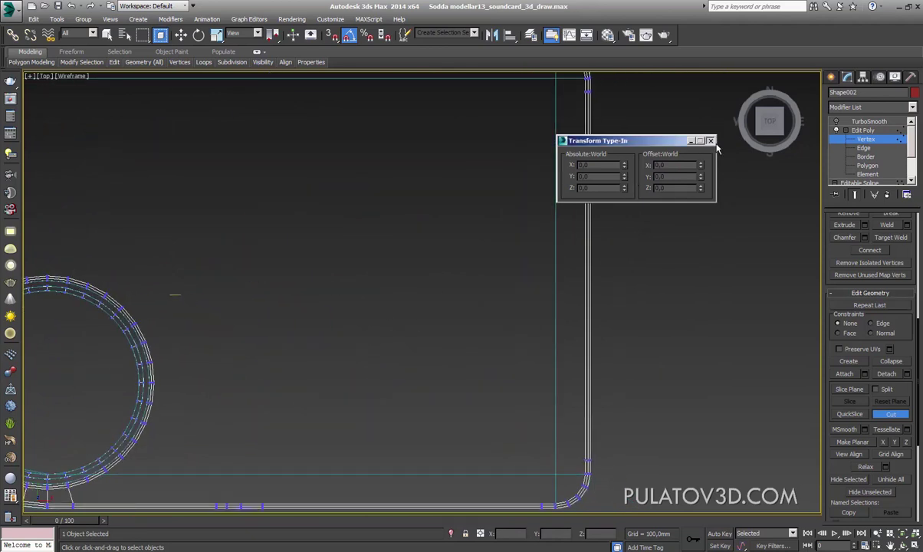
pyautogui.press('F12')
pyautogui.scroll(-1, 635, 220)
pyautogui.moveTo(635, 220); pyautogui.dragTo(663, 222, button='middle')
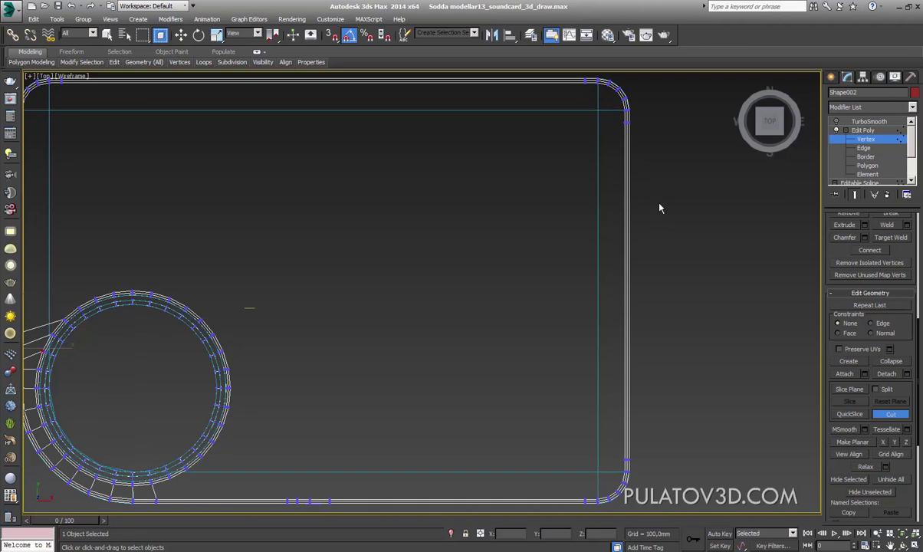
# With vertex snapping on in Expert Mode, cut a vertical edge from top border to bottom border
pyautogui.click(331, 34)
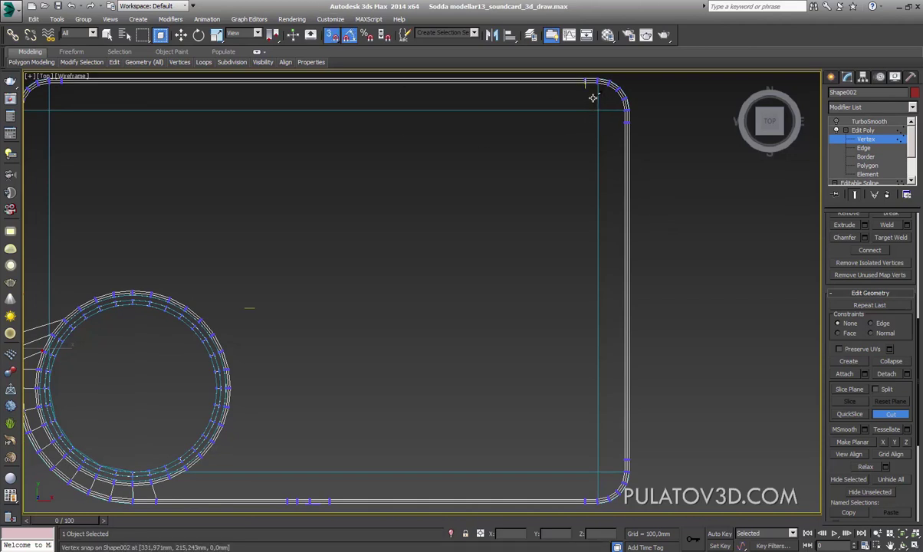
pyautogui.moveTo(587, 499); pyautogui.dragTo(541, 243, button='middle')
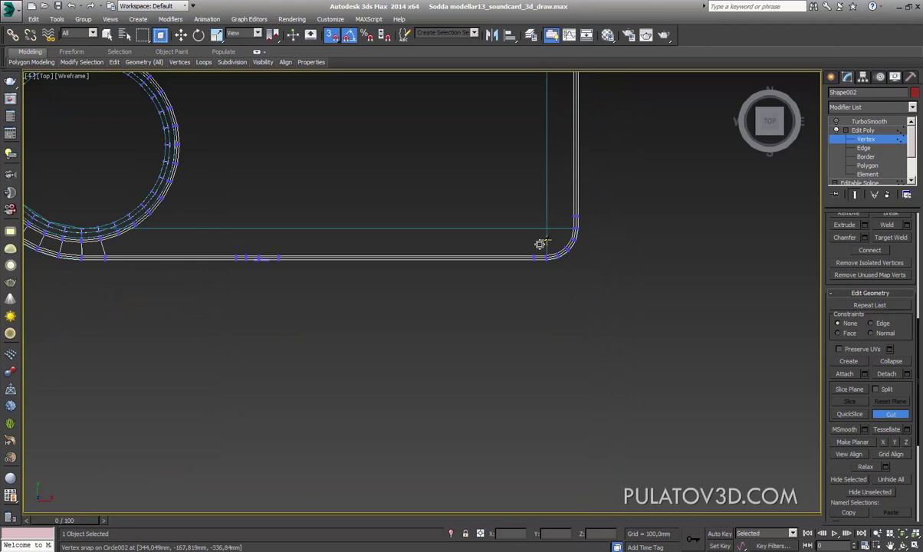
pyautogui.scroll(5, 541, 243)
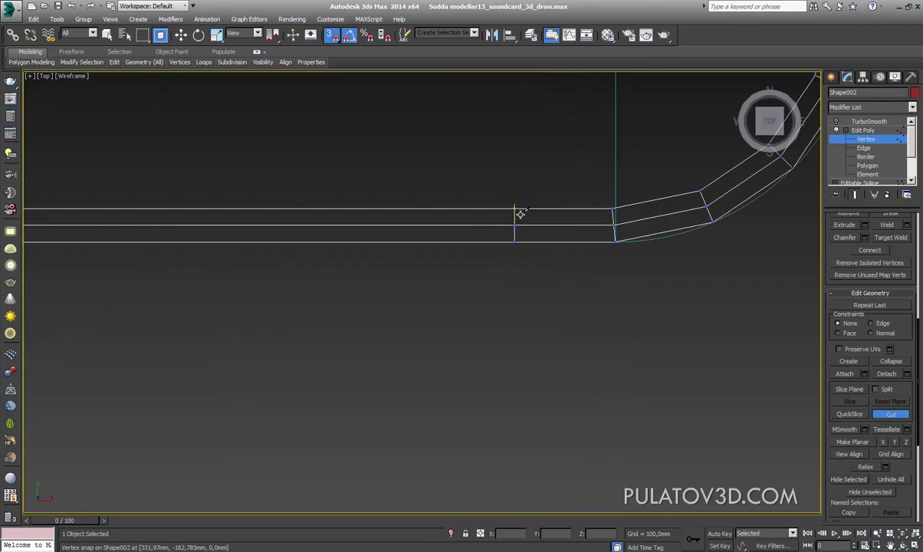
pyautogui.scroll(-4, 552, 346)
pyautogui.scroll(-4, 597, 358)
pyautogui.scroll(2, 598, 369)
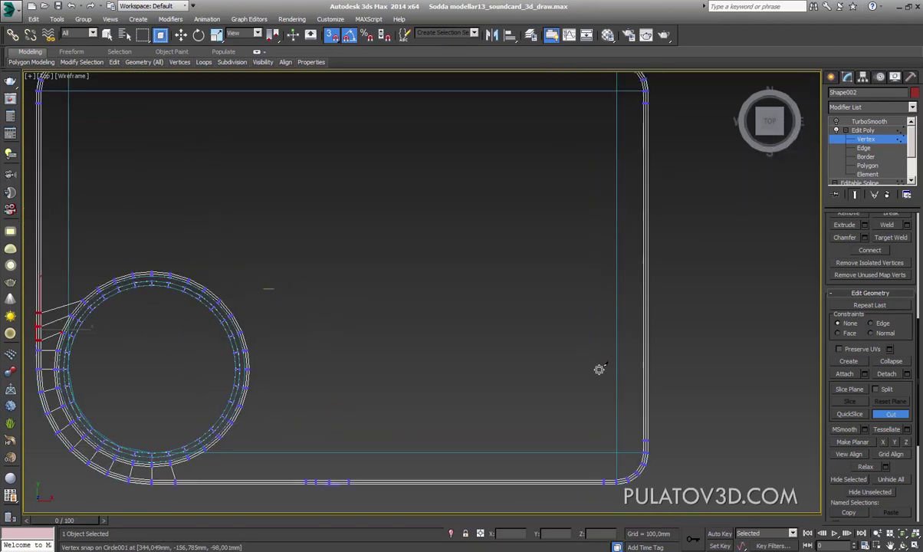
pyautogui.moveTo(599, 369); pyautogui.dragTo(606, 365, button='middle')
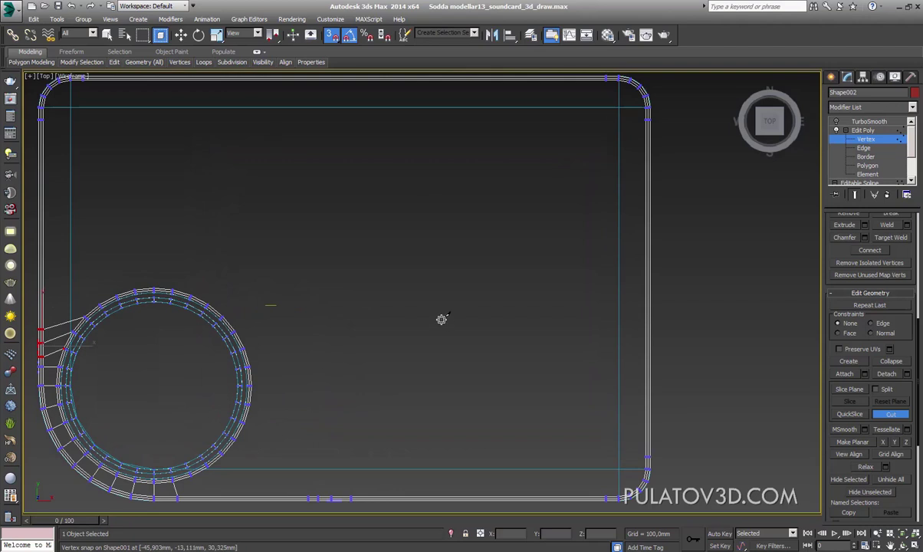
pyautogui.hotkey('ctrl', 'x')
pyautogui.moveTo(384, 325); pyautogui.dragTo(422, 352, button='middle')
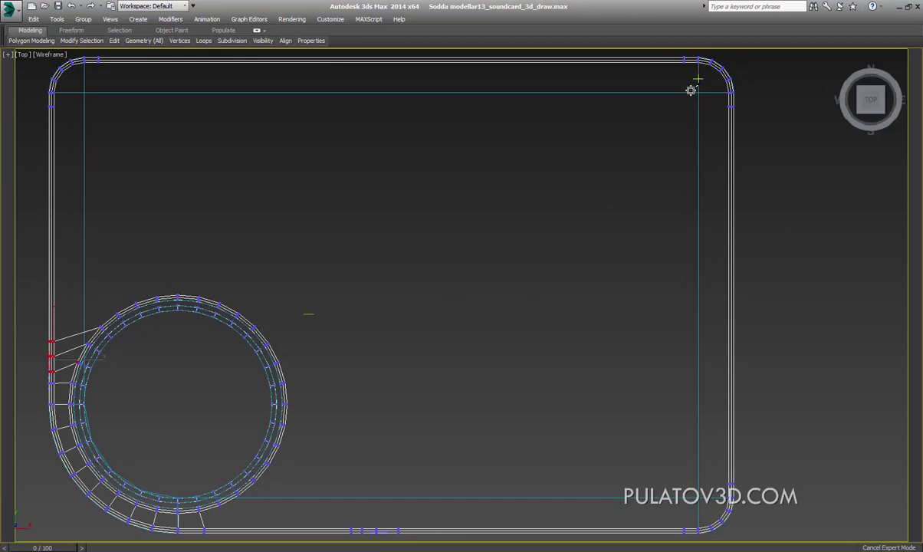
pyautogui.click(685, 528)
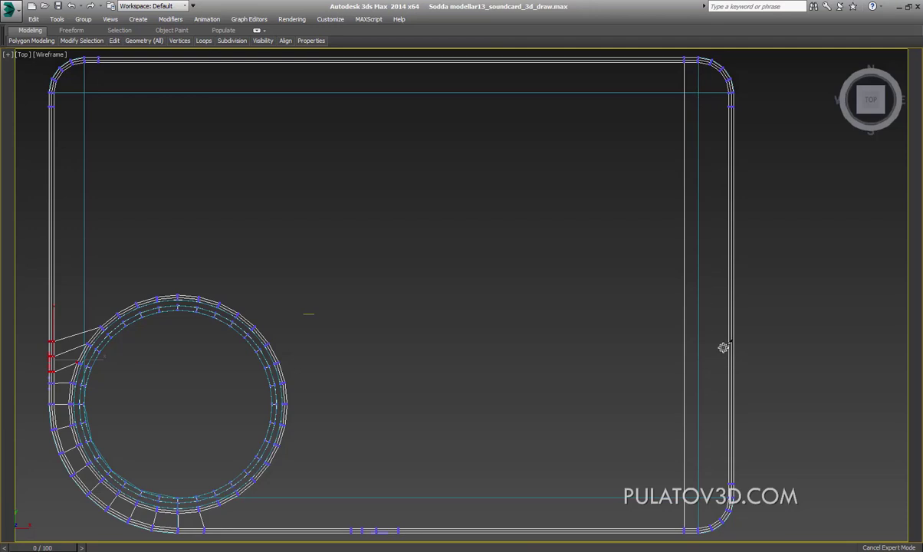
pyautogui.hotkey('ctrl', 'x')
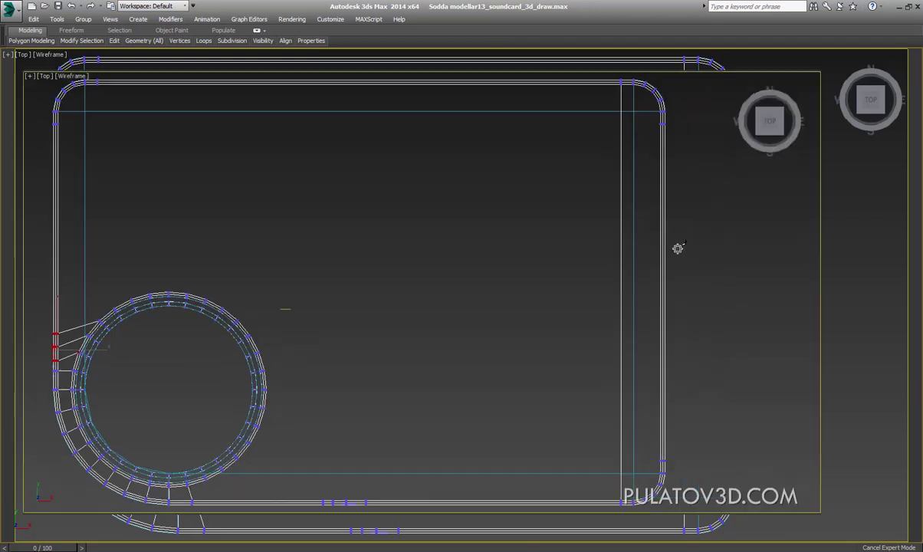
# Hide all Shapes via Display panel Hide by Category
pyautogui.click(895, 76)
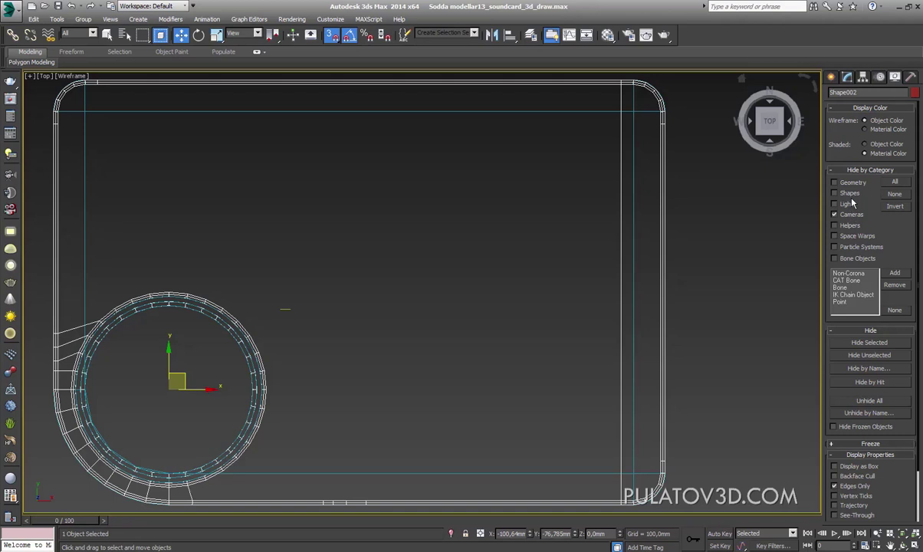
pyautogui.click(851, 193)
pyautogui.click(834, 81)
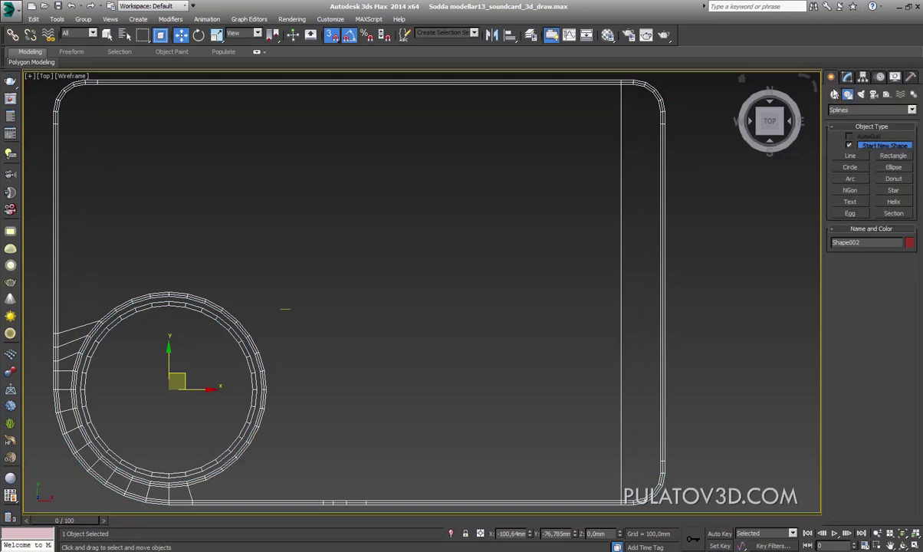
pyautogui.hotkey('ctrl', 'x')
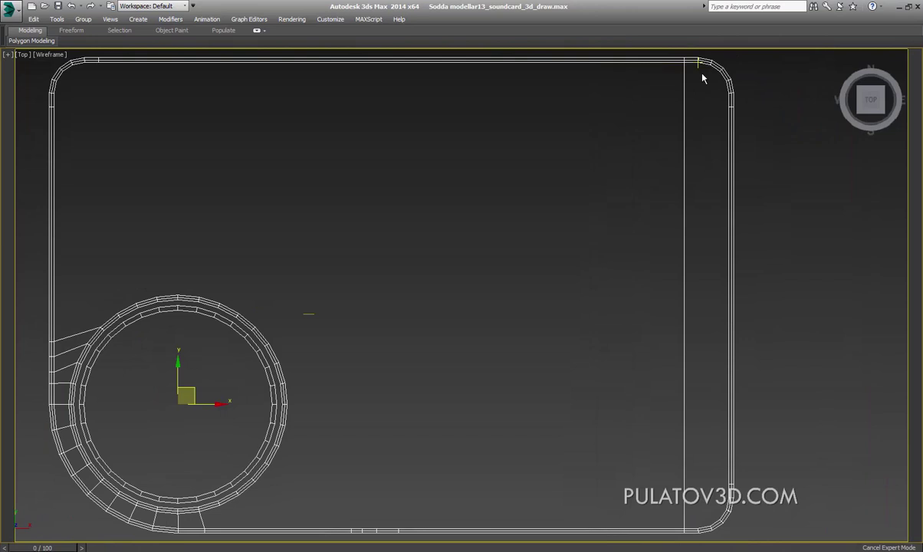
pyautogui.hotkey('ctrl', 'x')
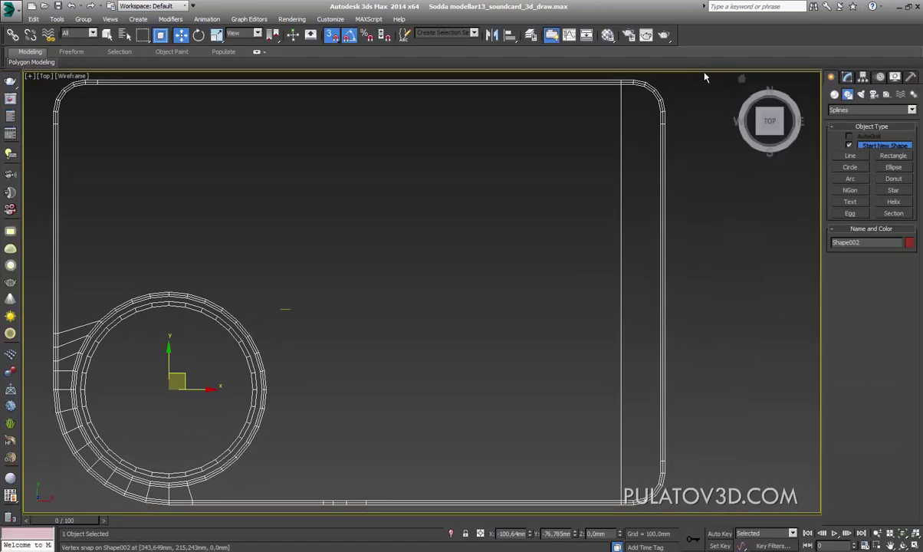
# Return to the card's Edit Poly modifier at Vertex level
pyautogui.click(847, 79)
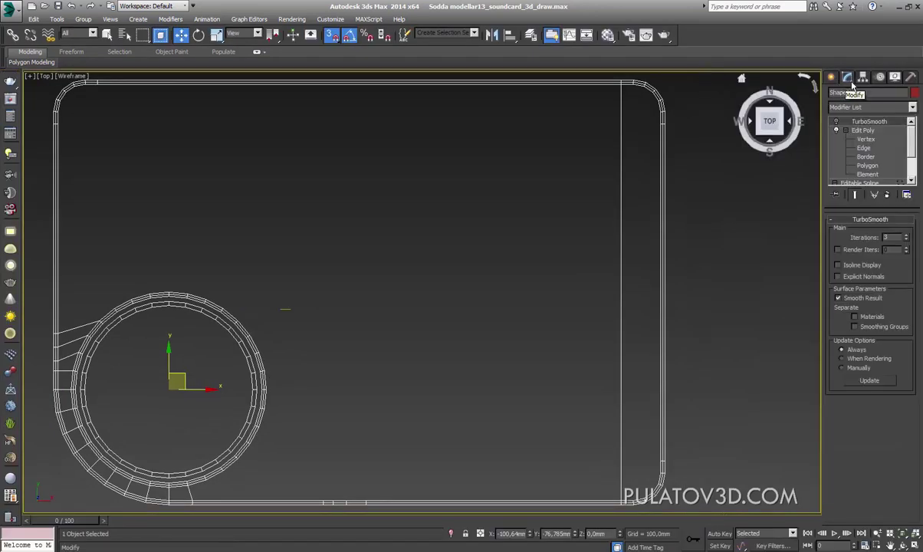
pyautogui.click(850, 79)
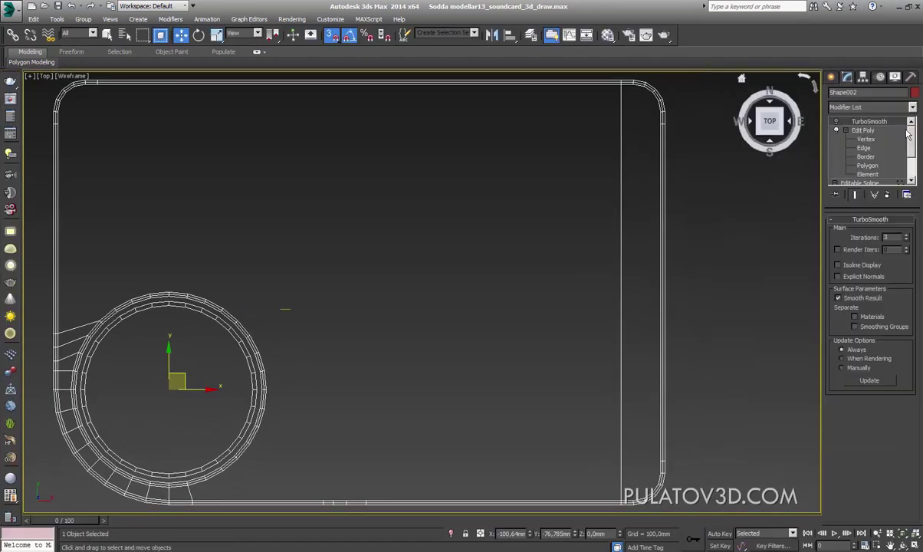
pyautogui.click(864, 141)
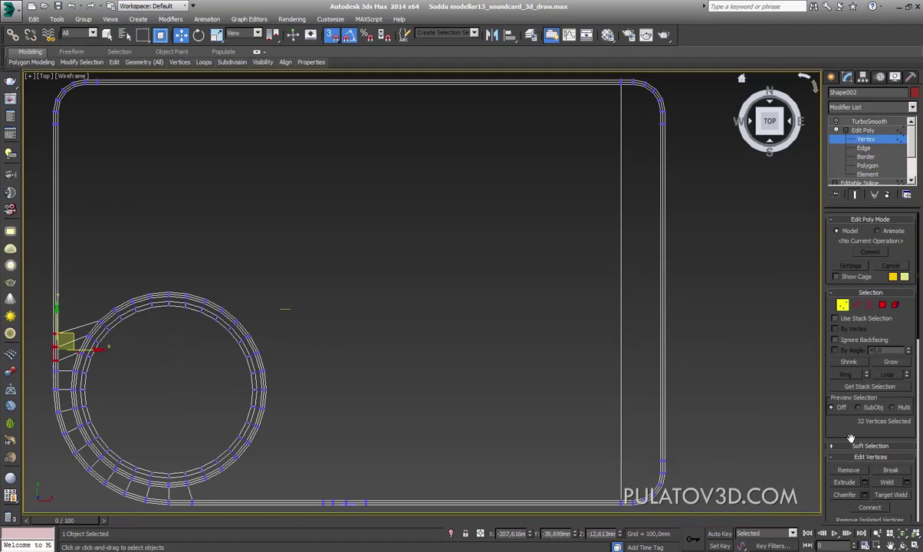
# Cut two vertical edges from the top border to the bottom border
pyautogui.scroll(-5, 851, 438)
pyautogui.click(892, 386)
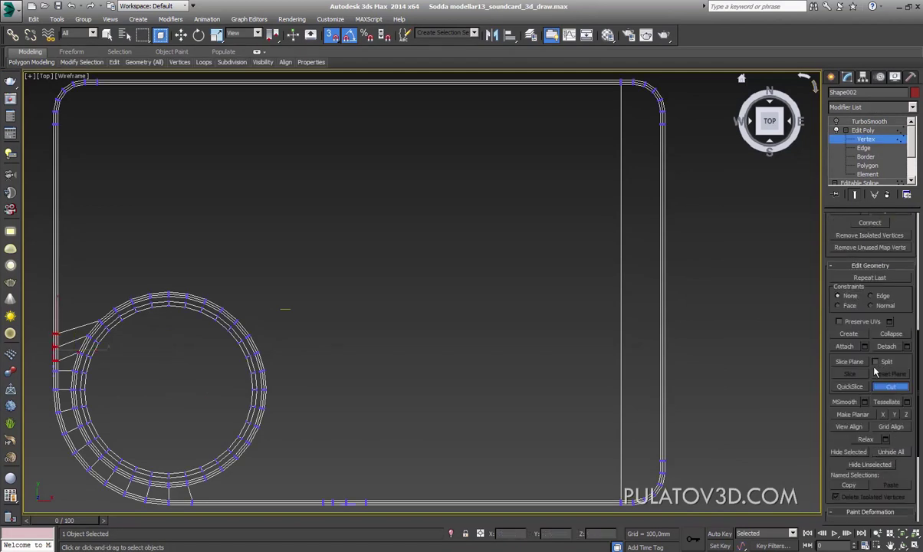
pyautogui.hotkey('ctrl', 'x')
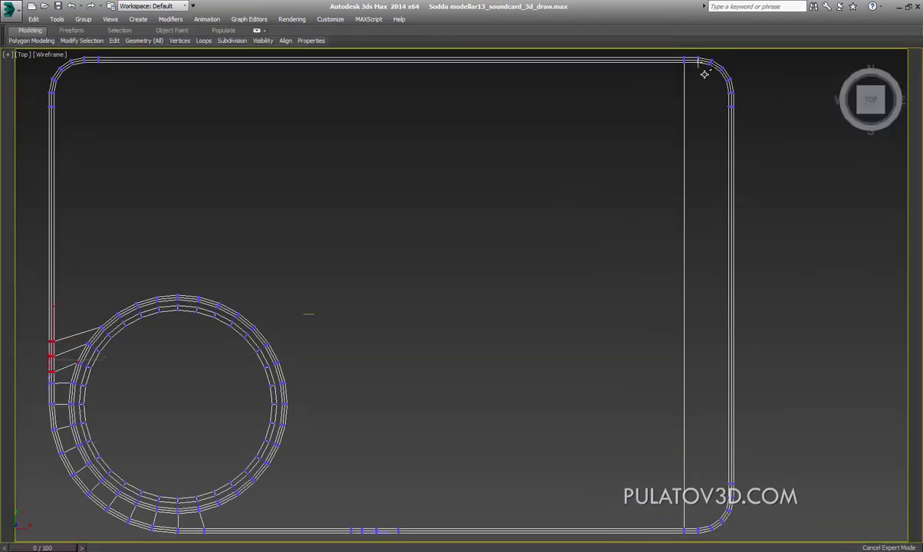
pyautogui.click(698, 531)
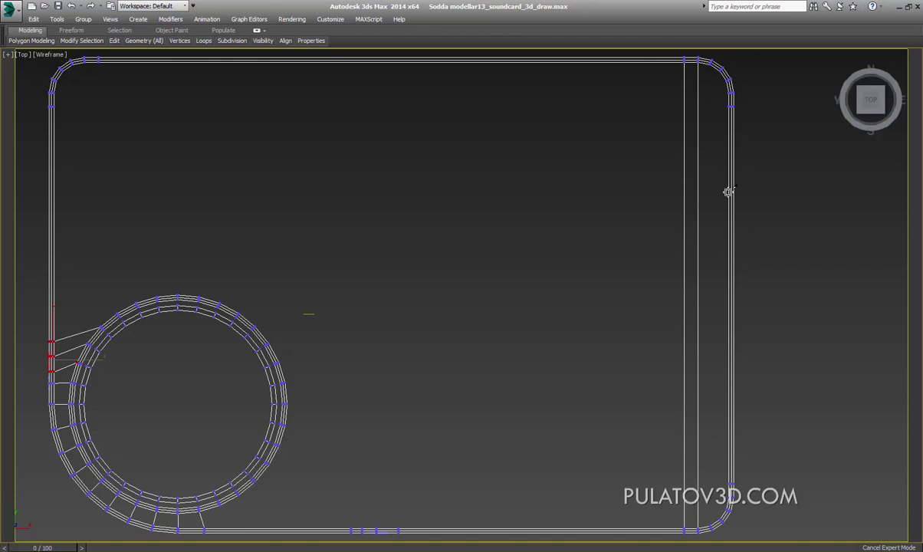
pyautogui.click(708, 61)
pyautogui.click(717, 526)
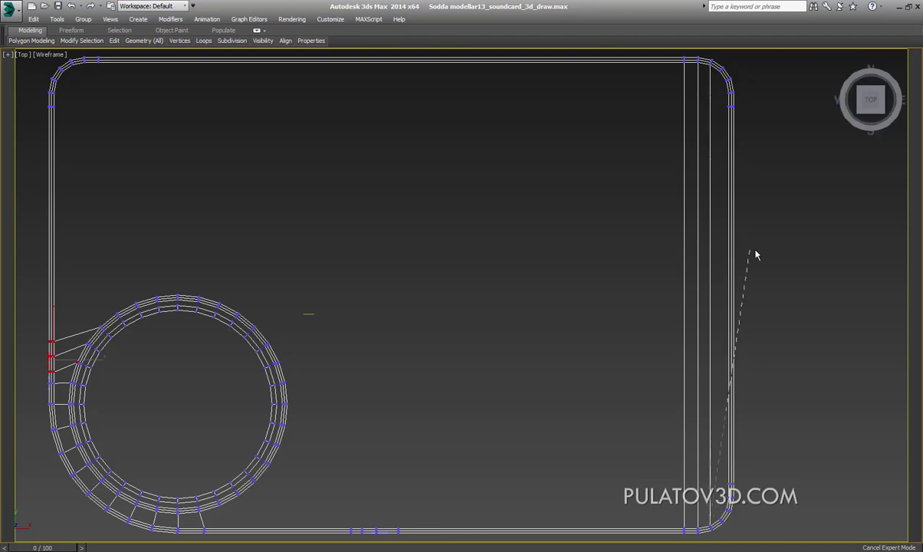
# Undo a slanted cut and cut from the top-right corner vertex to the bottom-right vertex
pyautogui.click(721, 72)
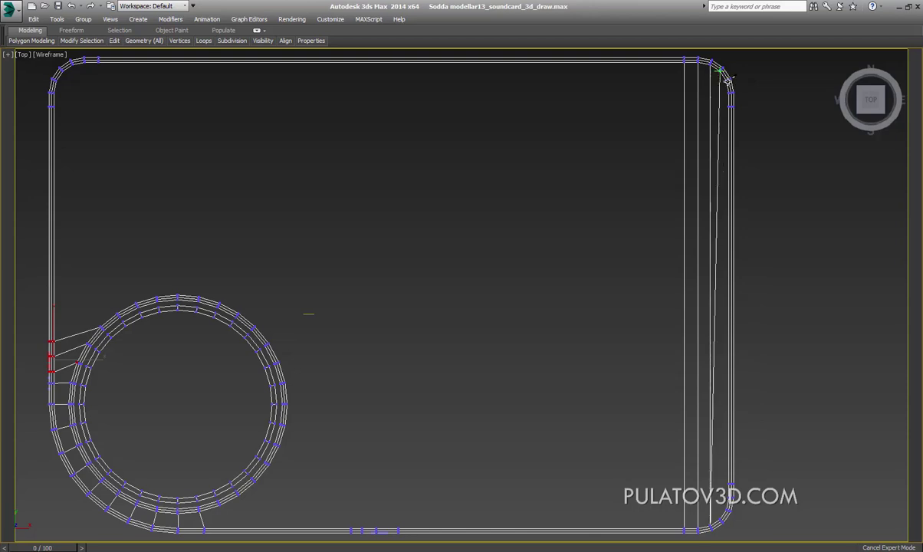
pyautogui.rightClick(767, 324)
pyautogui.hotkey('ctrl', 'z')
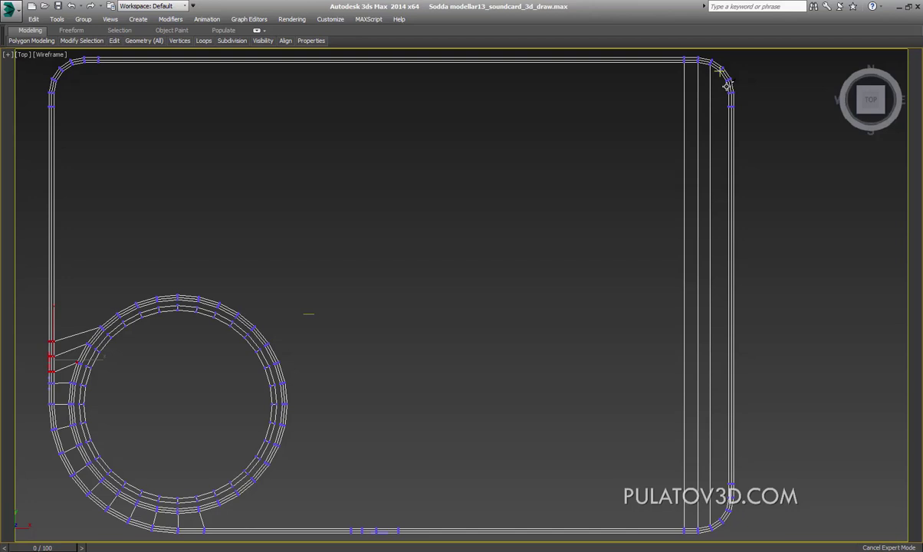
pyautogui.click(723, 78)
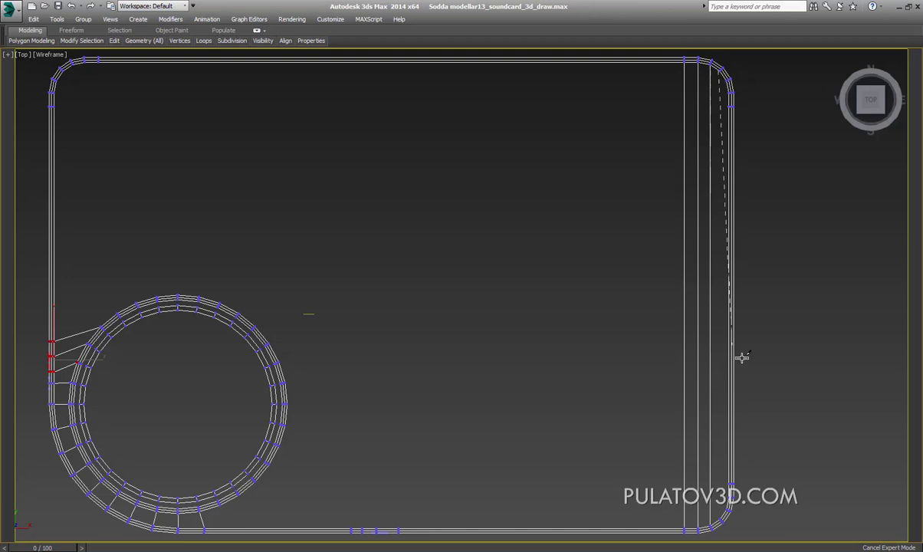
pyautogui.click(726, 521)
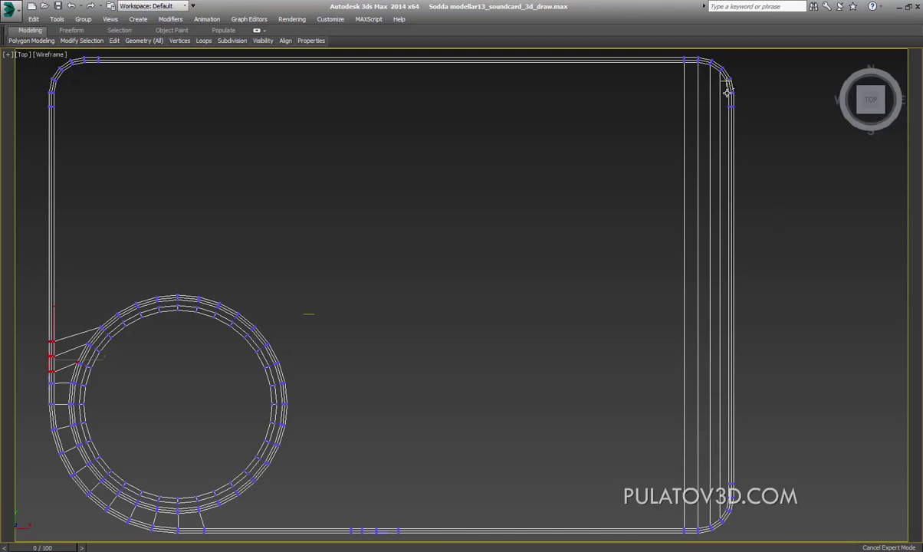
pyautogui.rightClick(290, 120)
# Cut a horizontal edge across the panel top from the right side to the left border
pyautogui.click(733, 87)
pyautogui.click(733, 107)
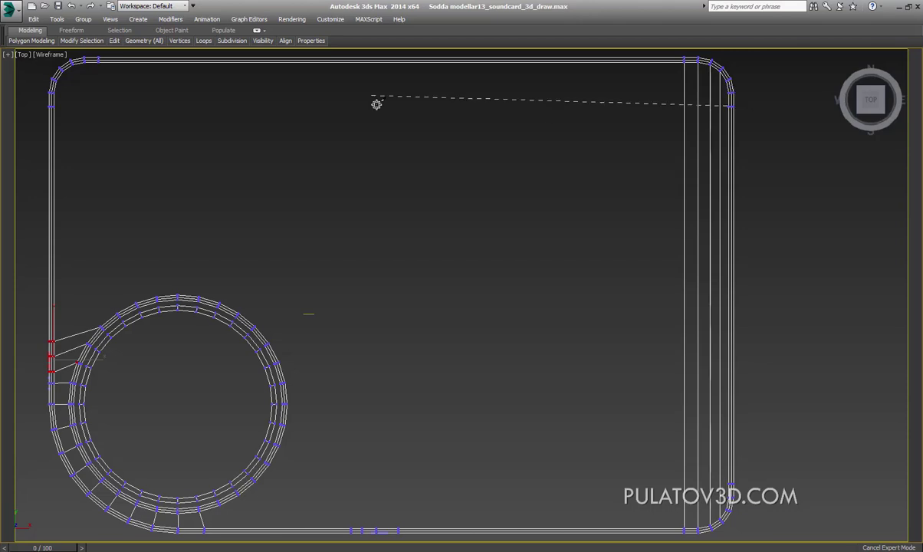
pyautogui.click(51, 106)
pyautogui.rightClick(117, 122)
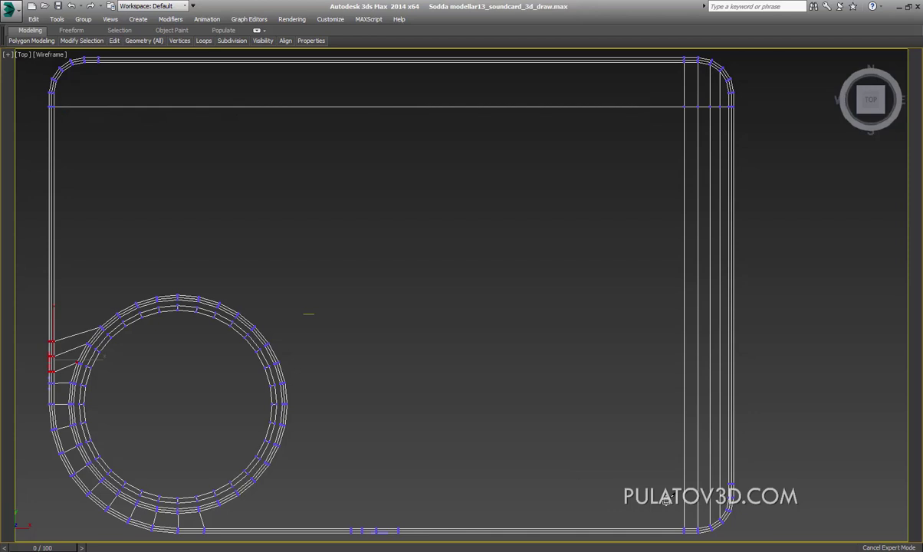
# Cut two edges from the right side and lower-right corner over to the circle's edge
pyautogui.click(727, 484)
pyautogui.click(254, 482)
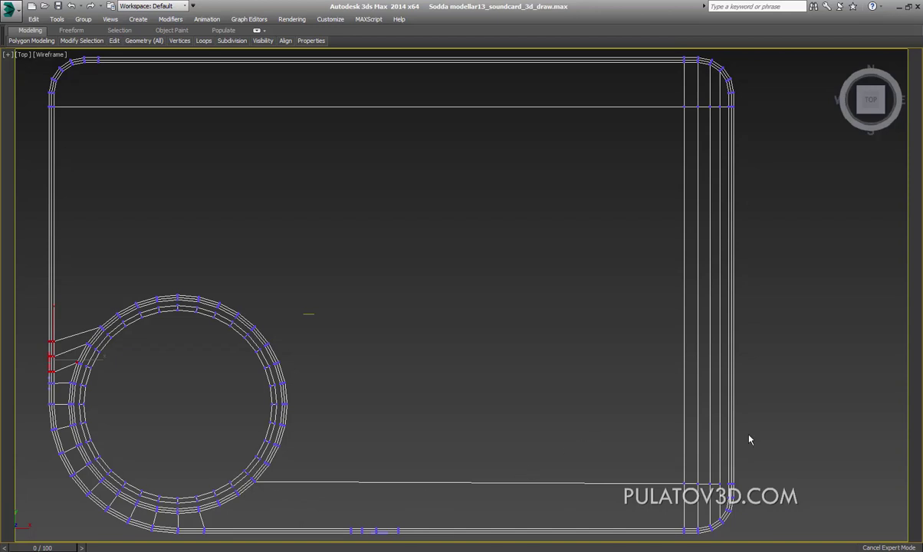
pyautogui.scroll(2, 622, 305)
pyautogui.scroll(2, 604, 301)
pyautogui.scroll(2, 605, 277)
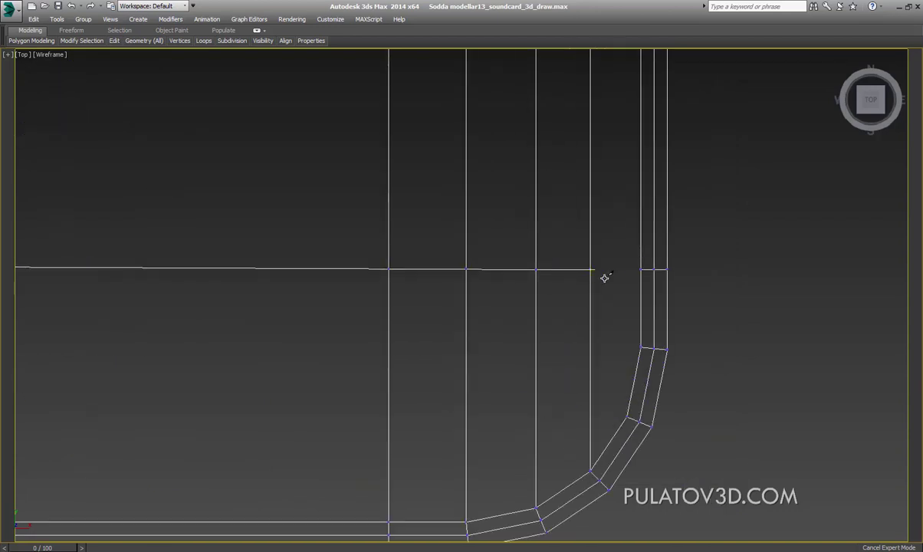
pyautogui.scroll(-2, 655, 261)
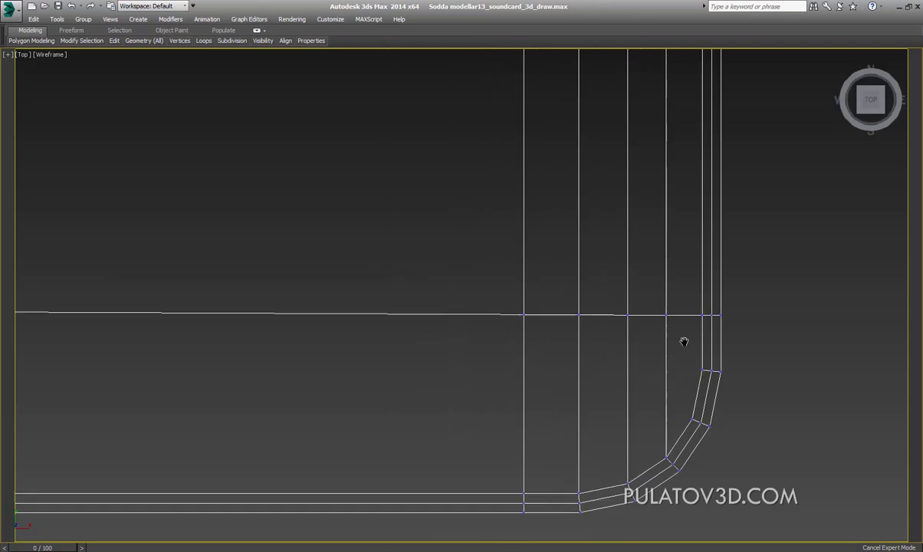
pyautogui.scroll(-4, 684, 341)
pyautogui.scroll(-2, 694, 365)
pyautogui.scroll(1, 709, 387)
pyautogui.scroll(1, 728, 395)
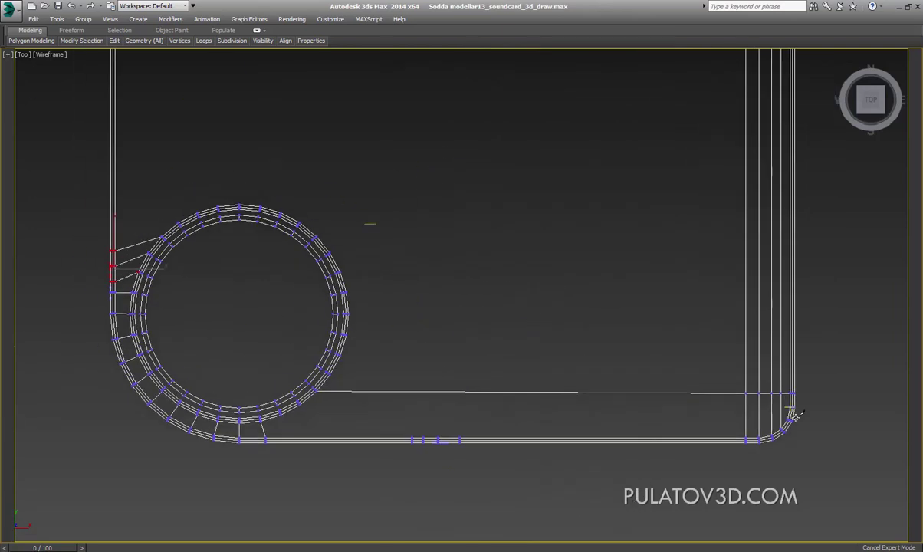
pyautogui.click(792, 406)
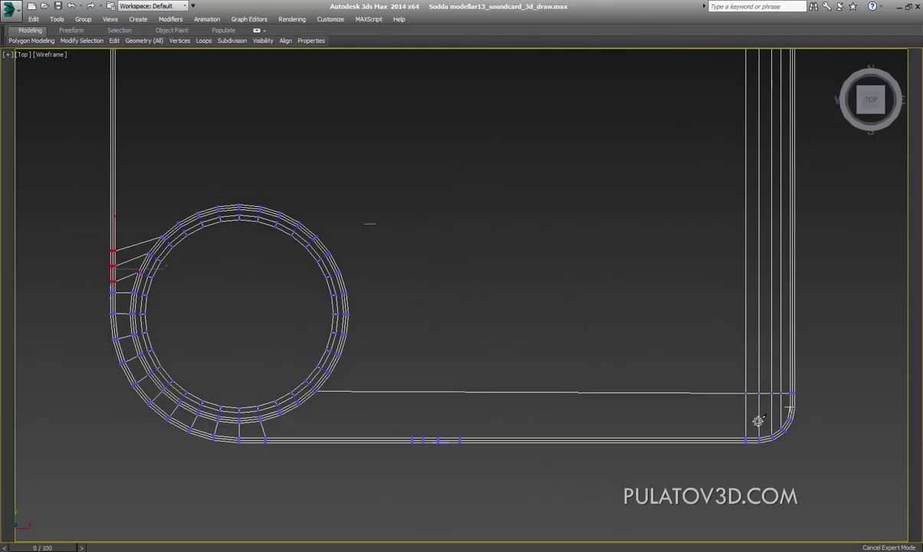
pyautogui.click(310, 416)
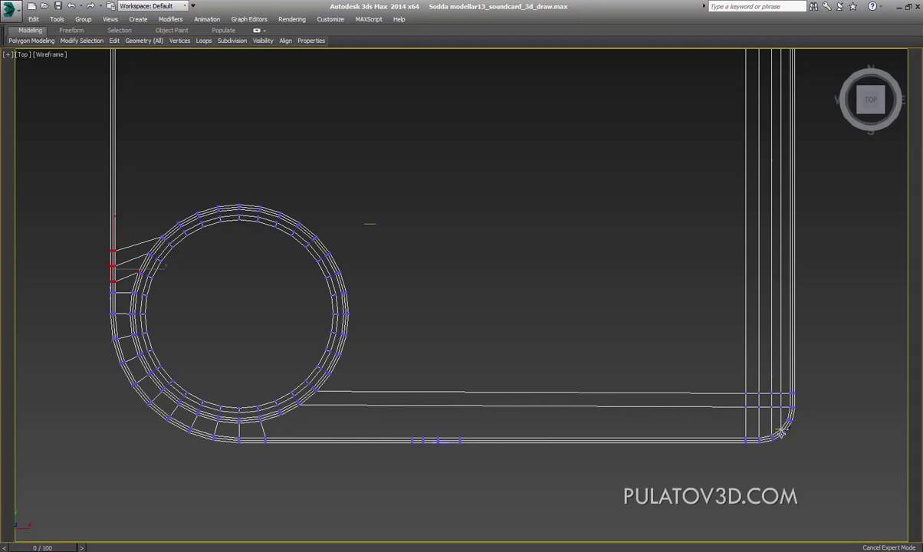
# Cut horizontal edges across the frame top between the left border and top-right corner
pyautogui.moveTo(778, 436); pyautogui.dragTo(780, 450, button='middle')
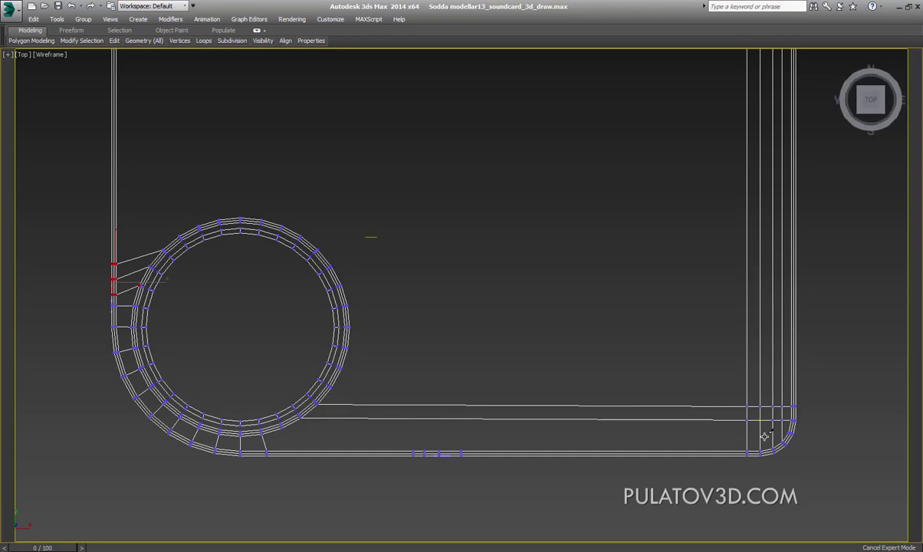
pyautogui.scroll(-3, 786, 437)
pyautogui.scroll(3, 740, 471)
pyautogui.scroll(-2, 742, 452)
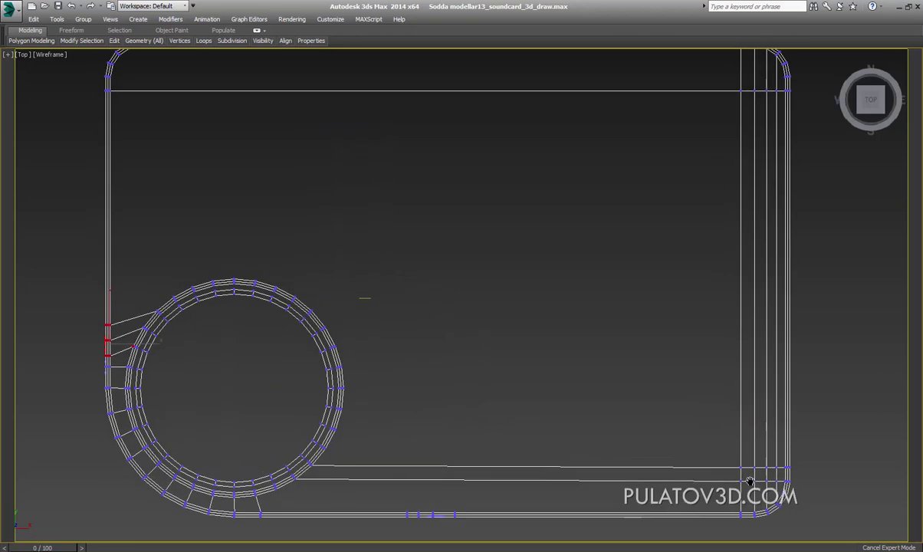
pyautogui.scroll(2, 745, 434)
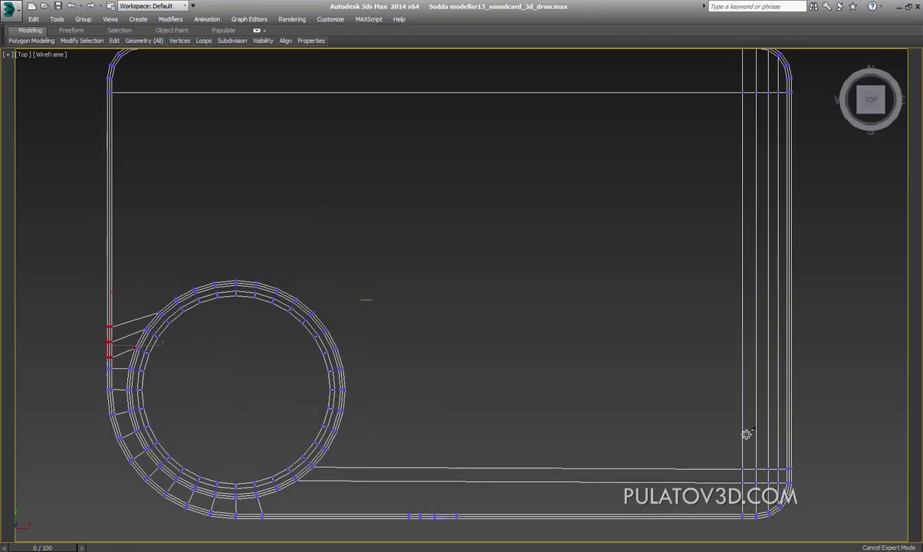
pyautogui.moveTo(746, 434); pyautogui.dragTo(770, 506, button='middle')
pyautogui.moveTo(816, 176); pyautogui.dragTo(817, 169, button='middle')
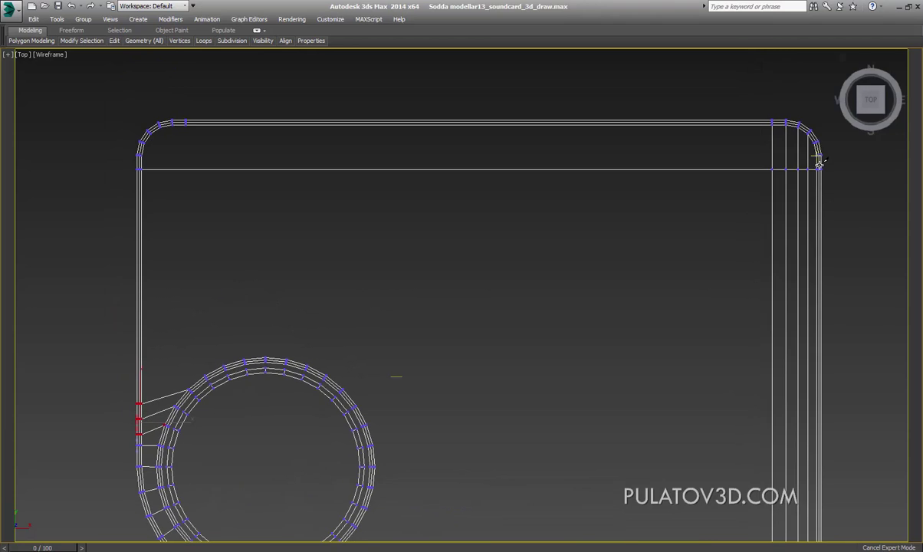
pyautogui.click(150, 158)
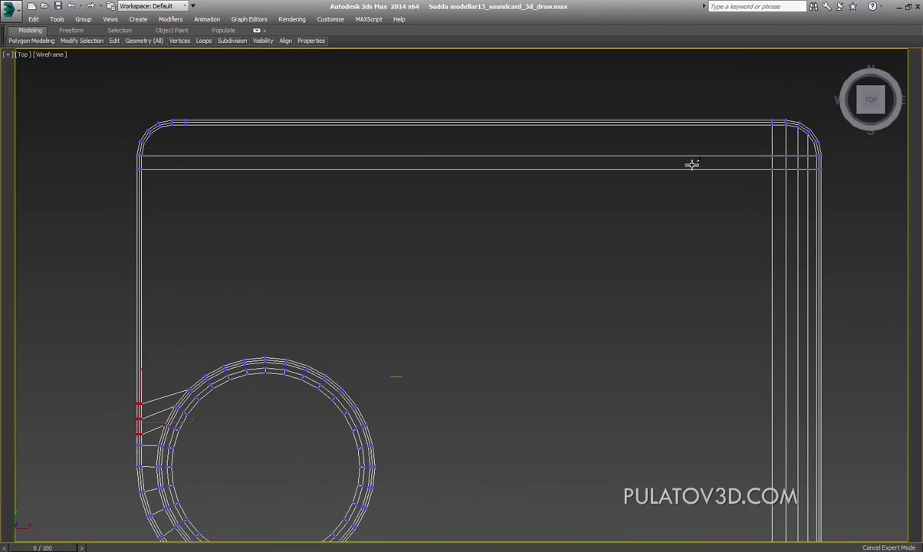
pyautogui.click(807, 142)
pyautogui.click(146, 144)
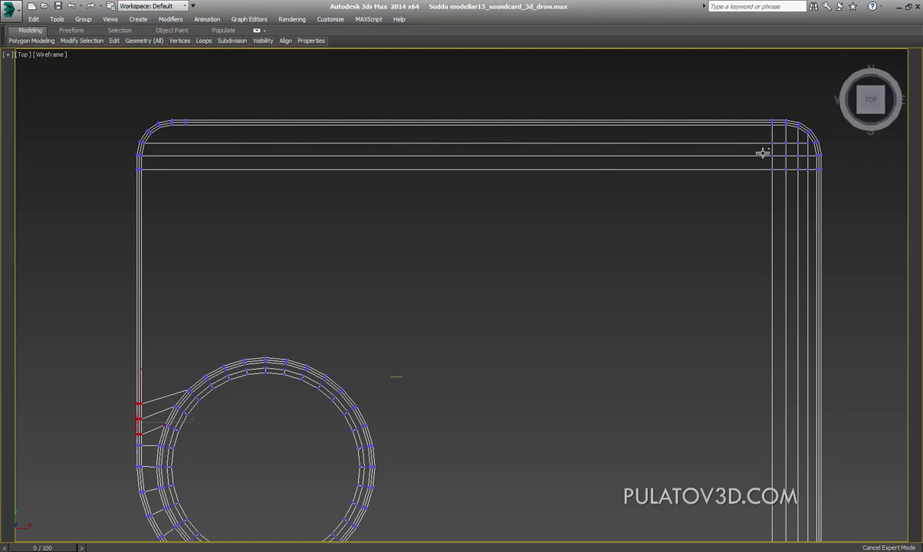
pyautogui.click(158, 132)
pyautogui.click(809, 136)
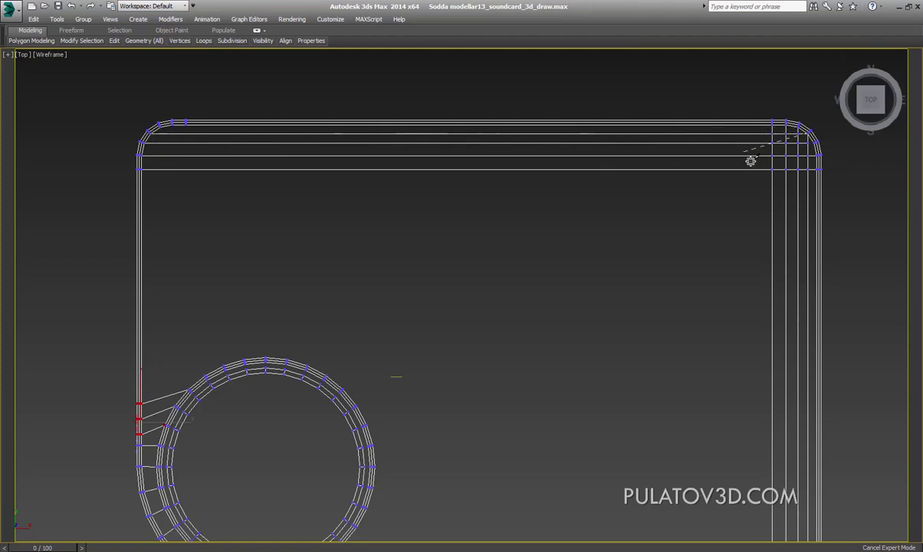
# Zoom in on the top-right rounded corner to inspect the new cuts
pyautogui.scroll(4, 742, 163)
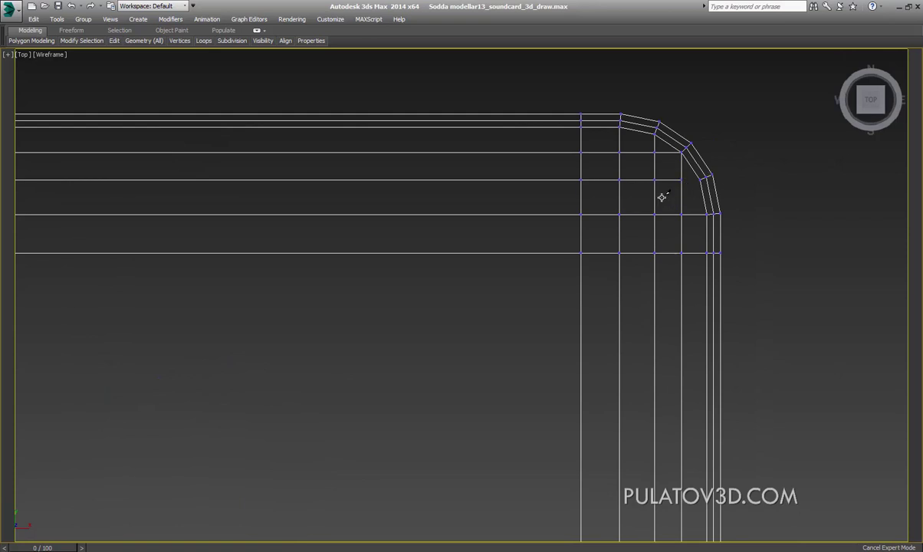
pyautogui.scroll(-3, 661, 197)
pyautogui.moveTo(661, 197); pyautogui.dragTo(715, 193, button='middle')
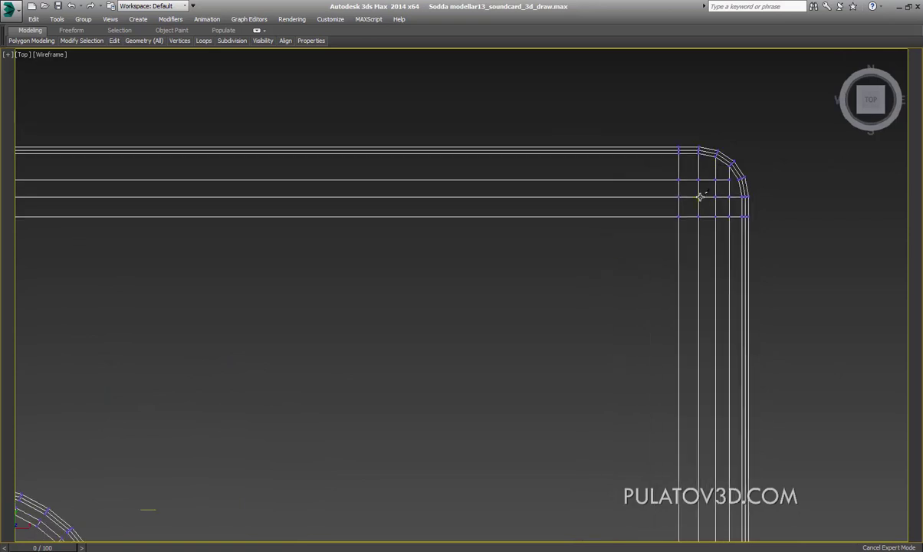
pyautogui.scroll(-2, 701, 195)
pyautogui.moveTo(746, 199); pyautogui.dragTo(736, 193, button='middle')
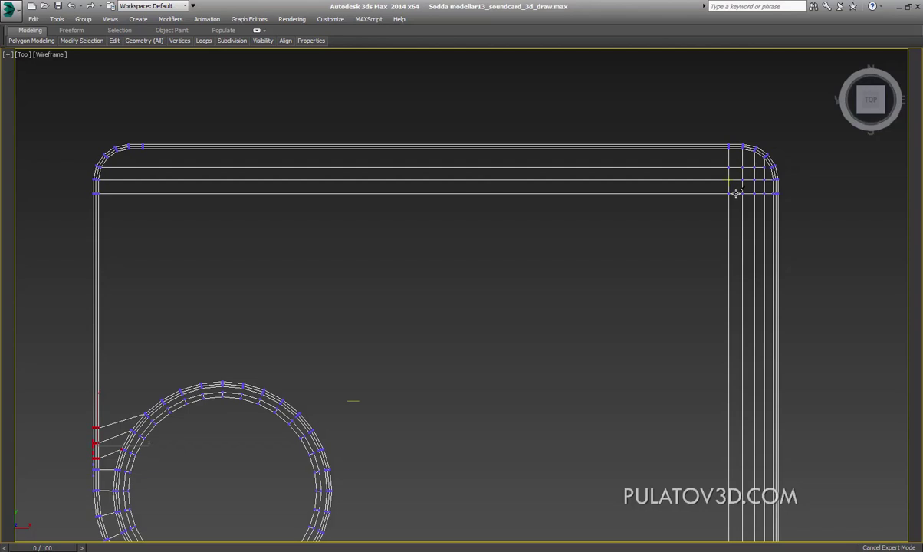
pyautogui.moveTo(684, 208); pyautogui.dragTo(693, 205, button='middle')
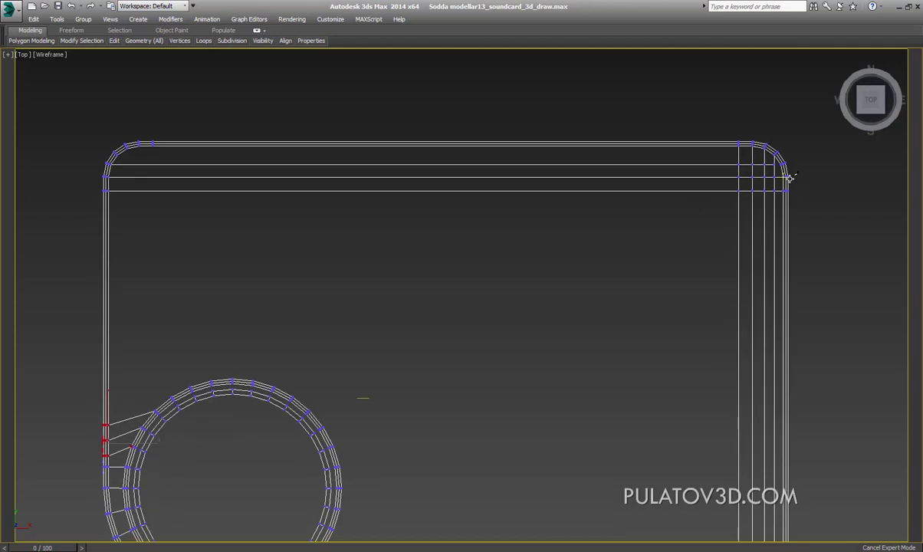
pyautogui.moveTo(789, 178); pyautogui.dragTo(692, 234, button='middle')
pyautogui.scroll(1, 688, 239)
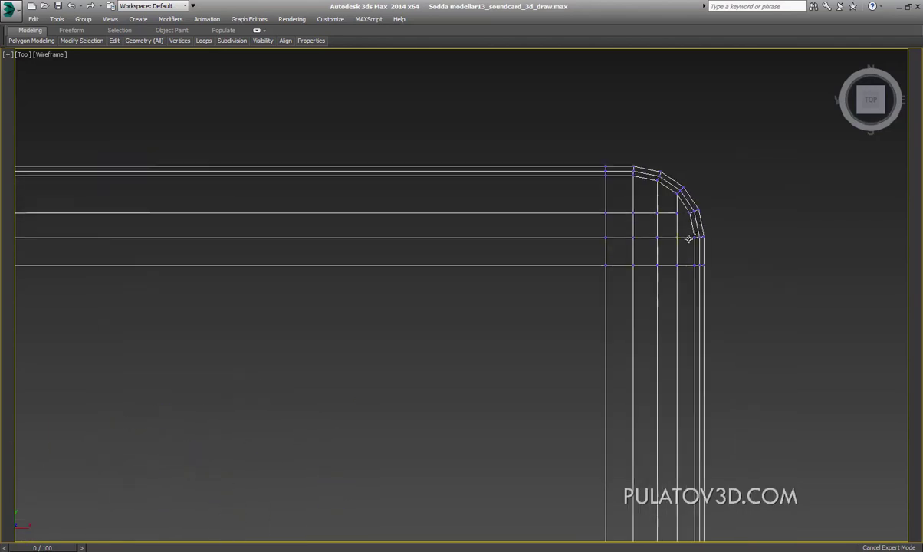
pyautogui.scroll(2, 711, 233)
pyautogui.scroll(-2, 673, 208)
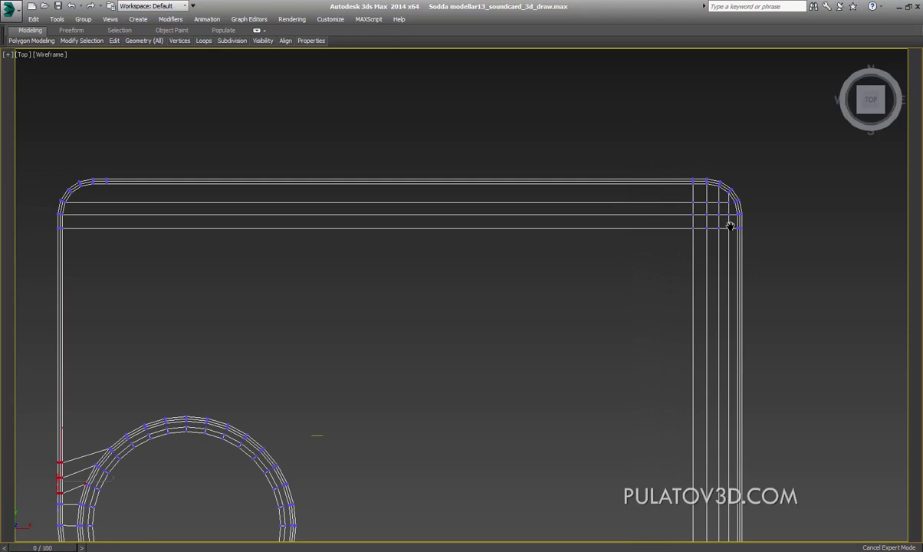
pyautogui.scroll(-1, 729, 259)
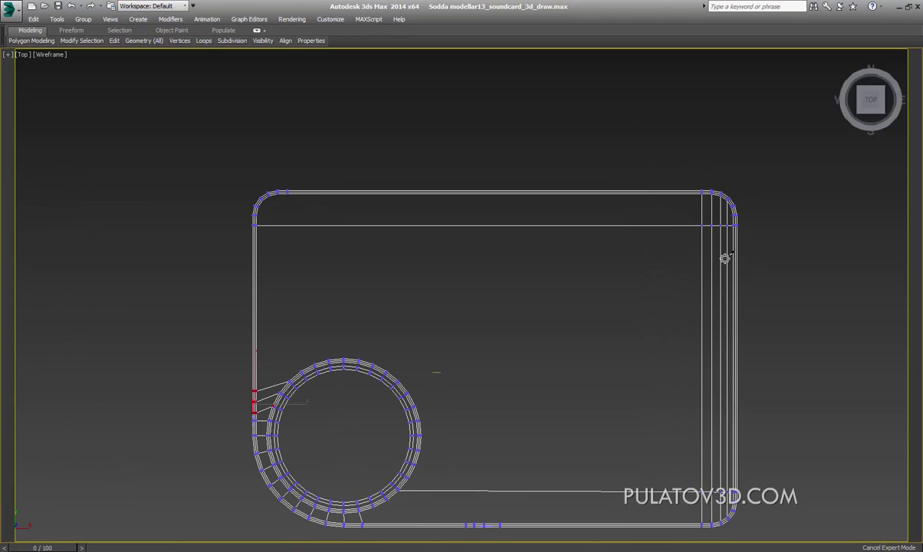
# Undo the extra edges cut across the frame top
pyautogui.hotkey('ctrl', 'z')
pyautogui.hotkey('ctrl', 'z')
pyautogui.hotkey('ctrl', 'z')
pyautogui.hotkey('ctrl', 'z')
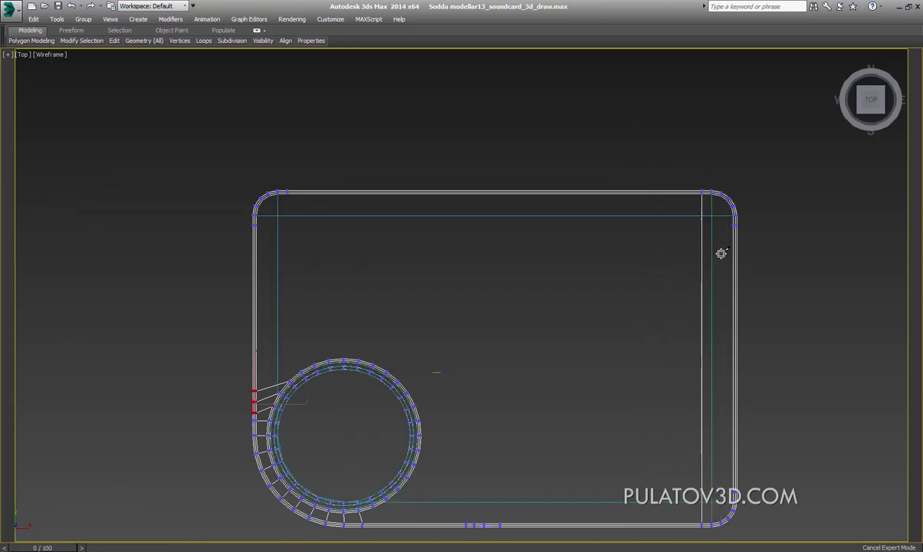
pyautogui.moveTo(720, 253); pyautogui.dragTo(728, 282, button='middle')
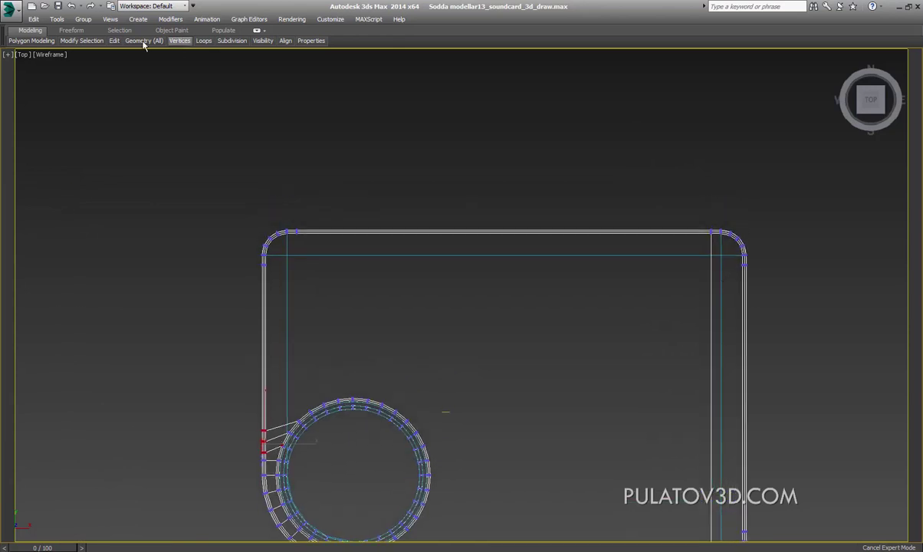
pyautogui.click(94, 7)
pyautogui.click(72, 6)
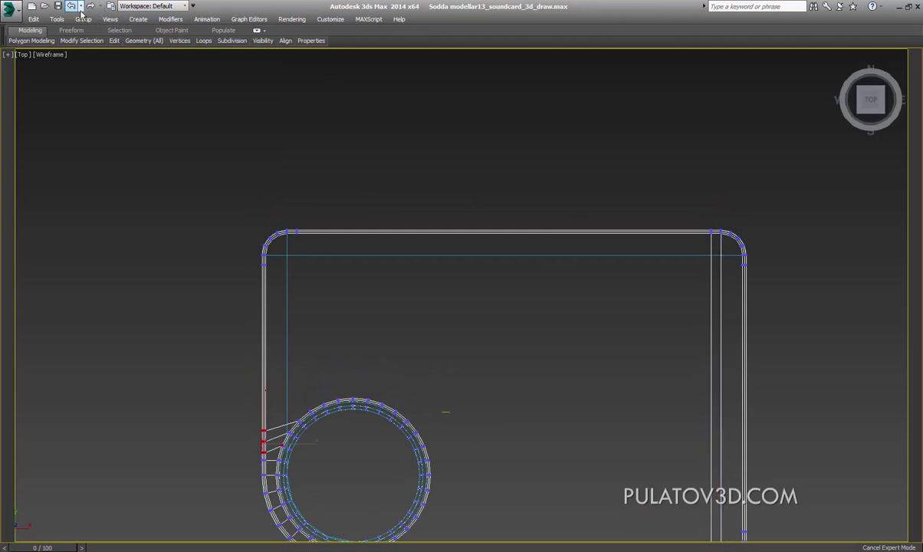
pyautogui.click(72, 6)
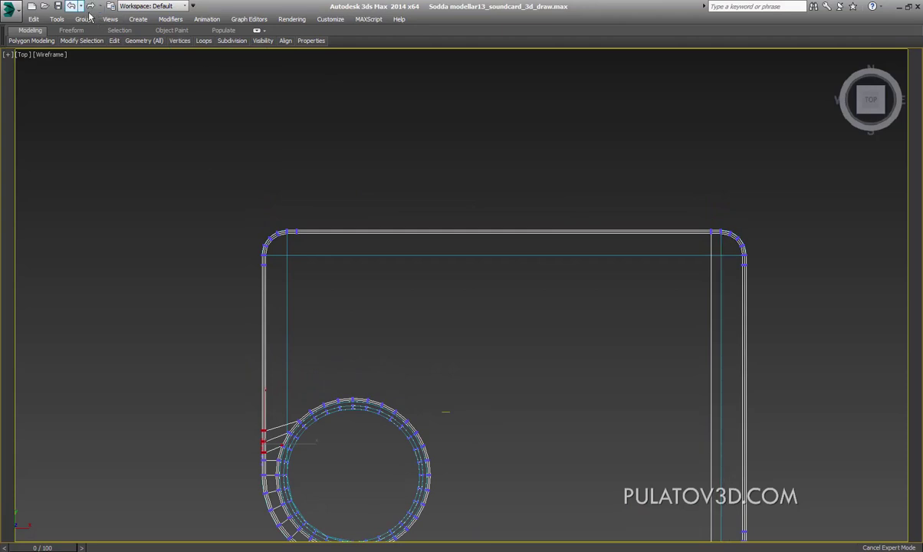
pyautogui.moveTo(595, 302); pyautogui.dragTo(502, 268, button='middle')
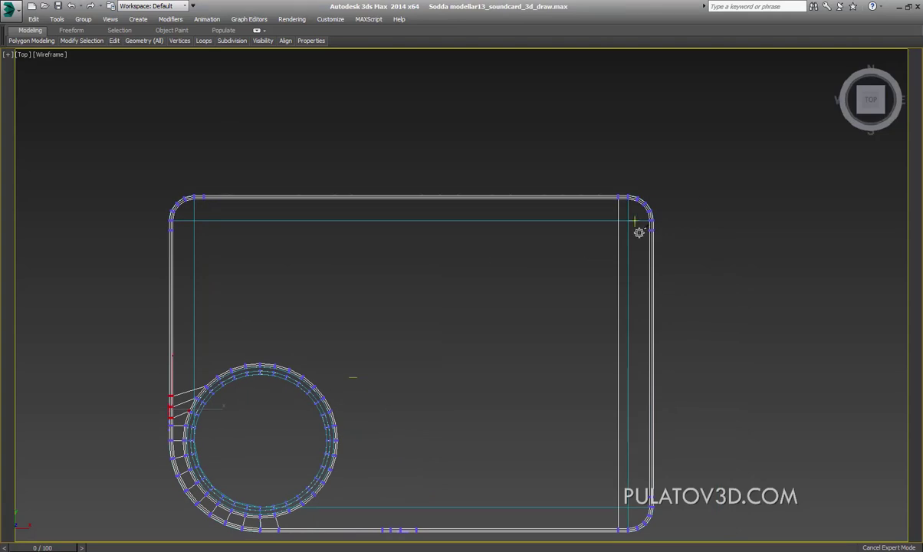
# Exit Expert Mode, hide Shapes by category, and return to Edit Poly Vertex level
pyautogui.hotkey('ctrl', 'x')
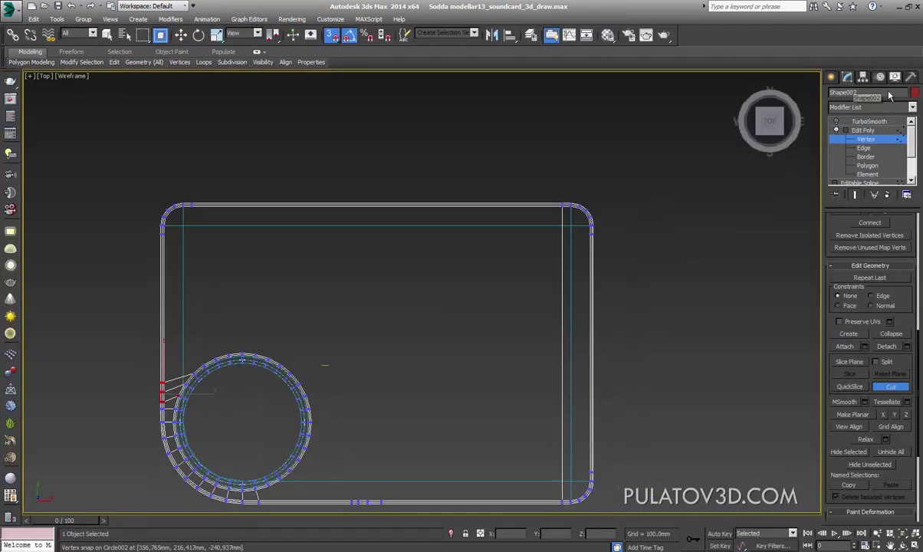
pyautogui.click(895, 77)
pyautogui.click(850, 195)
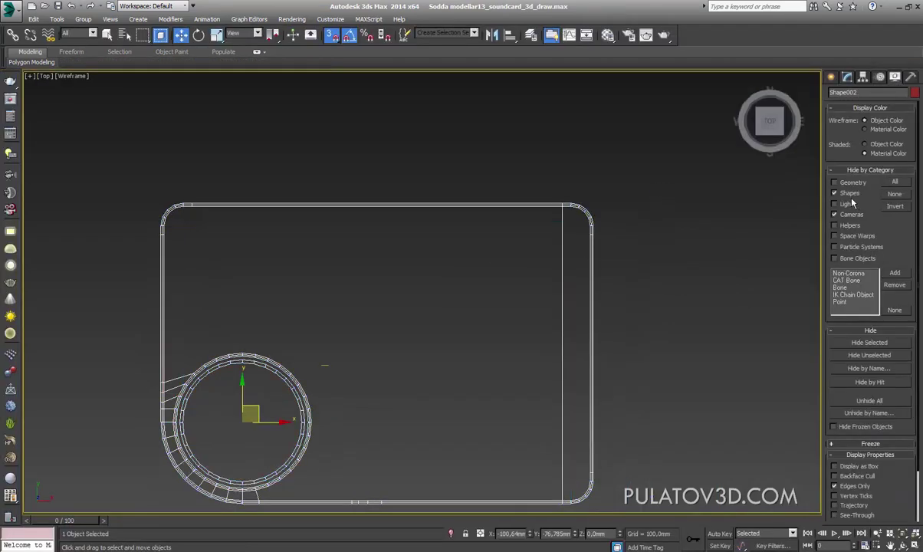
pyautogui.click(831, 77)
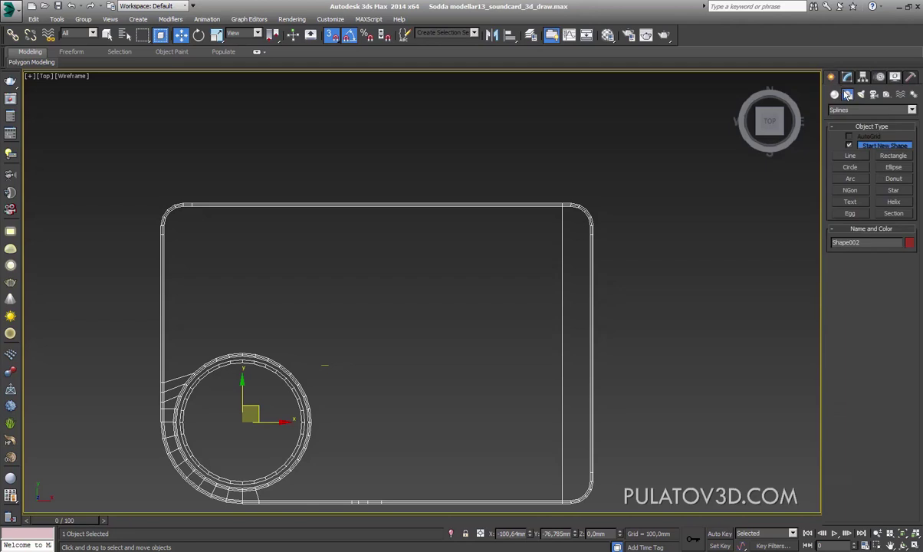
pyautogui.click(847, 77)
pyautogui.click(874, 139)
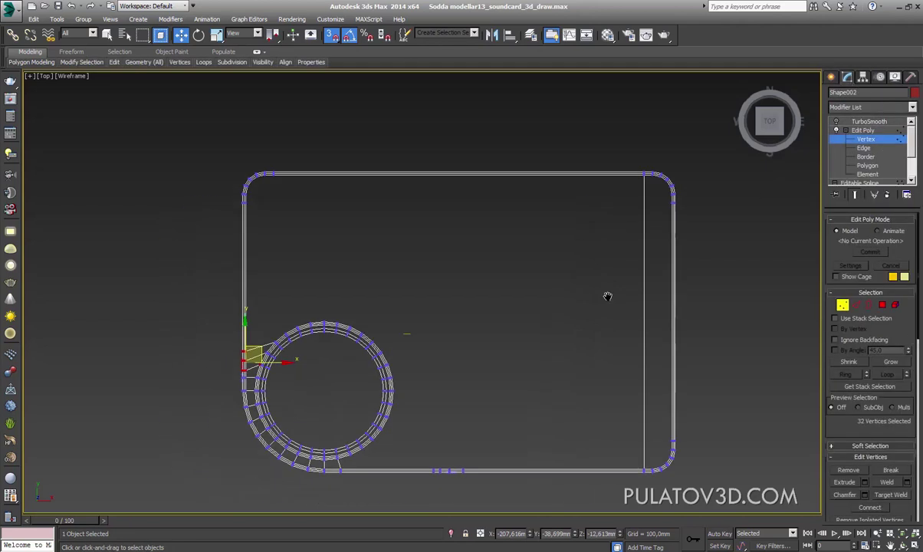
# Pan and zoom to bring the whole frame and knob into view
pyautogui.scroll(-5, 904, 418)
pyautogui.scroll(-1, 905, 418)
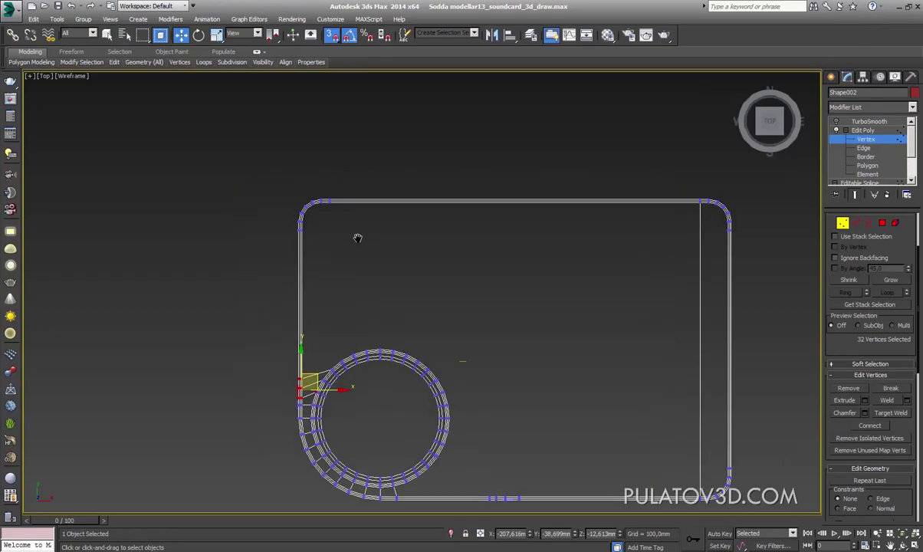
pyautogui.scroll(5, 305, 200)
pyautogui.scroll(-3, 297, 201)
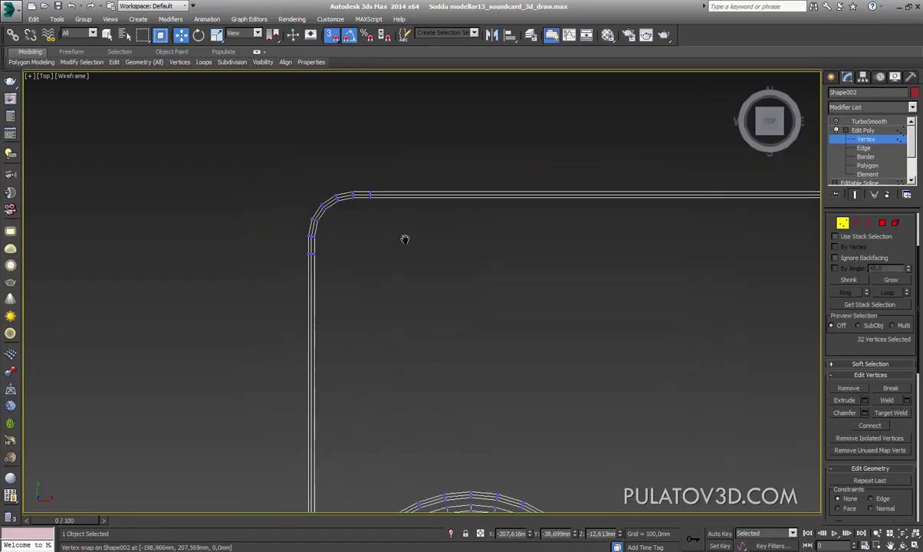
pyautogui.scroll(-3, 404, 239)
pyautogui.moveTo(505, 235); pyautogui.dragTo(319, 228, button='middle')
pyautogui.scroll(4, 577, 252)
pyautogui.moveTo(577, 253); pyautogui.dragTo(640, 228, button='middle')
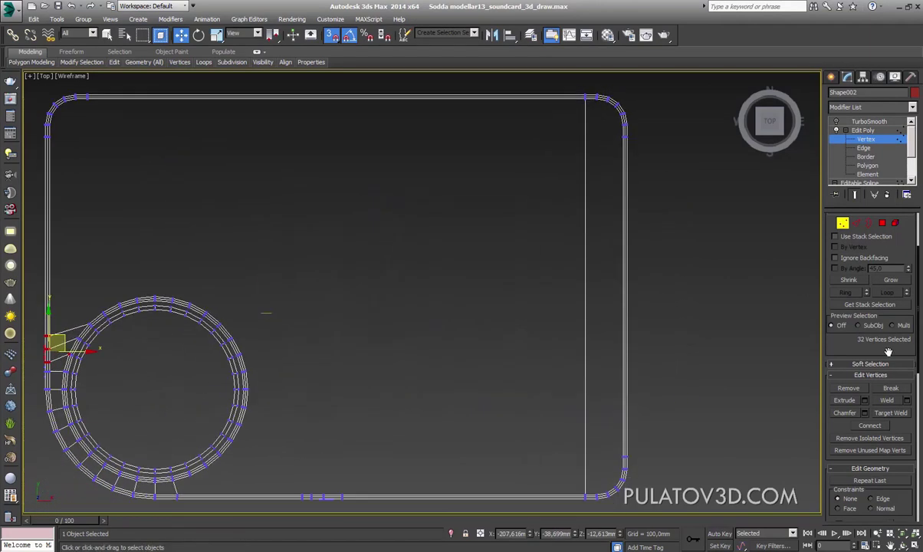
pyautogui.scroll(-3, 871, 359)
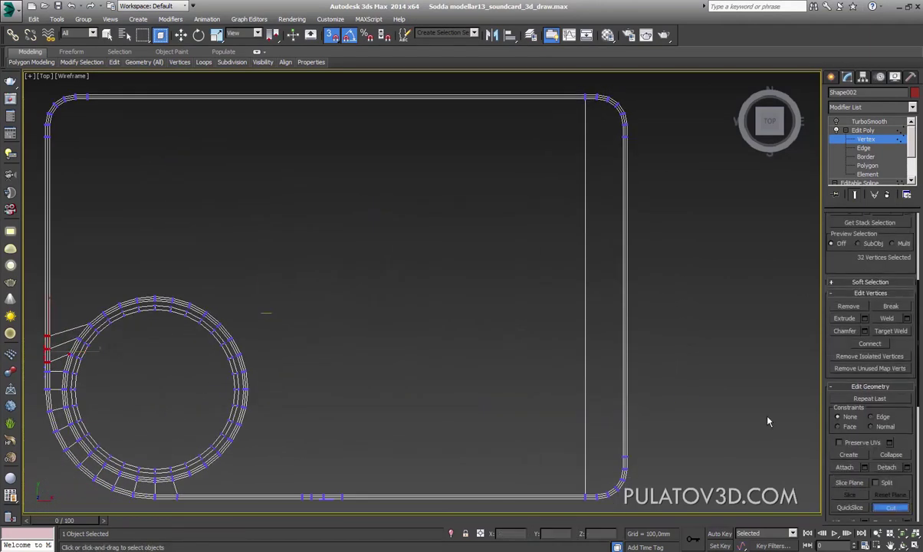
# In Expert Mode, cut a vertical edge and three horizontal edges across the frame's top
pyautogui.hotkey('ctrl', 'x')
pyautogui.click(663, 71)
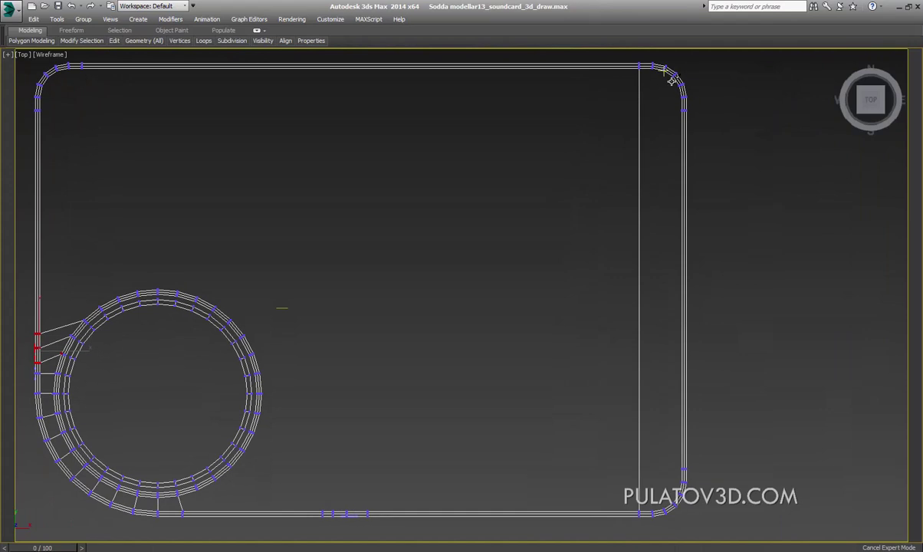
pyautogui.click(672, 509)
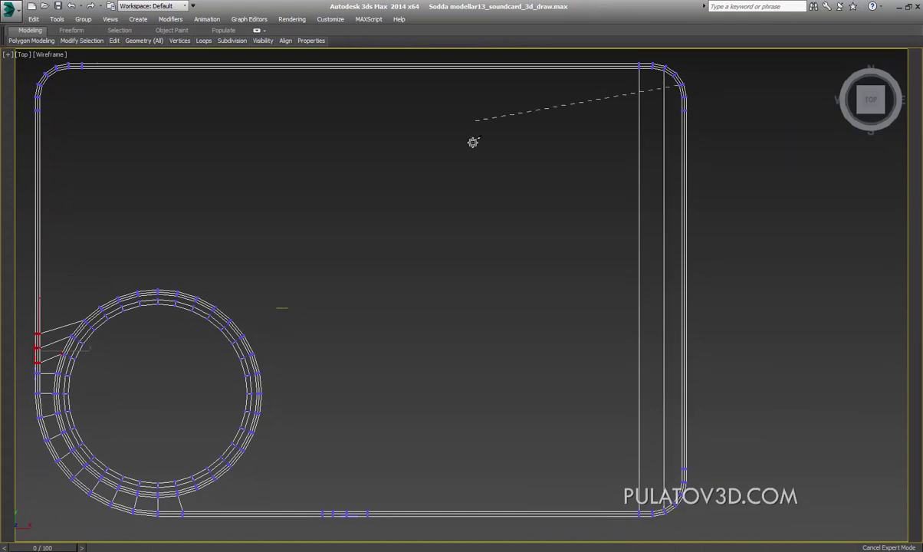
pyautogui.click(40, 86)
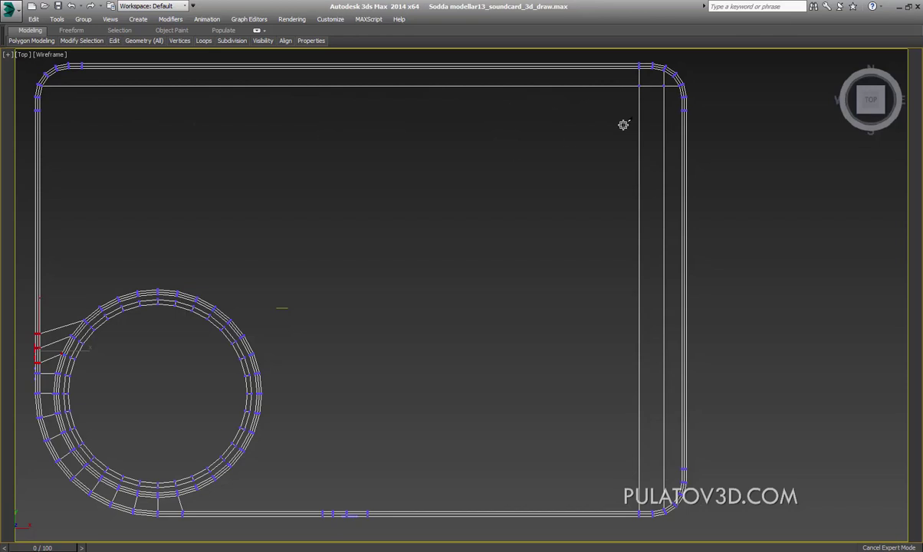
pyautogui.click(682, 96)
pyautogui.click(38, 96)
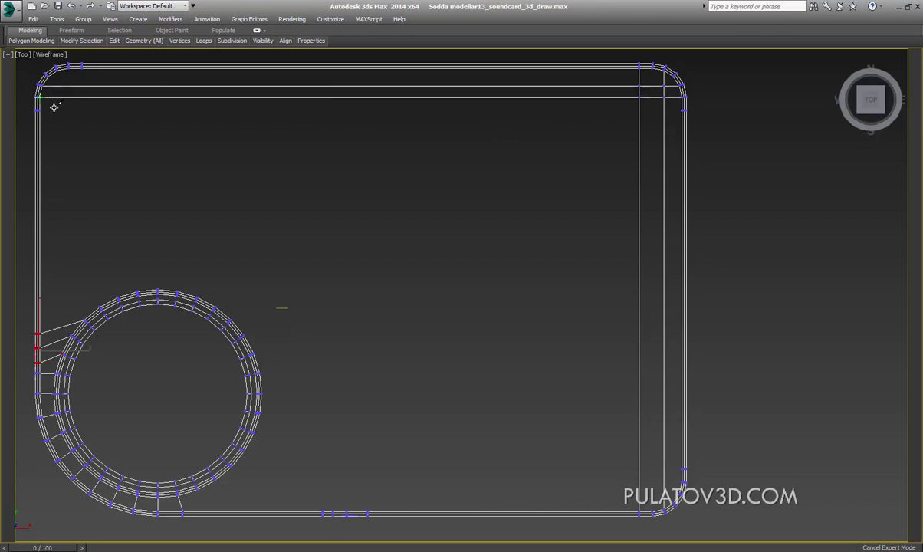
pyautogui.click(683, 112)
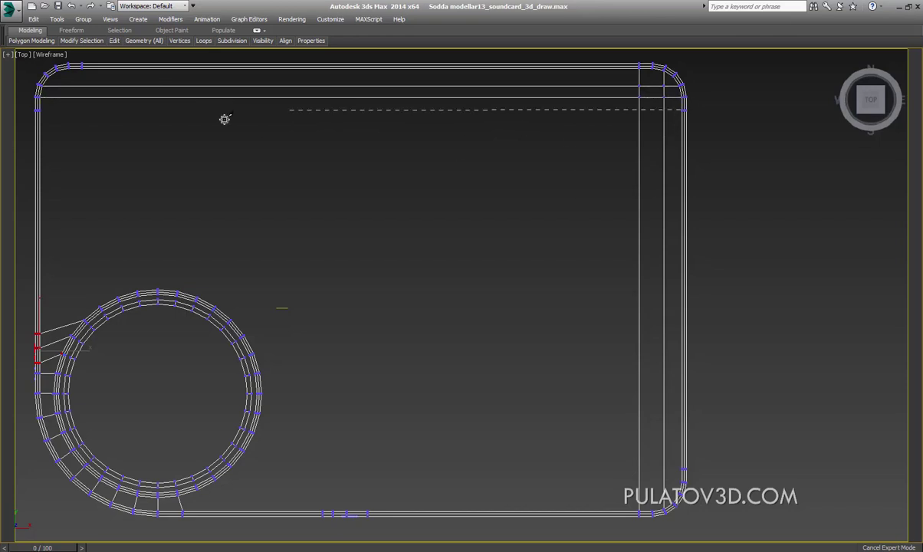
pyautogui.click(56, 120)
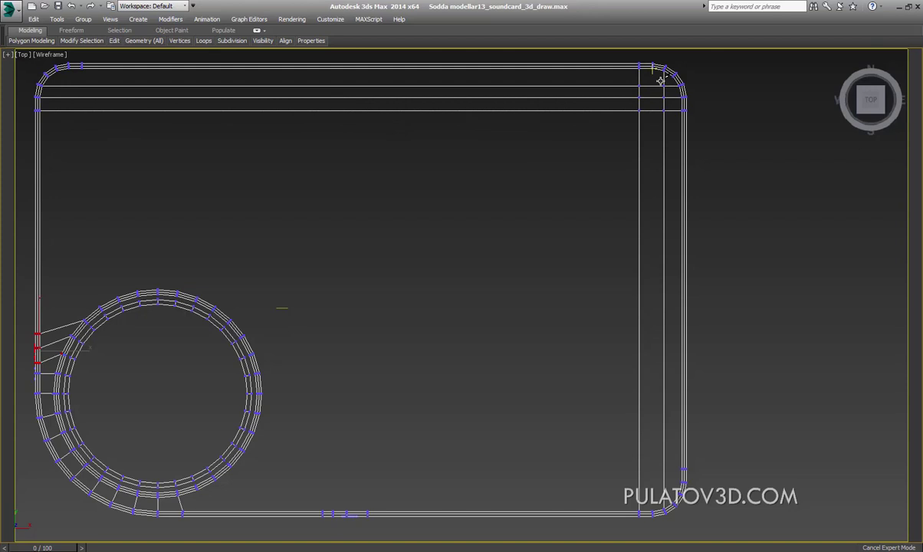
# Cut an edge down the right side and three edges from the bottom-right corner to the knob ring
pyautogui.click(651, 66)
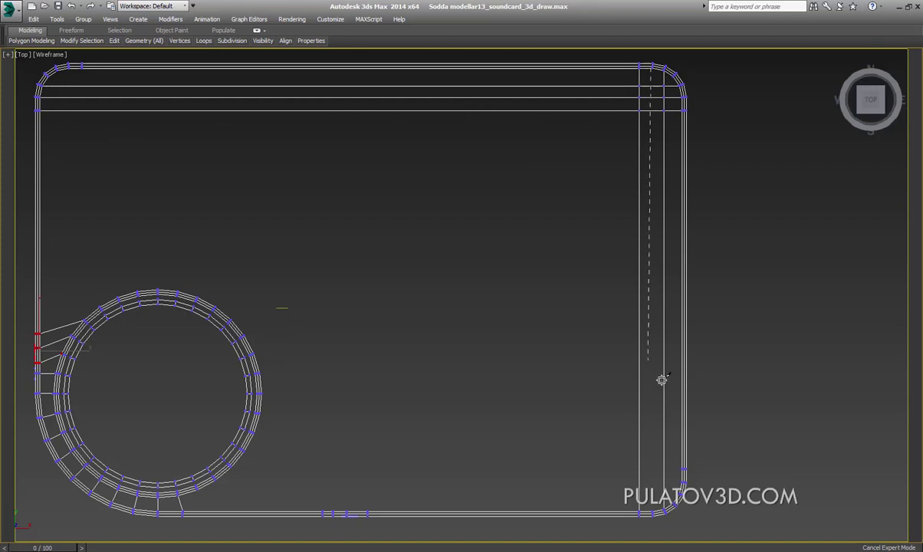
pyautogui.click(658, 512)
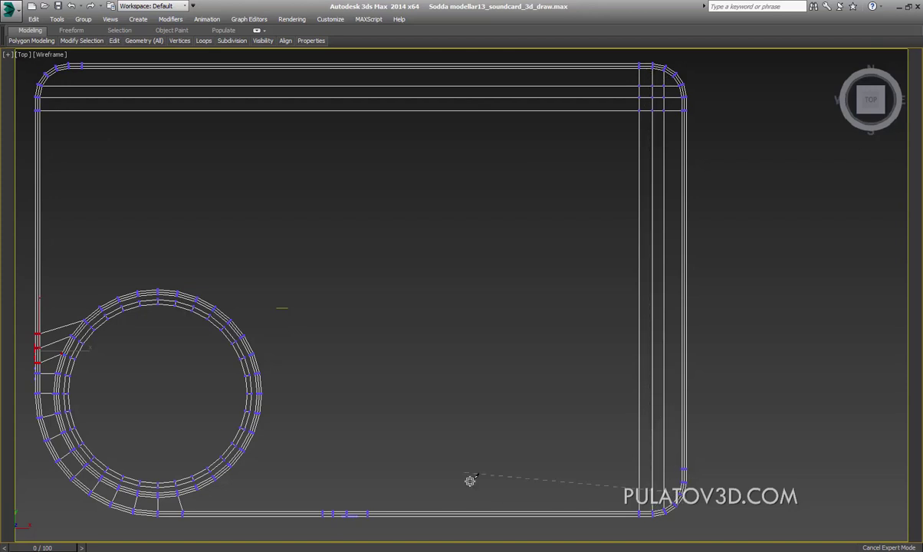
pyautogui.click(197, 488)
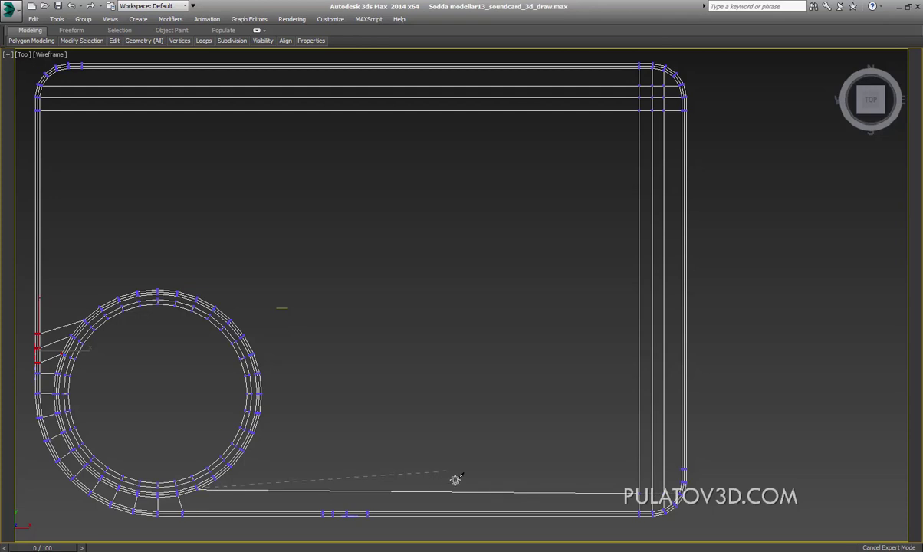
pyautogui.rightClick(455, 480)
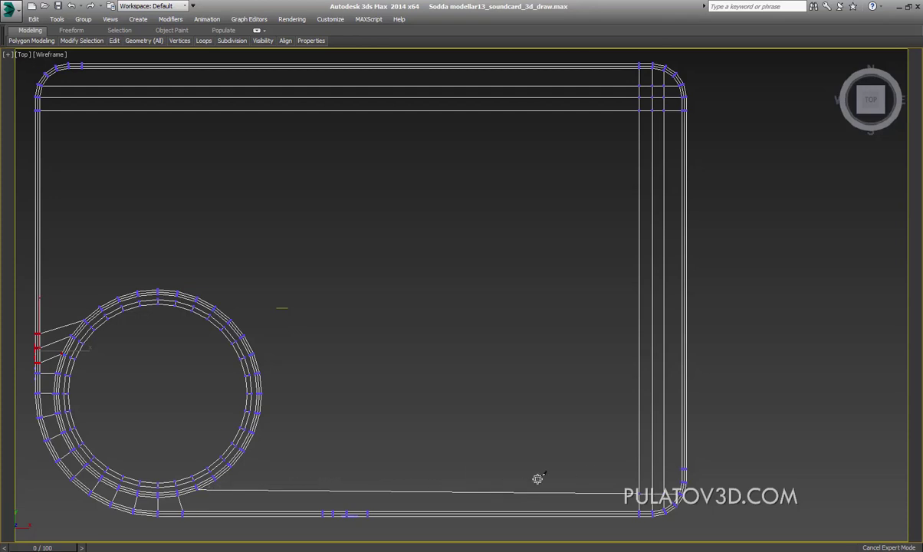
pyautogui.click(682, 483)
pyautogui.click(217, 480)
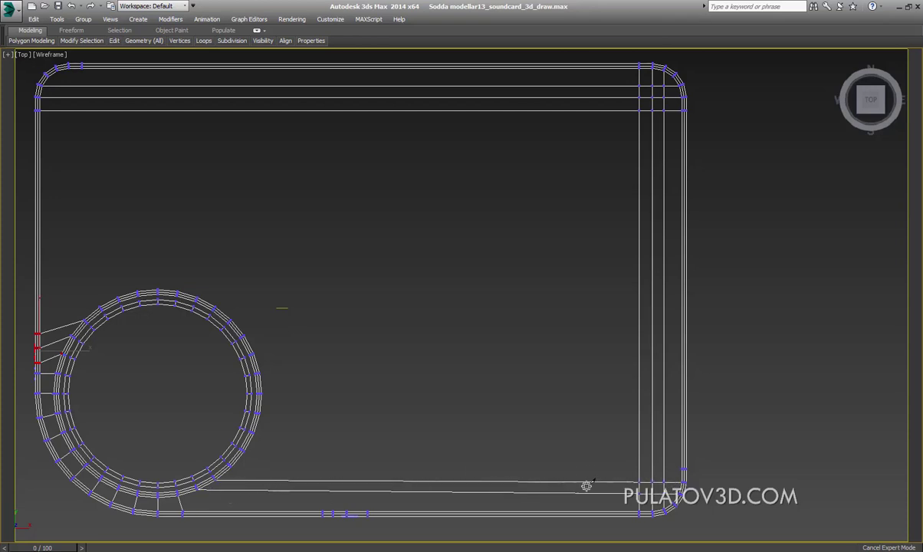
pyautogui.click(682, 471)
pyautogui.click(231, 466)
pyautogui.rightClick(405, 457)
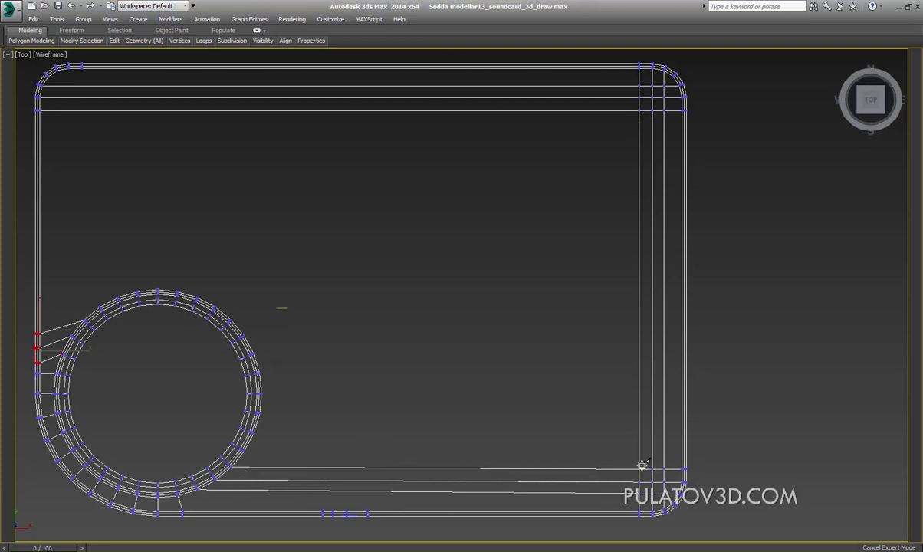
# Cut two edges from the top-left corner down to the knob ring
pyautogui.moveTo(215, 308); pyautogui.dragTo(278, 314, button='middle')
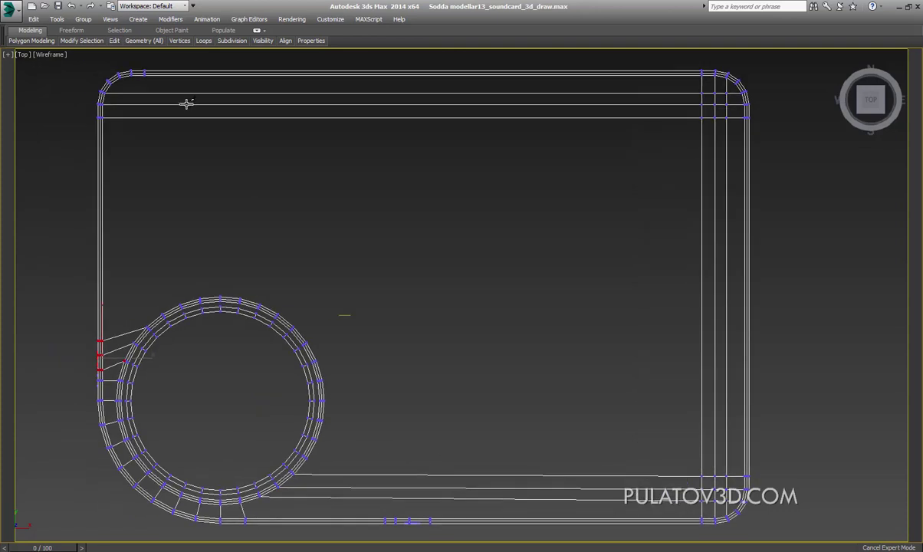
pyautogui.click(120, 77)
pyautogui.click(148, 328)
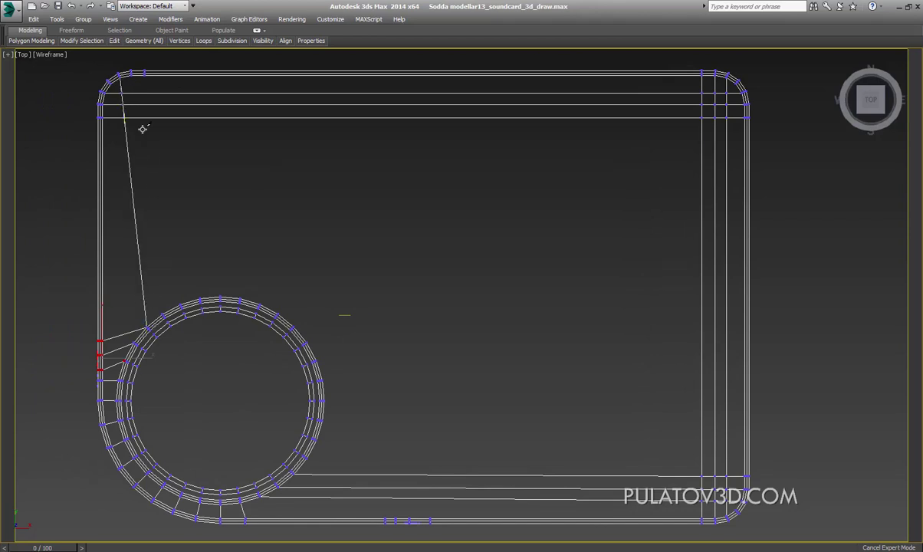
pyautogui.scroll(4, 305, 280)
pyautogui.scroll(3, 303, 289)
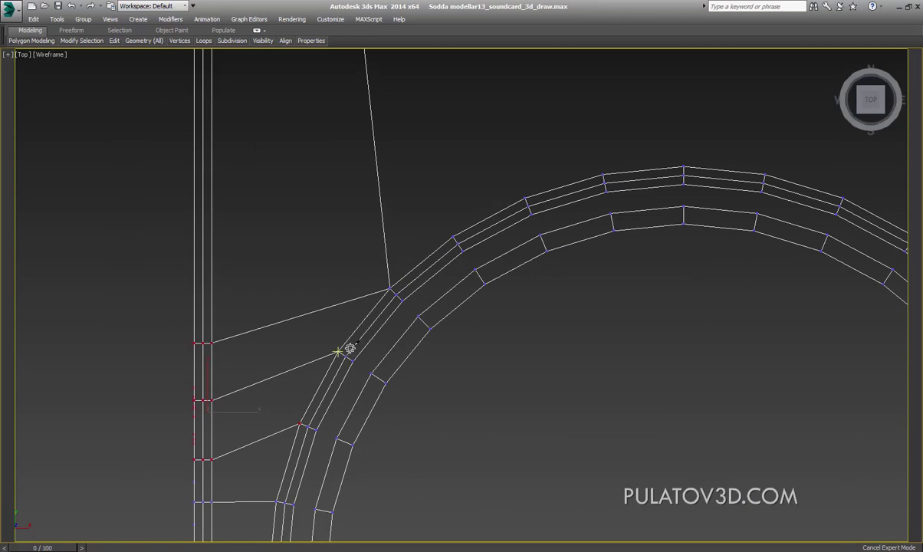
pyautogui.scroll(-4, 343, 338)
pyautogui.moveTo(362, 291); pyautogui.dragTo(366, 301, button='middle')
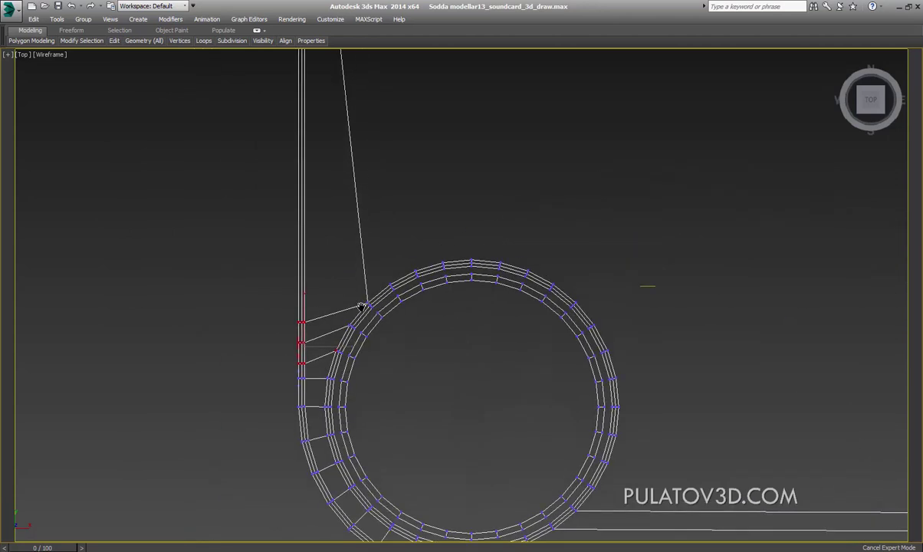
pyautogui.scroll(-1, 361, 307)
pyautogui.scroll(-2, 320, 343)
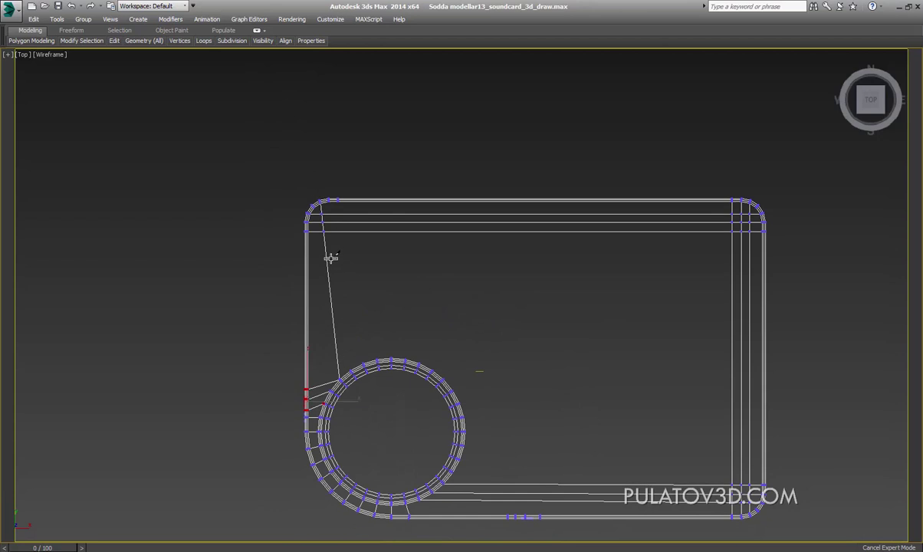
pyautogui.scroll(1, 331, 257)
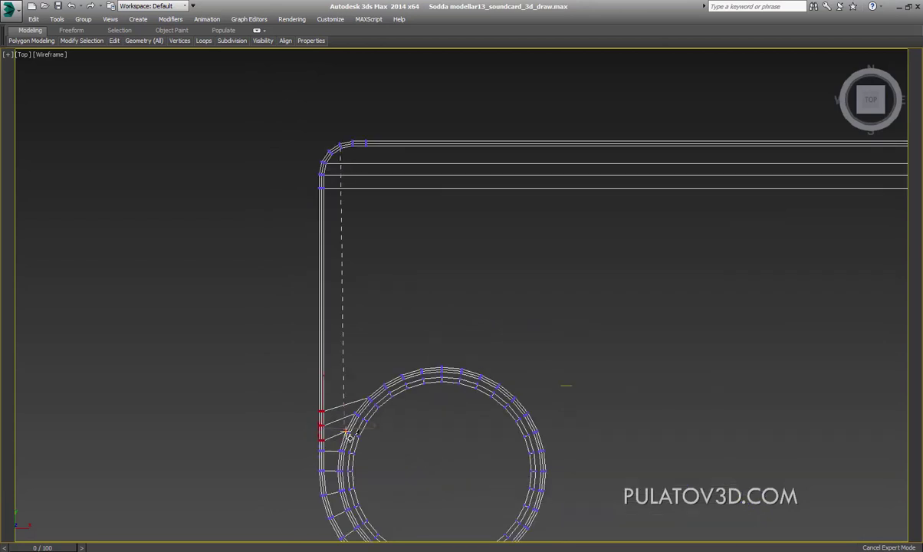
pyautogui.click(368, 395)
# Cut one more edge from the top-left corner to the ring, then recentre the frame
pyautogui.moveTo(383, 366); pyautogui.dragTo(319, 402, button='middle')
pyautogui.scroll(1, 299, 319)
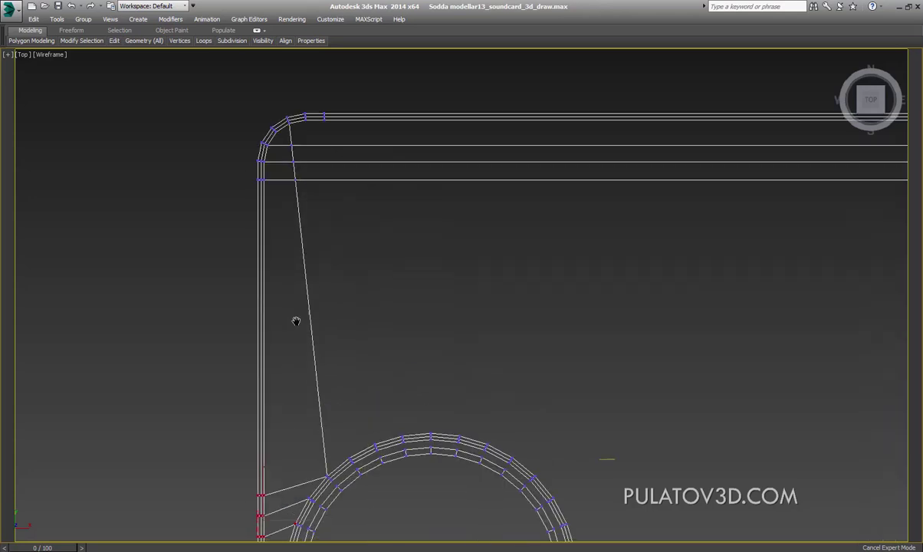
pyautogui.click(315, 112)
pyautogui.click(342, 424)
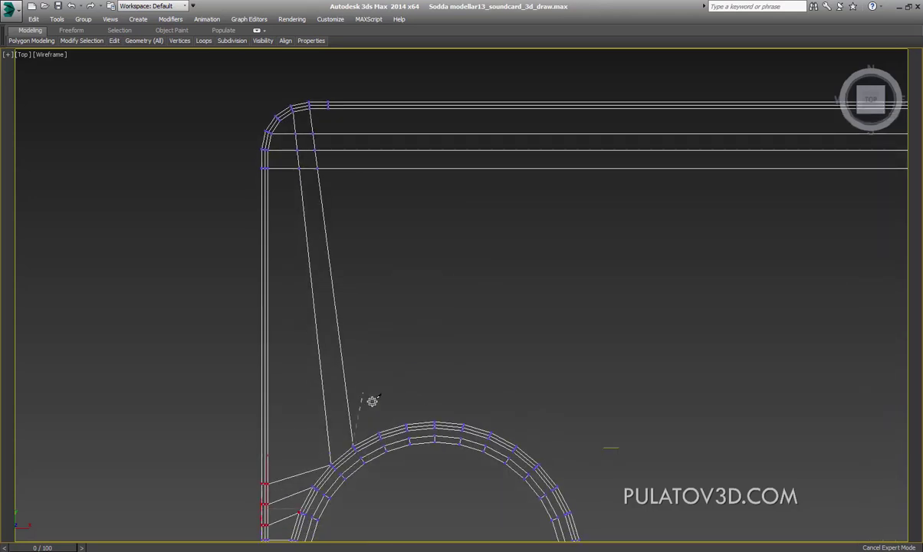
pyautogui.moveTo(357, 363); pyautogui.dragTo(450, 298, button='middle')
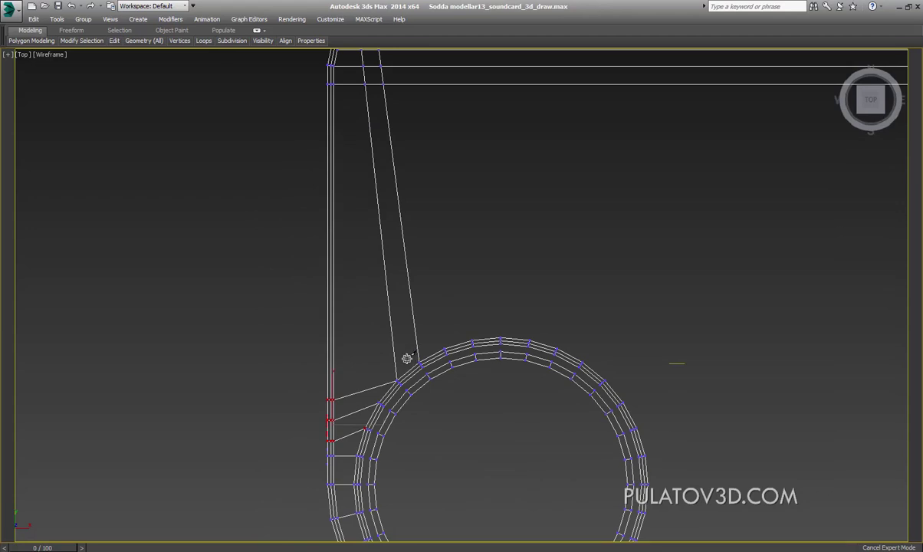
pyautogui.moveTo(373, 465); pyautogui.dragTo(407, 358, button='middle')
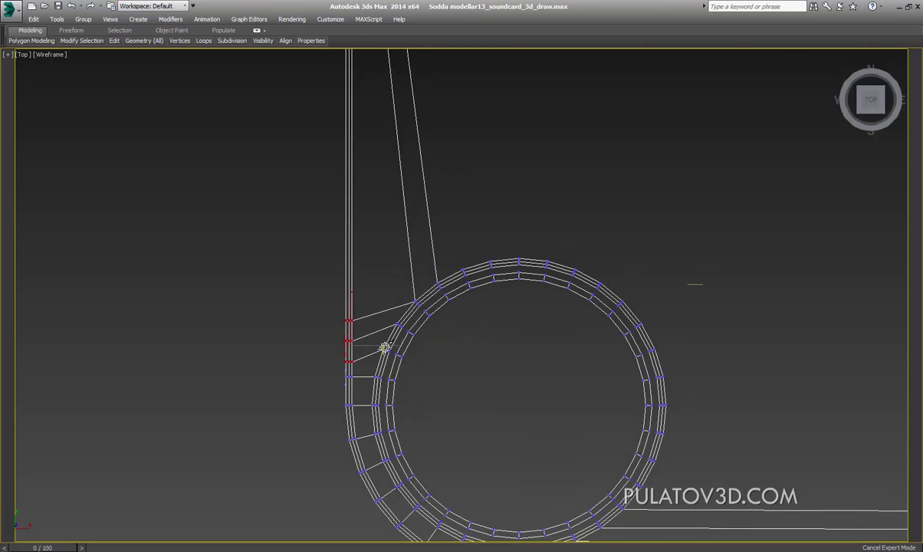
pyautogui.scroll(-5, 384, 348)
pyautogui.scroll(4, 351, 419)
pyautogui.moveTo(345, 383)
pyautogui.mouseDown(button='middle')
pyautogui.moveTo(274, 378)
pyautogui.moveTo(347, 208)
pyautogui.mouseUp(button='middle')
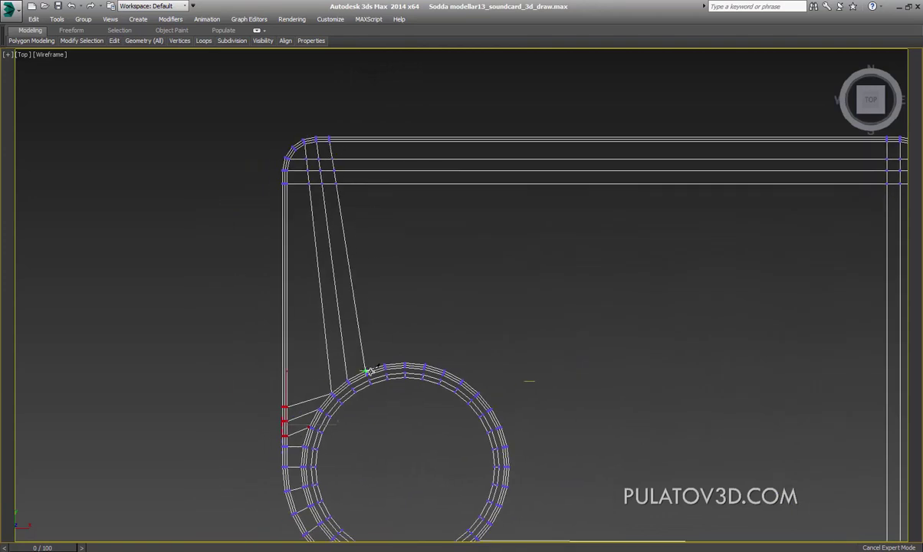
pyautogui.scroll(-4, 434, 331)
pyautogui.moveTo(394, 347); pyautogui.dragTo(412, 291, button='middle')
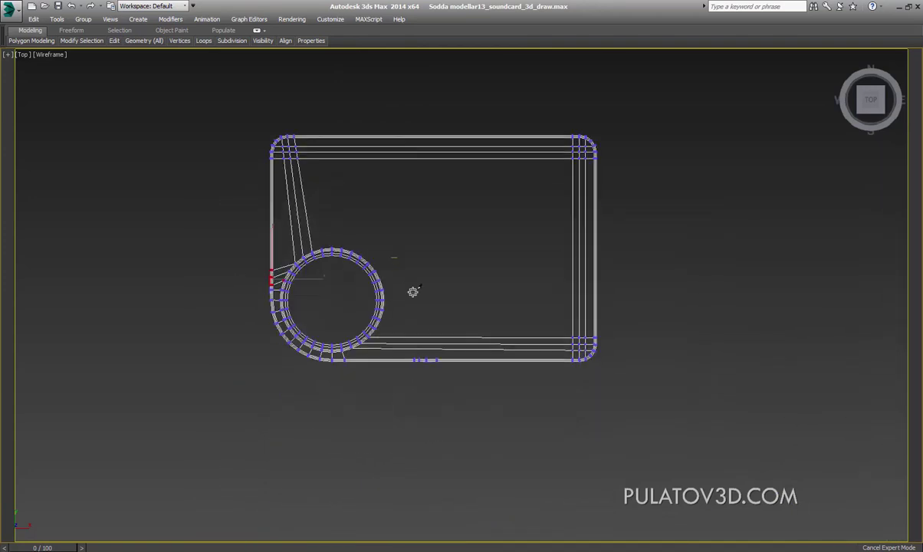
pyautogui.scroll(3, 429, 290)
pyautogui.moveTo(470, 190); pyautogui.dragTo(484, 242, button='middle')
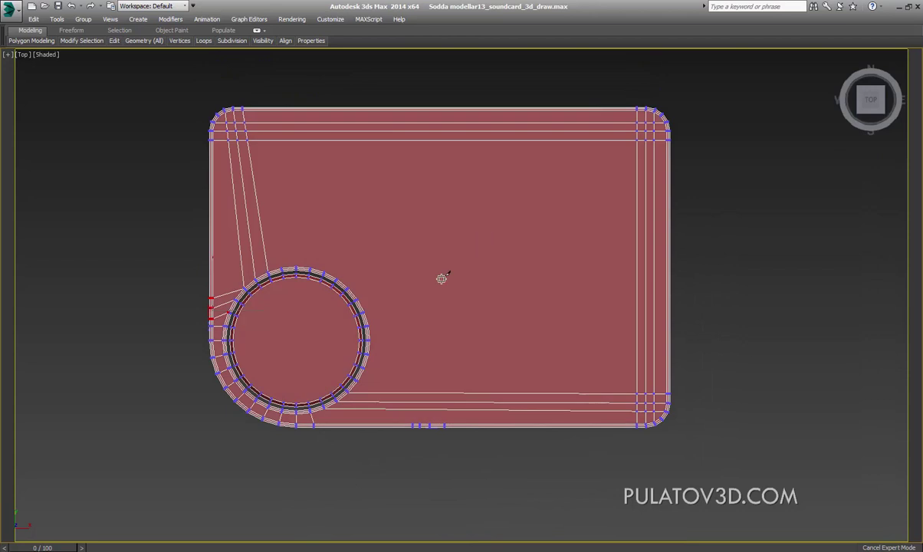
# Switch to a shaded perspective view of the cut frame from a low side angle
pyautogui.scroll(3, 443, 266)
pyautogui.moveTo(443, 266)
pyautogui.mouseDown(button='middle')
pyautogui.moveTo(477, 294)
pyautogui.moveTo(511, 264)
pyautogui.mouseUp(button='middle')
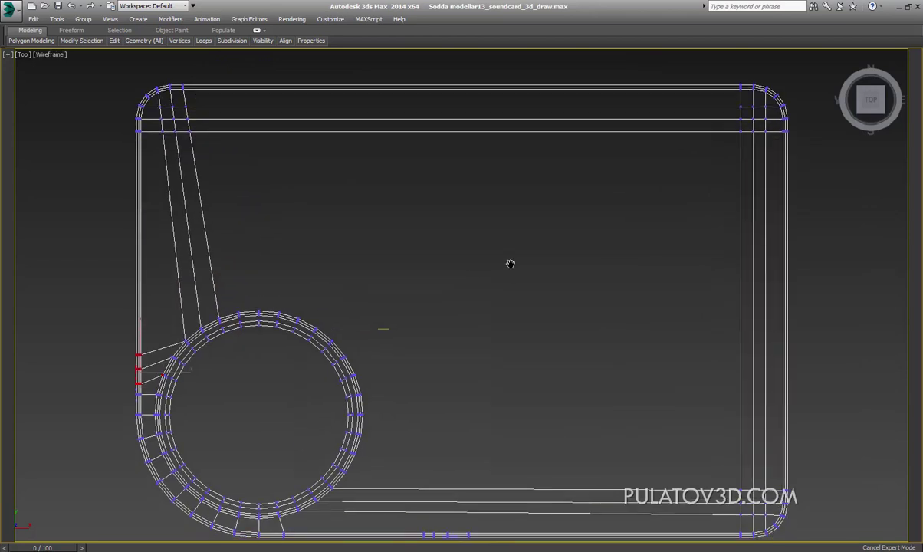
pyautogui.scroll(-1, 490, 255)
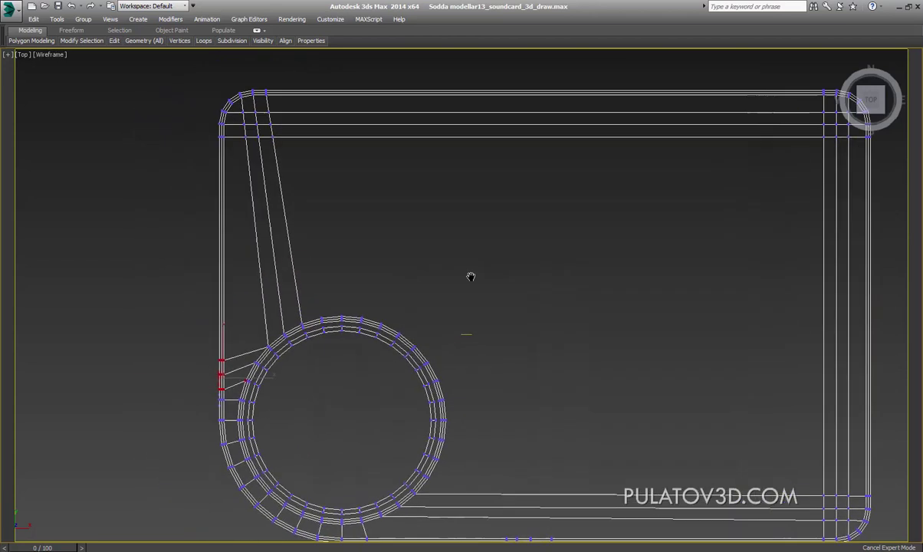
pyautogui.scroll(-2, 472, 276)
pyautogui.scroll(2, 406, 272)
pyautogui.scroll(-3, 398, 202)
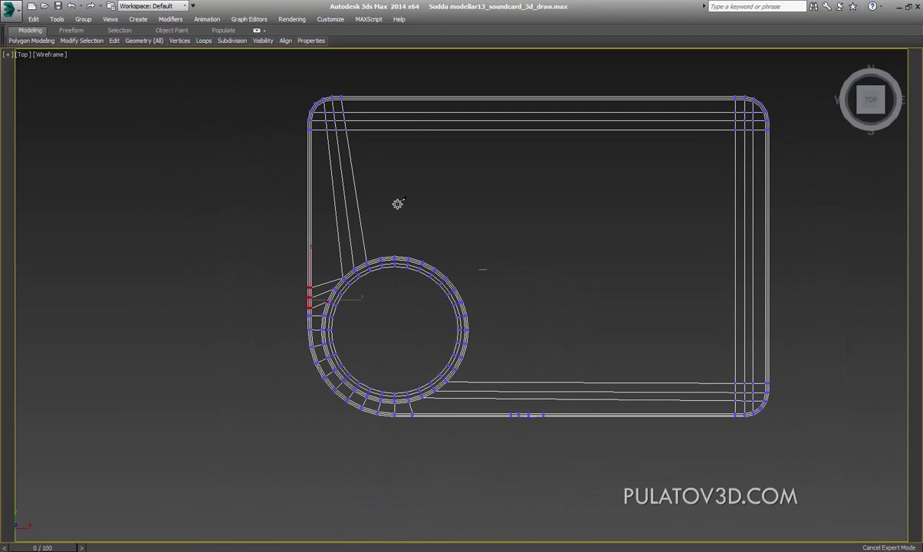
pyautogui.scroll(1, 443, 273)
pyautogui.scroll(1, 437, 288)
pyautogui.scroll(1, 424, 293)
pyautogui.hotkey('ctrl', 'alt', 'h')
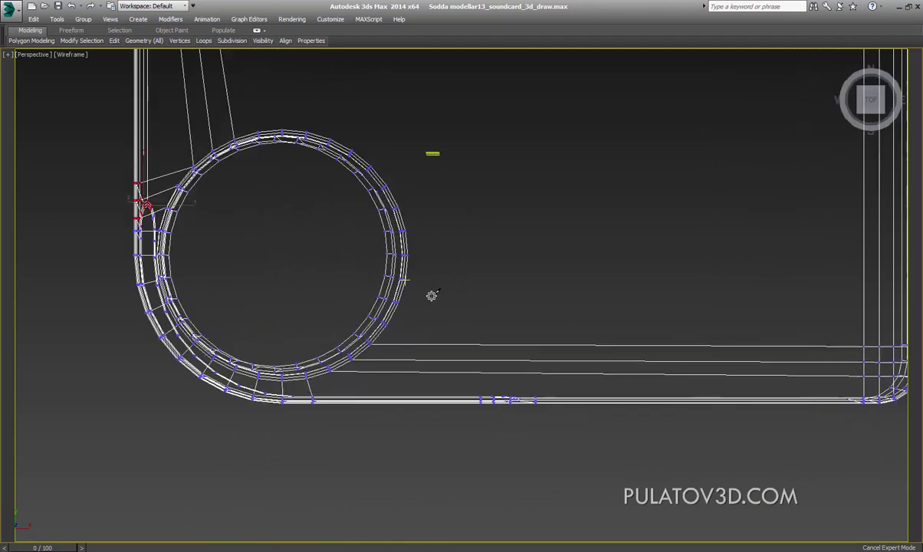
pyautogui.moveTo(443, 284)
pyautogui.keyDown('alt'); pyautogui.mouseDown(button='middle')
pyautogui.moveTo(462, 282)
pyautogui.moveTo(464, 294)
pyautogui.moveTo(488, 274)
pyautogui.moveTo(459, 282)
pyautogui.moveTo(425, 276)
pyautogui.moveTo(480, 251)
pyautogui.moveTo(474, 226)
pyautogui.moveTo(471, 243)
pyautogui.moveTo(489, 266)
pyautogui.moveTo(448, 268)
pyautogui.moveTo(478, 274)
pyautogui.moveTo(435, 306)
pyautogui.moveTo(458, 283)
pyautogui.moveTo(440, 282)
pyautogui.moveTo(431, 300)
pyautogui.moveTo(486, 267)
pyautogui.moveTo(469, 367)
pyautogui.moveTo(383, 354)
pyautogui.moveTo(396, 354)
pyautogui.mouseUp(button='middle'); pyautogui.keyUp('alt')
pyautogui.press('F3')
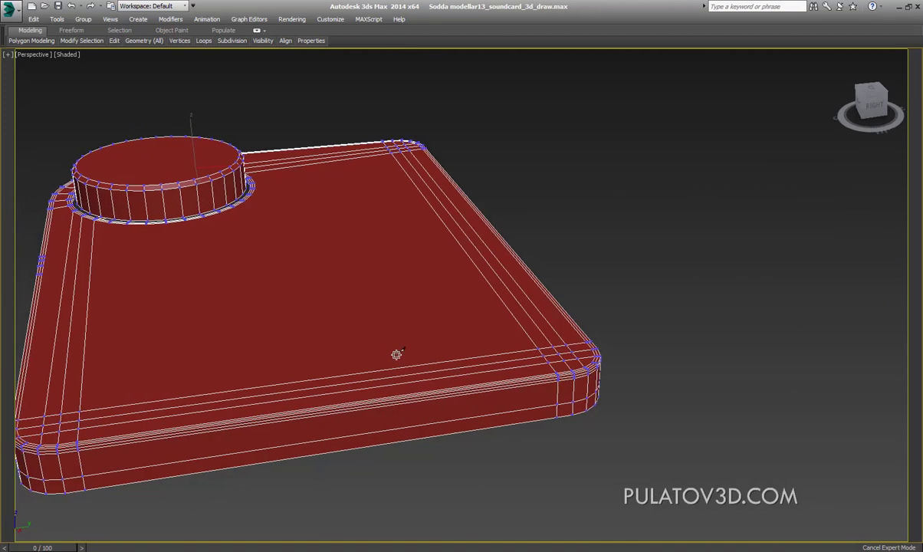
# Orbit around the shaded plate to inspect it, then exit Expert Mode
pyautogui.scroll(3, 471, 387)
pyautogui.moveTo(471, 387)
pyautogui.mouseDown(button='middle')
pyautogui.moveTo(571, 295)
pyautogui.moveTo(548, 282)
pyautogui.moveTo(608, 263)
pyautogui.moveTo(487, 339)
pyautogui.moveTo(490, 307)
pyautogui.moveTo(460, 311)
pyautogui.mouseUp(button='middle')
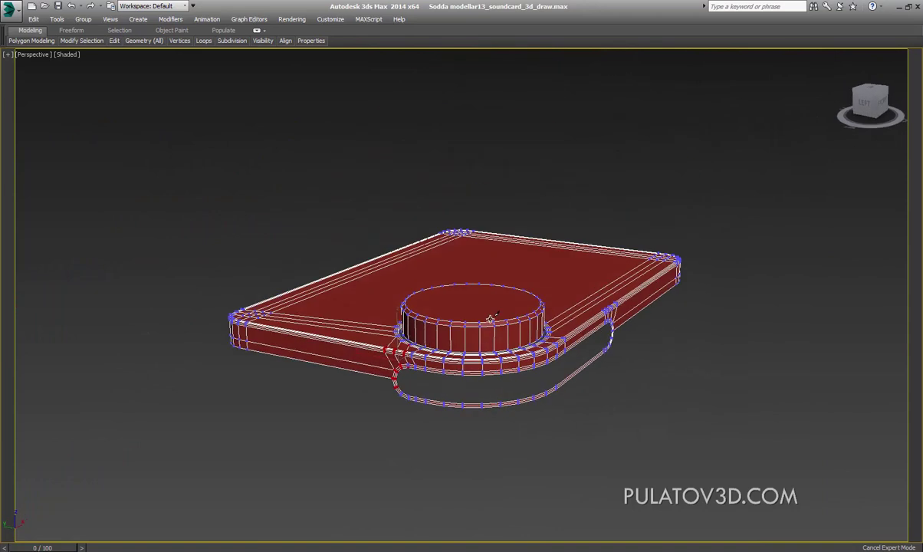
pyautogui.scroll(3, 460, 314)
pyautogui.scroll(3, 475, 330)
pyautogui.keyDown('alt'); pyautogui.moveTo(509, 349); pyautogui.dragTo(414, 329, button='middle'); pyautogui.keyUp('alt')
pyautogui.scroll(-5, 470, 339)
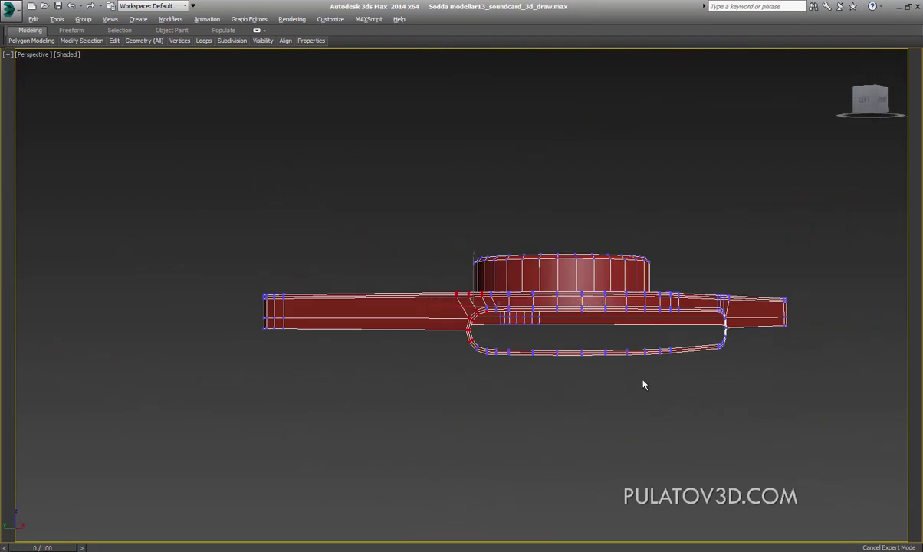
pyautogui.moveTo(643, 385)
pyautogui.keyDown('alt'); pyautogui.mouseDown(button='middle')
pyautogui.moveTo(690, 366)
pyautogui.moveTo(422, 372)
pyautogui.moveTo(494, 385)
pyautogui.moveTo(496, 359)
pyautogui.moveTo(635, 335)
pyautogui.mouseUp(button='middle'); pyautogui.keyUp('alt')
pyautogui.scroll(-4, 635, 335)
pyautogui.hotkey('ctrl', 'x')
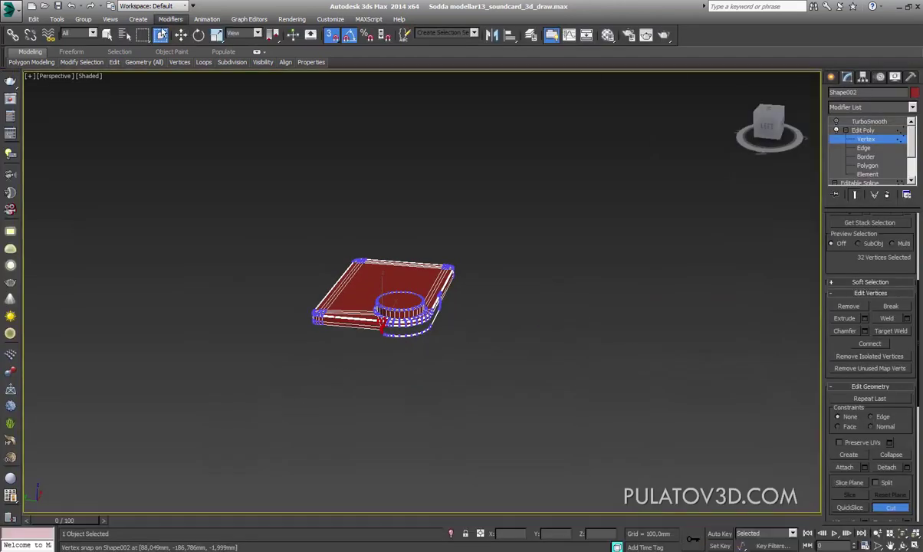
# End the cut tool and vertex editing, and orbit down to a low view of the knob
pyautogui.click(181, 35)
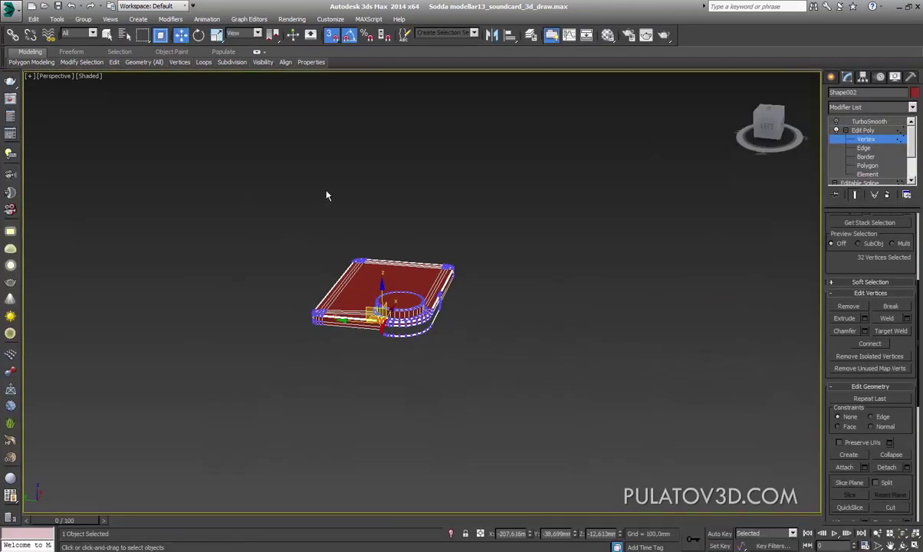
pyautogui.scroll(1, 374, 253)
pyautogui.scroll(4, 460, 265)
pyautogui.scroll(2, 483, 284)
pyautogui.scroll(2, 498, 304)
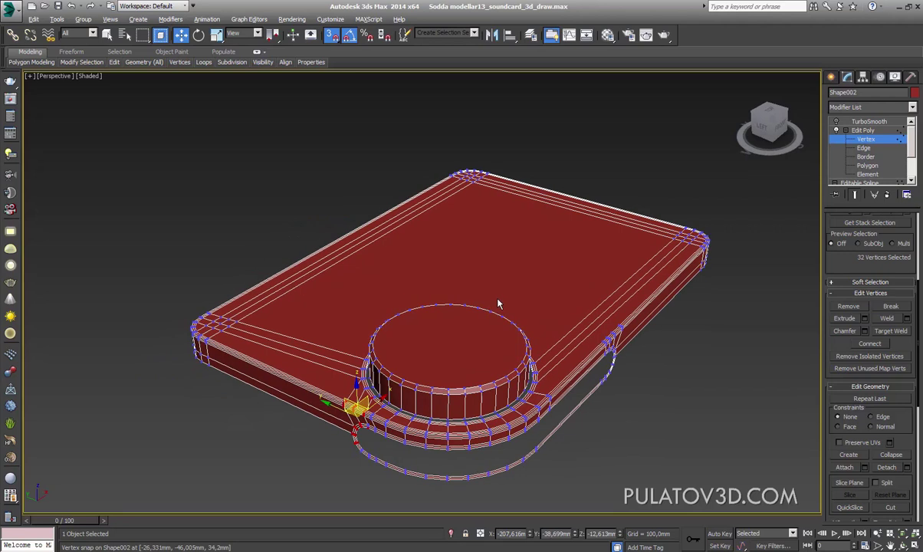
pyautogui.keyDown('alt'); pyautogui.moveTo(497, 305); pyautogui.dragTo(469, 278, button='middle'); pyautogui.keyUp('alt')
pyautogui.click(831, 76)
pyautogui.keyDown('alt'); pyautogui.moveTo(536, 291); pyautogui.dragTo(500, 318, button='middle'); pyautogui.keyUp('alt')
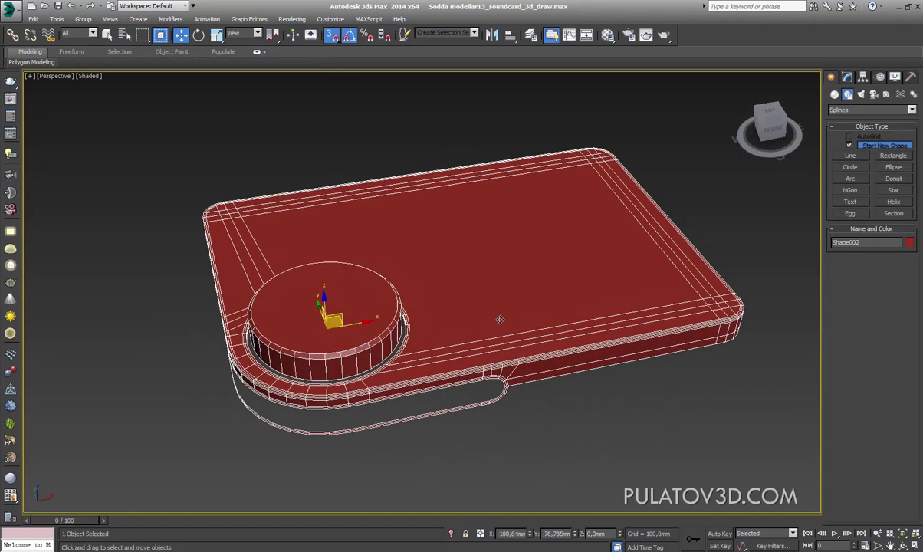
pyautogui.scroll(2, 444, 316)
pyautogui.scroll(2, 384, 314)
pyautogui.keyDown('alt'); pyautogui.moveTo(391, 312); pyautogui.dragTo(414, 345, button='middle'); pyautogui.keyUp('alt')
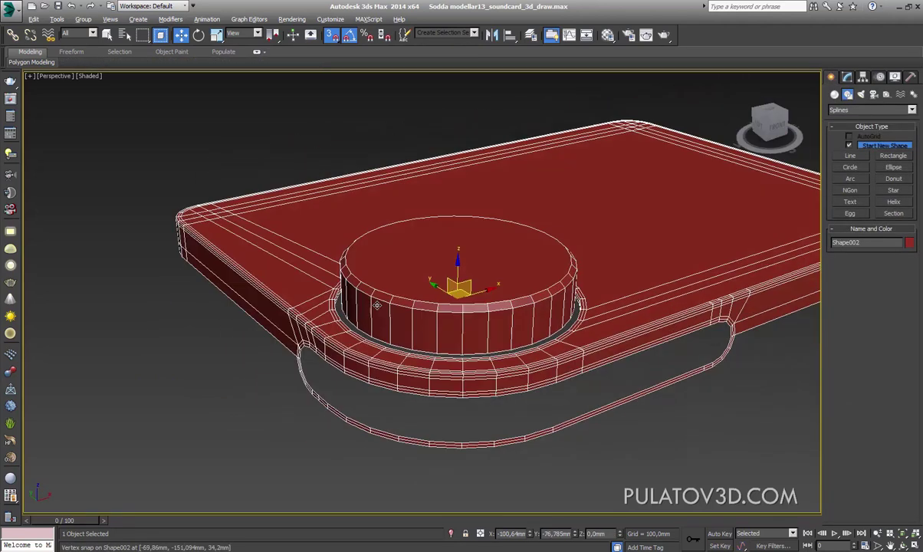
pyautogui.scroll(3, 463, 247)
pyautogui.scroll(1, 462, 247)
# Select the knob's flat top face at Edit Poly's Polygon level
pyautogui.click(848, 77)
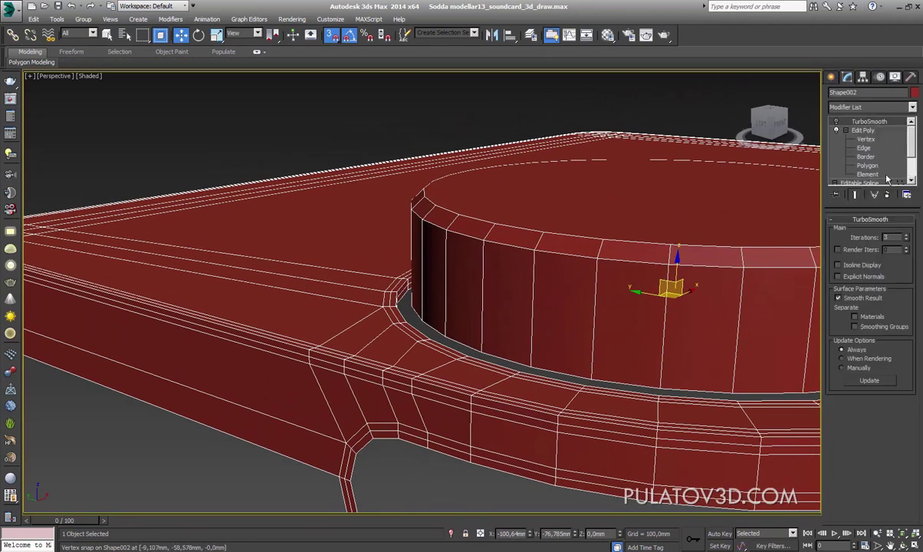
pyautogui.click(863, 147)
pyautogui.click(622, 249)
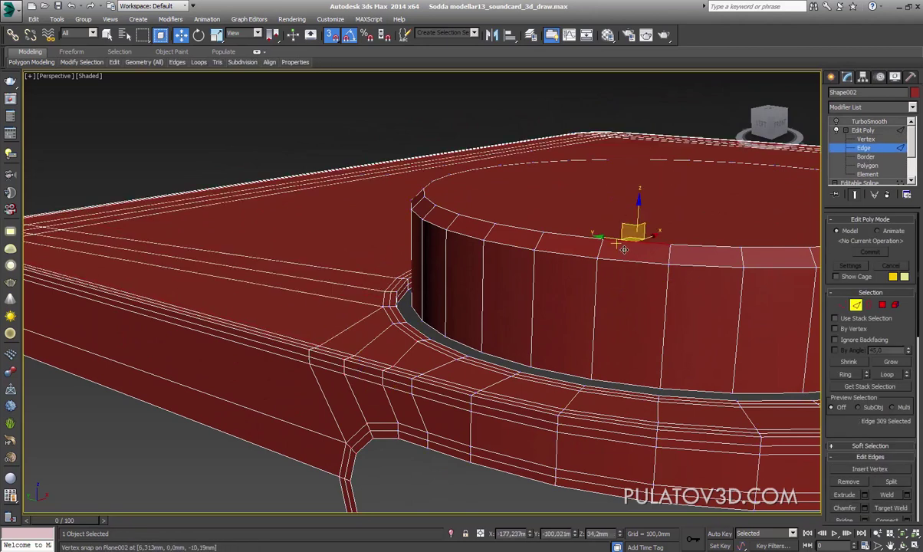
pyautogui.keyDown('alt'); pyautogui.moveTo(677, 277); pyautogui.dragTo(762, 288, button='middle'); pyautogui.keyUp('alt')
pyautogui.press('4')
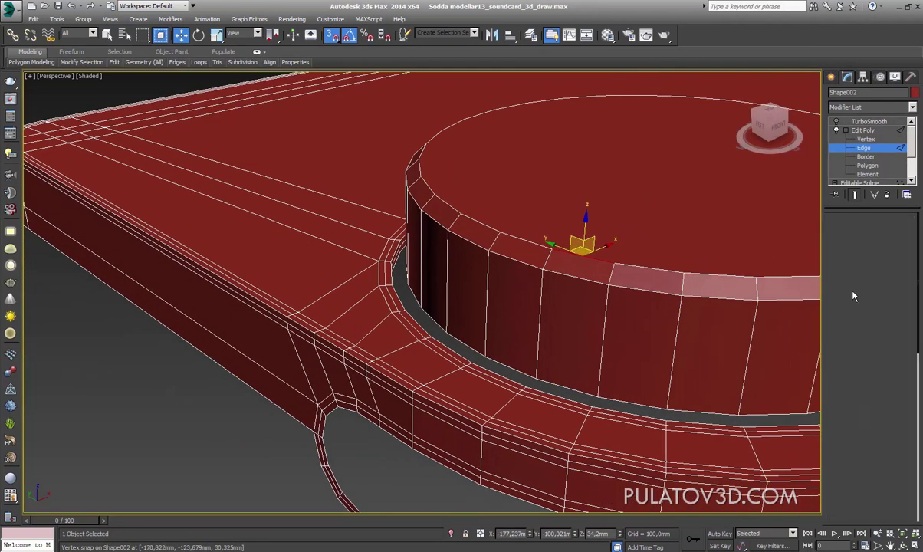
pyautogui.click(597, 192)
pyautogui.moveTo(597, 192); pyautogui.dragTo(544, 231, button='middle')
pyautogui.scroll(-3, 816, 375)
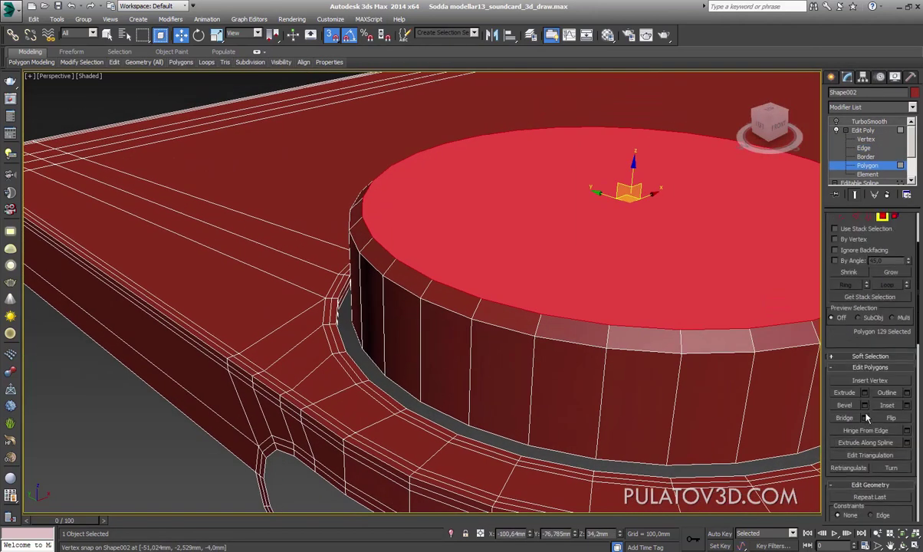
# Preview Bevel settings on the knob top, cancel them, and check the reference photo
pyautogui.click(863, 405)
pyautogui.click(471, 360)
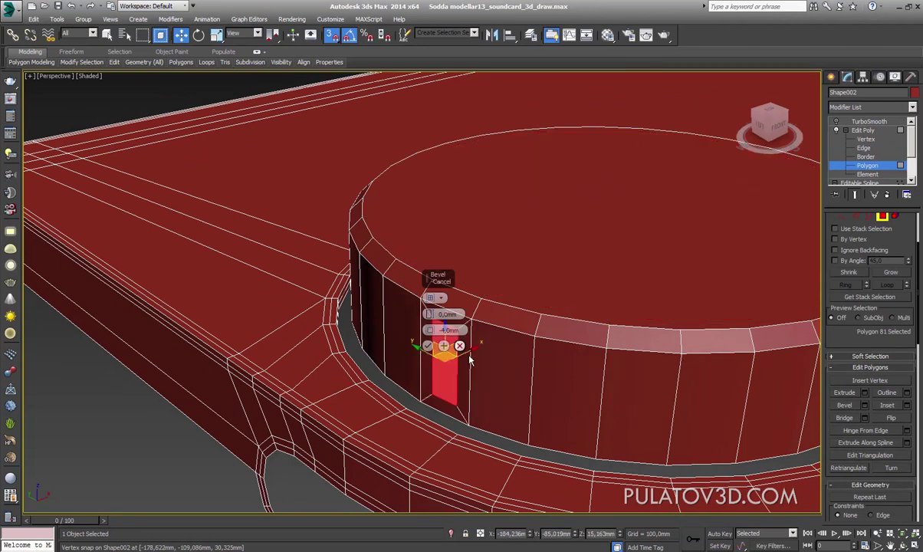
pyautogui.click(502, 278)
pyautogui.click(460, 345)
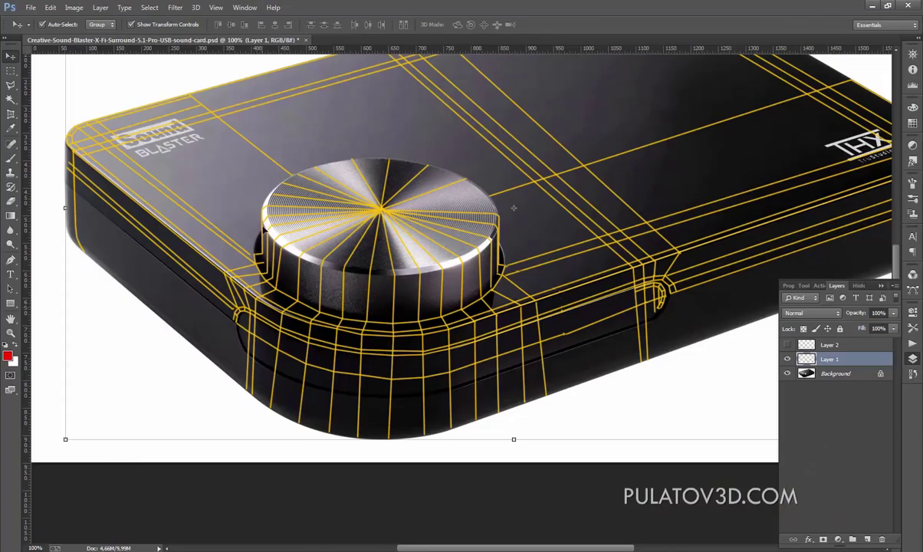
pyautogui.click(887, 9)
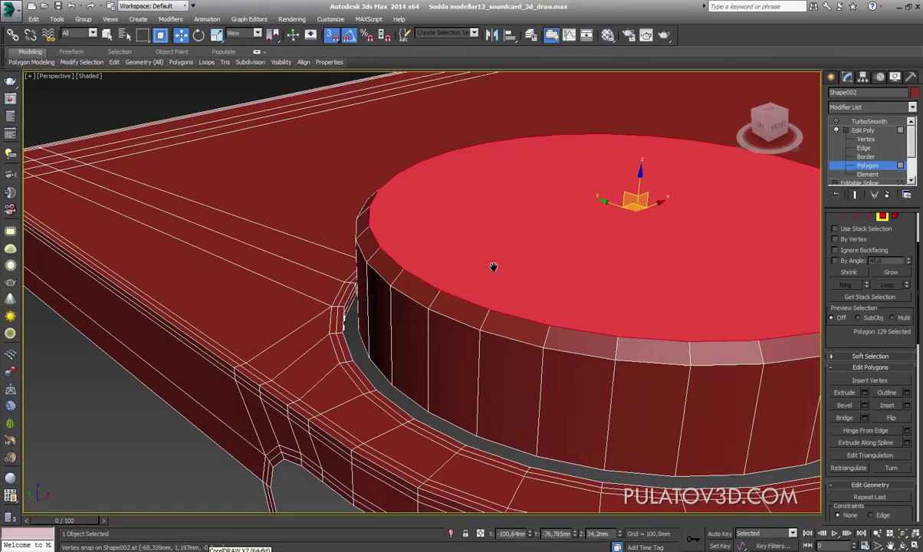
# Bevel the knob's top face with a -1.0 mm outline and zero height
pyautogui.scroll(-3, 909, 350)
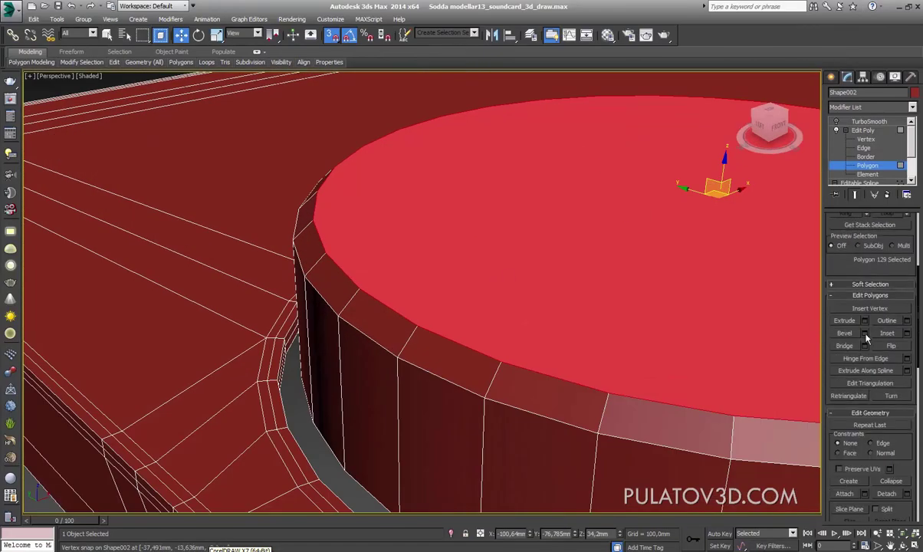
pyautogui.click(865, 333)
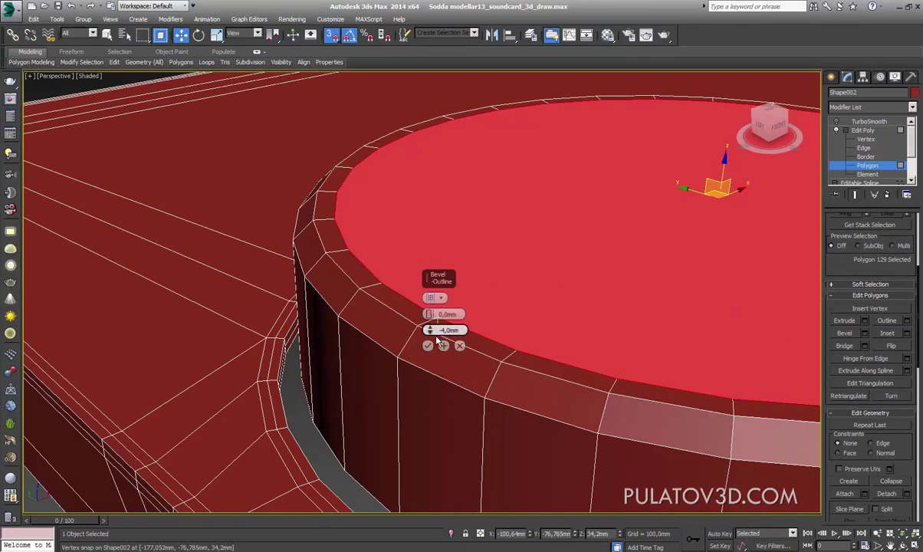
pyautogui.moveTo(429, 330); pyautogui.dragTo(441, 341)
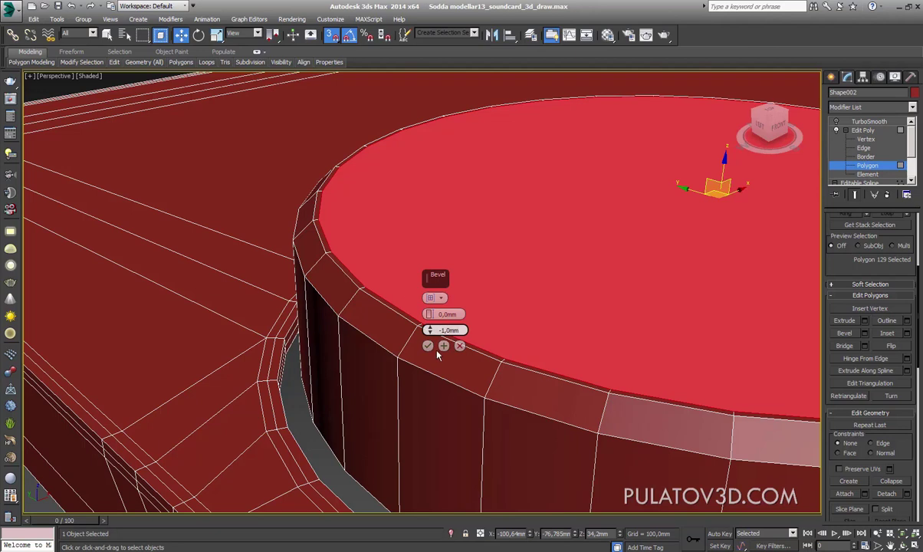
pyautogui.click(428, 346)
pyautogui.scroll(3, 375, 281)
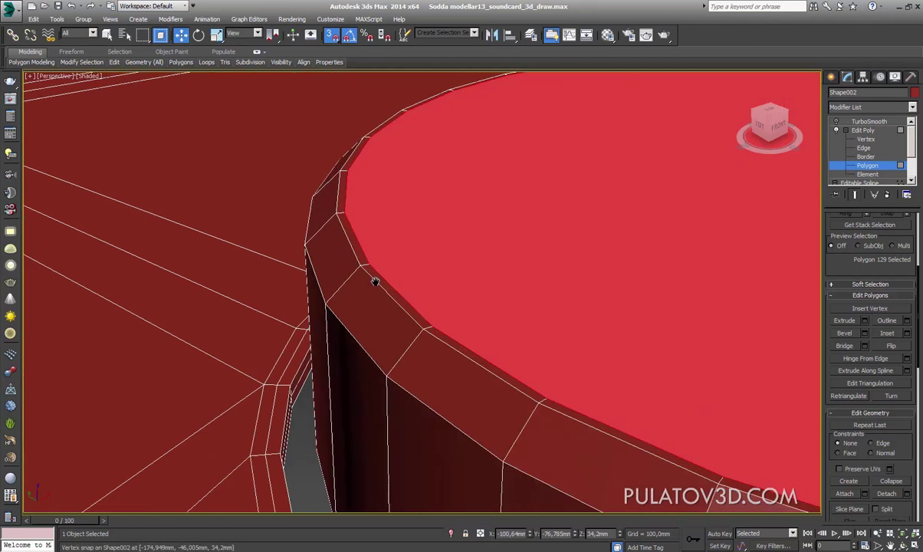
pyautogui.moveTo(375, 282); pyautogui.dragTo(415, 284, button='middle')
pyautogui.moveTo(415, 284); pyautogui.dragTo(426, 280)
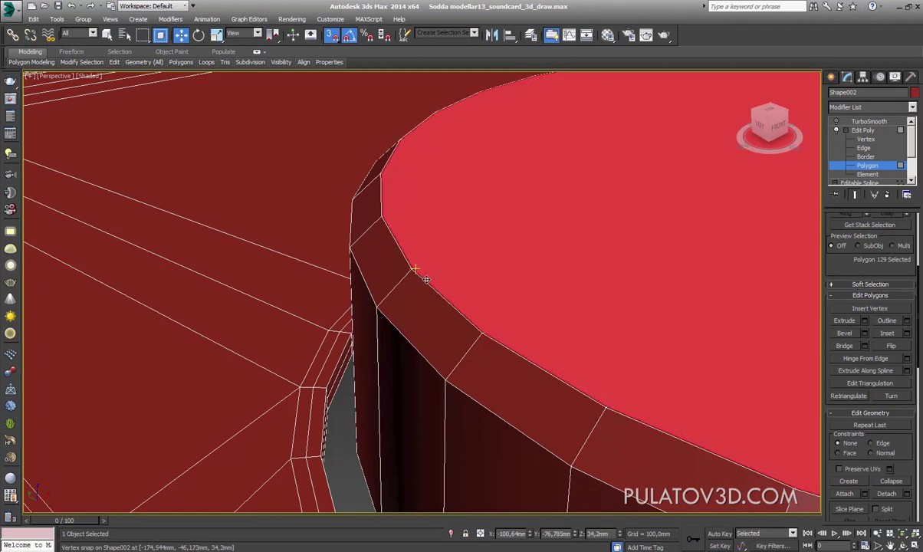
pyautogui.scroll(-1, 398, 268)
pyautogui.scroll(-2, 368, 264)
pyautogui.scroll(2, 367, 262)
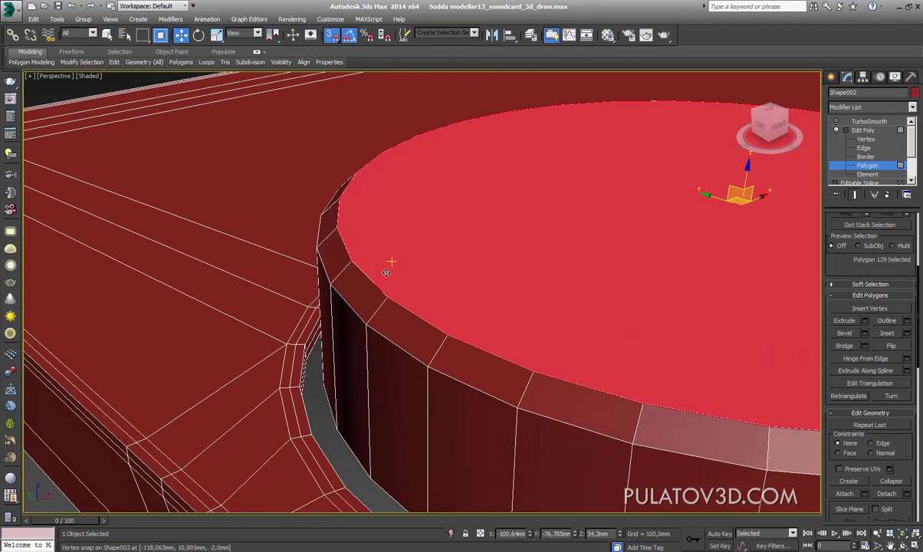
pyautogui.scroll(3, 911, 310)
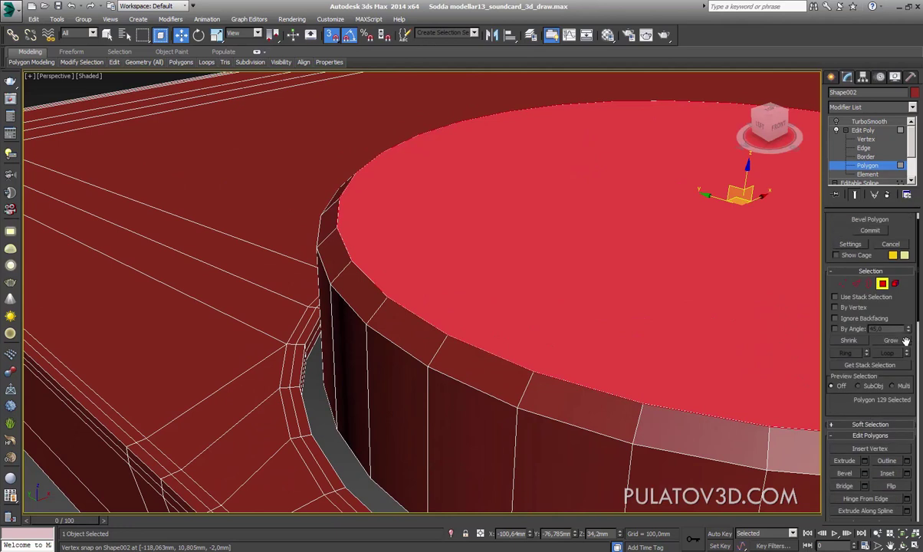
# Reselect only the knob's top cap, then undo its accidental deletion
pyautogui.hotkey('ctrl', 'z')
pyautogui.click(619, 286)
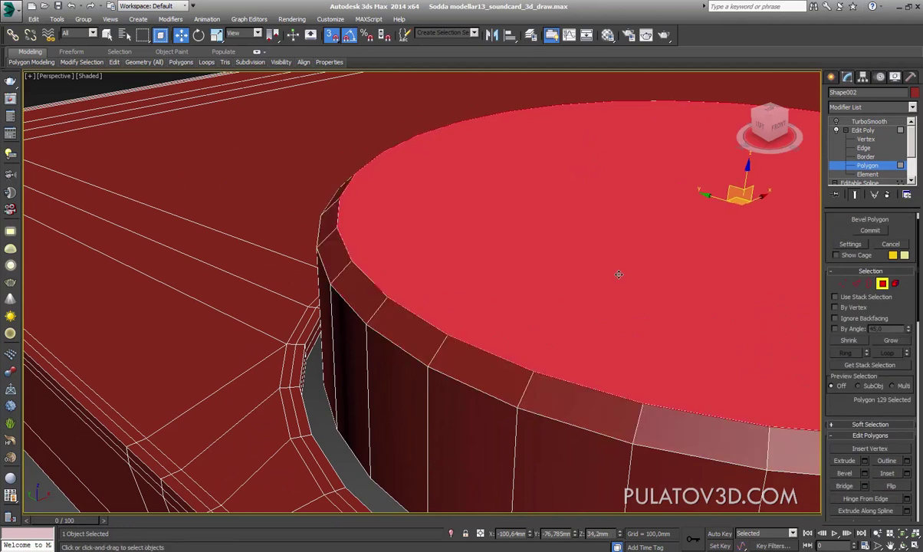
pyautogui.press('Delete')
pyautogui.click(831, 77)
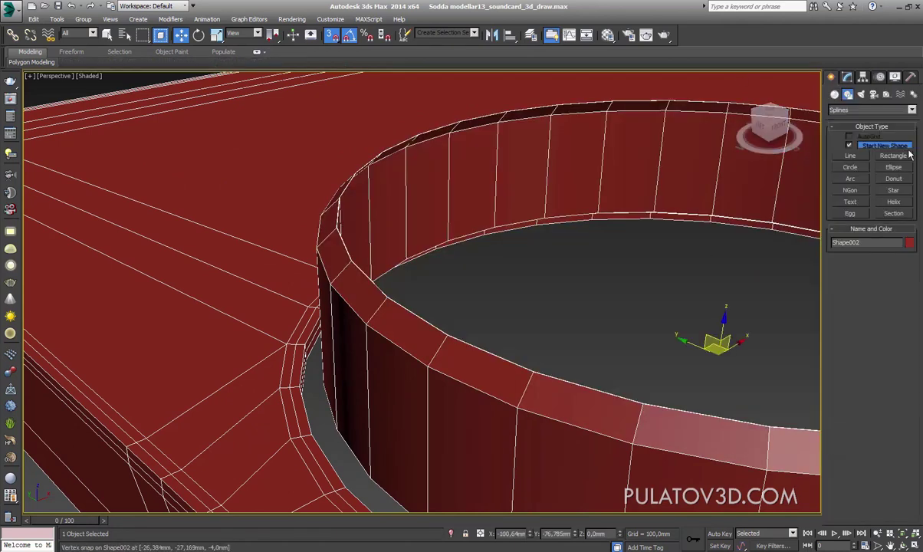
pyautogui.hotkey('ctrl', 'z')
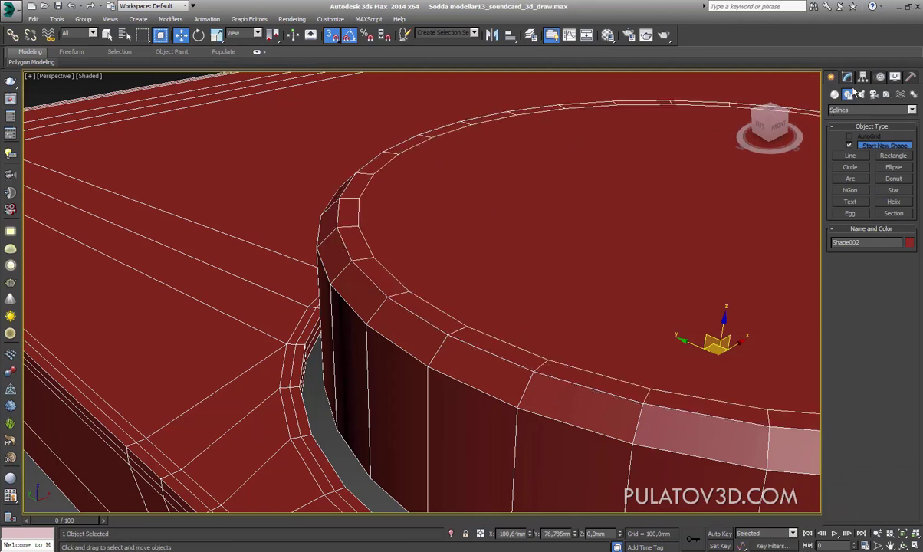
# Clear the polygon selection, exit polygon editing, and view the whole board
pyautogui.click(848, 77)
pyautogui.click(867, 166)
pyautogui.keyDown('alt'); pyautogui.moveTo(544, 278); pyautogui.dragTo(337, 308, button='middle'); pyautogui.keyUp('alt')
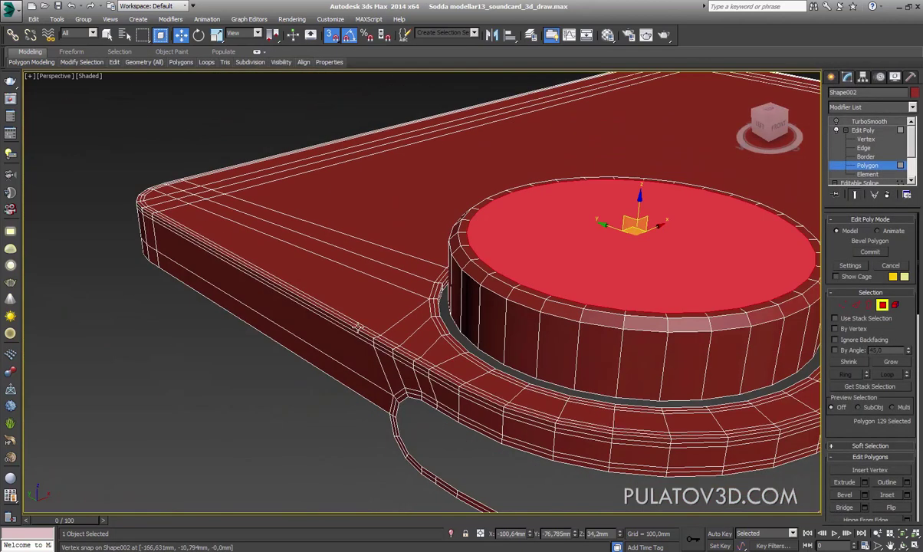
pyautogui.click(201, 406)
pyautogui.click(832, 78)
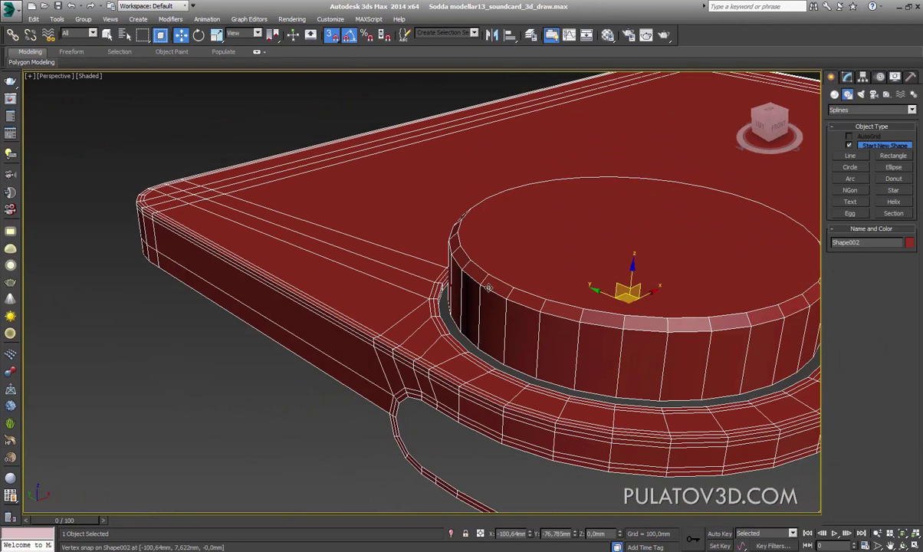
pyautogui.scroll(-5, 429, 307)
pyautogui.moveTo(460, 321)
pyautogui.keyDown('alt'); pyautogui.mouseDown(button='middle')
pyautogui.moveTo(399, 326)
pyautogui.moveTo(453, 319)
pyautogui.mouseUp(button='middle'); pyautogui.keyUp('alt')
pyautogui.scroll(3, 407, 323)
pyautogui.scroll(2, 444, 320)
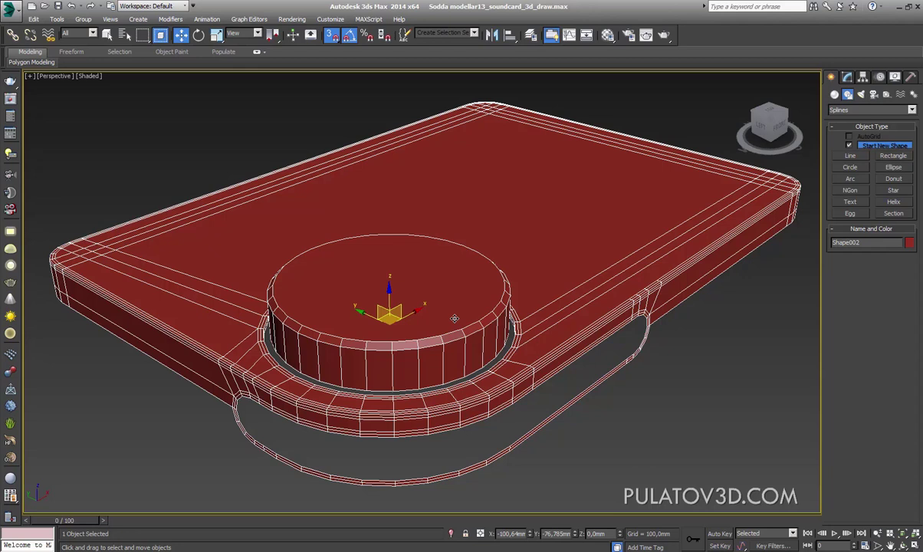